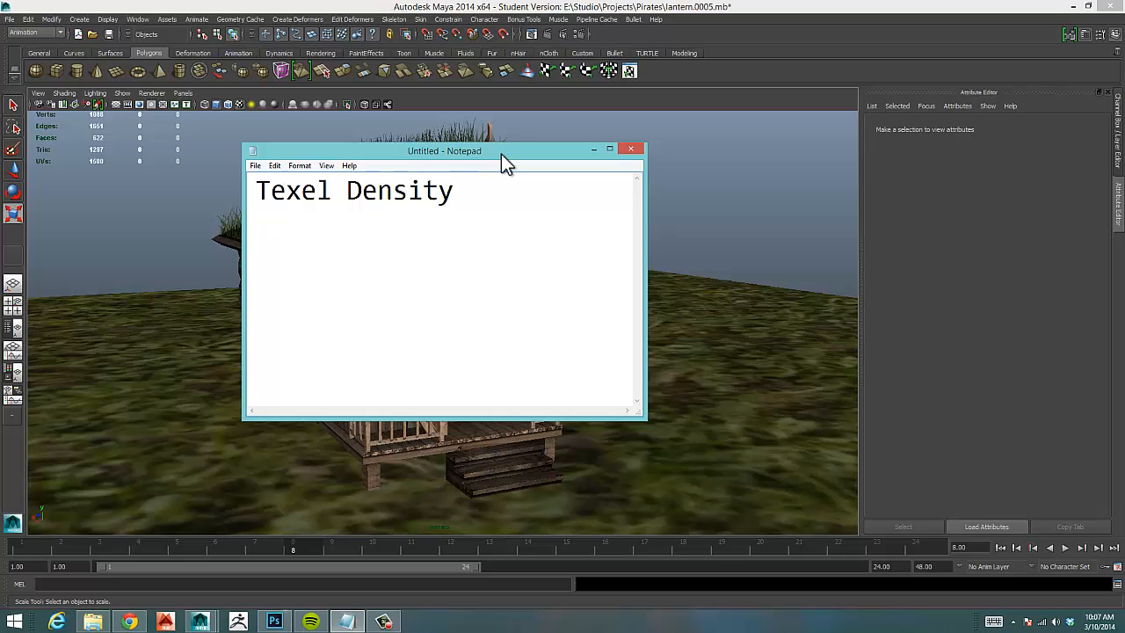
Move the Notepad window with the "Texel Density" heading clear of the house model.
drag(503, 156, 507, 157)
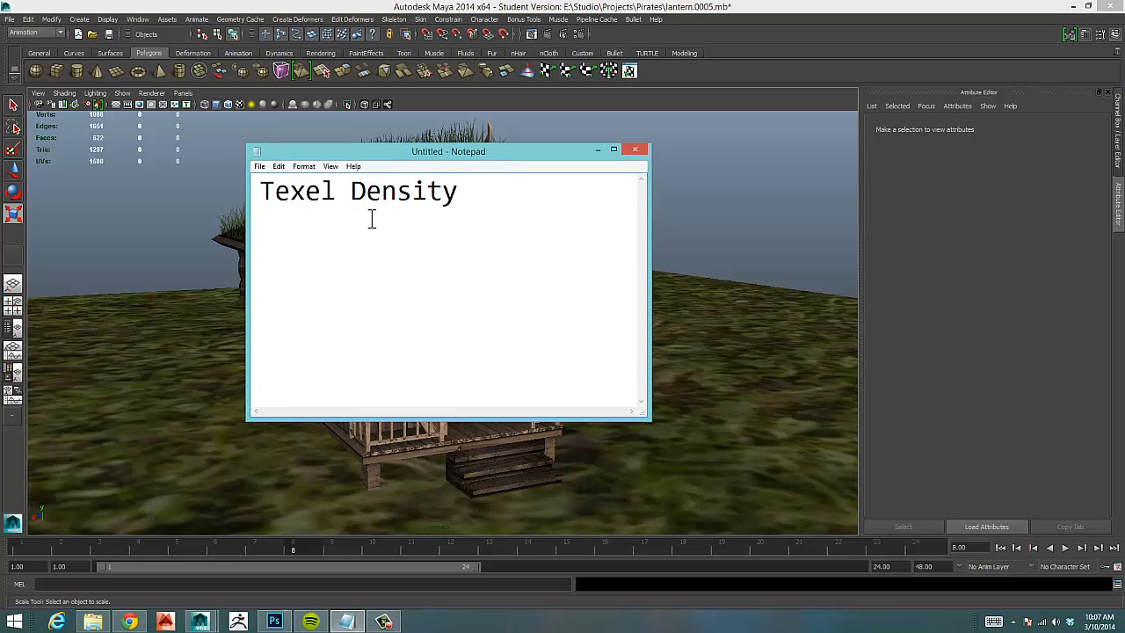
drag(530, 150, 890, 141)
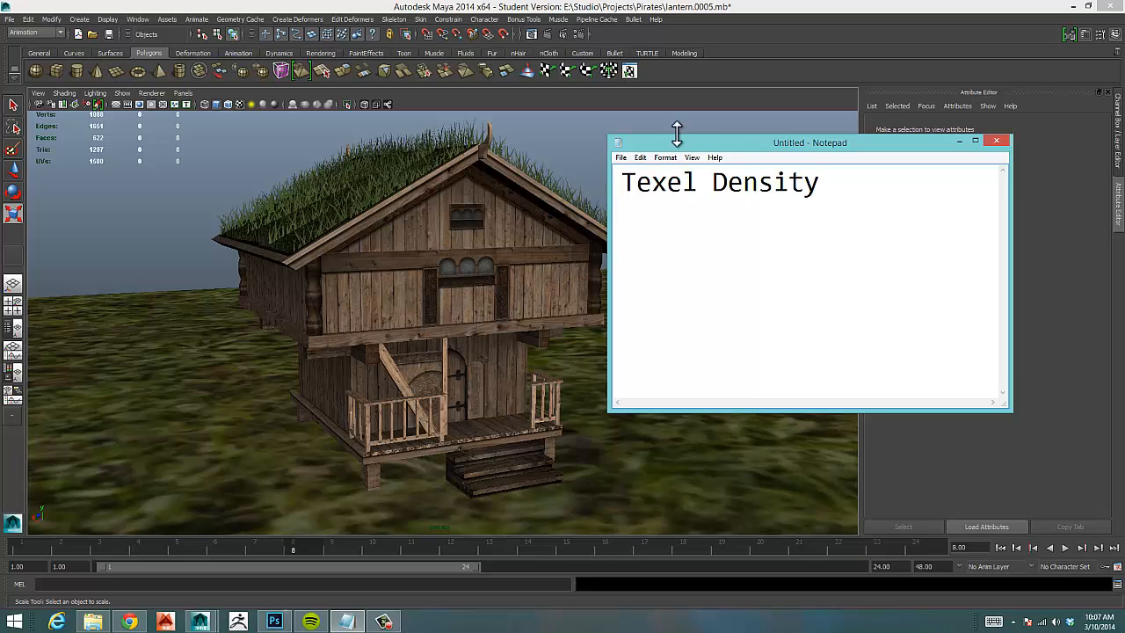
drag(690, 144, 735, 138)
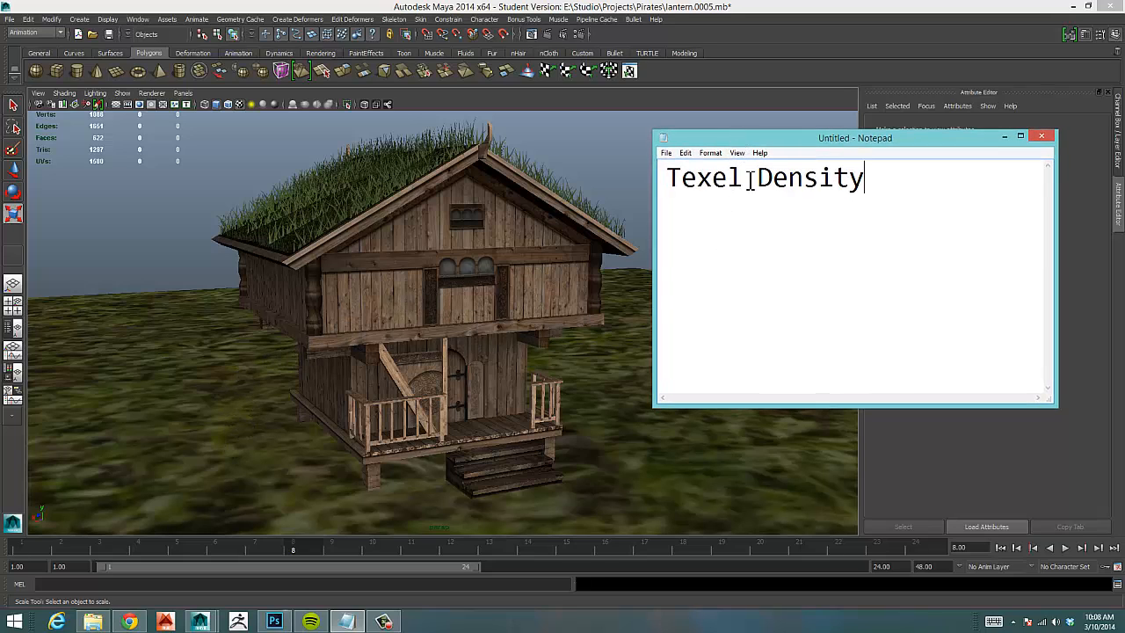
drag(867, 177, 665, 182)
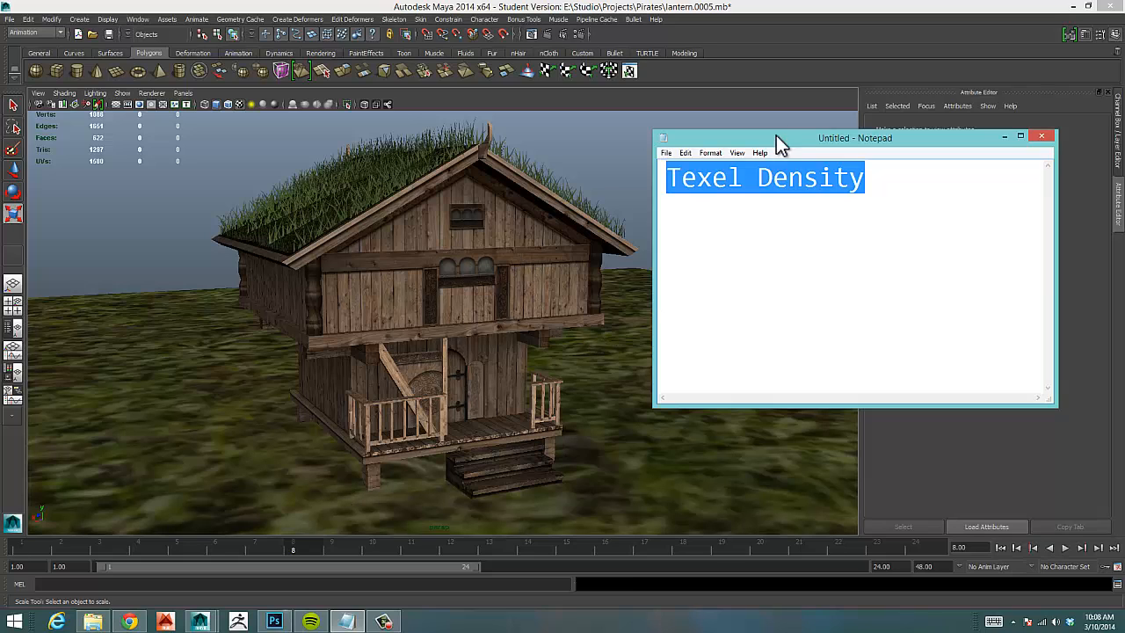
drag(777, 132, 770, 111)
click(718, 207)
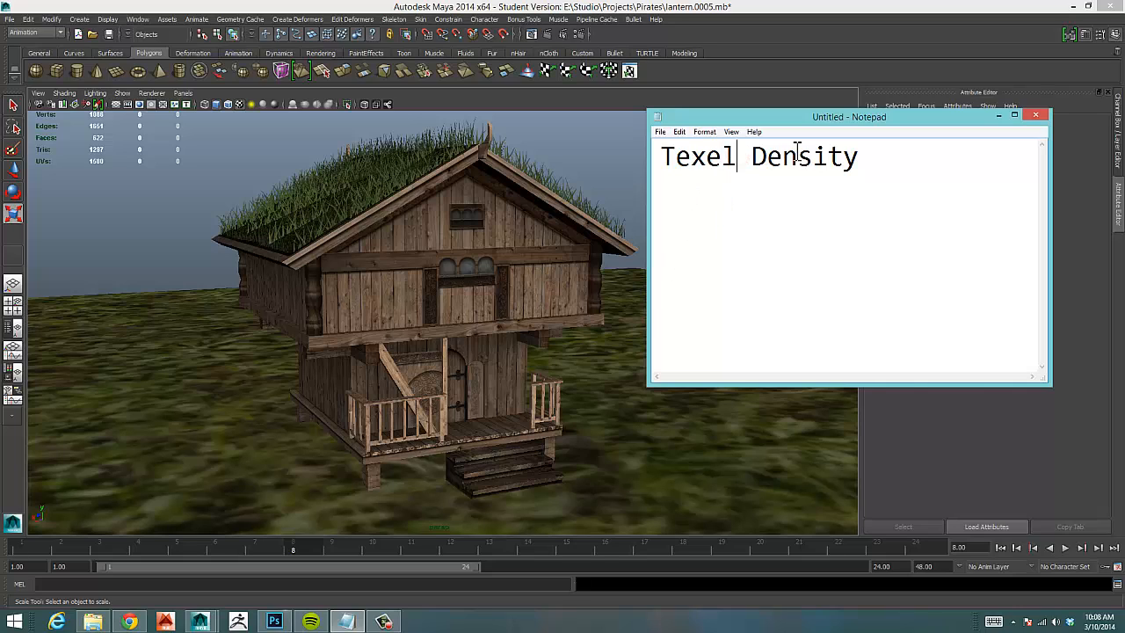
drag(884, 158, 677, 173)
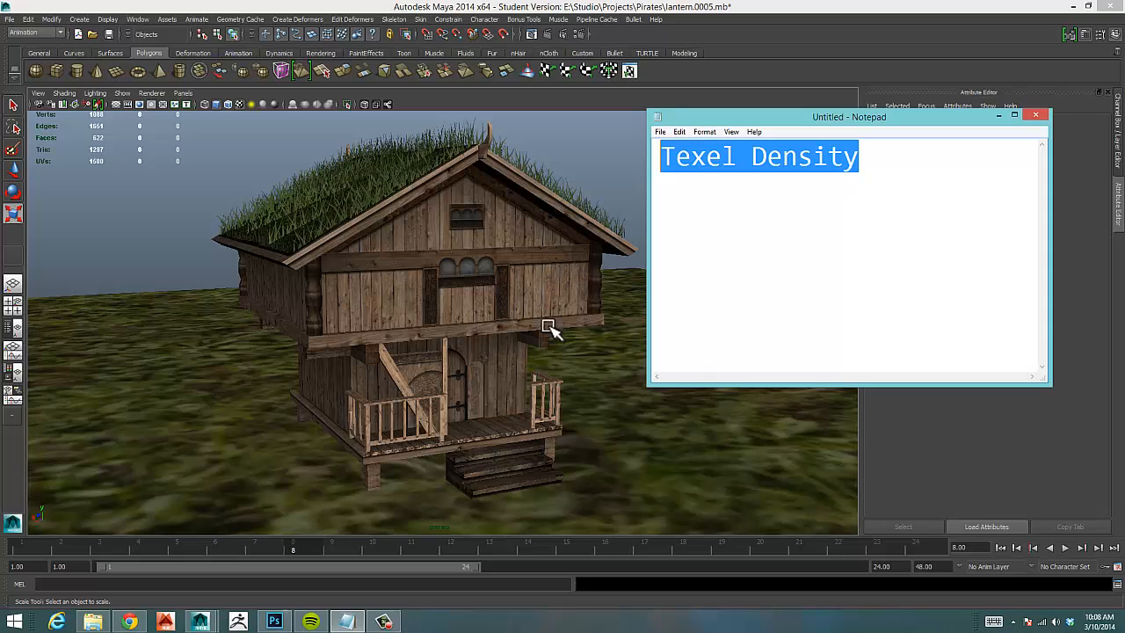
click(856, 219)
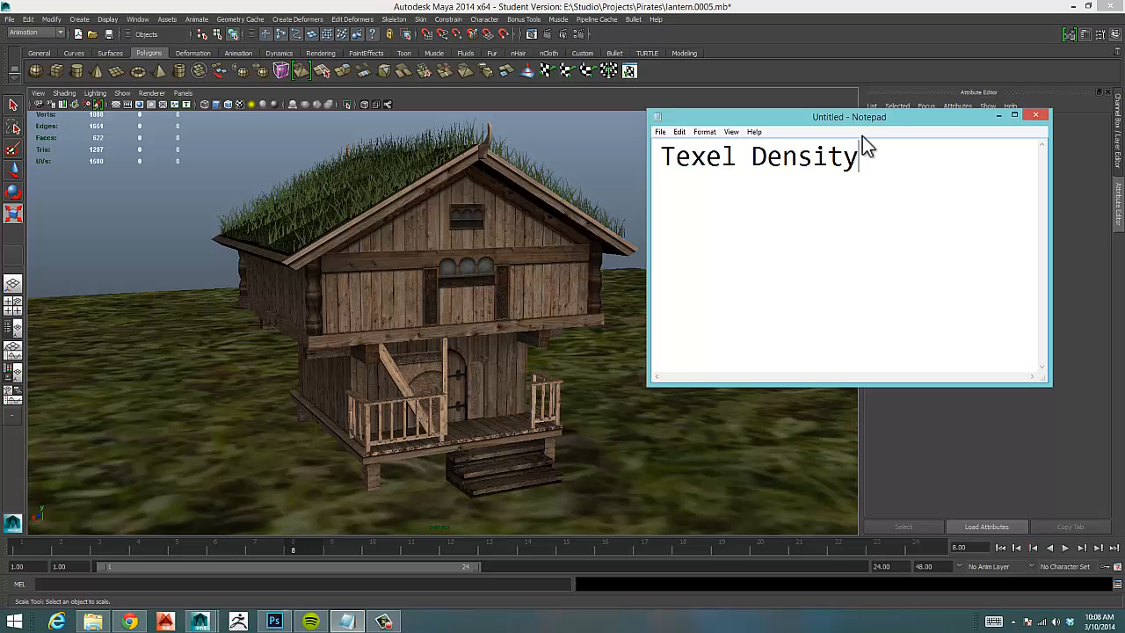
drag(864, 124, 907, 122)
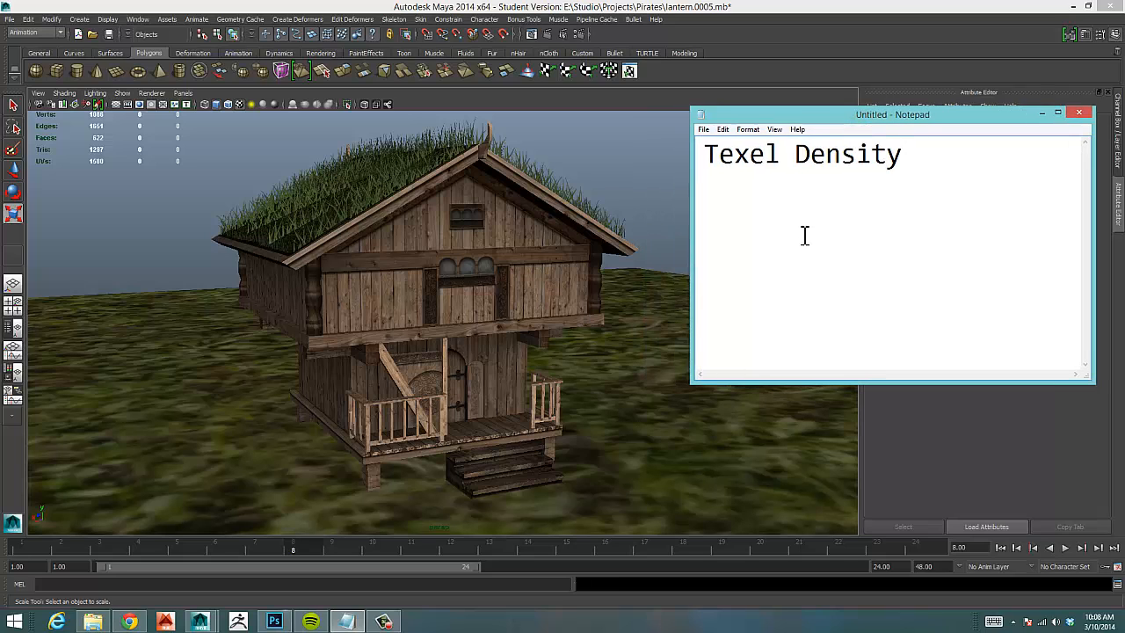
Switch to Maya and select the grass ground plane beneath the house.
click(632, 359)
click(646, 338)
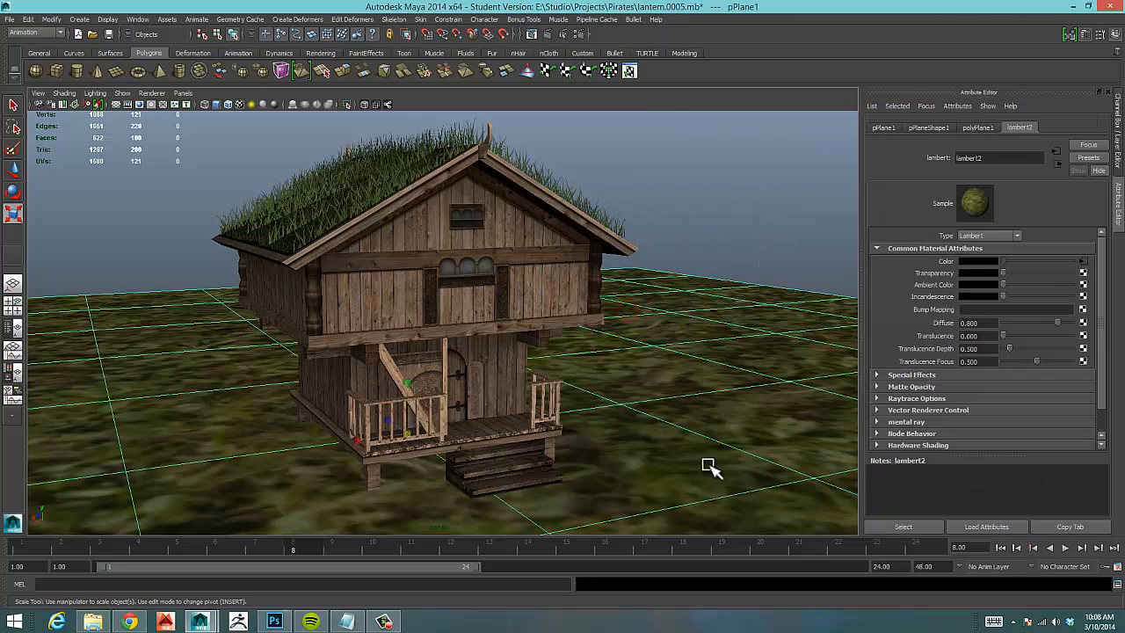
click(753, 229)
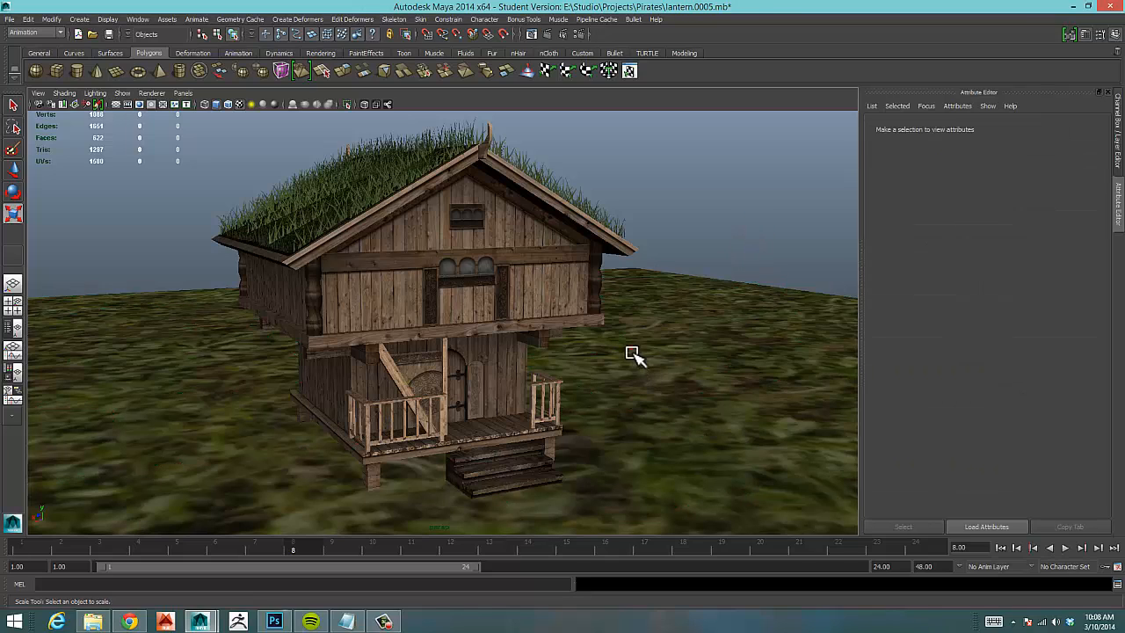
drag(631, 350, 661, 391)
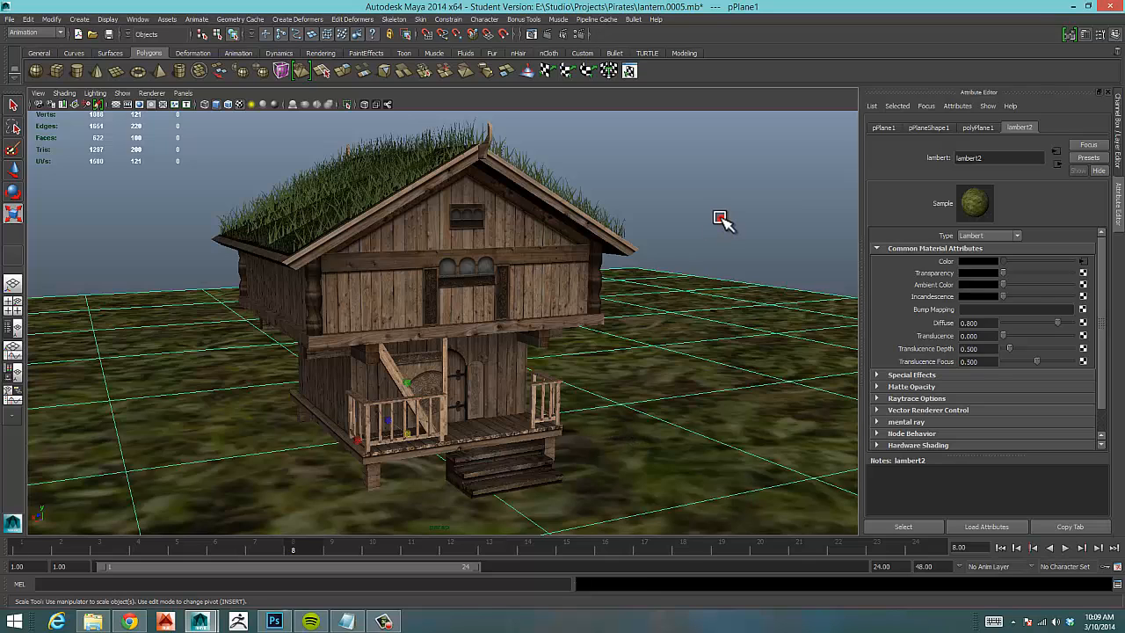
click(721, 219)
click(656, 344)
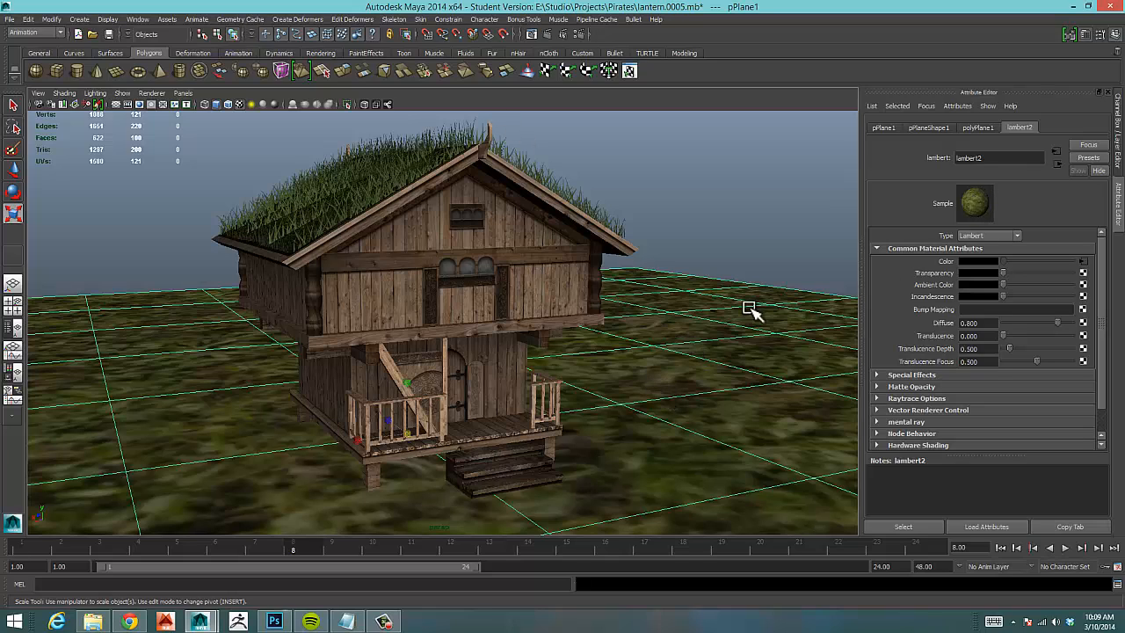
Open the Hypershade and graph the input and output connections of the ground's lambert2 material.
click(138, 20)
mouse_move(154, 47)
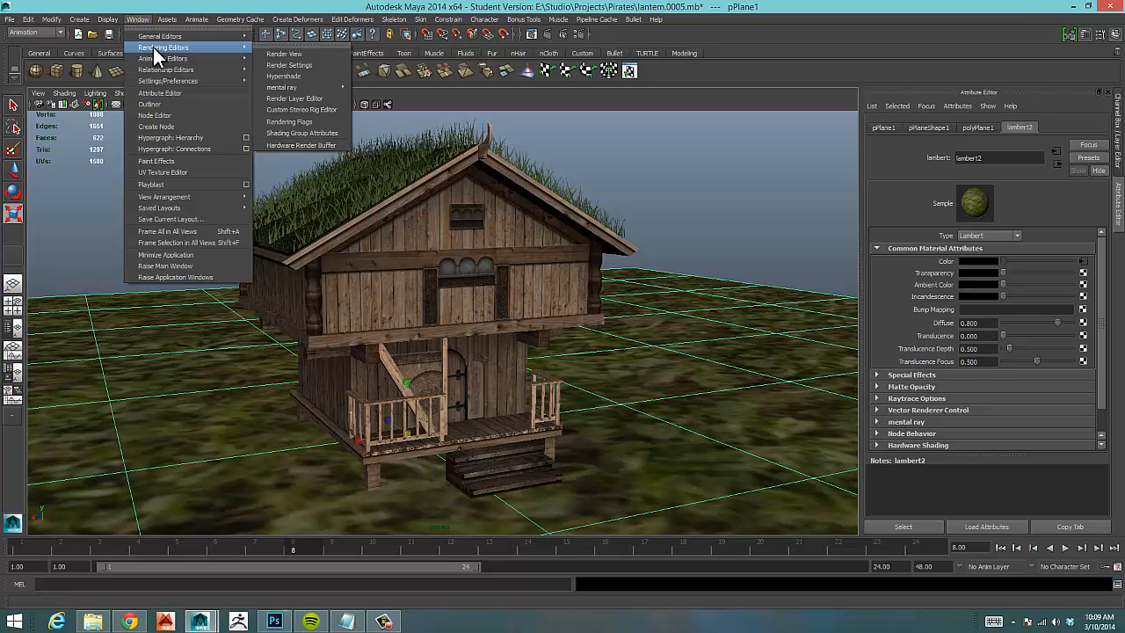
click(303, 76)
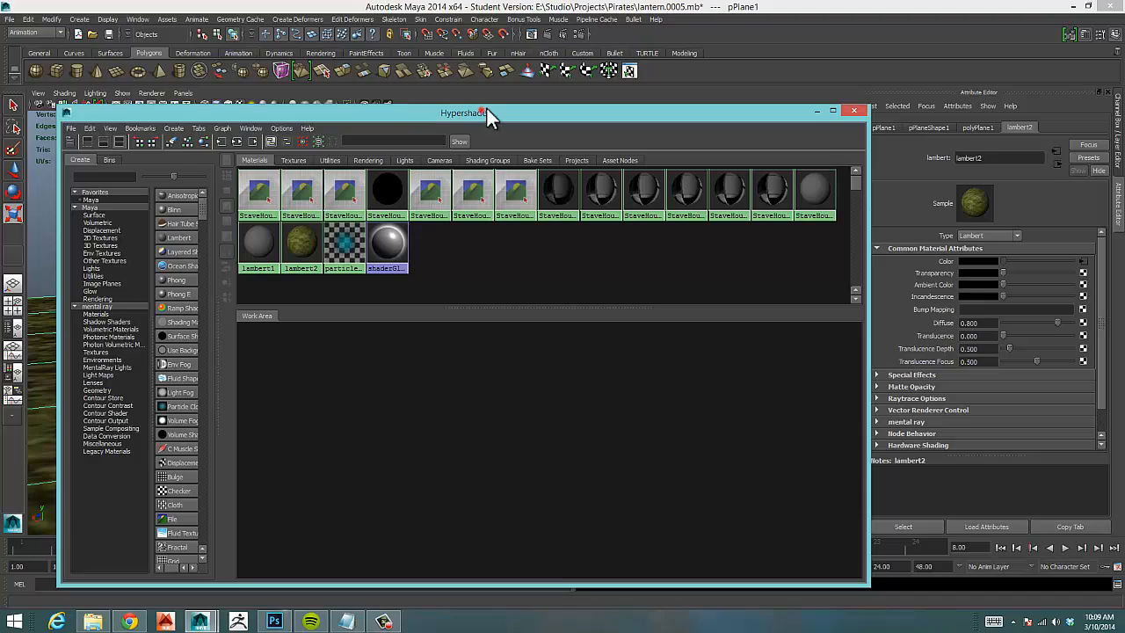
drag(487, 109, 617, 35)
click(439, 181)
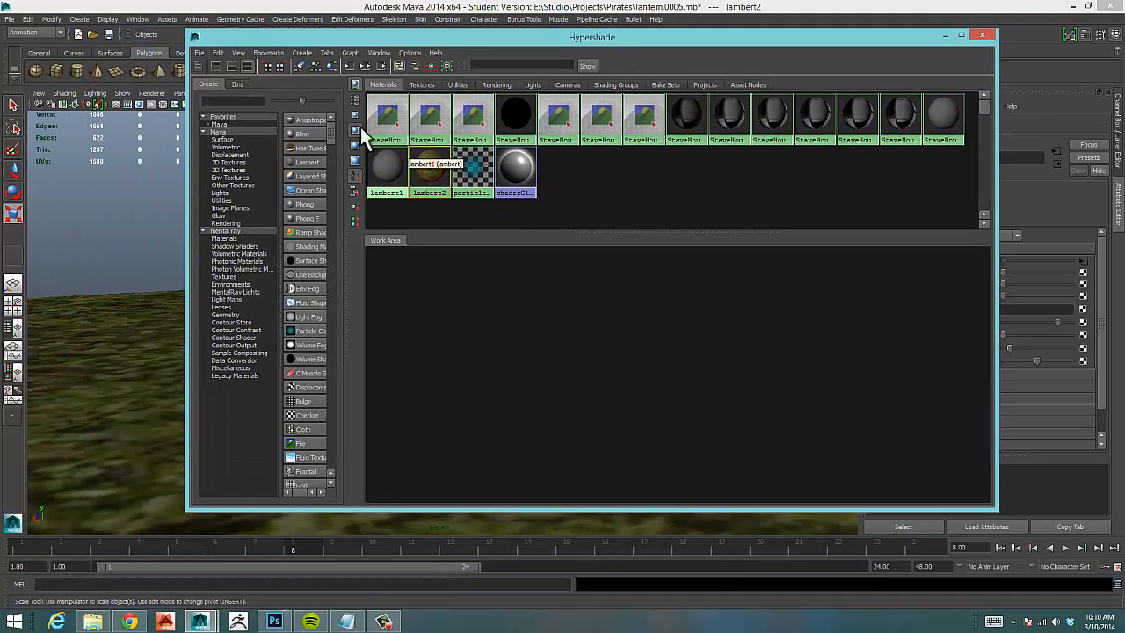
click(364, 65)
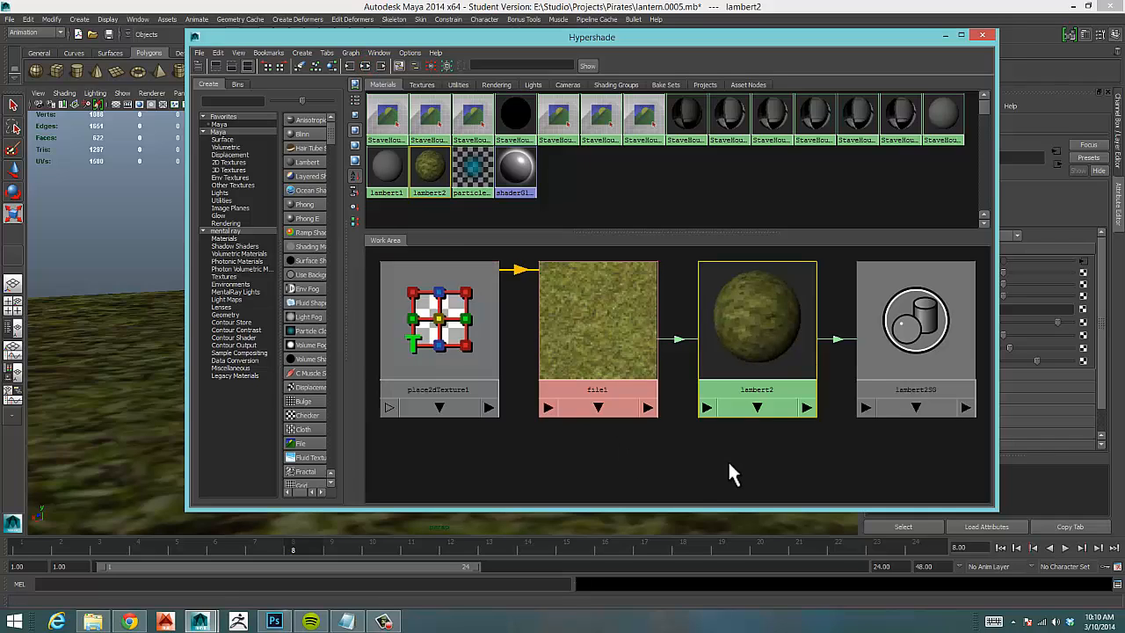
Set Repeat UV to 10 by 10 on the ground texture's place2dTexture1 node, with the Hypershade minimized.
click(439, 321)
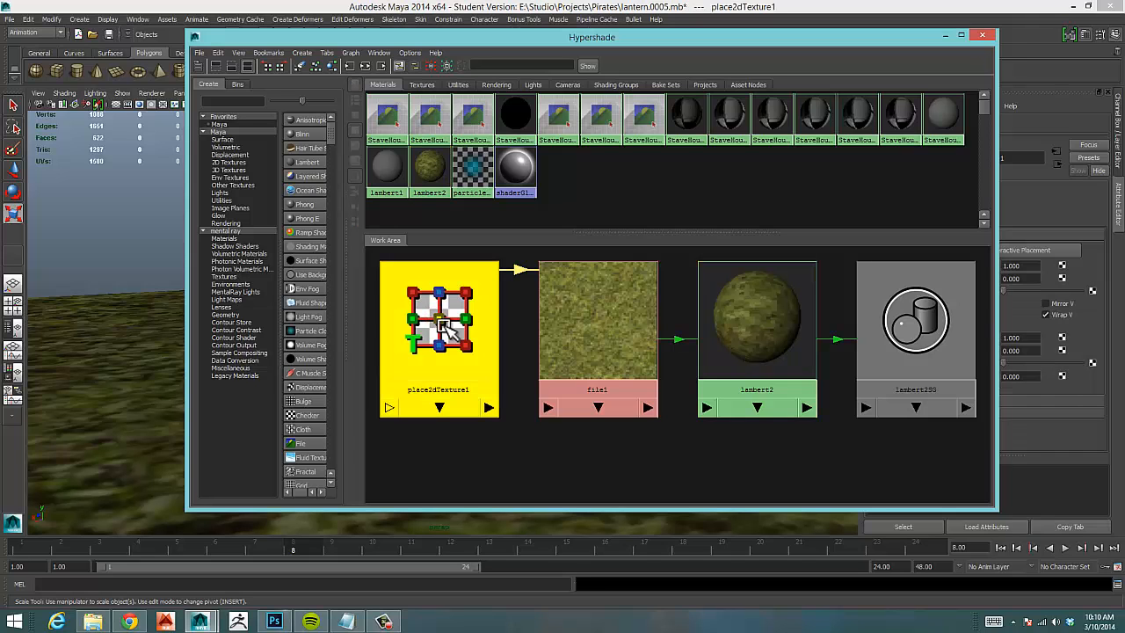
click(945, 36)
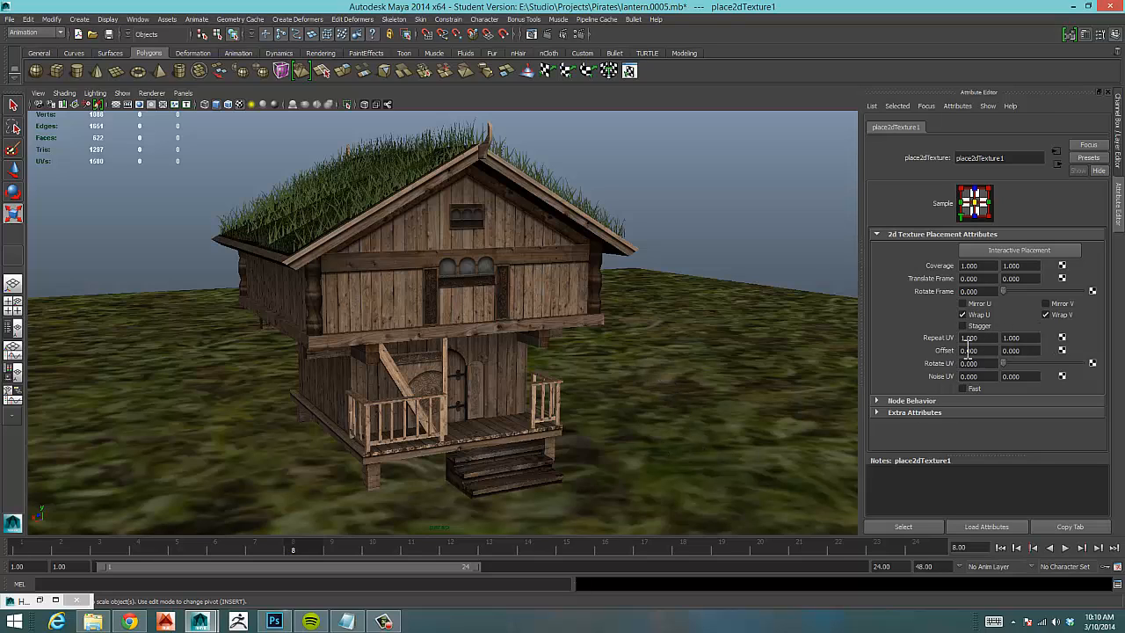
middle_drag(989, 338, 842, 338)
text(10)
key(Tab)
text(10)
key(Tab)
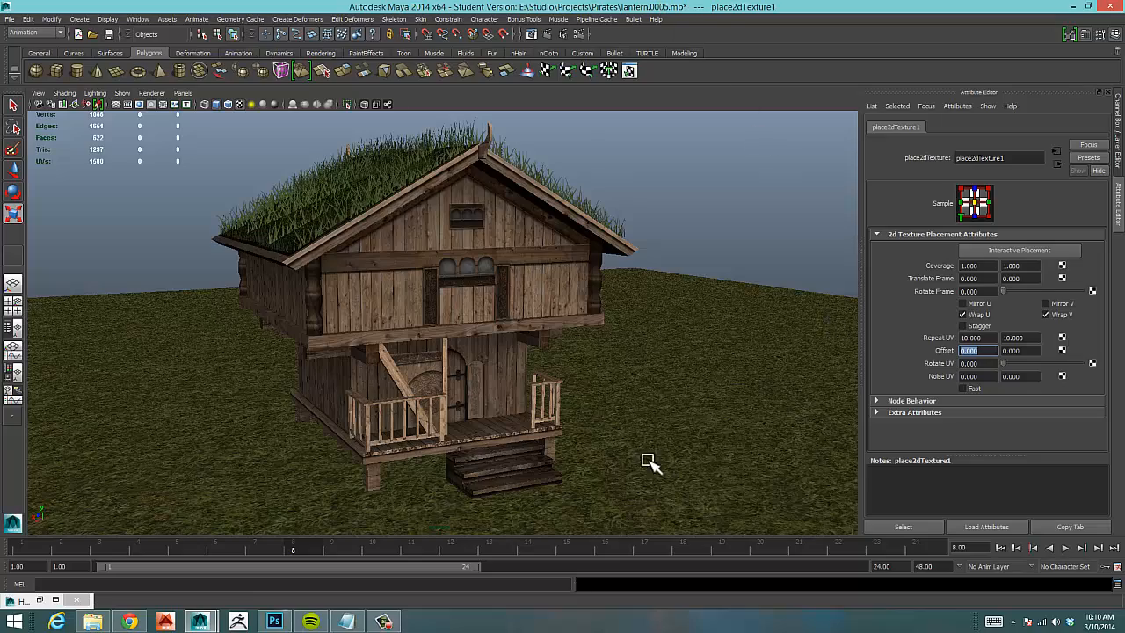
Examine the tiled grass on the ground plane from above and compare it with the house's roof.
alt+drag(672, 297, 681, 330)
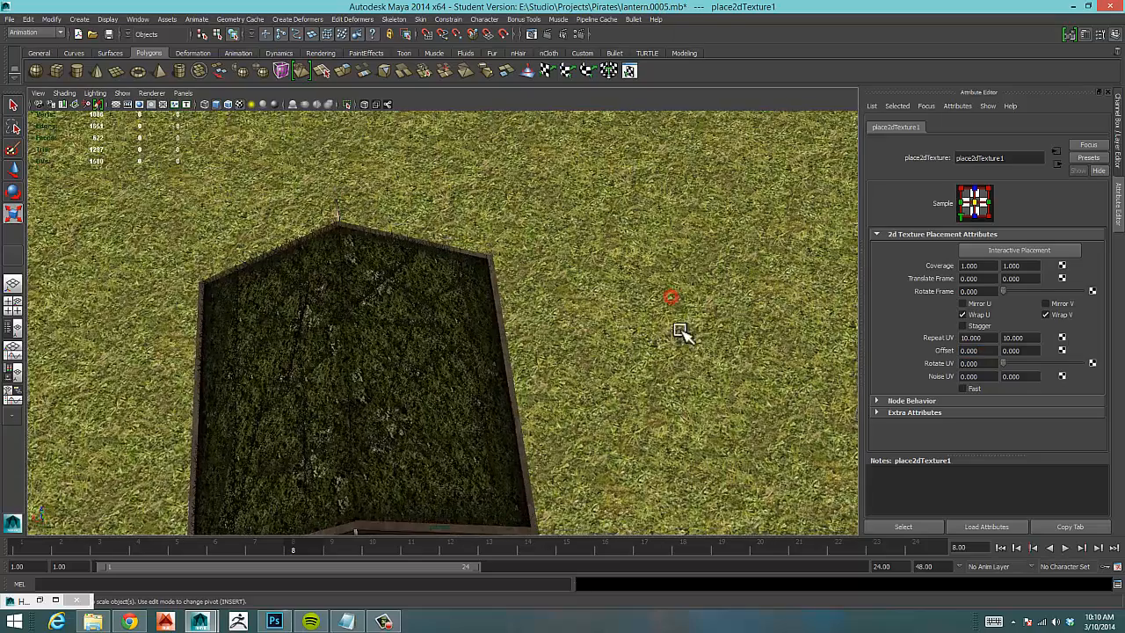
alt+right_drag(718, 319, 504, 299)
mouse_move(488, 306)
alt+mouse_down()
mouse_move(469, 313)
mouse_move(492, 299)
alt+mouse_up()
alt+drag(363, 331, 395, 286)
alt+right_drag(474, 291, 668, 308)
alt+middle_drag(512, 334, 567, 323)
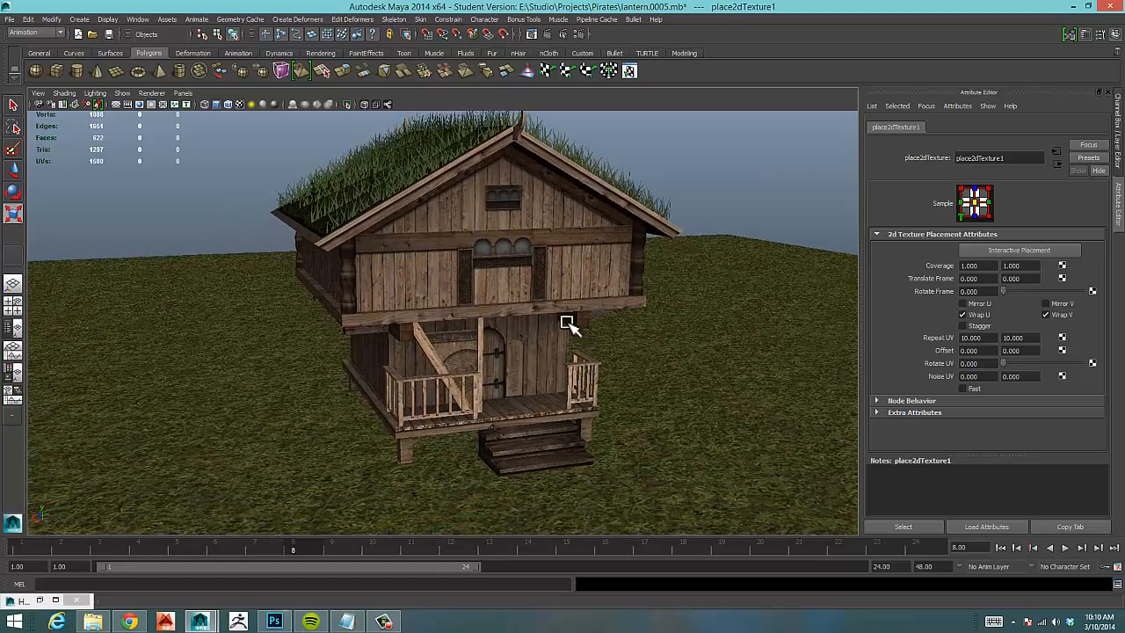
alt+right_drag(498, 344, 532, 339)
alt+middle_drag(533, 337, 518, 346)
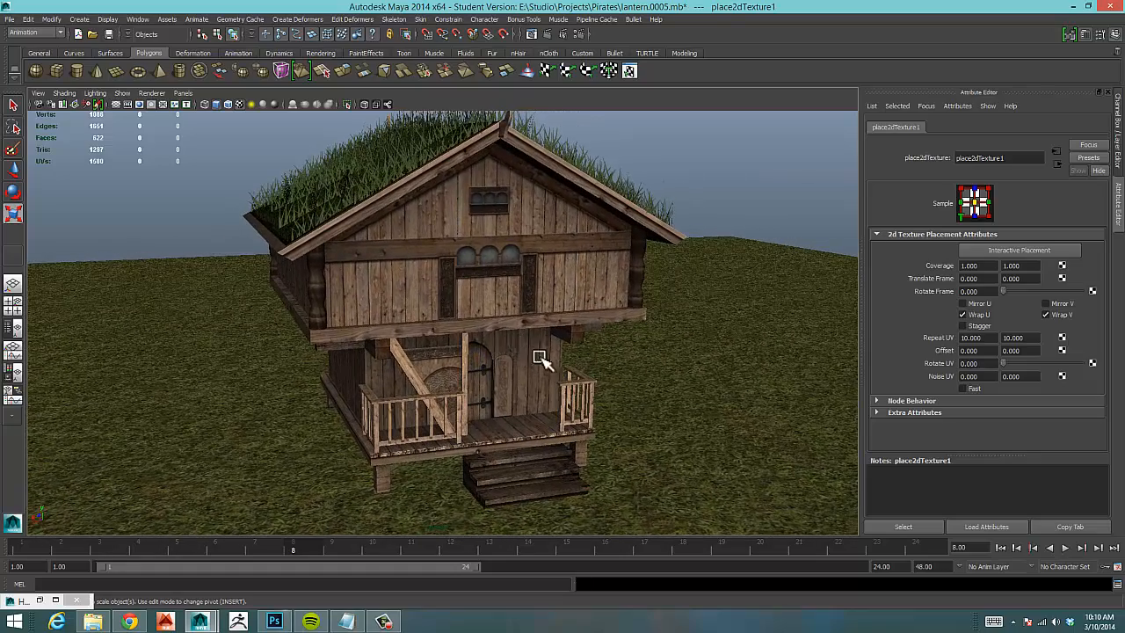
Inspect the wood textures around the porch and walls against the surrounding ground texture.
alt+drag(687, 403, 585, 447)
alt+right_drag(585, 447, 622, 451)
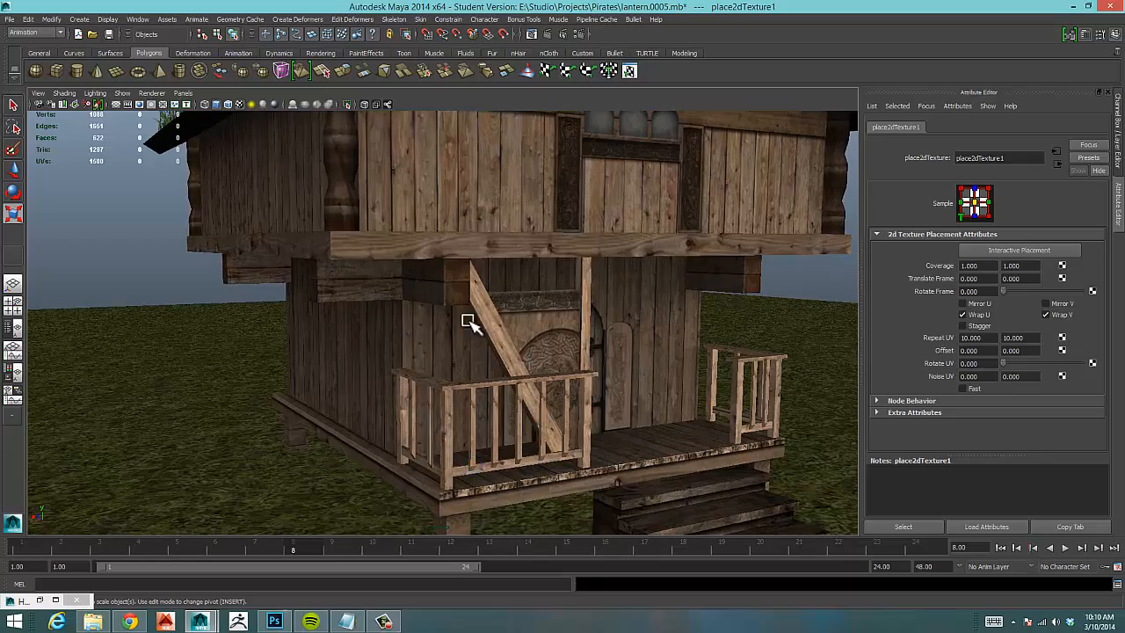
alt+drag(468, 321, 460, 342)
alt+right_drag(660, 311, 475, 342)
mouse_move(475, 342)
alt+mouse_down()
mouse_move(470, 350)
mouse_move(477, 340)
alt+mouse_up()
mouse_move(533, 318)
alt+mouse_down()
mouse_move(566, 314)
mouse_move(538, 329)
alt+mouse_up()
alt+right_drag(465, 346, 534, 341)
alt+middle_drag(570, 340, 587, 336)
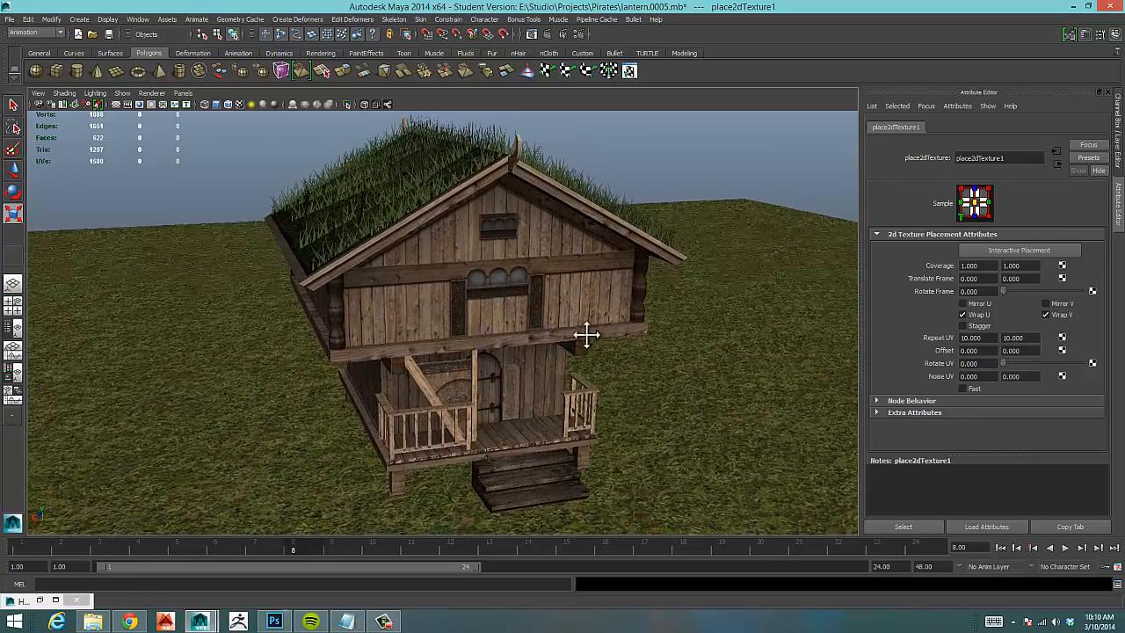
alt+drag(547, 355, 548, 352)
alt+right_drag(613, 345, 588, 345)
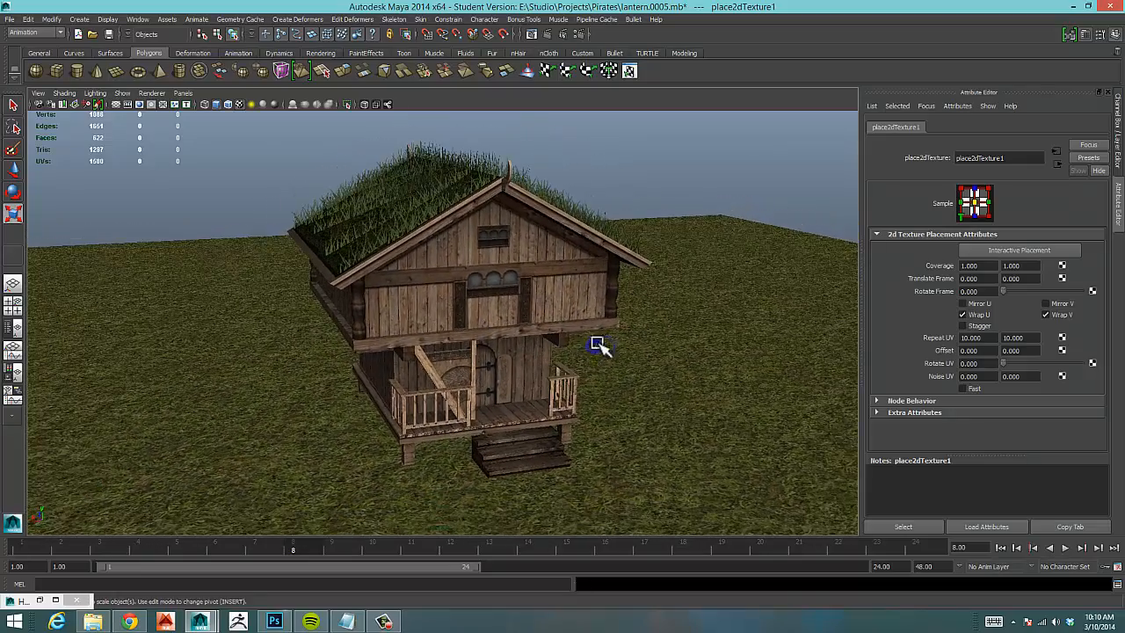
alt+drag(683, 337, 581, 341)
alt+drag(589, 341, 530, 352)
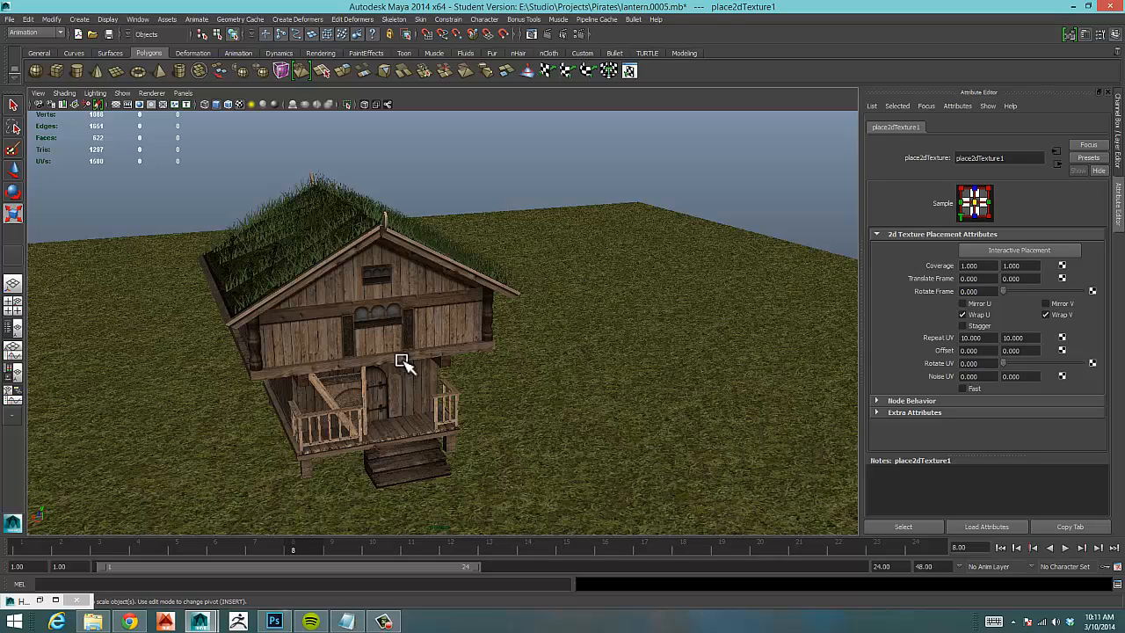
Duplicate the house and move the copy onto the open ground beside the original.
alt+drag(283, 375, 370, 351)
click(384, 320)
click(378, 356)
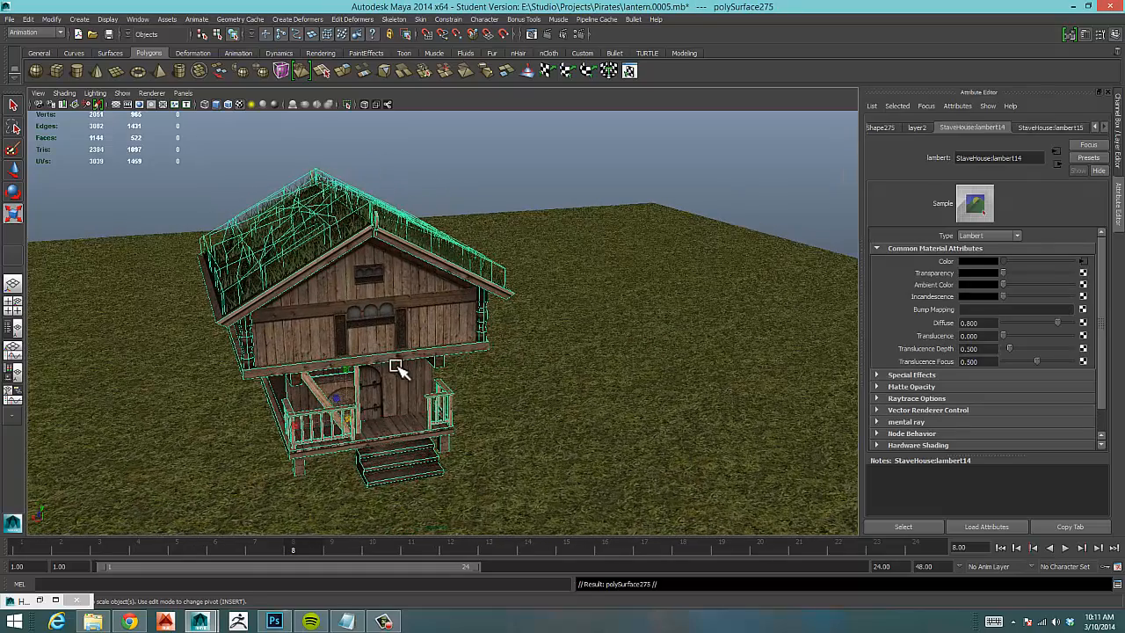
key(w)
key(ctrl+d)
drag(308, 431, 767, 369)
Scale the duplicated house up uniformly to several times the original's size.
key(r)
drag(661, 375, 756, 360)
key(w)
Compare the wood plank texture on the enlarged house's wall with the original house's planks up close.
mouse_move(646, 374)
alt+mouse_down()
mouse_move(575, 364)
mouse_move(638, 361)
mouse_move(641, 344)
mouse_move(573, 397)
mouse_move(638, 384)
alt+mouse_up()
alt+right_drag(638, 384, 678, 374)
alt+middle_drag(678, 375, 613, 366)
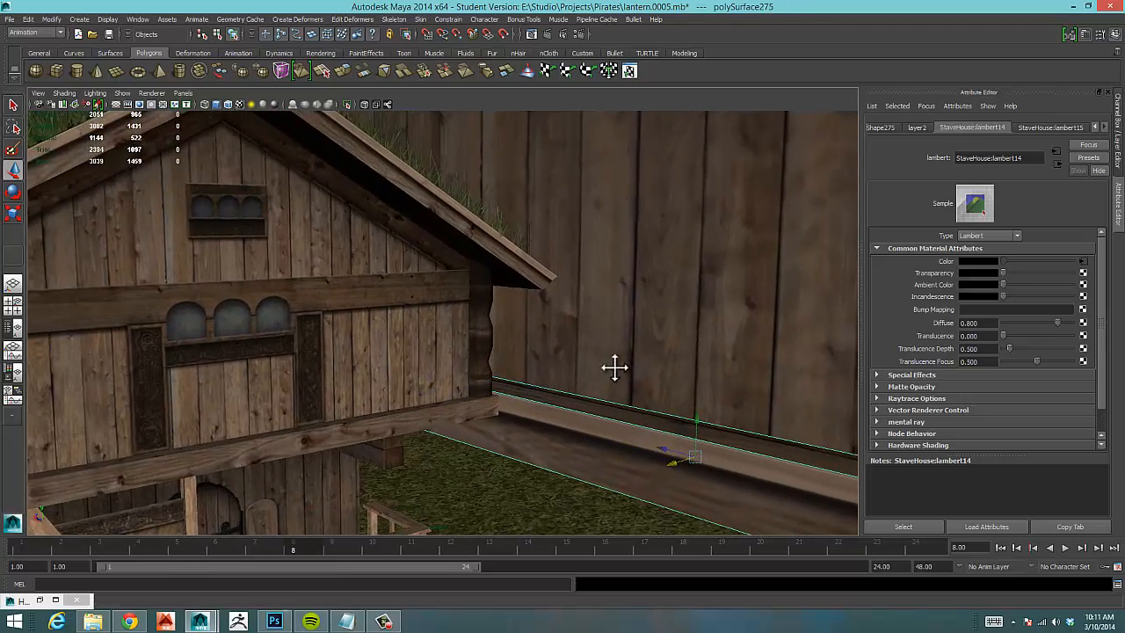
alt+right_drag(613, 367, 614, 361)
alt+middle_drag(630, 351, 621, 349)
alt+drag(620, 347, 522, 372)
alt+right_drag(522, 372, 603, 333)
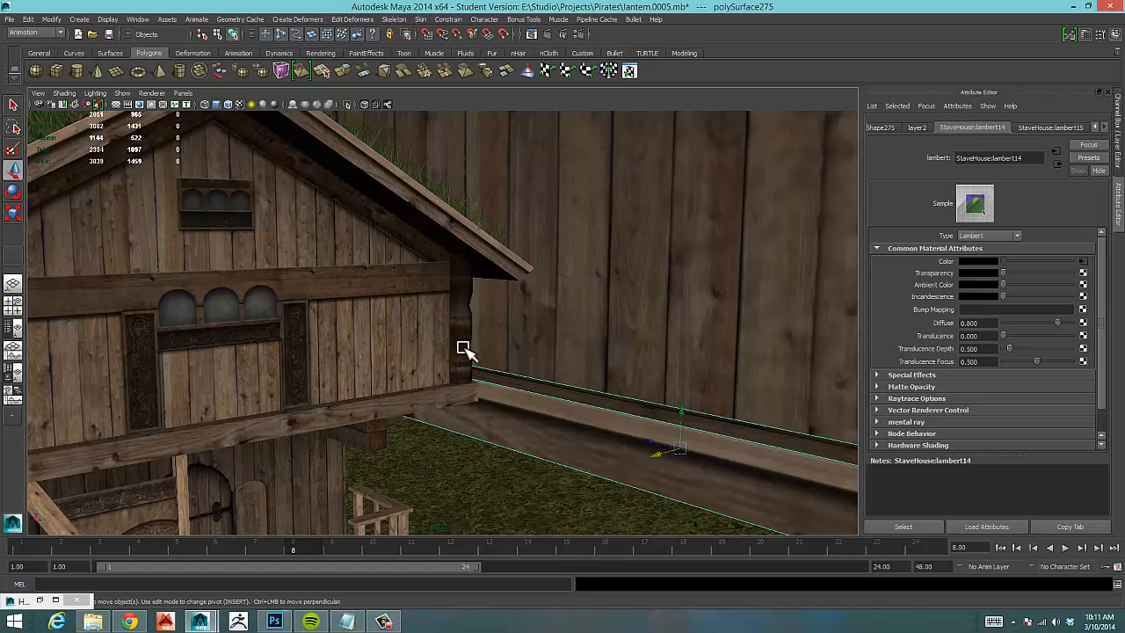
alt+right_drag(407, 361, 428, 356)
alt+middle_drag(427, 357, 400, 342)
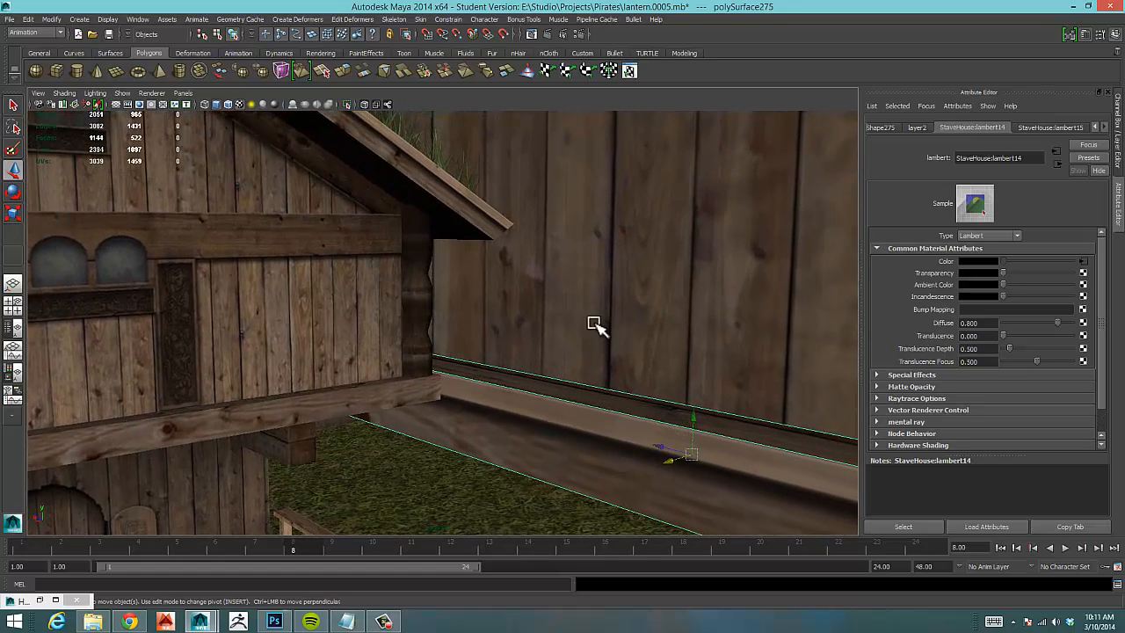
Frame the enlarged house, clear the selection and examine both houses together on the ground plane.
key(f)
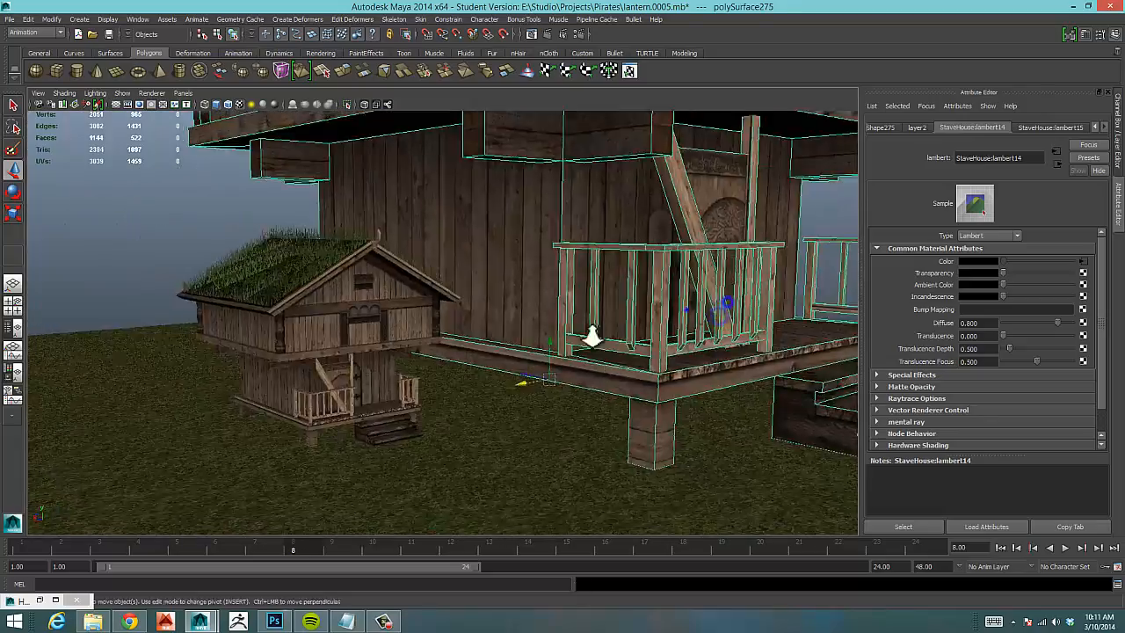
alt+drag(501, 351, 456, 424)
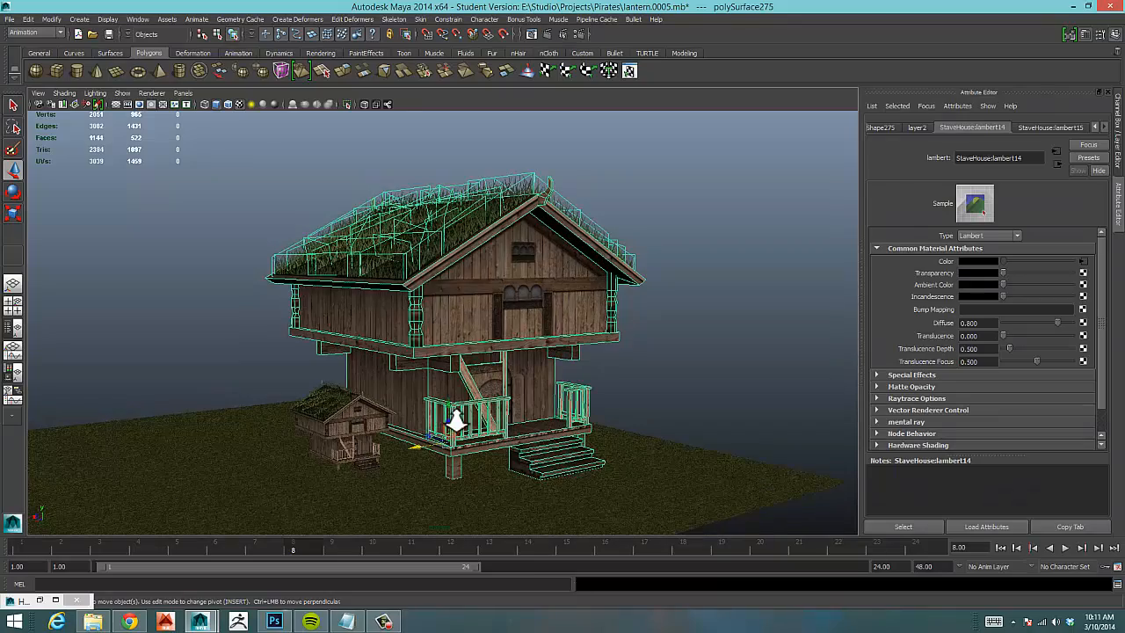
alt+right_drag(455, 423, 495, 415)
alt+middle_drag(494, 415, 503, 393)
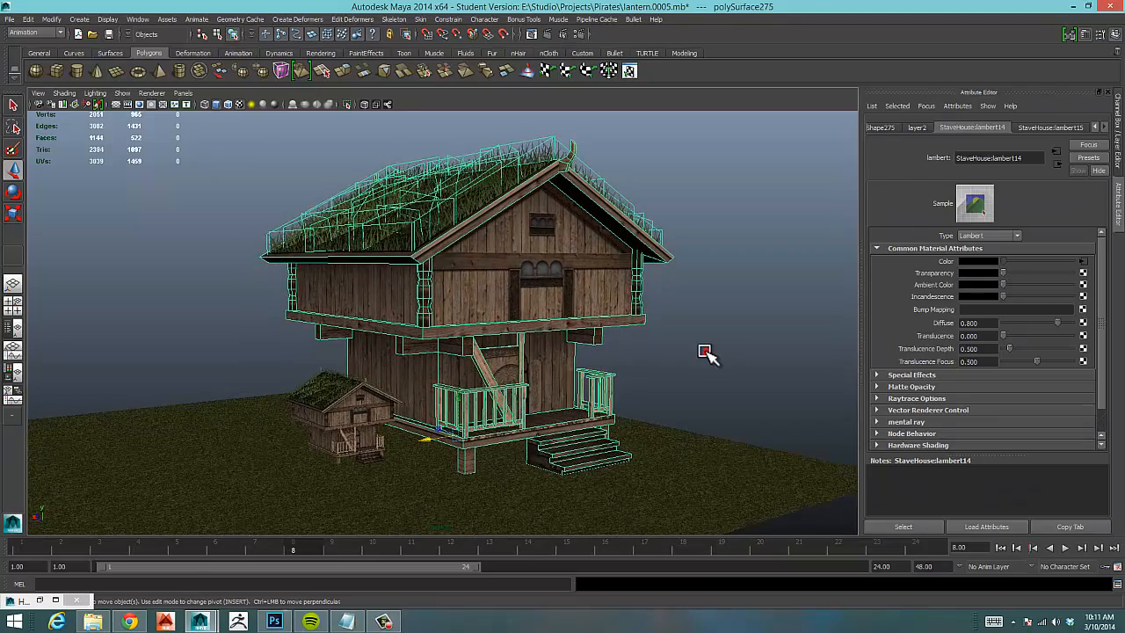
click(706, 351)
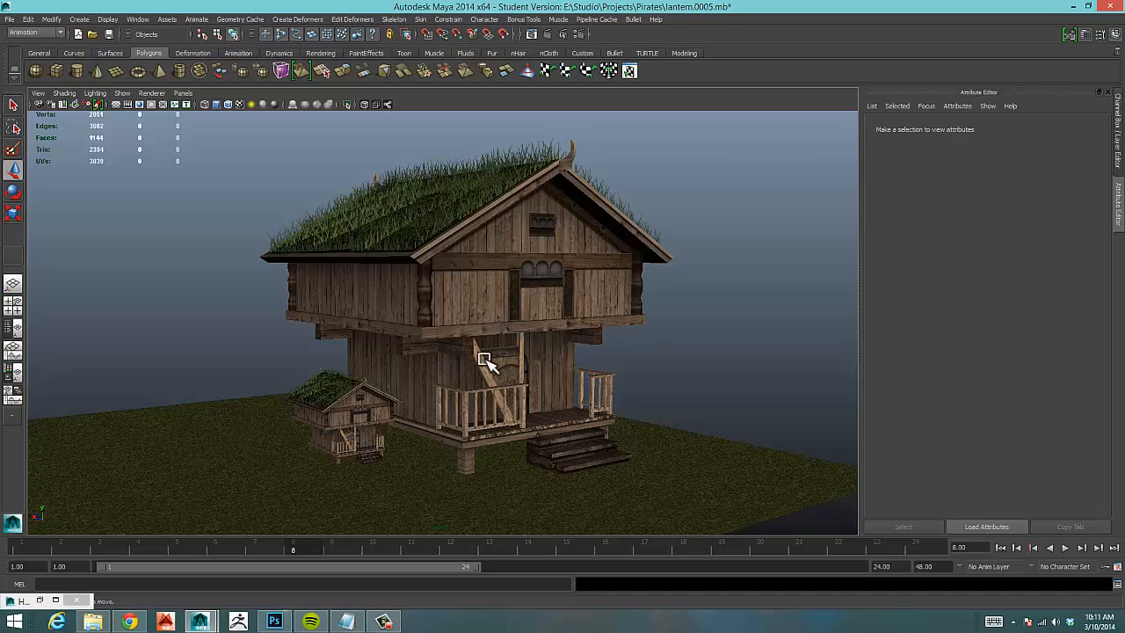
alt+drag(392, 420, 381, 431)
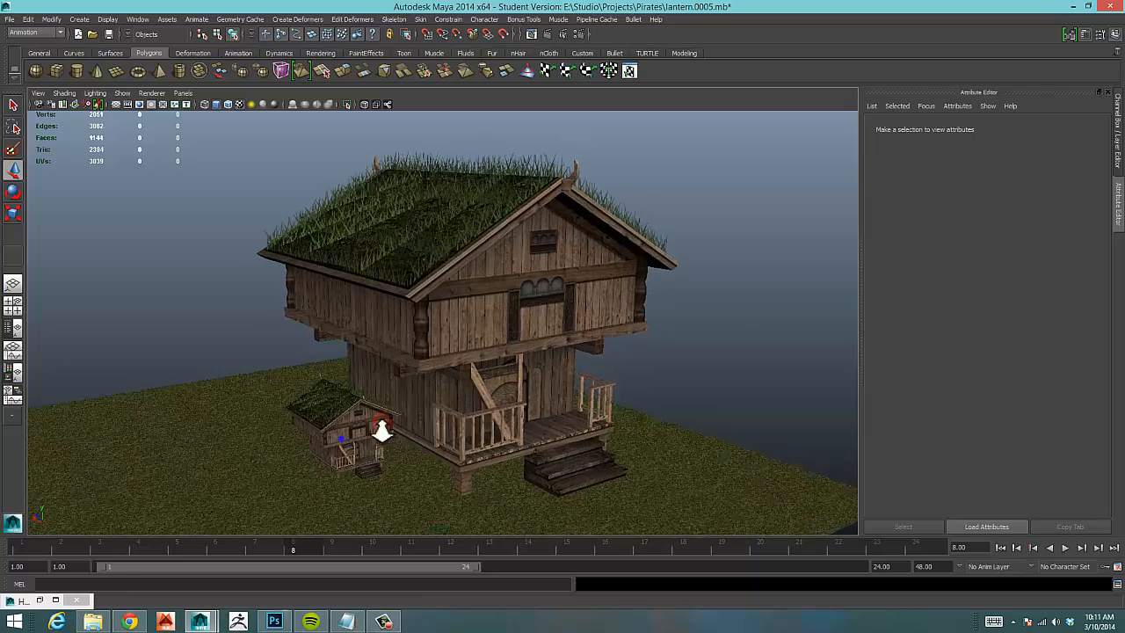
Move in on the two houses and select the enlarged house.
alt+right_drag(382, 431, 446, 385)
alt+middle_drag(444, 385, 475, 304)
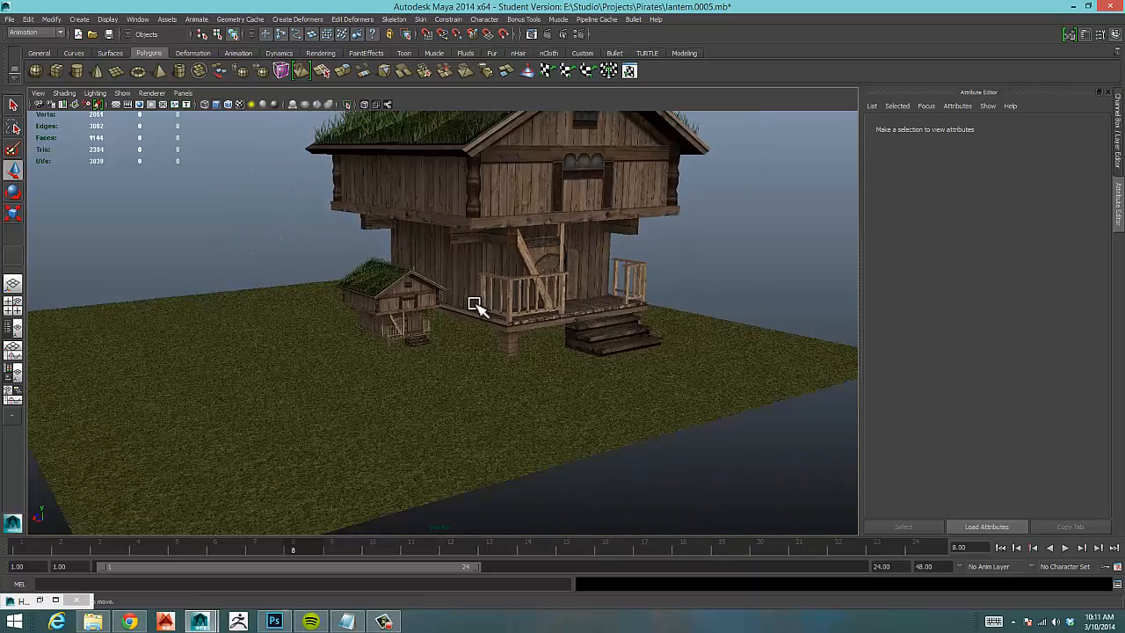
scroll(473, 310, up, 5)
alt+right_drag(464, 263, 490, 276)
alt+middle_drag(487, 278, 338, 459)
alt+right_drag(498, 392, 409, 320)
click(509, 216)
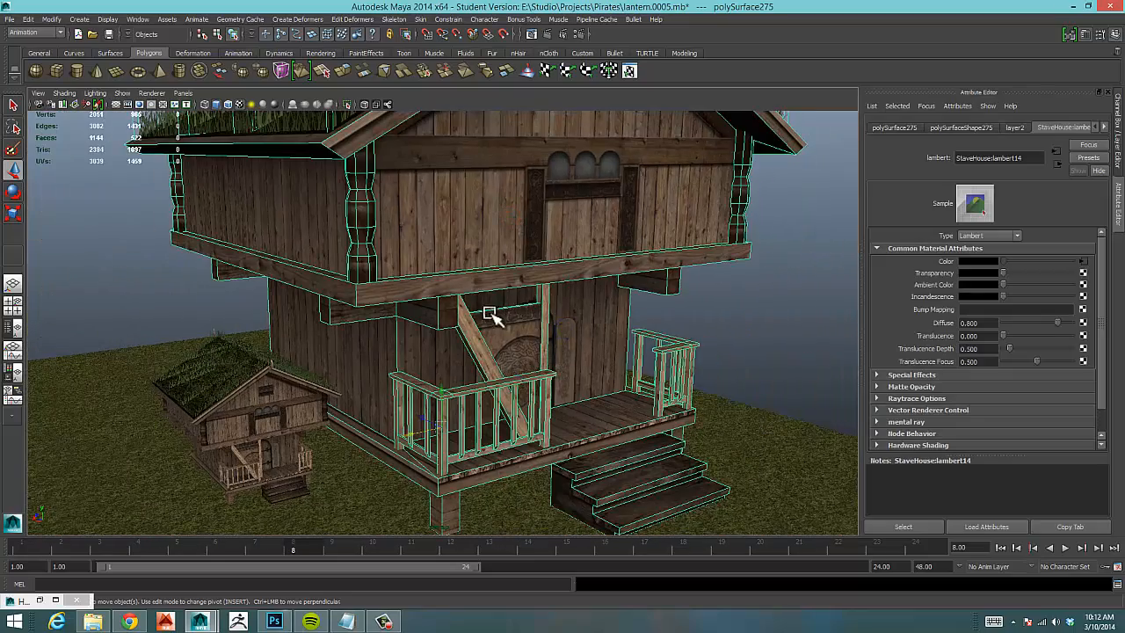
Compare the plank walls and railings of the selected enlarged house with the small house from several distances and angles.
alt+drag(490, 314, 500, 304)
alt+right_drag(551, 305, 519, 283)
alt+drag(480, 297, 472, 294)
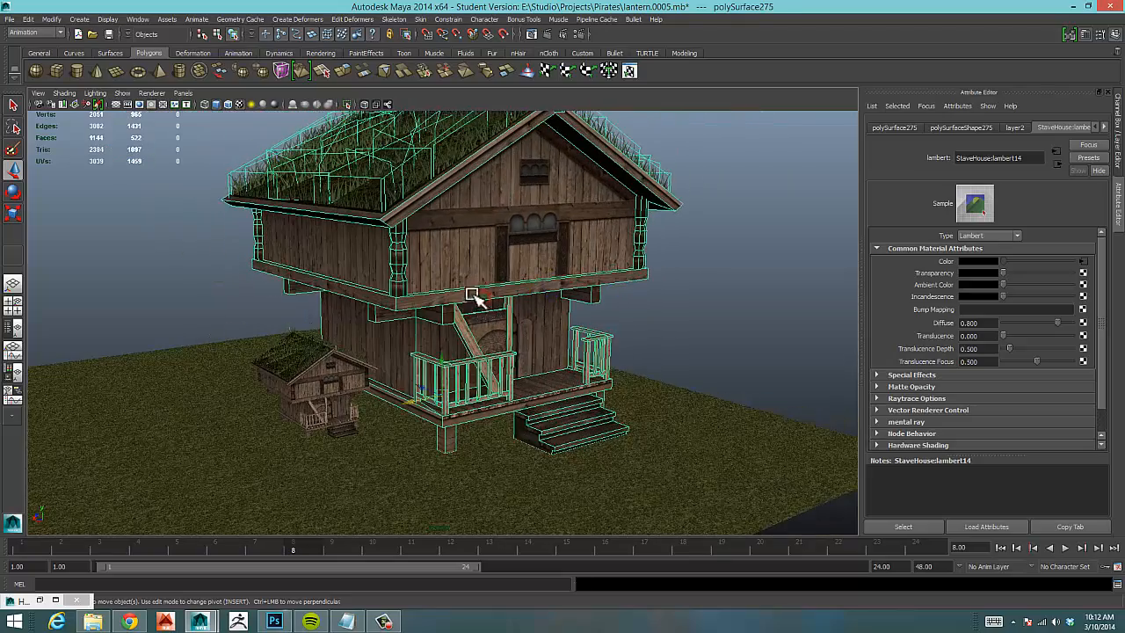
alt+middle_drag(472, 295, 412, 337)
alt+right_drag(412, 336, 404, 305)
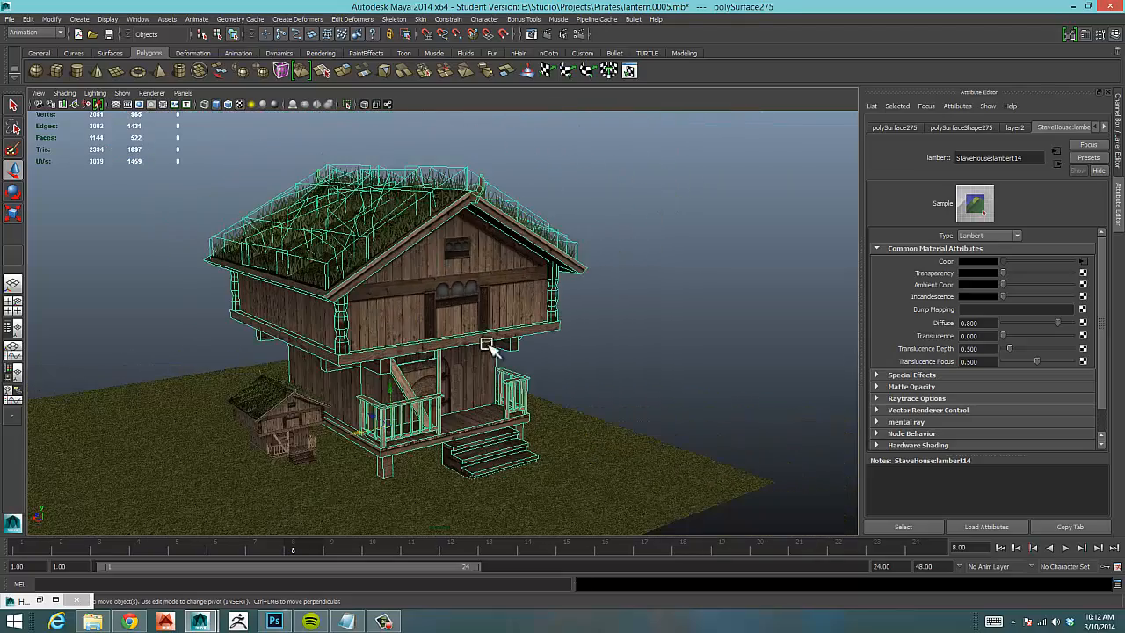
alt+drag(403, 338, 455, 322)
alt+middle_drag(454, 322, 545, 239)
alt+right_drag(359, 311, 565, 286)
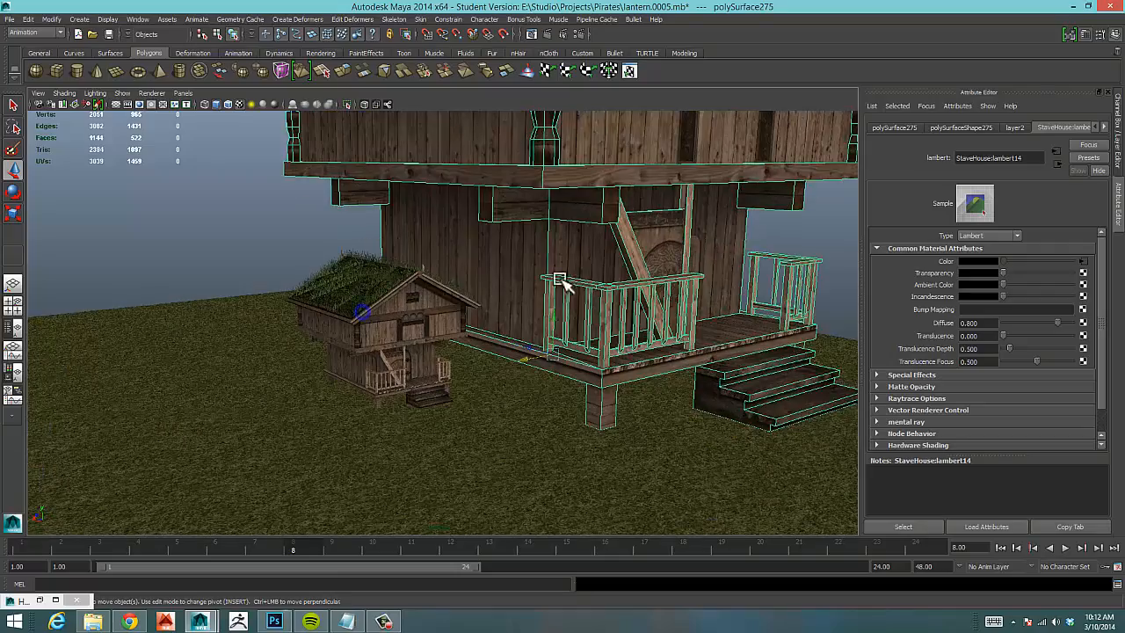
alt+middle_drag(566, 287, 505, 340)
alt+drag(505, 340, 601, 207)
alt+drag(507, 341, 538, 328)
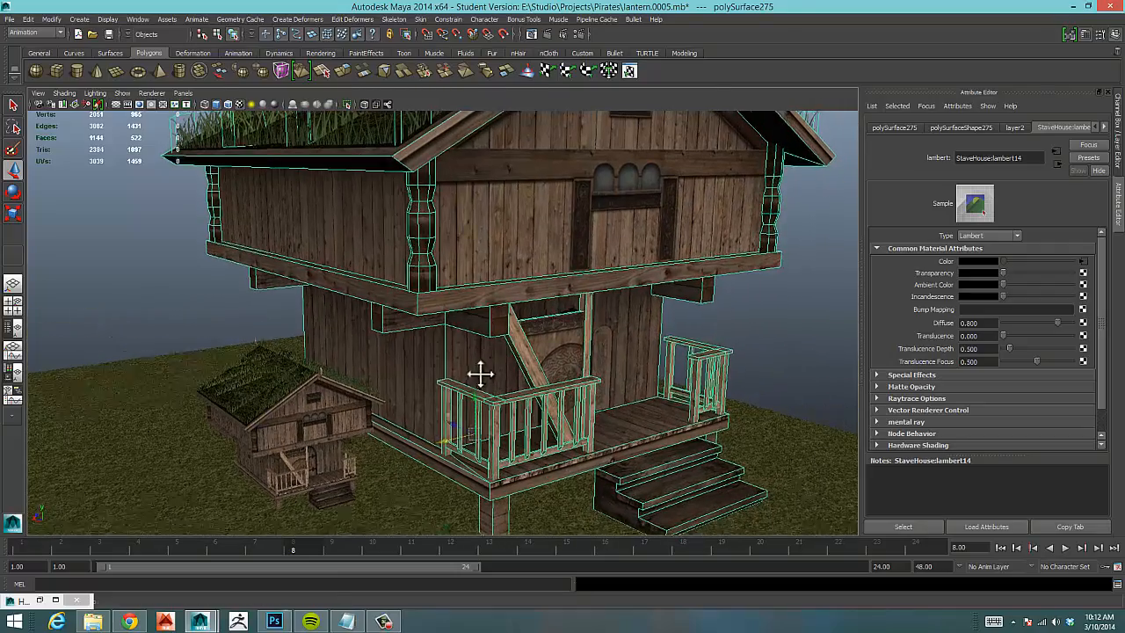
Select the small house and compare its wall planks up close with the enlarged house's planks behind it.
alt+middle_drag(480, 374, 562, 283)
alt+drag(530, 311, 479, 327)
alt+right_drag(400, 352, 607, 329)
alt+right_drag(459, 354, 575, 336)
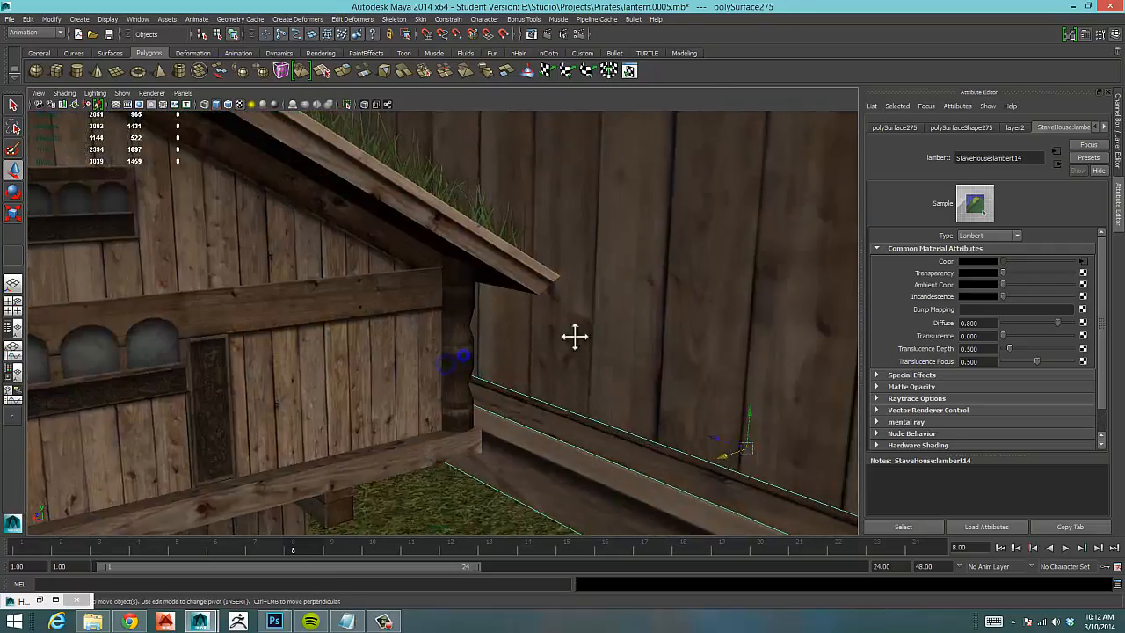
alt+middle_drag(575, 336, 632, 330)
click(586, 344)
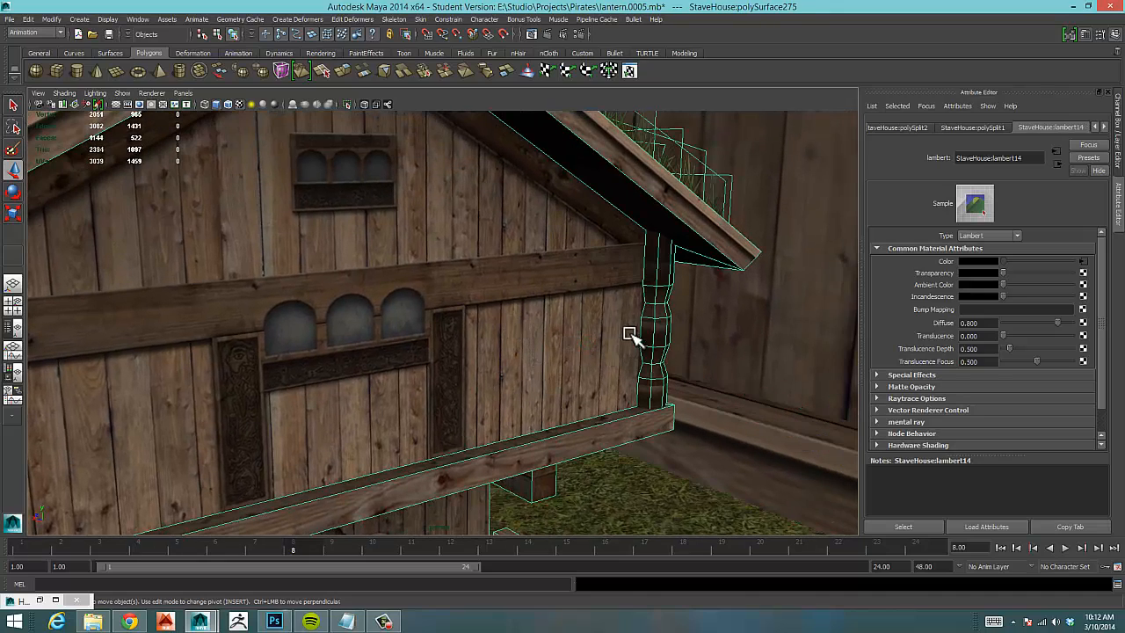
alt+middle_drag(622, 326, 418, 387)
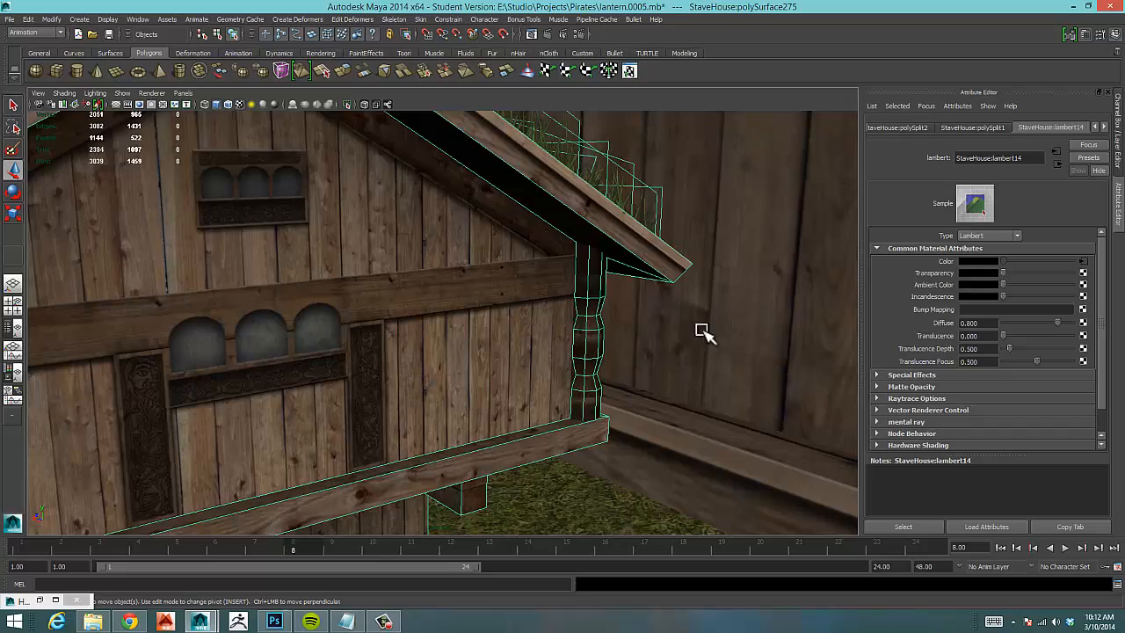
alt+drag(623, 350, 603, 346)
Examine both houses together on the ground plane from farther away, comparing their overall texture detail.
alt+right_drag(730, 321, 472, 351)
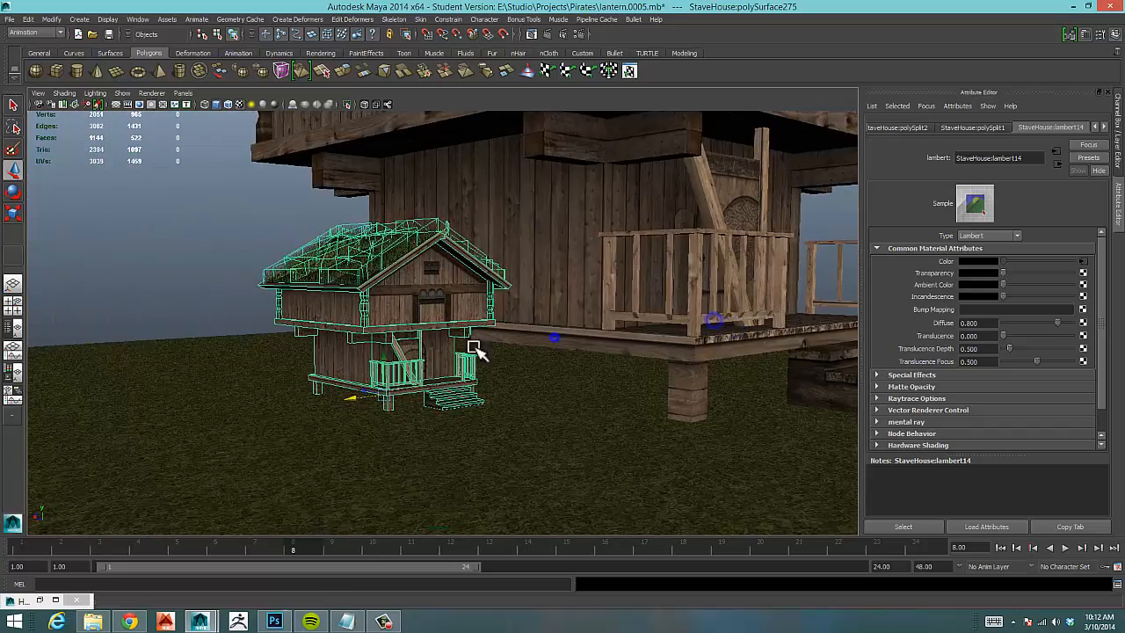
alt+middle_drag(592, 324, 495, 443)
alt+right_drag(678, 377, 501, 387)
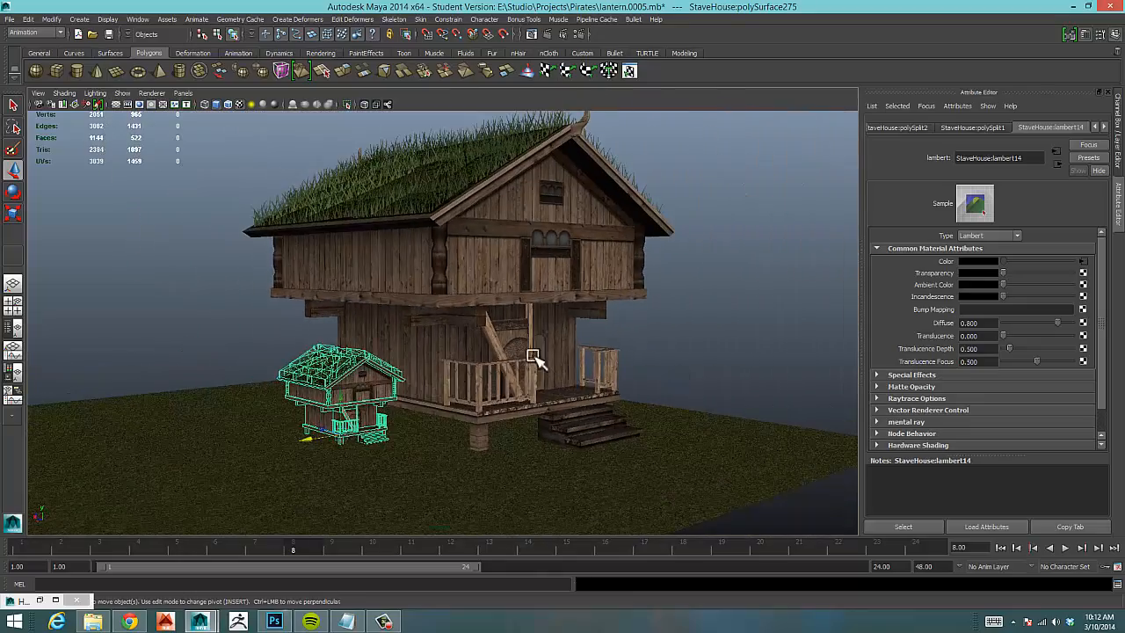
alt+drag(559, 352, 535, 373)
alt+middle_drag(554, 353, 543, 369)
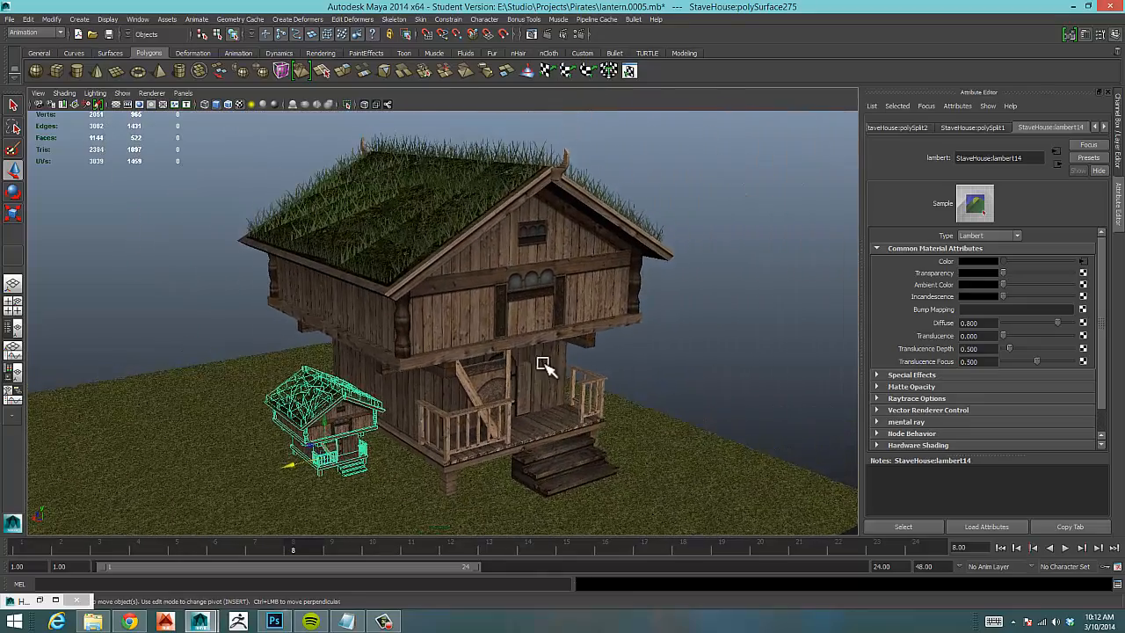
alt+right_drag(531, 367, 503, 365)
alt+drag(502, 367, 451, 354)
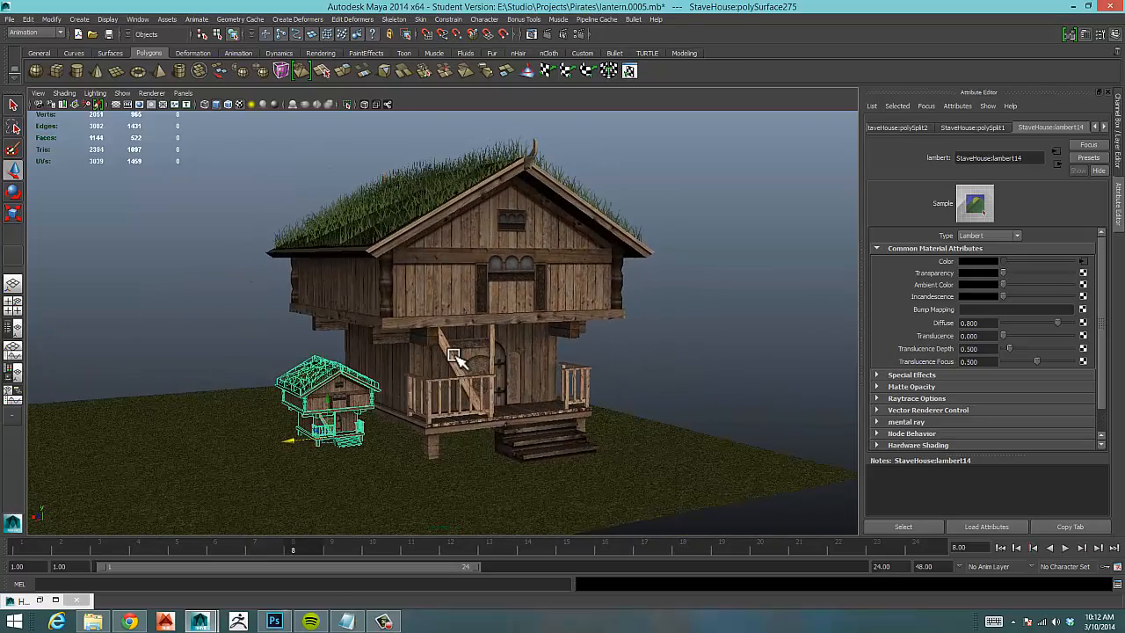
alt+middle_drag(483, 364, 519, 353)
alt+right_drag(490, 359, 534, 357)
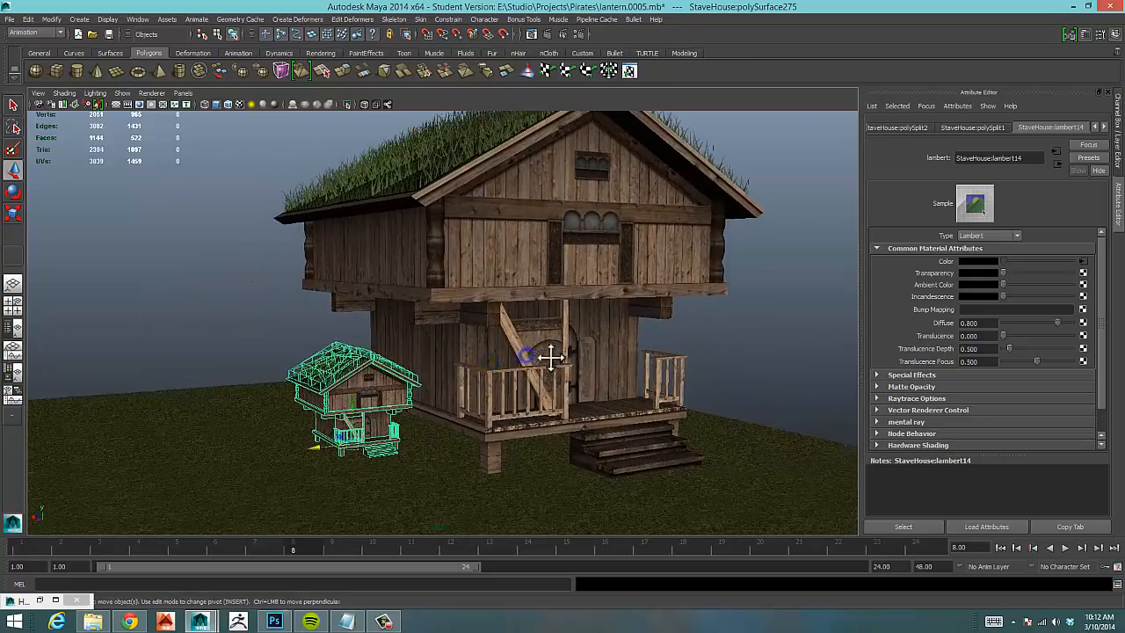
alt+middle_drag(550, 357, 489, 387)
alt+drag(492, 385, 527, 376)
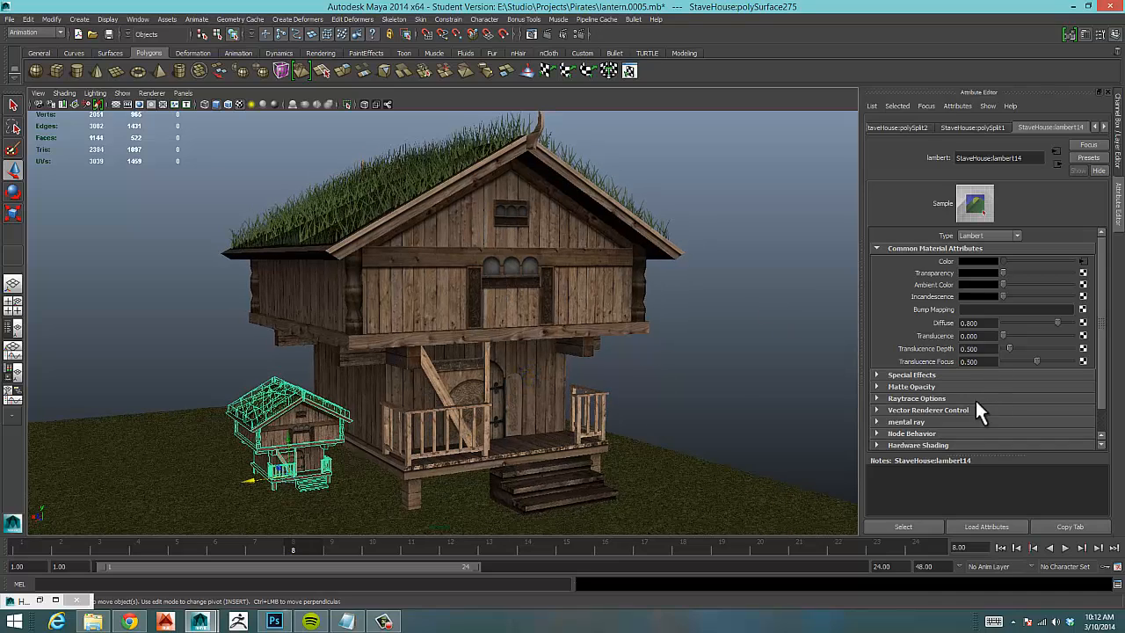
alt+drag(727, 398, 721, 405)
alt+right_drag(751, 392, 580, 410)
scroll(642, 398, up, 2)
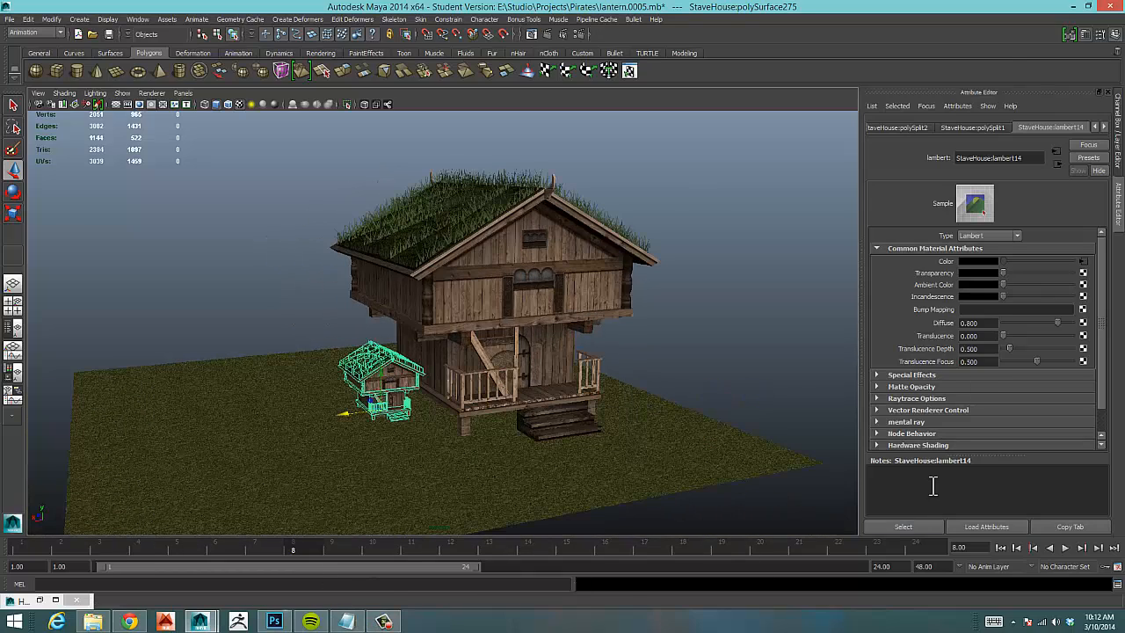
Hide layer2 with the houses and show layer1 with the lantern post.
click(1118, 114)
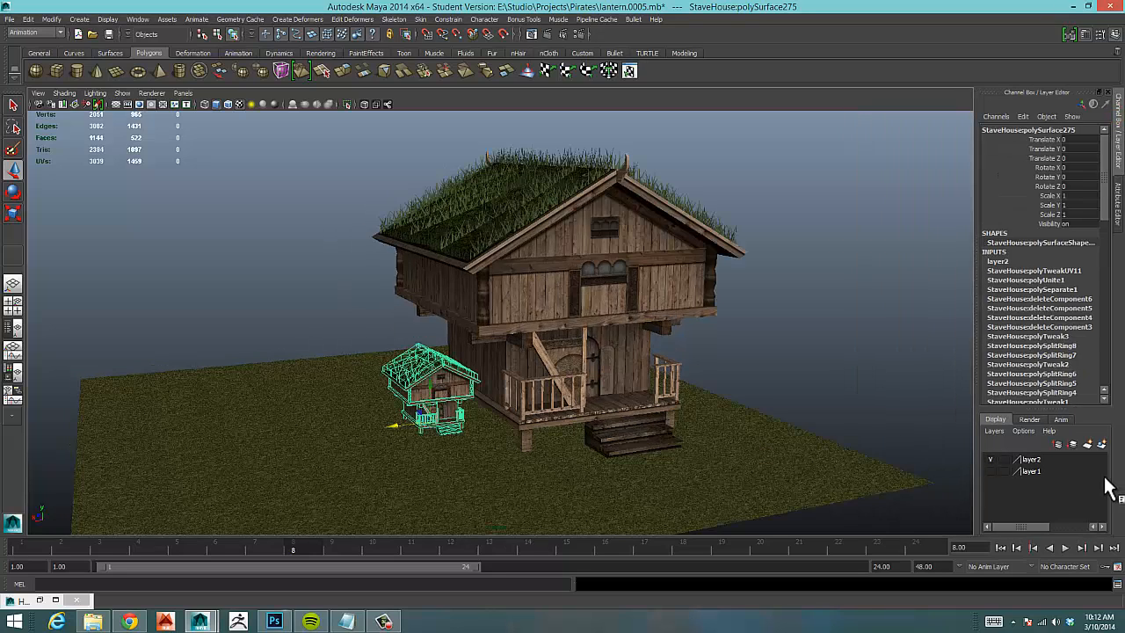
click(991, 459)
click(991, 471)
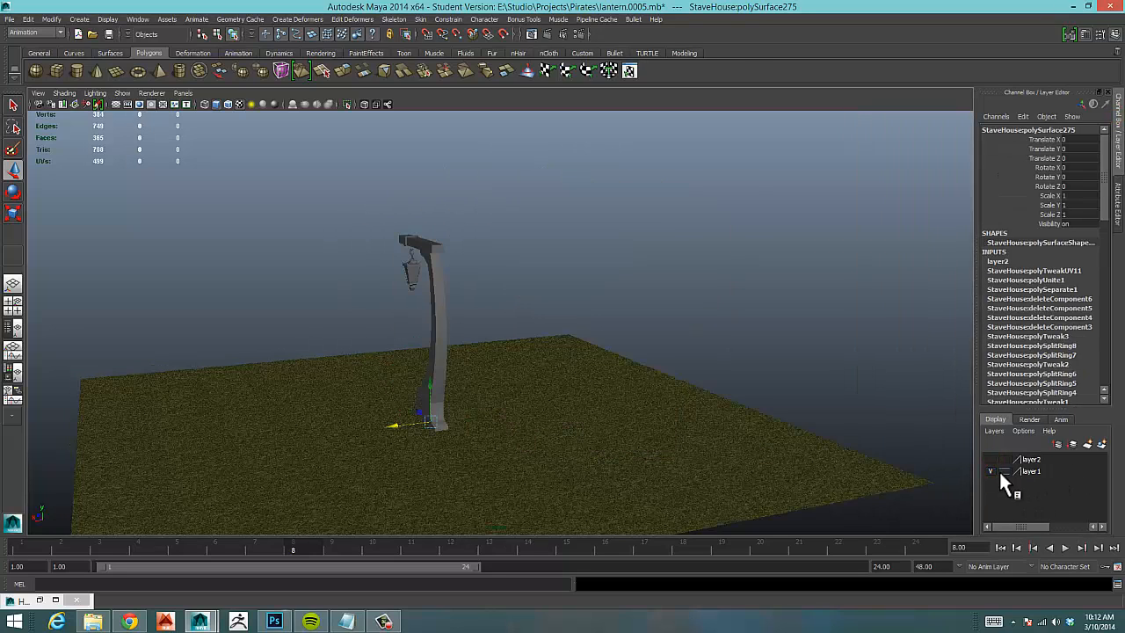
Add the ground plane to the hidden layer2.
click(627, 505)
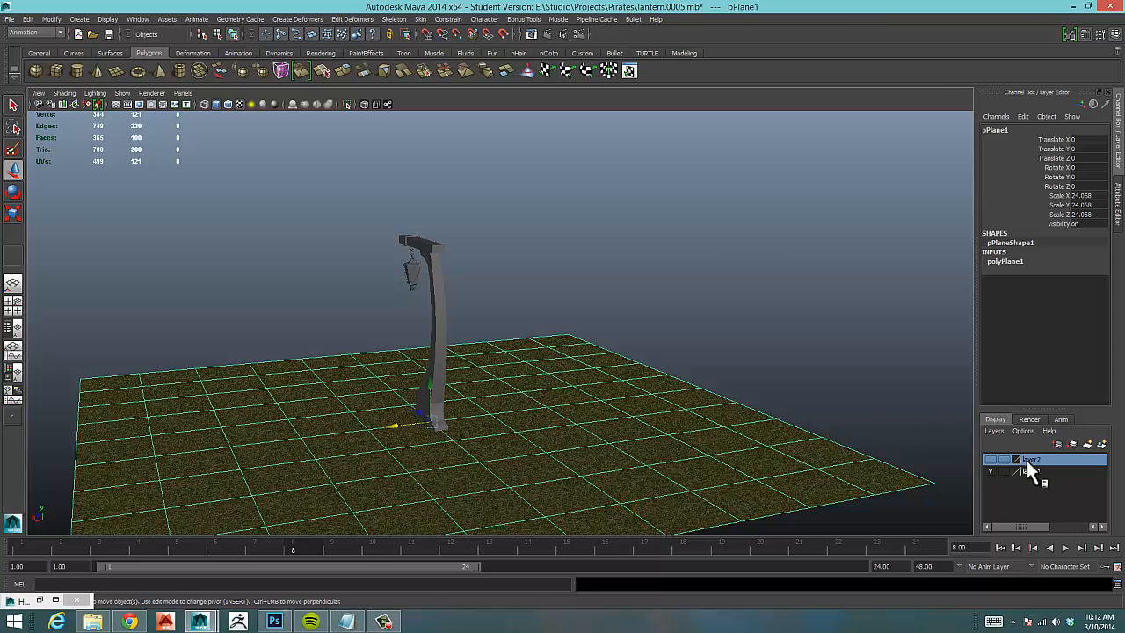
right_click(1036, 458)
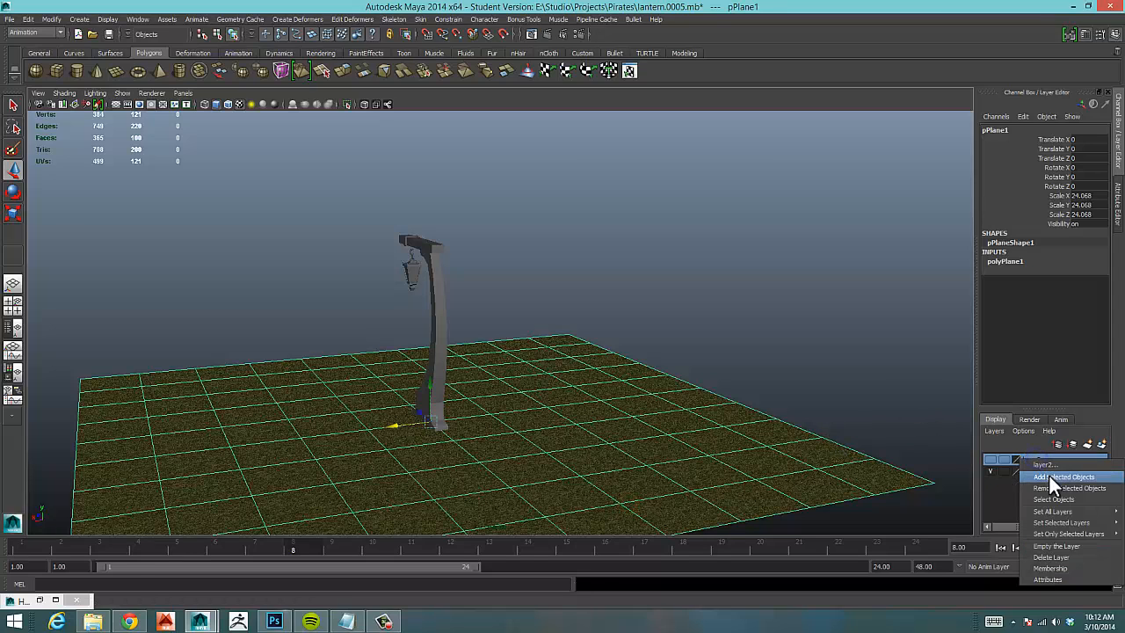
click(1049, 473)
Frame and select the lantern post, and turn on Wireframe on Shaded display in the viewport.
alt+drag(655, 438, 541, 463)
alt+middle_drag(588, 407, 493, 438)
alt+right_drag(494, 439, 595, 426)
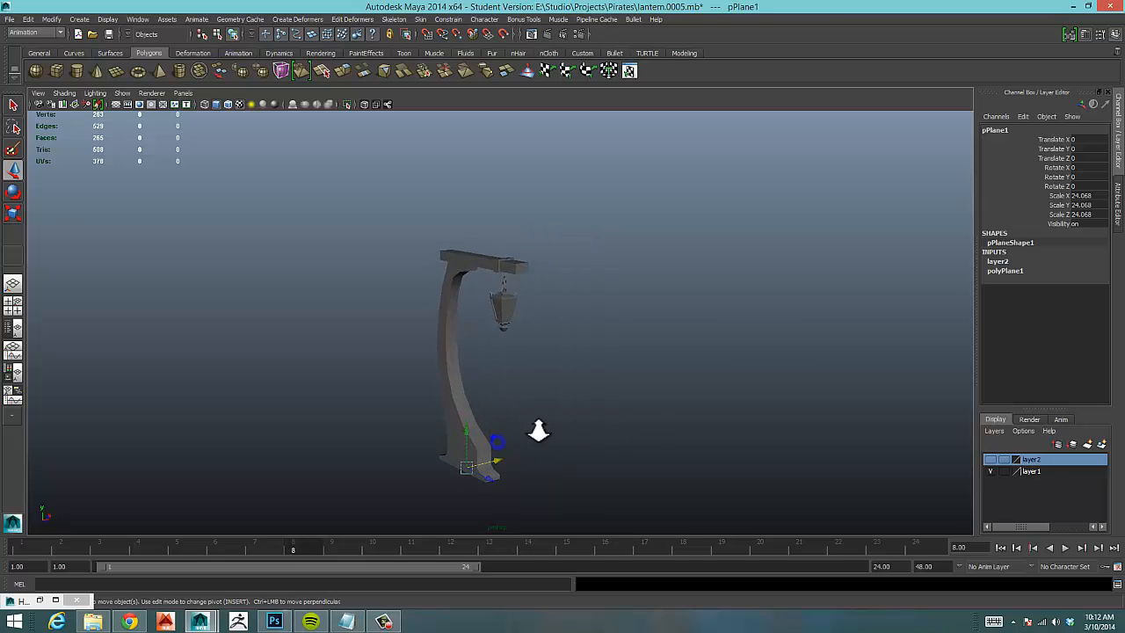
alt+middle_drag(597, 415, 616, 393)
alt+right_drag(548, 399, 634, 389)
alt+middle_drag(600, 390, 605, 369)
alt+drag(587, 375, 650, 367)
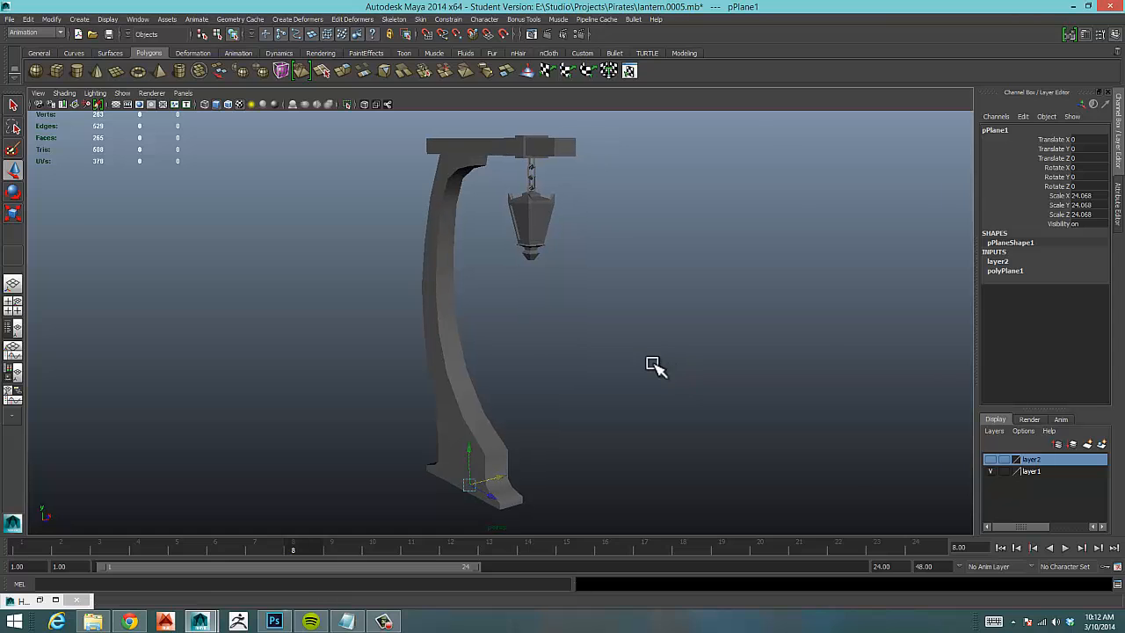
click(450, 403)
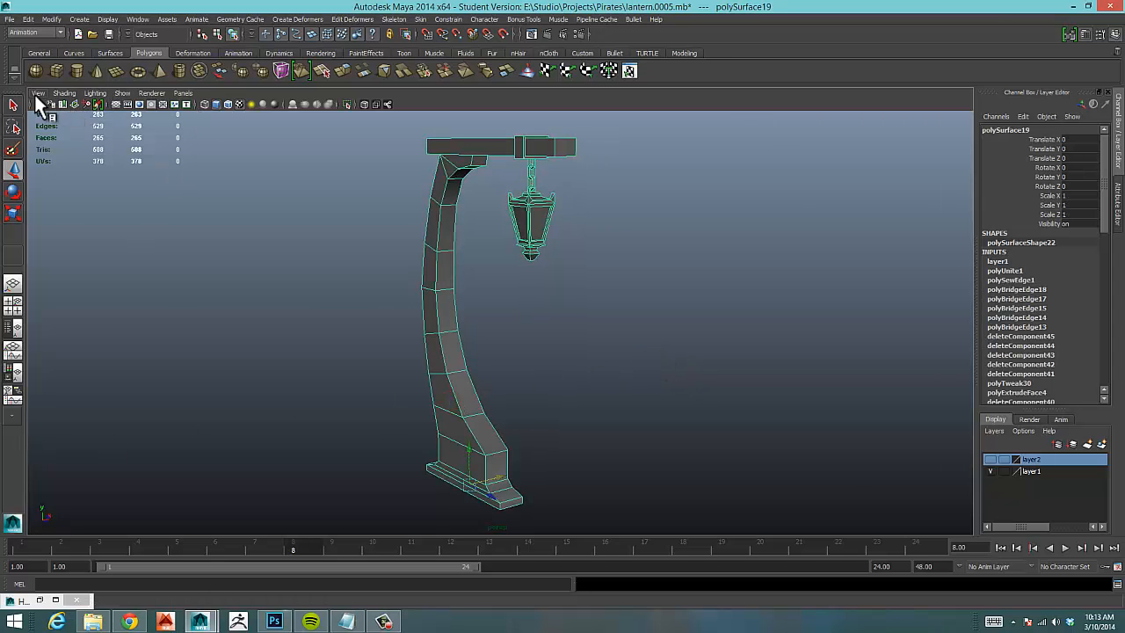
click(38, 94)
click(65, 94)
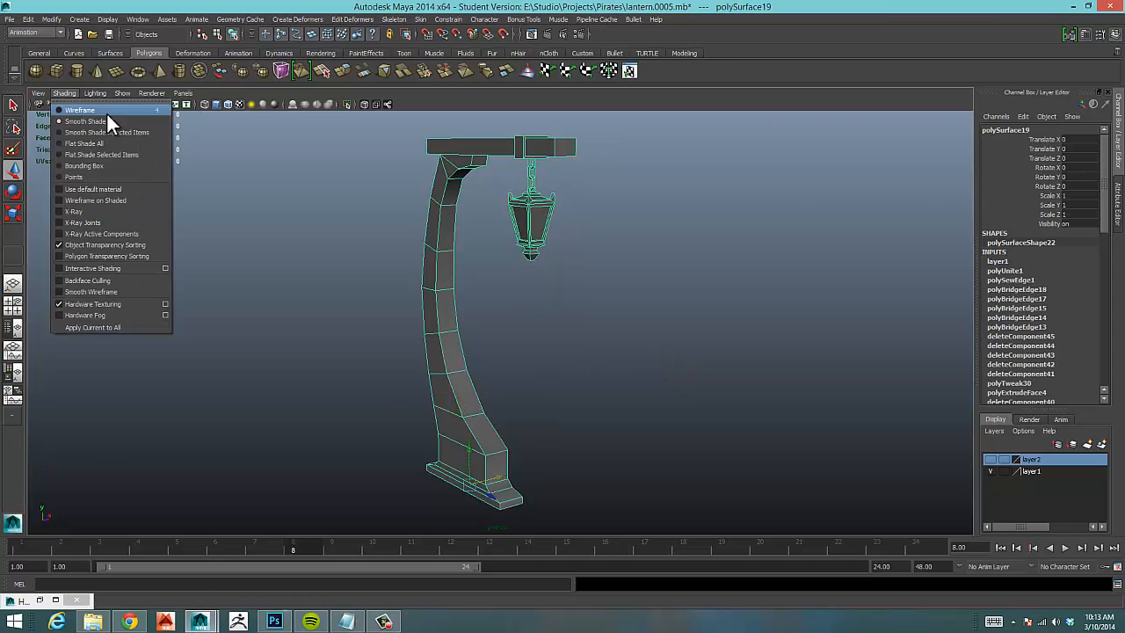
click(138, 200)
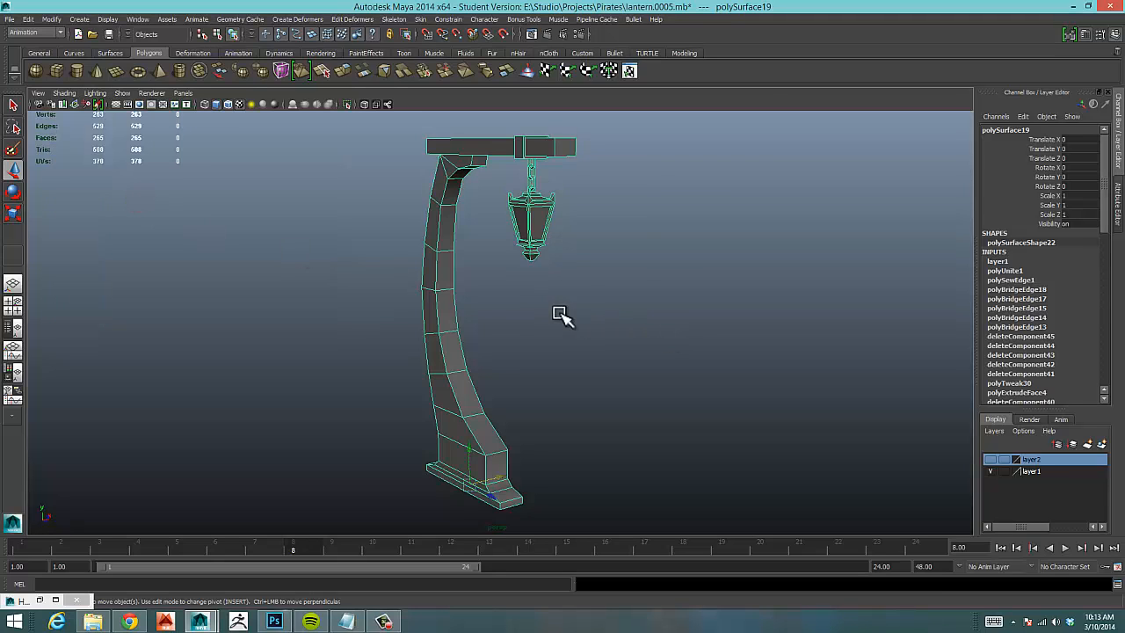
Delete all construction history in the scene, clearing the lantern post's list of modelling inputs.
alt+drag(381, 326, 394, 326)
alt+right_drag(630, 304, 552, 310)
alt+click(502, 314)
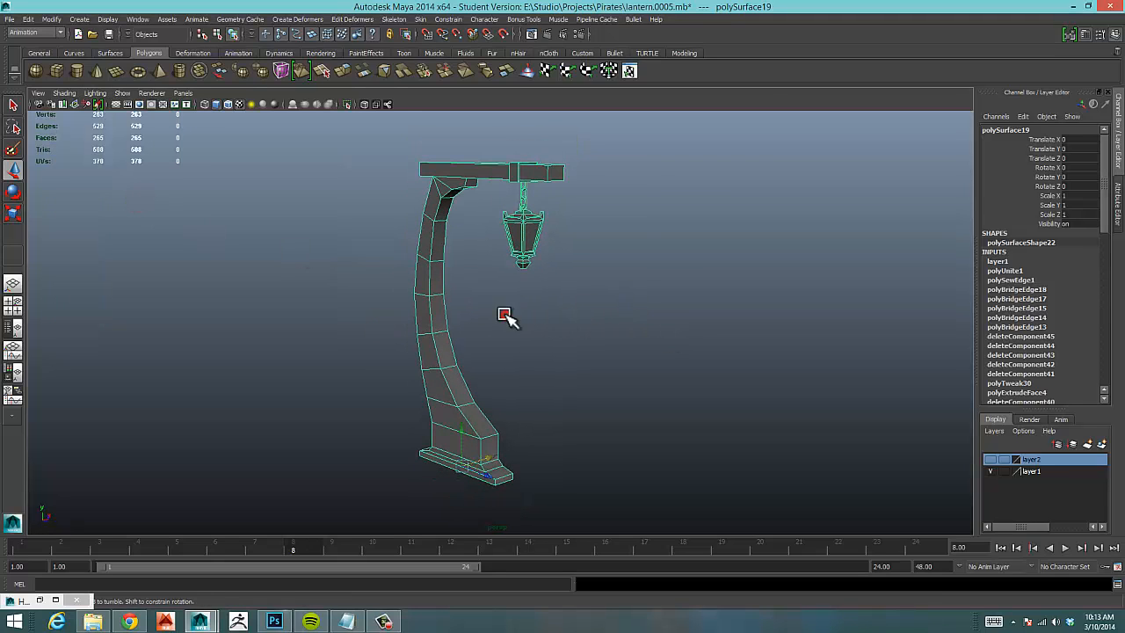
mouse_move(489, 313)
alt+middle_down()
mouse_move(469, 317)
mouse_move(497, 316)
mouse_move(486, 319)
alt+middle_up()
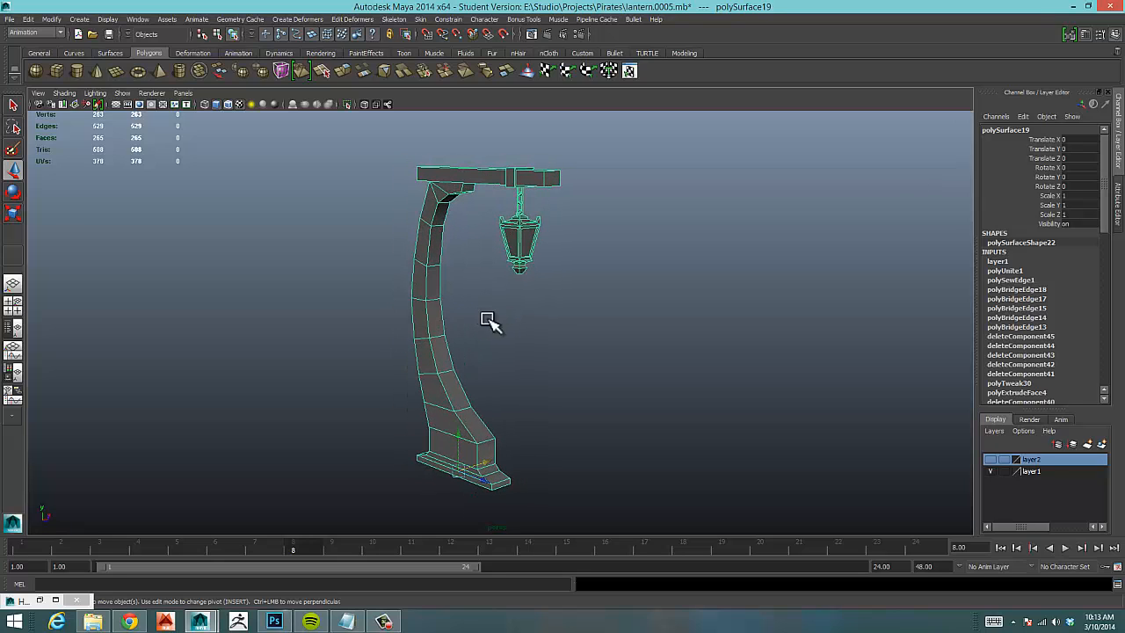
alt+drag(465, 322, 547, 311)
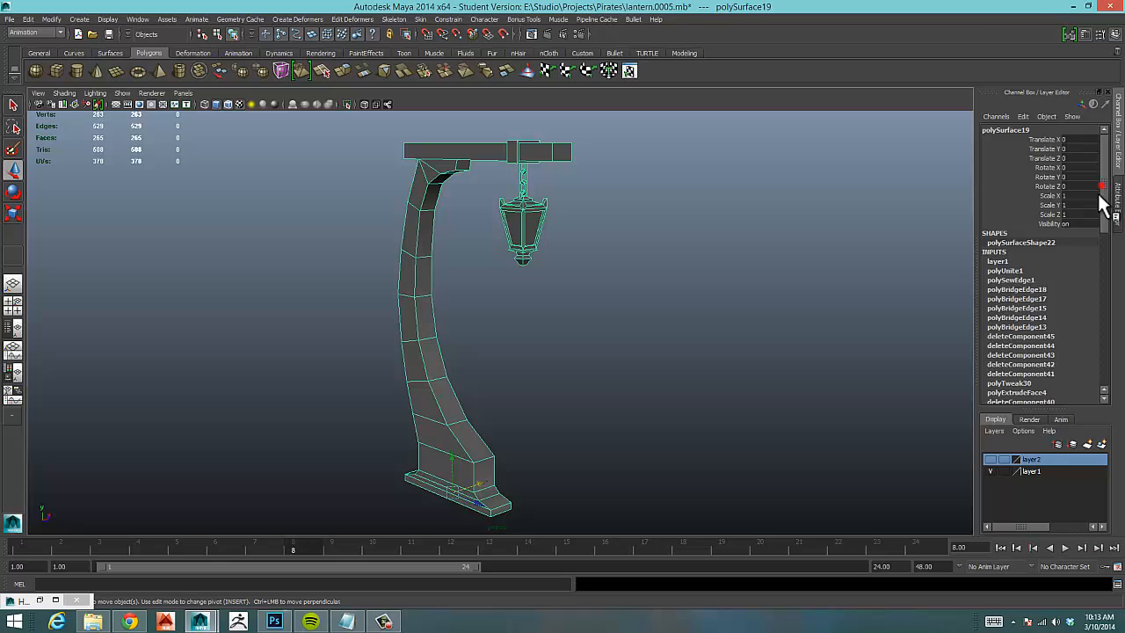
drag(1103, 195, 1106, 135)
click(28, 18)
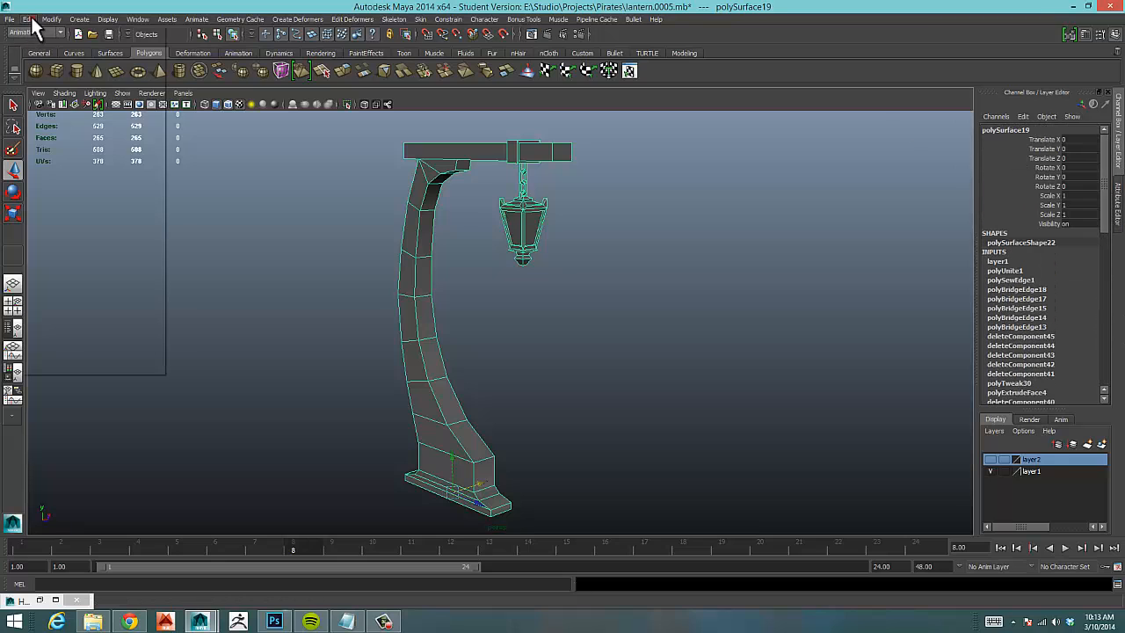
mouse_move(66, 151)
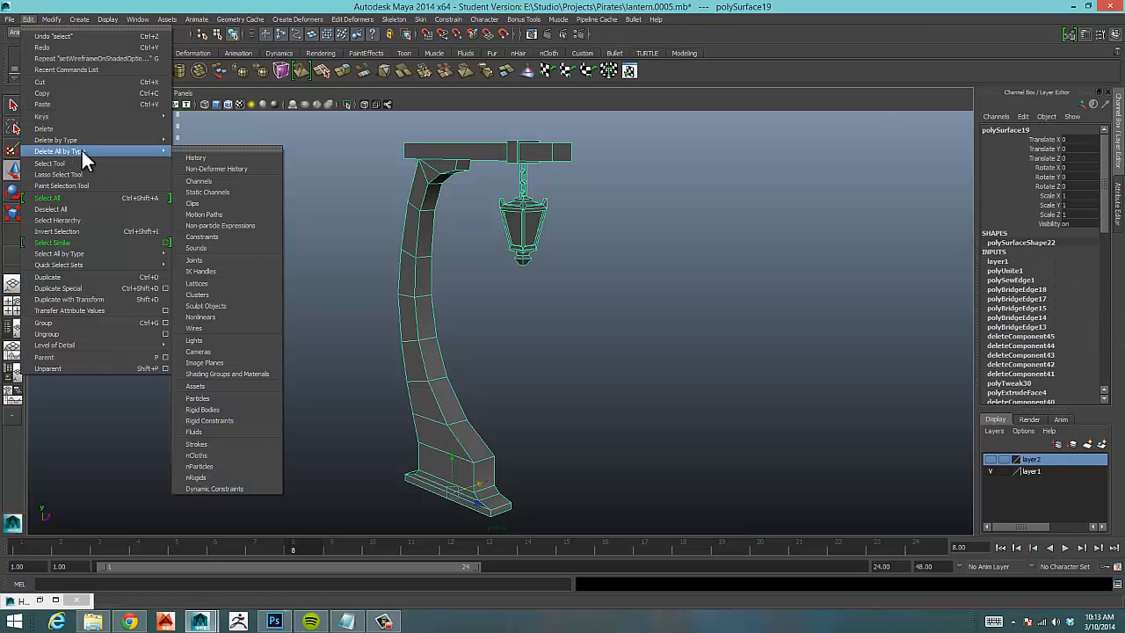
click(196, 157)
Open the UV Texture Editor for the lantern post and arrange its window beside the model.
alt+drag(645, 294, 558, 273)
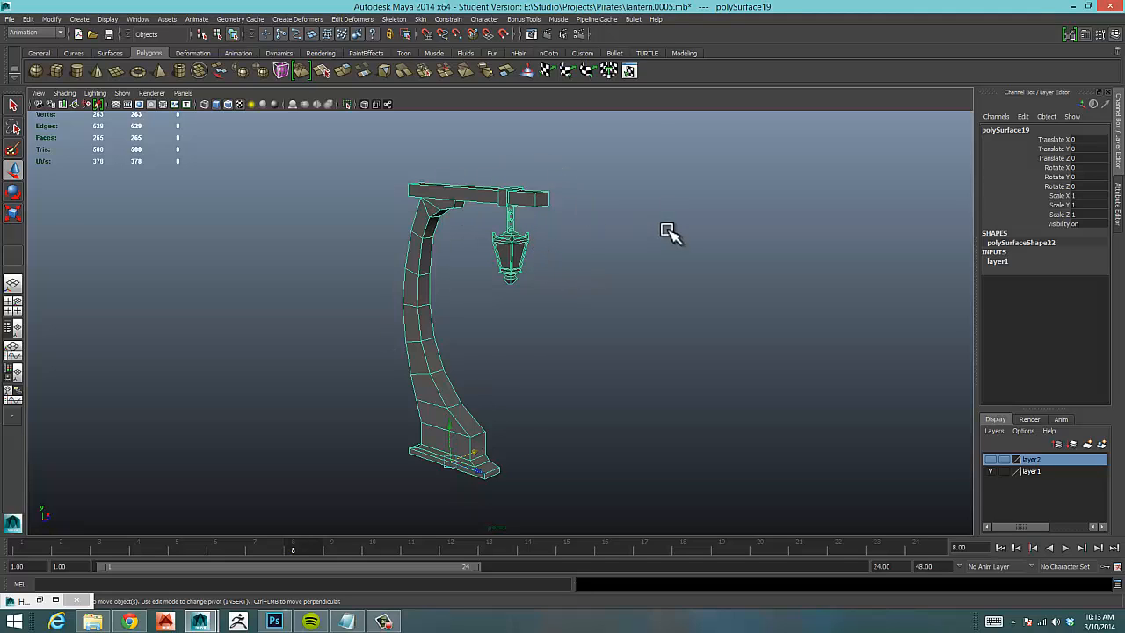
click(629, 70)
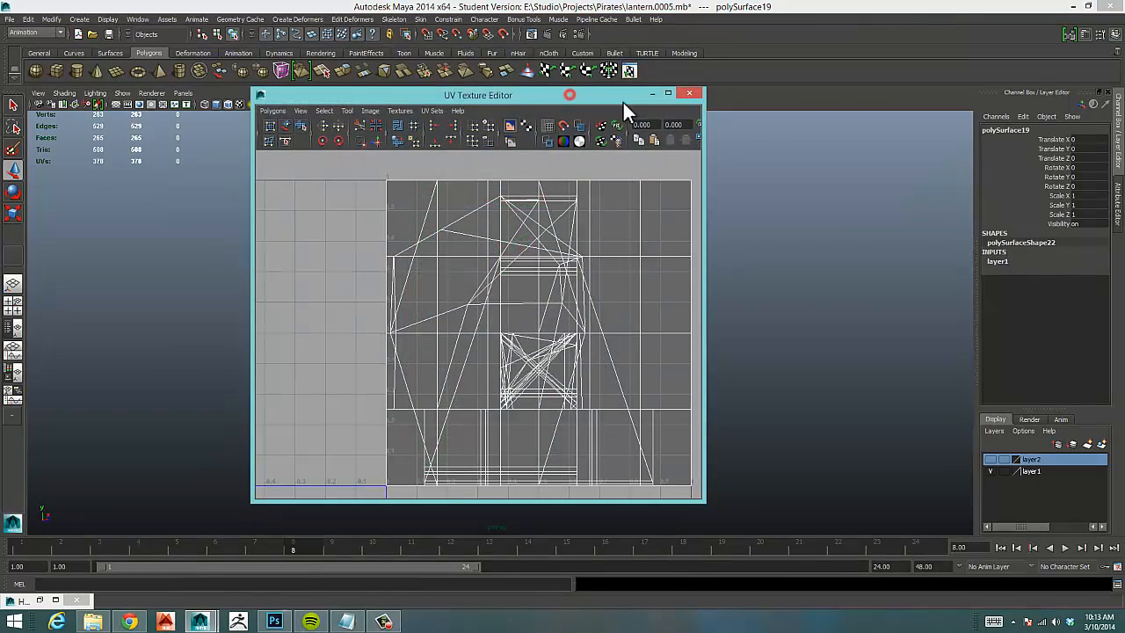
drag(571, 94, 904, 74)
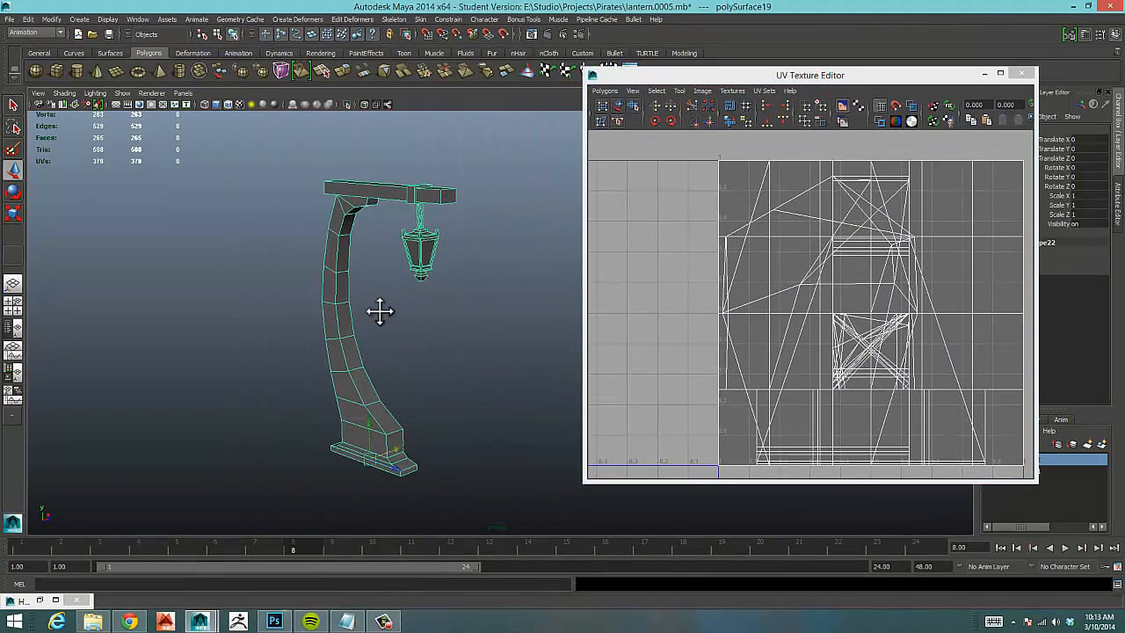
alt+right_drag(379, 311, 464, 304)
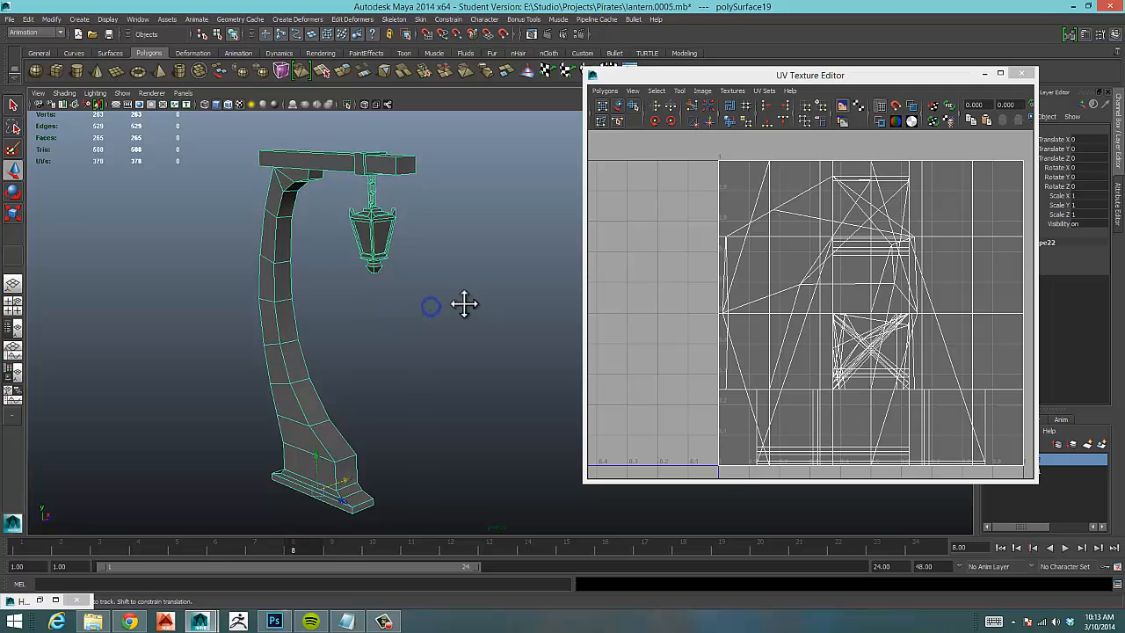
alt+middle_drag(464, 304, 464, 294)
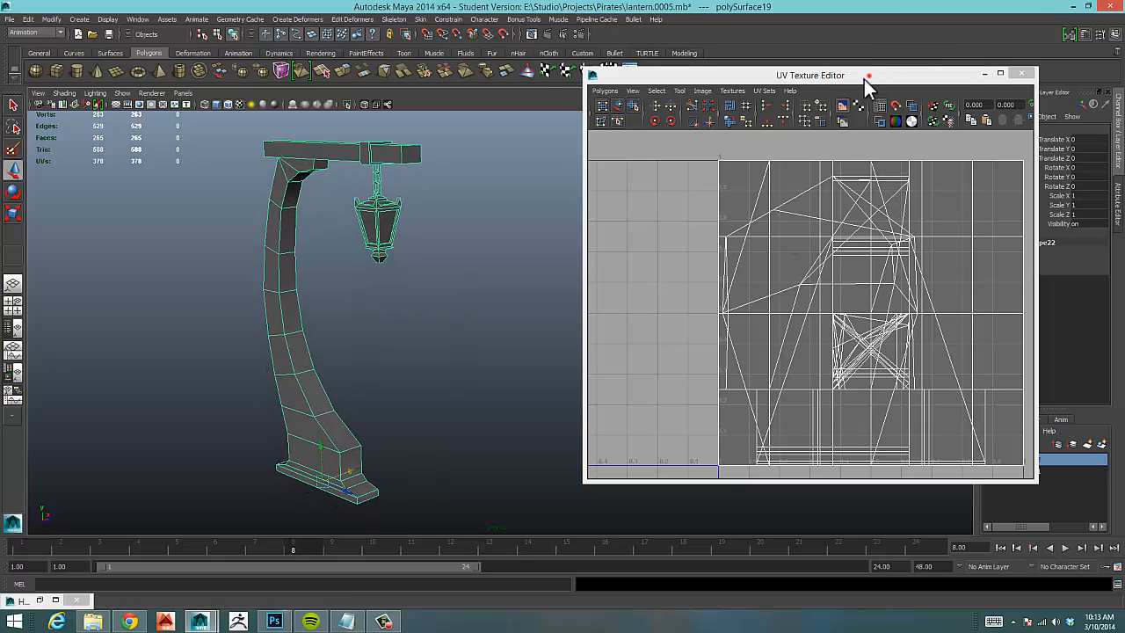
Narrow the UV Texture Editor window beside the lantern post and frame the full 0 to 1 UV square in it.
drag(864, 79, 711, 120)
drag(448, 290, 537, 288)
alt+right_drag(661, 332, 729, 312)
alt+middle_drag(729, 311, 680, 298)
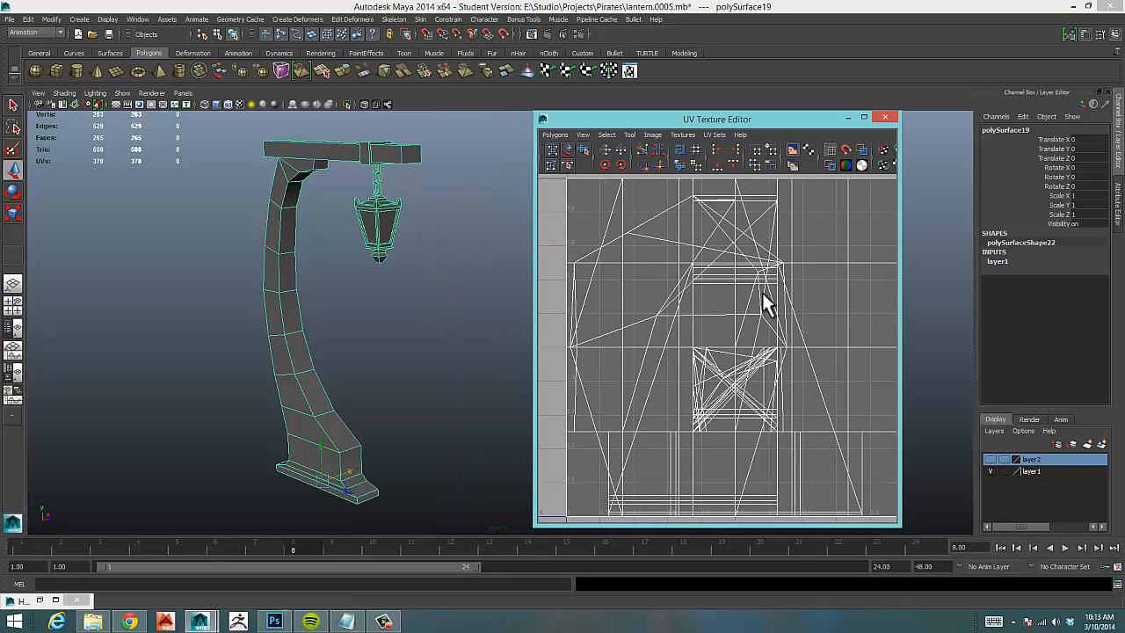
alt+right_drag(762, 292, 728, 294)
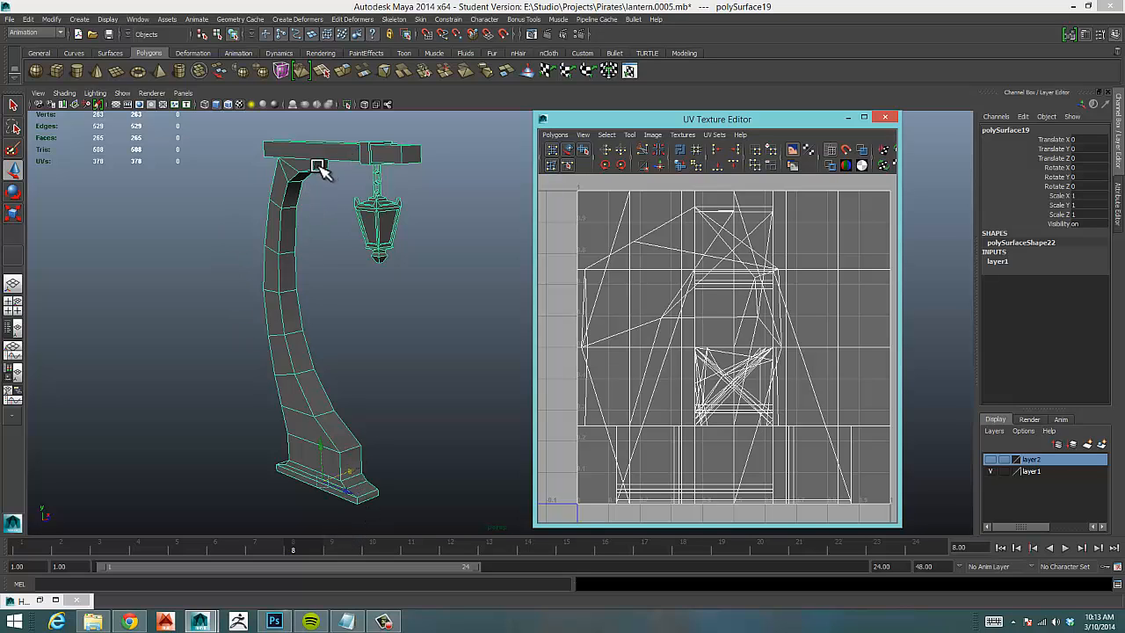
Apply an automatic UV projection with 6 planes to the whole lantern post.
alt+drag(322, 176, 378, 145)
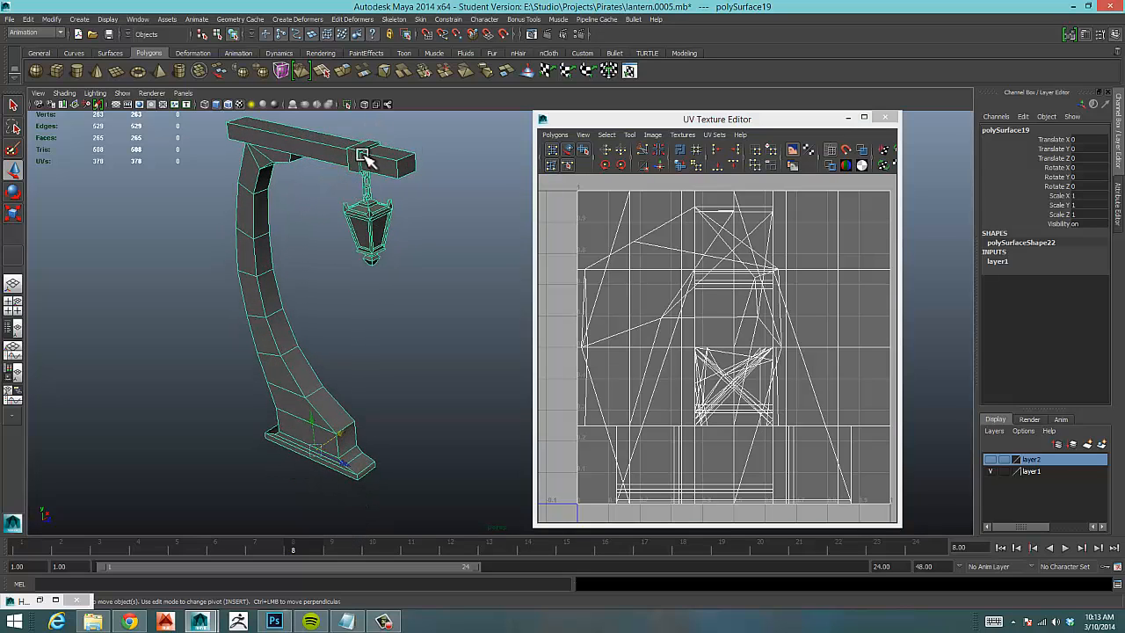
mouse_move(326, 292)
alt+mouse_down()
mouse_move(402, 269)
mouse_move(276, 321)
mouse_move(276, 309)
mouse_move(332, 299)
alt+mouse_up()
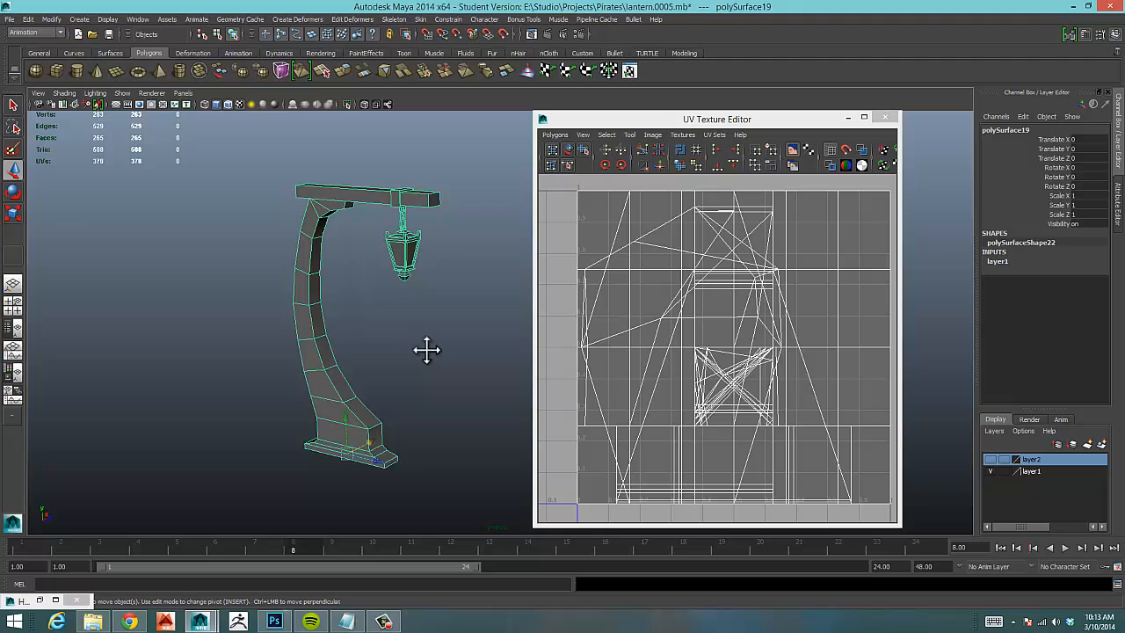
click(612, 72)
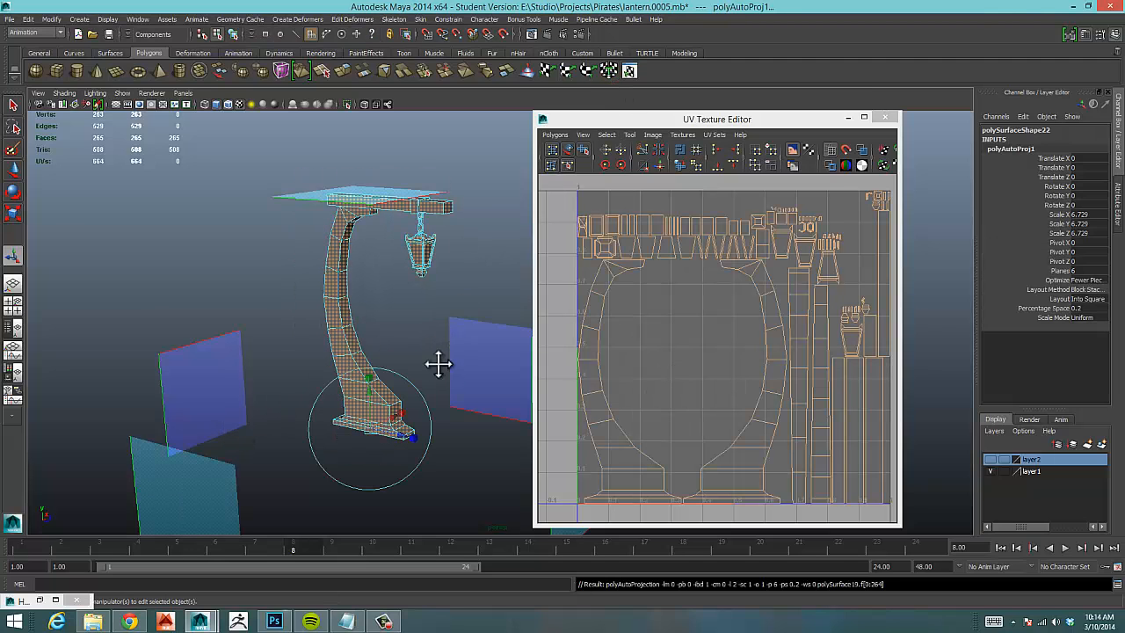
alt+middle_drag(438, 363, 382, 334)
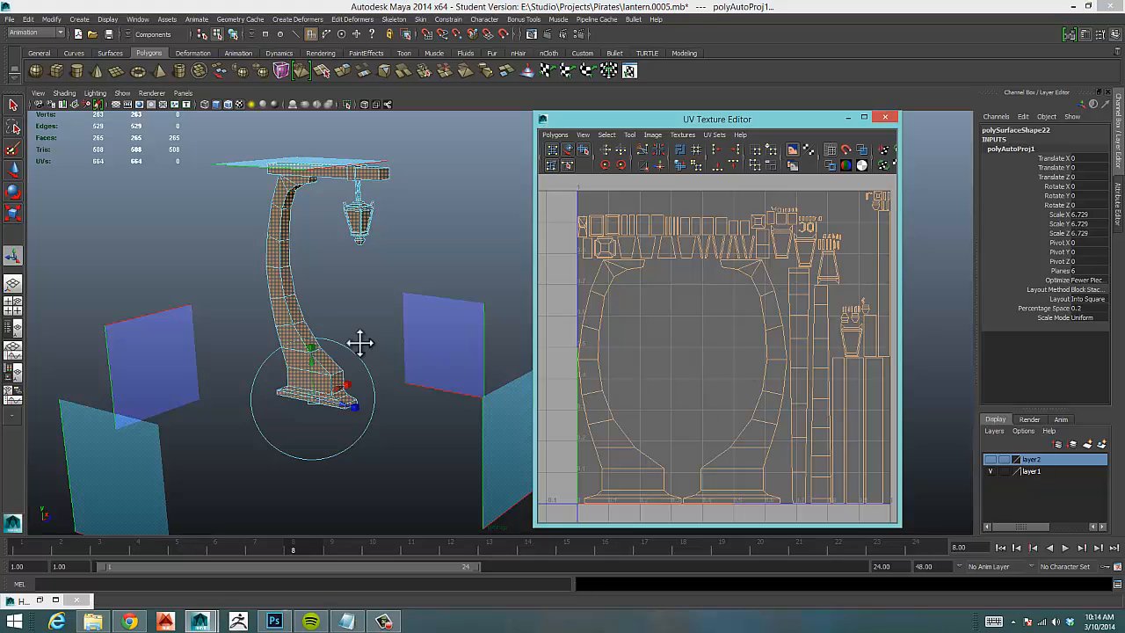
alt+drag(361, 342, 431, 346)
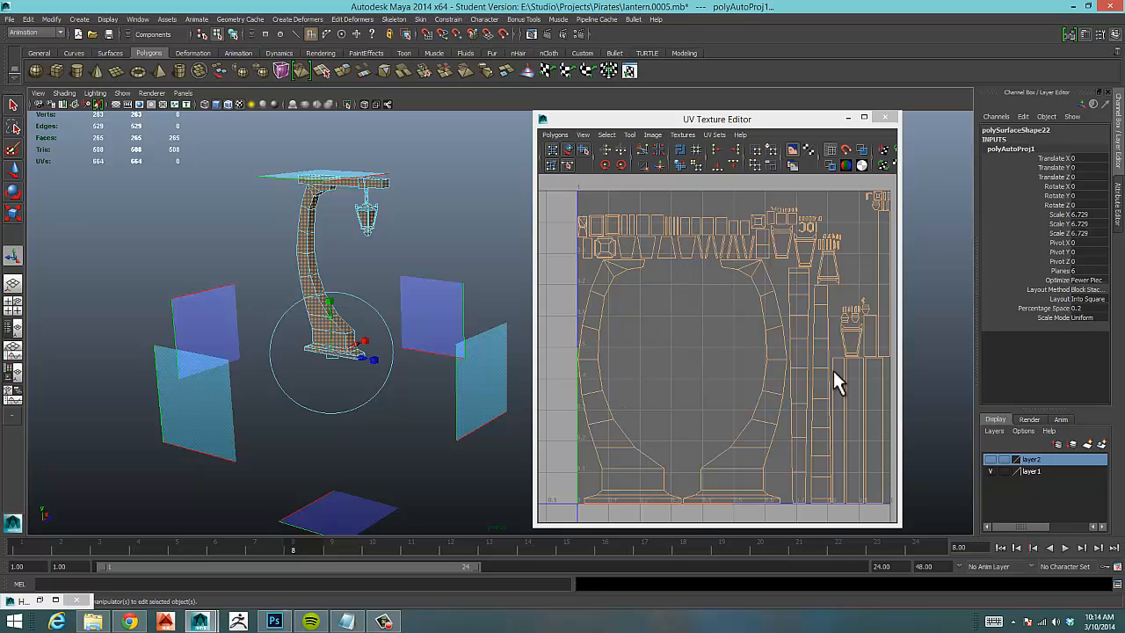
Leave the projection manipulator and reselect the lantern post as an object.
click(471, 236)
right_drag(303, 267, 307, 272)
click(306, 271)
alt+drag(437, 304, 434, 298)
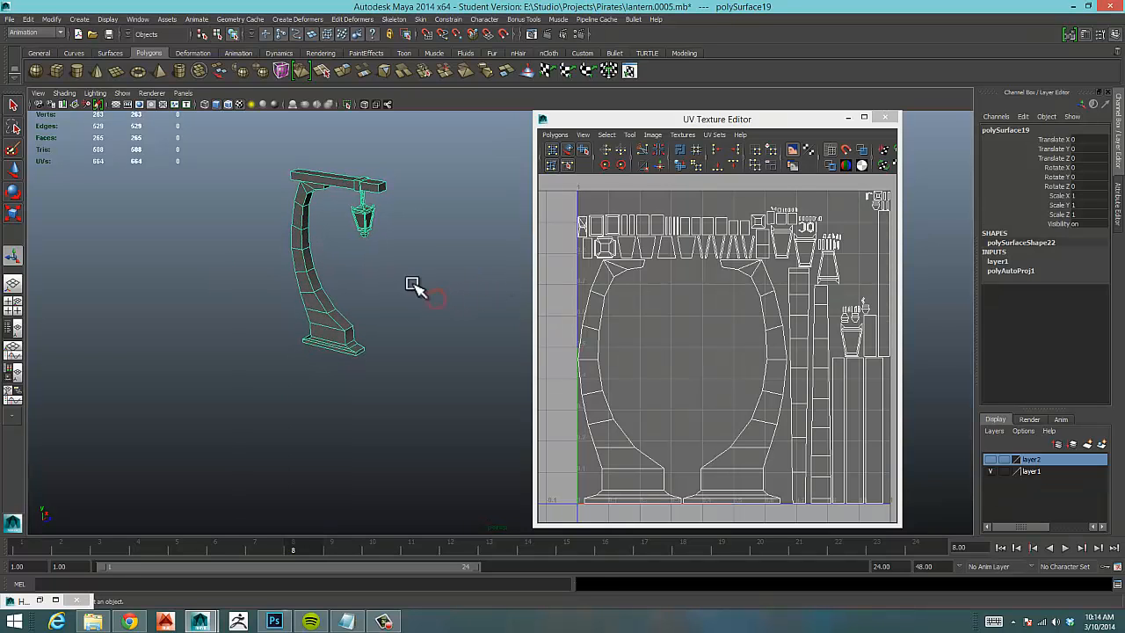
Assign a new Blinn material to the lantern post and move the UV Texture Editor clear of the material attributes.
alt+middle_drag(415, 267, 422, 317)
alt+right_drag(422, 317, 419, 305)
scroll(451, 299, up, 5)
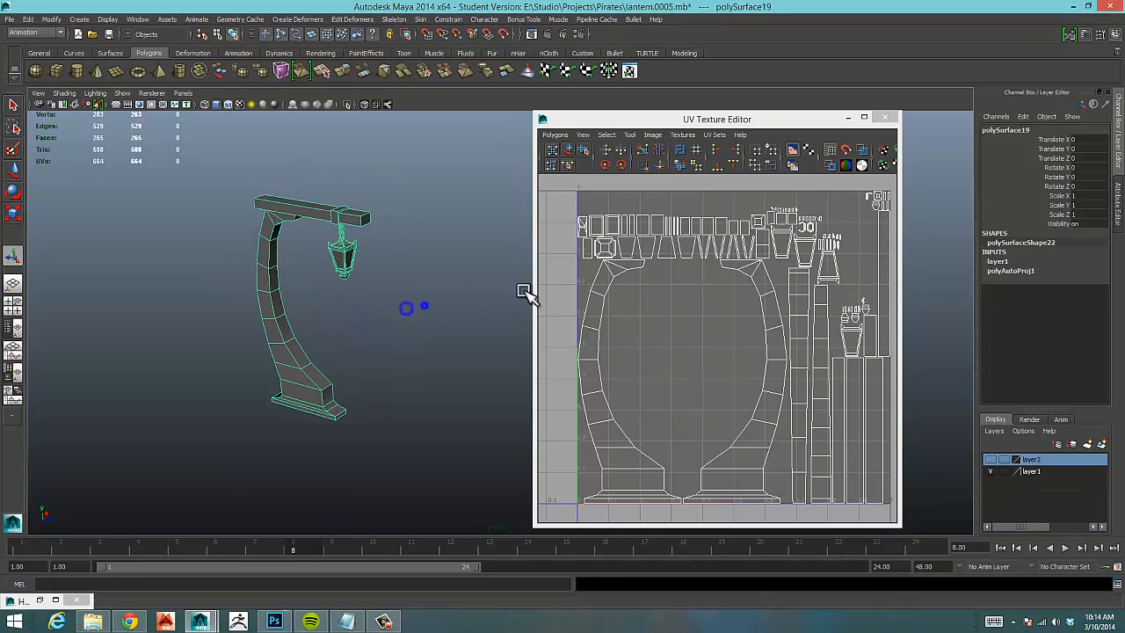
alt+middle_drag(451, 284, 515, 314)
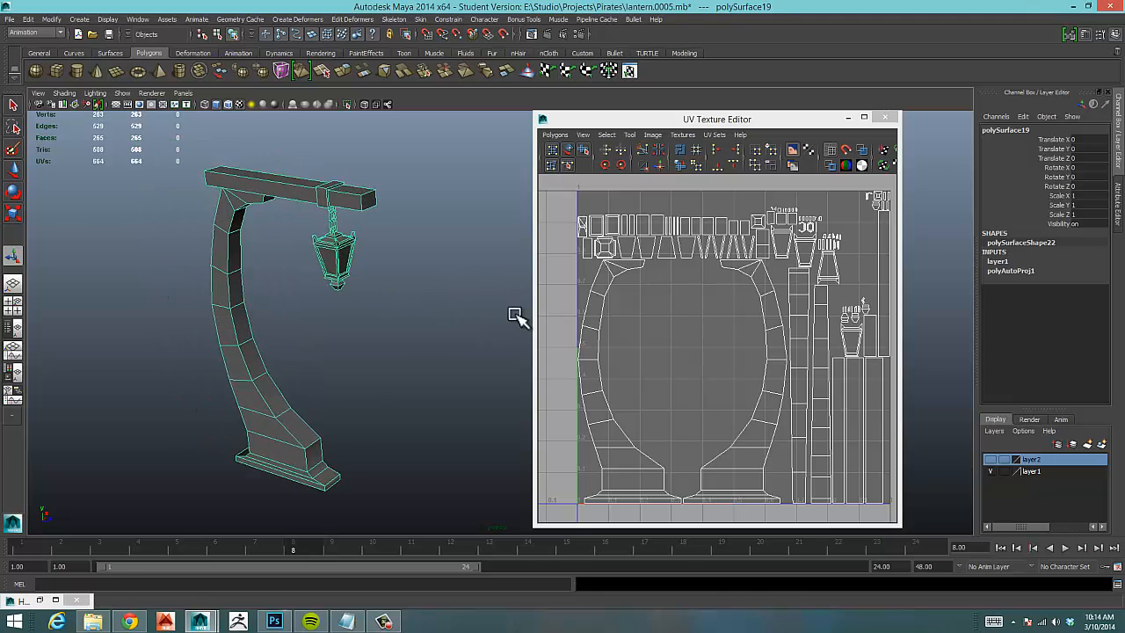
alt+right_drag(345, 330, 135, 400)
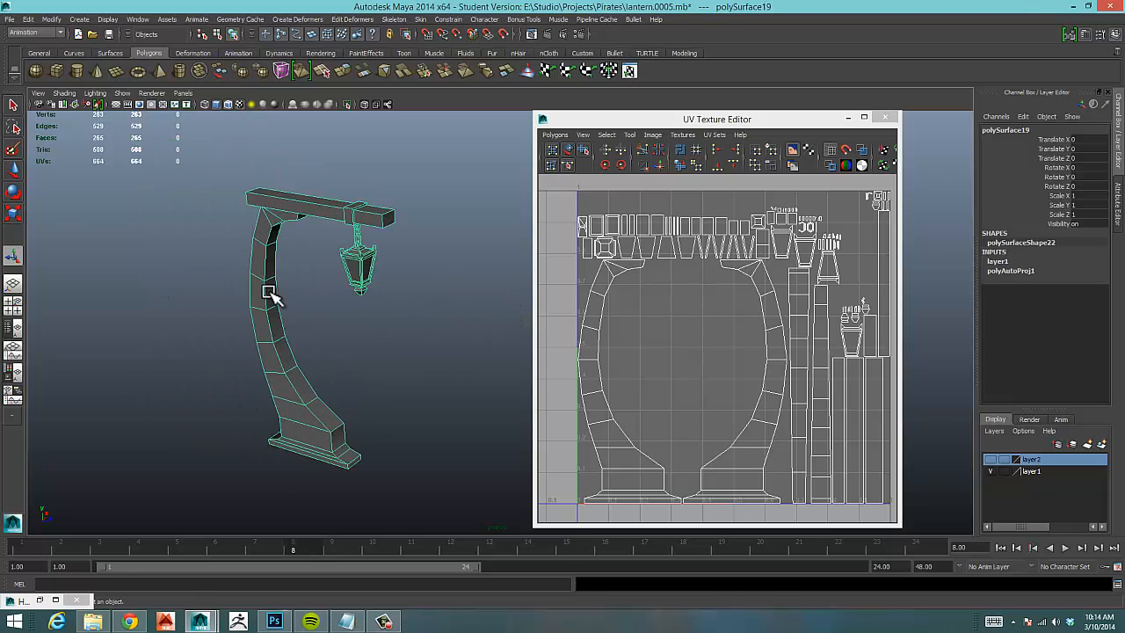
right_drag(261, 279, 332, 507)
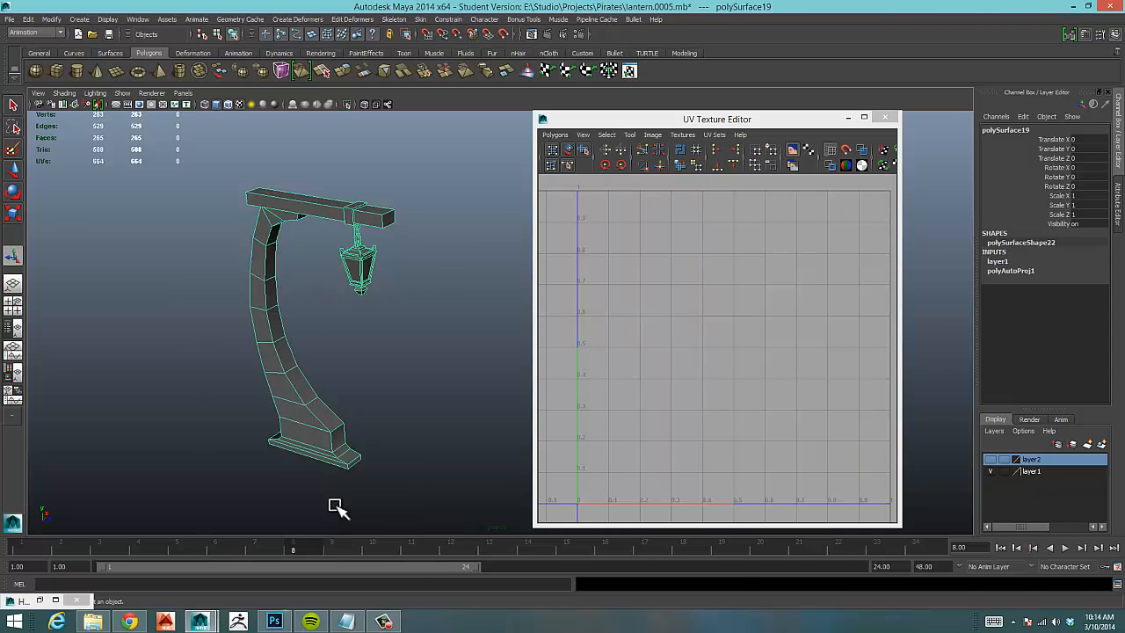
drag(777, 118, 654, 90)
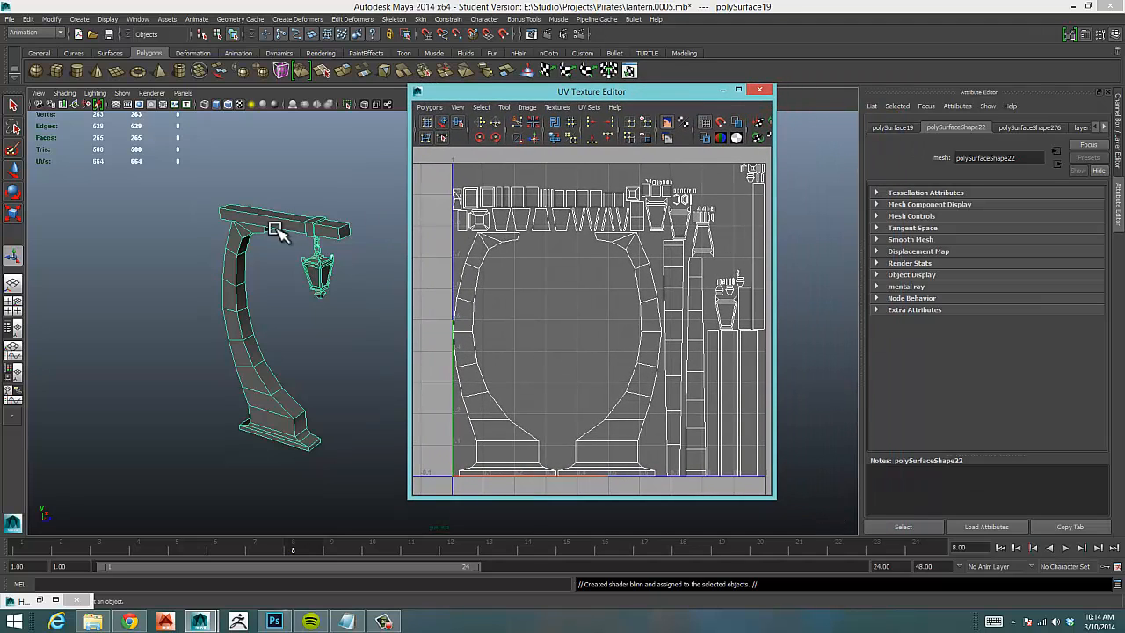
Connect a File texture to the Blinn material's Color and load ash_uvgrid01.jpg from the Desktop as its image.
right_drag(250, 323, 275, 533)
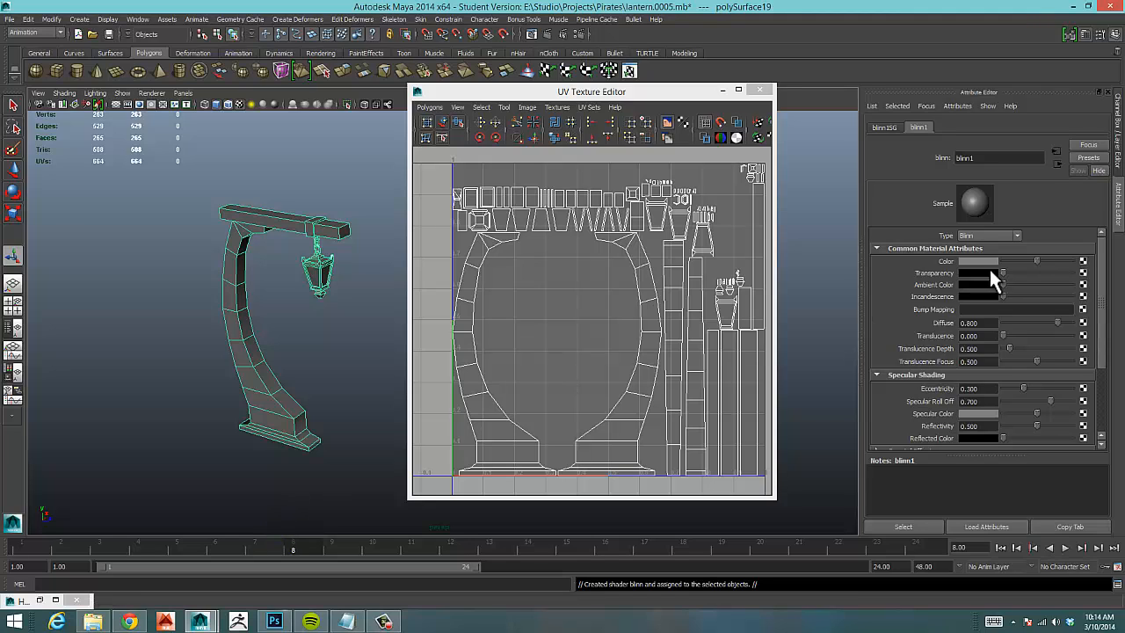
click(1084, 261)
click(501, 305)
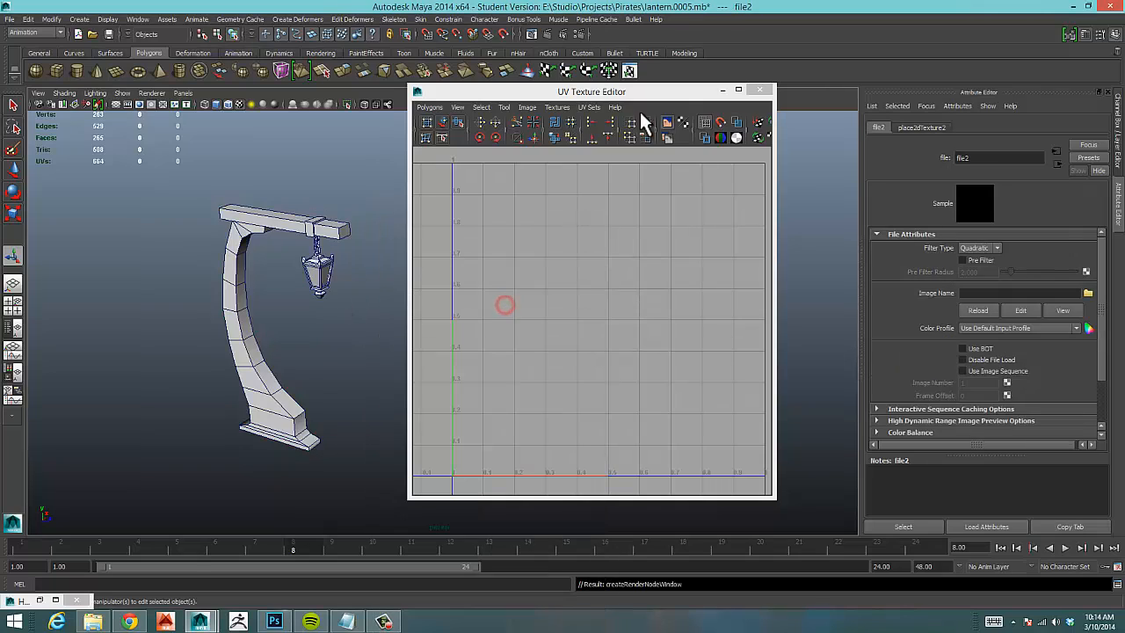
click(1087, 293)
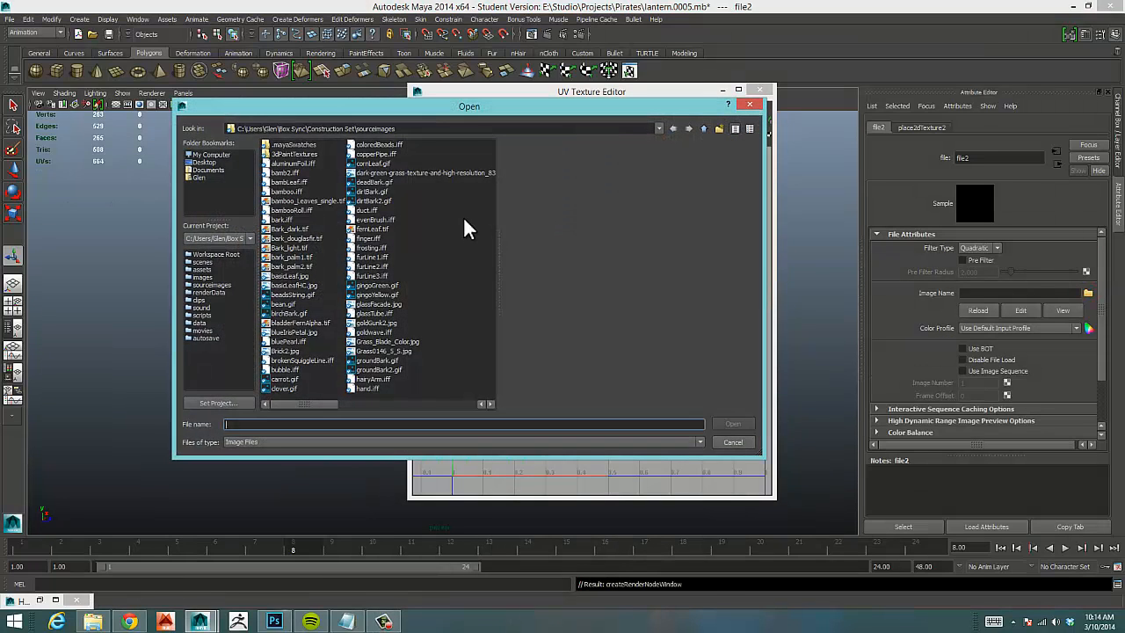
click(204, 164)
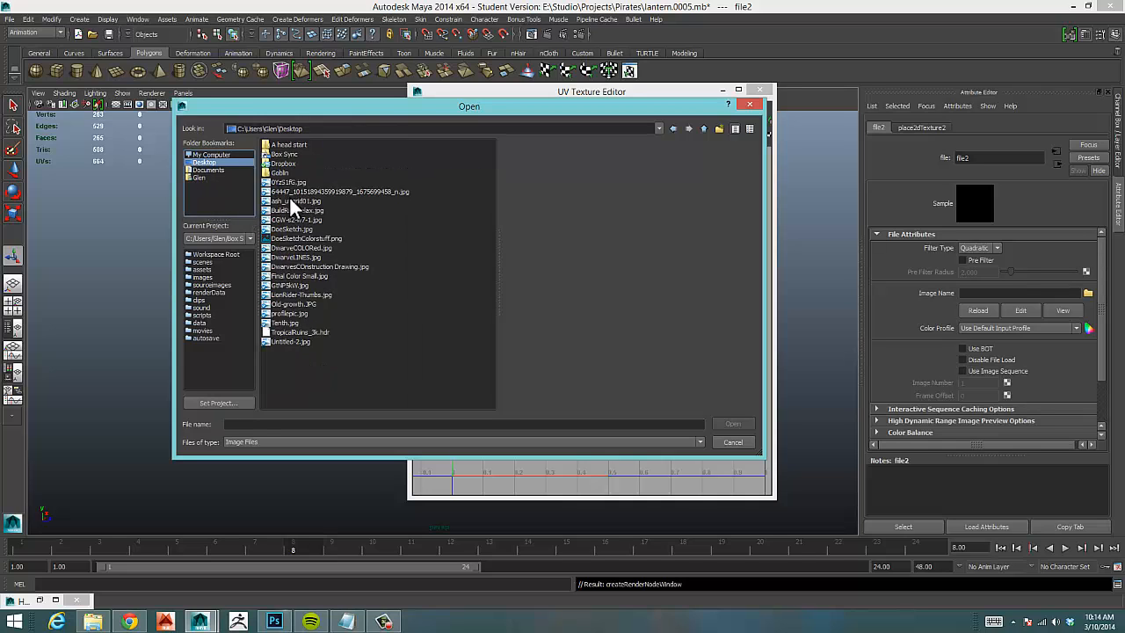
click(295, 202)
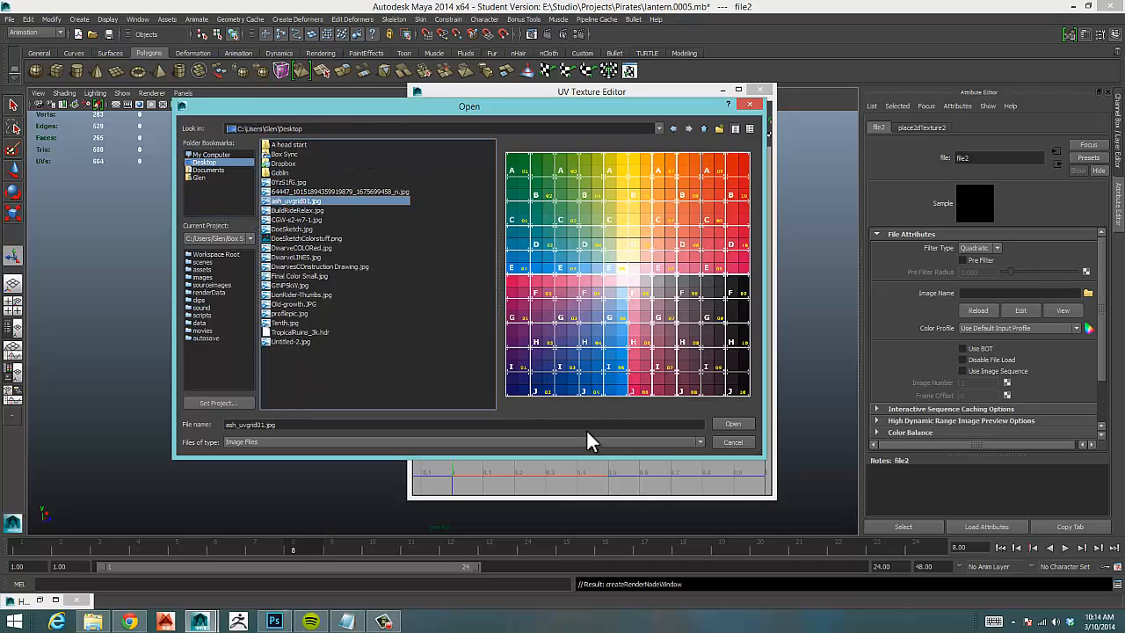
click(733, 425)
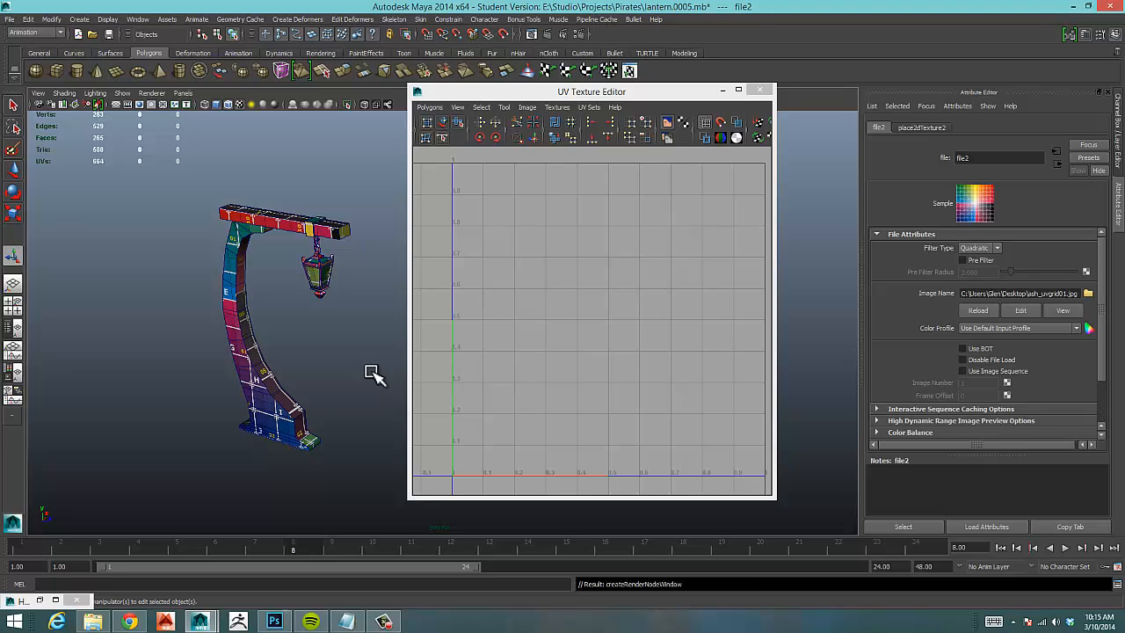
Reselect the textured lantern post so its UV shells display over the grid image.
scroll(310, 298, up, 2)
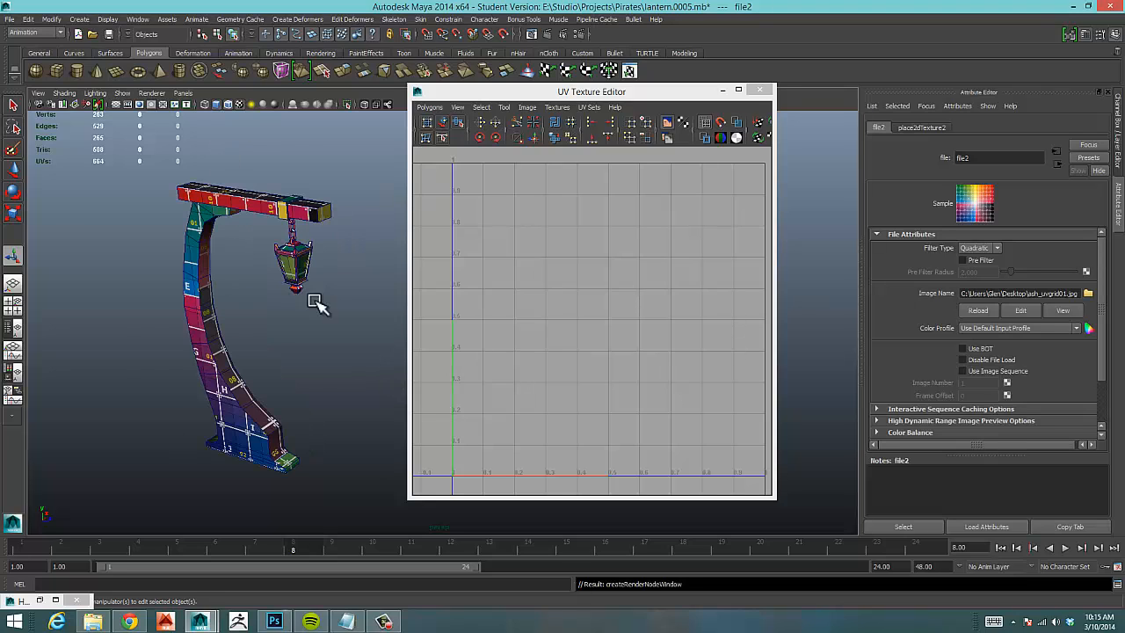
alt+drag(304, 311, 307, 311)
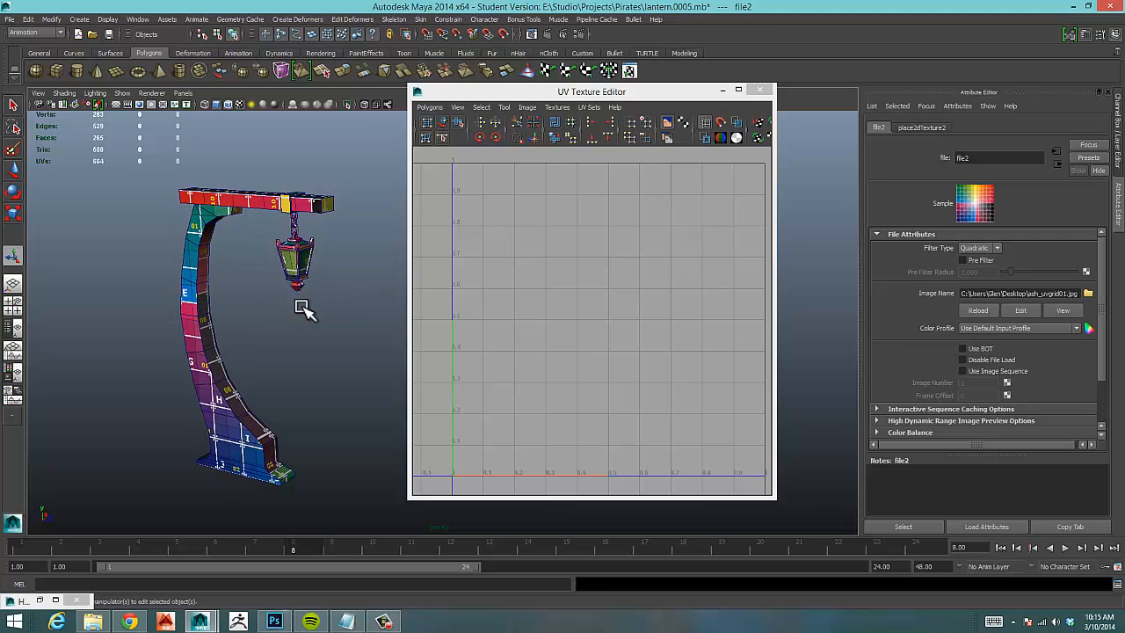
alt+middle_drag(307, 311, 326, 303)
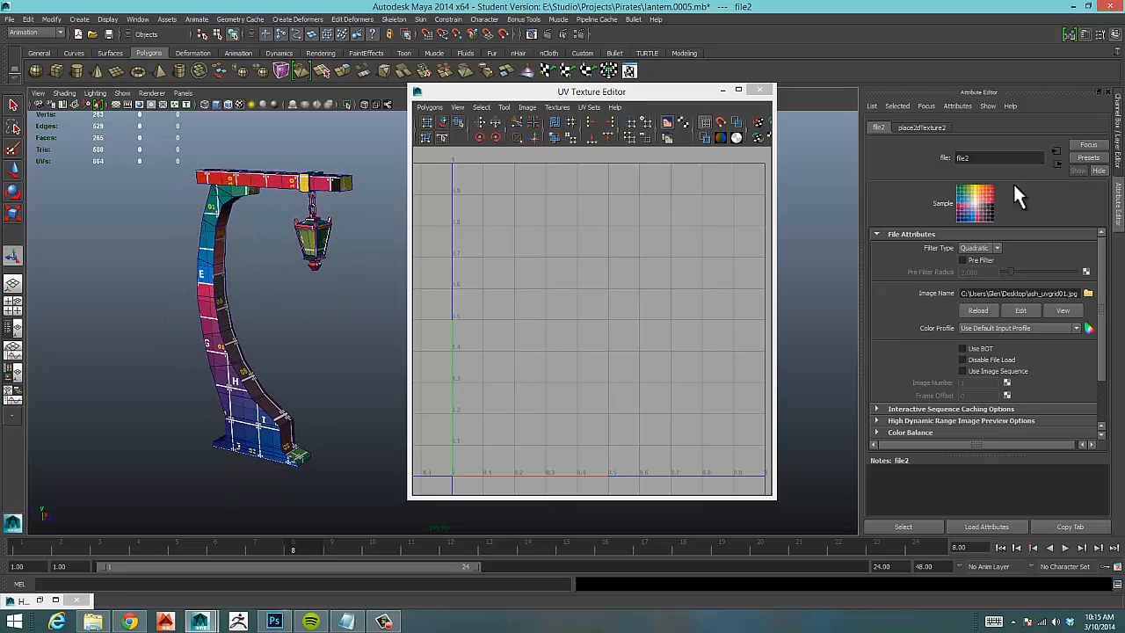
mouse_move(254, 346)
alt+mouse_down()
mouse_move(269, 326)
mouse_move(251, 352)
mouse_move(193, 329)
mouse_move(193, 311)
mouse_move(274, 322)
mouse_move(325, 301)
mouse_move(255, 329)
alt+mouse_up()
click(225, 350)
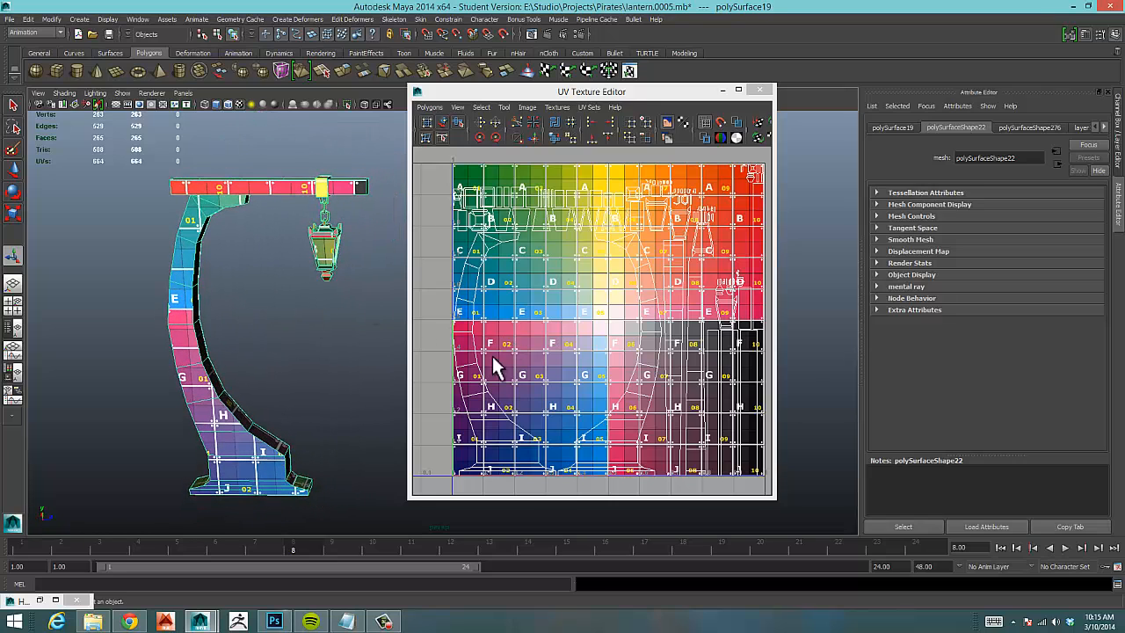
Examine the grid texture's size, orientation and continuity on the post's sides, base, beam and lantern.
alt+drag(290, 294, 255, 293)
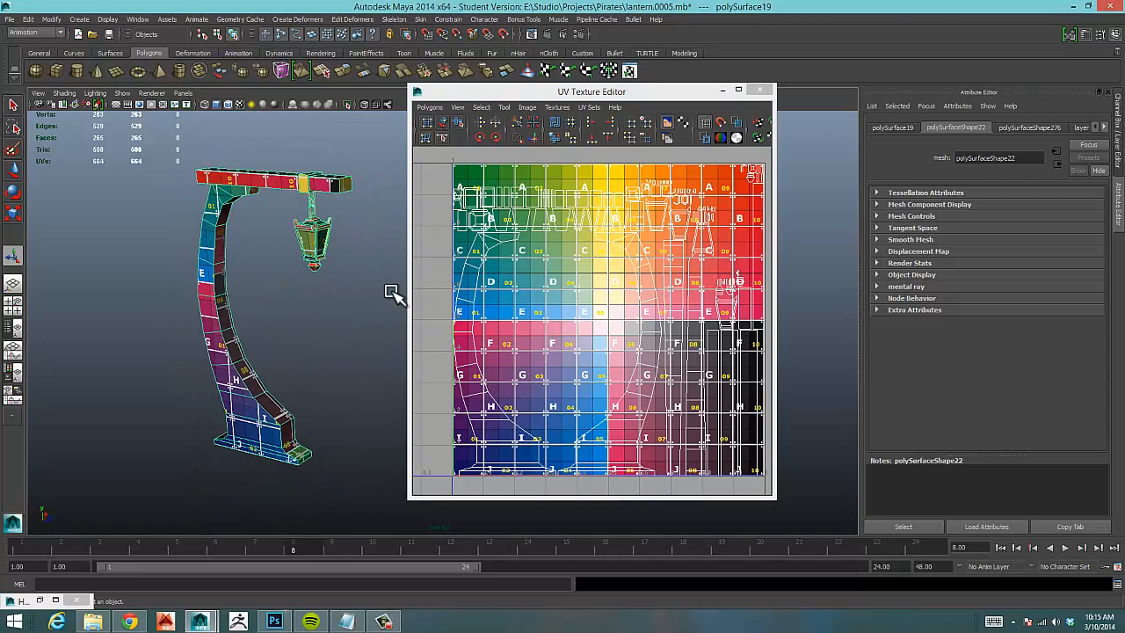
alt+middle_drag(260, 359, 315, 354)
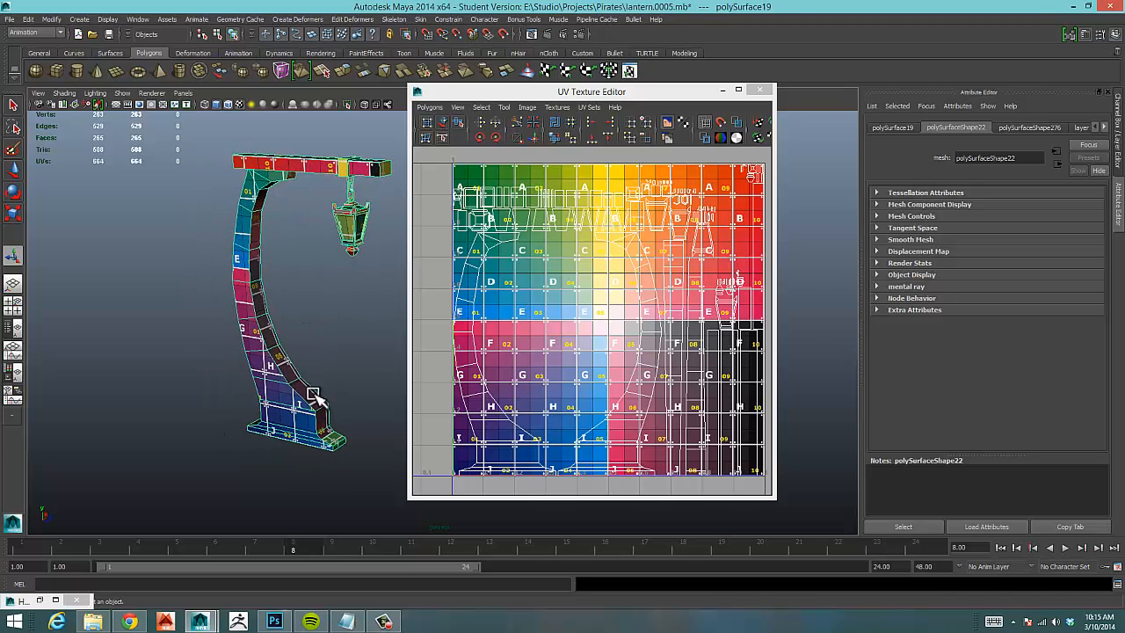
alt+drag(322, 400, 395, 381)
alt+right_drag(394, 381, 262, 325)
scroll(261, 324, up, 3)
alt+middle_drag(275, 316, 364, 283)
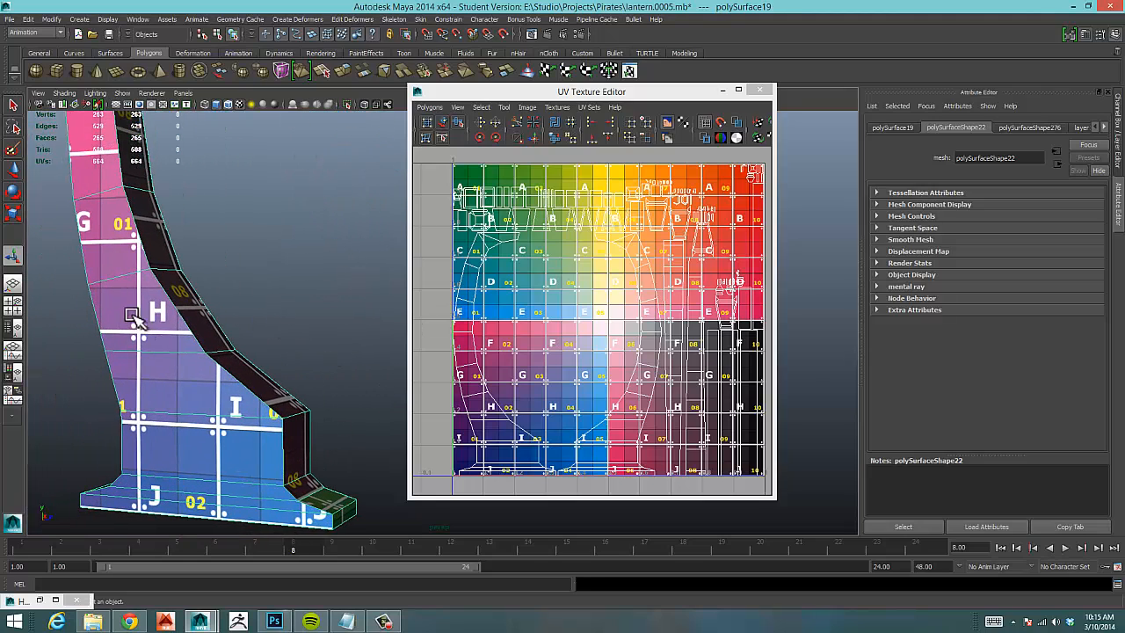
alt+drag(178, 313, 189, 273)
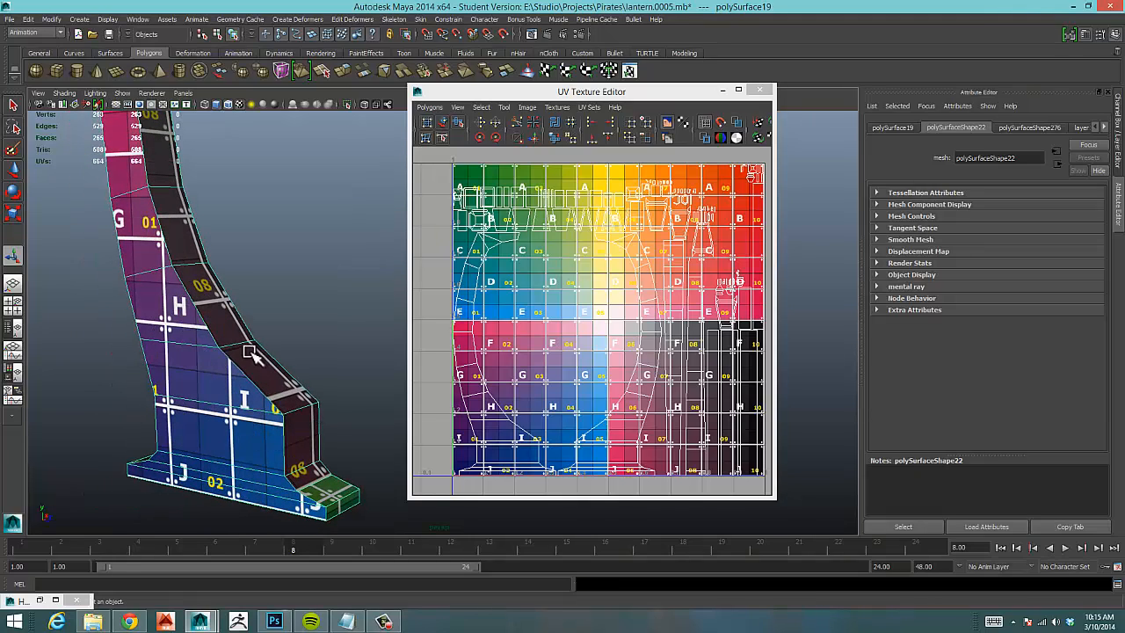
alt+drag(250, 352, 263, 349)
alt+drag(142, 377, 185, 392)
alt+right_drag(184, 392, 140, 353)
alt+drag(139, 351, 215, 323)
alt+middle_drag(306, 300, 229, 393)
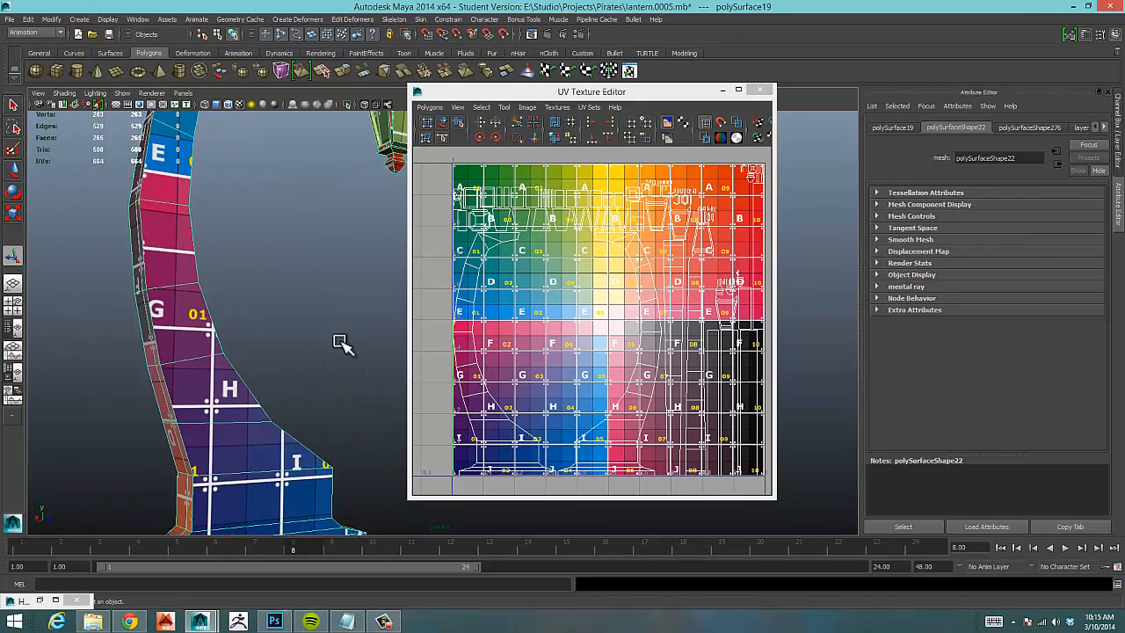
alt+right_drag(344, 342, 245, 341)
alt+drag(254, 332, 308, 358)
alt+middle_drag(383, 339, 296, 382)
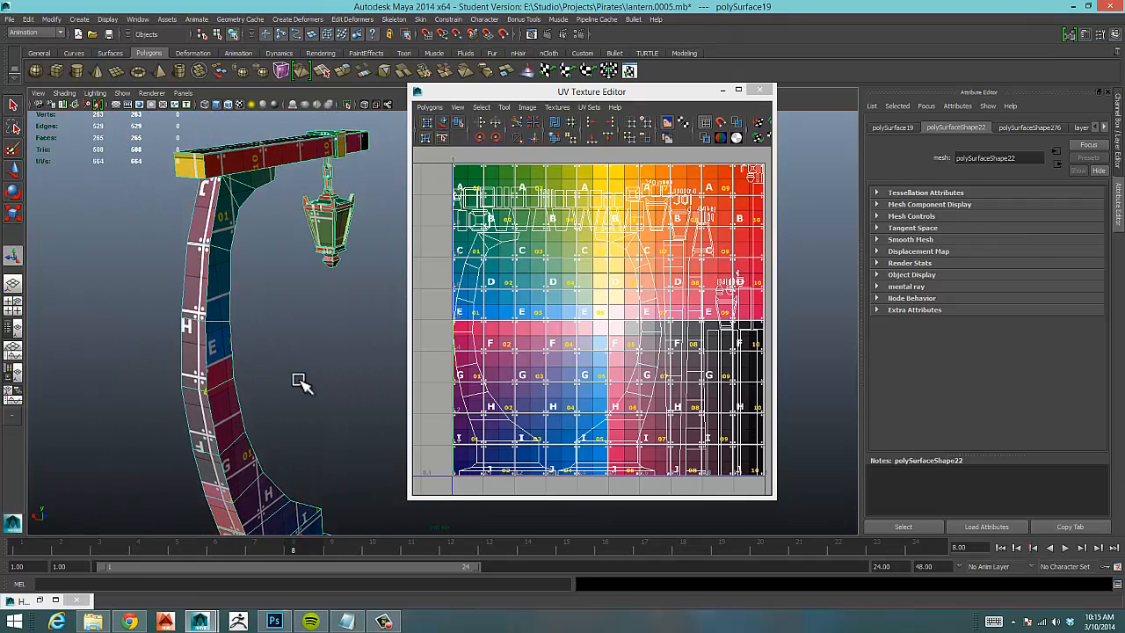
alt+drag(297, 381, 284, 347)
alt+drag(290, 444, 334, 311)
alt+middle_drag(334, 311, 193, 335)
alt+drag(193, 335, 318, 341)
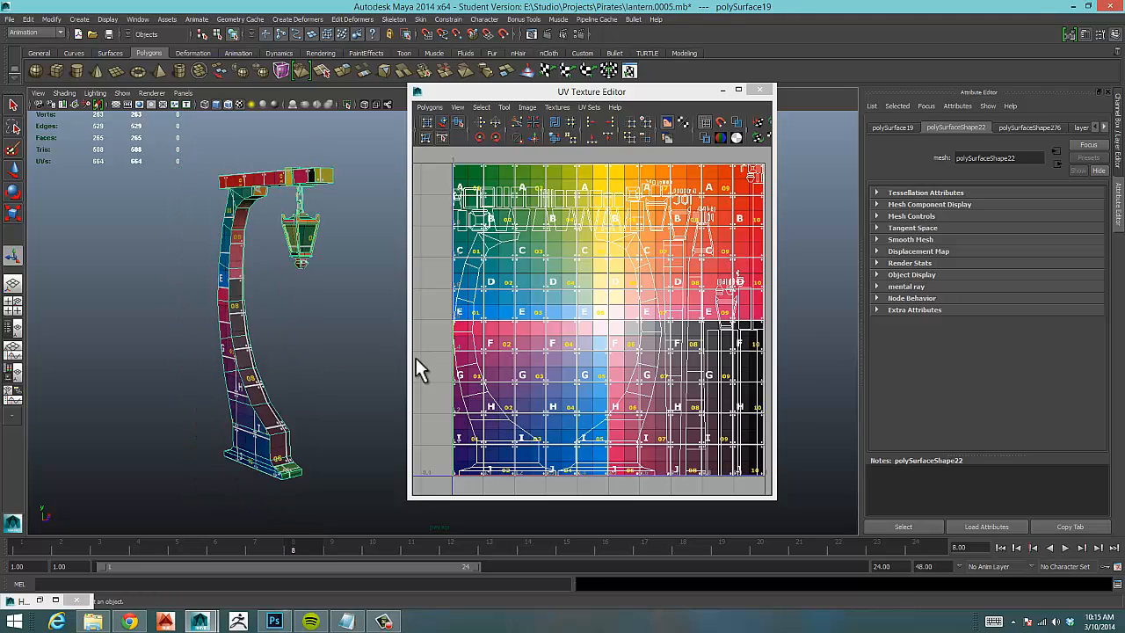
Select the UVs of the large curved side shell at the lower U end of the layout and flip them in U.
click(425, 437)
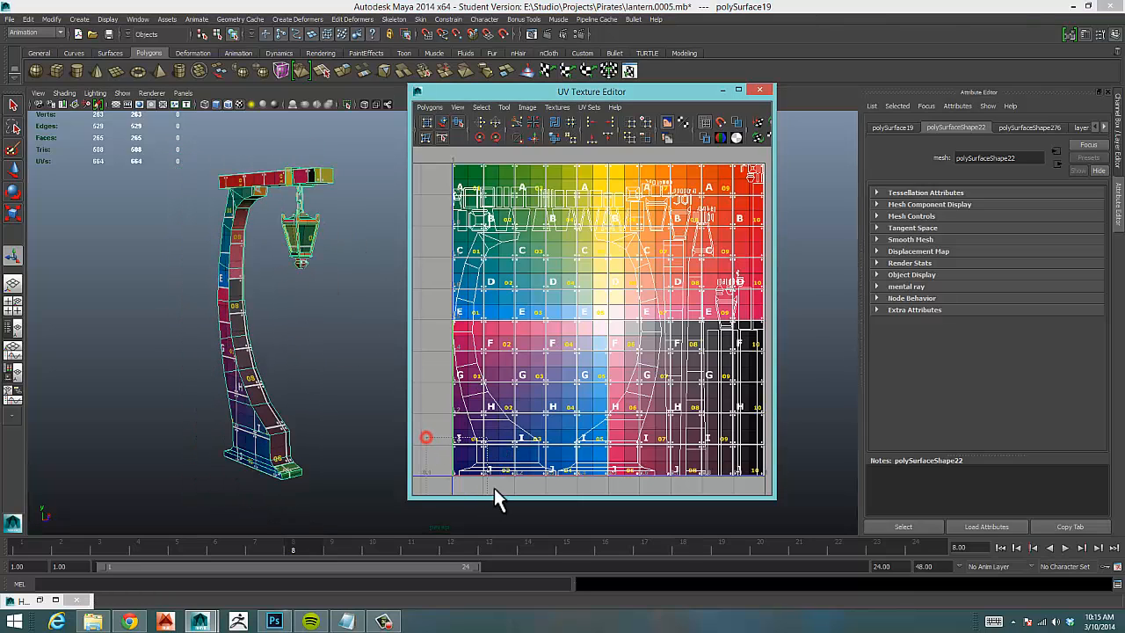
right_drag(483, 443, 522, 439)
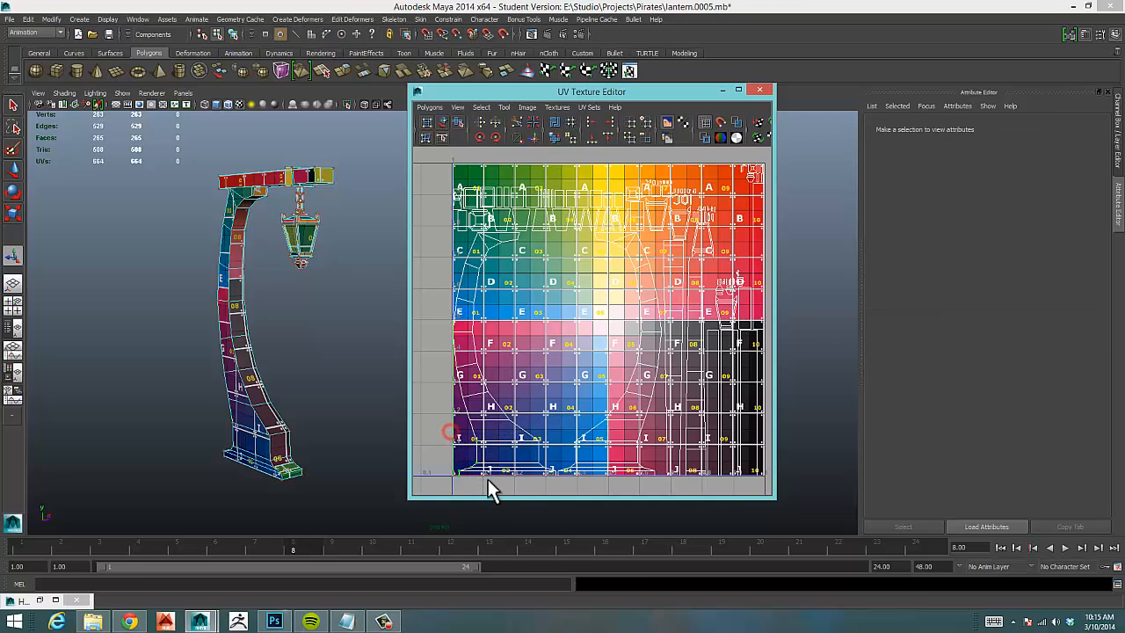
drag(488, 479, 485, 474)
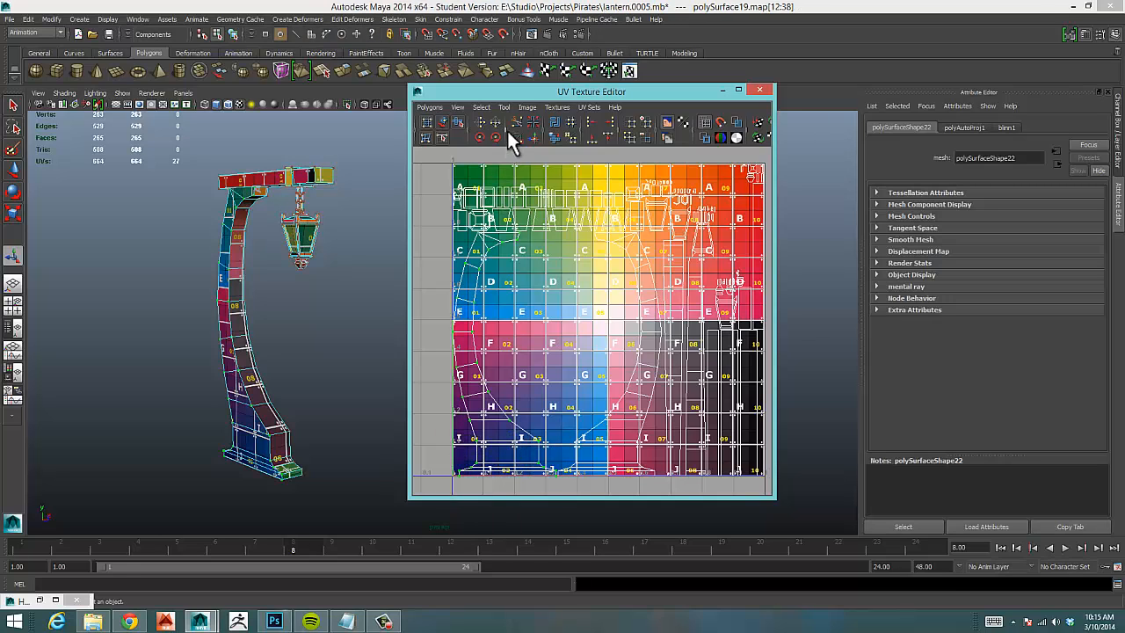
click(483, 124)
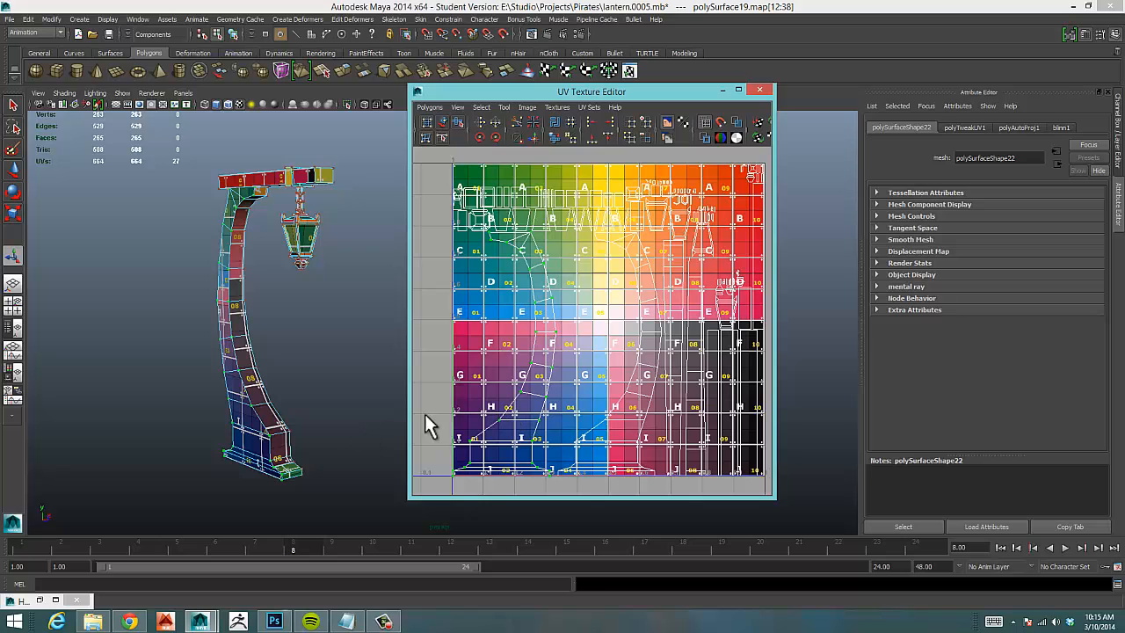
alt+drag(392, 403, 407, 397)
alt+middle_drag(277, 415, 371, 377)
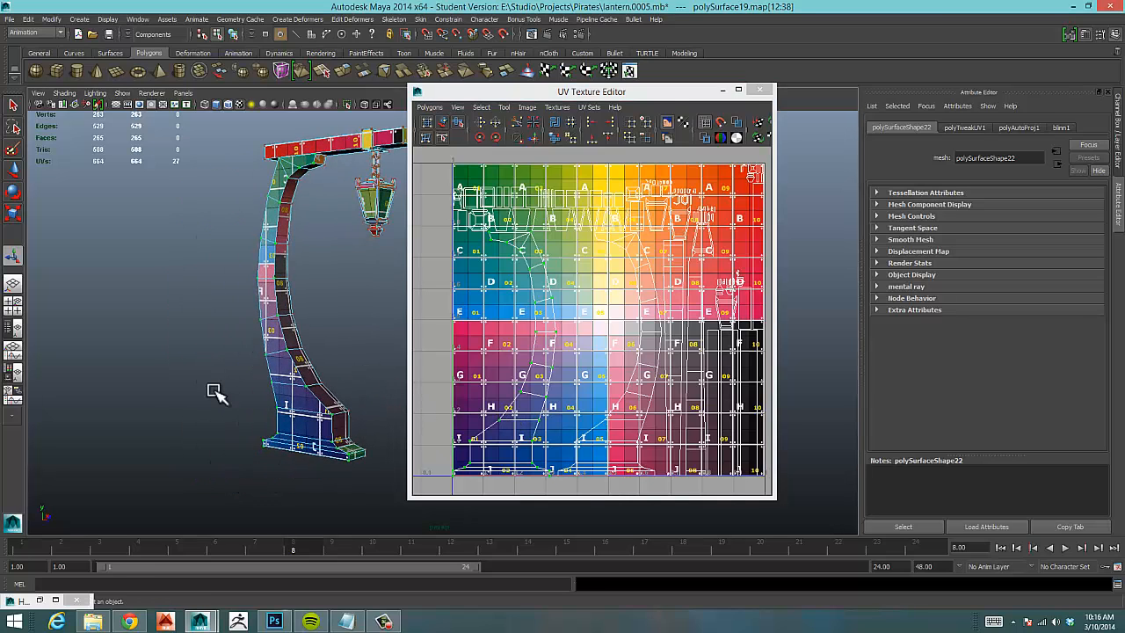
Inspect the grid lettering on the post's curved side and flip the selected side shell's UVs in U again.
alt+right_drag(213, 391, 392, 373)
alt+middle_drag(295, 377, 335, 354)
alt+drag(254, 361, 358, 355)
alt+middle_drag(246, 369, 457, 348)
alt+right_drag(381, 349, 316, 334)
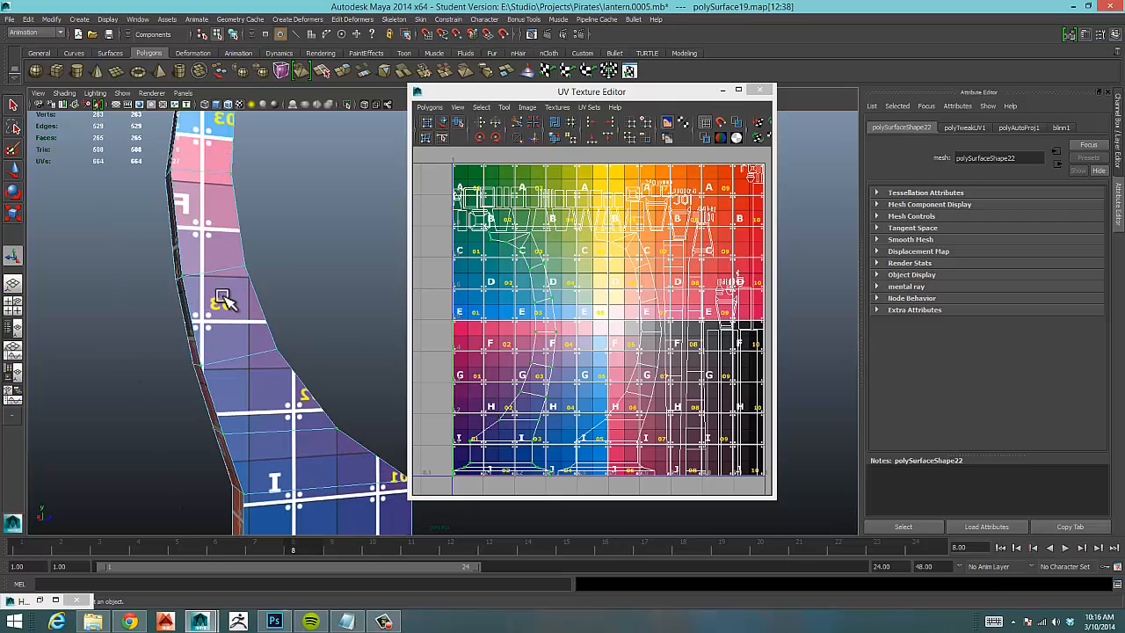
alt+drag(307, 363, 256, 361)
click(481, 123)
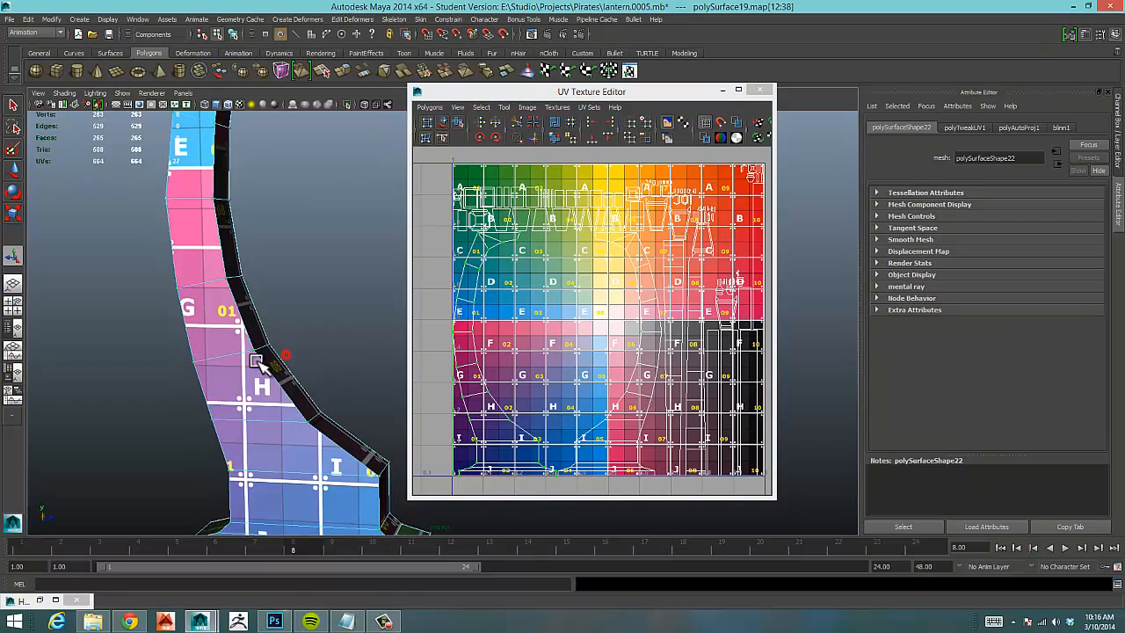
alt+right_drag(343, 329, 261, 348)
alt+right_drag(308, 329, 236, 345)
alt+middle_drag(389, 294, 255, 345)
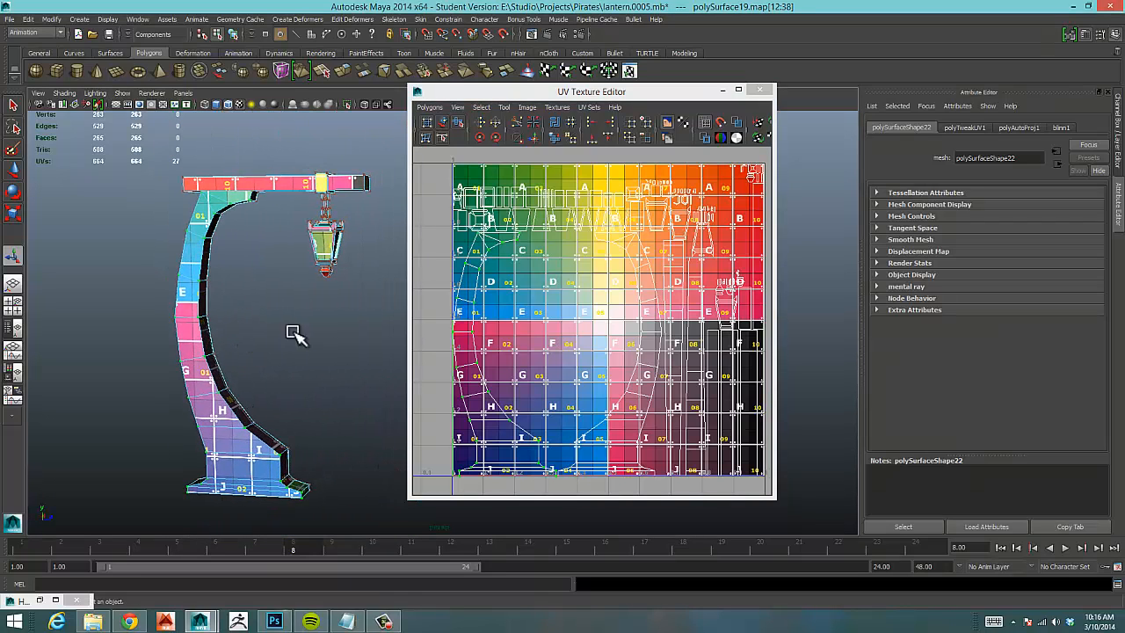
alt+drag(293, 334, 268, 355)
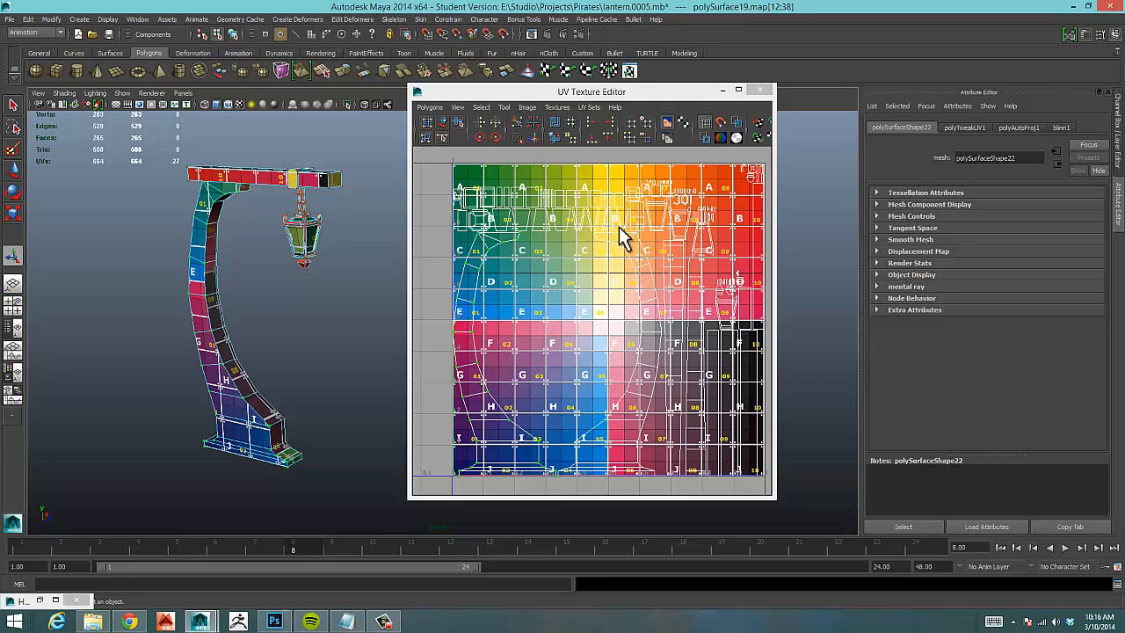
Hide the grid image, shade the UV shells, and move the UV Texture Editor farther from the lantern post.
click(666, 124)
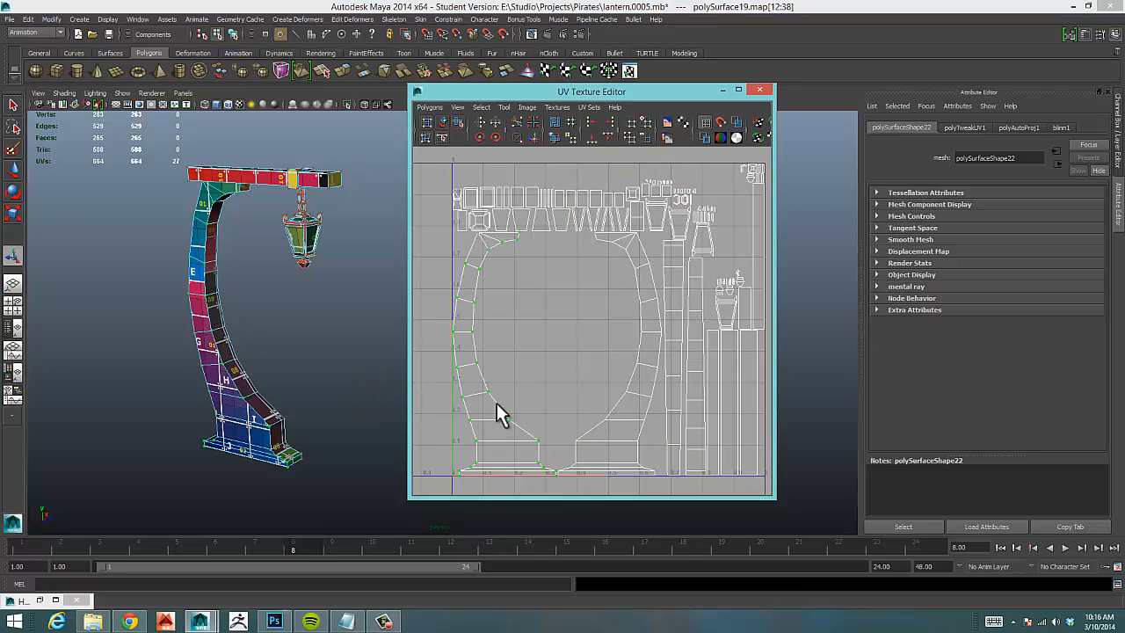
alt+middle_drag(550, 402, 520, 407)
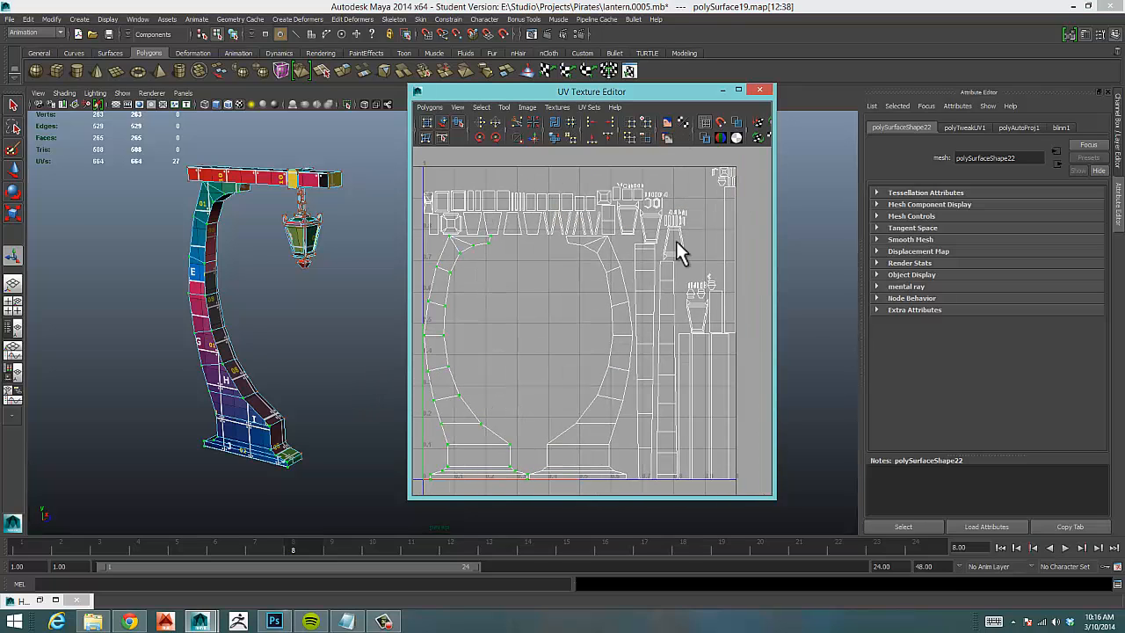
click(737, 121)
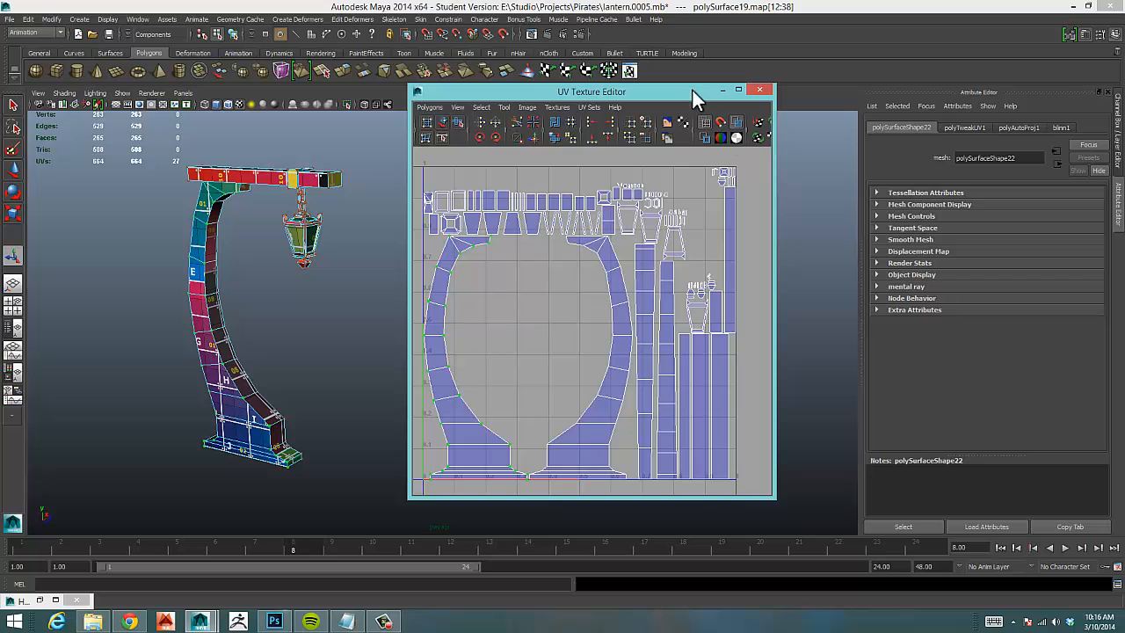
drag(689, 88, 795, 64)
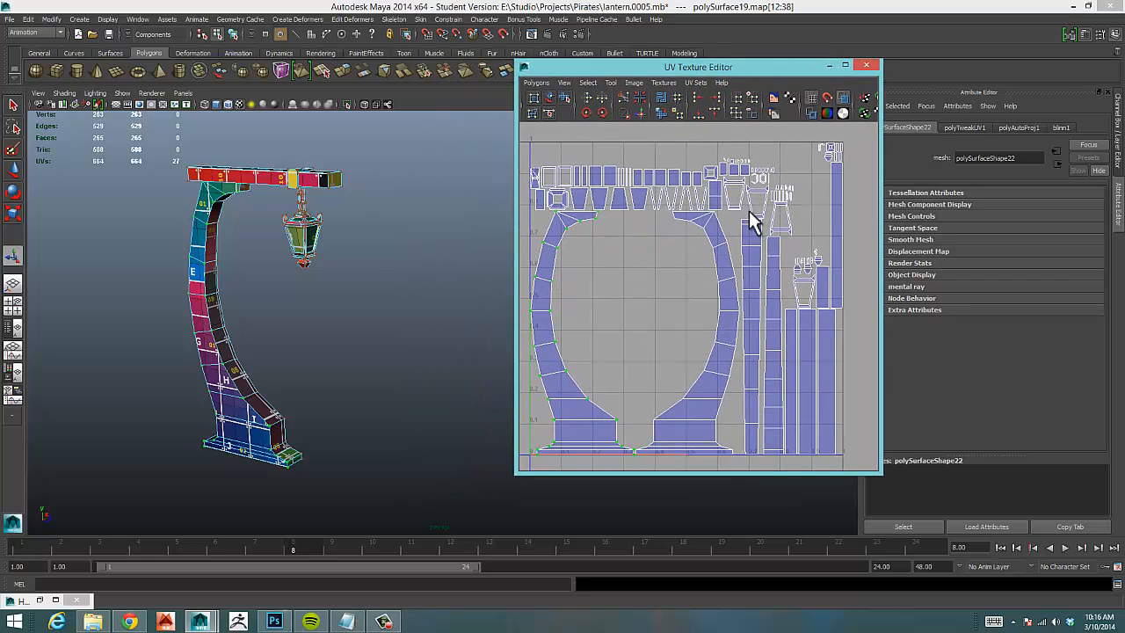
scroll(703, 354, down, 1)
scroll(703, 354, down, 1)
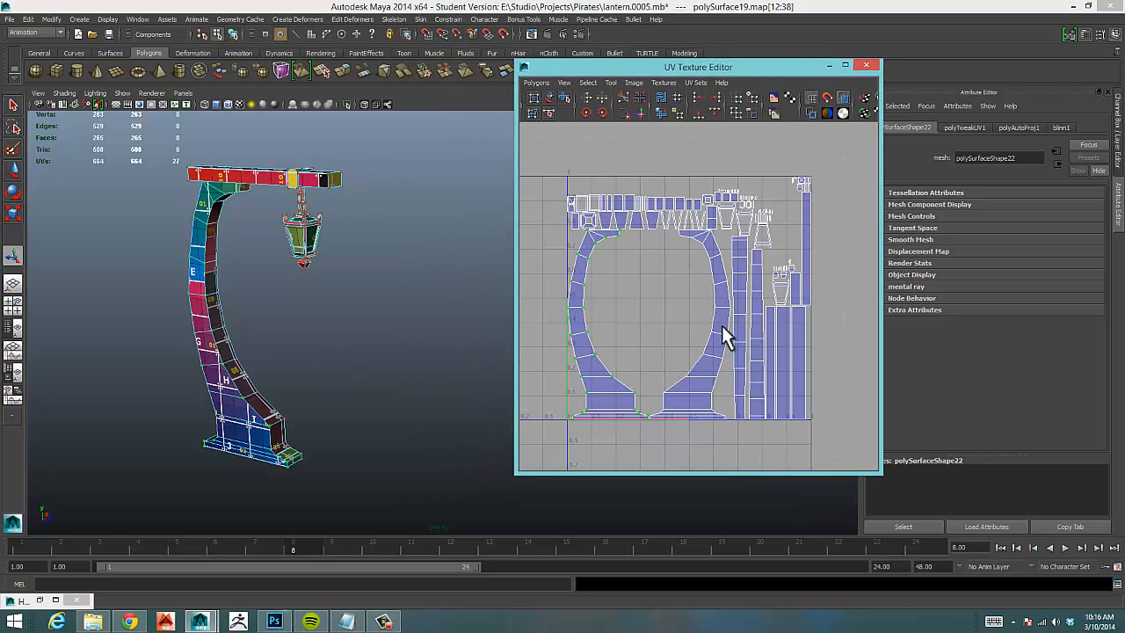
alt+middle_drag(661, 369, 687, 371)
alt+right_drag(743, 357, 679, 356)
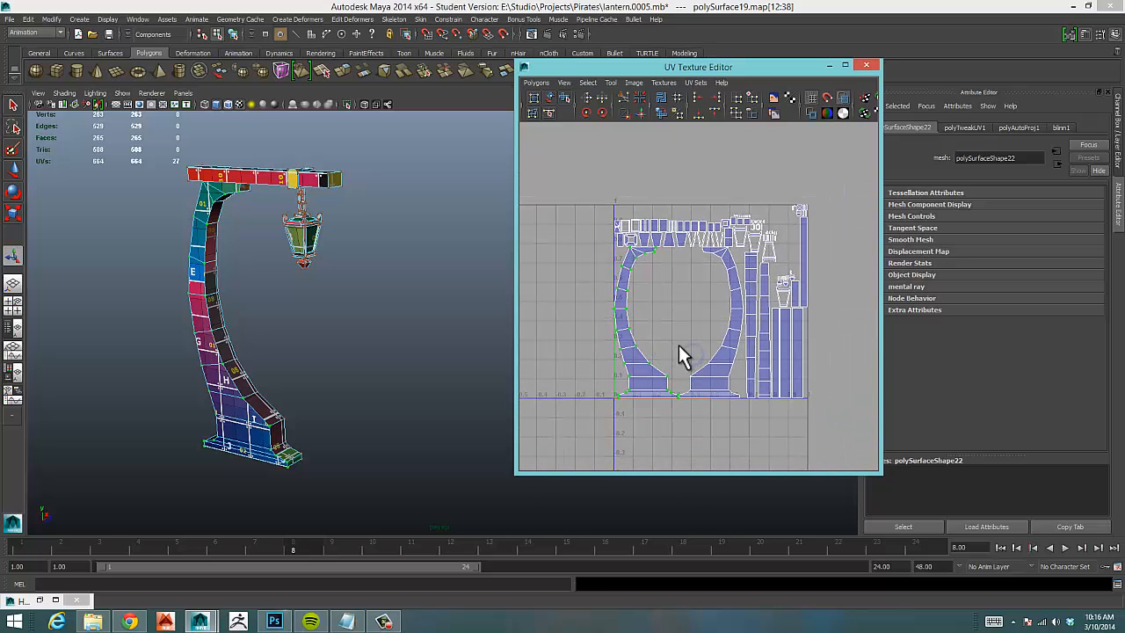
mouse_move(689, 341)
alt+middle_down()
mouse_move(682, 334)
mouse_move(686, 342)
alt+middle_up()
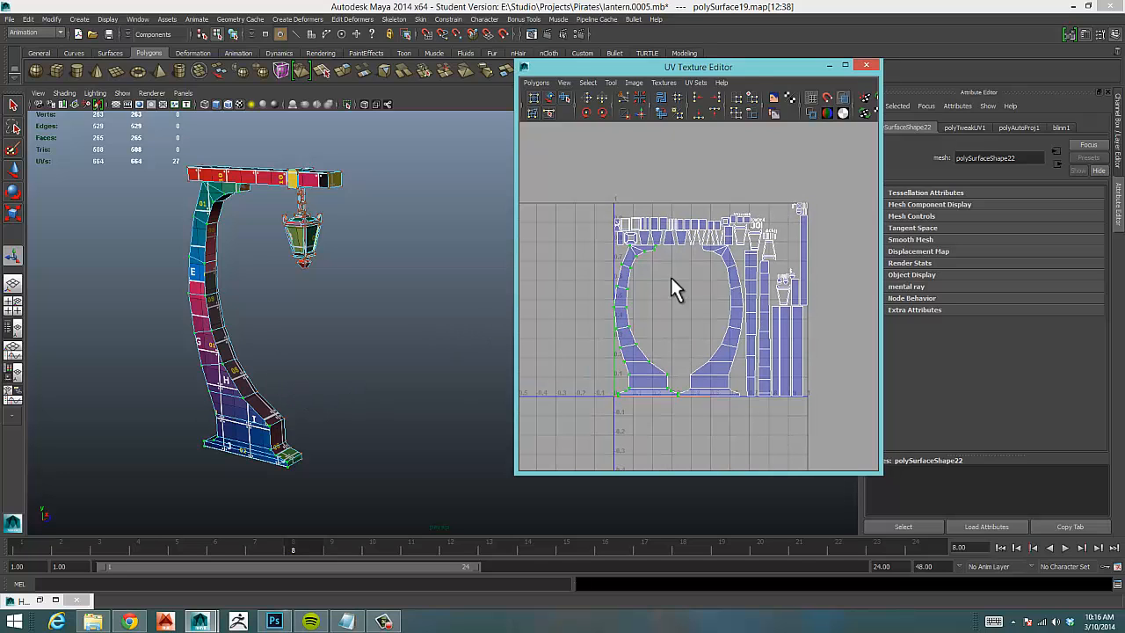
Return the lantern post to object selection and widen the UV Texture Editor, framing the whole UV layout.
mouse_move(290, 377)
alt+mouse_down()
mouse_move(276, 414)
mouse_move(282, 369)
mouse_move(267, 372)
mouse_move(276, 367)
alt+mouse_up()
right_click(269, 365)
click(293, 352)
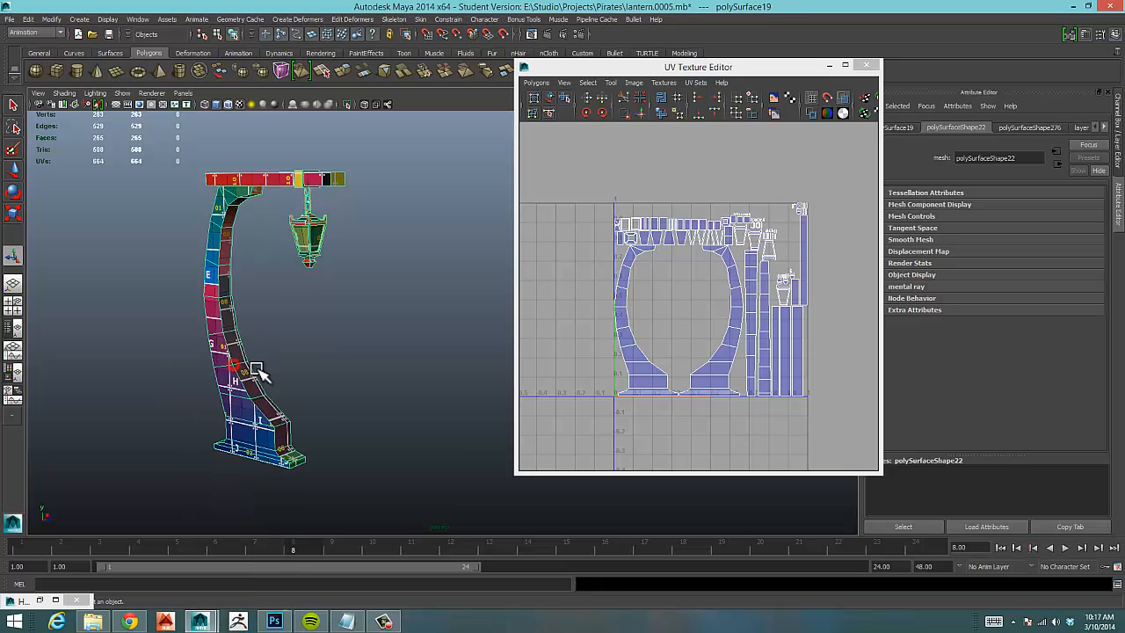
mouse_move(371, 387)
alt+mouse_down()
mouse_move(390, 366)
mouse_move(389, 381)
mouse_move(365, 384)
alt+mouse_up()
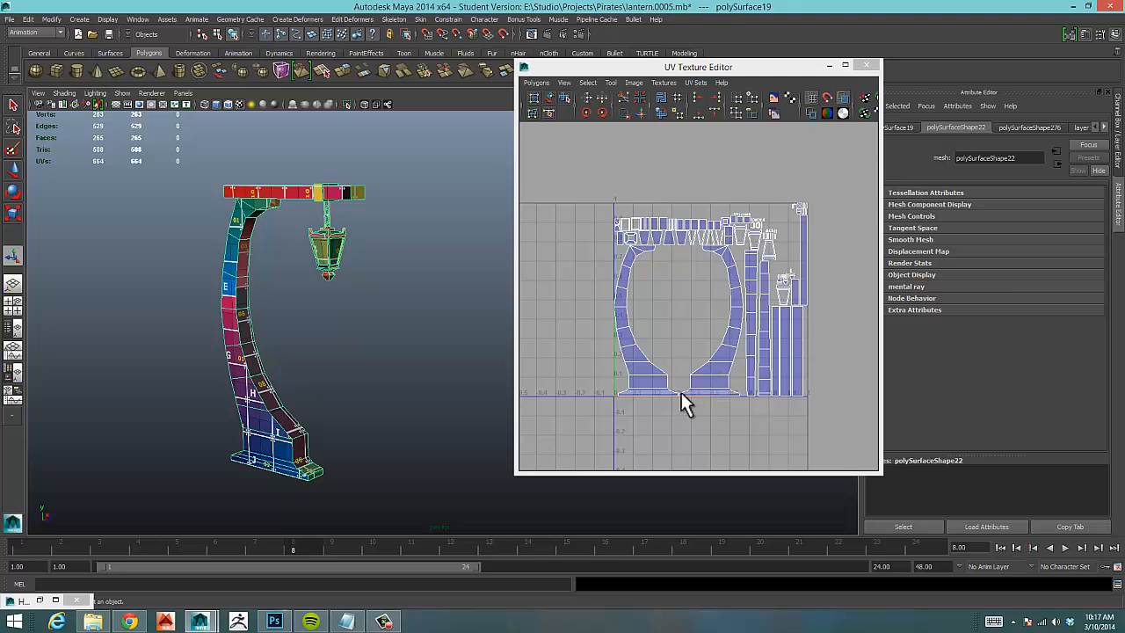
click(813, 366)
drag(516, 332, 428, 366)
alt+right_drag(653, 340, 728, 324)
alt+middle_drag(625, 313, 617, 298)
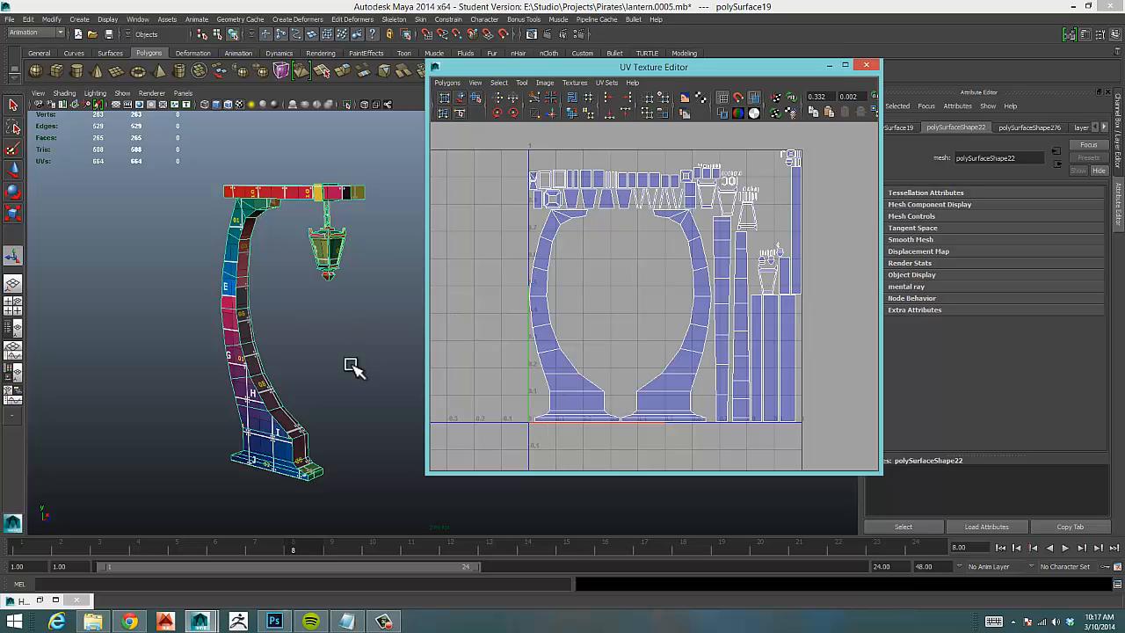
alt+drag(347, 360, 348, 345)
alt+middle_drag(356, 339, 278, 347)
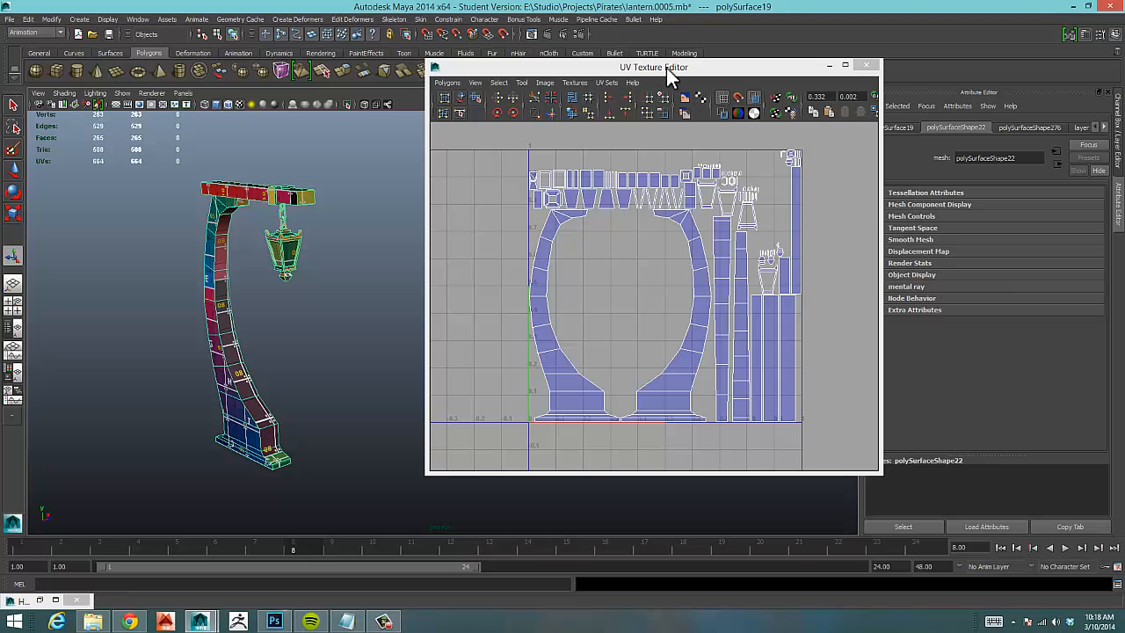
drag(666, 68, 600, 55)
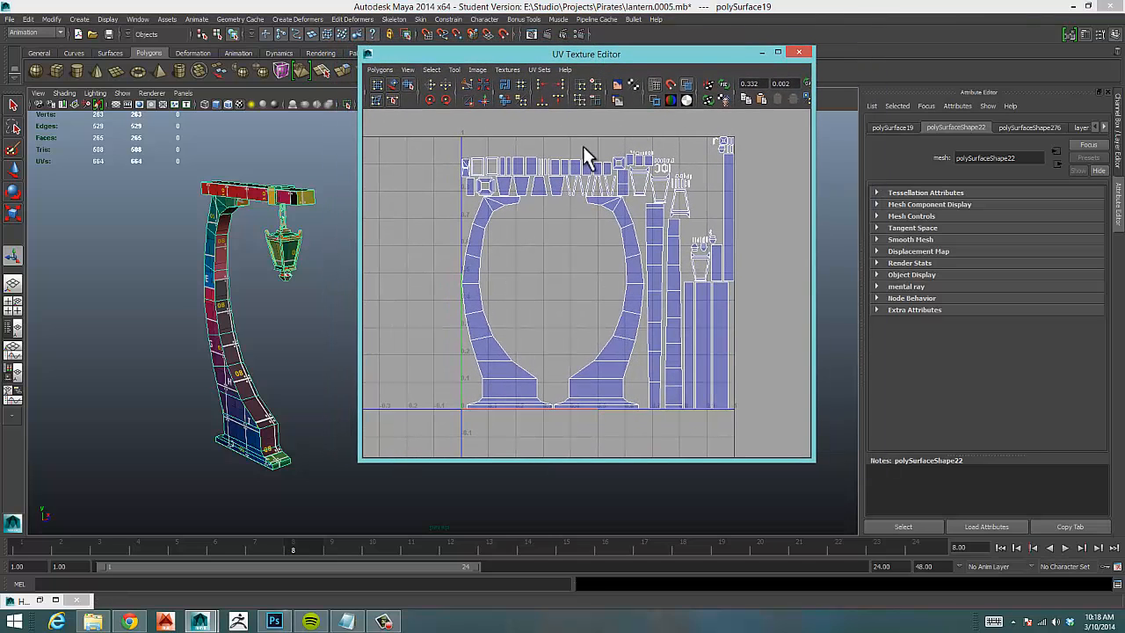
drag(628, 56, 652, 44)
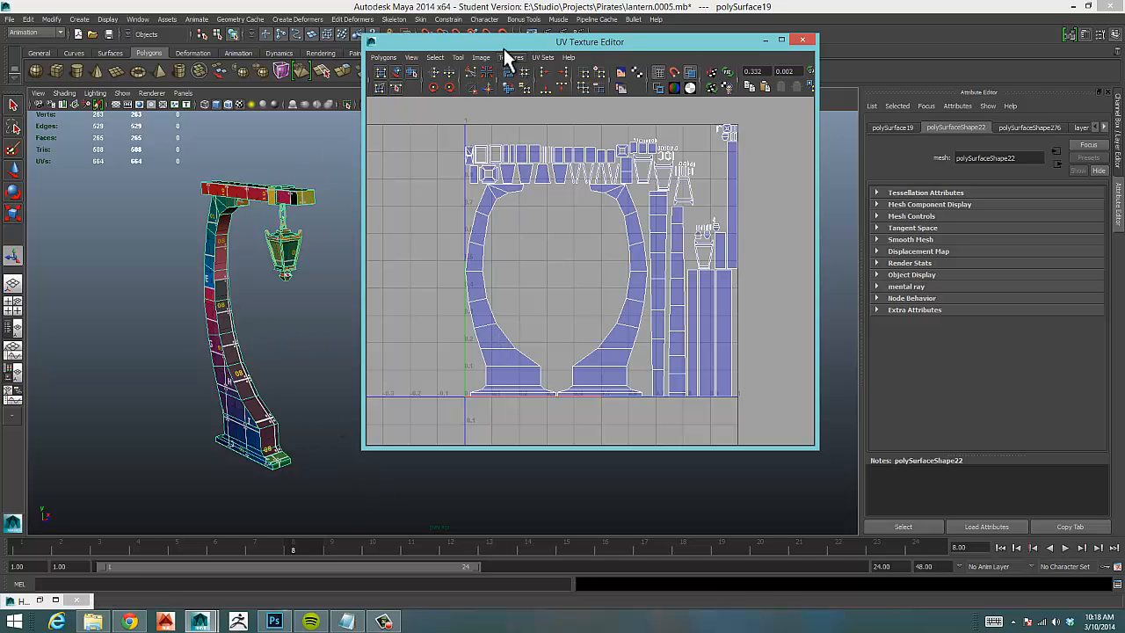
drag(497, 50, 525, 64)
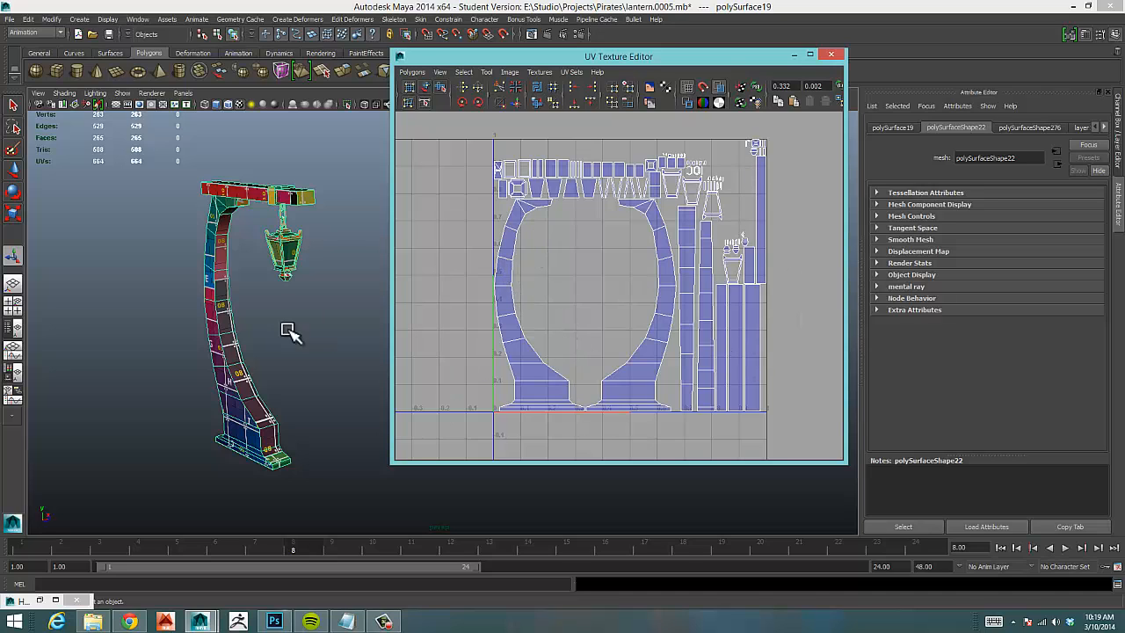
alt+drag(259, 357, 209, 356)
key(super)
key(super)
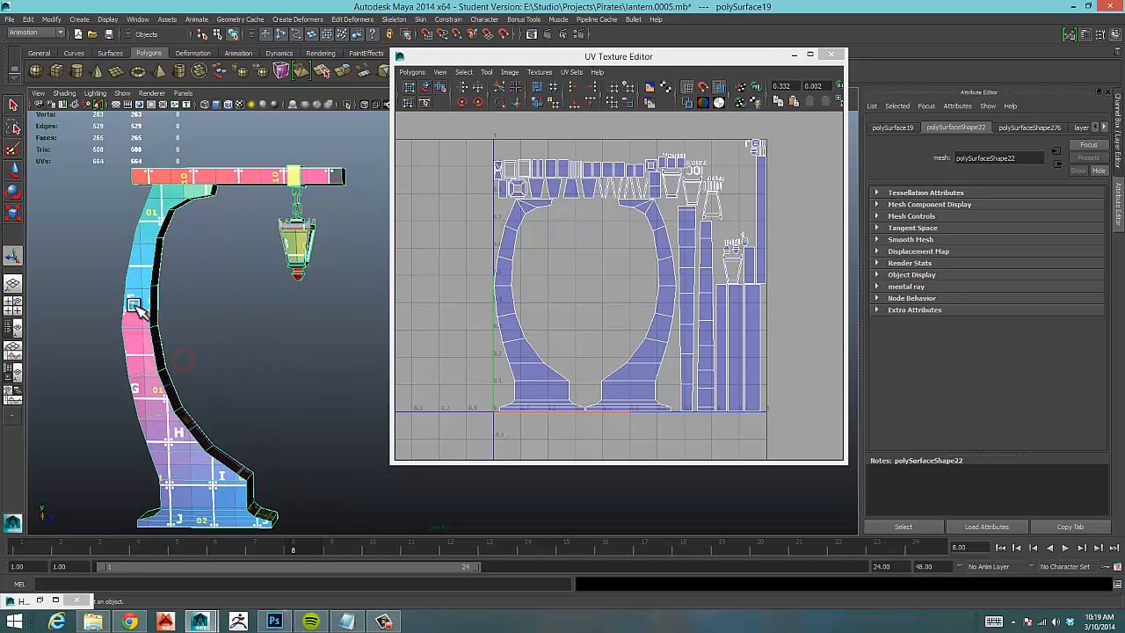
alt+drag(195, 459, 258, 370)
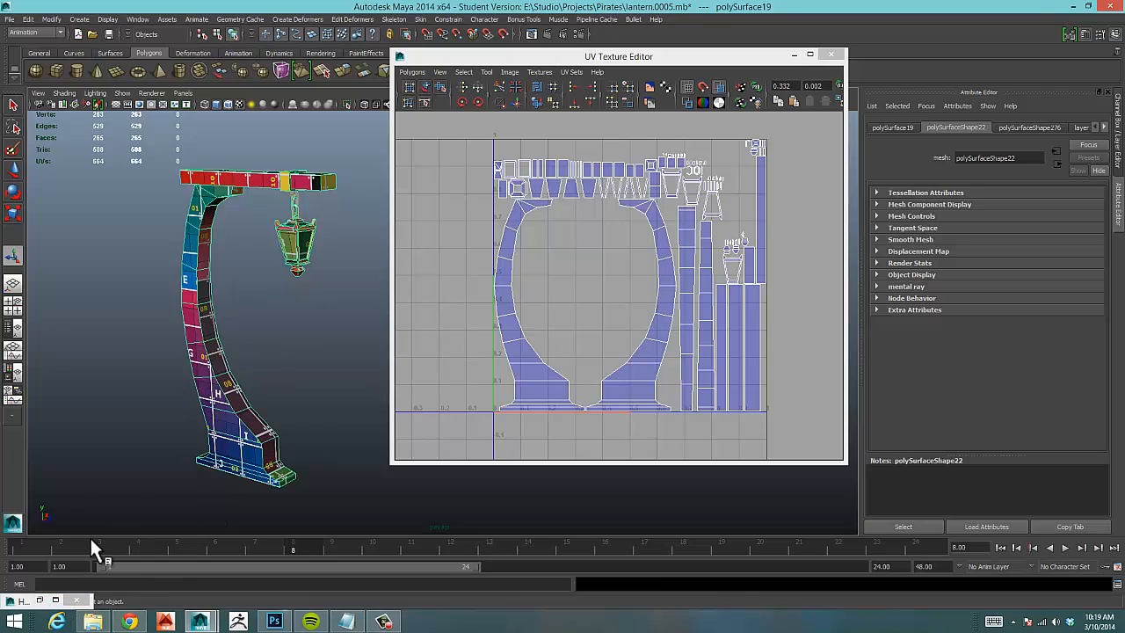
Graph the blinn1 material's network in the Hypershade, select its place2dTexture2 node, and minimize the Hypershade.
click(39, 601)
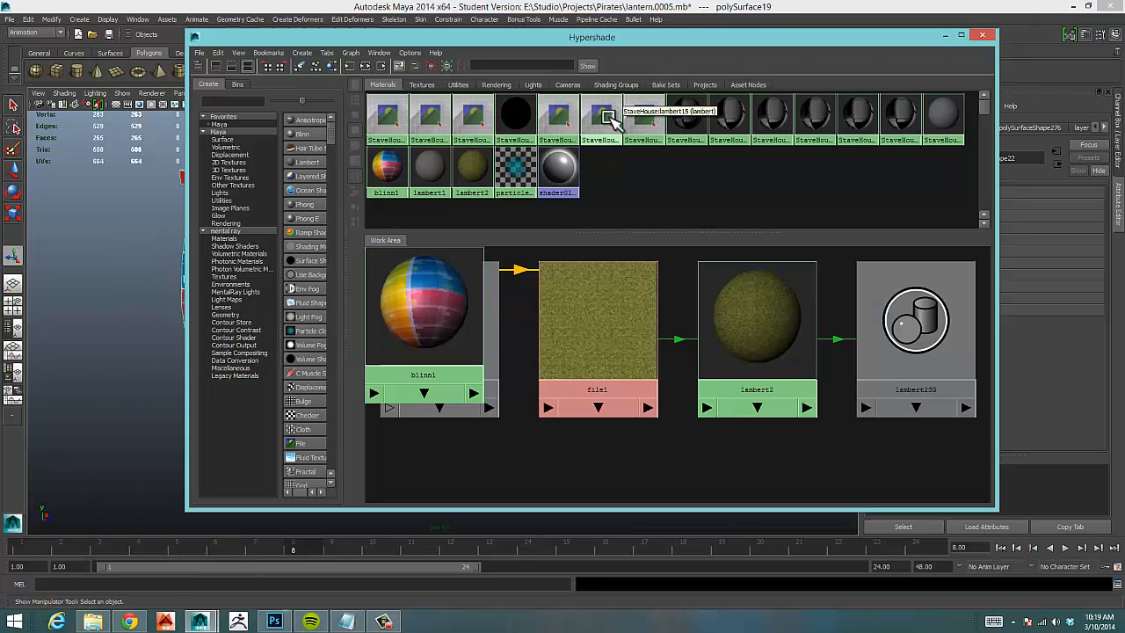
click(429, 313)
drag(430, 314, 538, 325)
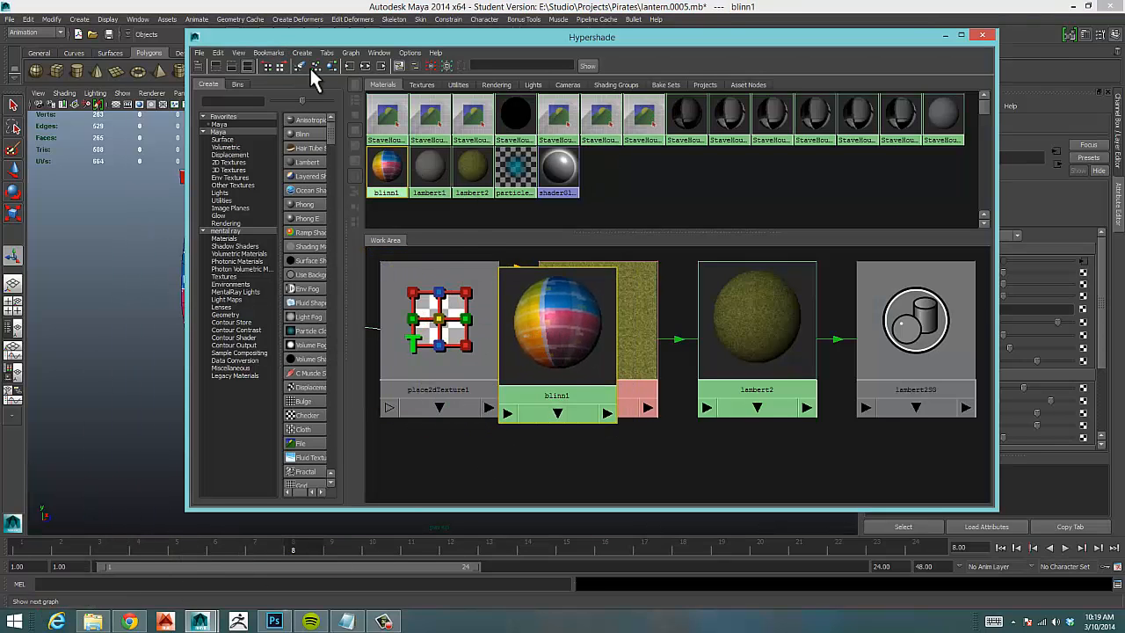
click(349, 66)
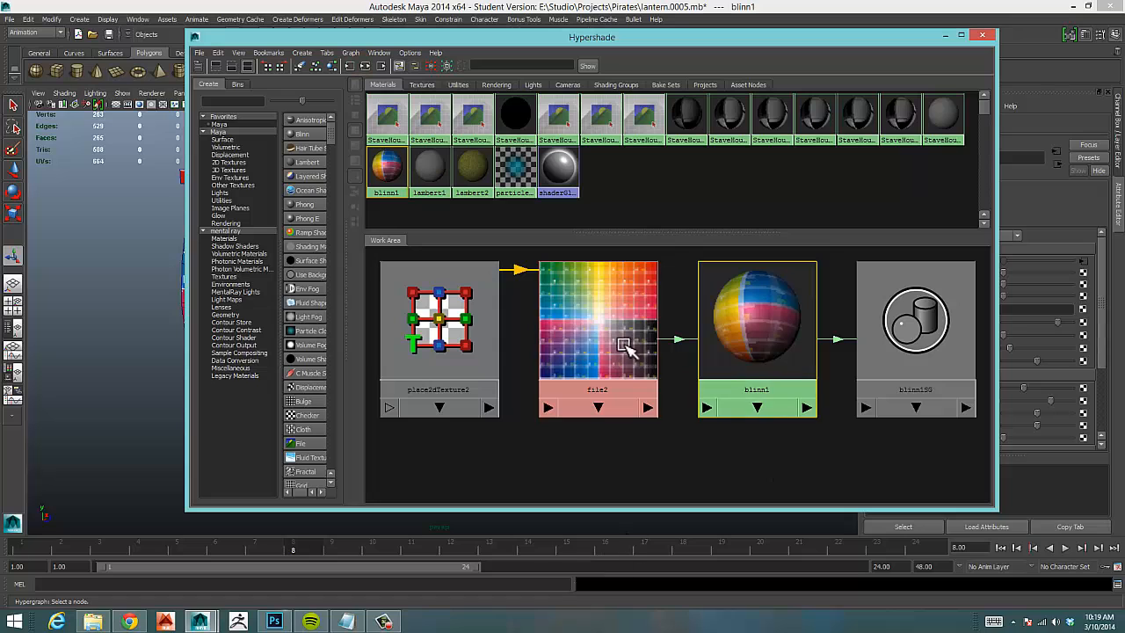
click(455, 316)
click(944, 35)
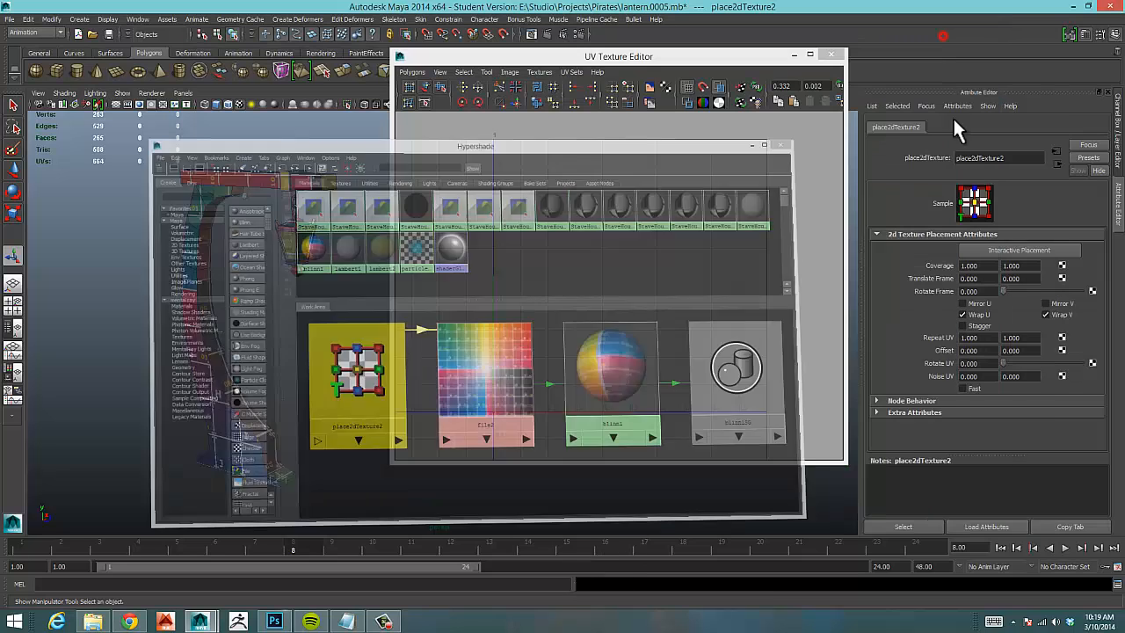
Set the grid texture's Repeat UV to 3 in both U and V on place2dTexture2.
double_click(970, 339)
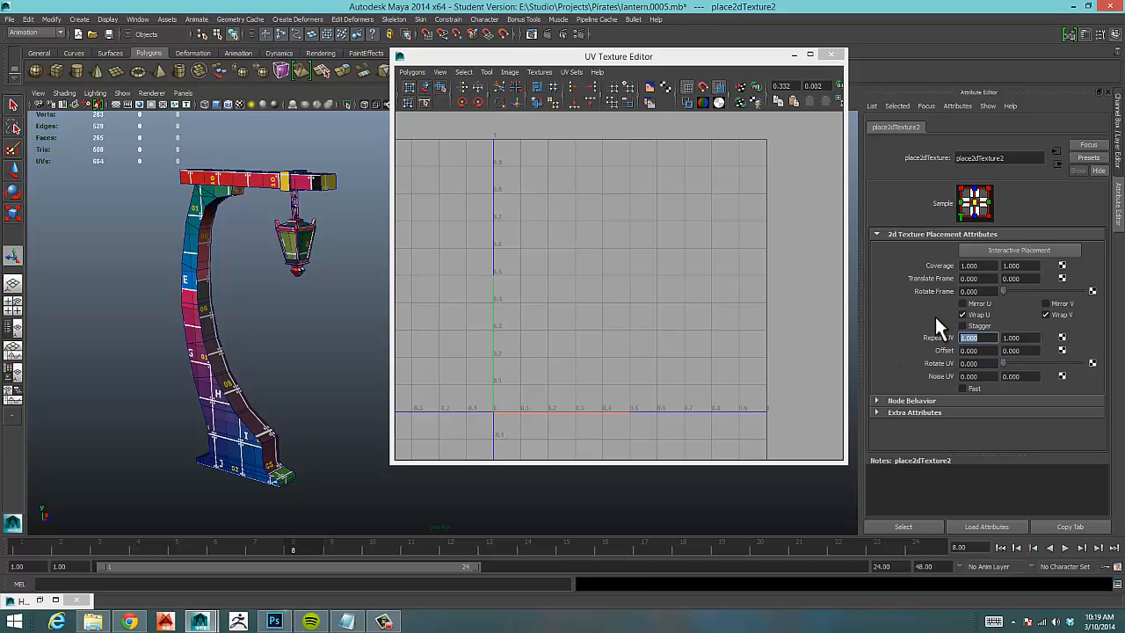
text(3)
key(Tab)
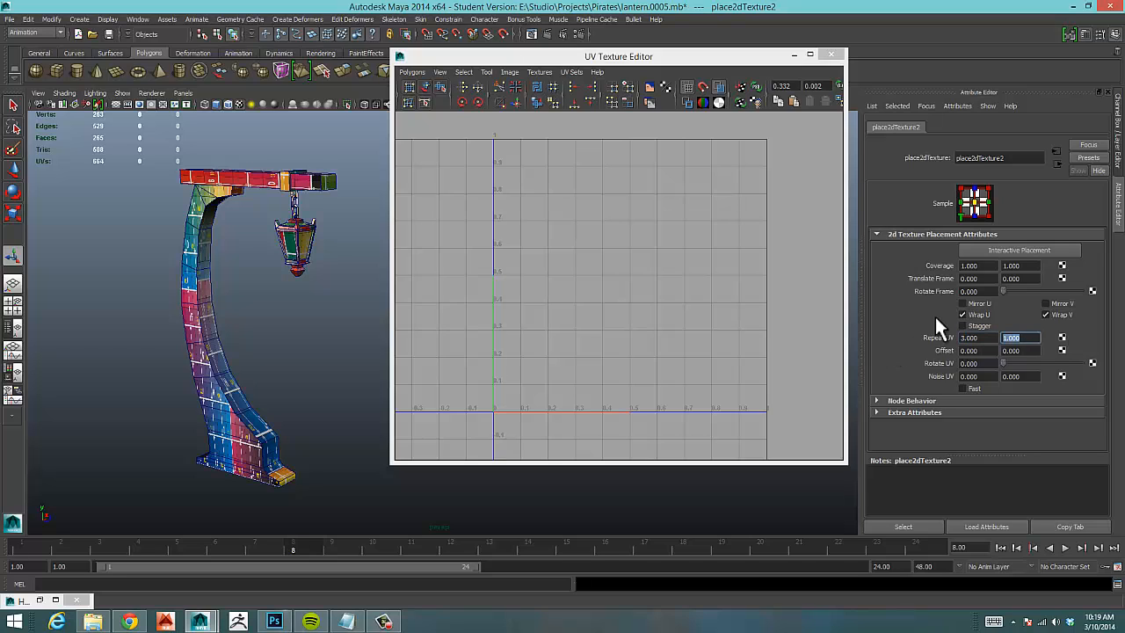
text(3)
key(Tab)
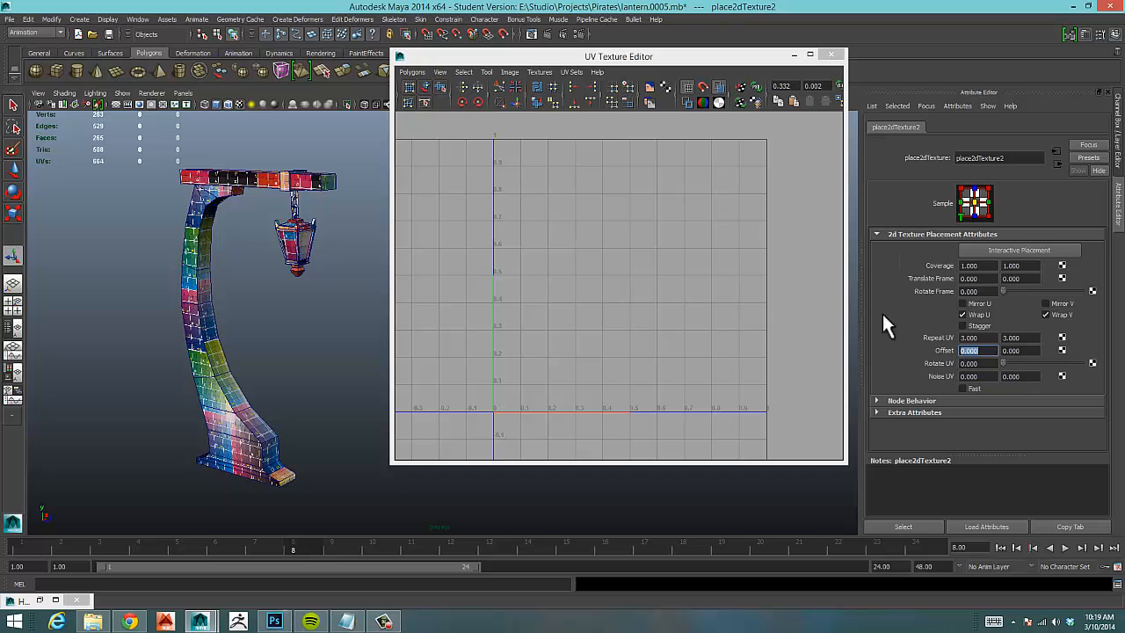
Deselect everything and examine the size and distribution of the repeated grid on the post, base, beam and lantern.
click(319, 364)
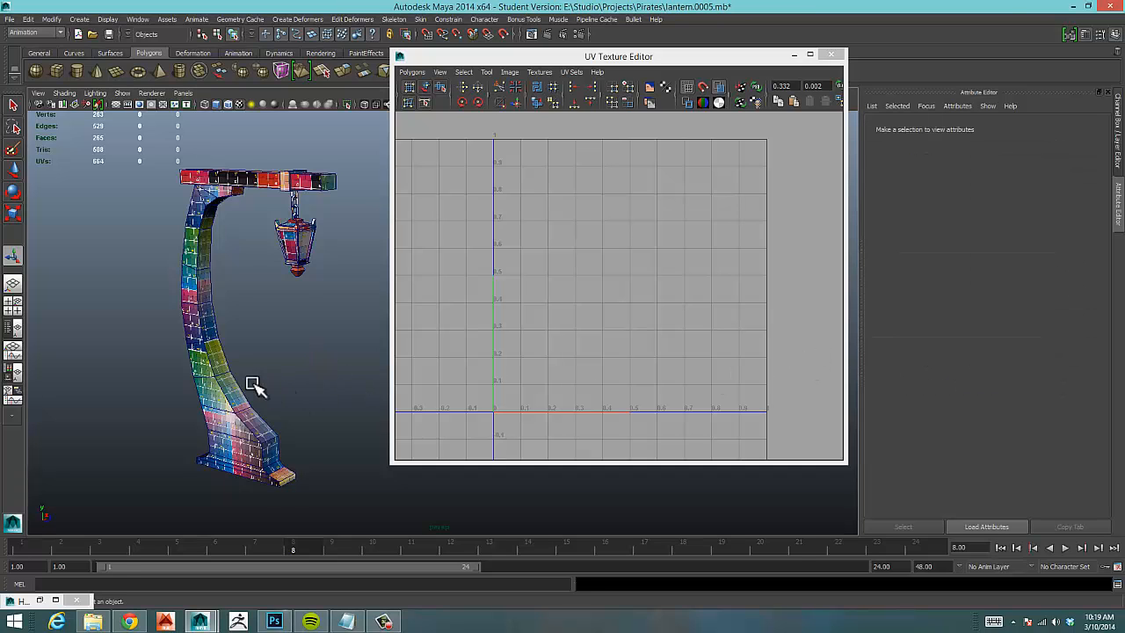
alt+drag(226, 378, 336, 357)
alt+right_drag(211, 378, 247, 372)
alt+middle_drag(246, 372, 406, 320)
alt+drag(325, 347, 275, 343)
alt+right_drag(274, 343, 259, 341)
alt+middle_drag(272, 338, 303, 329)
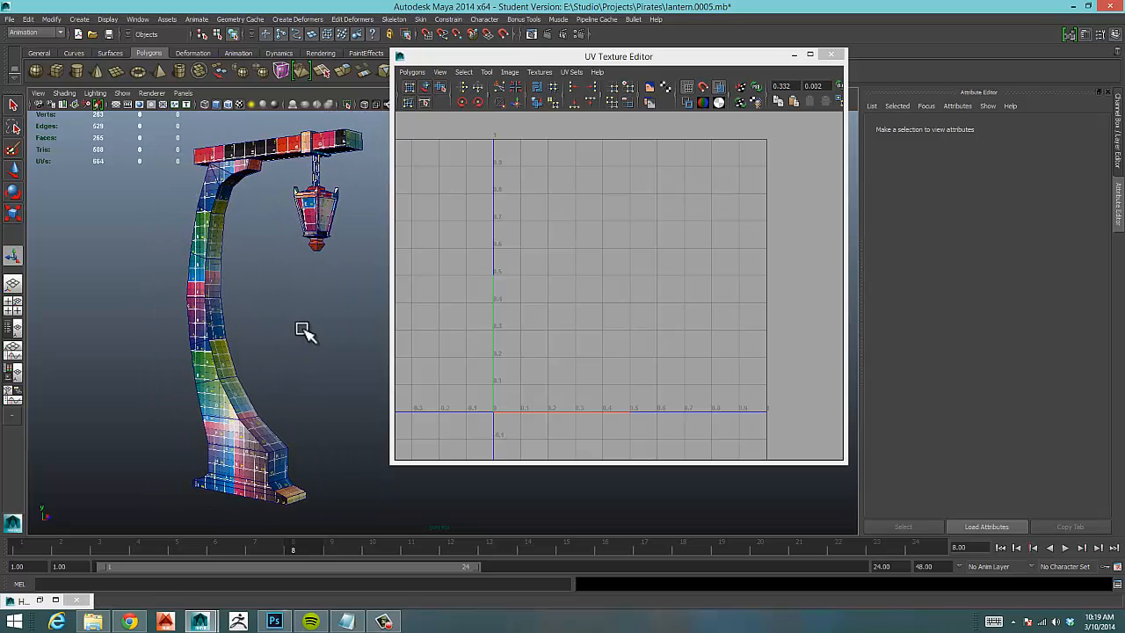
alt+drag(291, 334, 251, 344)
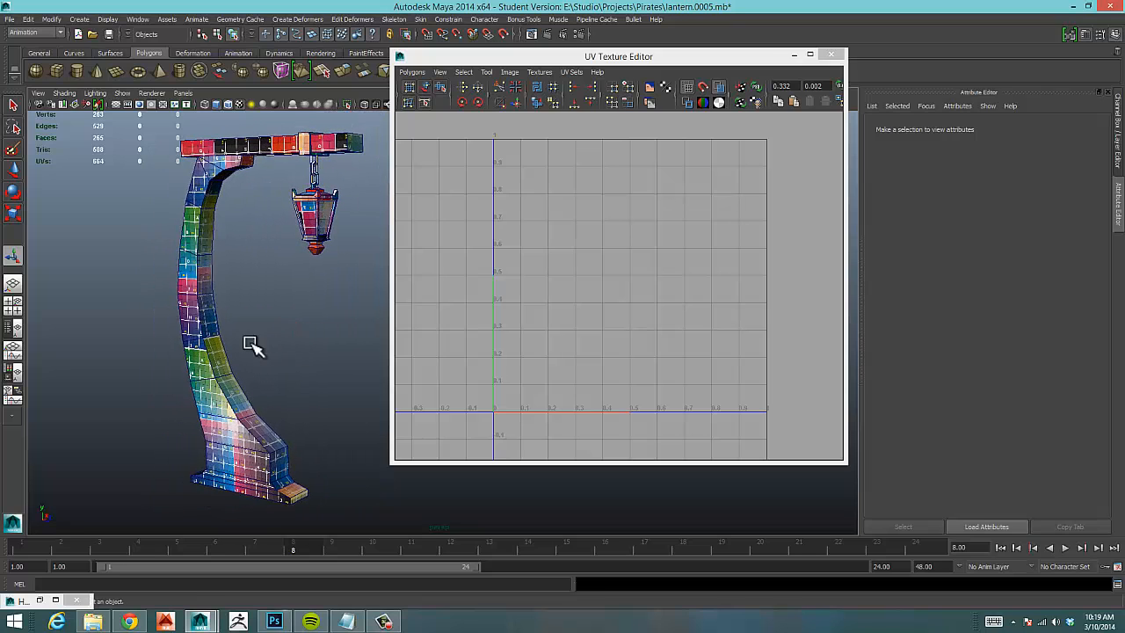
Reselect the lantern post and select all of its UVs across the whole shell layout.
click(201, 359)
alt+middle_drag(595, 382, 628, 355)
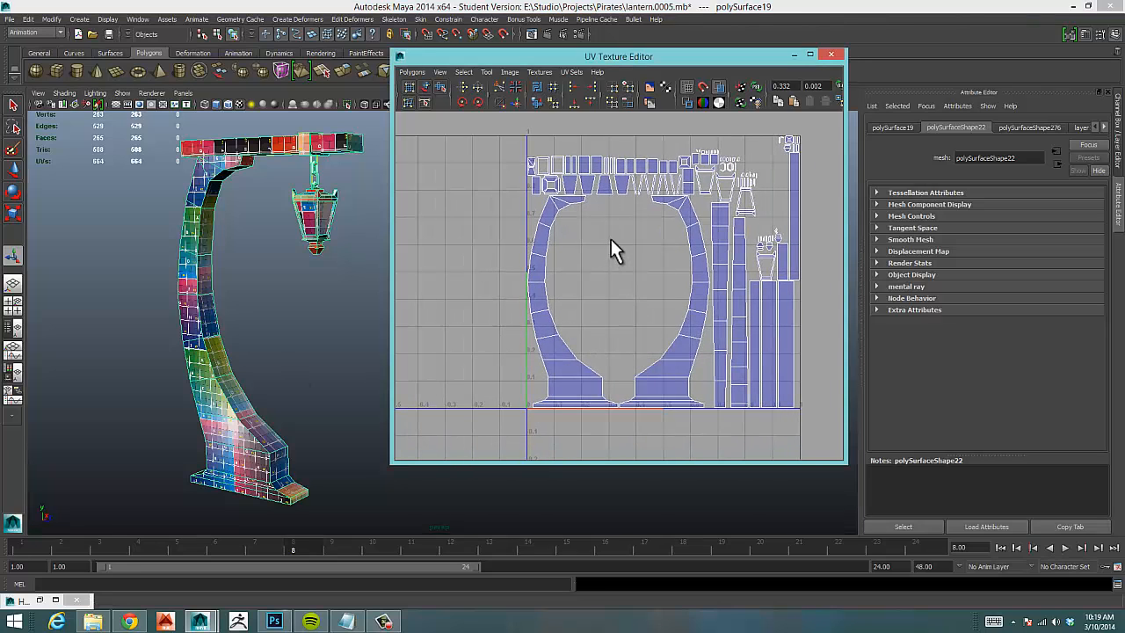
alt+middle_drag(610, 237, 669, 254)
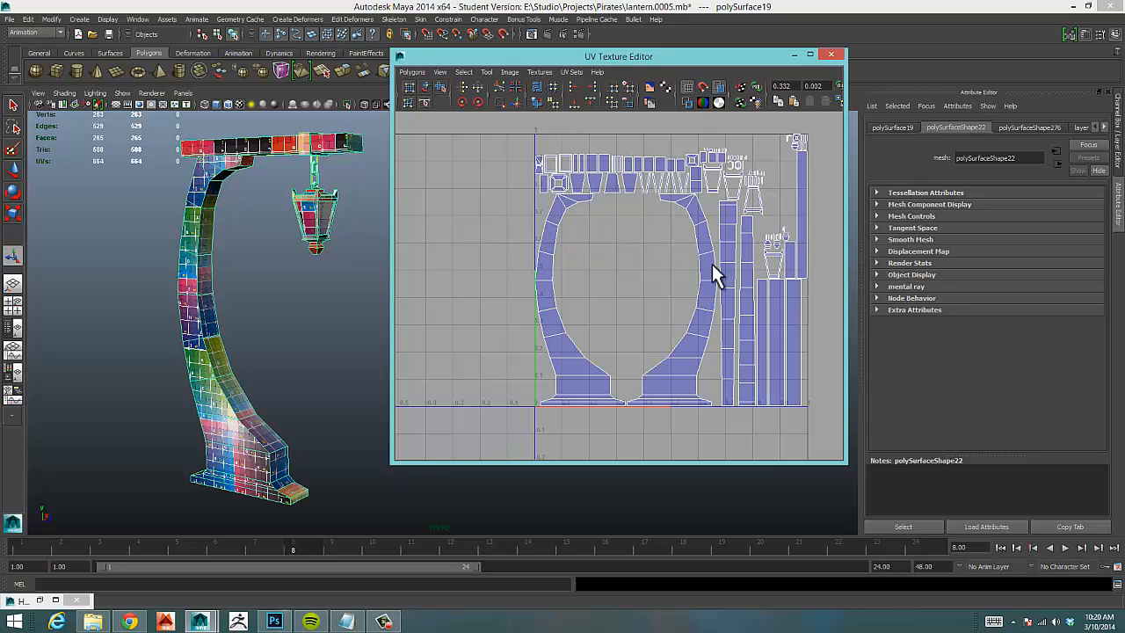
alt+right_drag(720, 196, 684, 227)
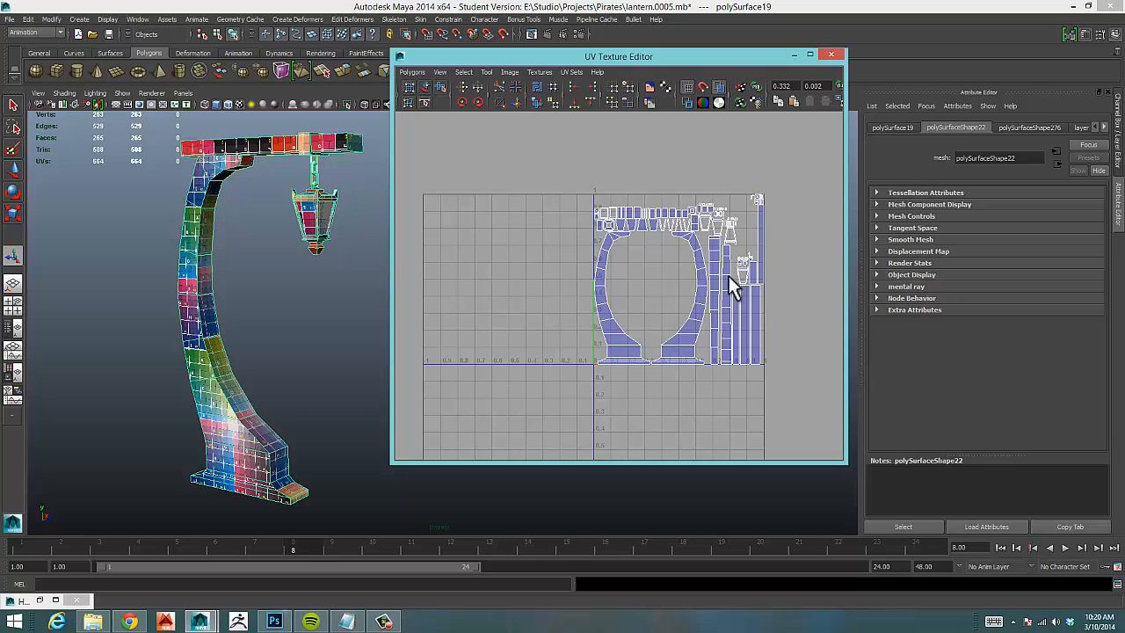
alt+middle_drag(692, 282, 702, 277)
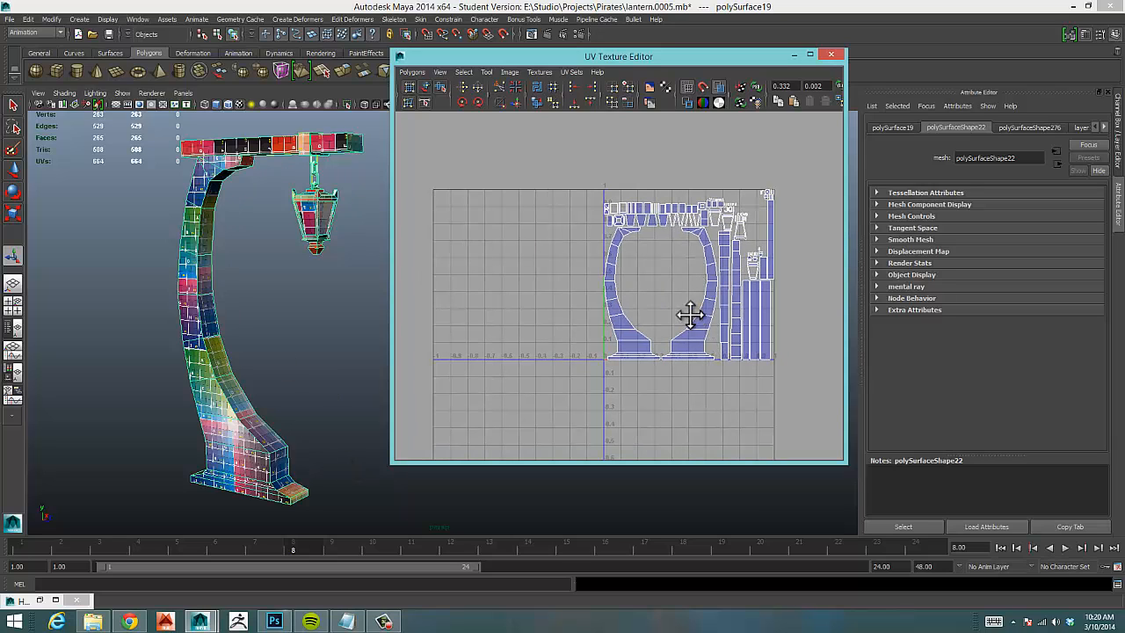
alt+middle_drag(688, 314, 637, 322)
alt+right_drag(635, 322, 735, 311)
alt+middle_drag(696, 300, 639, 295)
alt+right_drag(721, 290, 675, 281)
drag(499, 193, 788, 385)
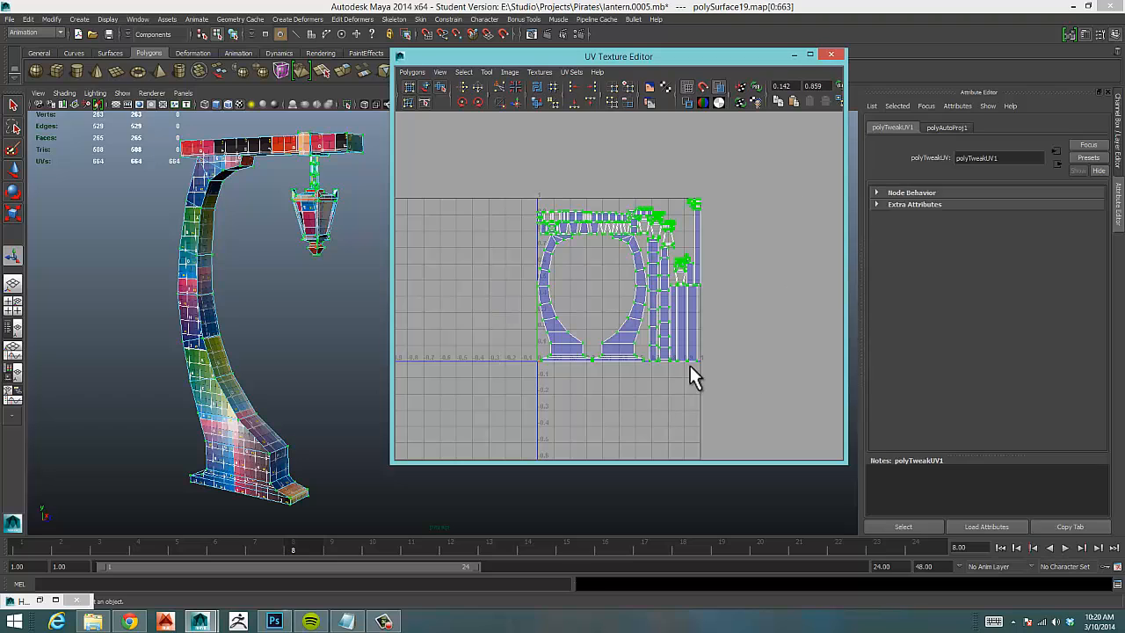
Move the whole UV layout out of the 0-to-1 square onto the negative U side.
key(w)
drag(683, 281, 518, 286)
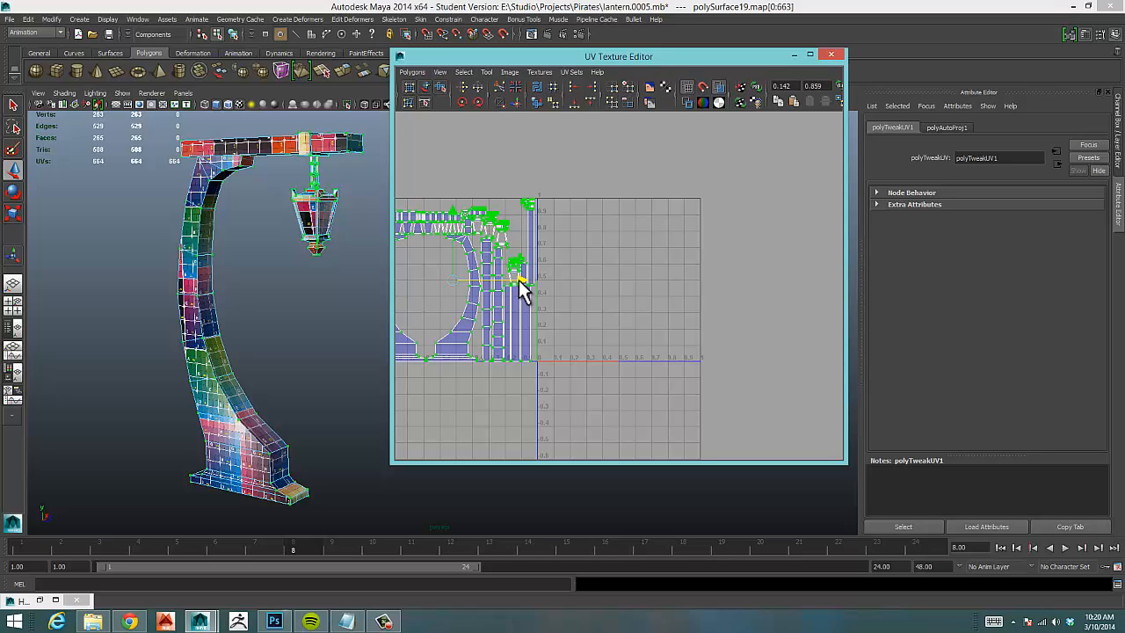
drag(519, 280, 518, 280)
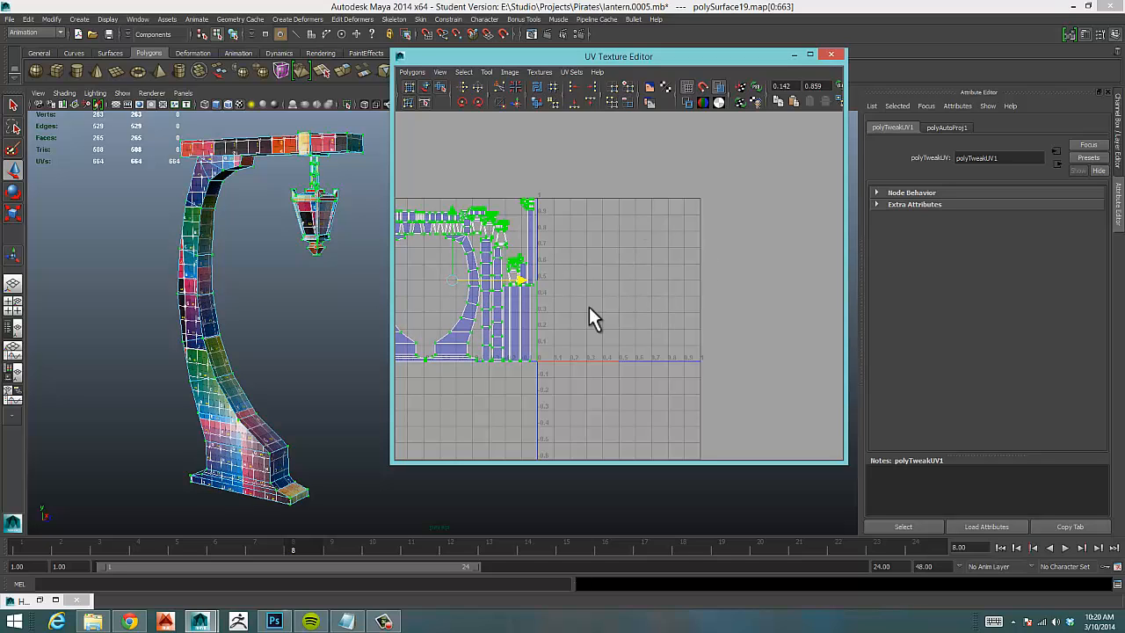
Examine the relocated UV shells and the emptied 0-to-1 square beside them.
alt+right_drag(612, 247, 852, 269)
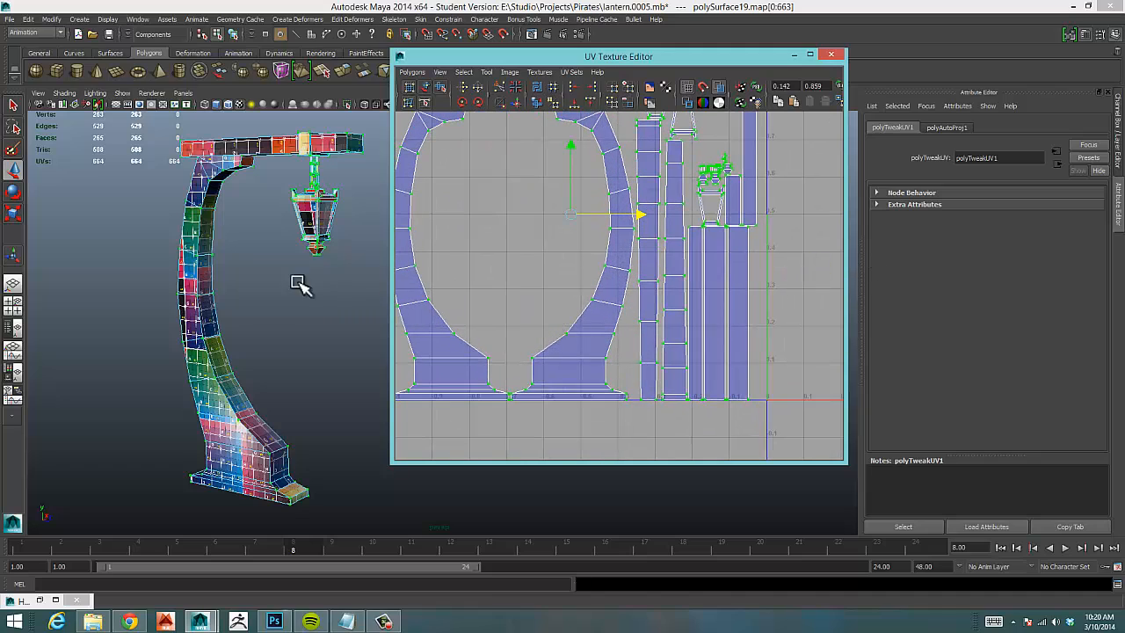
click(311, 322)
alt+middle_drag(490, 323, 535, 366)
alt+right_drag(603, 354, 492, 352)
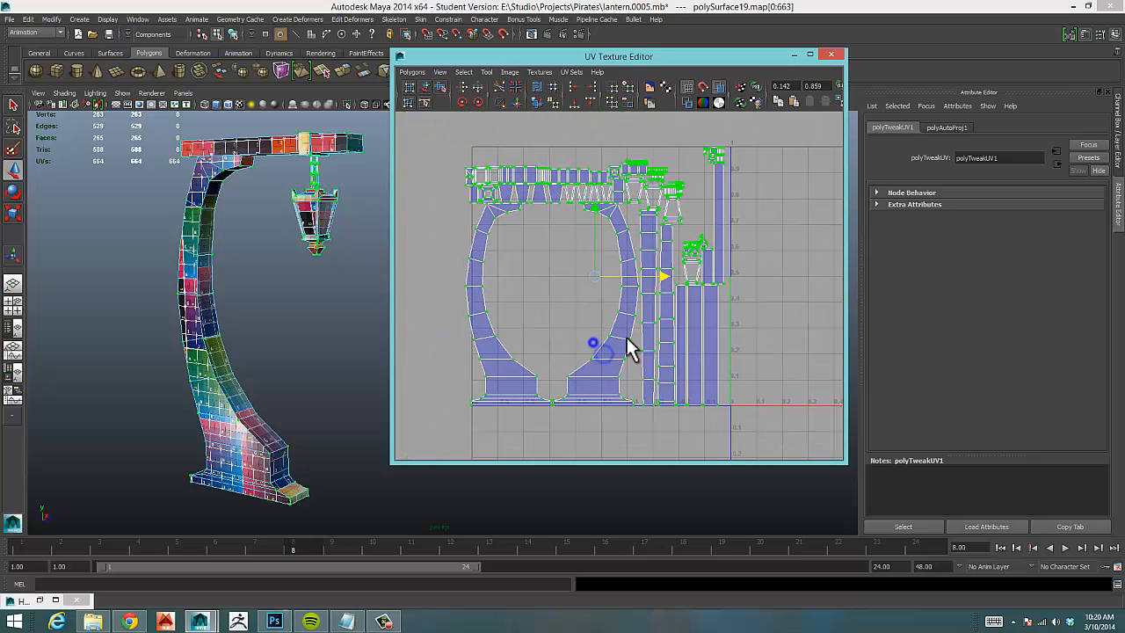
alt+middle_drag(708, 327, 580, 325)
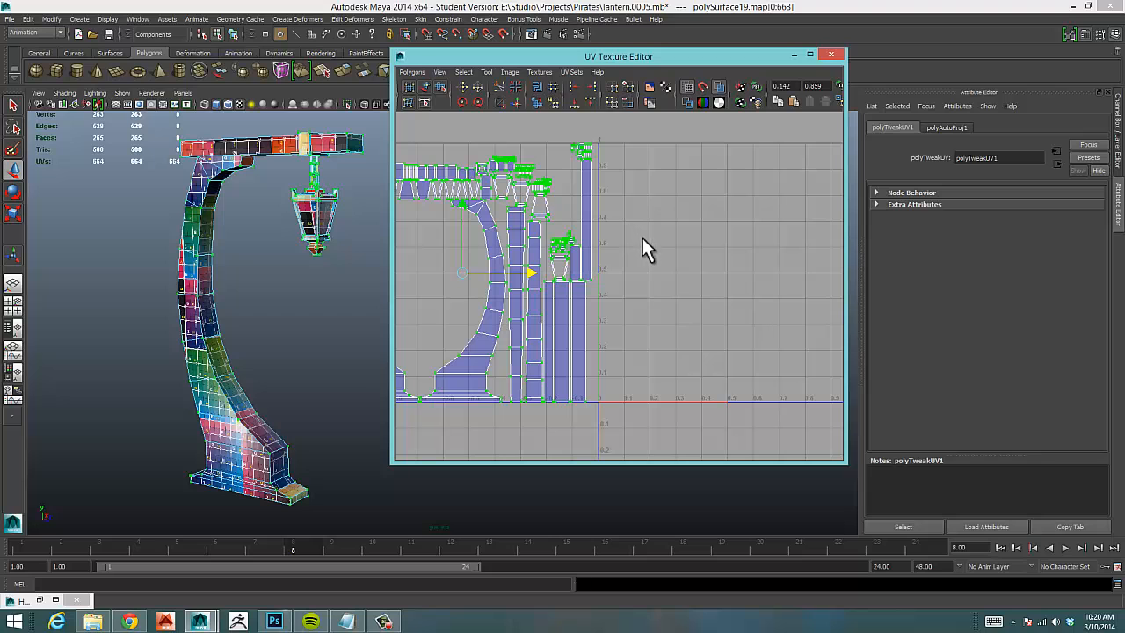
alt+middle_drag(608, 309, 684, 276)
alt+middle_drag(651, 324, 580, 351)
alt+middle_drag(612, 304, 770, 288)
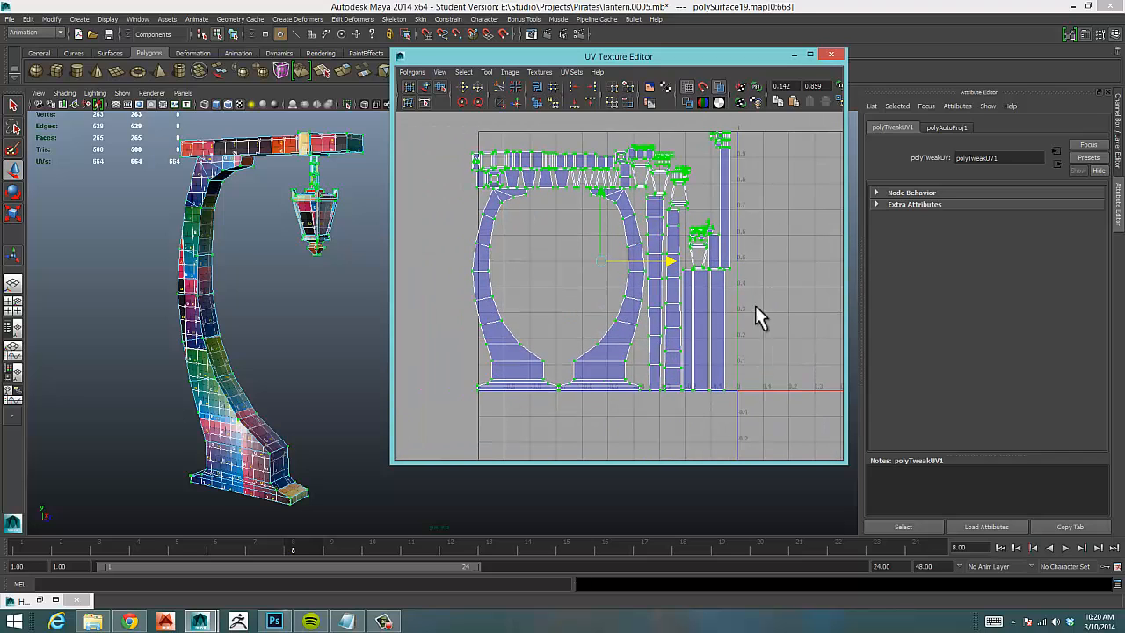
Select the two curved side shells of the post and move them into the 0-to-1 square.
drag(452, 341, 581, 401)
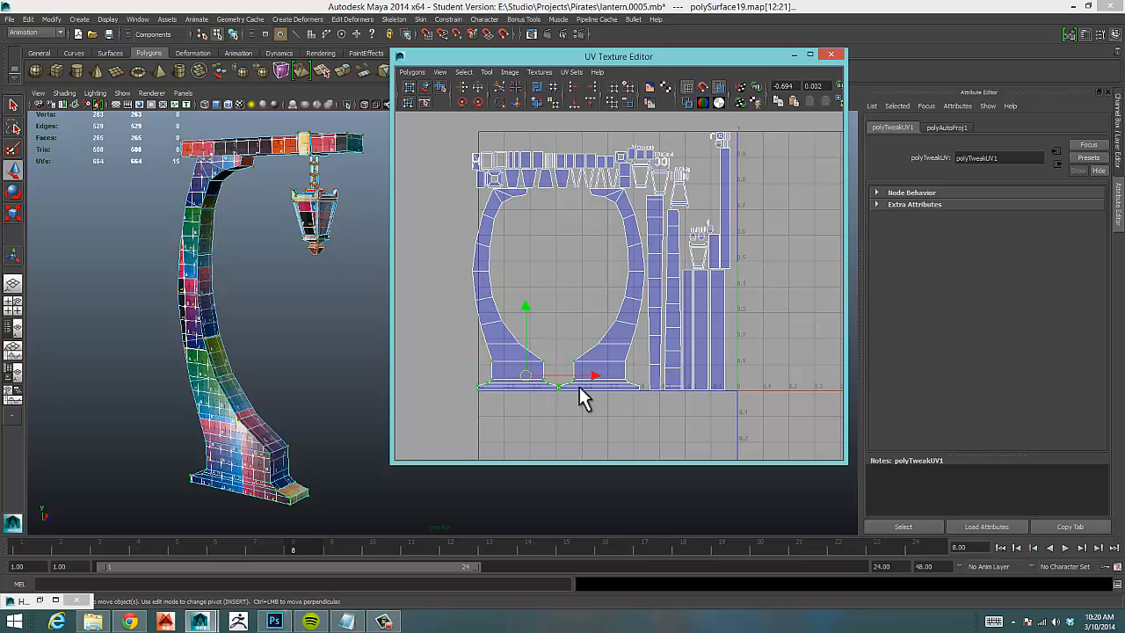
ctrl+right_drag(567, 375, 592, 360)
drag(627, 288, 894, 289)
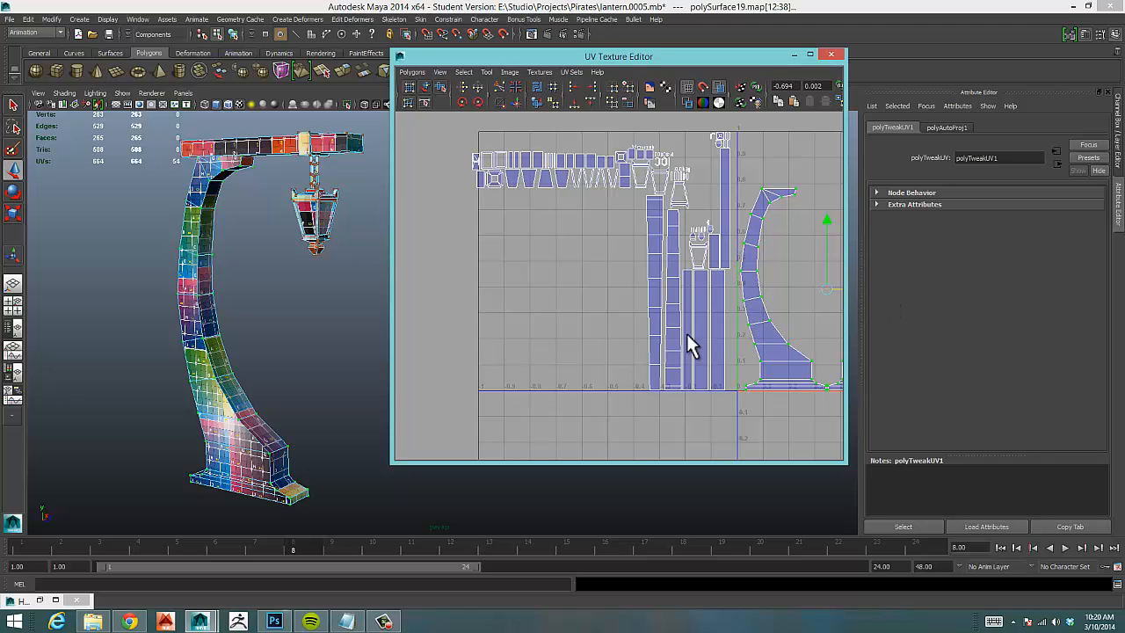
alt+middle_drag(686, 343, 517, 345)
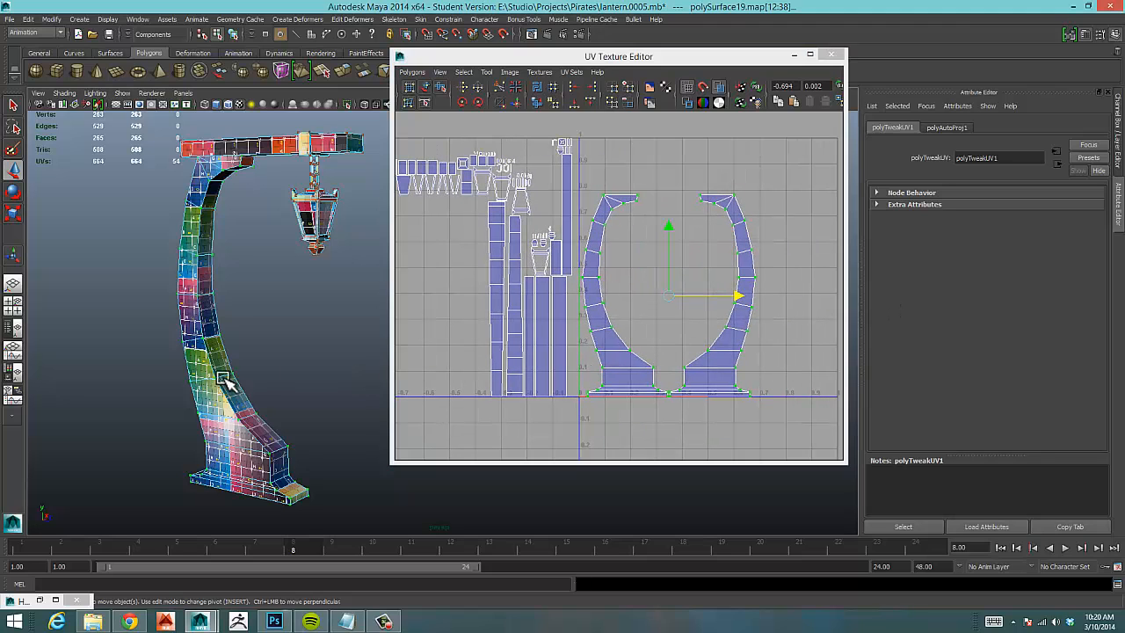
Inspect both sides of the lantern post that correspond to the two curved shells.
alt+drag(223, 380, 238, 293)
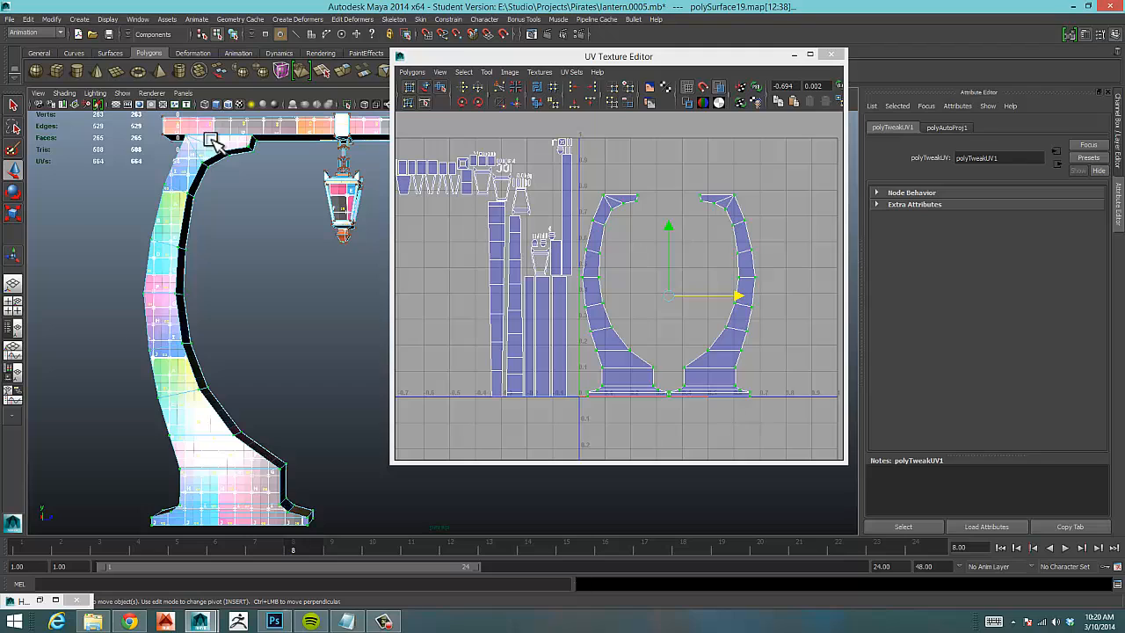
alt+drag(271, 381, 321, 384)
alt+middle_drag(322, 384, 236, 368)
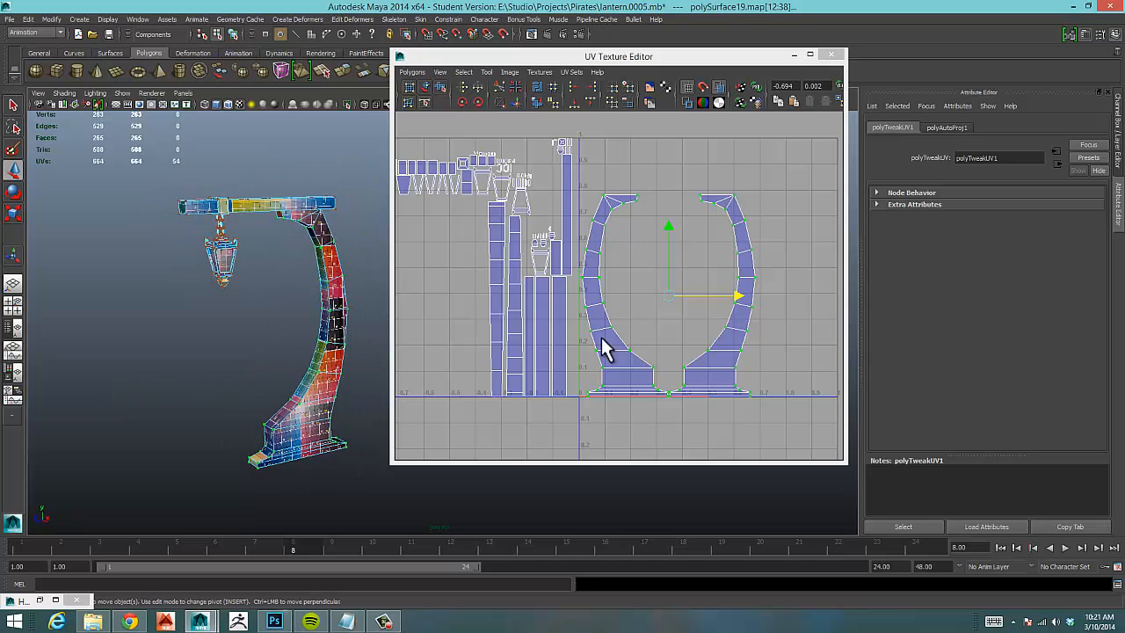
scroll(339, 353, up, 3)
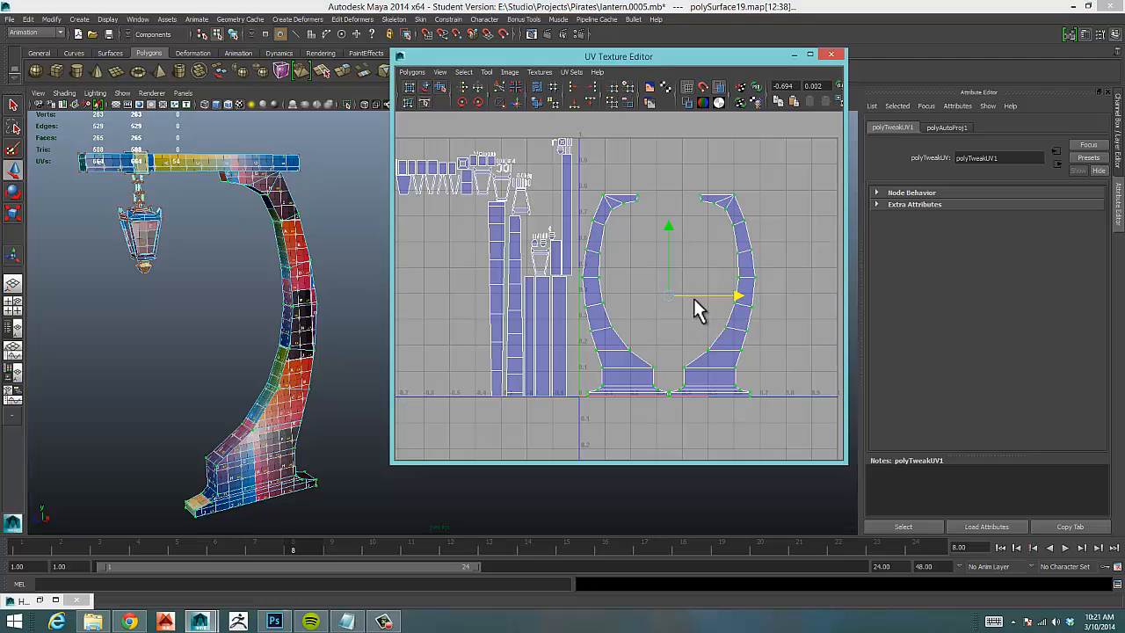
alt+middle_drag(694, 299, 707, 299)
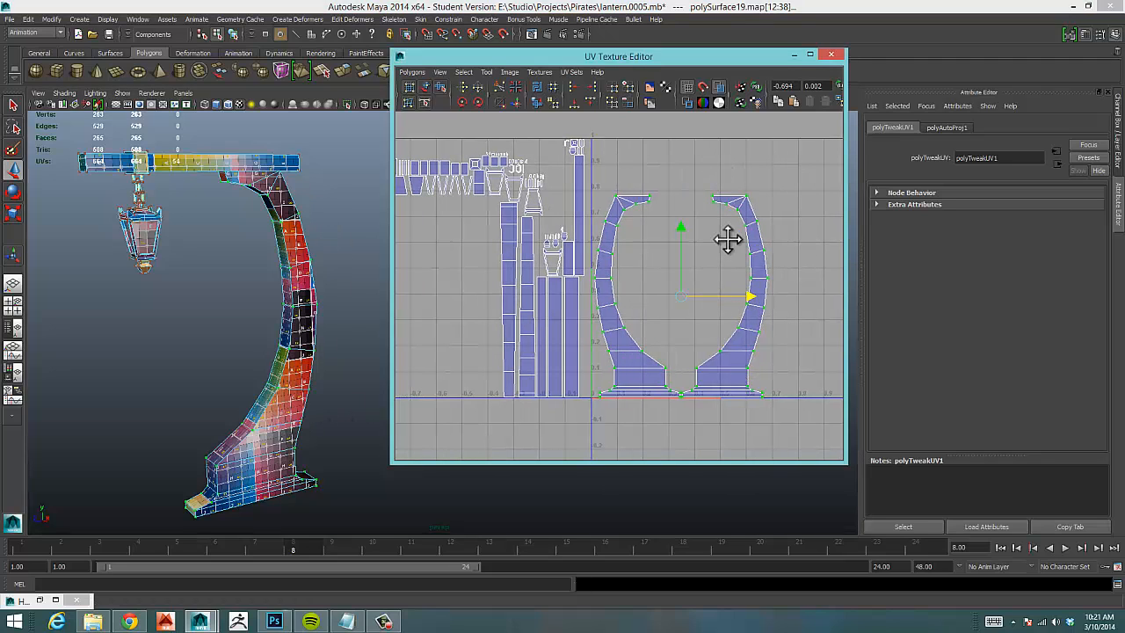
Try stacking the second curved post shell, flipped in U, over the first one, and restore its position and orientation.
alt+middle_drag(728, 239, 691, 246)
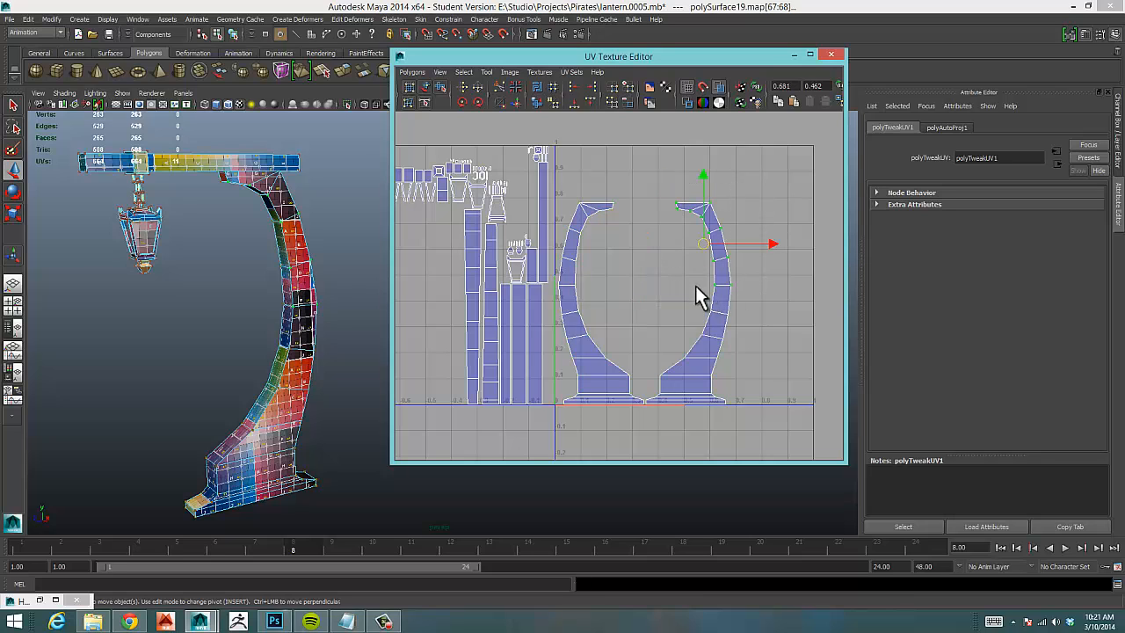
right_drag(697, 290, 737, 277)
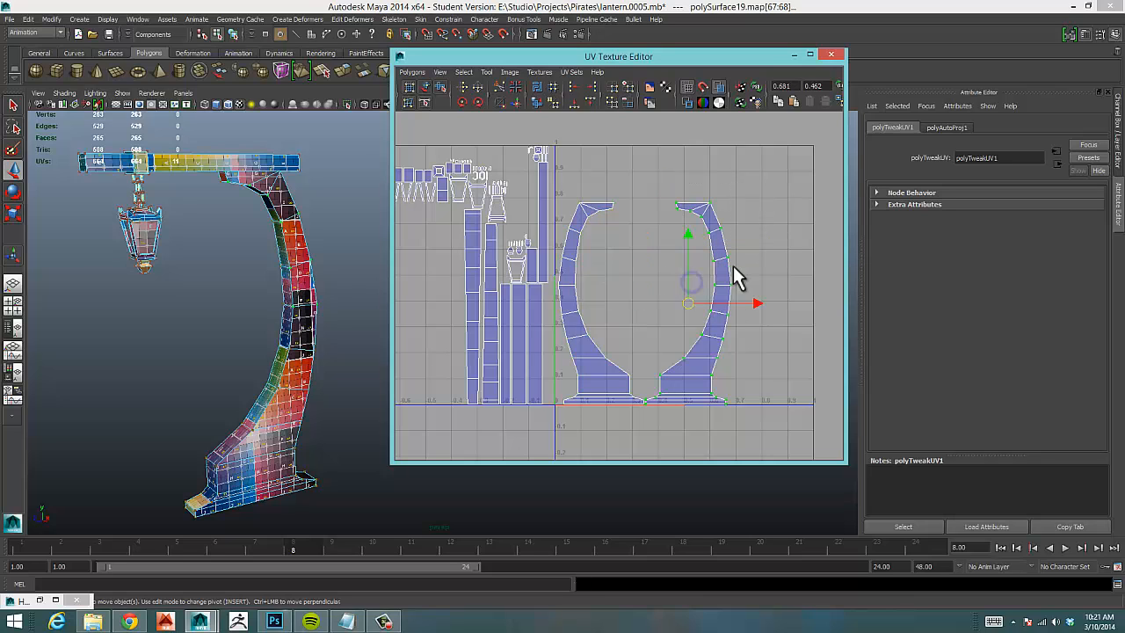
click(463, 86)
drag(755, 309, 671, 308)
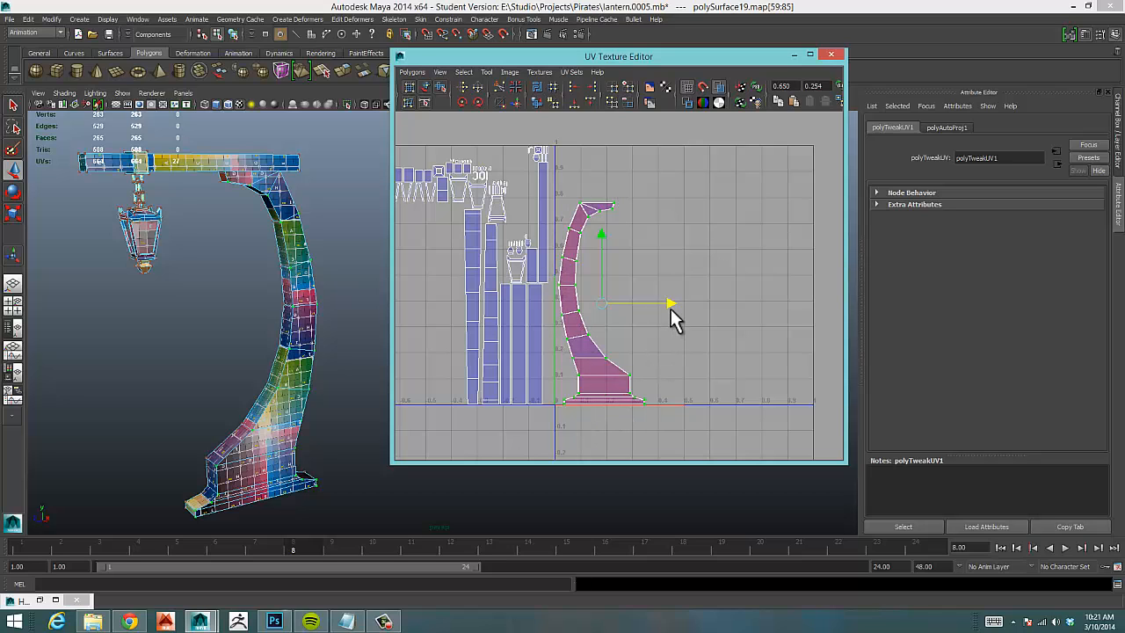
drag(670, 304, 756, 305)
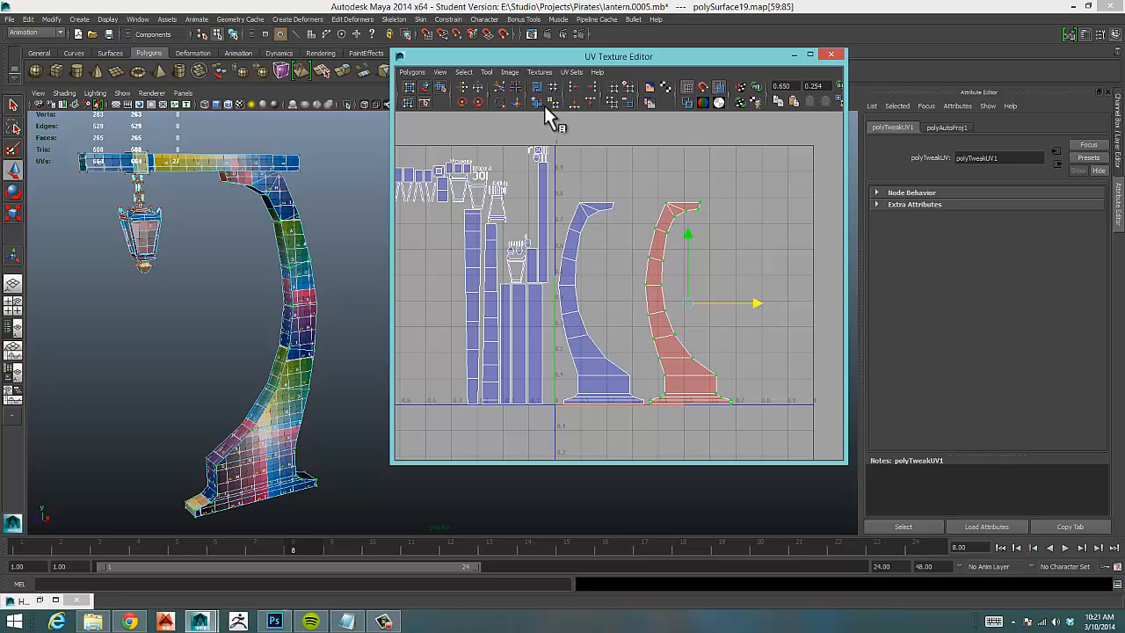
click(467, 87)
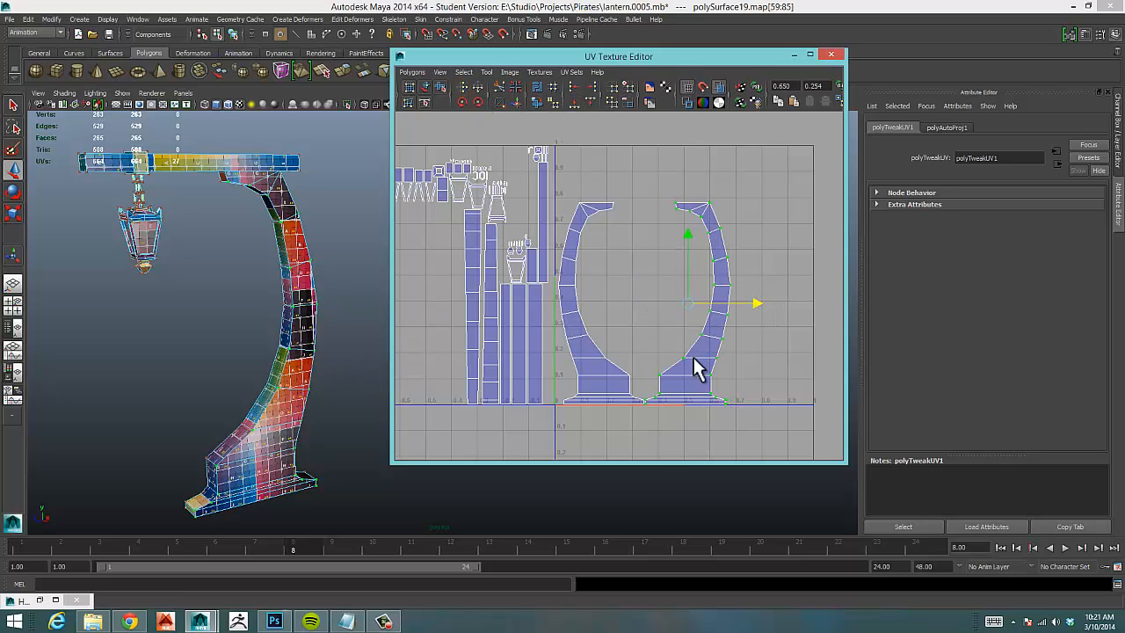
Examine how the grid texture runs across the side and front faces of the post.
alt+drag(297, 301, 308, 313)
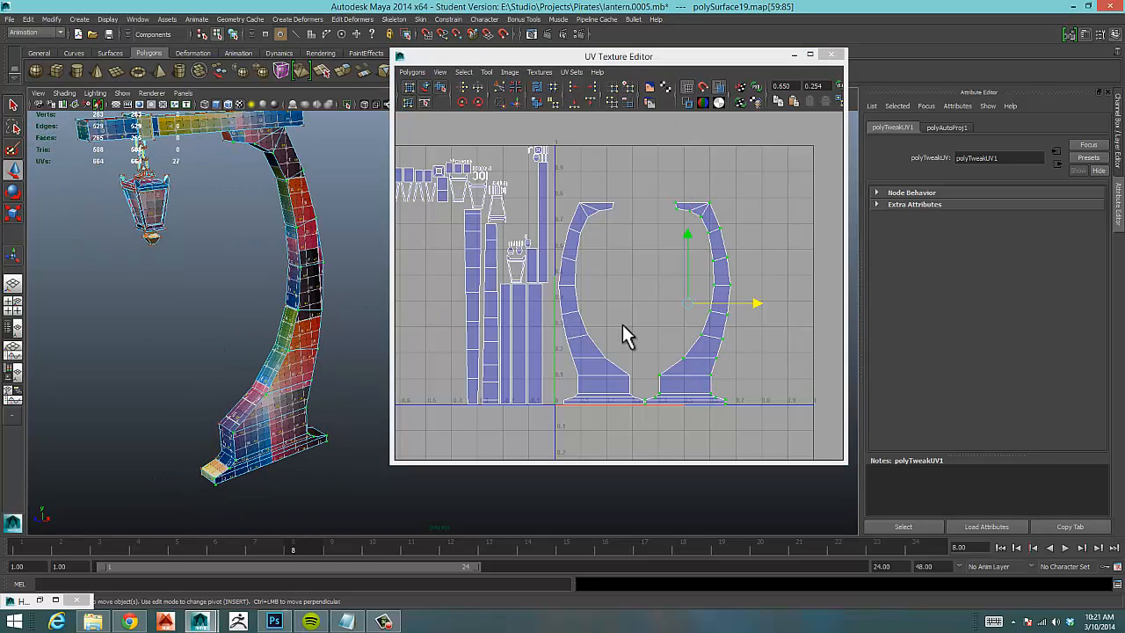
alt+drag(330, 313, 302, 384)
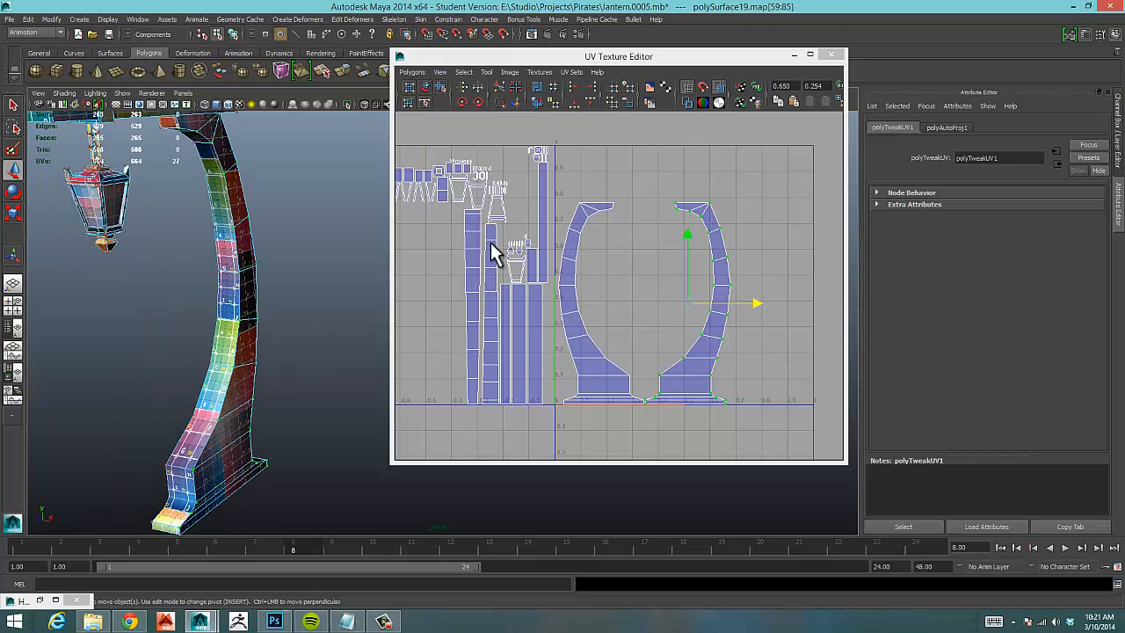
alt+middle_drag(639, 248, 655, 263)
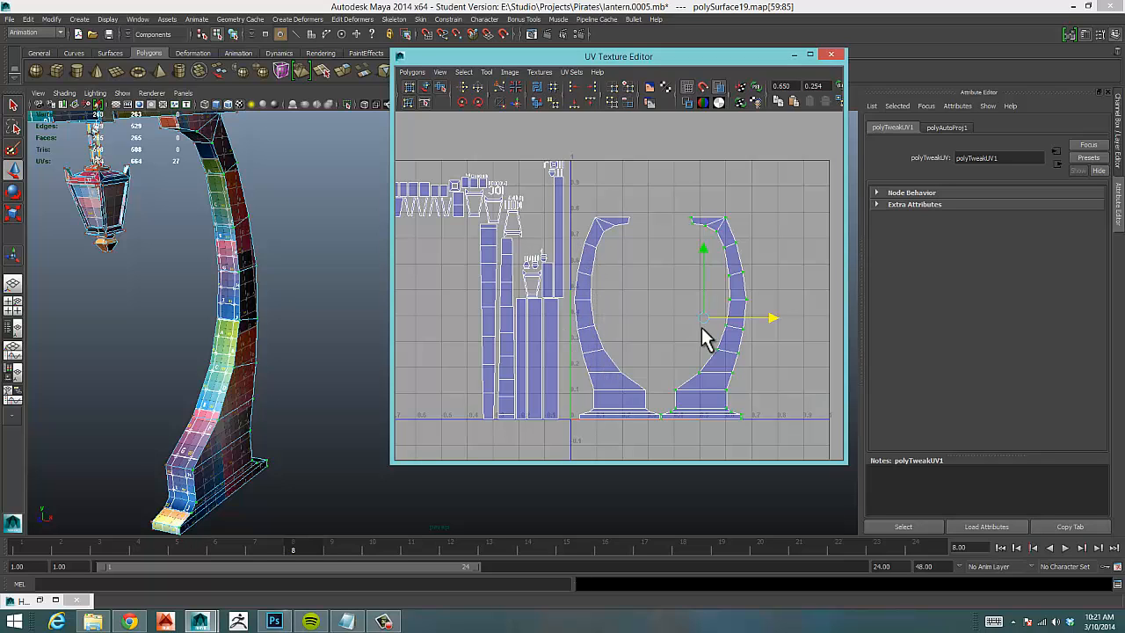
alt+drag(299, 355, 347, 322)
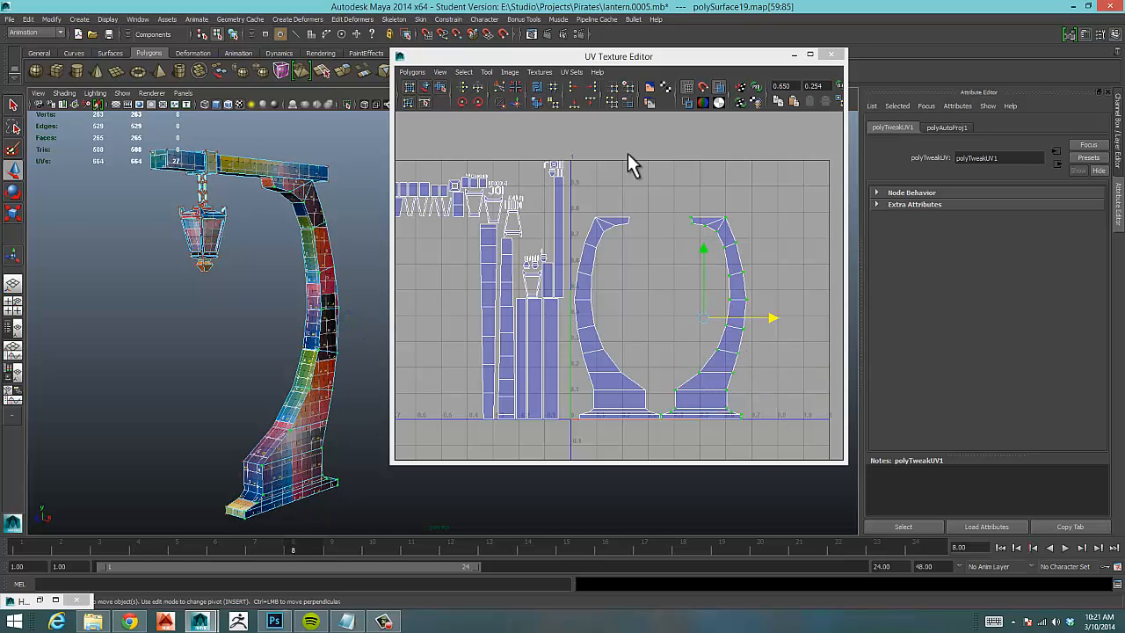
Flip the second curved post shell in U and back, and nudge it slightly away from the first shell.
click(460, 88)
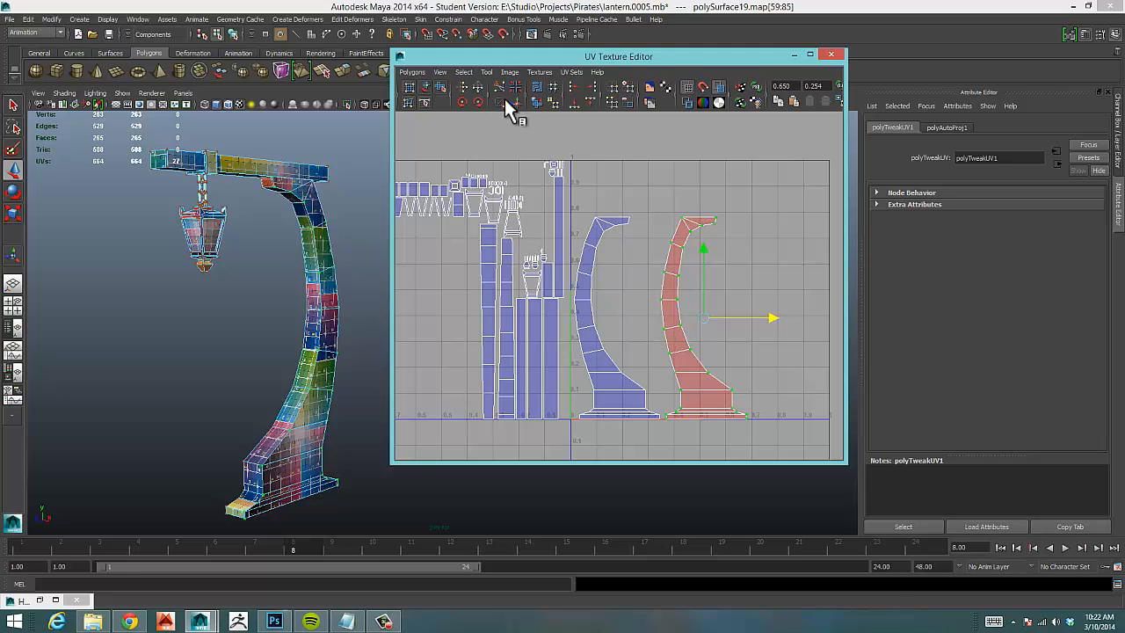
click(462, 90)
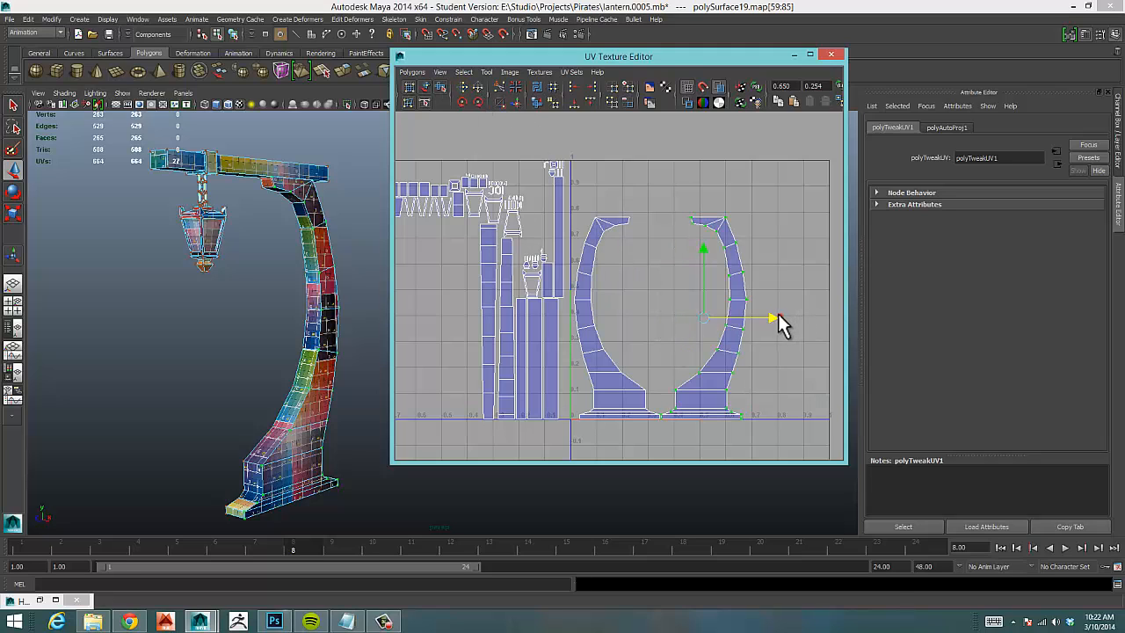
drag(778, 314, 784, 318)
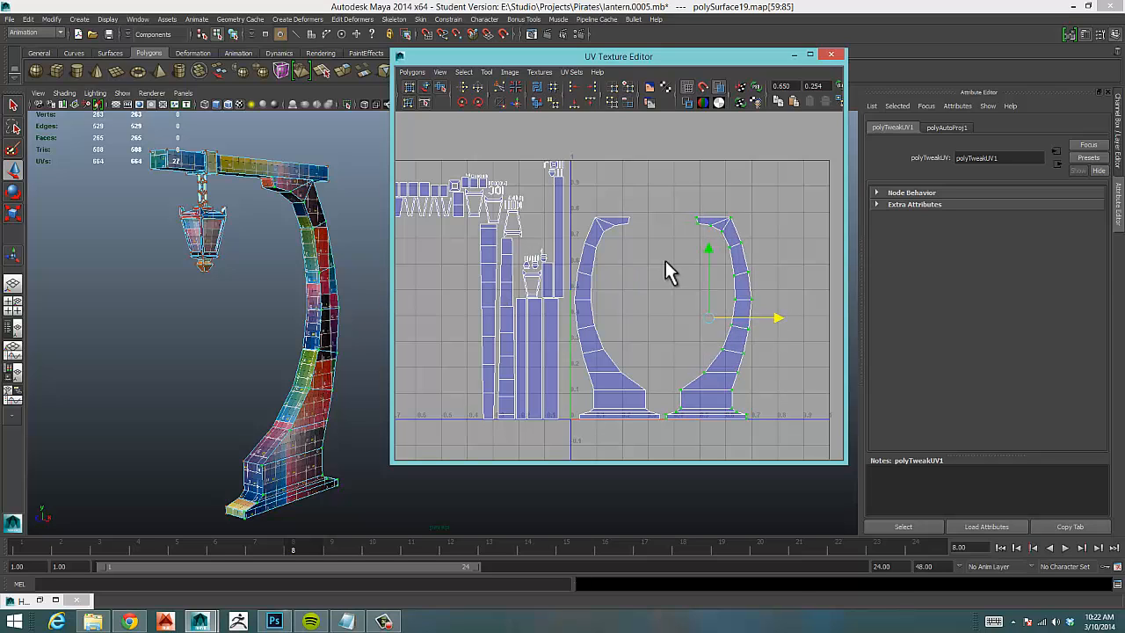
alt+middle_drag(665, 262, 623, 296)
alt+right_drag(642, 293, 690, 297)
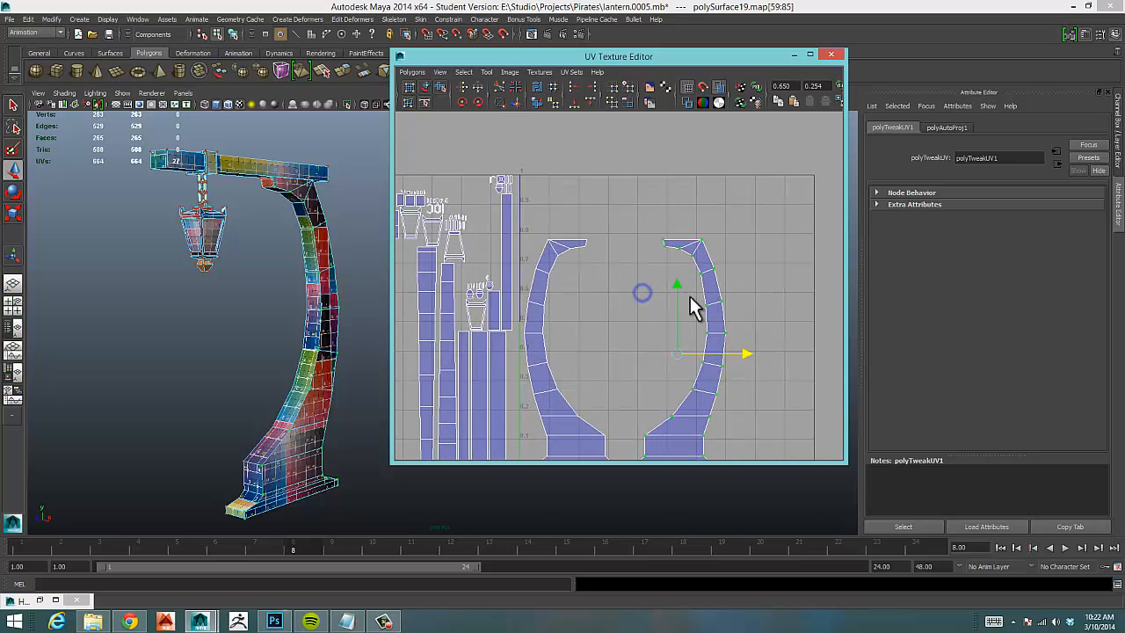
alt+middle_drag(690, 303, 687, 250)
drag(752, 296, 748, 297)
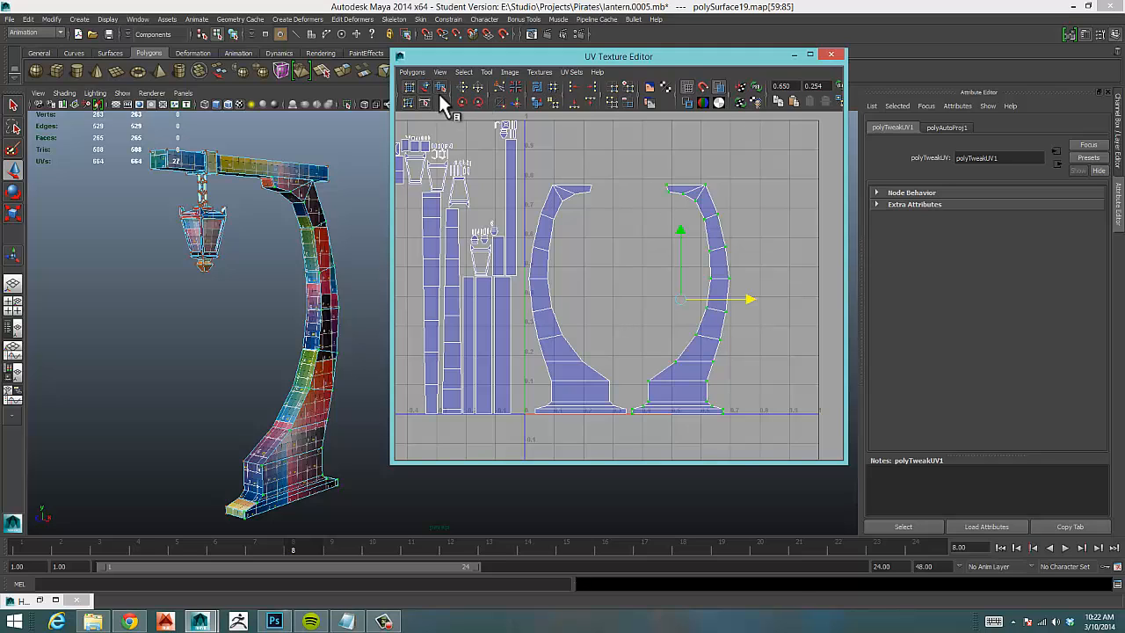
Rotate the second curved post shell 180 degrees in 45-degree increments and fit it closely beside the first shell.
click(460, 102)
click(460, 102)
click(460, 102)
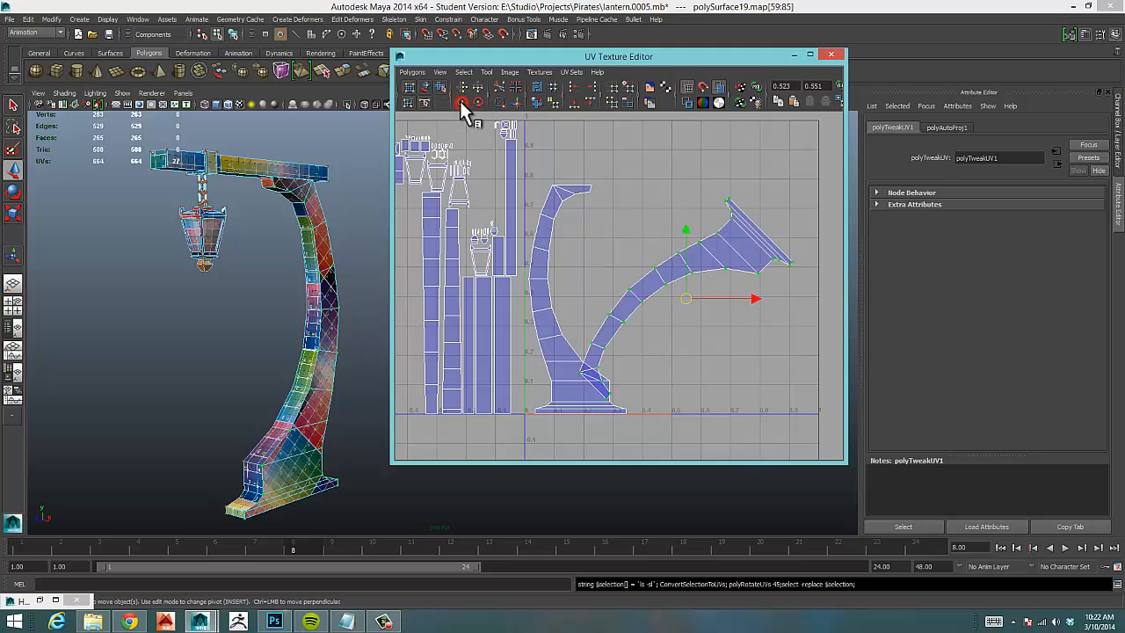
click(460, 102)
drag(687, 308, 648, 287)
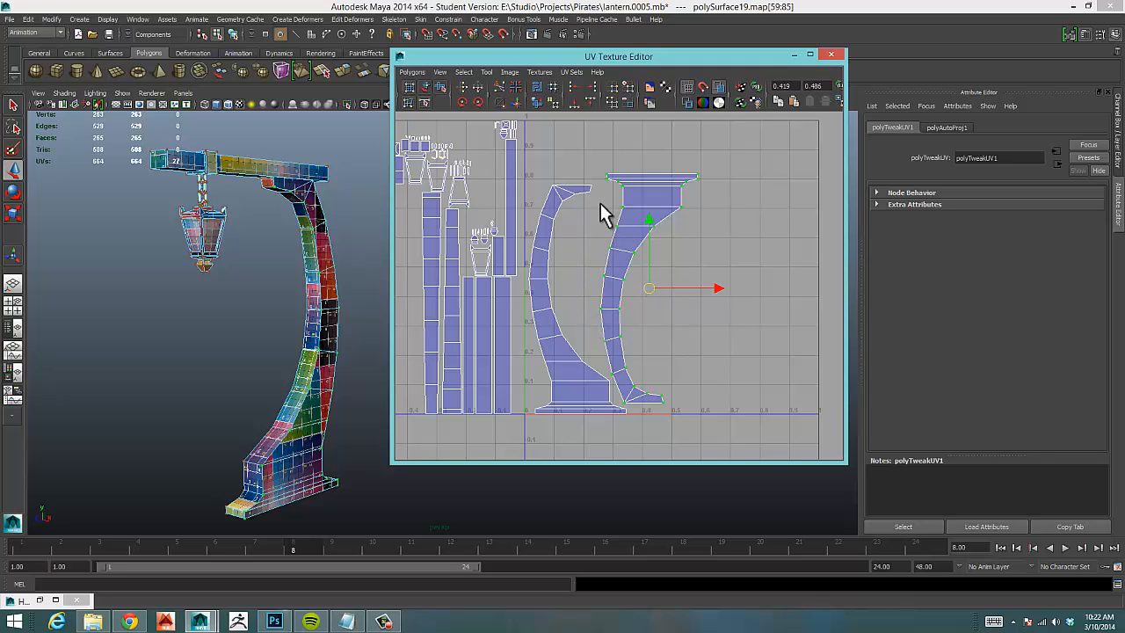
drag(718, 287, 719, 288)
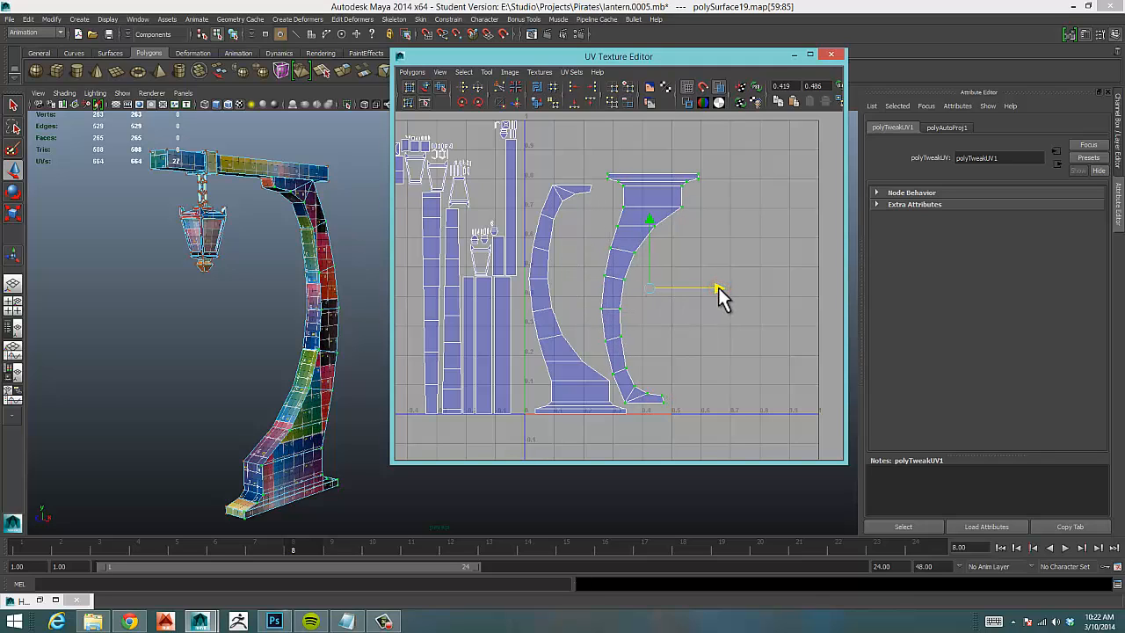
Rotate the second curved shell another 180 degrees to stand upright and align its base with the first shell's.
click(463, 102)
click(463, 102)
click(463, 102)
click(463, 102)
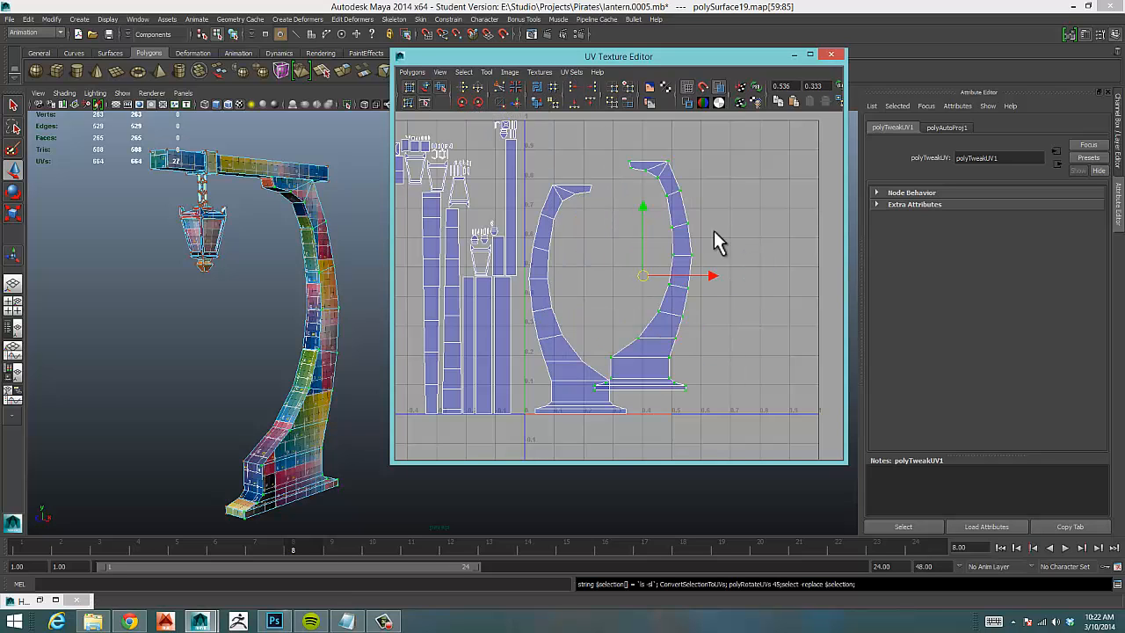
drag(652, 285, 688, 295)
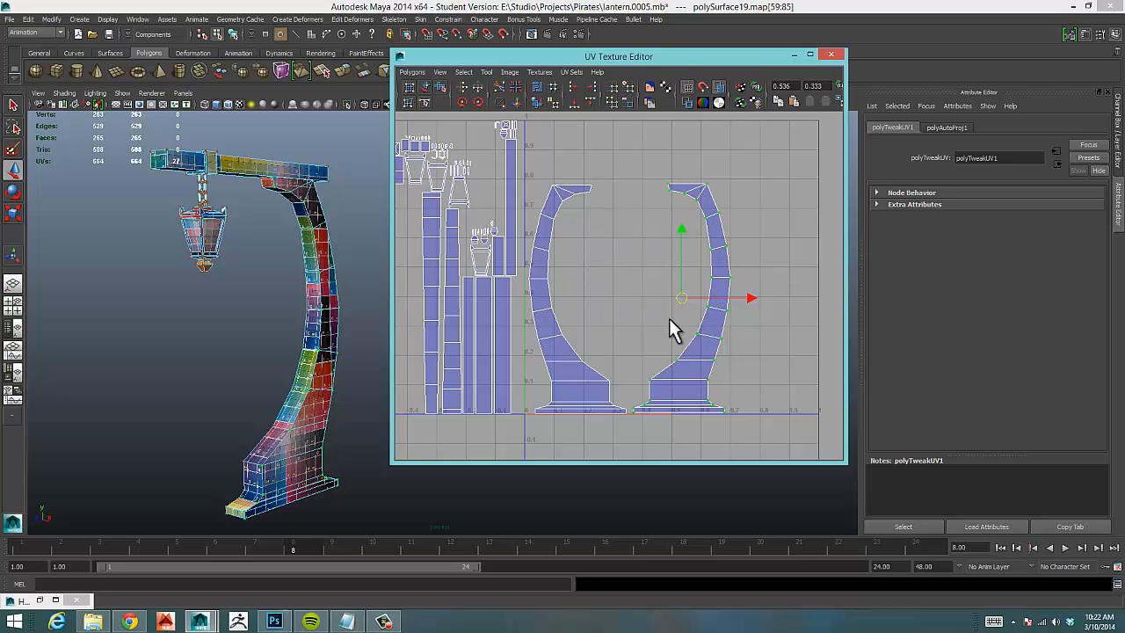
drag(676, 224, 676, 226)
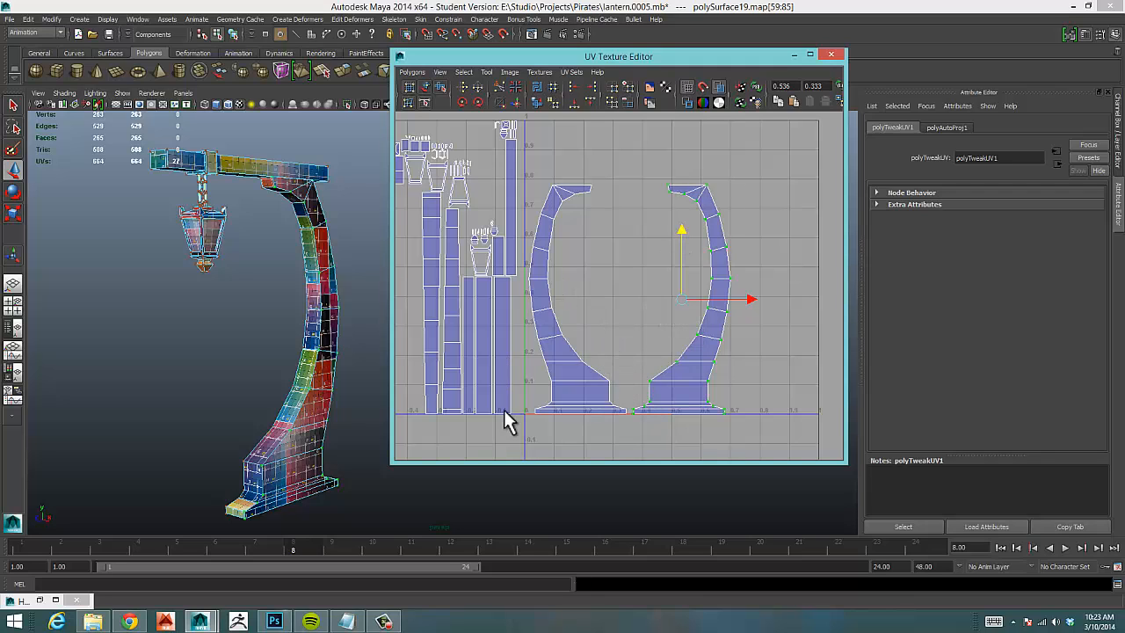
Examine the UV layout around the two curved shells and the base and side faces of the post on the model.
alt+middle_drag(508, 422, 624, 365)
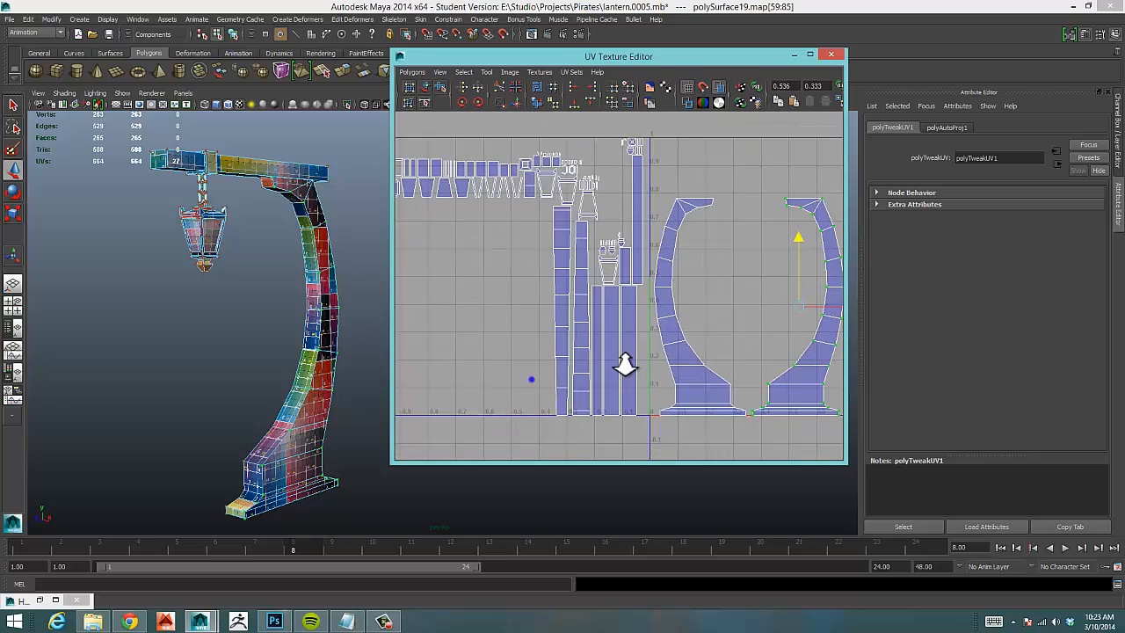
alt+right_drag(625, 365, 634, 364)
alt+right_drag(580, 371, 603, 369)
alt+middle_drag(603, 371, 570, 305)
alt+drag(363, 356, 348, 360)
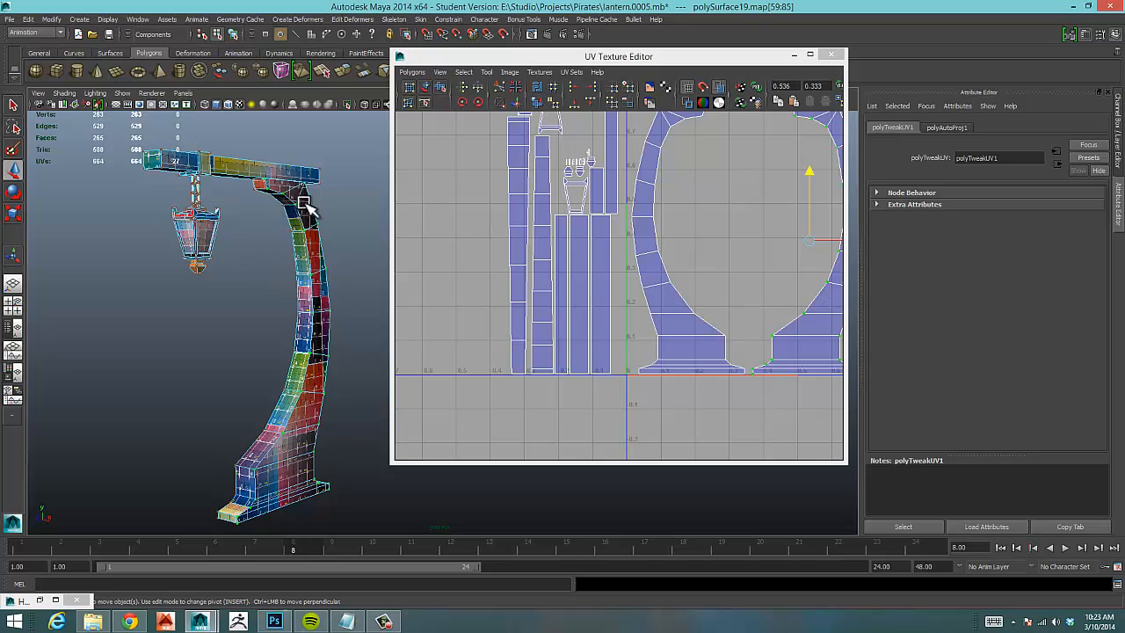
alt+middle_drag(693, 269, 542, 282)
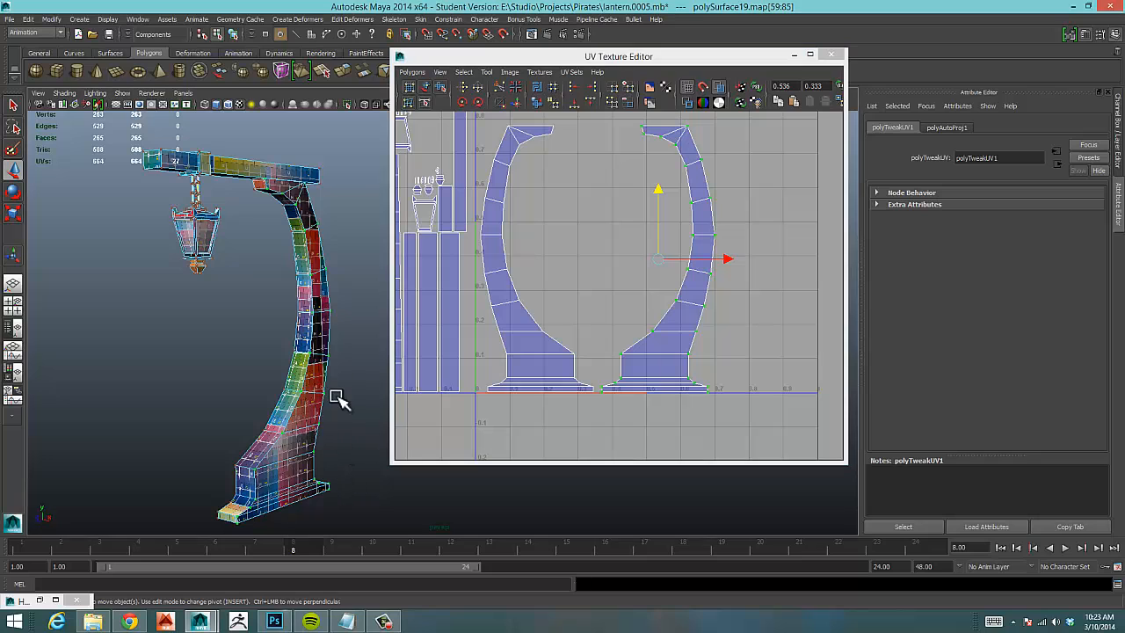
alt+drag(313, 427, 181, 389)
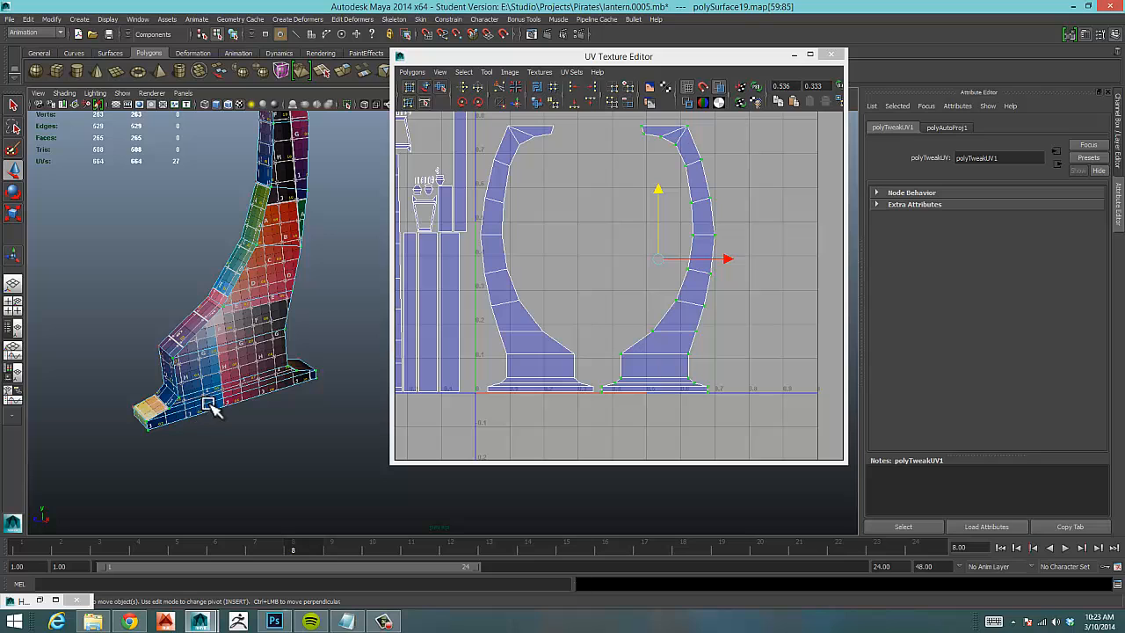
alt+drag(211, 406, 276, 410)
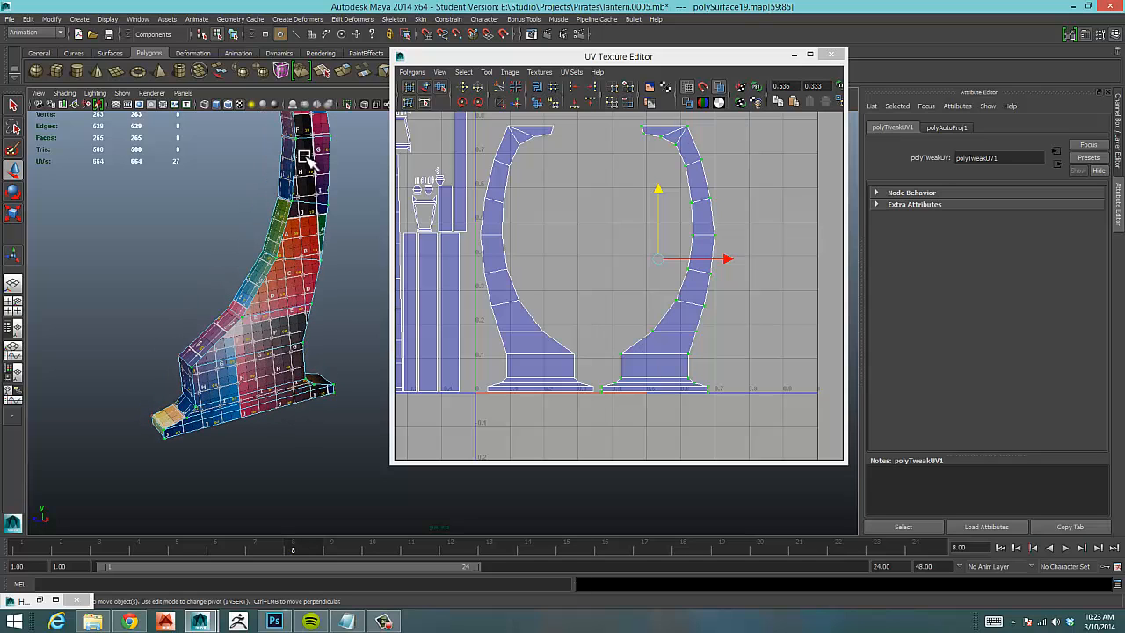
Cut the UV edges where the stepped base trim meets the post on both curved shells.
alt+middle_drag(617, 409, 633, 377)
alt+right_drag(538, 383, 681, 368)
scroll(664, 317, down, 1)
alt+middle_drag(665, 320, 663, 405)
alt+middle_drag(632, 335, 641, 256)
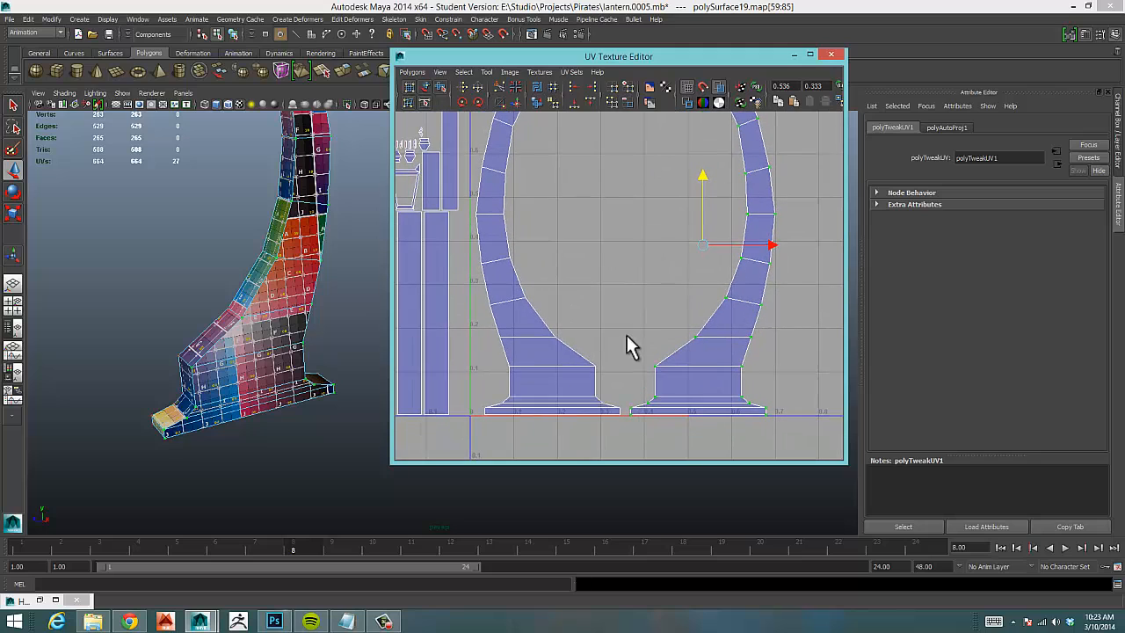
click(551, 393)
right_drag(571, 385, 567, 357)
click(560, 394)
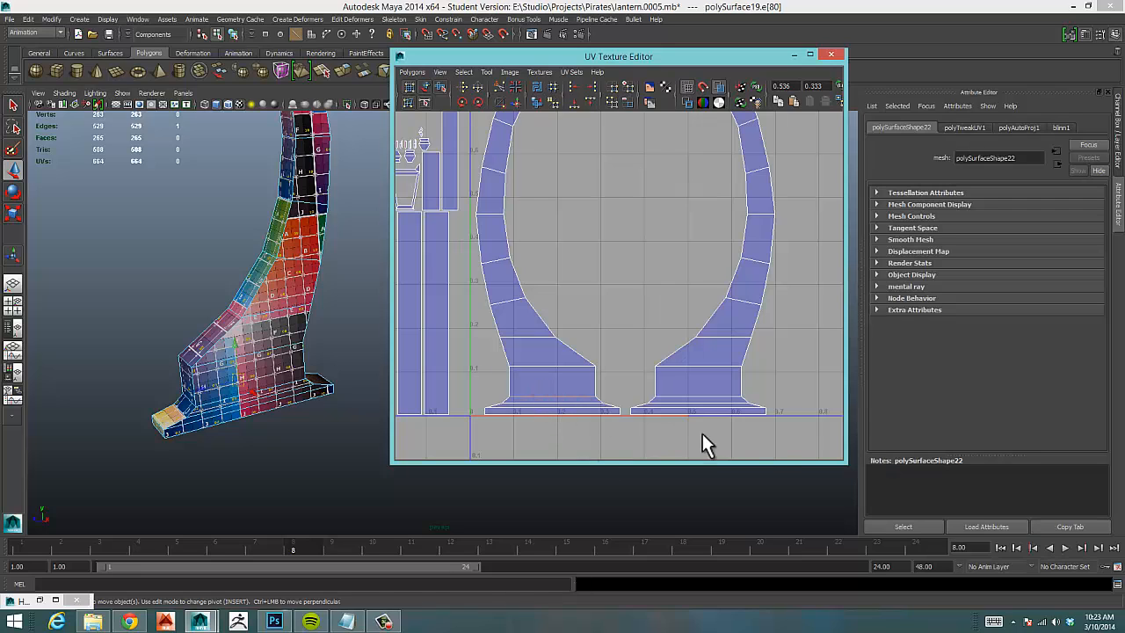
click(690, 389)
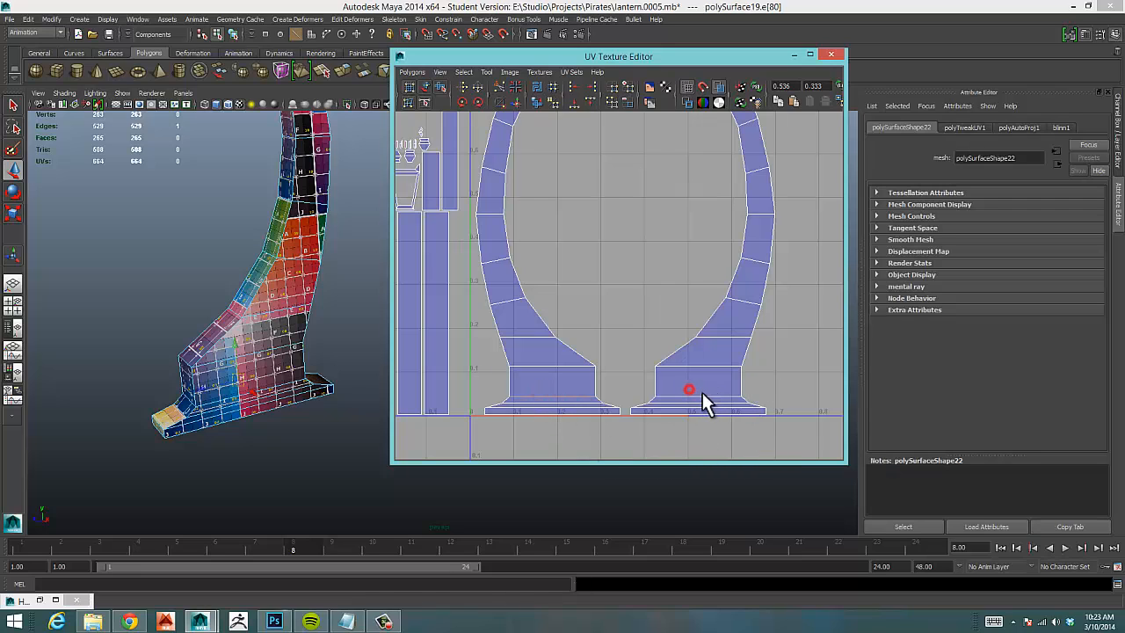
shift+click(706, 398)
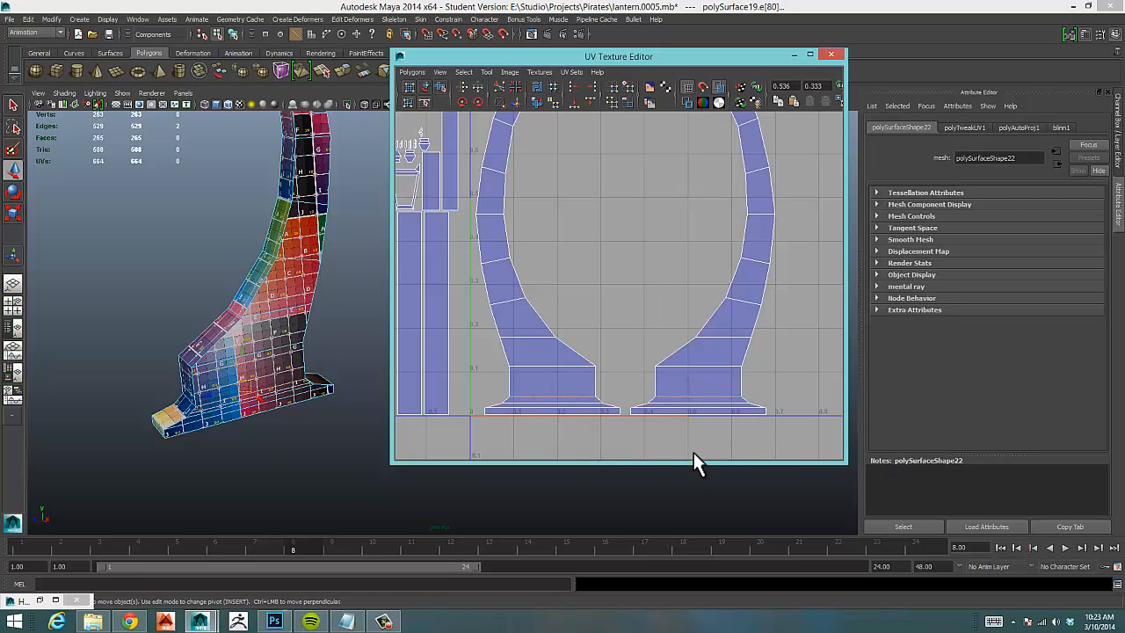
right_click(675, 379)
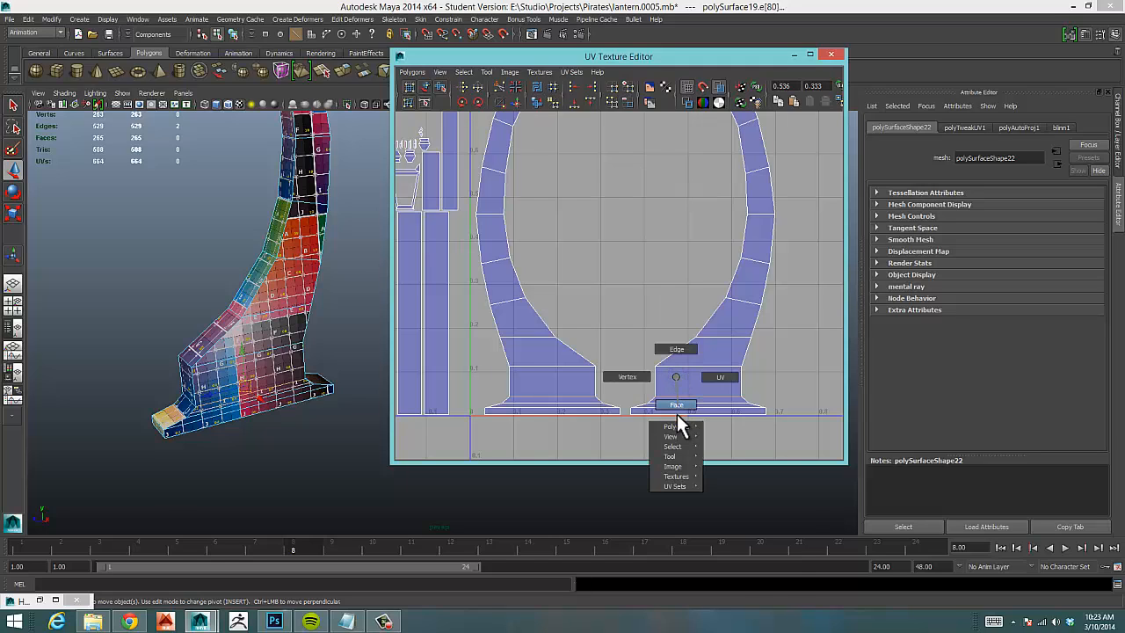
mouse_move(677, 426)
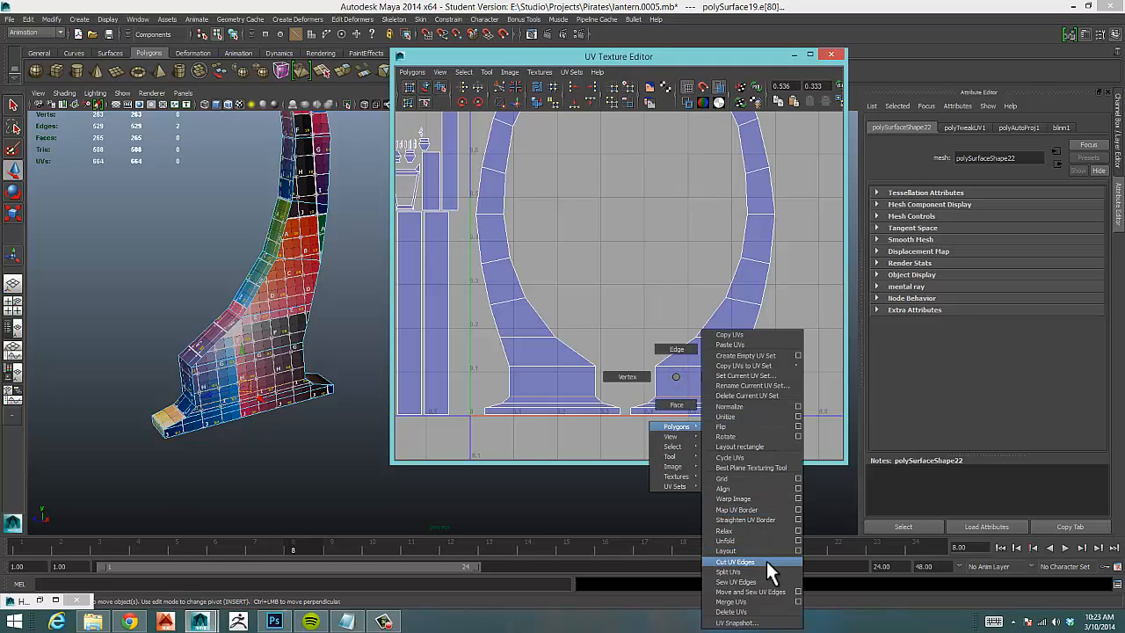
click(766, 561)
Select the two detached base trim shells and move them below the 0-to-1 square, clear of the curved shells.
right_click(651, 409)
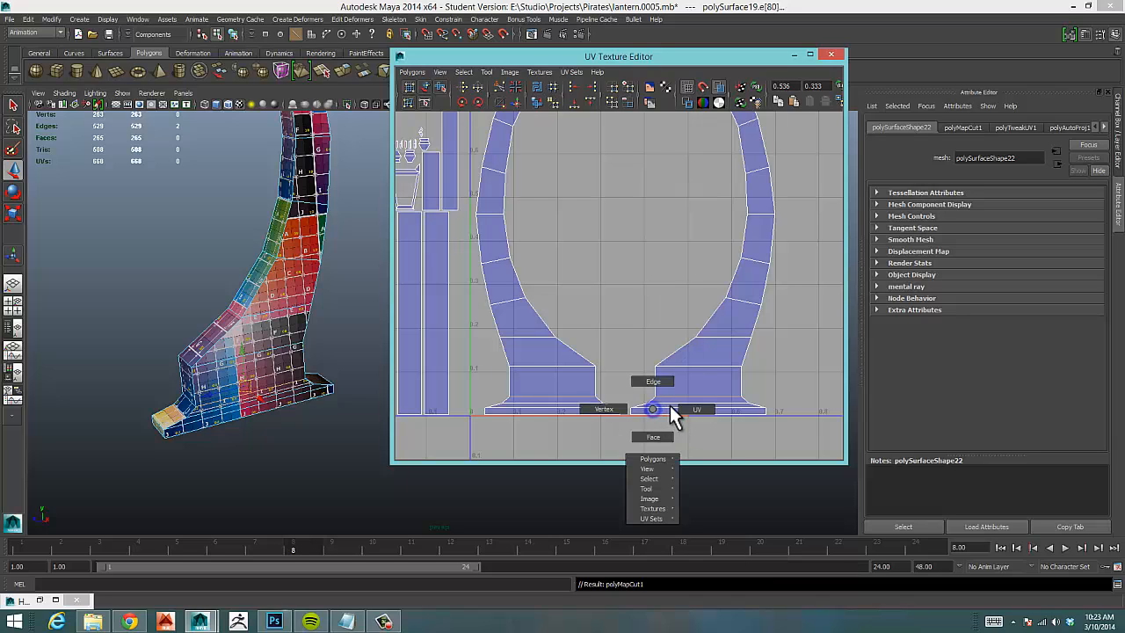
click(697, 410)
drag(634, 419, 653, 409)
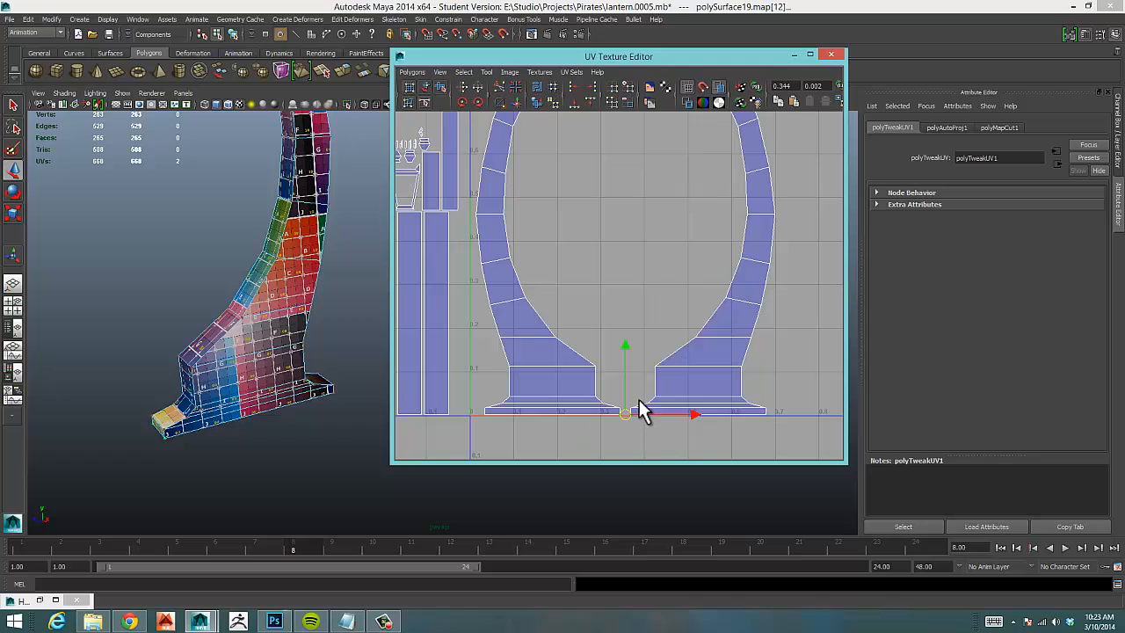
ctrl+right_click(640, 412)
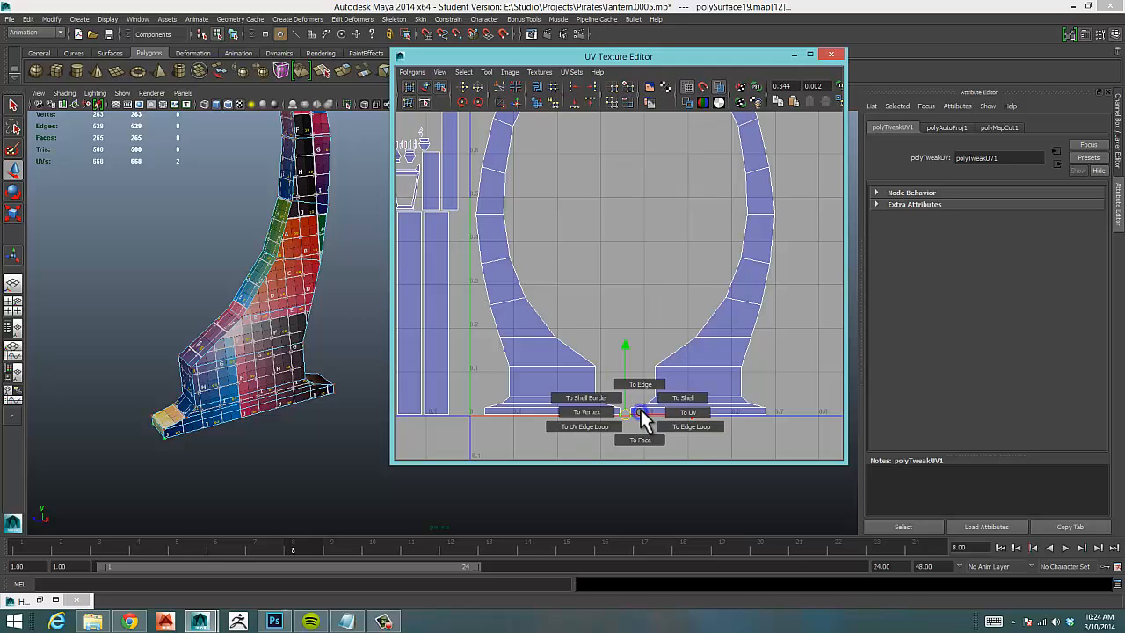
click(682, 398)
drag(622, 410, 675, 421)
alt+right_drag(711, 415, 571, 420)
alt+right_drag(674, 398, 658, 373)
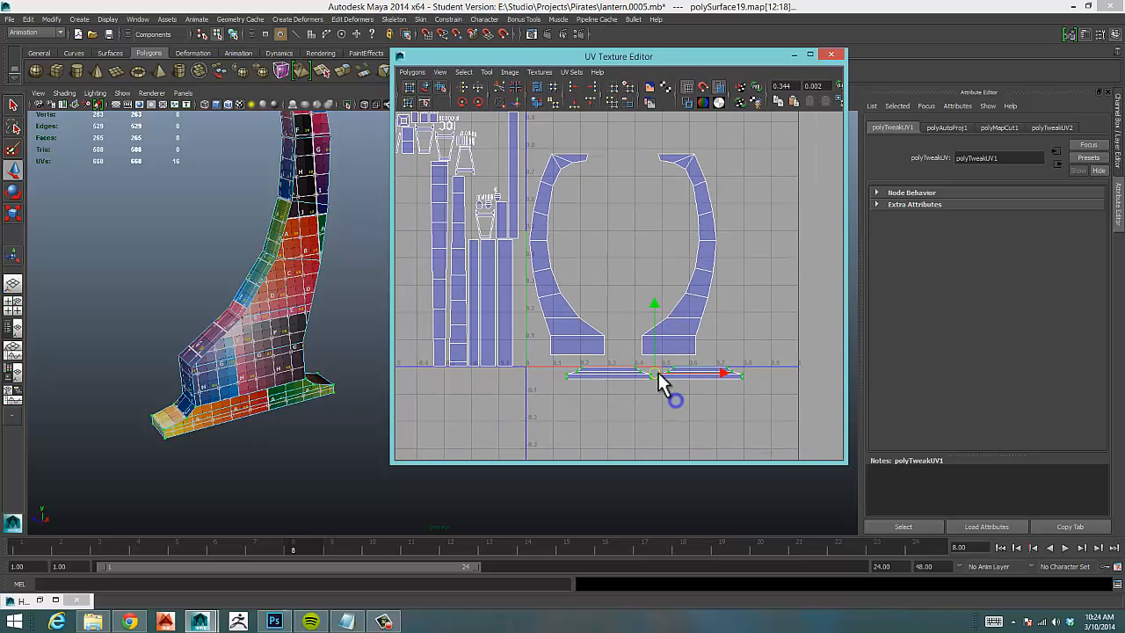
drag(654, 368, 649, 398)
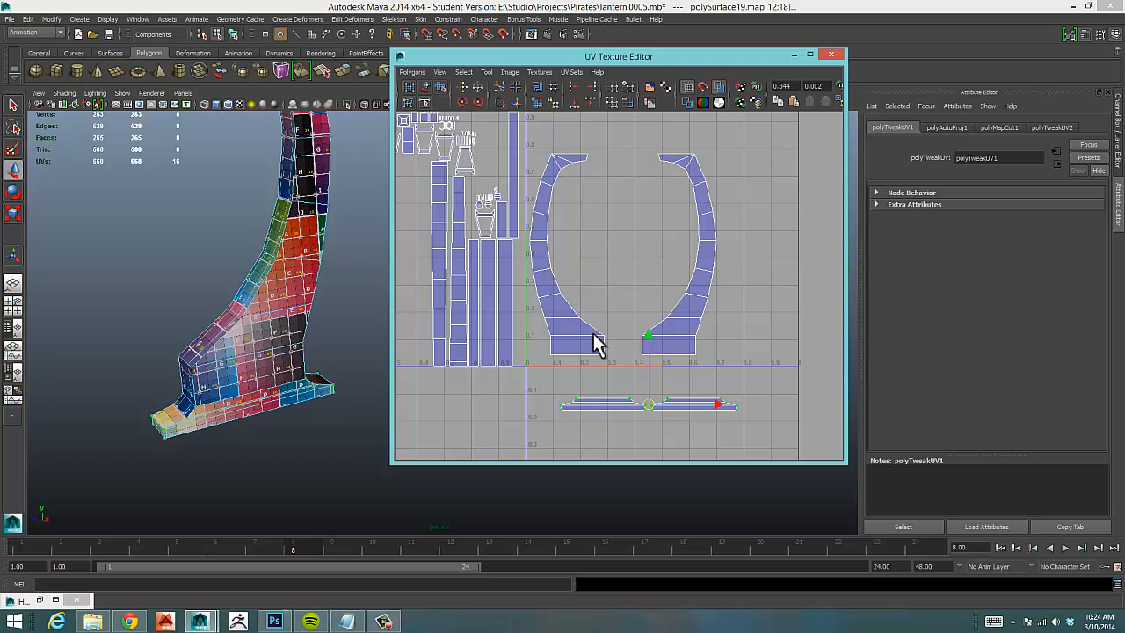
Select the whole first curved post shell and lower it so its base rests just above the bottom of the 0-to-1 square.
right_drag(593, 335, 630, 330)
drag(591, 318, 615, 356)
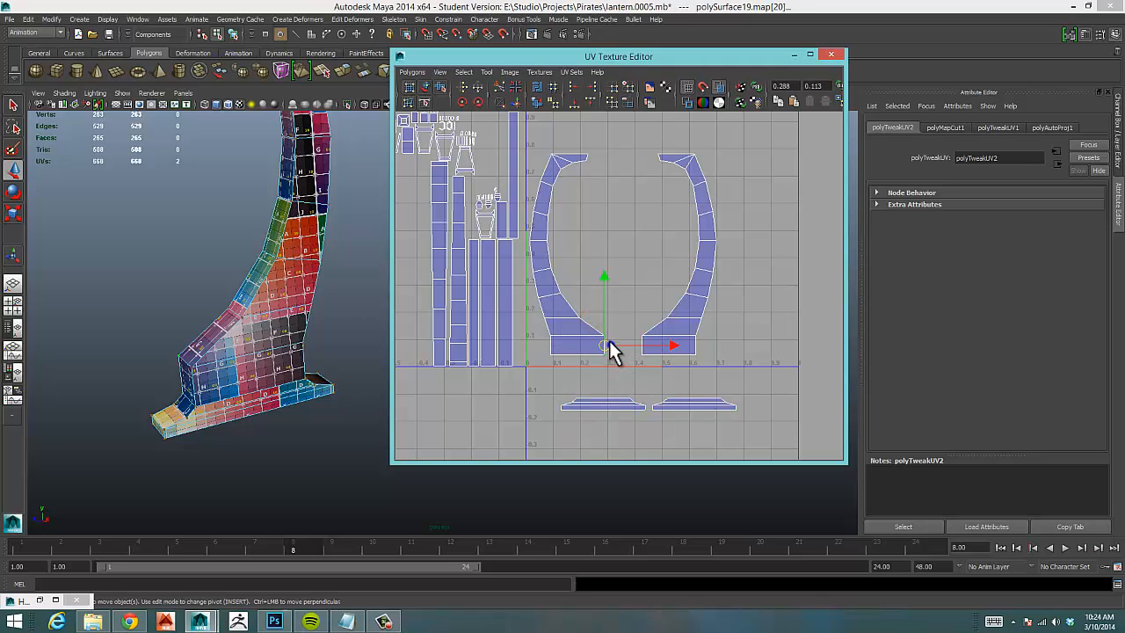
ctrl+right_drag(609, 340, 622, 332)
drag(567, 257, 565, 265)
Move the second curved post shell down level with the first and close beside it, then clear the selection.
drag(620, 315, 728, 360)
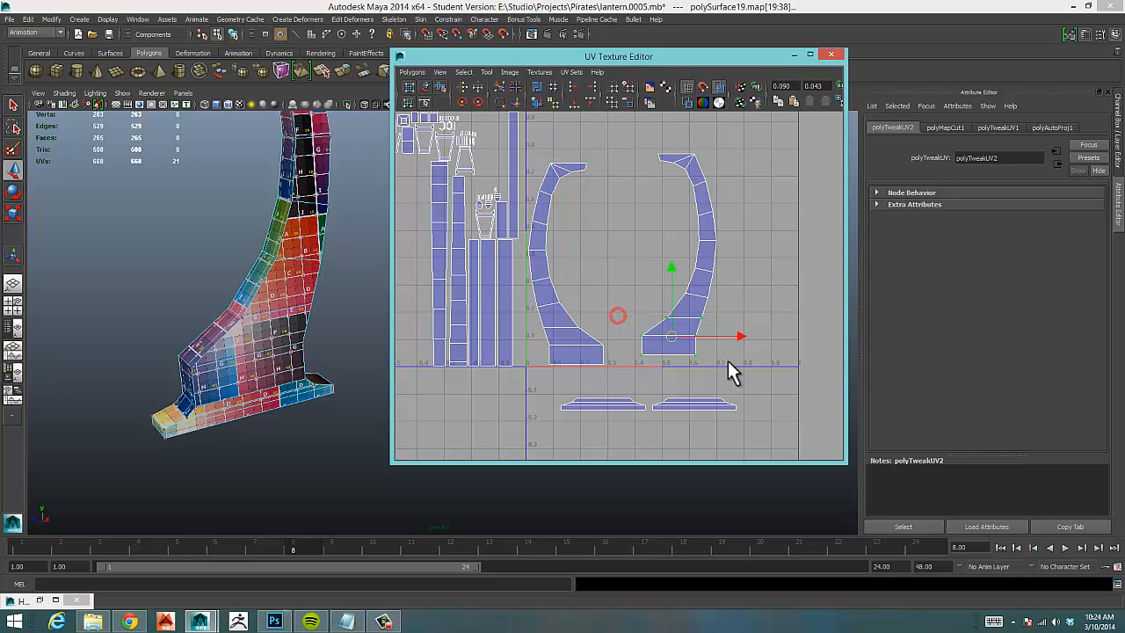
ctrl+right_drag(696, 342, 710, 329)
drag(669, 255, 643, 260)
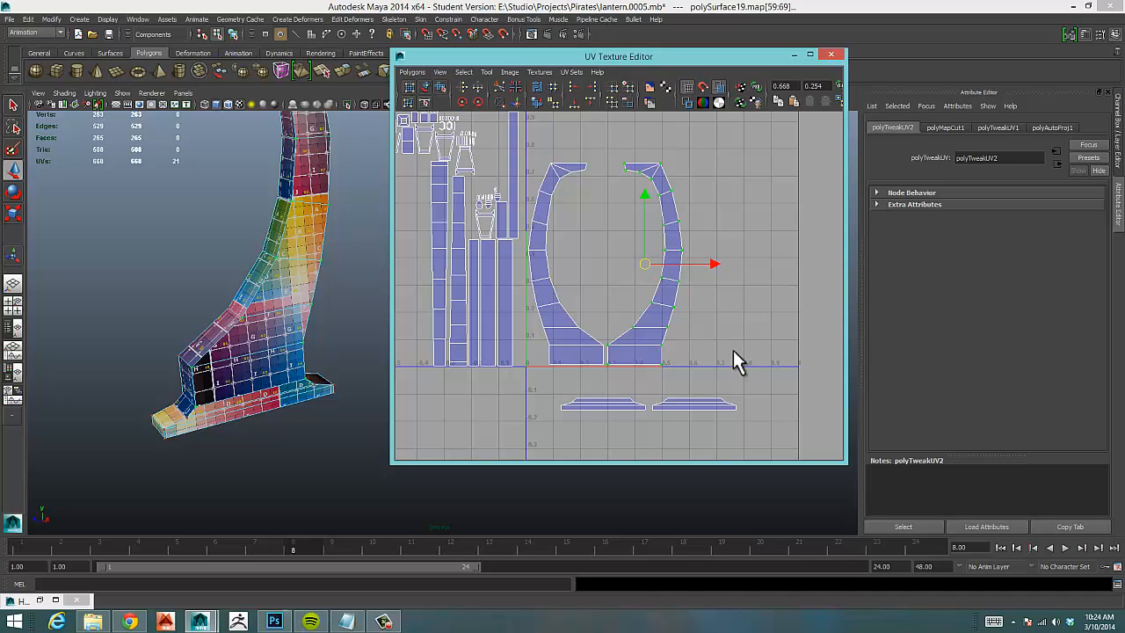
click(726, 303)
Examine the post on the model and the unplaced strip and lantern shells outside the 0-to-1 square.
mouse_move(718, 314)
alt+middle_down()
mouse_move(758, 336)
mouse_move(708, 323)
alt+middle_up()
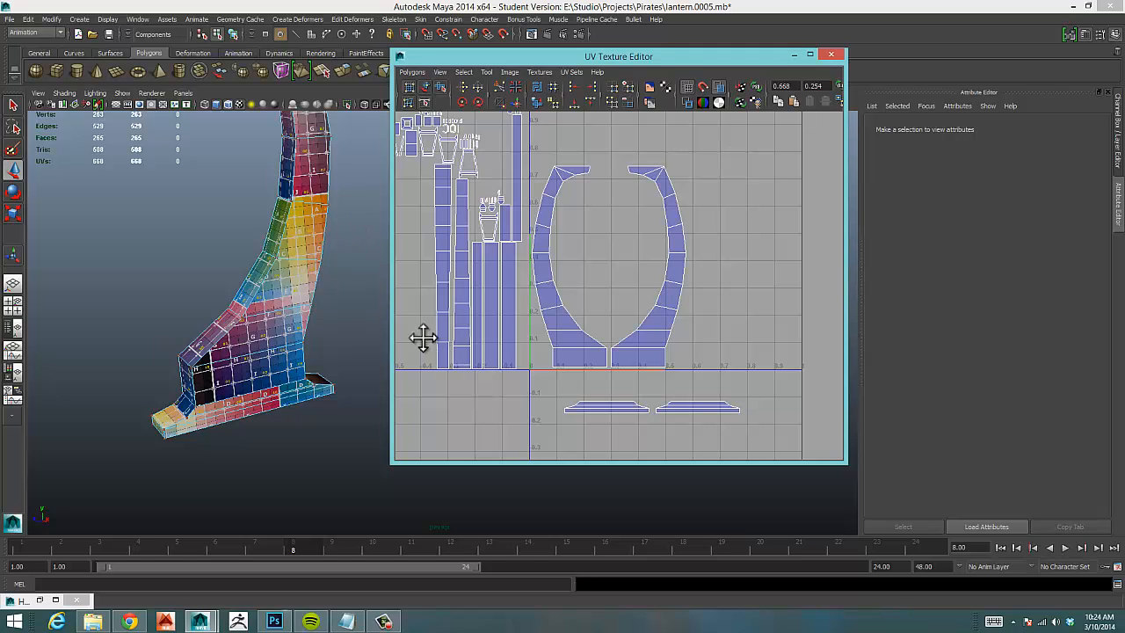
alt+middle_drag(423, 337, 474, 352)
alt+drag(296, 352, 223, 349)
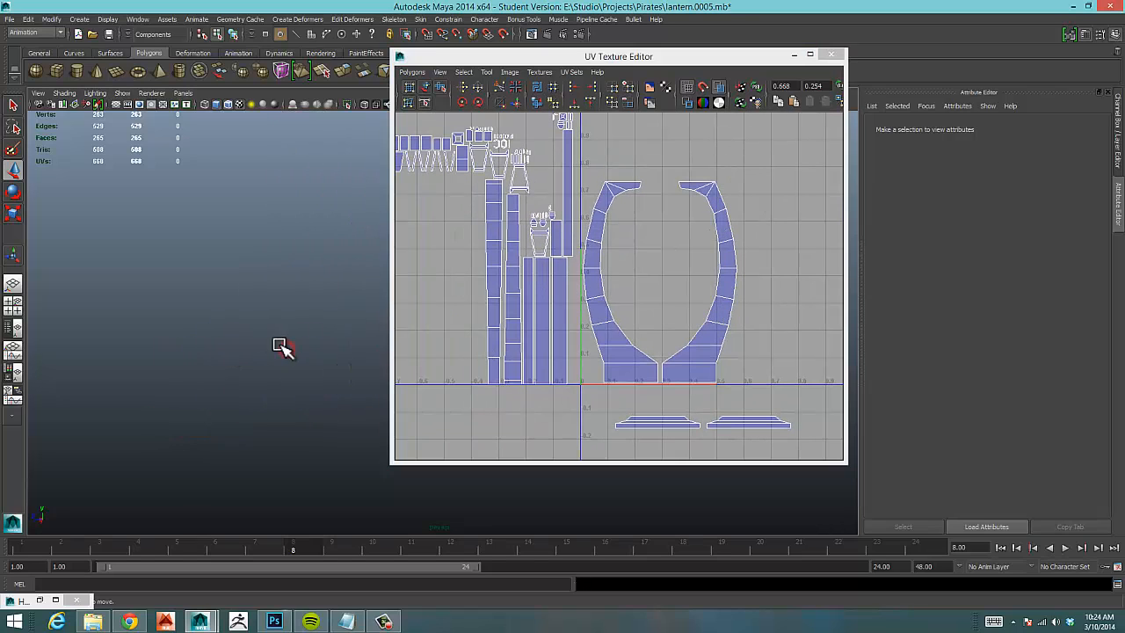
alt+drag(347, 352, 334, 327)
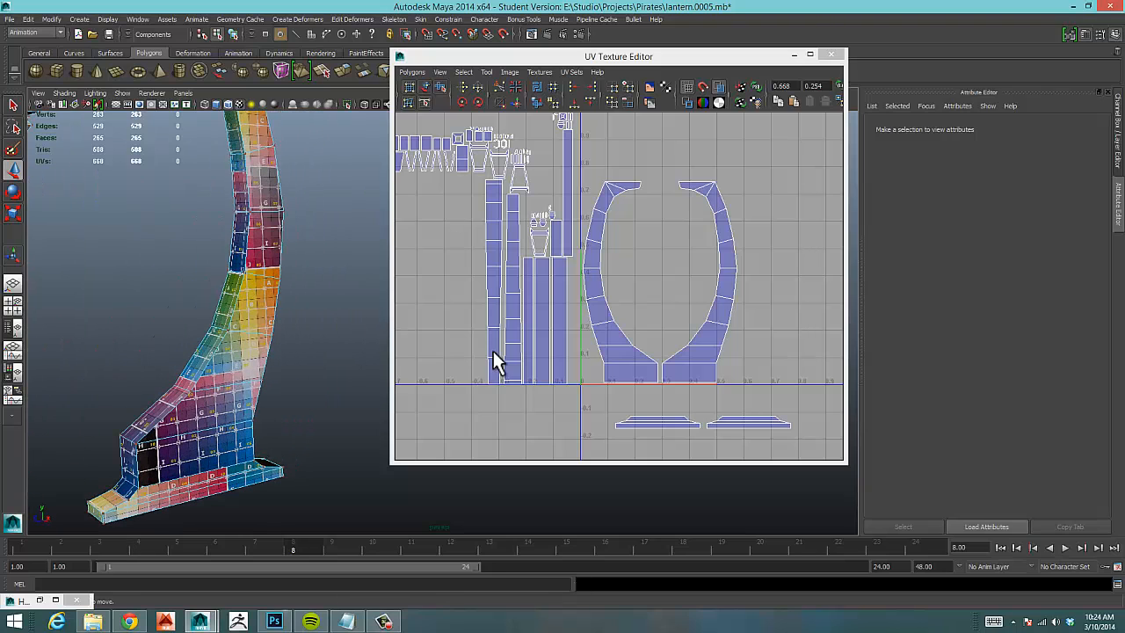
right_click(493, 352)
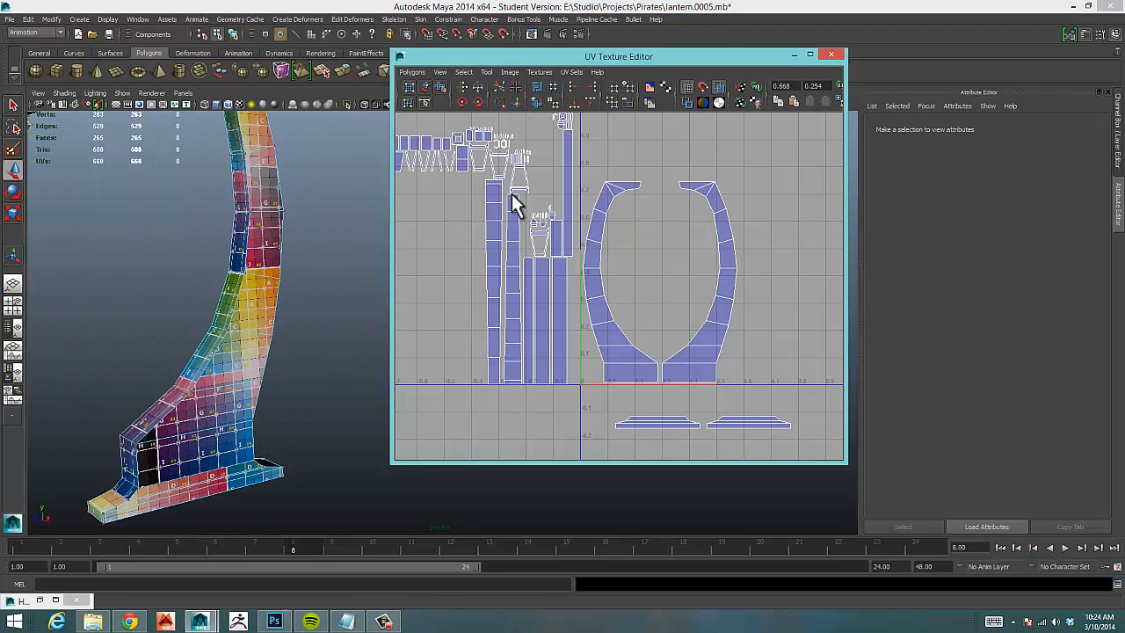
alt+middle_drag(468, 228, 583, 261)
scroll(582, 261, up, 1)
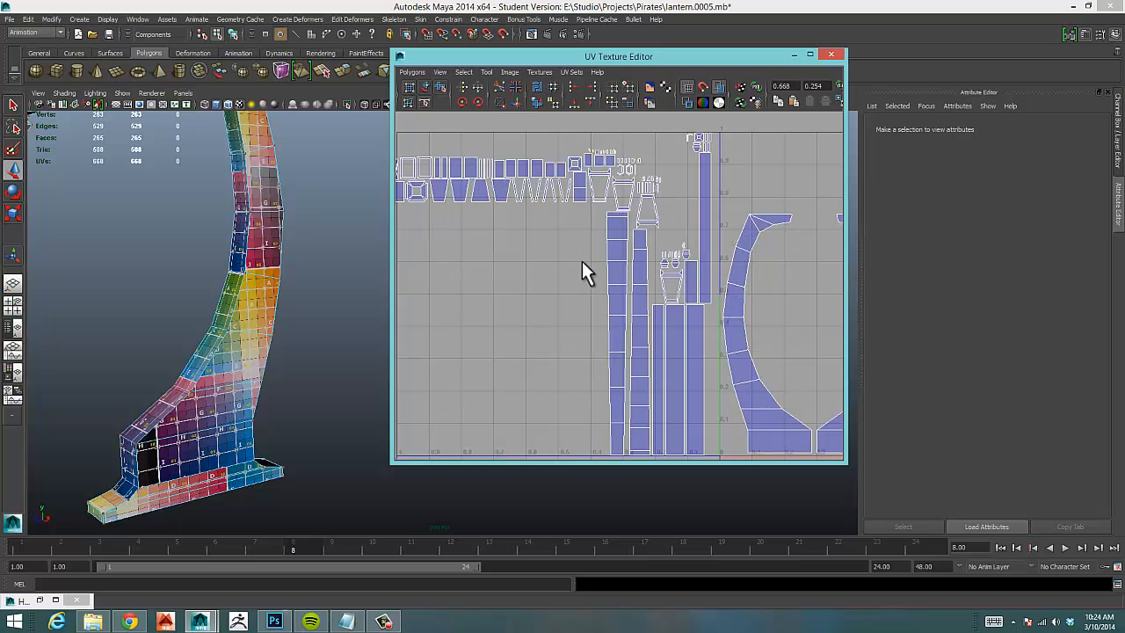
scroll(617, 274, down, 1)
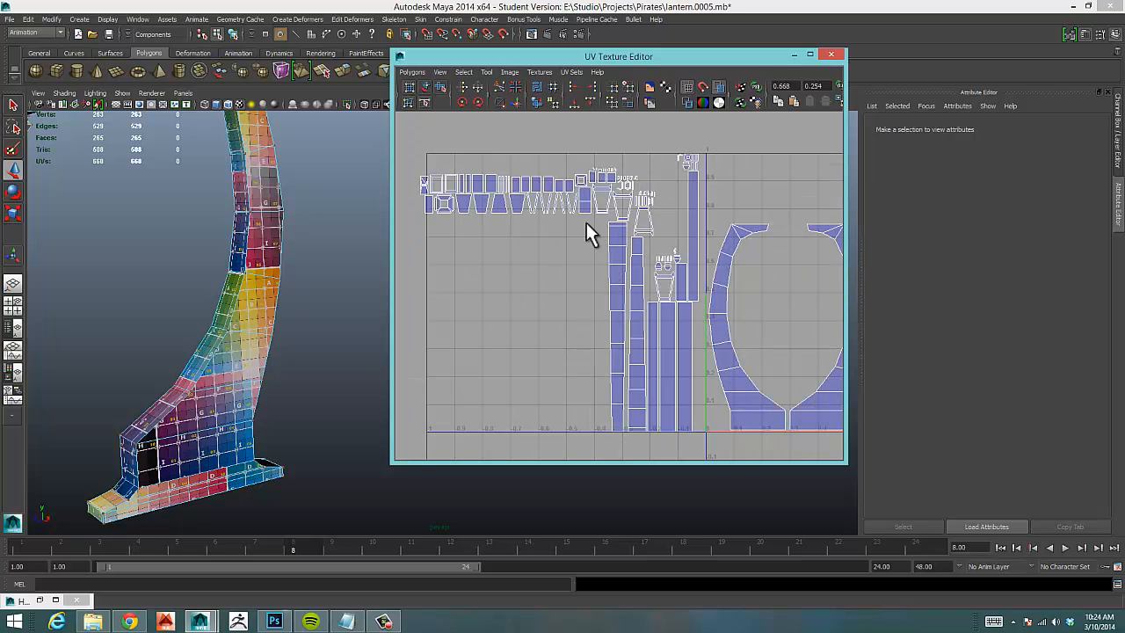
alt+middle_drag(574, 227, 518, 249)
scroll(706, 244, up, 1)
scroll(575, 306, up, 1)
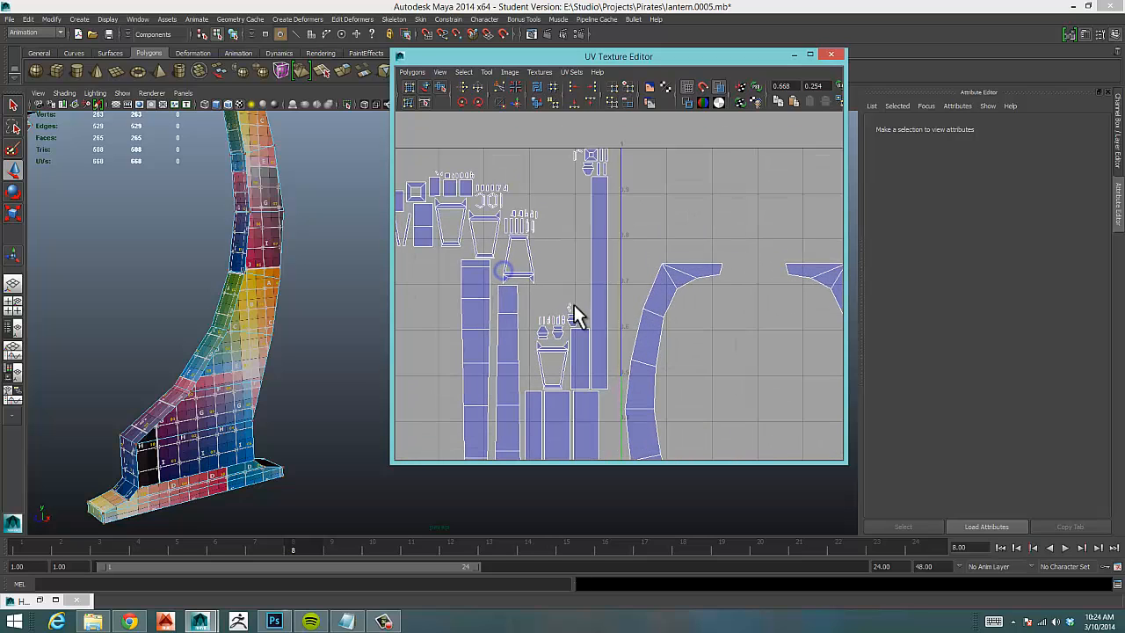
alt+middle_drag(488, 389, 547, 241)
scroll(616, 273, up, 1)
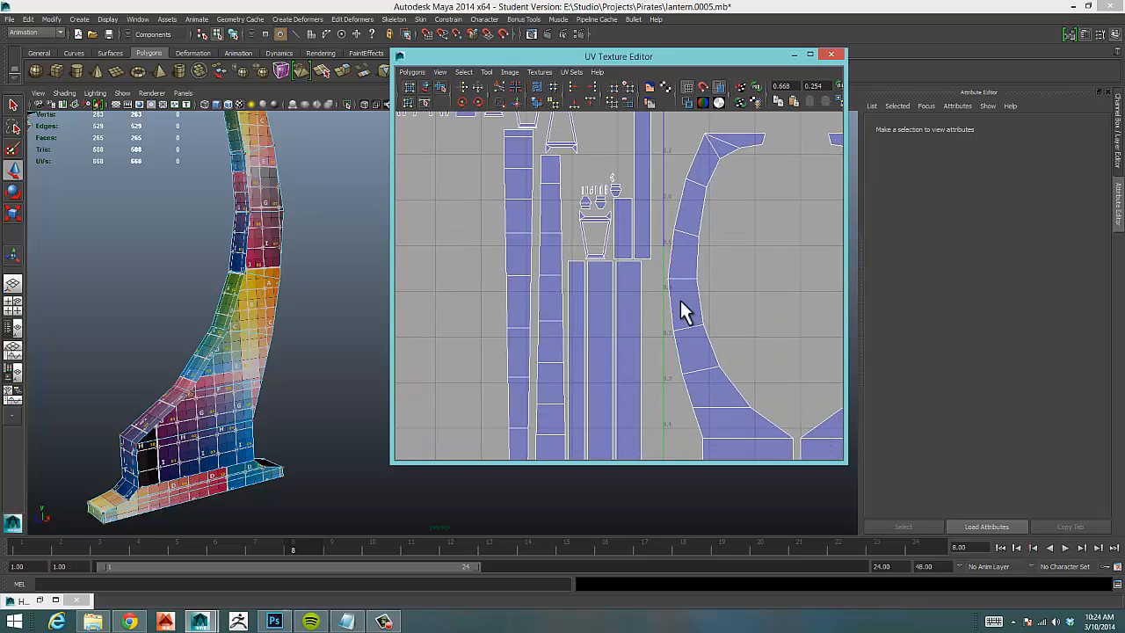
scroll(532, 317, down, 2)
alt+middle_drag(533, 316, 628, 229)
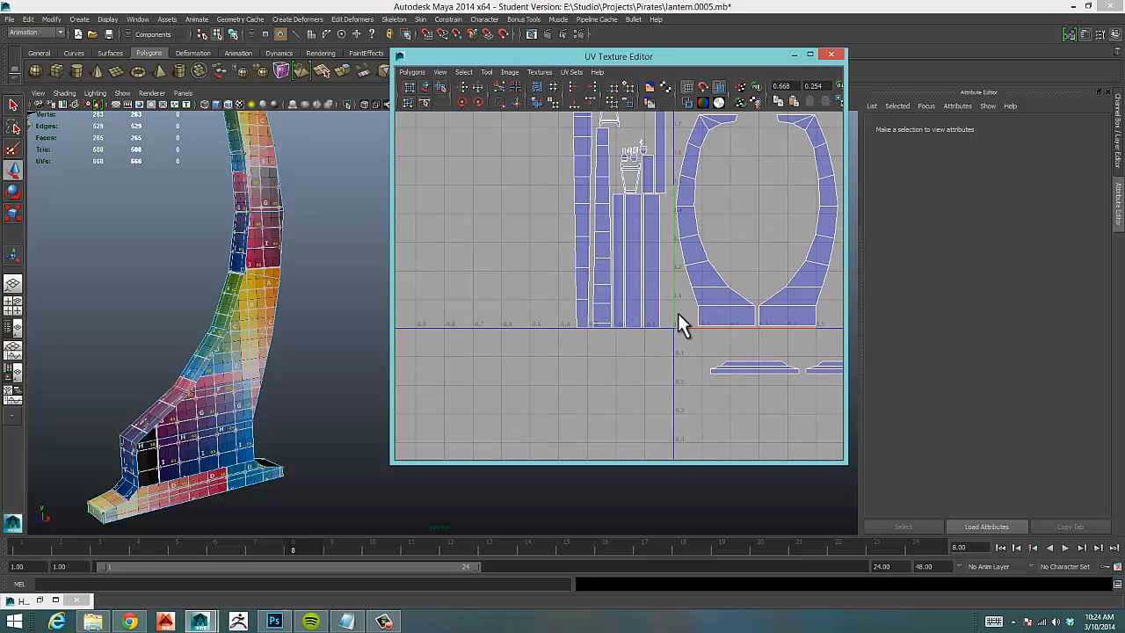
Select all UVs of the tall segmented strip shell farthest from the 0-to-1 square.
right_click(575, 324)
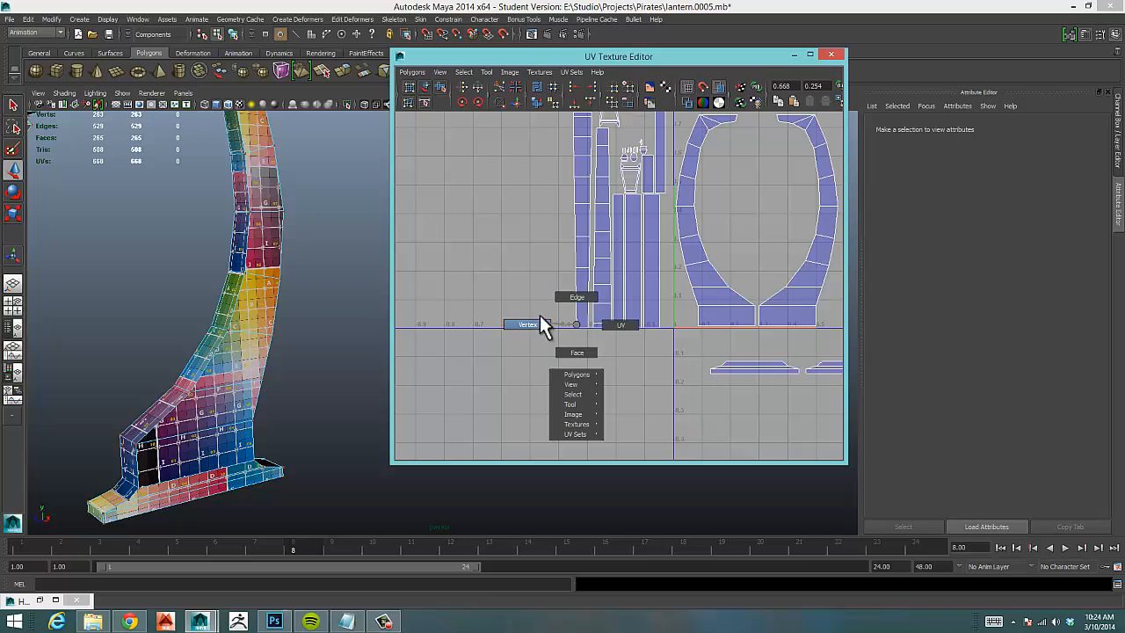
click(620, 324)
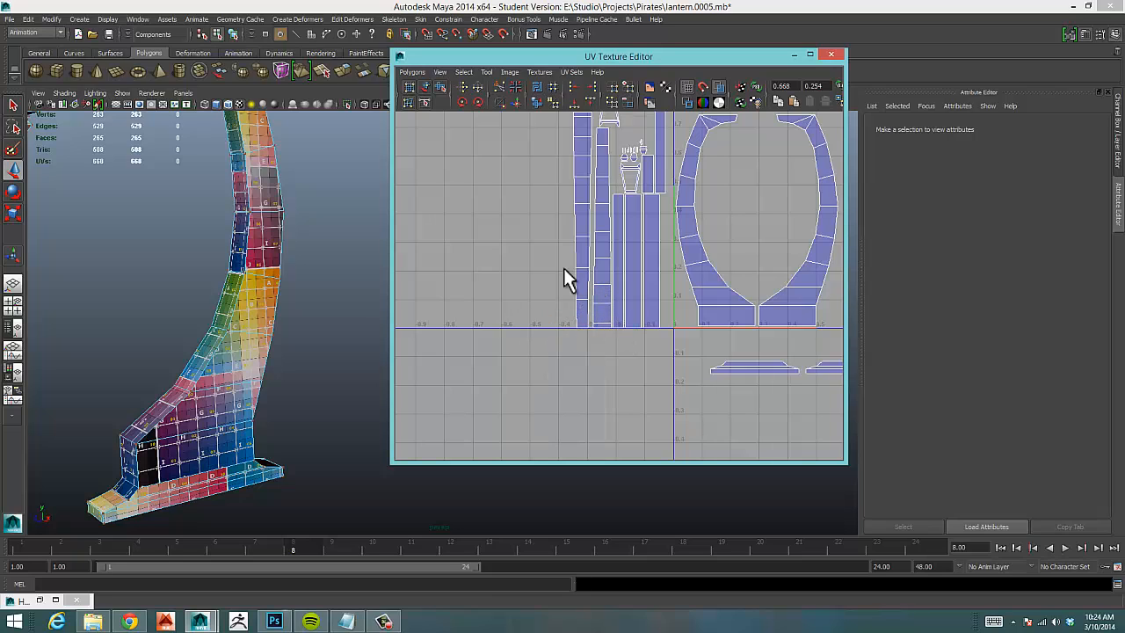
drag(581, 313, 584, 327)
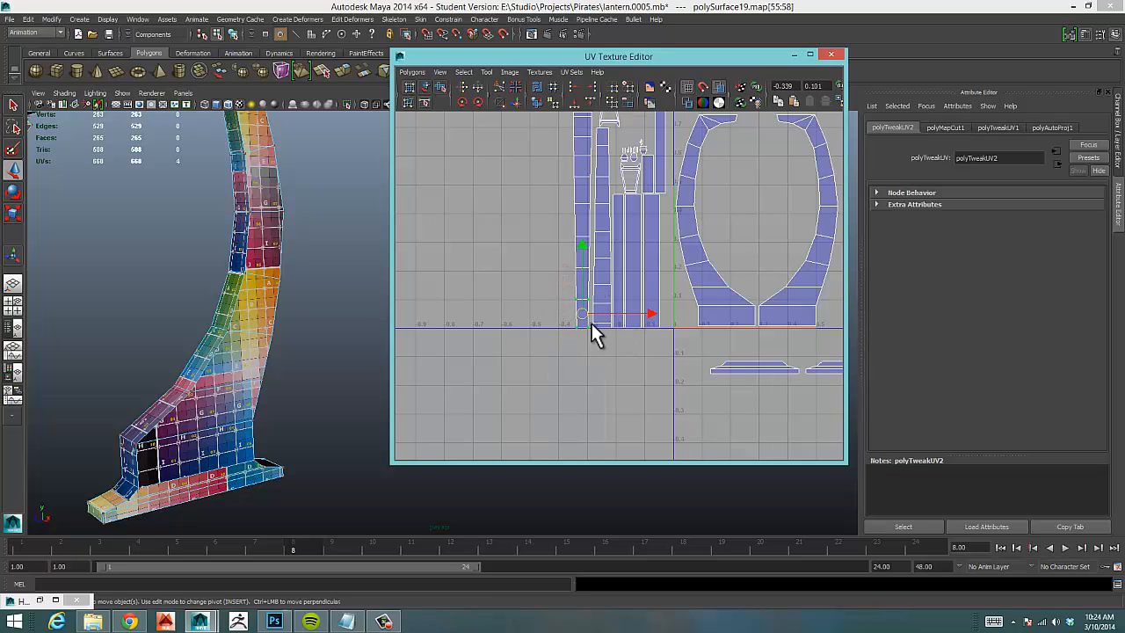
ctrl+right_drag(581, 310, 618, 308)
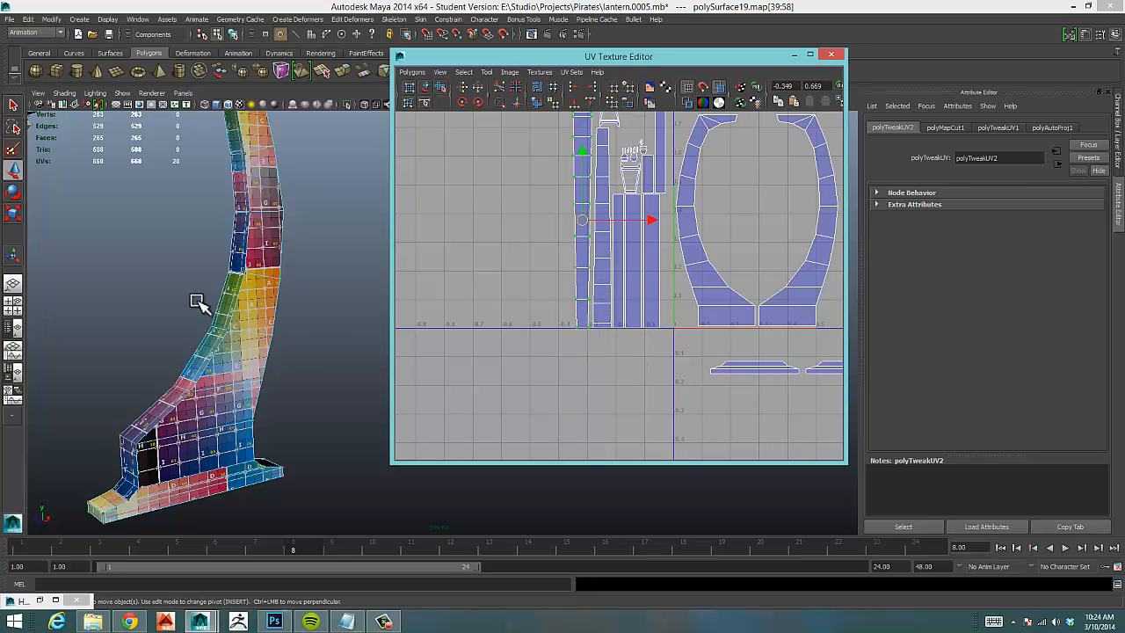
Inspect the post from several sides to find which faces the selected strip shell covers.
alt+drag(249, 315, 308, 310)
alt+middle_drag(217, 346, 501, 307)
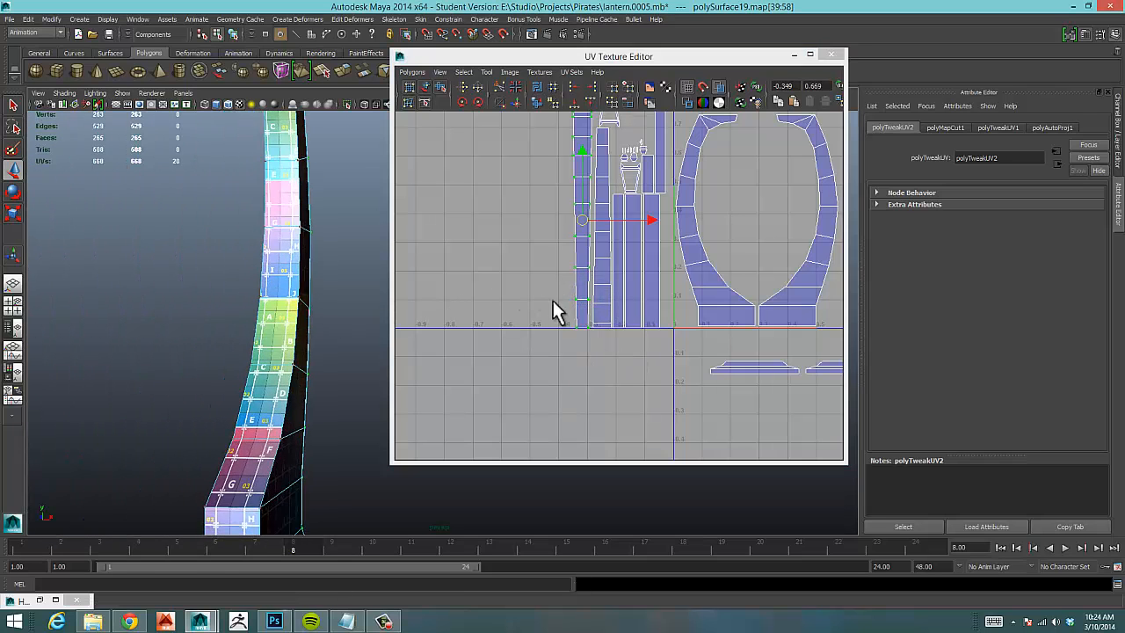
scroll(300, 341, up, 2)
alt+drag(301, 341, 188, 337)
alt+middle_drag(186, 336, 66, 299)
alt+drag(273, 315, 271, 352)
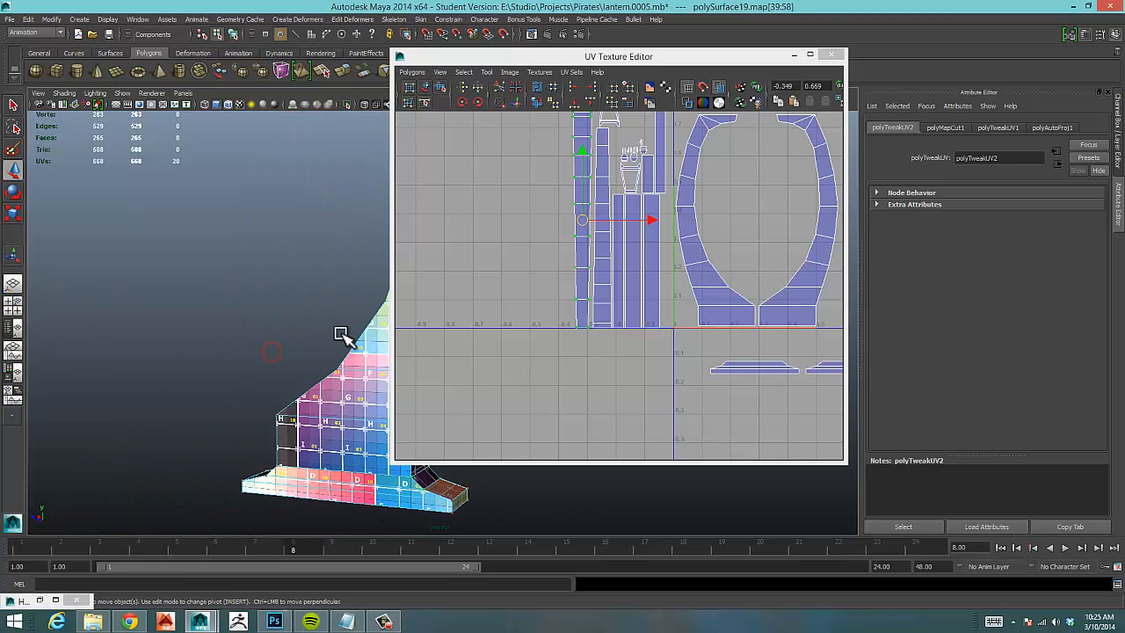
scroll(341, 334, down, 3)
alt+middle_drag(316, 338, 329, 414)
alt+drag(329, 414, 375, 420)
click(555, 61)
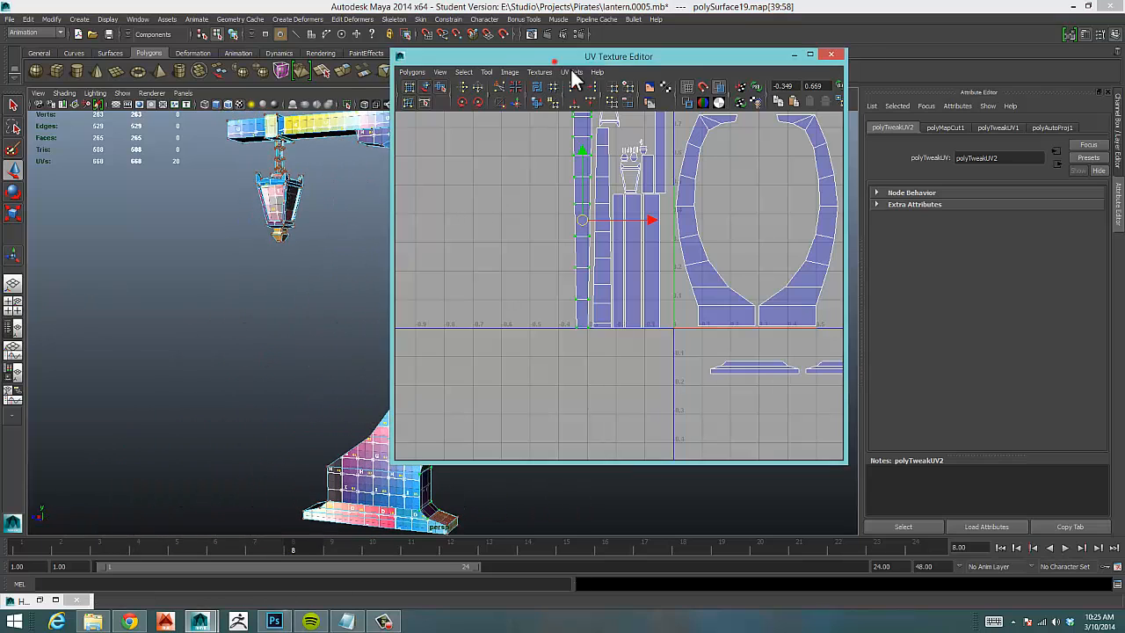
Move the selected segmented strip shell into the 0-to-1 square, just beyond the second curved post shell and level with its base.
drag(574, 58, 768, 70)
alt+drag(352, 352, 455, 475)
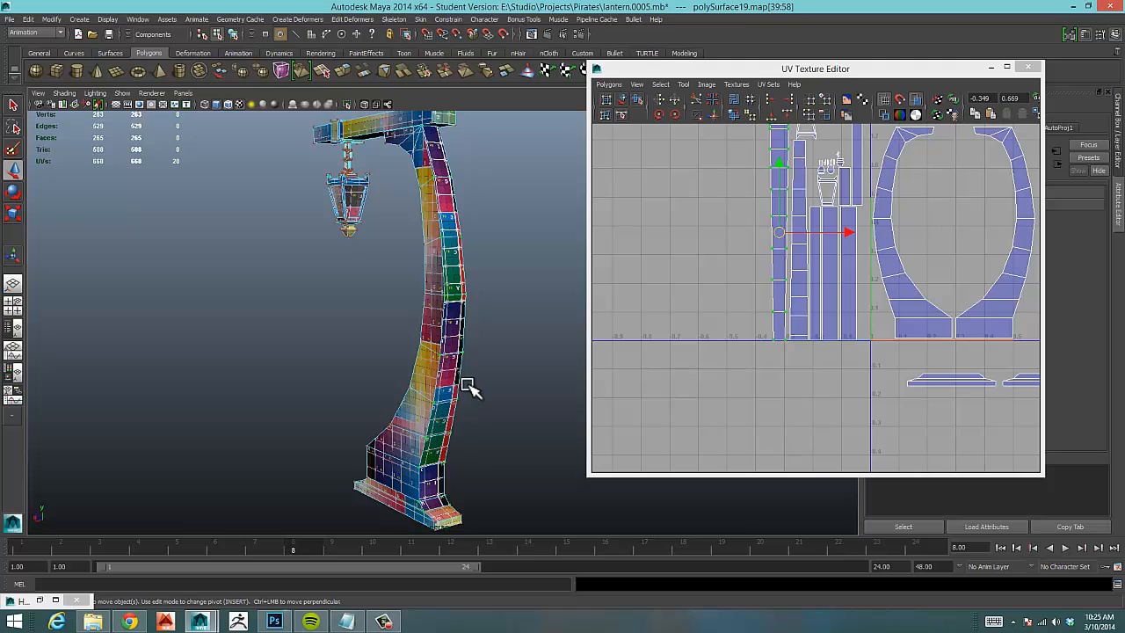
alt+middle_drag(466, 385, 373, 358)
drag(780, 235, 763, 314)
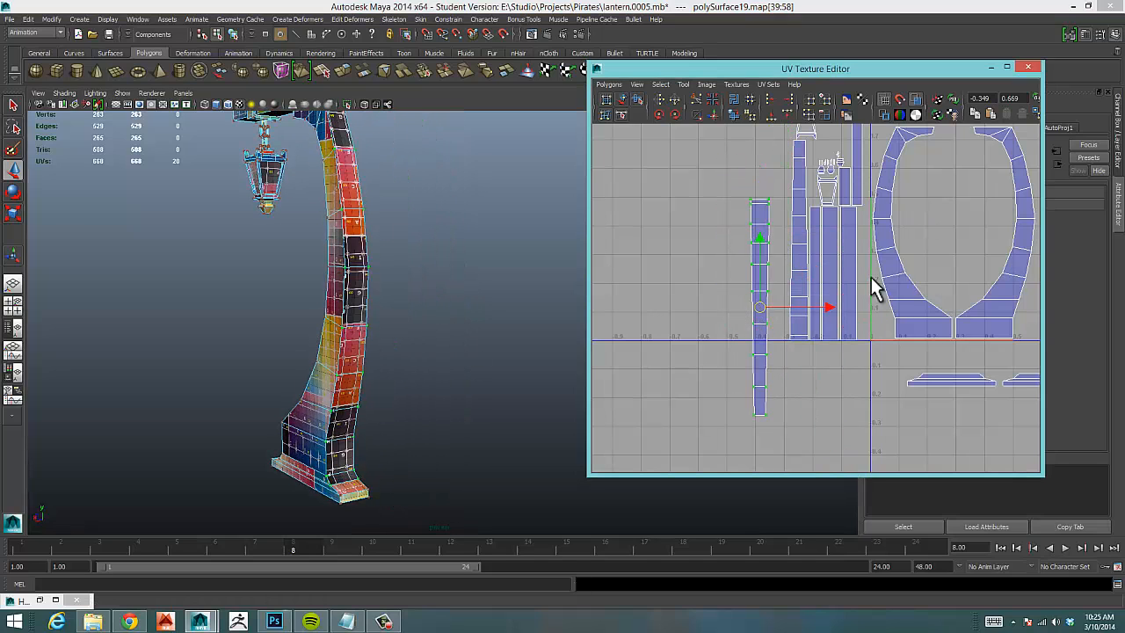
alt+right_drag(871, 278, 925, 272)
alt+middle_drag(925, 272, 841, 311)
alt+right_drag(906, 308, 768, 307)
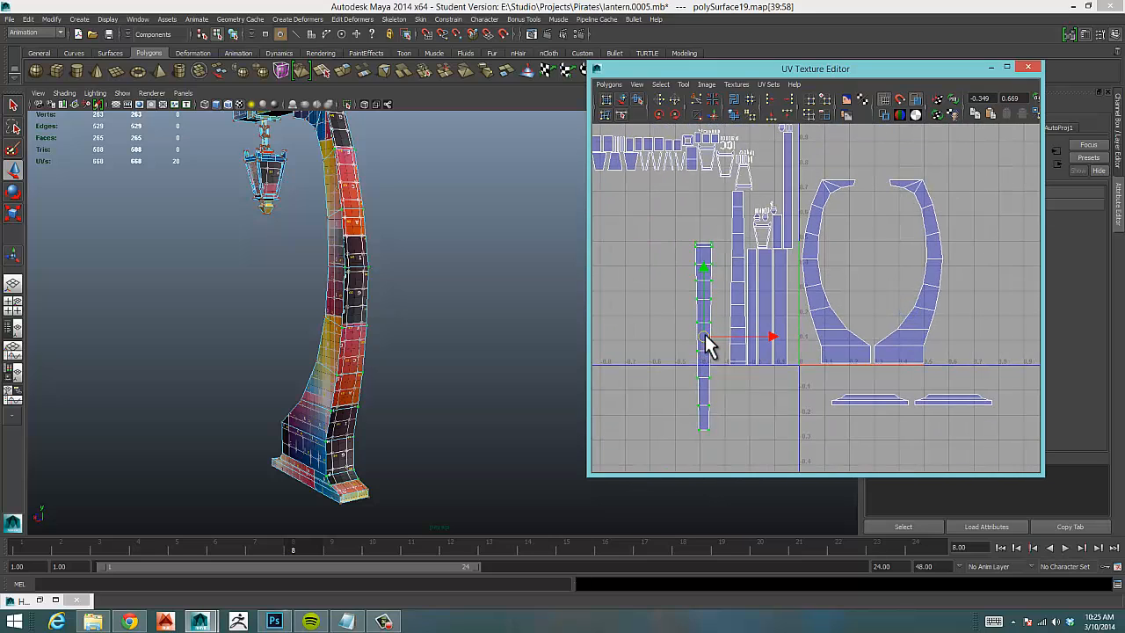
drag(706, 336, 953, 266)
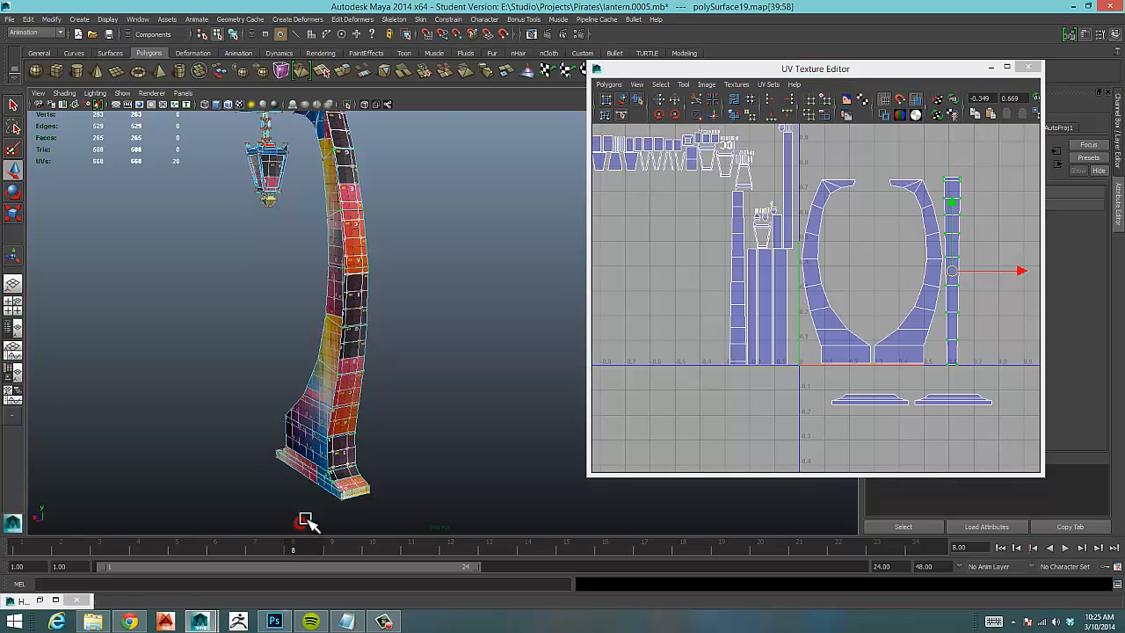
alt+drag(304, 520, 344, 489)
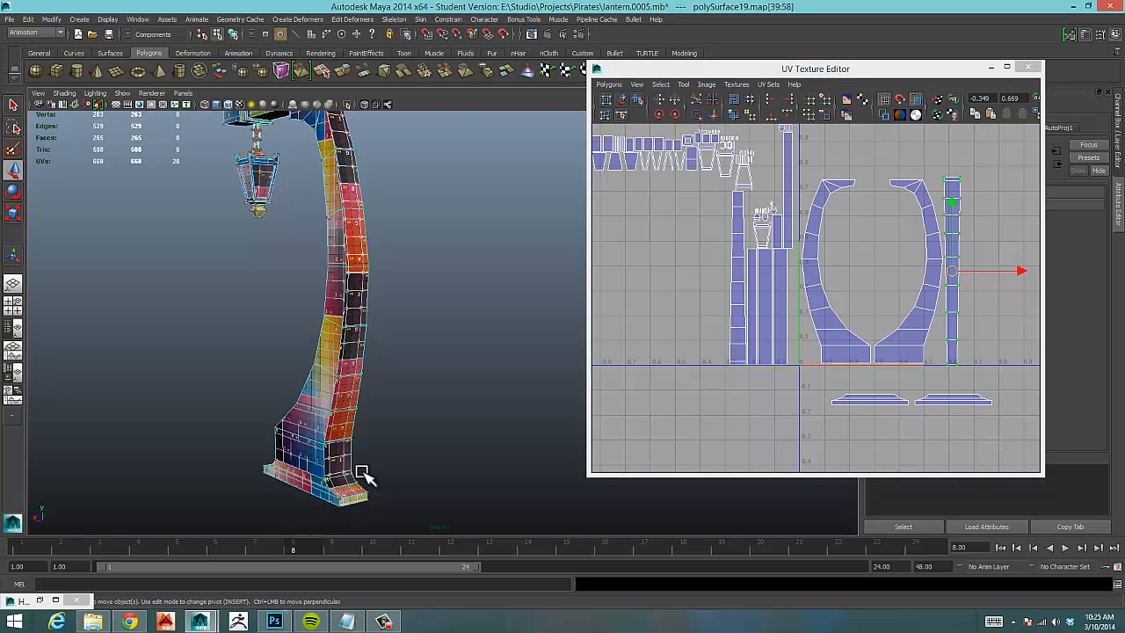
alt+drag(384, 428, 301, 479)
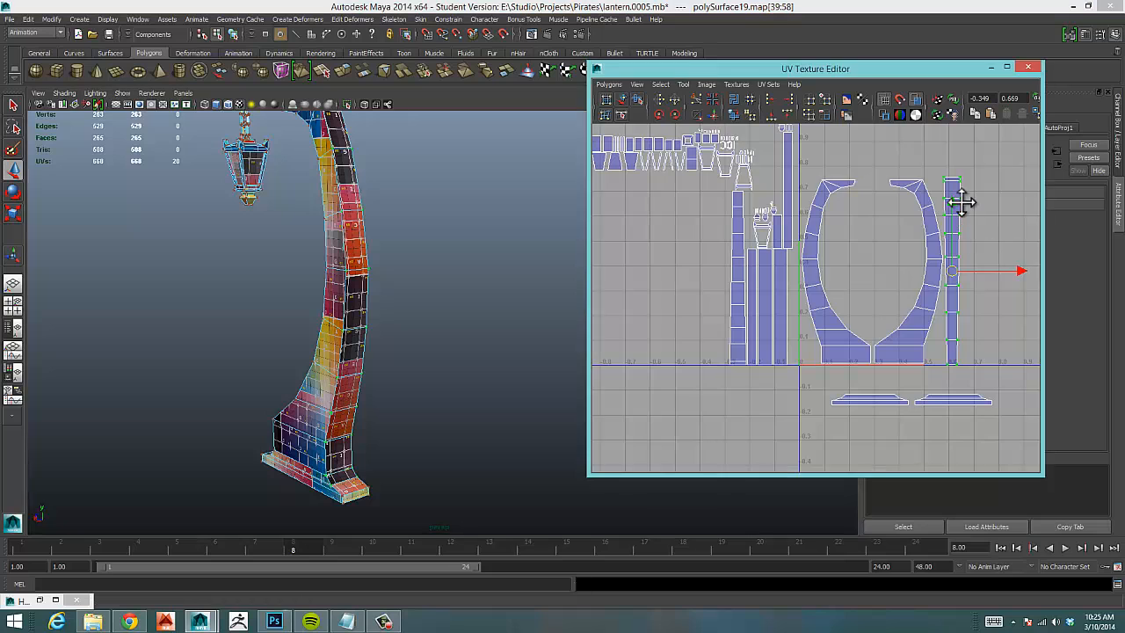
Cut the UVs along the cross edge just below the upper end of the placed strip shell.
alt+middle_drag(962, 201, 862, 266)
alt+right_drag(861, 266, 1029, 266)
mouse_move(857, 239)
right_down()
mouse_move(856, 211)
mouse_move(855, 230)
right_up()
click(861, 258)
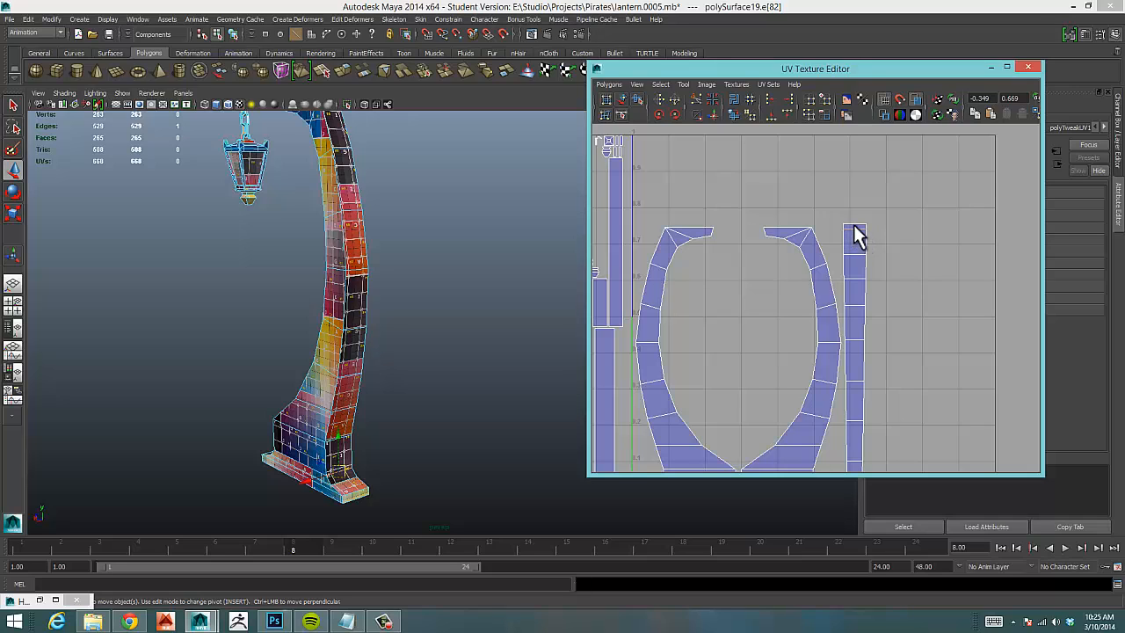
right_drag(857, 236, 870, 213)
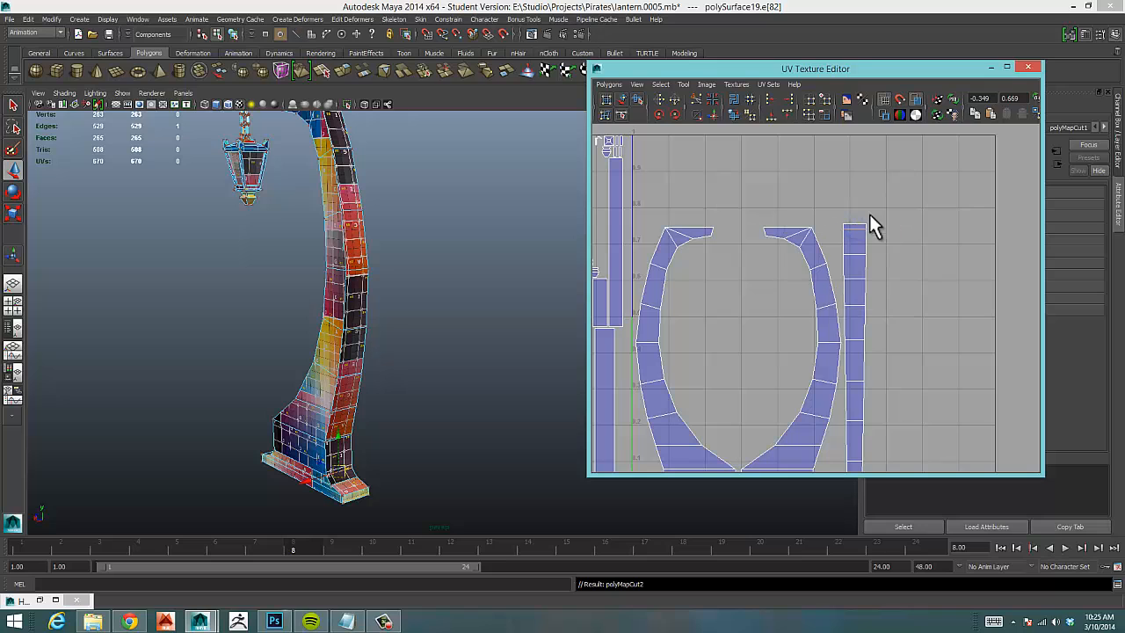
Select the cut-off end piece as a shell and move it below the square, just above the second base trim shell.
drag(871, 223, 871, 224)
ctrl+right_drag(872, 230, 899, 216)
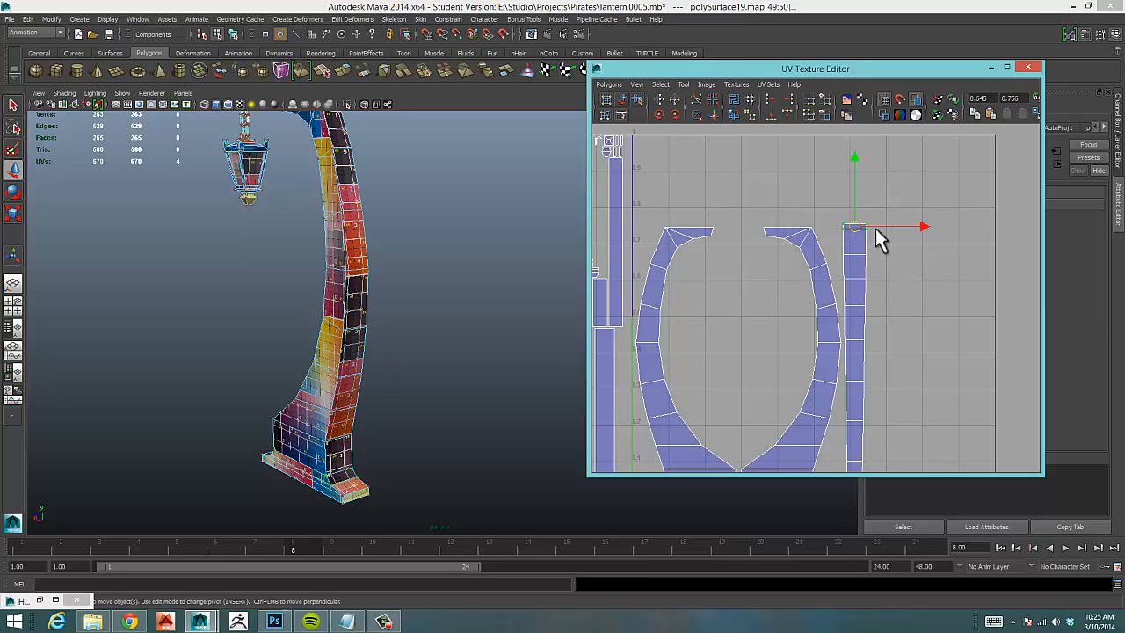
drag(850, 226, 892, 375)
alt+middle_drag(789, 418, 720, 188)
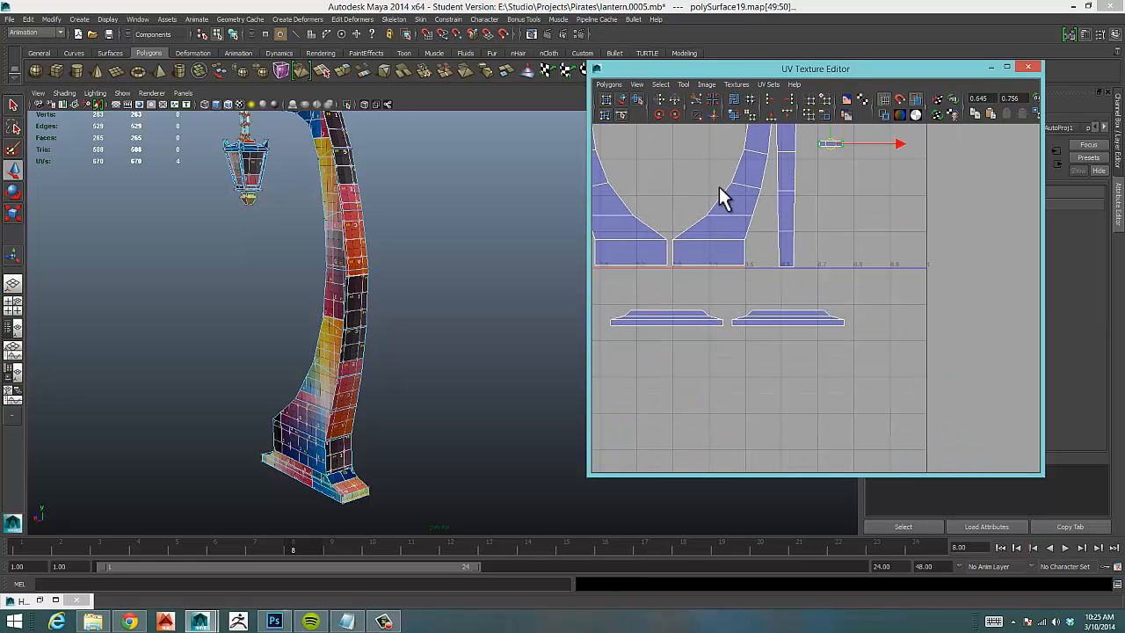
alt+right_drag(854, 226, 820, 171)
middle_drag(835, 213, 810, 308)
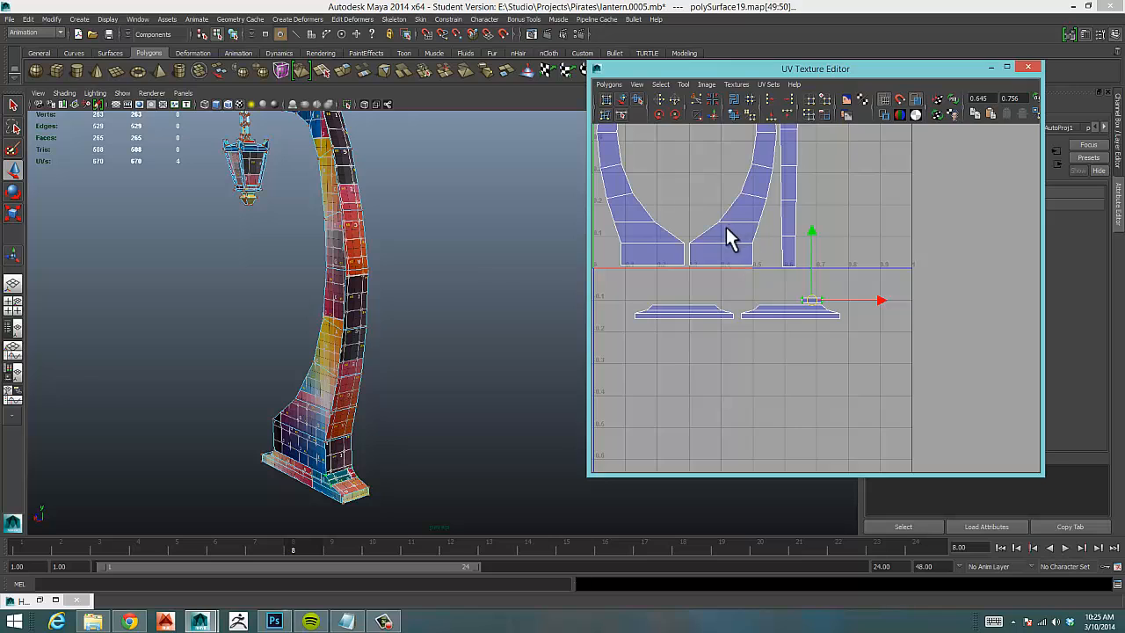
Select the other tall segmented strip shell outside the square and place it inside, beside the first strip shell.
alt+middle_drag(726, 227, 716, 347)
alt+right_drag(881, 307, 729, 300)
alt+middle_drag(785, 296, 929, 253)
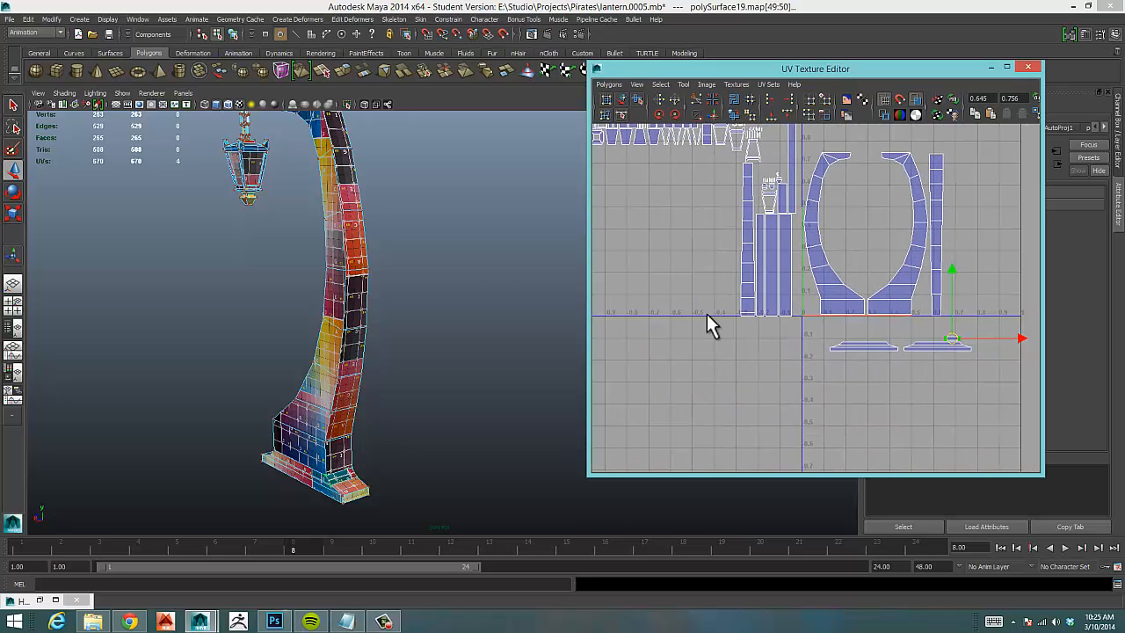
click(738, 318)
ctrl+right_click(749, 315)
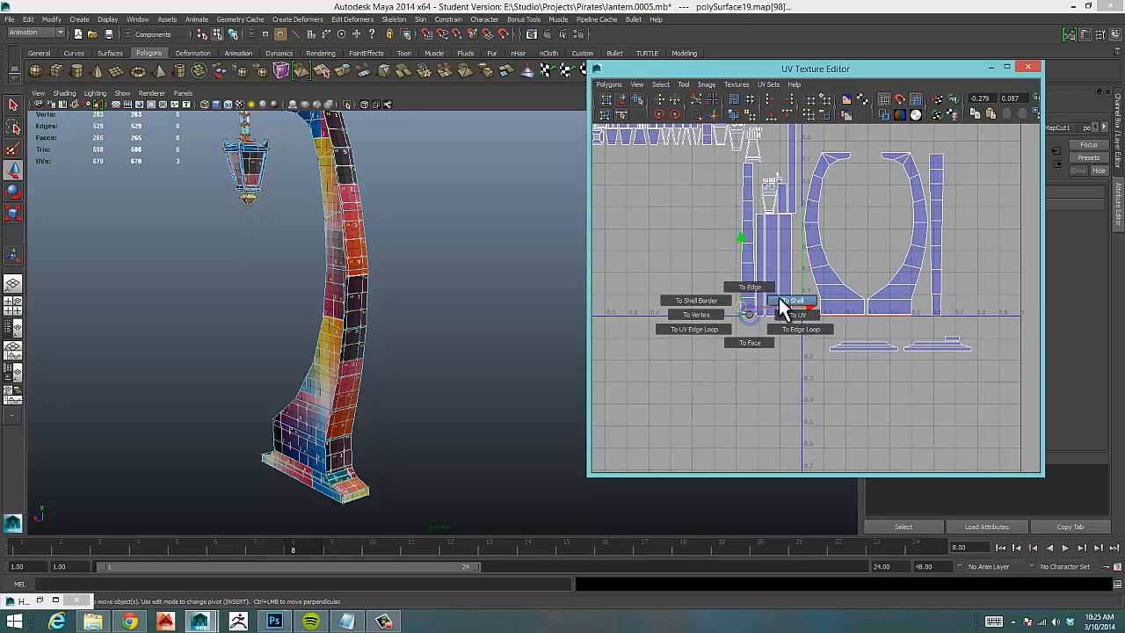
click(779, 300)
alt+drag(336, 305, 498, 301)
drag(742, 239, 811, 244)
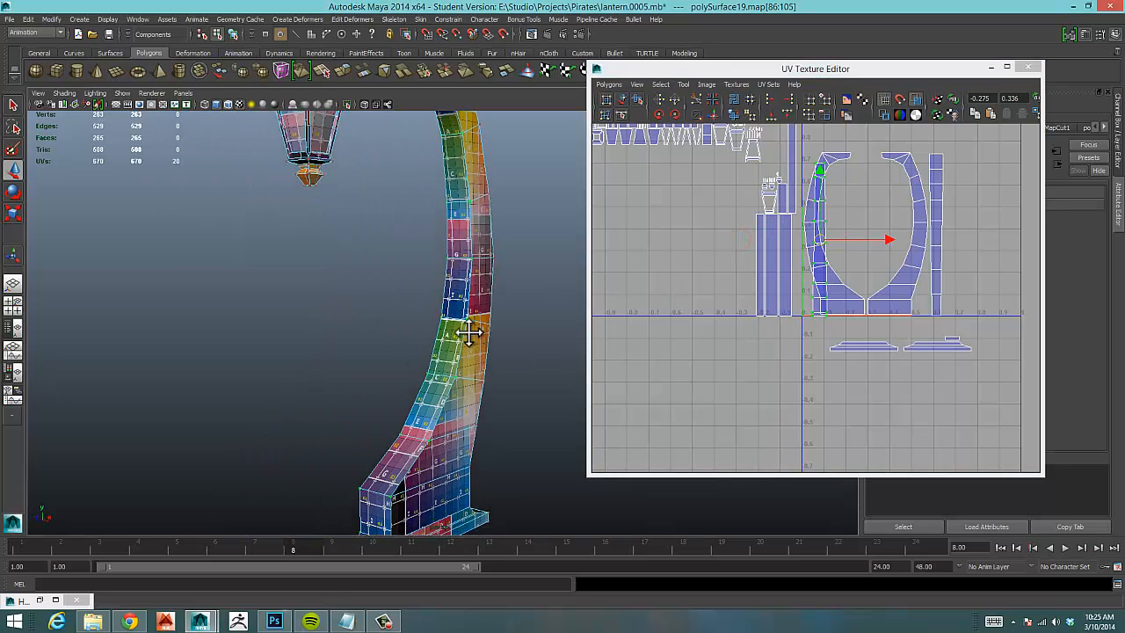
alt+drag(469, 329, 712, 280)
drag(827, 246, 955, 230)
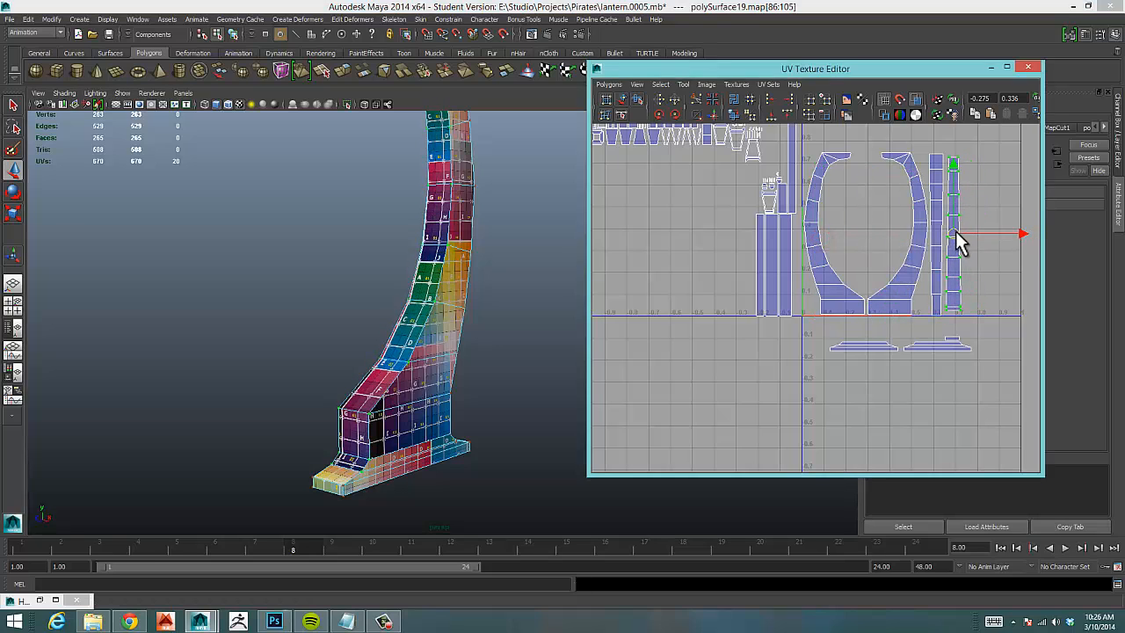
Cut the UVs along the cross edge just above the lower end of the second strip shell.
alt+right_drag(902, 269, 980, 275)
alt+middle_drag(980, 275, 703, 295)
alt+right_drag(707, 296, 829, 302)
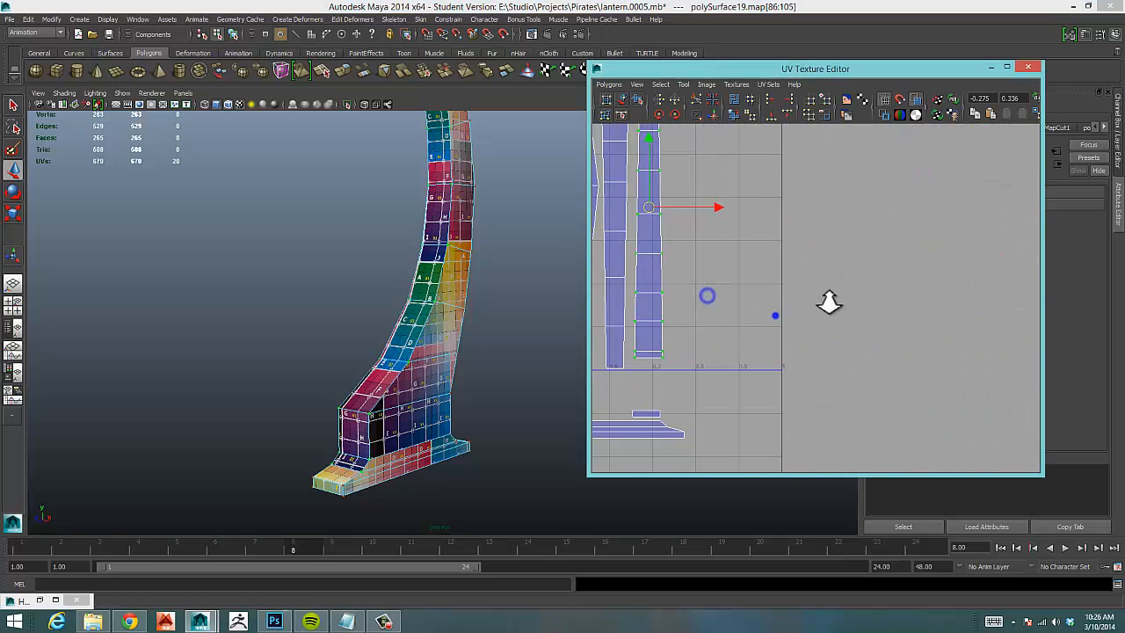
alt+middle_drag(776, 315, 873, 296)
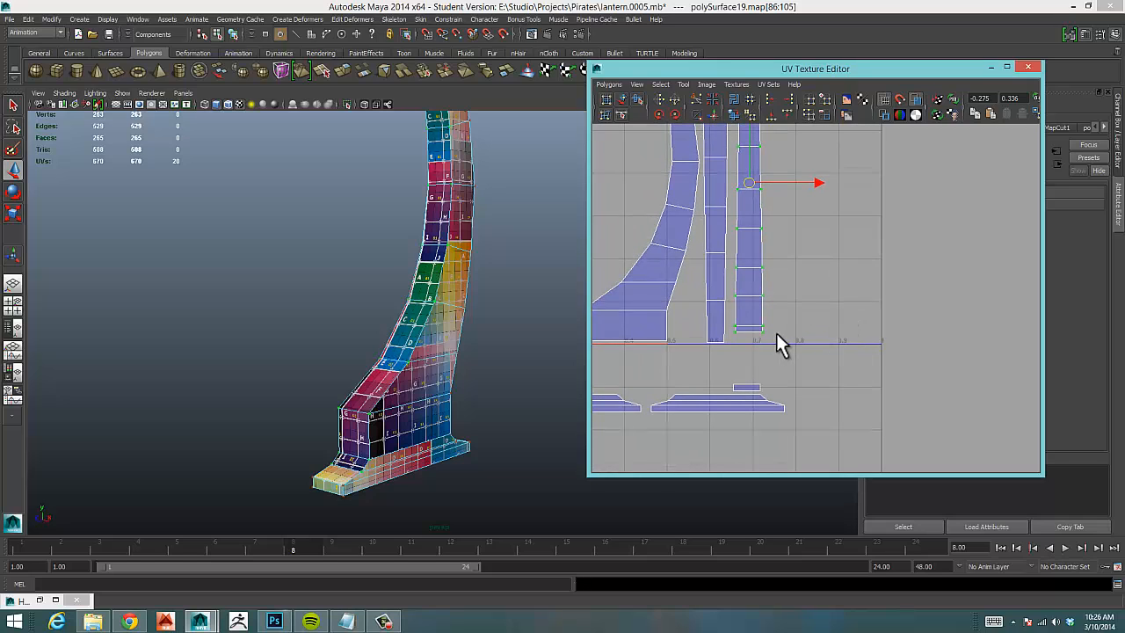
right_drag(749, 331, 803, 326)
click(749, 326)
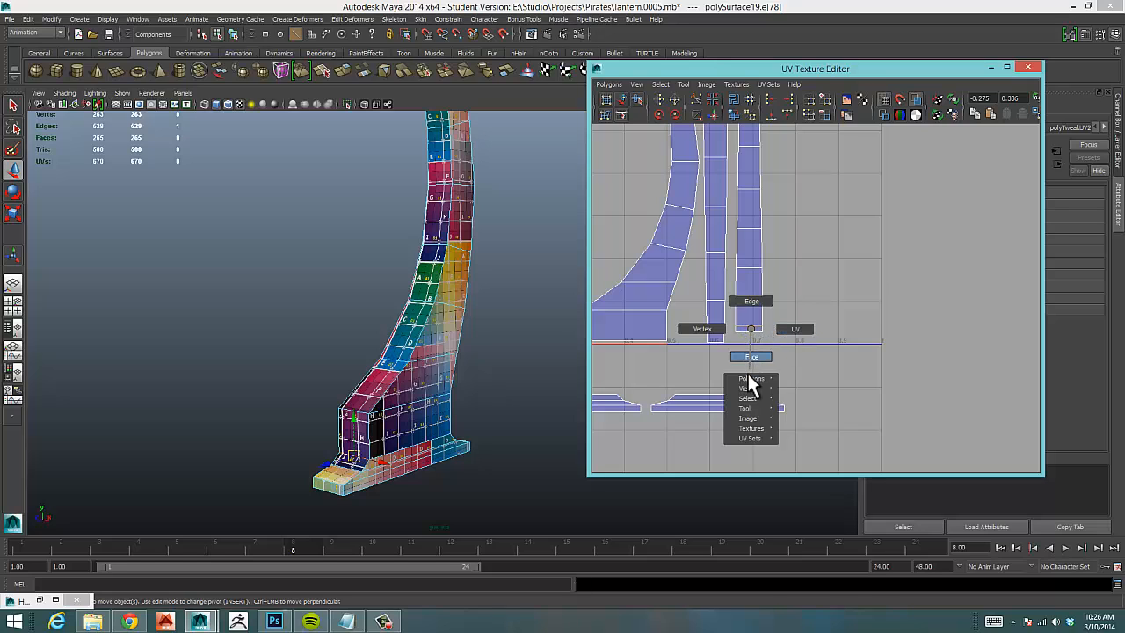
right_drag(747, 371, 838, 556)
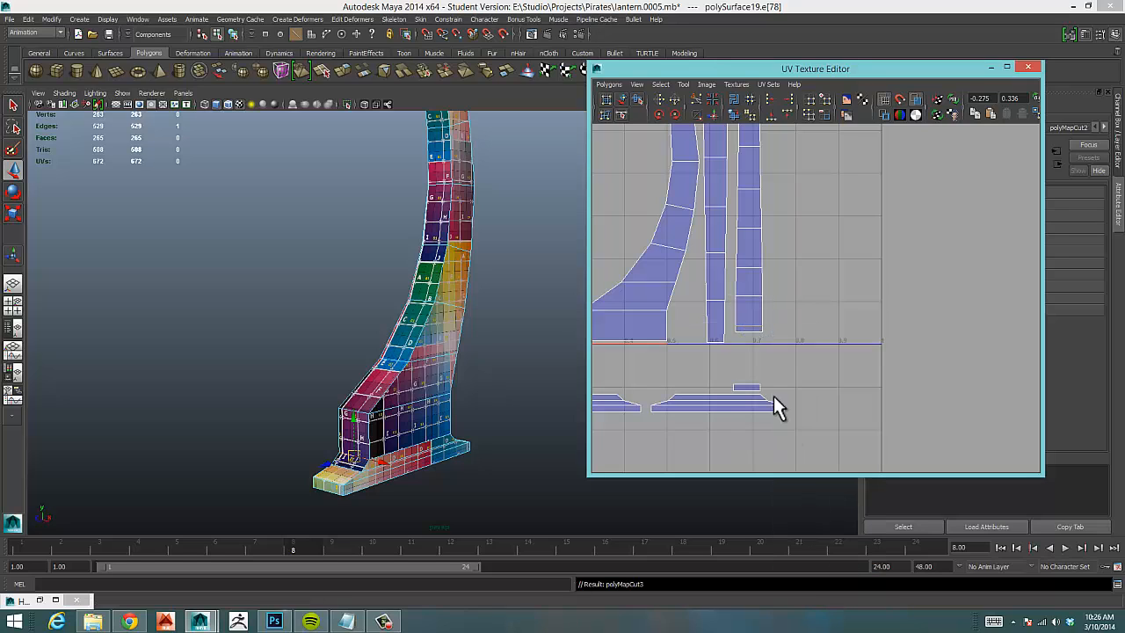
Move the second cut-off end piece below the square beside the first one, and select all UVs of the remaining second strip.
mouse_move(752, 329)
right_down()
mouse_move(783, 325)
mouse_move(758, 336)
right_up()
click(755, 331)
drag(751, 334, 715, 393)
alt+middle_drag(807, 299, 816, 386)
alt+right_drag(891, 326, 778, 326)
alt+right_drag(847, 314, 785, 317)
alt+middle_drag(789, 314, 839, 275)
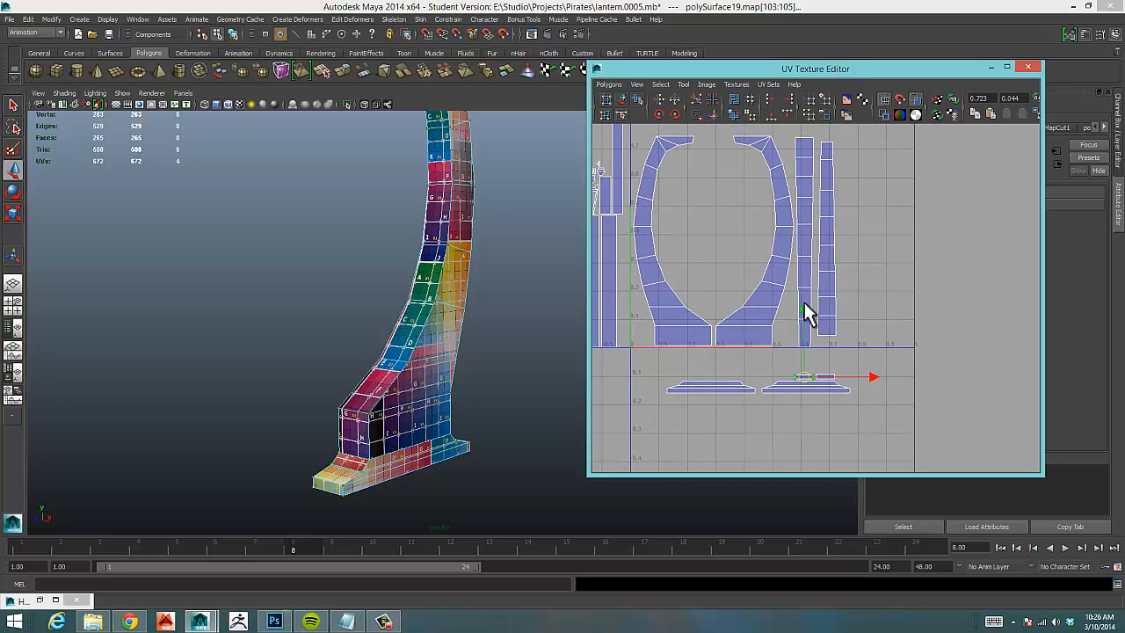
right_drag(832, 318, 822, 352)
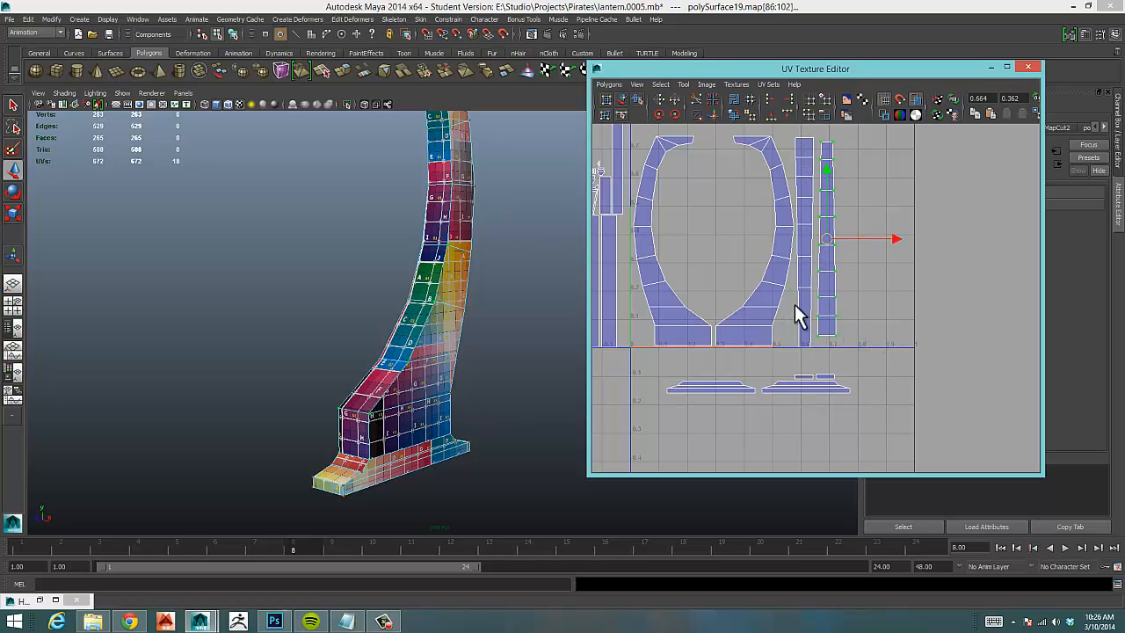
Examine the grid texture and the width of the faces along the post's outer and inner sides, up close and from afar.
alt+drag(477, 301, 261, 294)
alt+middle_drag(370, 283, 389, 319)
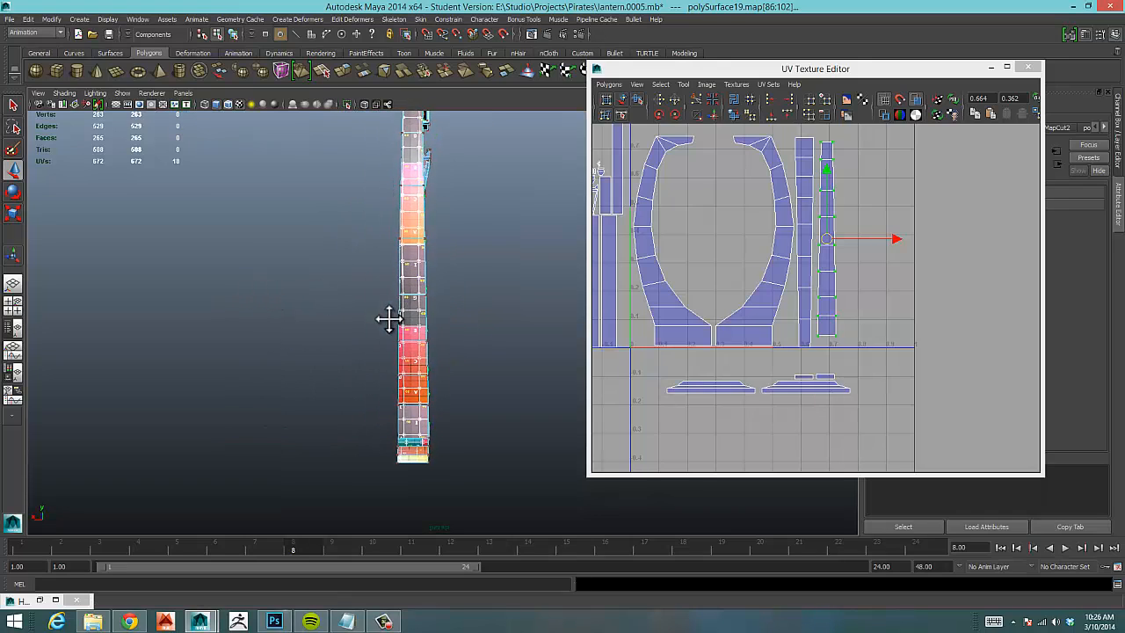
alt+right_drag(410, 319, 470, 356)
alt+drag(461, 341, 462, 353)
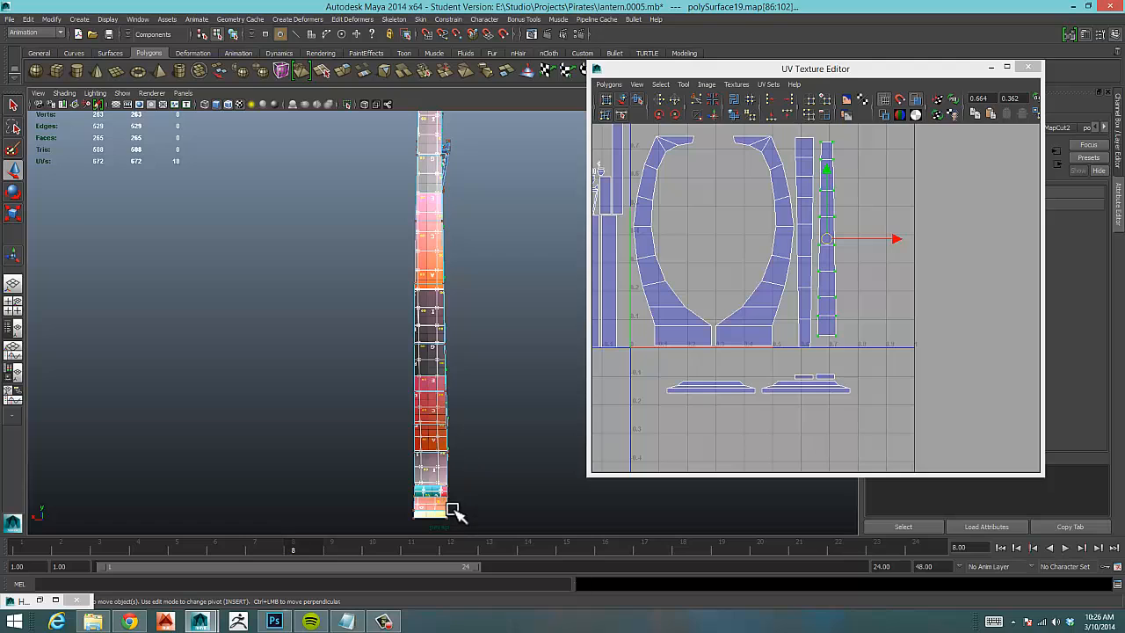
alt+drag(330, 294, 475, 294)
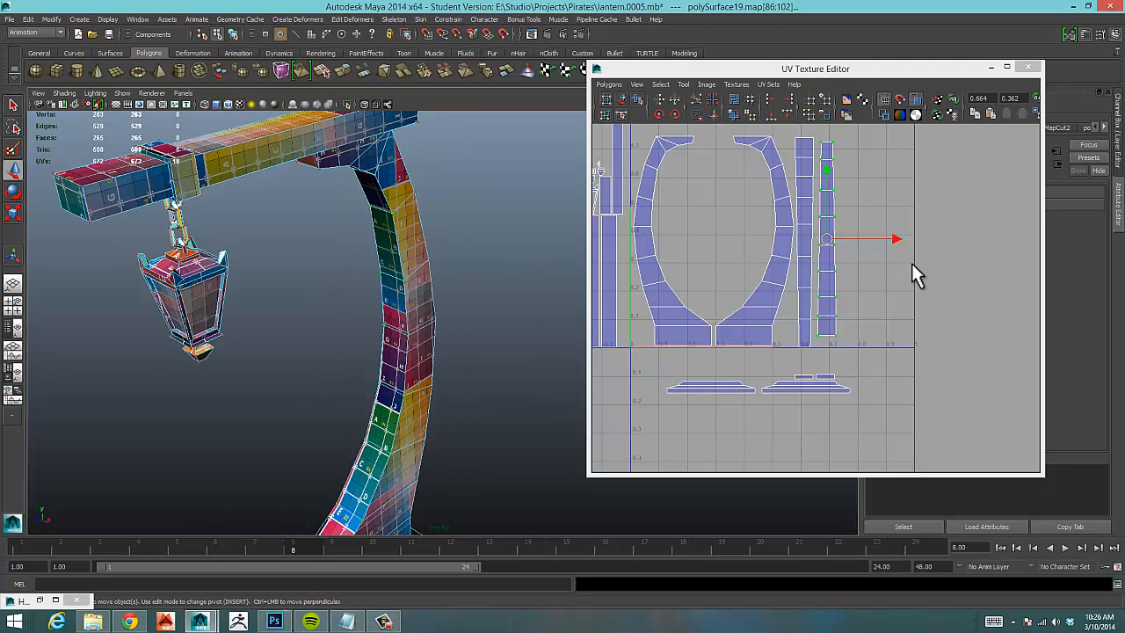
alt+drag(405, 342, 439, 364)
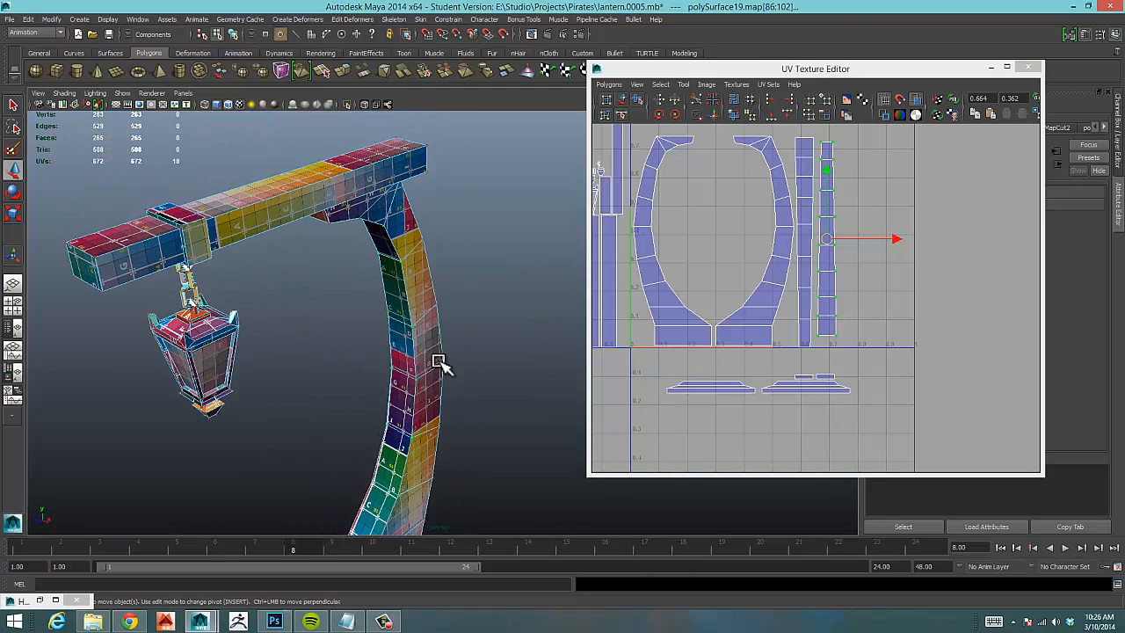
alt+drag(537, 325, 602, 297)
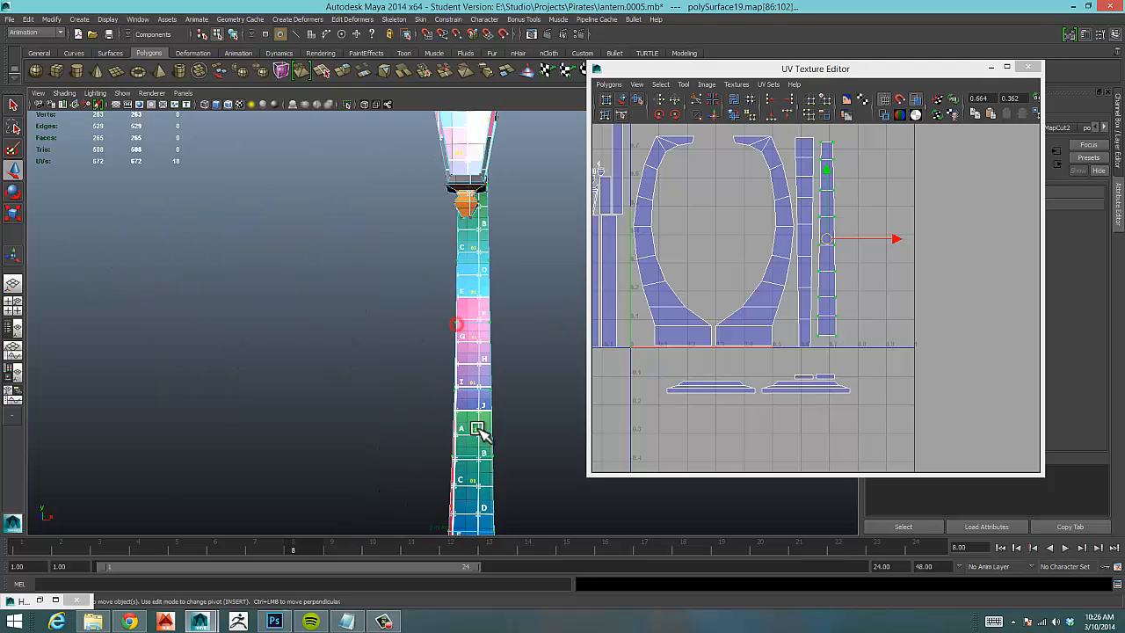
alt+middle_drag(479, 430, 440, 211)
alt+right_drag(438, 213, 424, 259)
alt+middle_drag(426, 246, 452, 377)
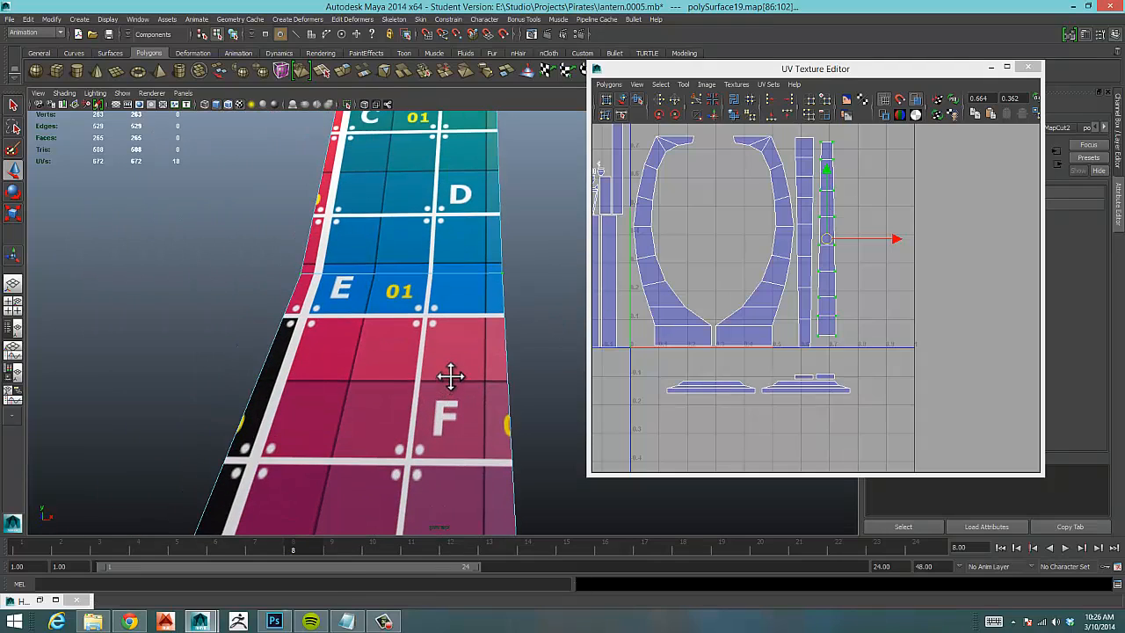
alt+drag(452, 351, 475, 419)
alt+middle_drag(475, 420, 461, 251)
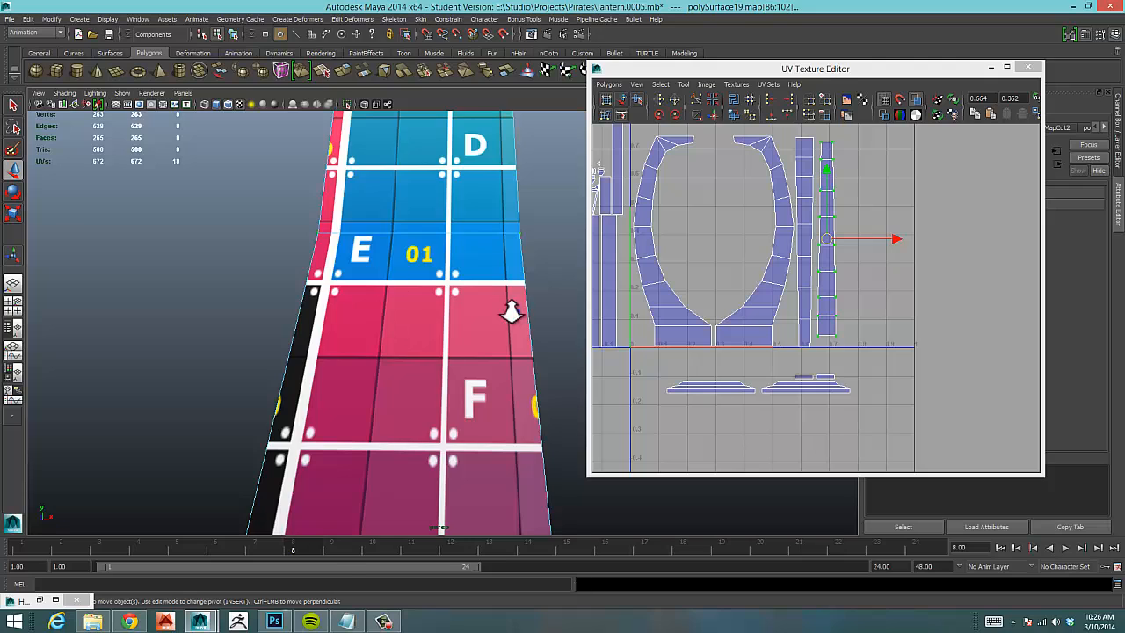
alt+right_drag(512, 312, 466, 227)
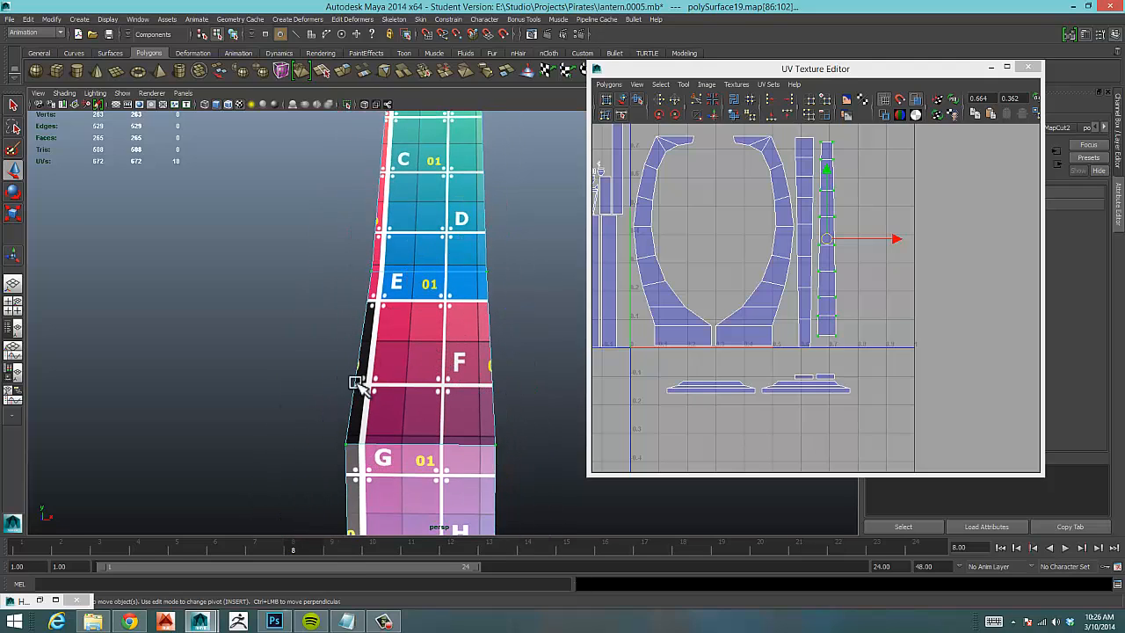
alt+right_drag(358, 381, 384, 334)
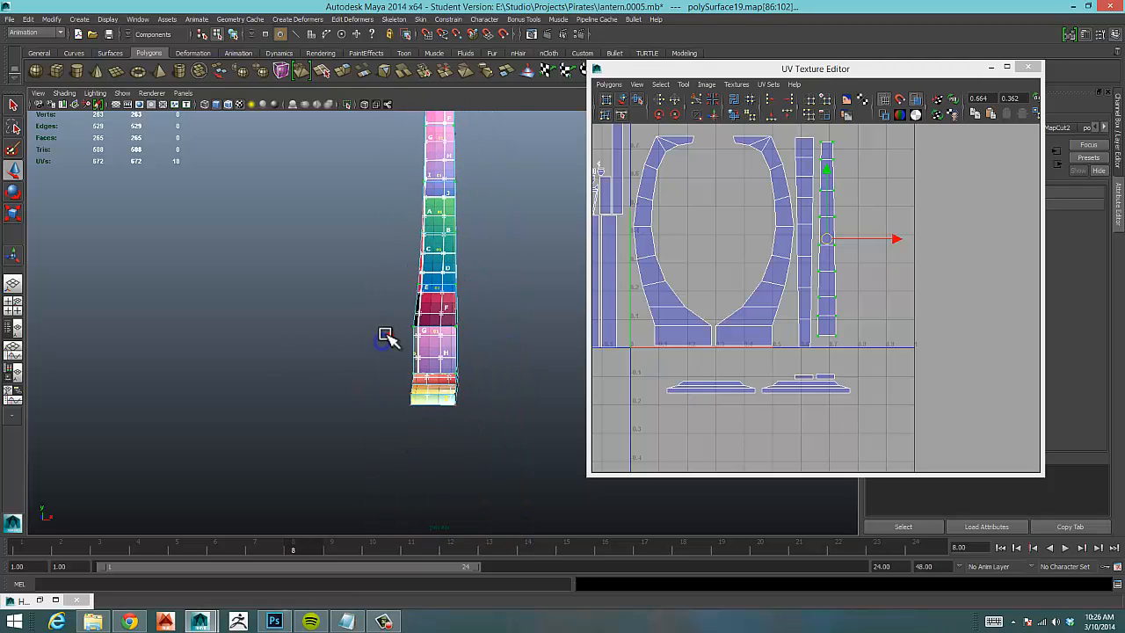
alt+right_drag(535, 306, 422, 334)
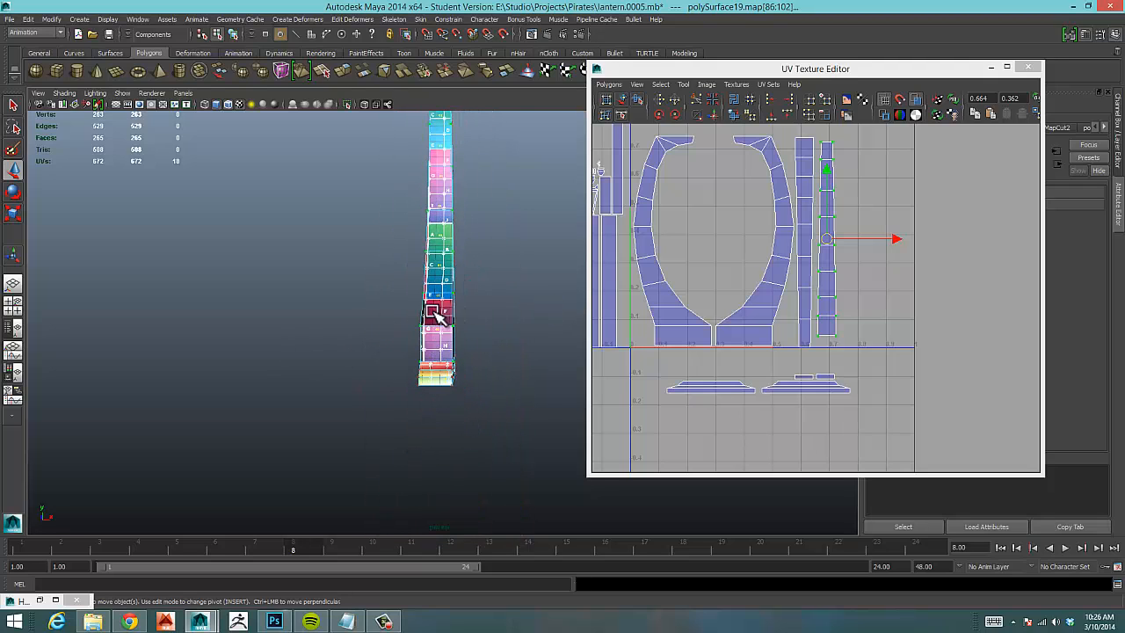
alt+drag(434, 310, 434, 309)
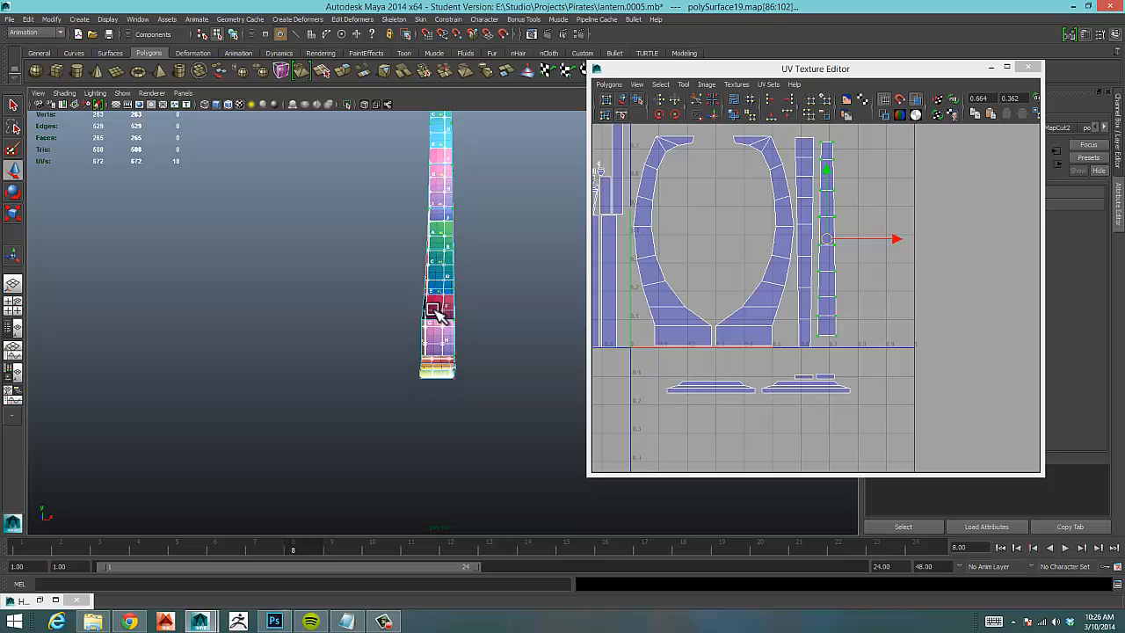
alt+right_drag(508, 301, 429, 318)
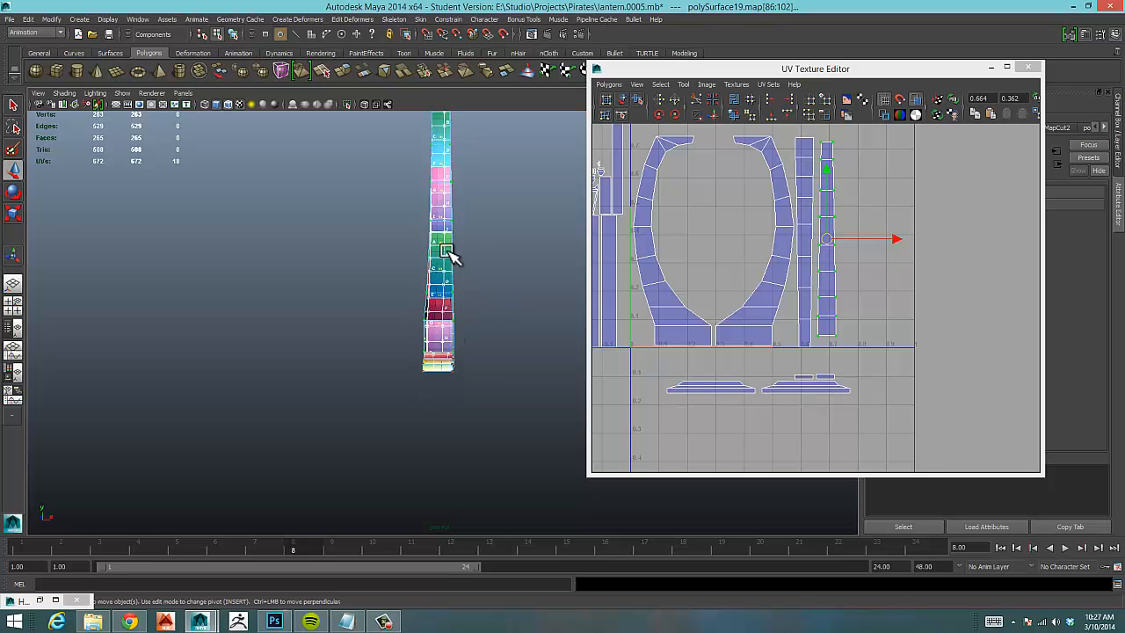
alt+drag(507, 306, 430, 307)
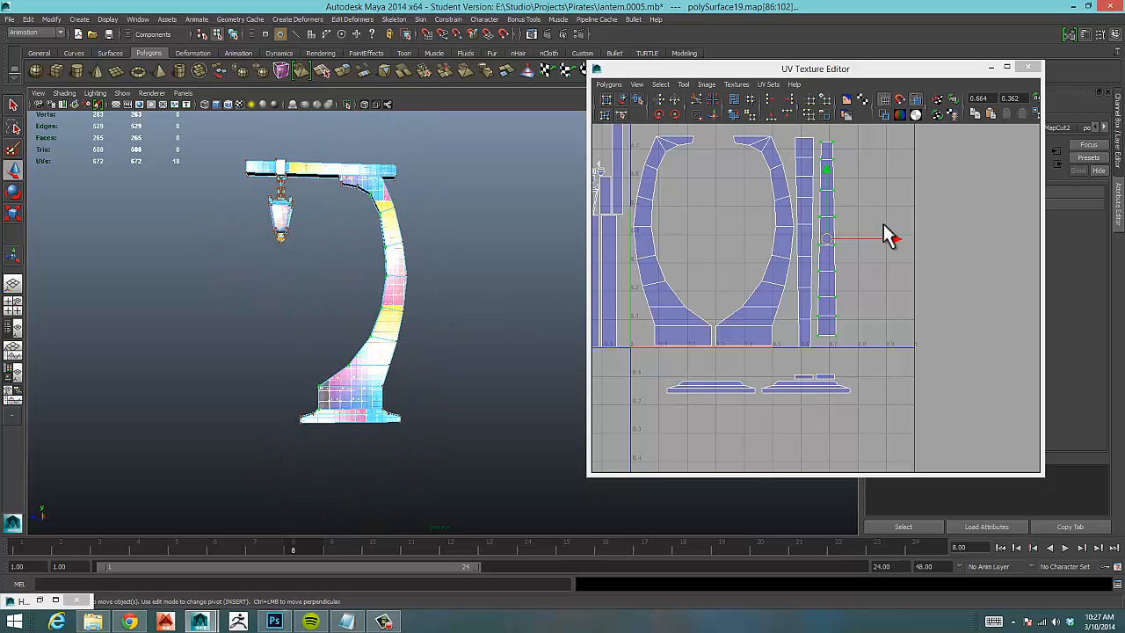
drag(854, 70, 764, 74)
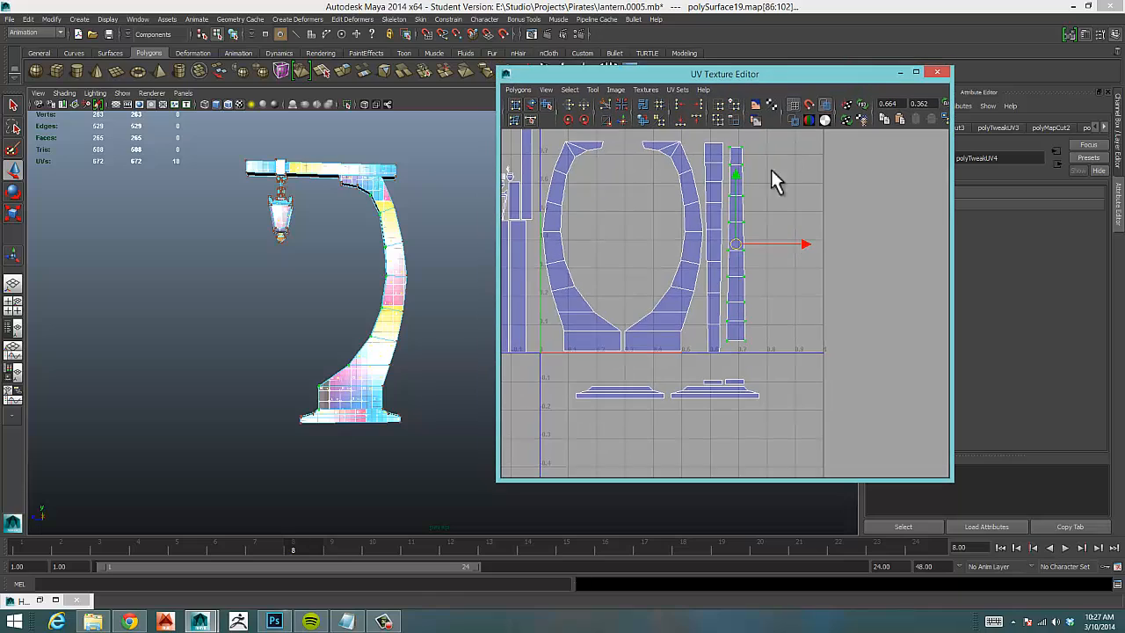
Unfold the second strip shell with the Smooth UV tool, checking the grid texture on the post's lower inner side.
alt+drag(327, 317, 343, 377)
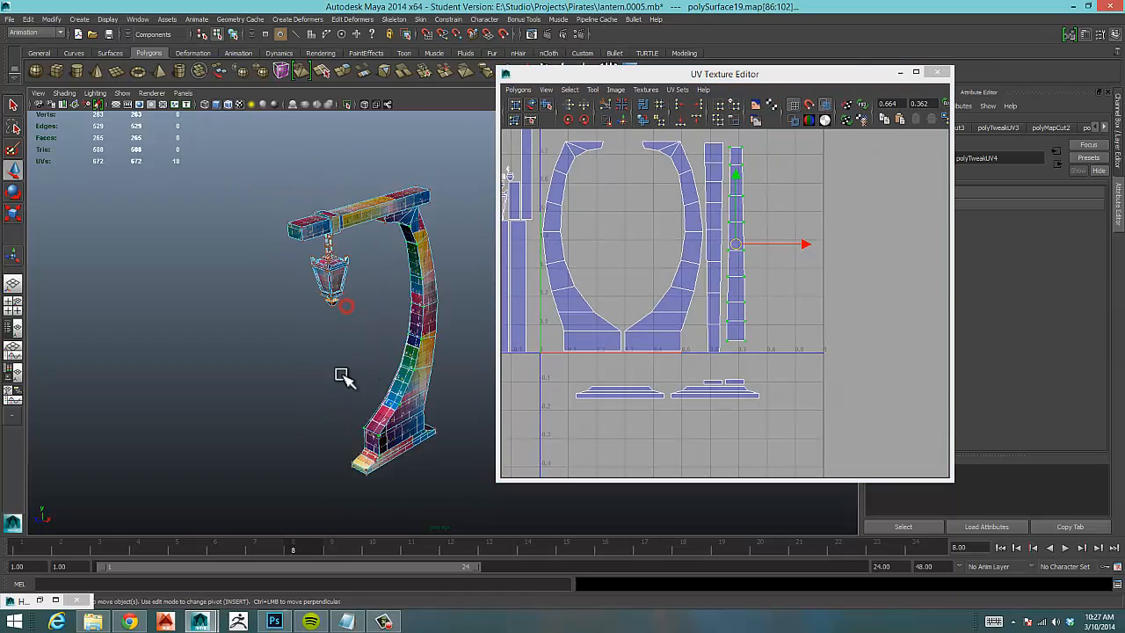
alt+right_drag(344, 377, 466, 439)
alt+middle_drag(467, 439, 375, 329)
alt+right_drag(242, 403, 326, 414)
alt+middle_drag(352, 393, 431, 264)
alt+right_drag(345, 327, 434, 308)
alt+middle_drag(396, 336, 423, 290)
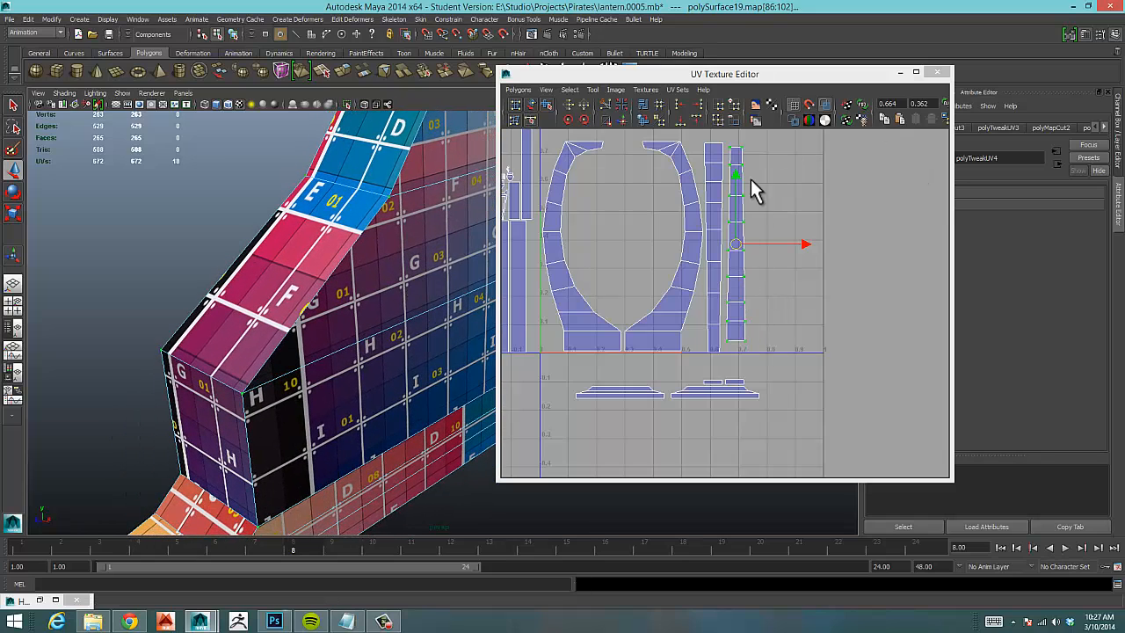
click(546, 104)
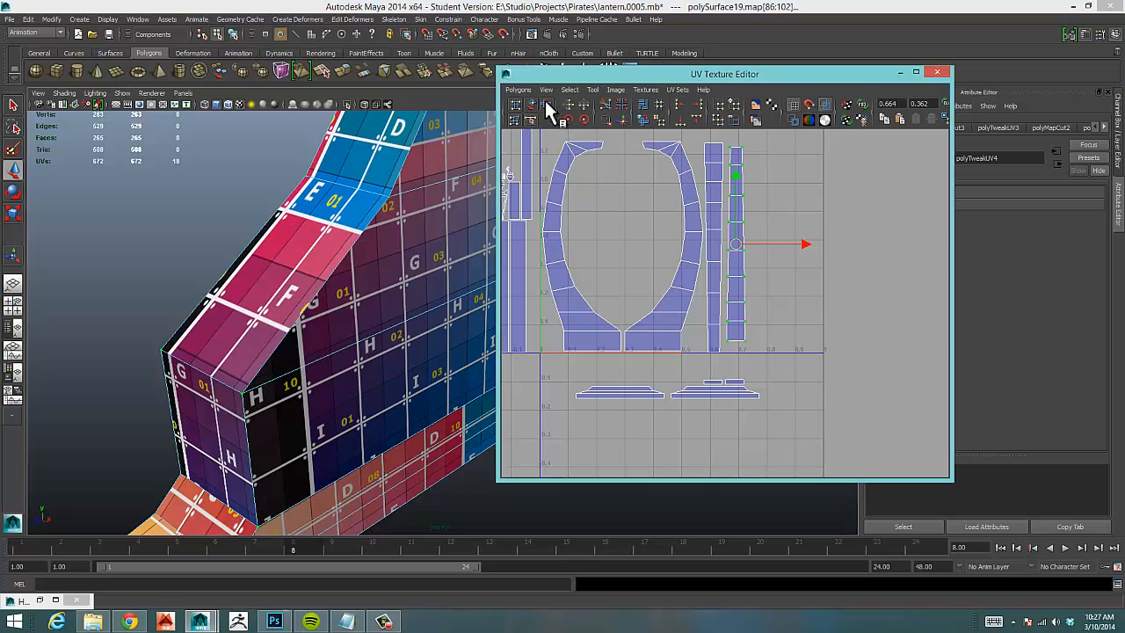
mouse_move(710, 343)
mouse_down()
mouse_move(729, 350)
mouse_move(753, 333)
mouse_move(929, 313)
mouse_up()
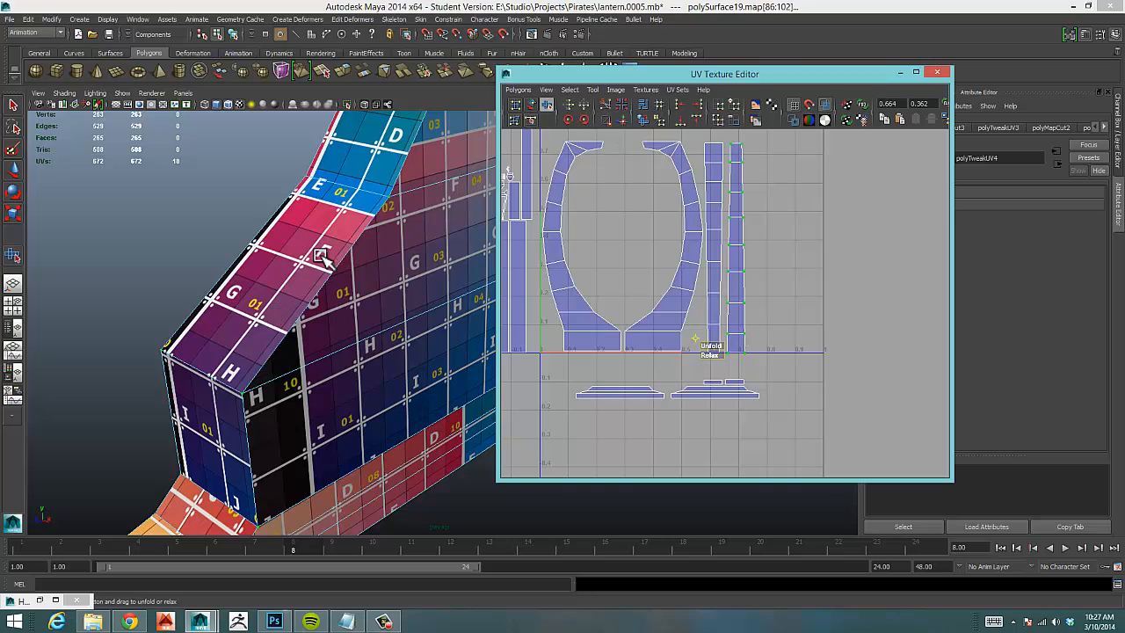
click(799, 358)
Select the whole first strip shell, unfold it with the Smooth UV tool, and nudge it into position inside the square.
drag(706, 135, 724, 153)
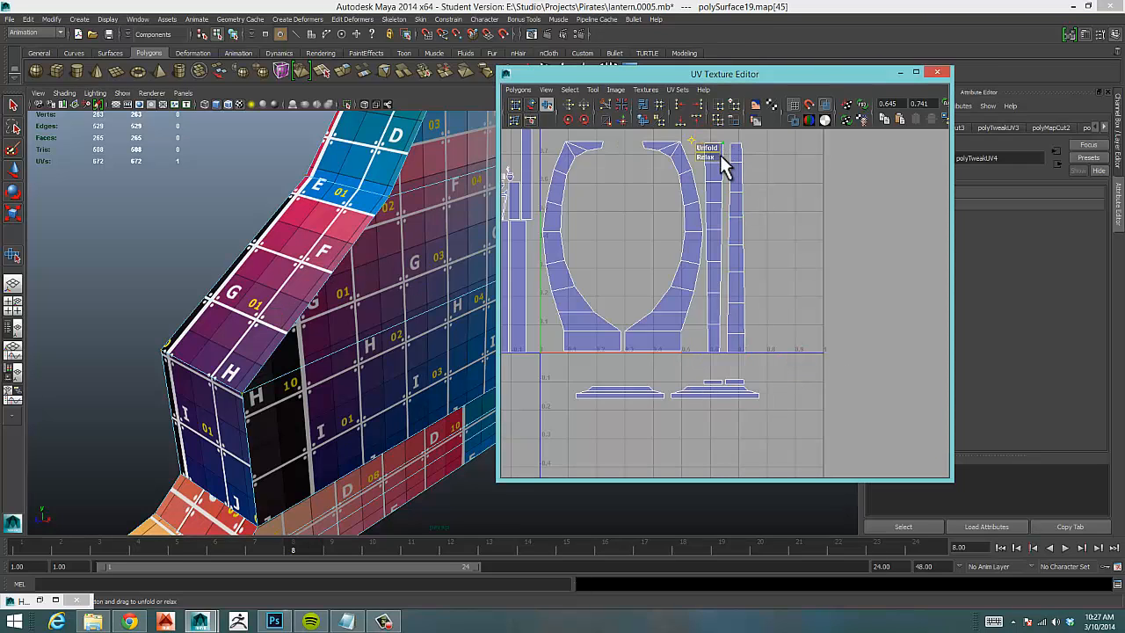
ctrl+right_drag(721, 153, 737, 157)
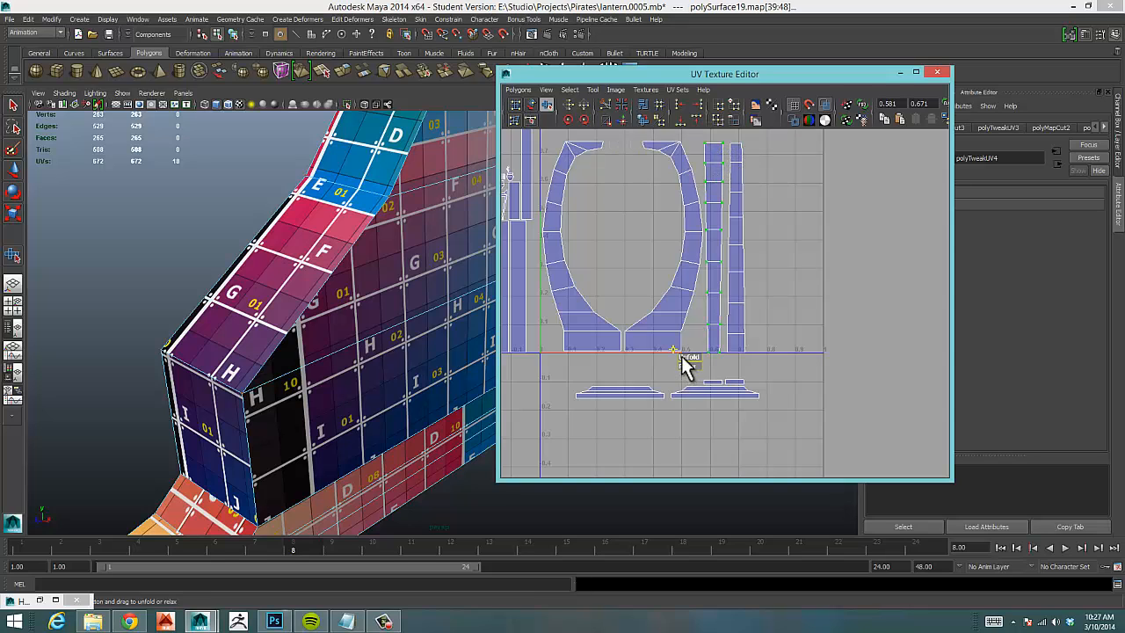
drag(681, 356, 723, 349)
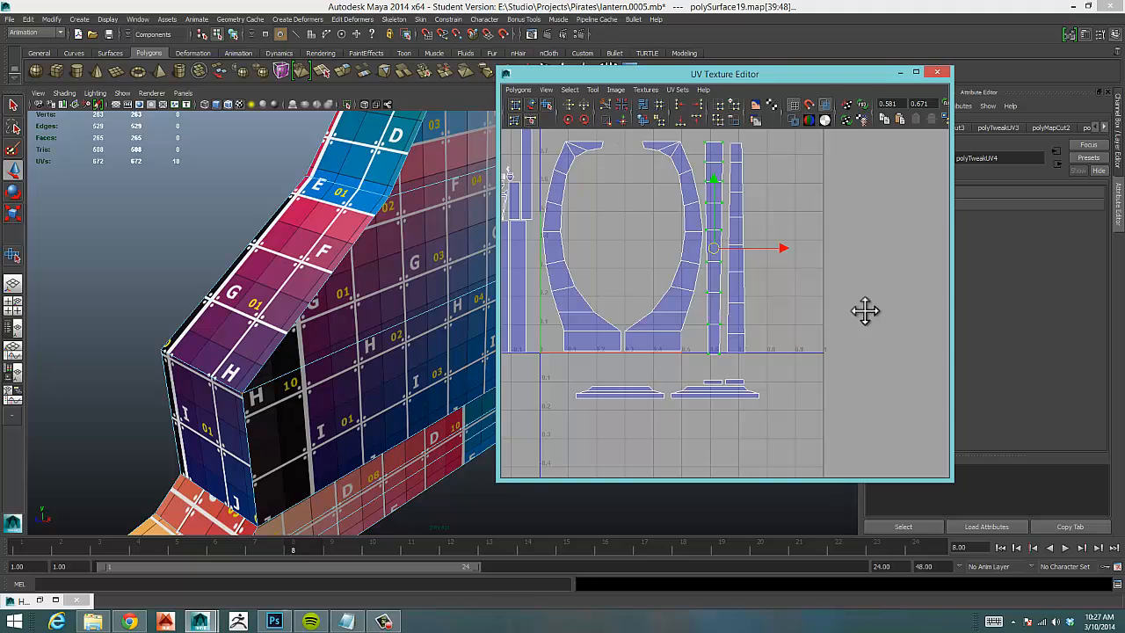
alt+middle_drag(865, 310, 853, 314)
middle_drag(700, 180, 702, 176)
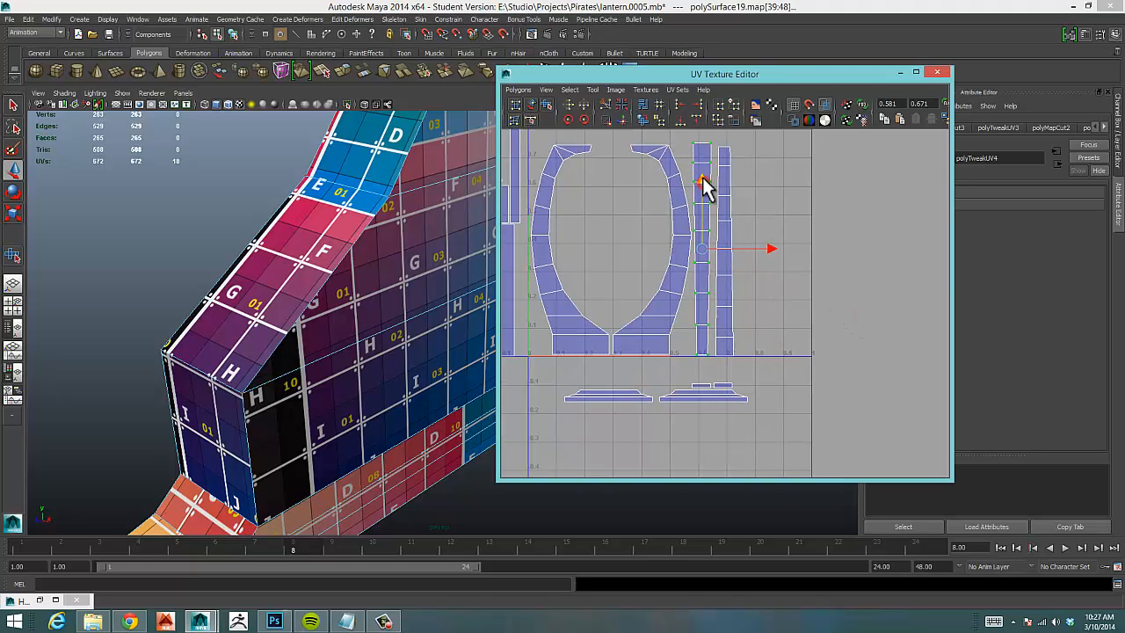
drag(771, 244, 770, 246)
Select the whole second strip shell and move it close beside the first strip, with its lower end just inside the square.
drag(758, 151, 716, 176)
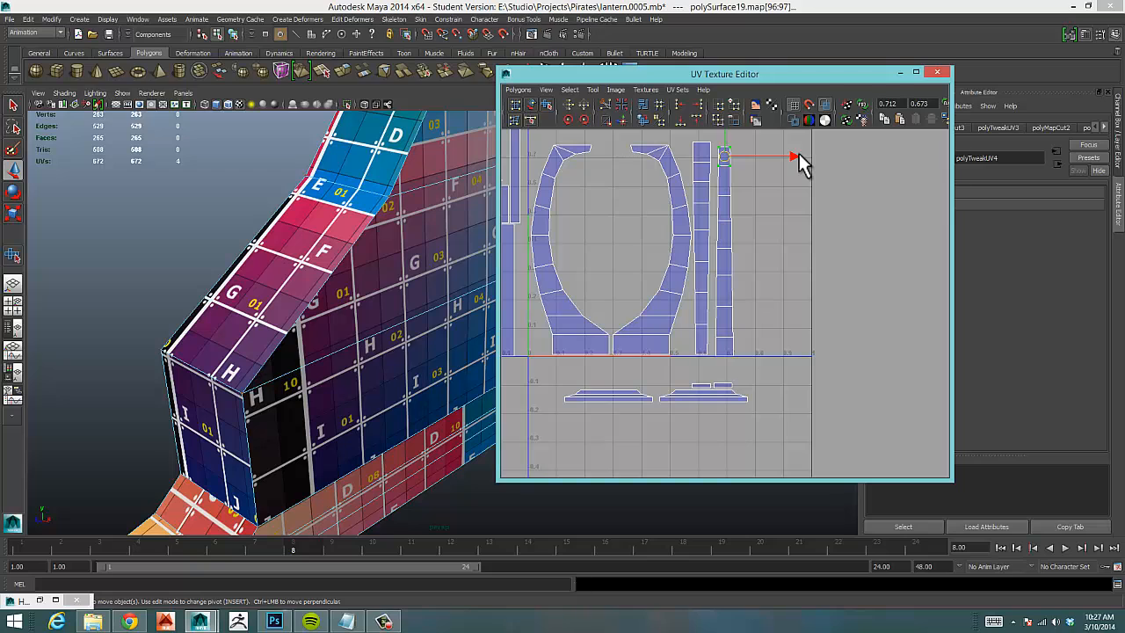
ctrl+right_drag(723, 173, 790, 260)
drag(794, 251, 786, 248)
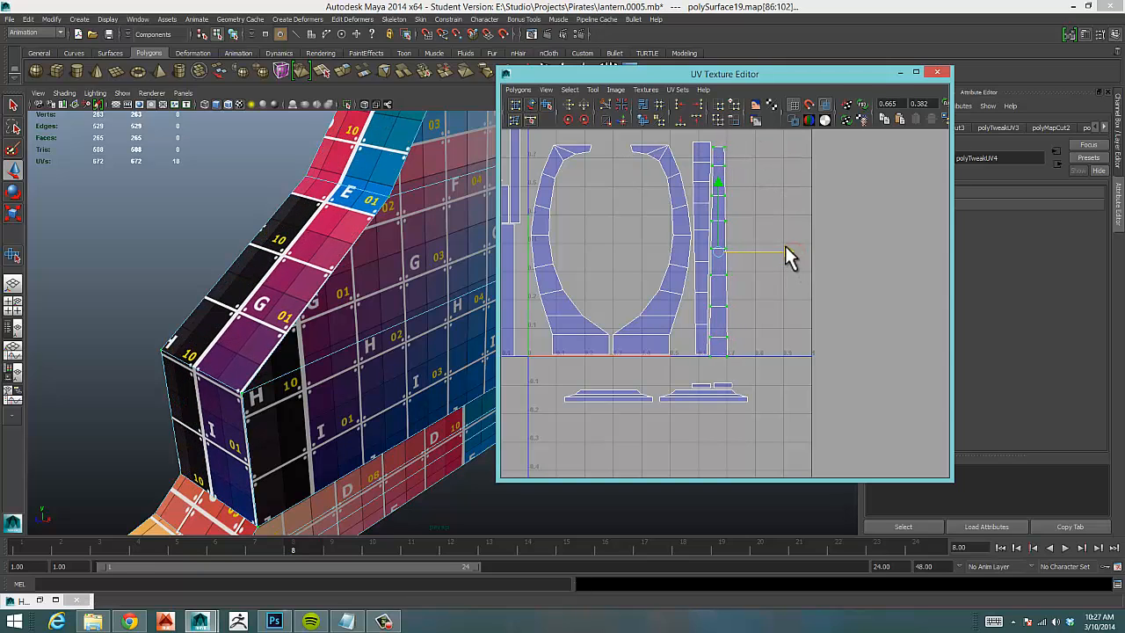
drag(717, 178, 716, 175)
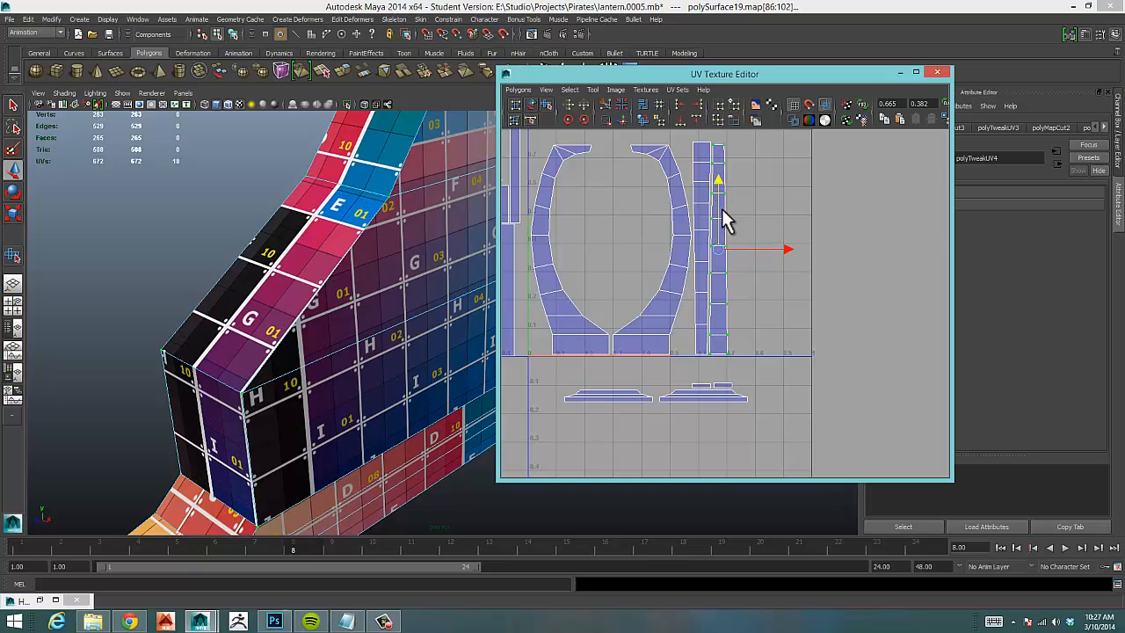
alt+right_drag(650, 230, 948, 220)
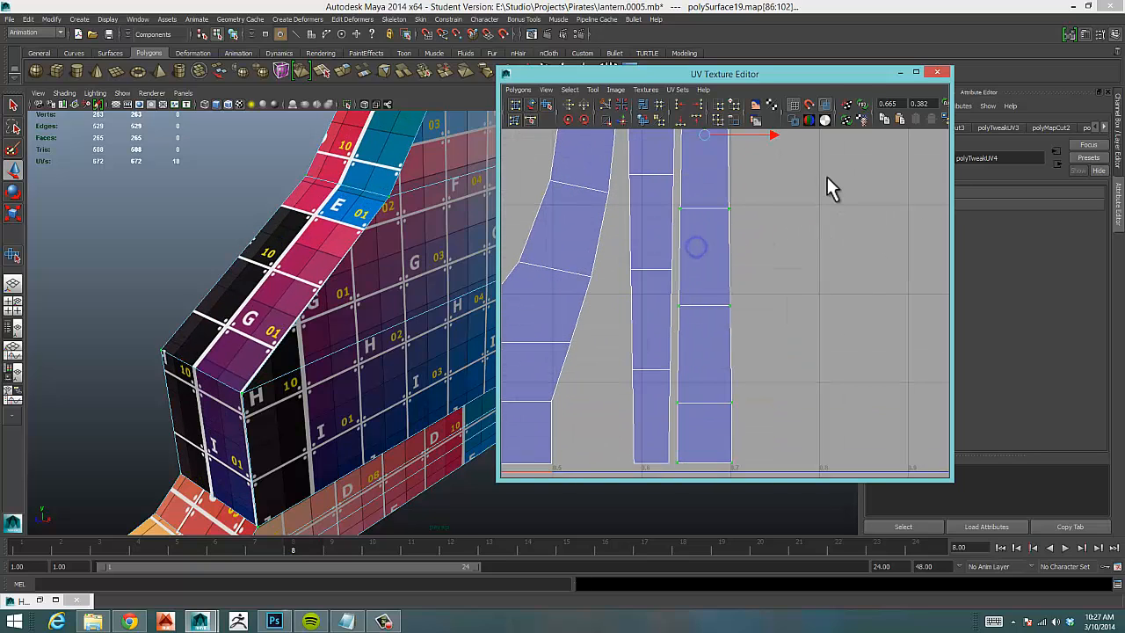
alt+middle_drag(827, 176, 856, 307)
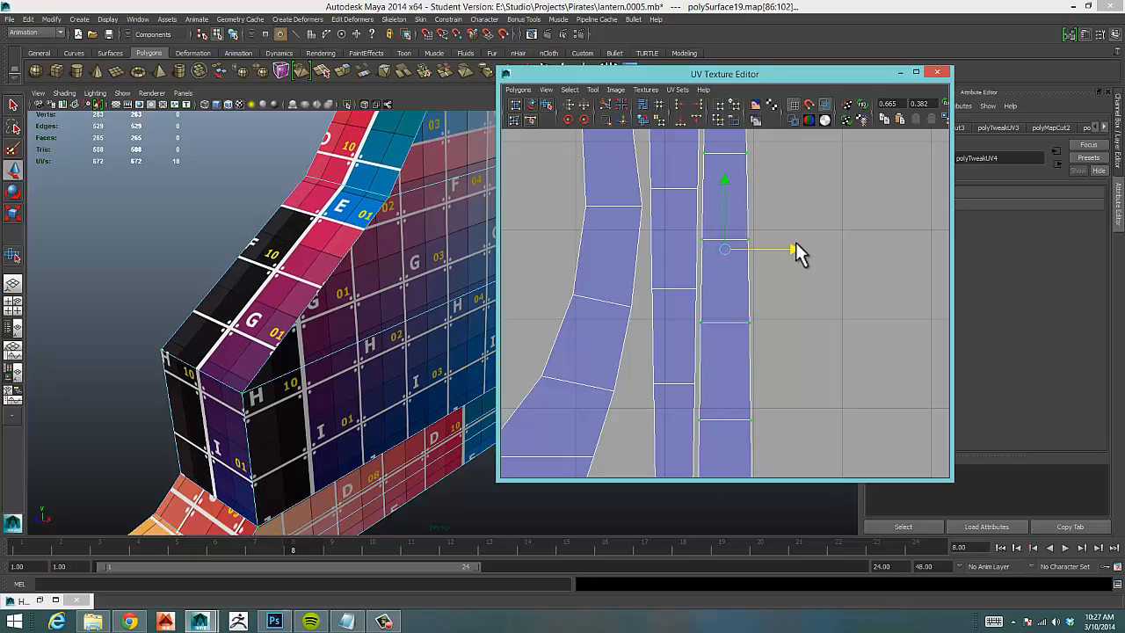
alt+right_drag(888, 230, 610, 270)
alt+middle_drag(709, 296, 751, 313)
alt+middle_drag(670, 277, 672, 292)
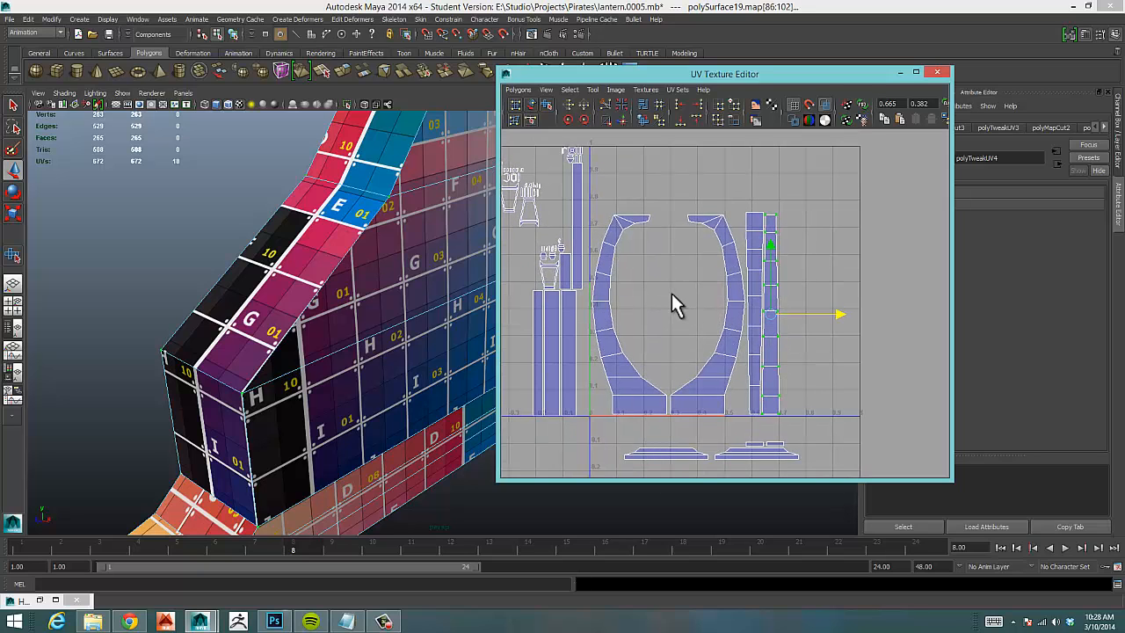
click(814, 225)
Examine how the grid texture is scaled along the post, on the cross beam and its end, and on the lantern.
alt+middle_drag(733, 236, 778, 190)
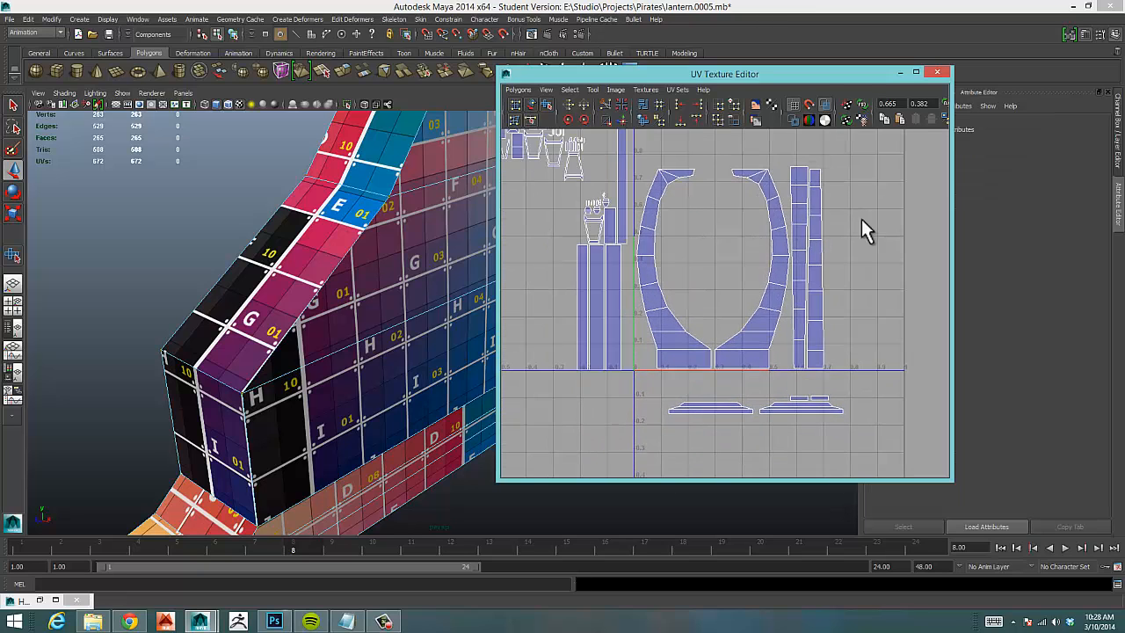
alt+right_drag(863, 220, 646, 255)
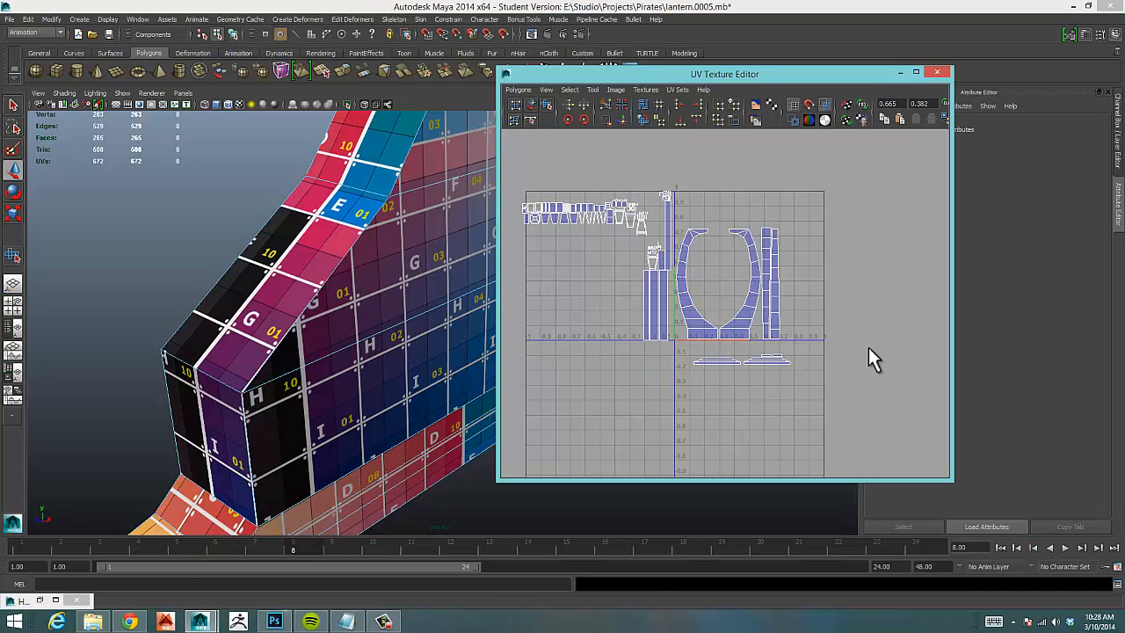
mouse_move(717, 301)
alt+middle_down()
mouse_move(685, 319)
mouse_move(712, 322)
alt+middle_up()
alt+right_drag(650, 334, 687, 335)
alt+middle_drag(369, 311, 338, 422)
alt+right_drag(392, 391, 282, 313)
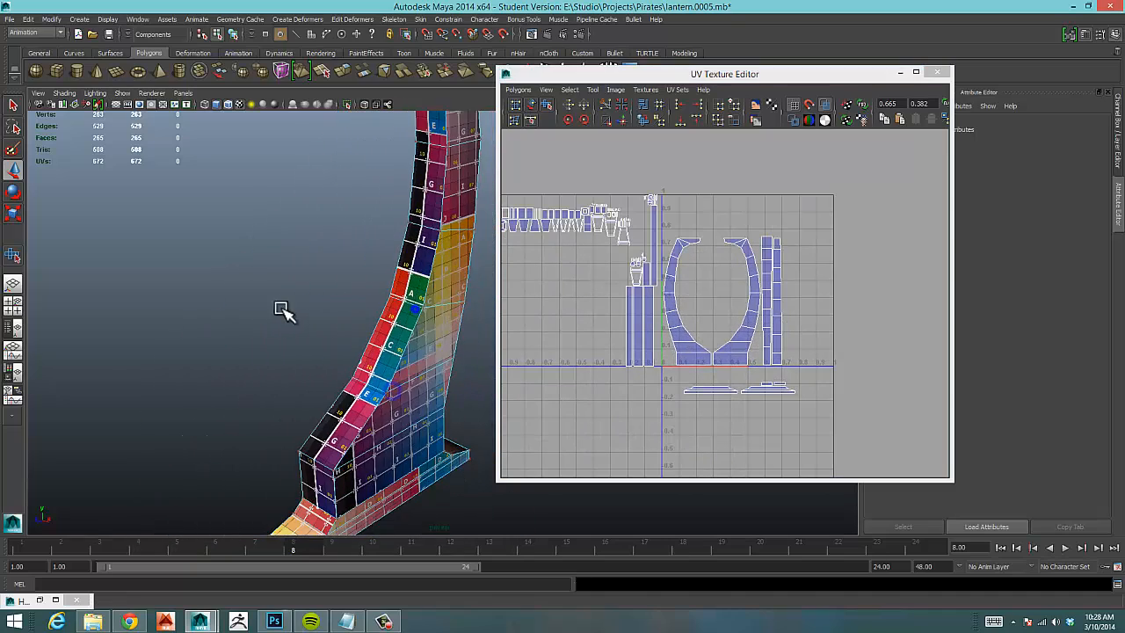
alt+right_drag(347, 284, 353, 255)
alt+middle_drag(383, 235, 369, 385)
alt+drag(368, 385, 362, 360)
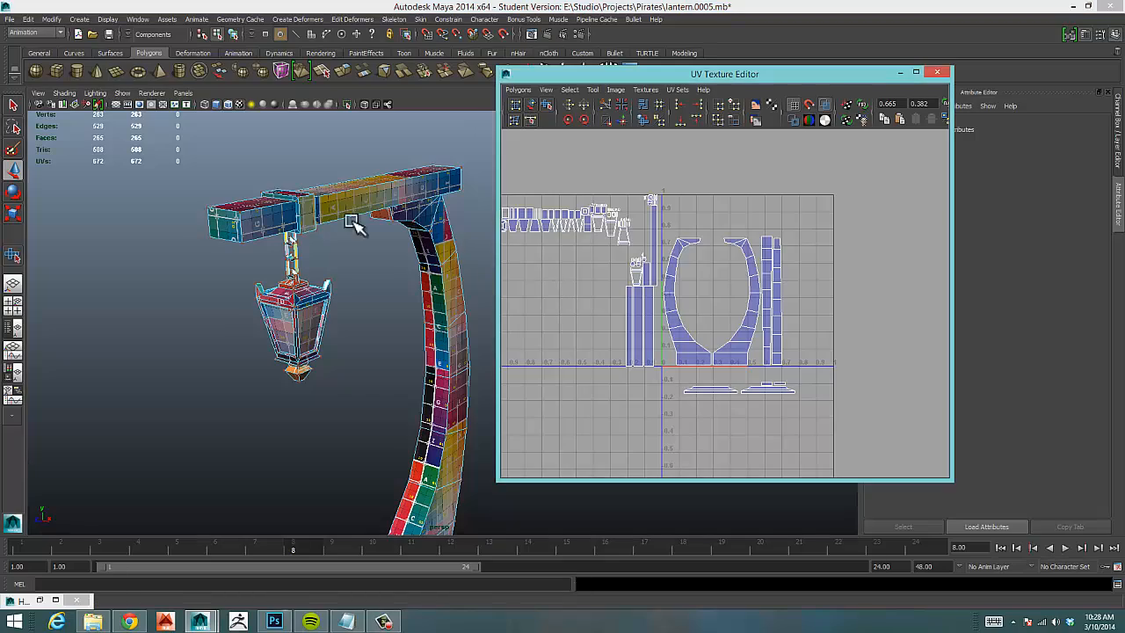
alt+drag(363, 221, 422, 237)
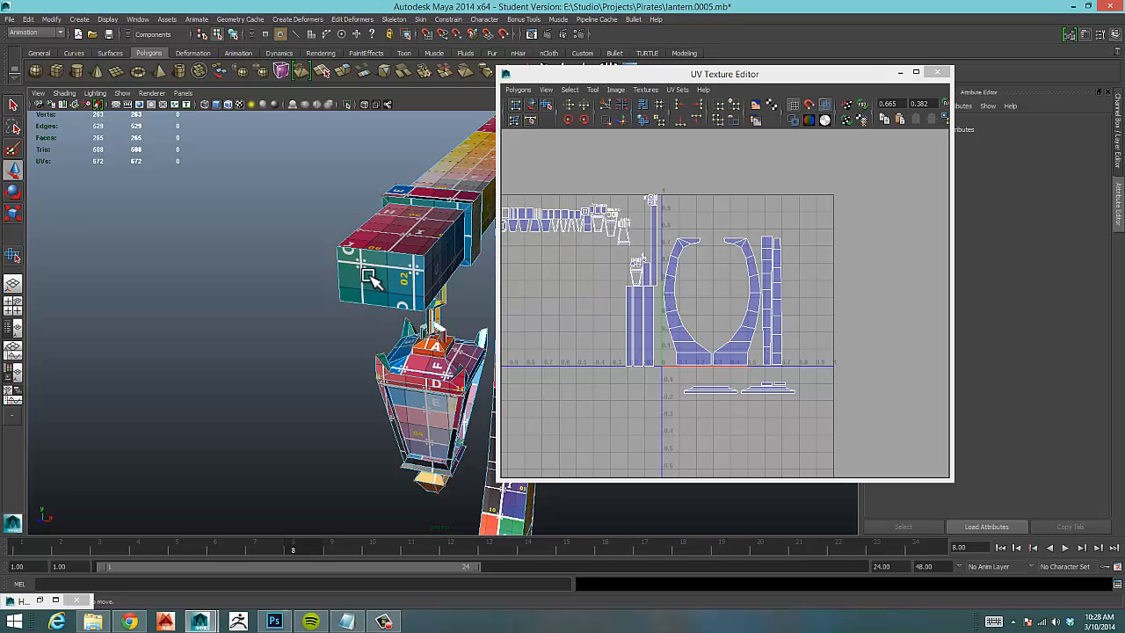
alt+drag(375, 266, 346, 272)
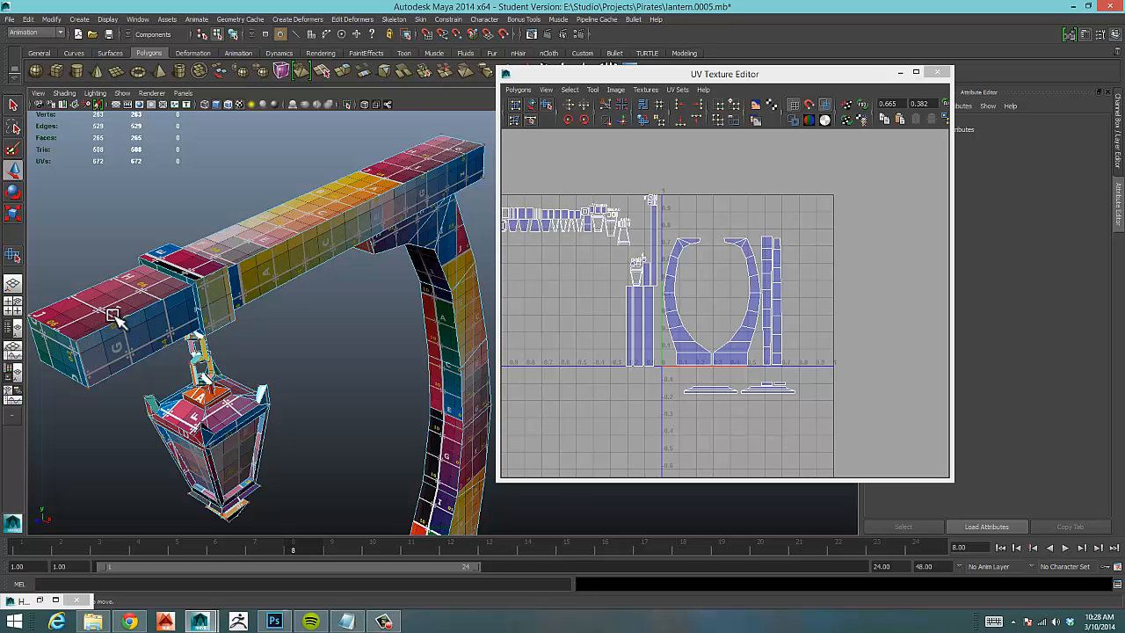
alt+drag(224, 267, 253, 256)
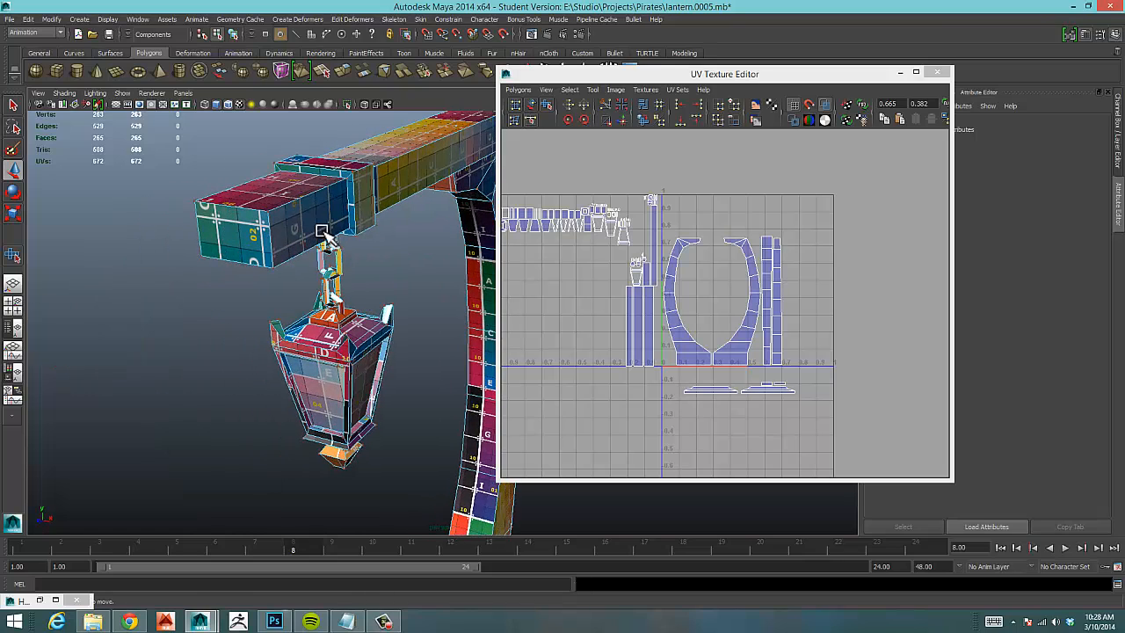
alt+drag(239, 221, 196, 252)
alt+drag(239, 175, 421, 181)
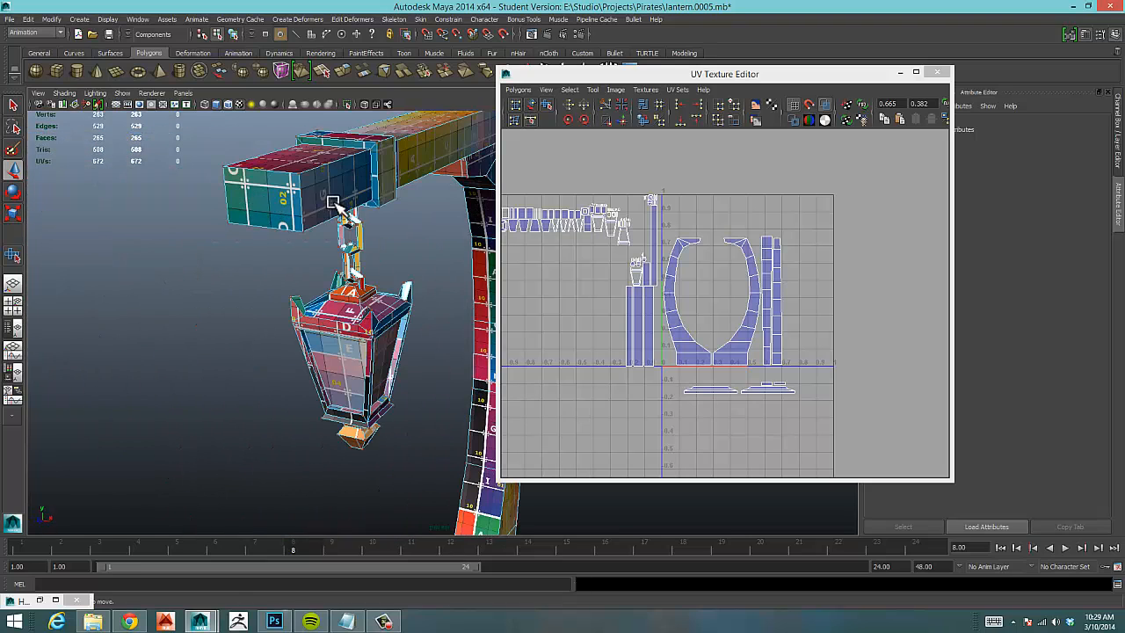
Compare the remaining shells outside the square with the grid texture on the beam, lantern and top of the post.
alt+middle_drag(619, 276, 595, 292)
alt+right_drag(595, 291, 620, 348)
alt+middle_drag(619, 348, 700, 315)
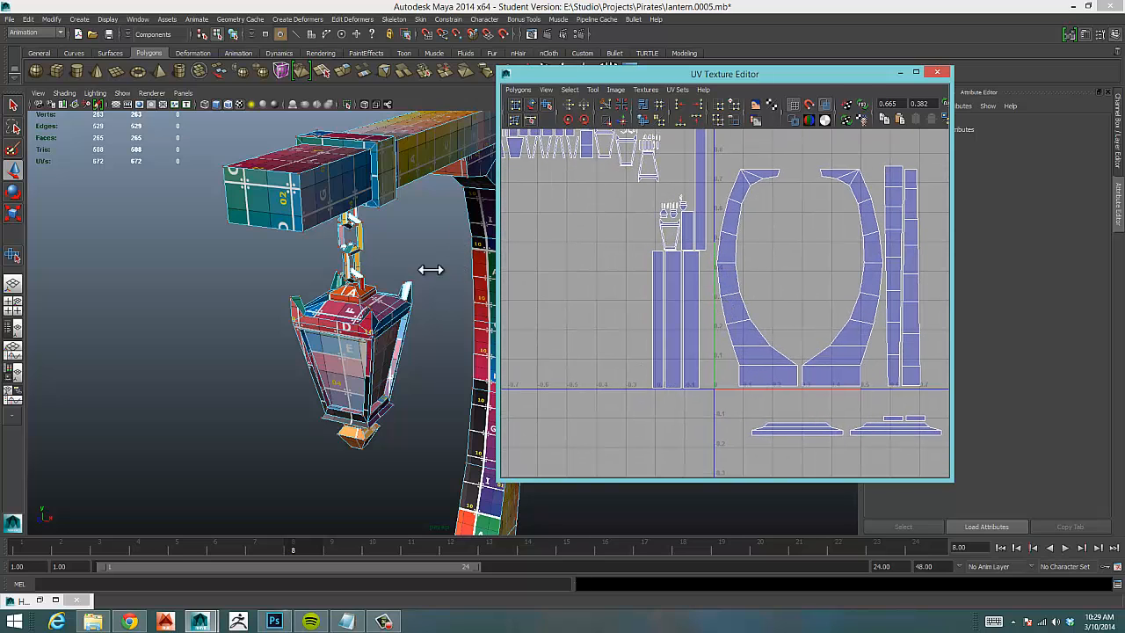
alt+right_drag(432, 243, 362, 294)
alt+middle_drag(426, 281, 415, 242)
alt+right_drag(359, 245, 423, 236)
alt+right_drag(628, 226, 598, 231)
alt+middle_drag(631, 227, 648, 287)
scroll(690, 272, down, 4)
scroll(664, 281, up, 4)
scroll(649, 287, down, 1)
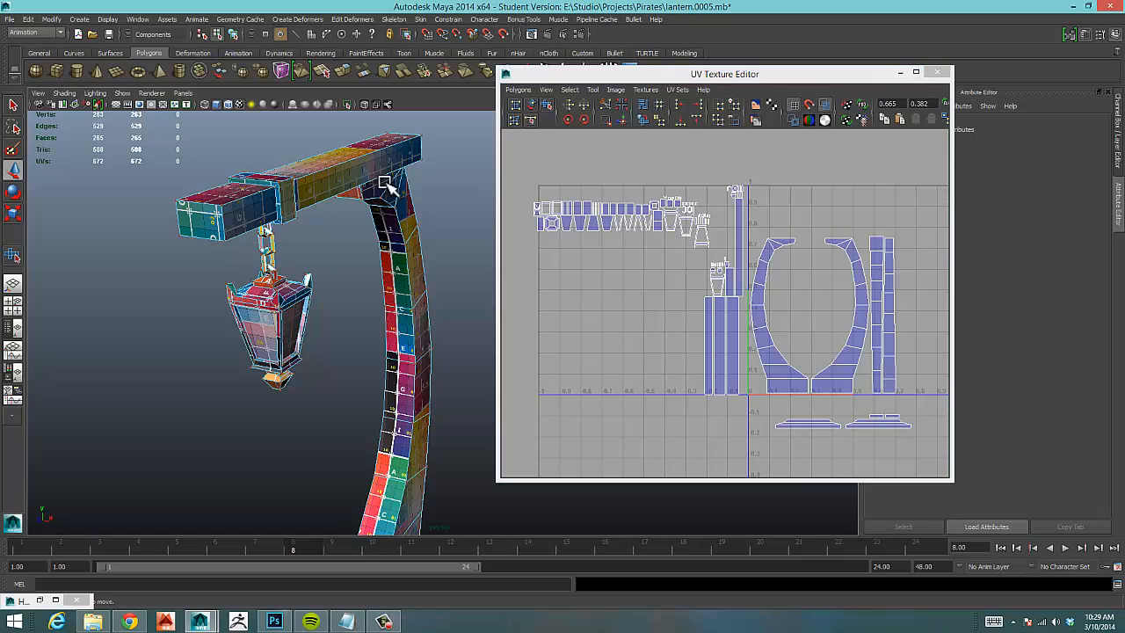
mouse_move(390, 190)
alt+mouse_down()
mouse_move(377, 188)
mouse_move(389, 197)
alt+mouse_up()
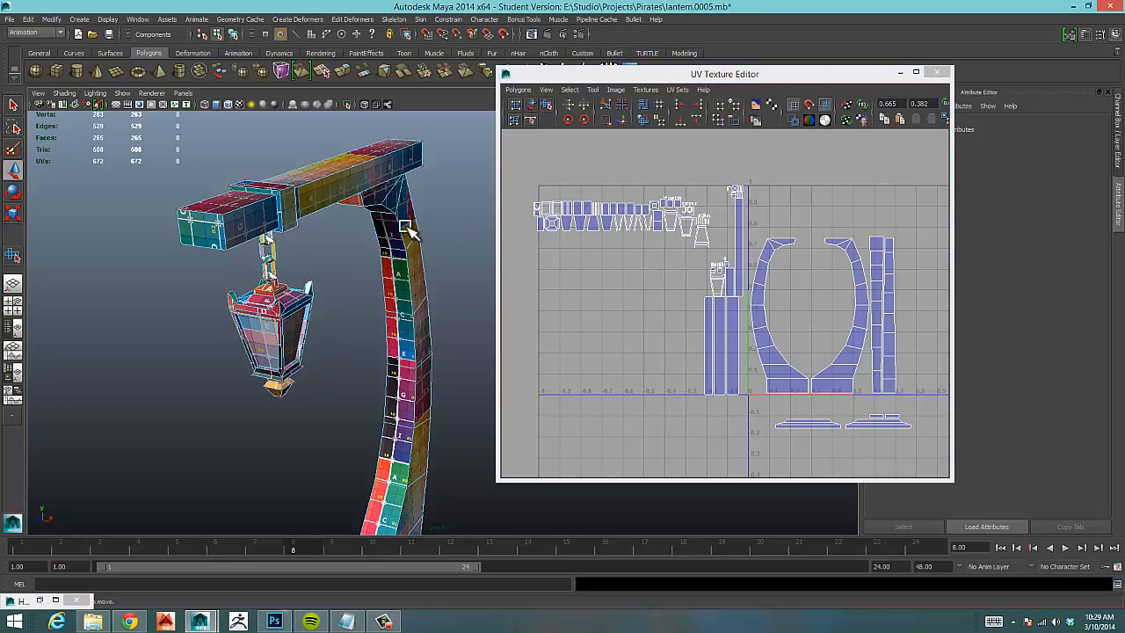
Select a side face of the cross beam and grow the selection to all of the beam's faces.
right_drag(329, 174, 344, 233)
click(332, 181)
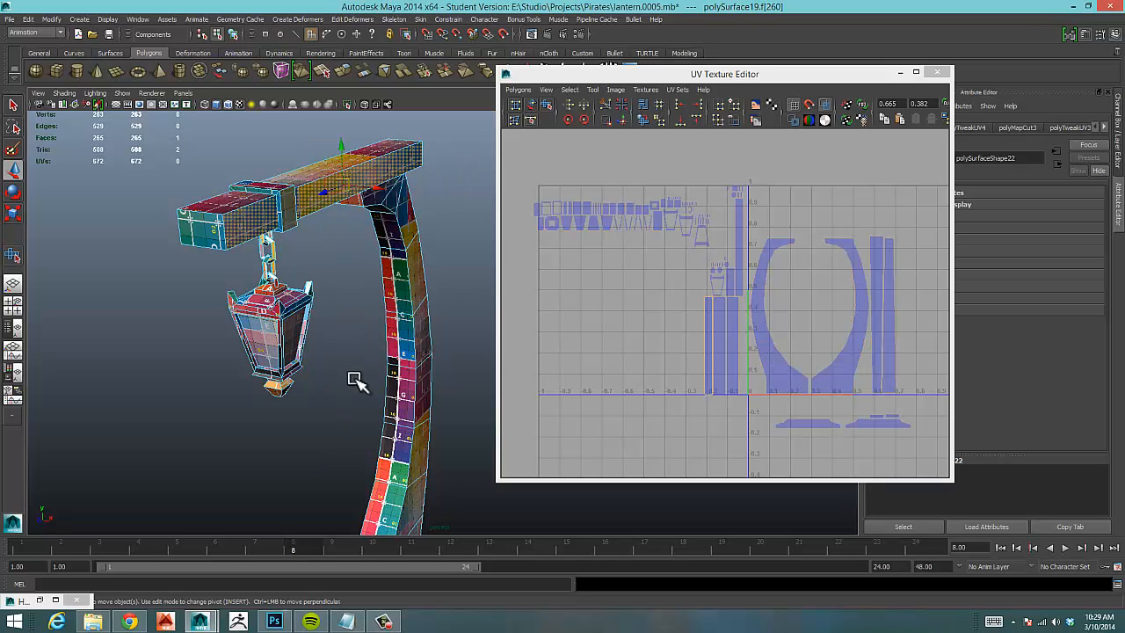
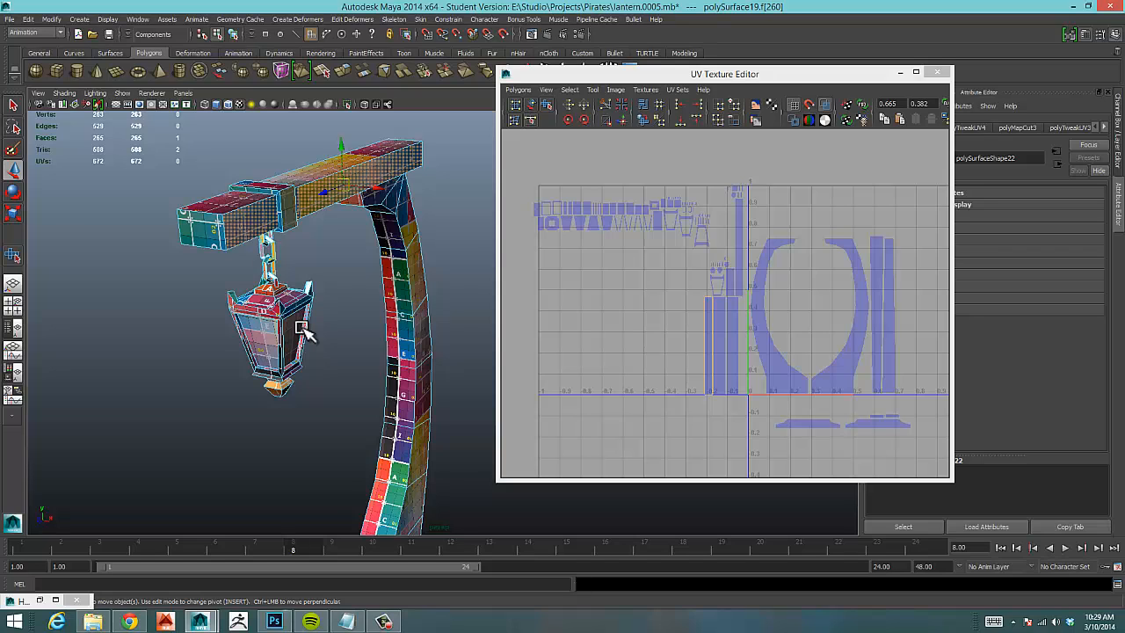
key(shift+period)
key(shift+period)
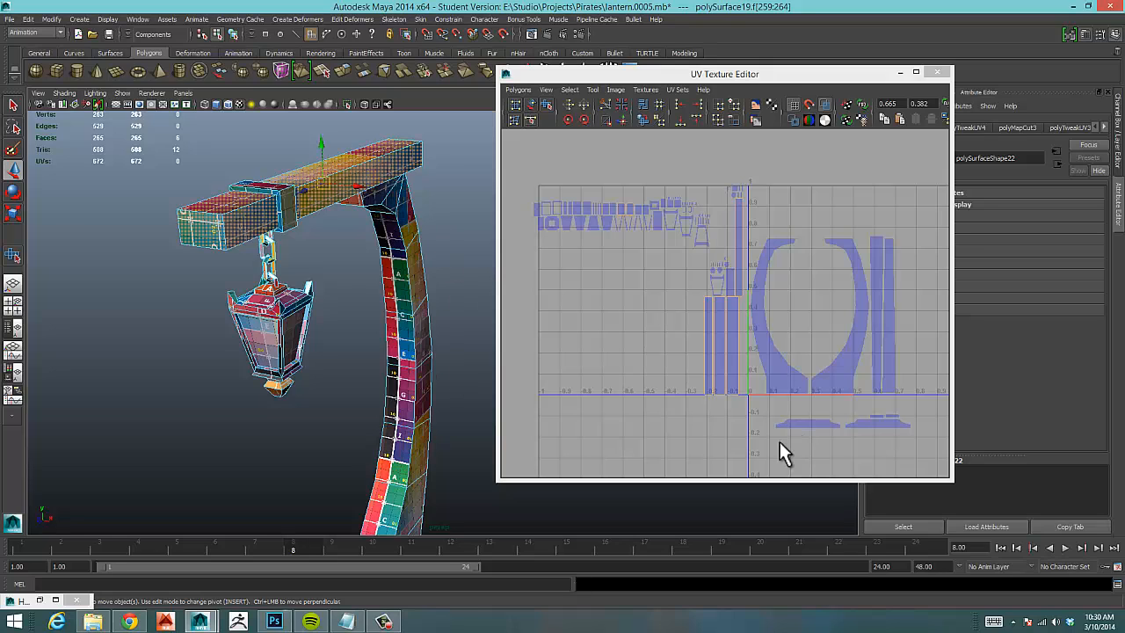
Convert the beam's face selection to UVs and move its shells into empty space away from the remaining unplaced shells.
ctrl+right_click(722, 343)
click(754, 334)
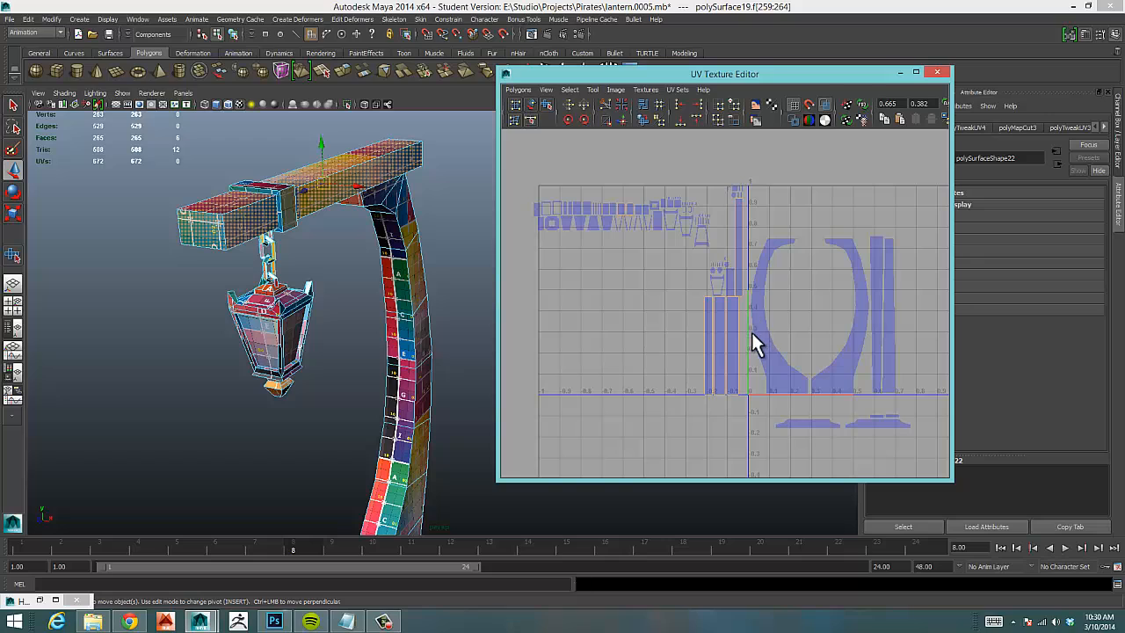
ctrl+right_click(722, 322)
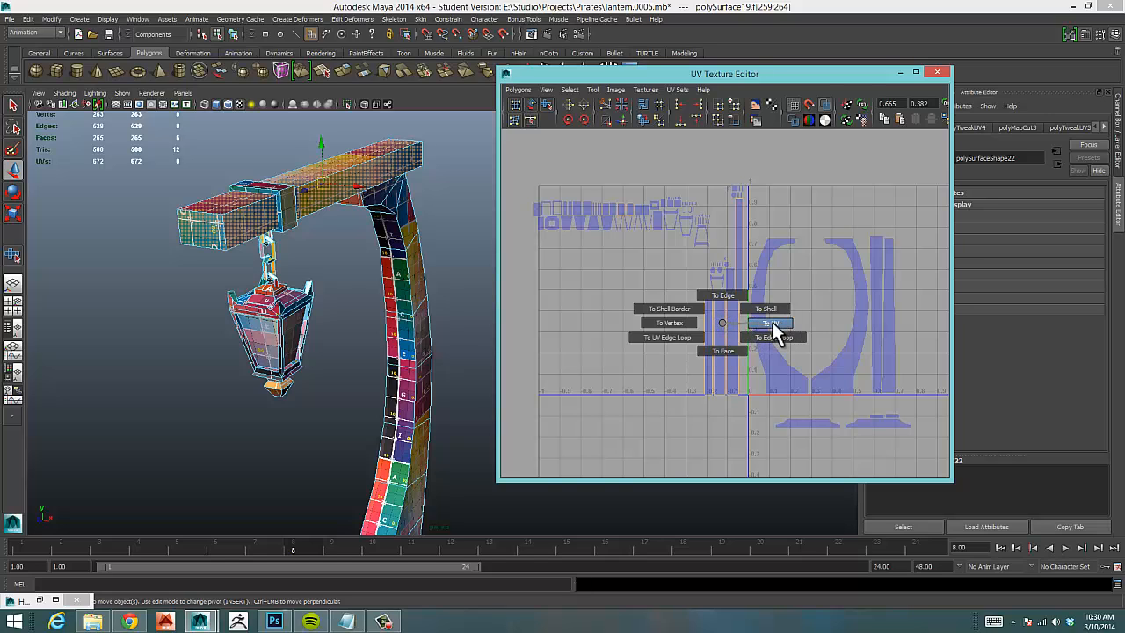
click(772, 322)
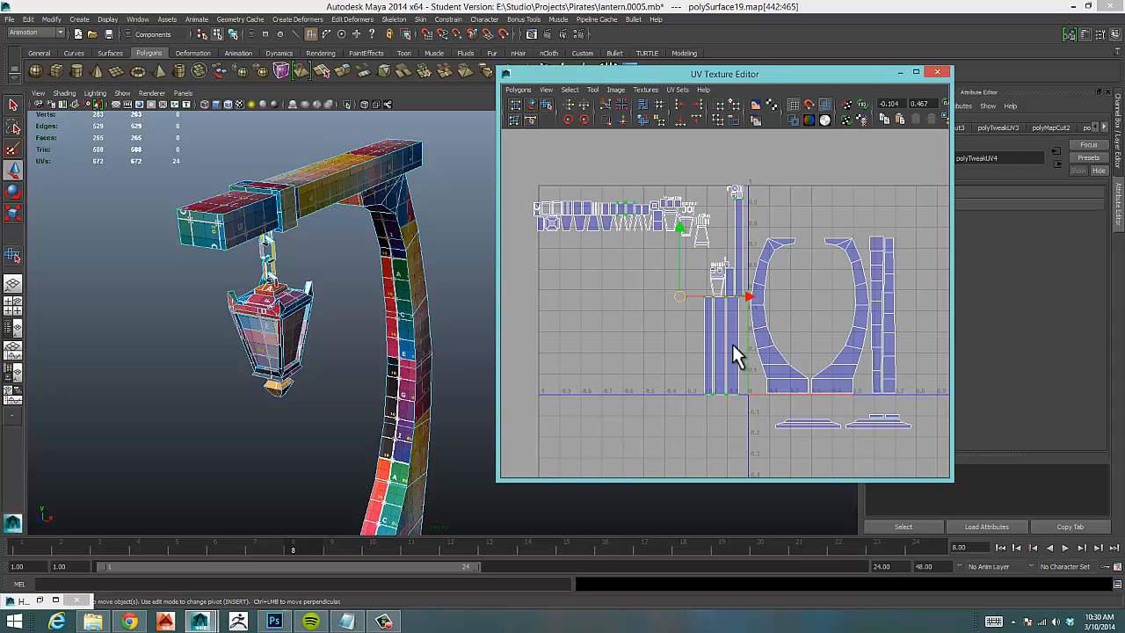
drag(677, 292, 589, 357)
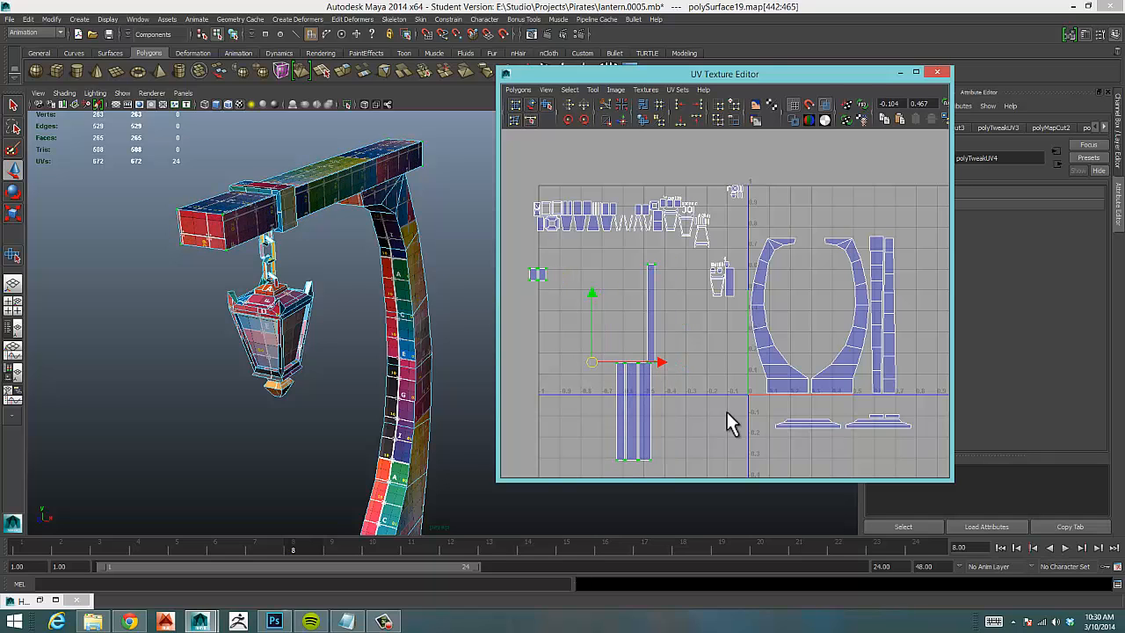
click(685, 411)
Move the beam's separate narrow strip shell down level with its three other strips, and place the two small end shells beside it.
alt+middle_drag(650, 385, 650, 332)
alt+right_drag(618, 359, 703, 355)
alt+right_drag(658, 361, 678, 356)
alt+middle_drag(706, 359, 746, 378)
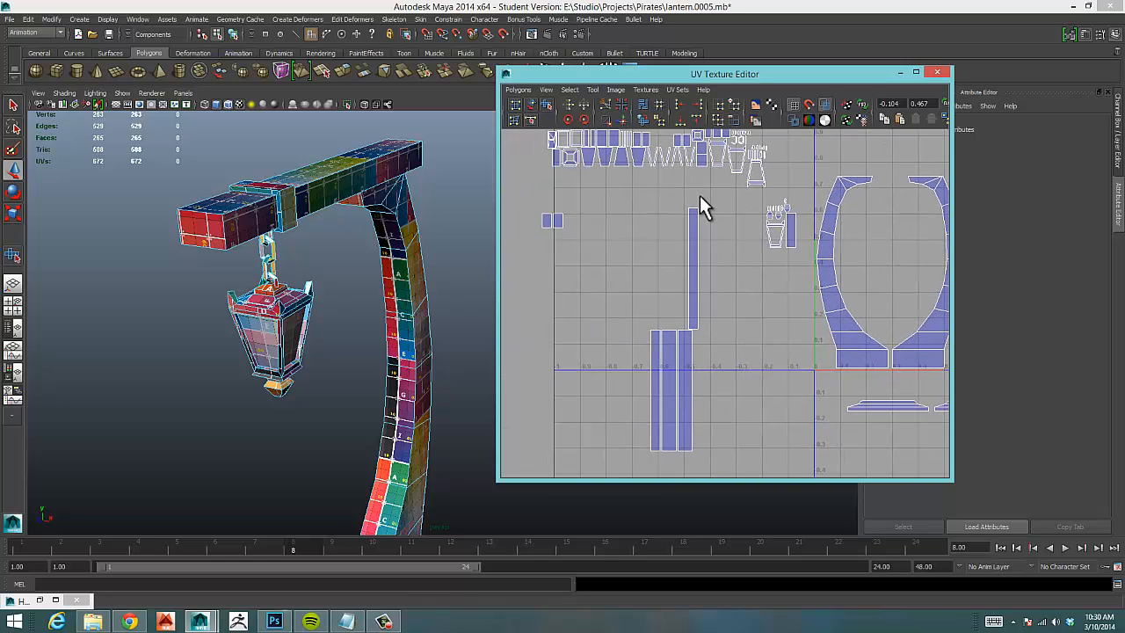
right_drag(690, 218, 720, 208)
drag(683, 201, 702, 221)
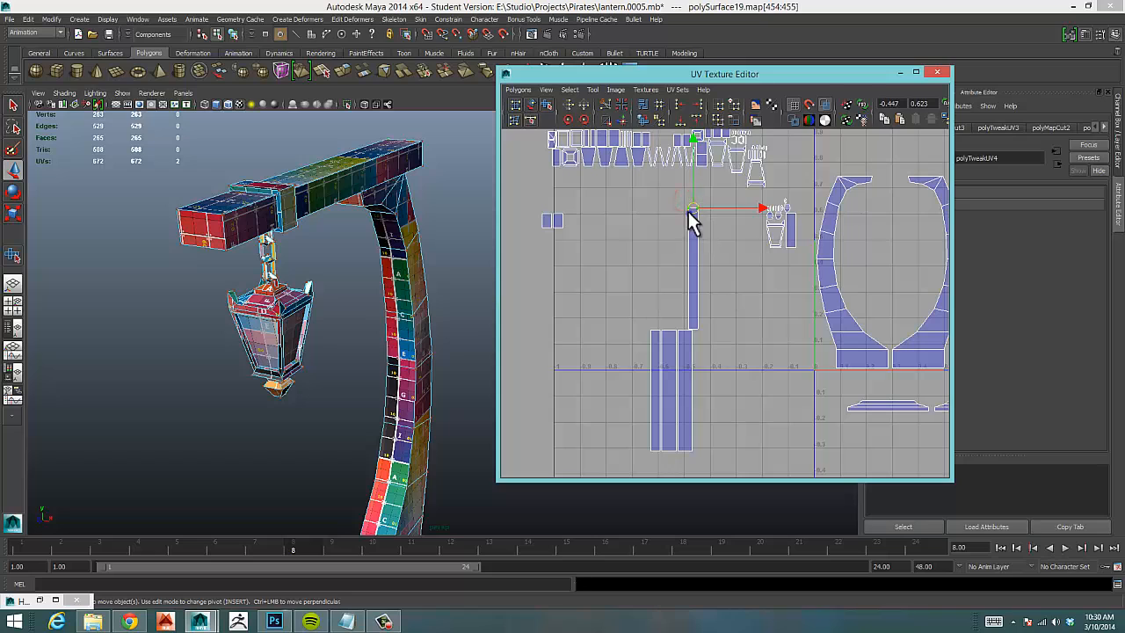
ctrl+right_drag(689, 213, 705, 211)
drag(700, 276, 703, 377)
drag(519, 205, 735, 352)
Select the long edge of the third beam strip that faces the separate narrow strip, and bring up the polygon UV commands.
alt+middle_drag(736, 352, 740, 279)
alt+right_drag(657, 326, 830, 317)
alt+right_drag(678, 327, 764, 318)
alt+middle_drag(736, 309, 804, 298)
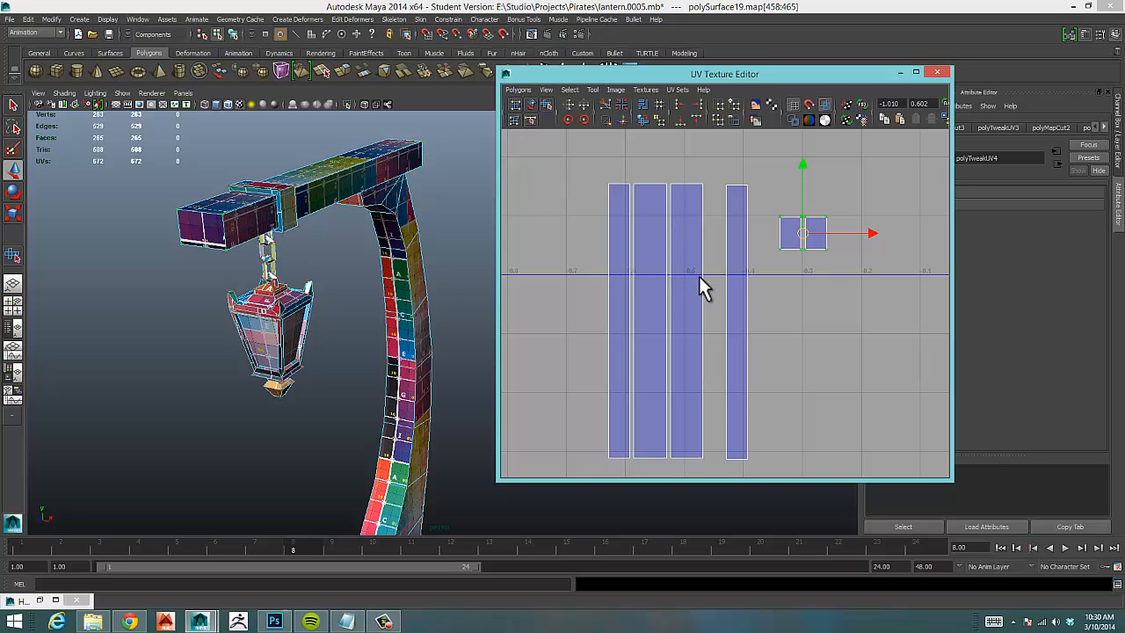
alt+middle_drag(713, 308, 694, 314)
right_drag(678, 291, 677, 263)
click(679, 302)
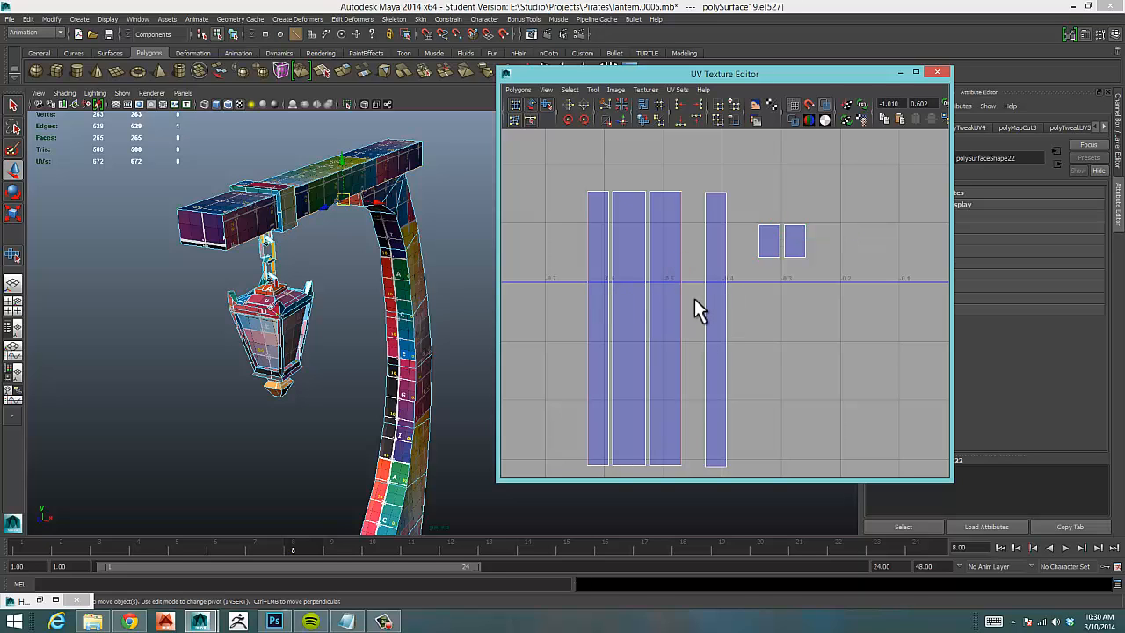
right_drag(673, 242, 665, 295)
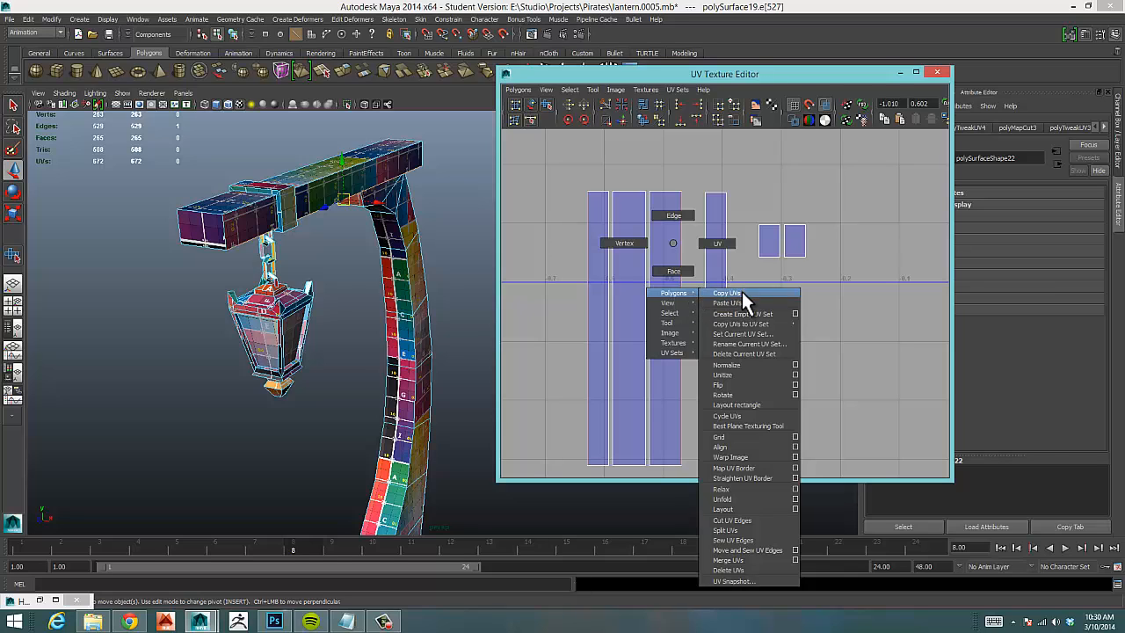
Move and sew the long side shells of the crossbeam into one continuous UV strip.
right_drag(740, 289, 746, 548)
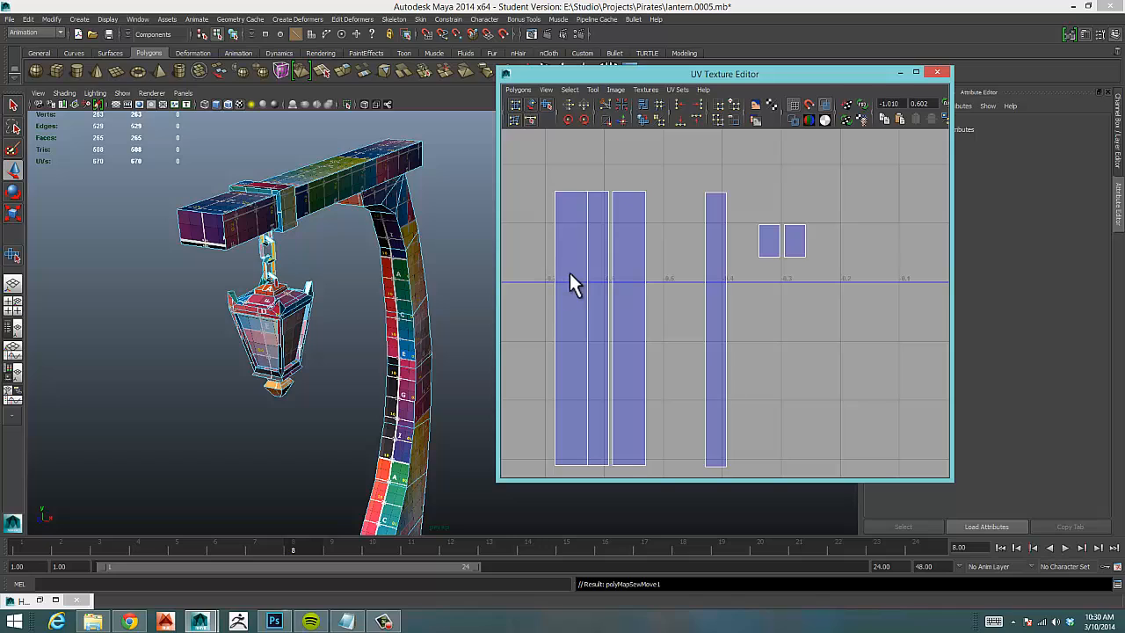
drag(563, 271, 544, 279)
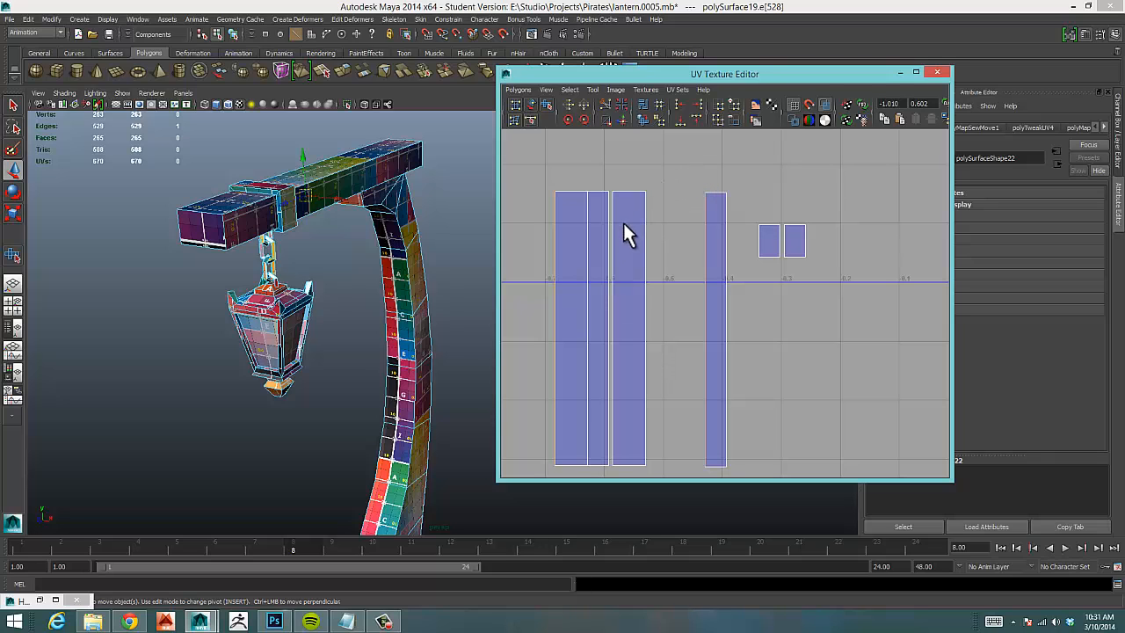
drag(682, 74, 745, 58)
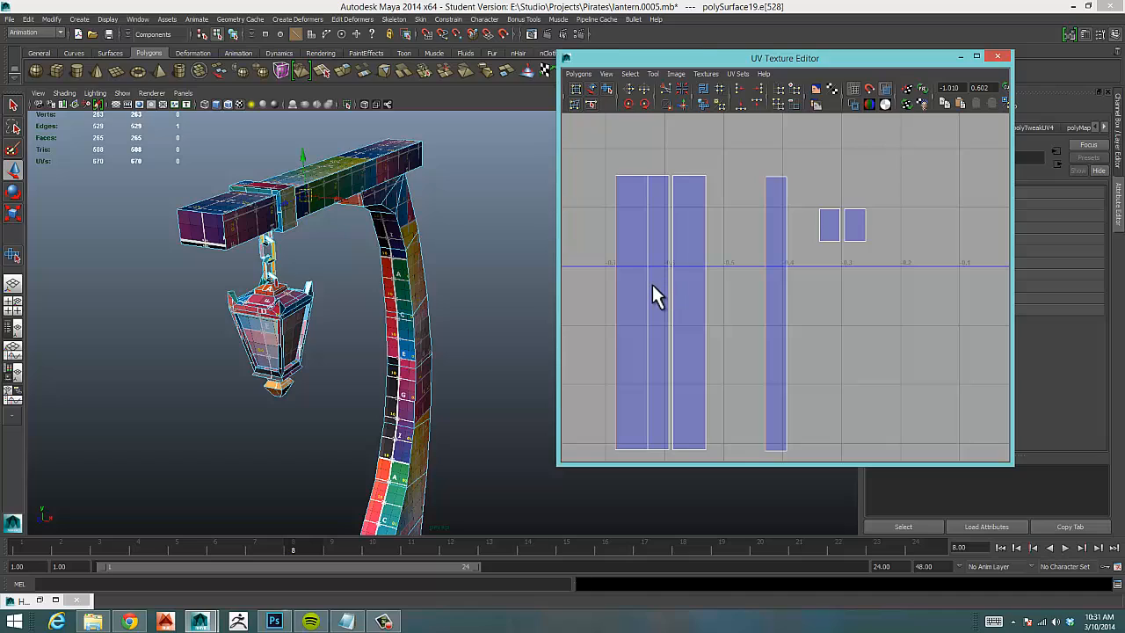
key(g)
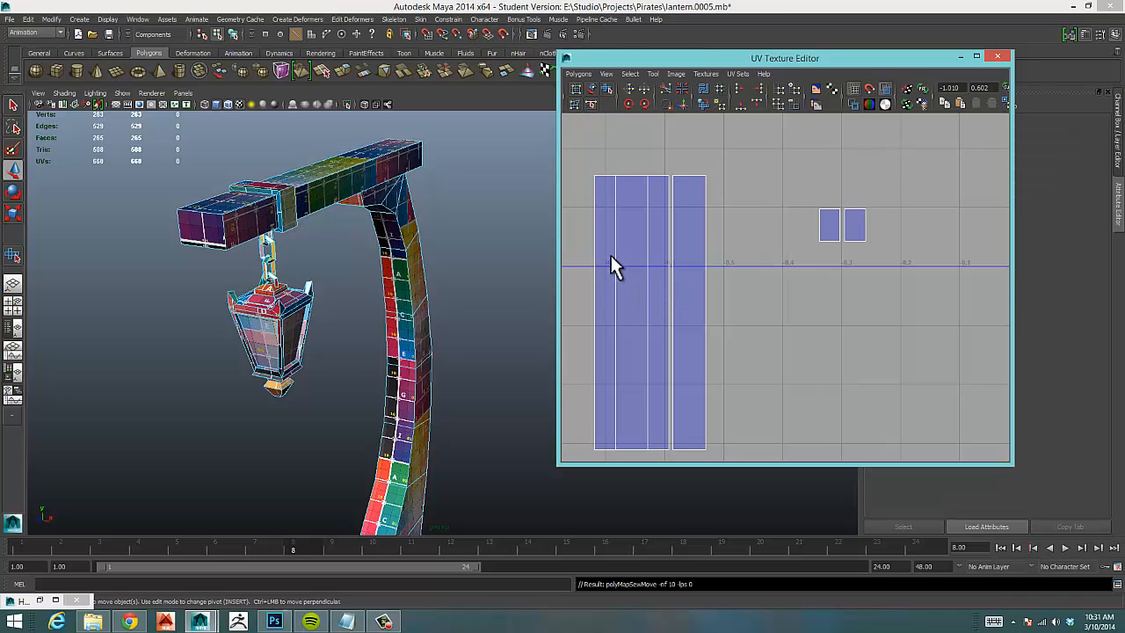
click(597, 209)
key(g)
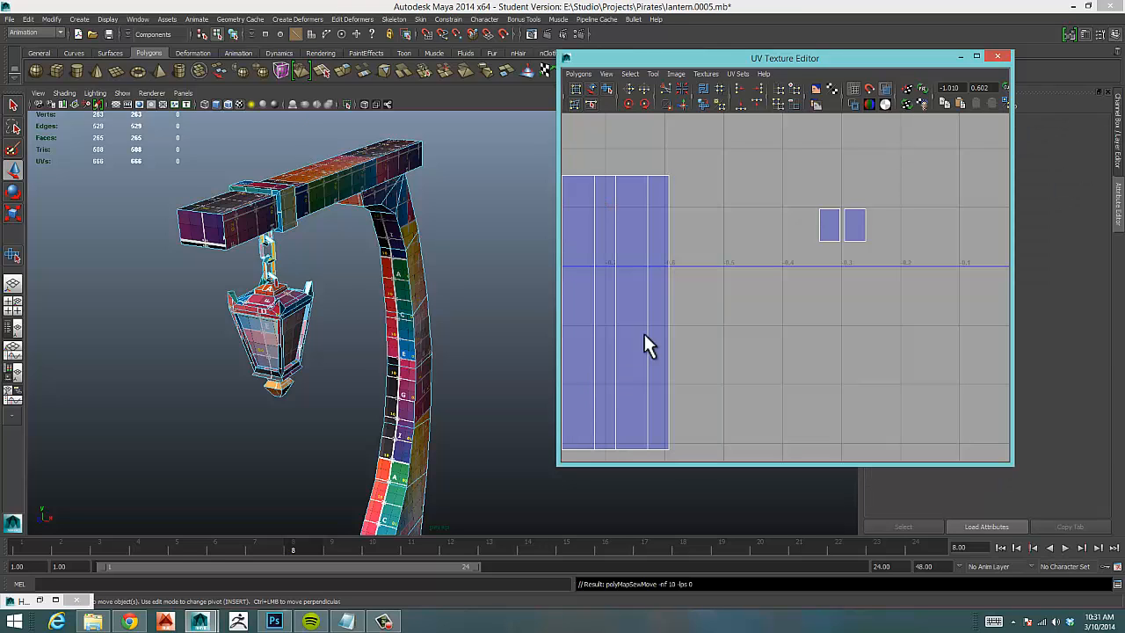
Move and sew the two small end-cap shells onto opposite ends of the crossbeam's UV strip.
click(627, 166)
key(g)
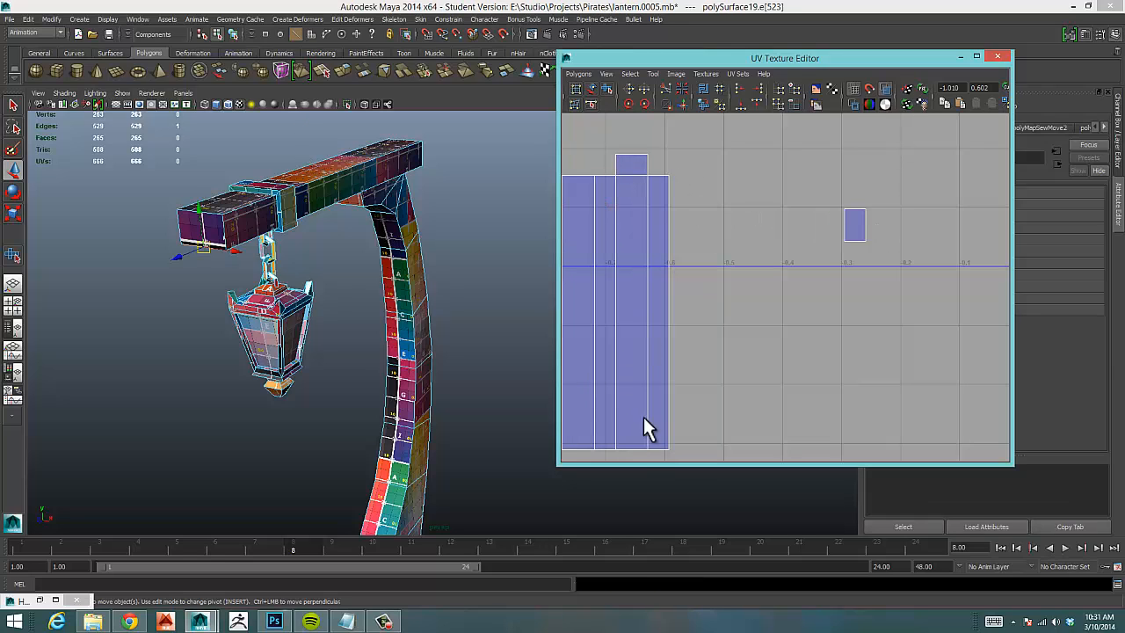
click(630, 446)
key(g)
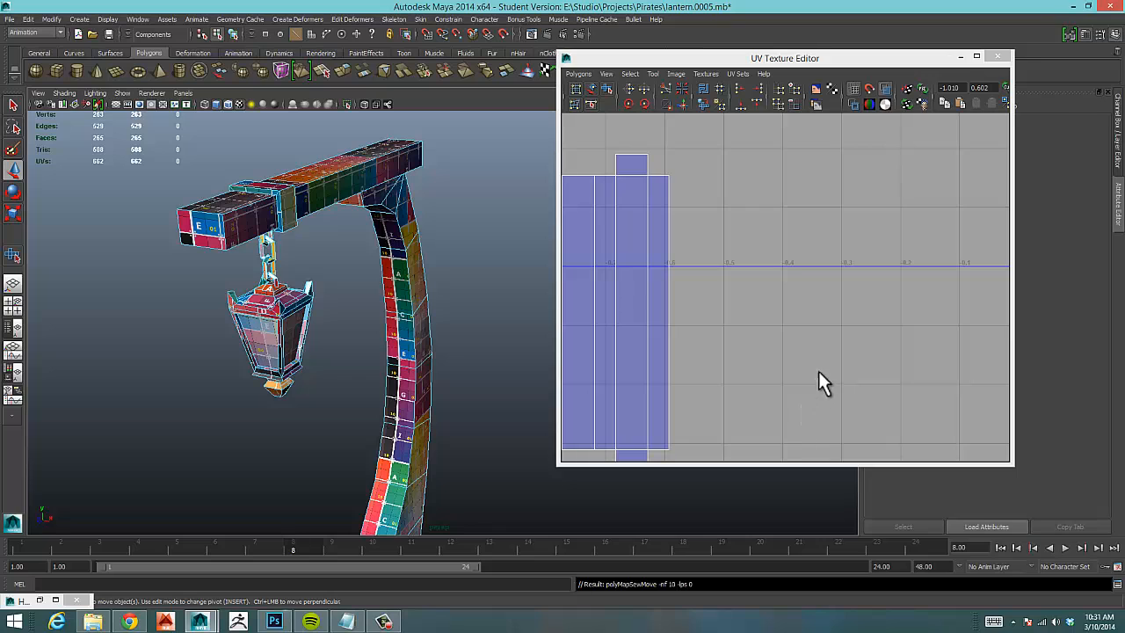
Select all UVs of the sewn crossbeam shell and move it between the two curved post shells.
alt+right_drag(821, 371, 787, 357)
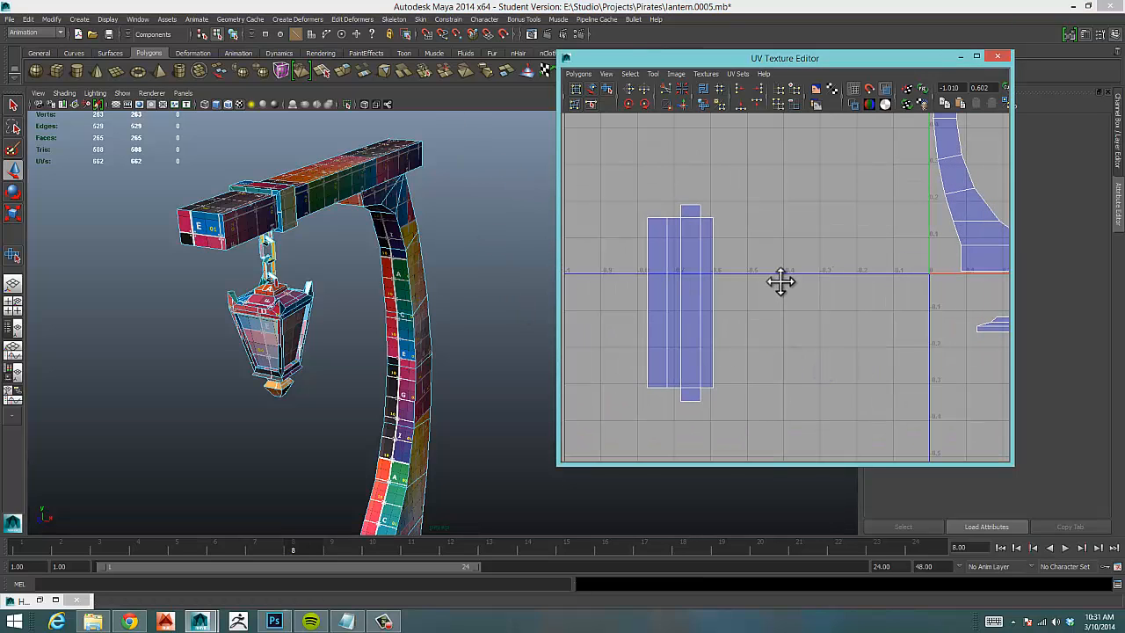
alt+middle_drag(780, 282, 722, 324)
alt+right_drag(796, 314, 769, 306)
right_drag(676, 298, 714, 288)
drag(626, 248, 630, 262)
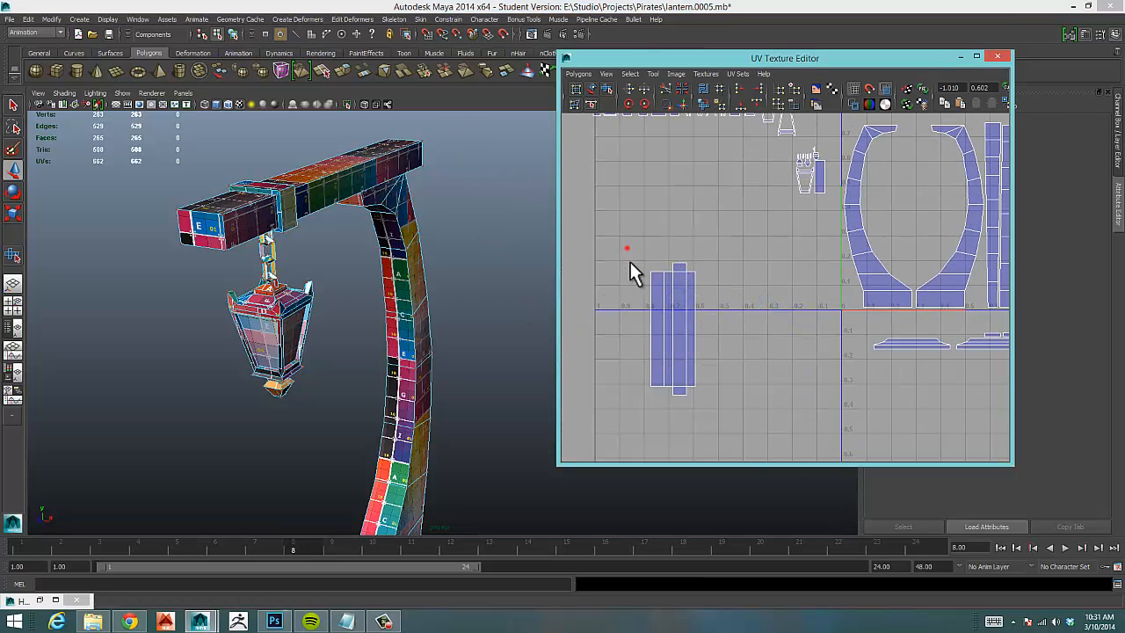
drag(745, 408, 745, 408)
drag(685, 334, 914, 192)
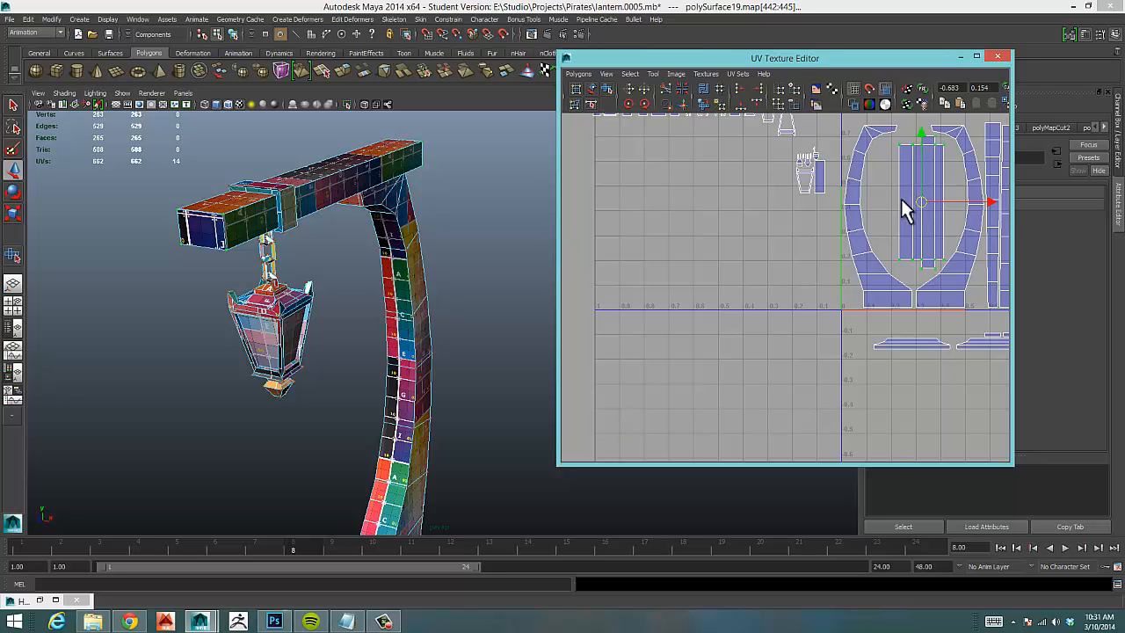
Examine the lantern post model from several angles and look over the remaining unplaced UV shells.
alt+middle_drag(677, 238, 712, 365)
scroll(711, 365, up, 5)
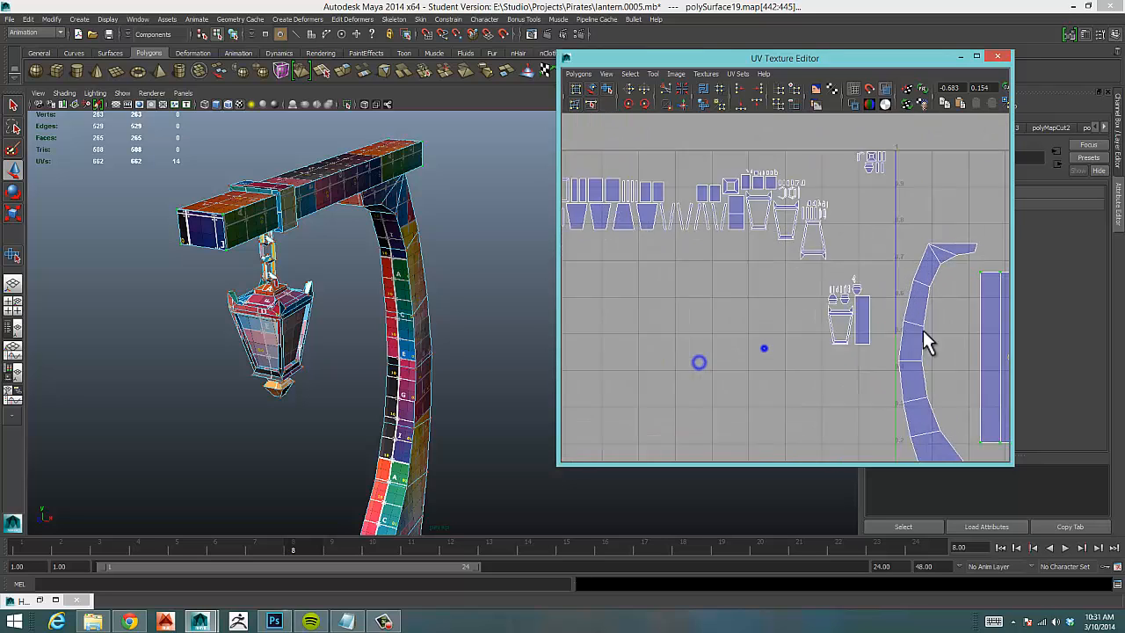
alt+middle_drag(829, 350, 831, 341)
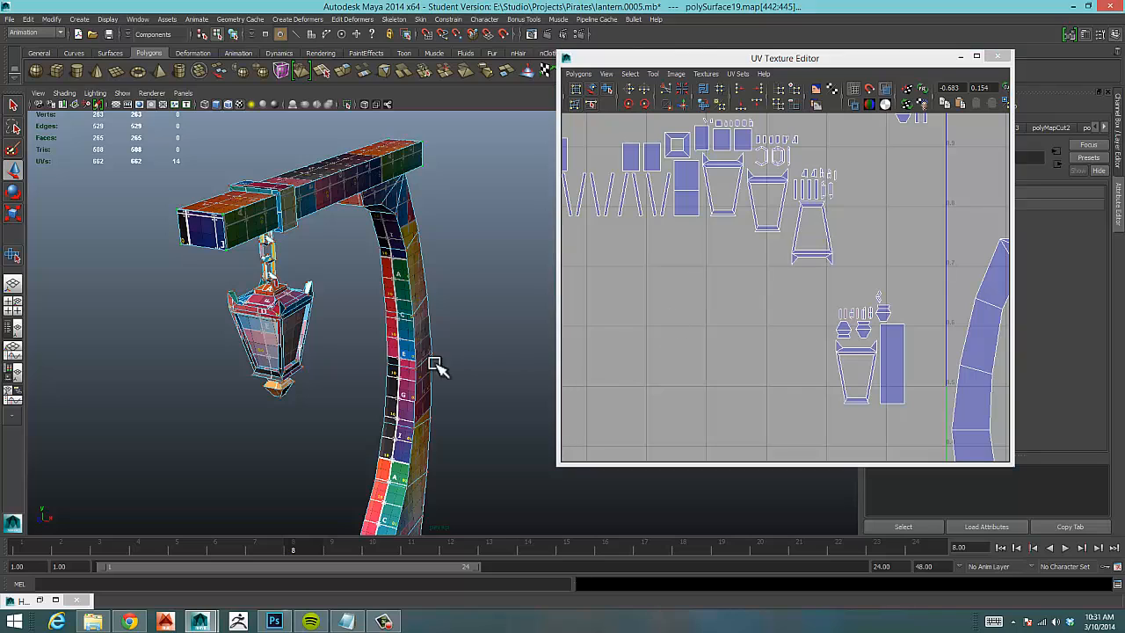
alt+drag(432, 364, 376, 296)
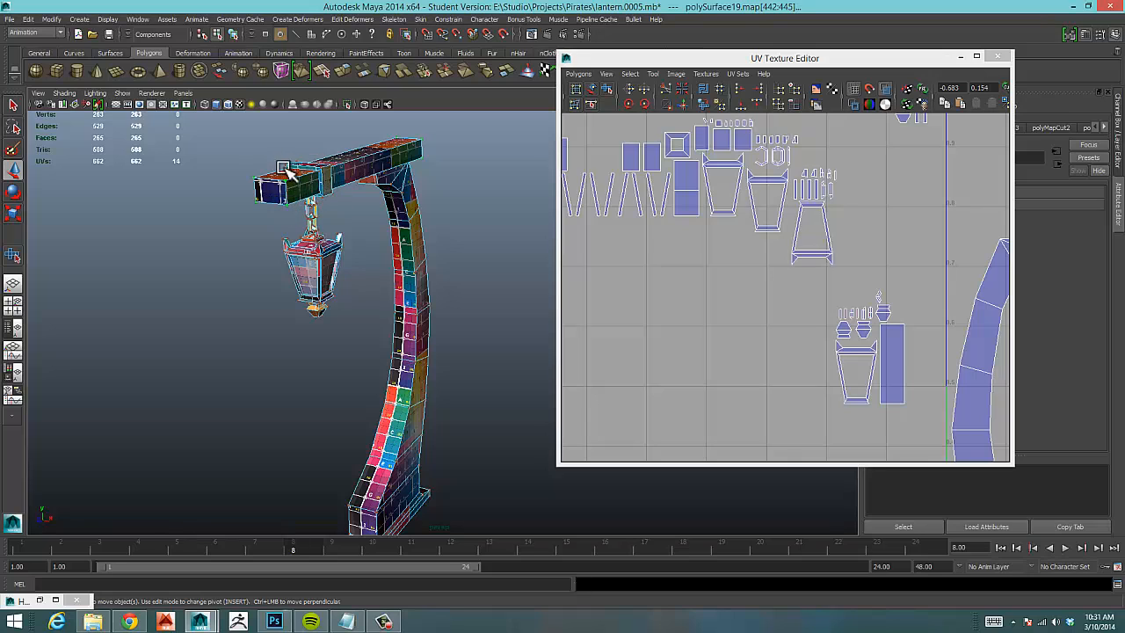
alt+drag(319, 315, 284, 308)
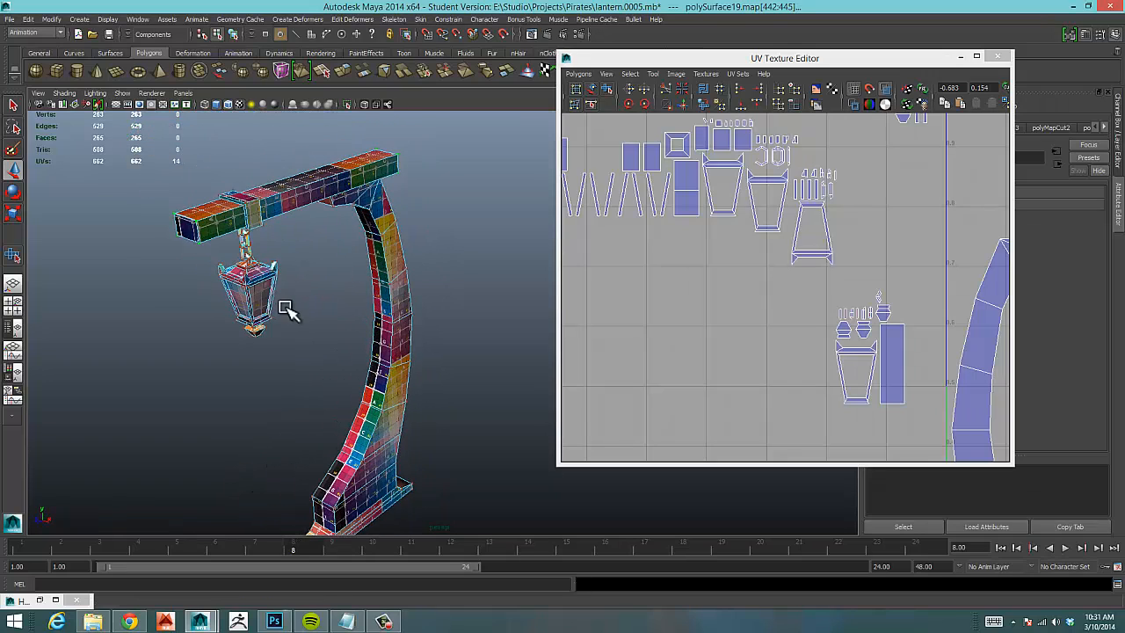
alt+drag(308, 271, 374, 224)
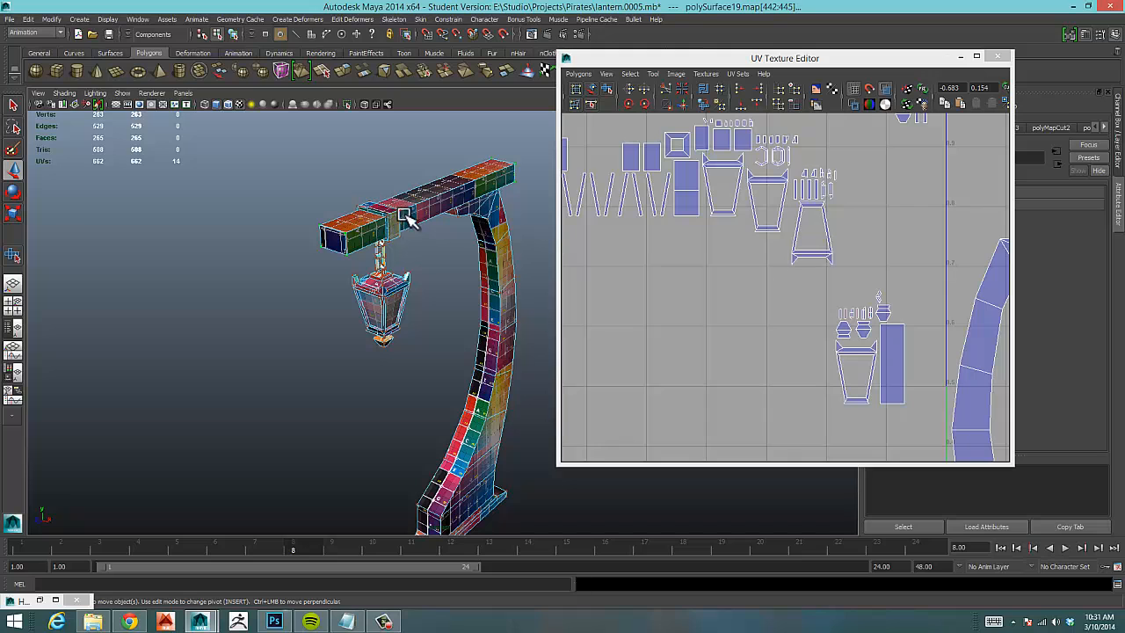
alt+middle_drag(683, 340, 774, 375)
scroll(492, 297, down, 2)
mouse_move(492, 297)
alt+middle_down()
mouse_move(535, 293)
mouse_move(472, 307)
alt+middle_up()
scroll(492, 326, down, 2)
mouse_move(409, 347)
alt+mouse_down()
mouse_move(410, 319)
mouse_move(406, 332)
alt+mouse_up()
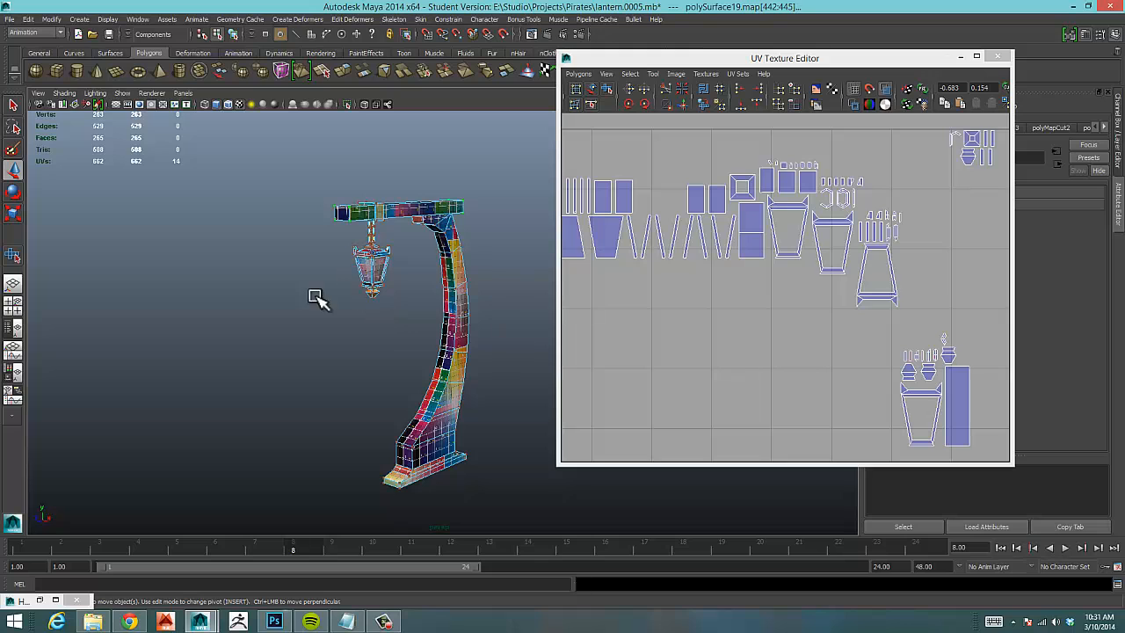
alt+middle_drag(816, 283, 804, 316)
alt+right_drag(889, 306, 769, 323)
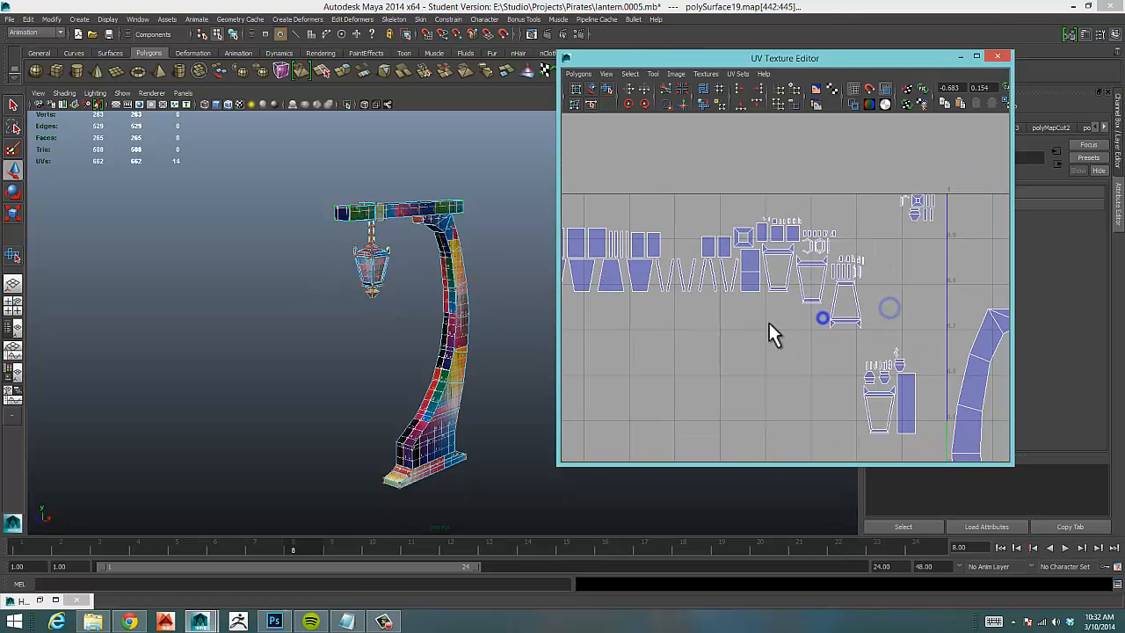
alt+middle_drag(769, 322, 825, 284)
alt+drag(350, 311, 535, 319)
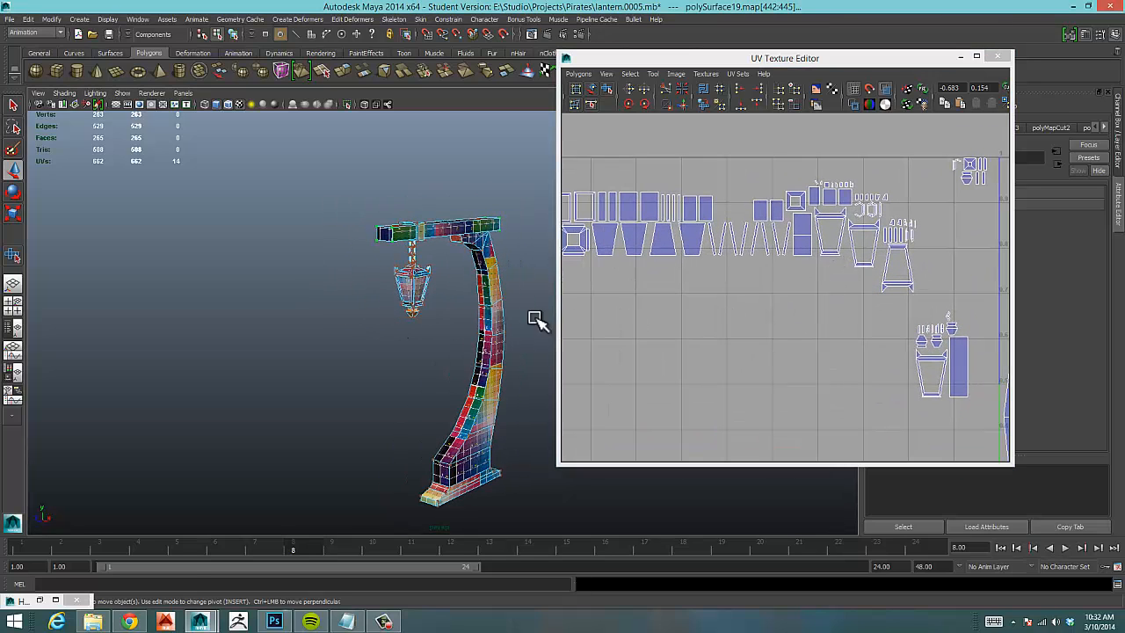
Select a glass pane face on the lantern and grow the selection repeatedly across the lantern's connected faces.
key(f)
alt+middle_drag(575, 314, 722, 301)
alt+right_drag(722, 300, 668, 306)
alt+right_drag(396, 315, 598, 288)
right_drag(367, 221, 369, 238)
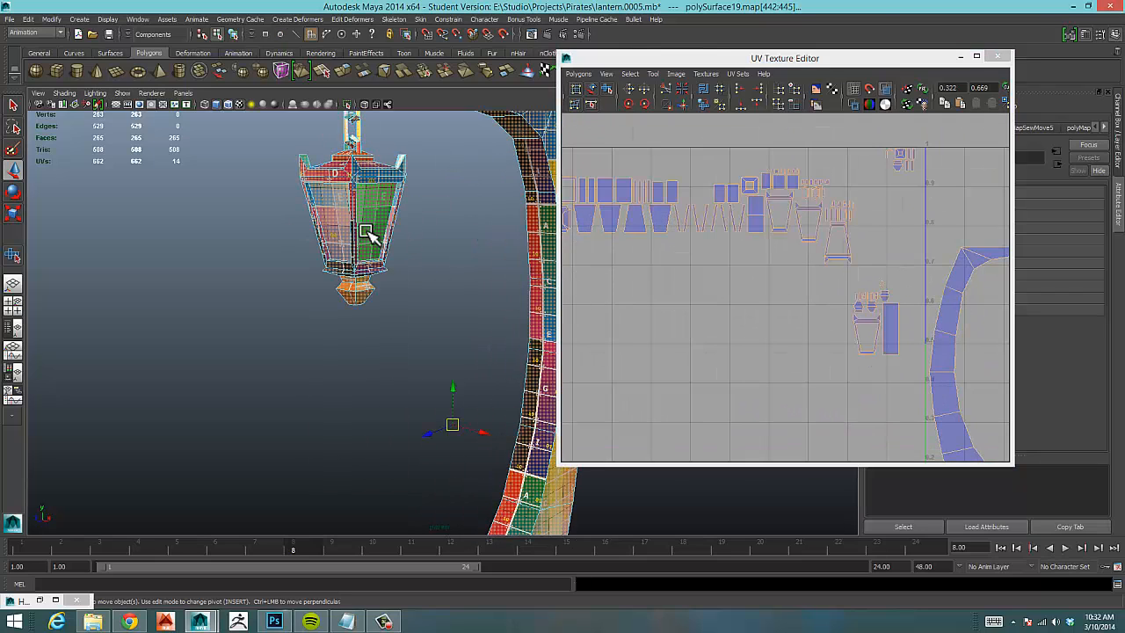
click(370, 235)
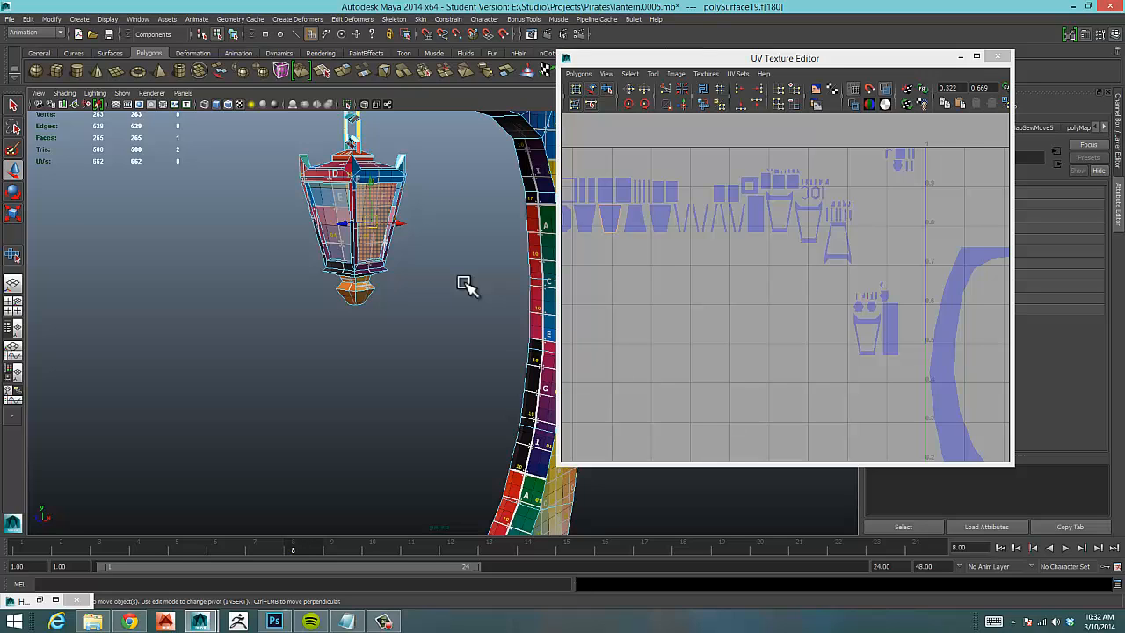
key(shift+period)
key(shift+period)
key(shift+period)
key(shift+period)
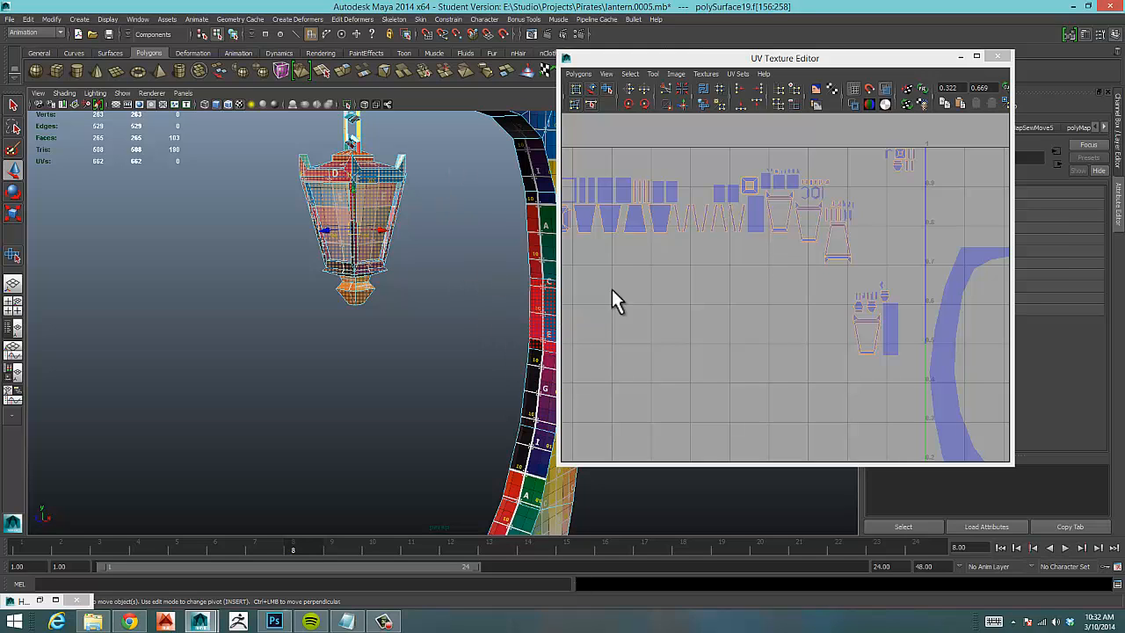
Convert the lantern face selection to UVs and move those UVs into the empty negative U, negative V quadrant.
click(741, 327)
alt+middle_drag(738, 317, 776, 284)
alt+right_drag(844, 264, 689, 288)
alt+right_drag(792, 273, 720, 286)
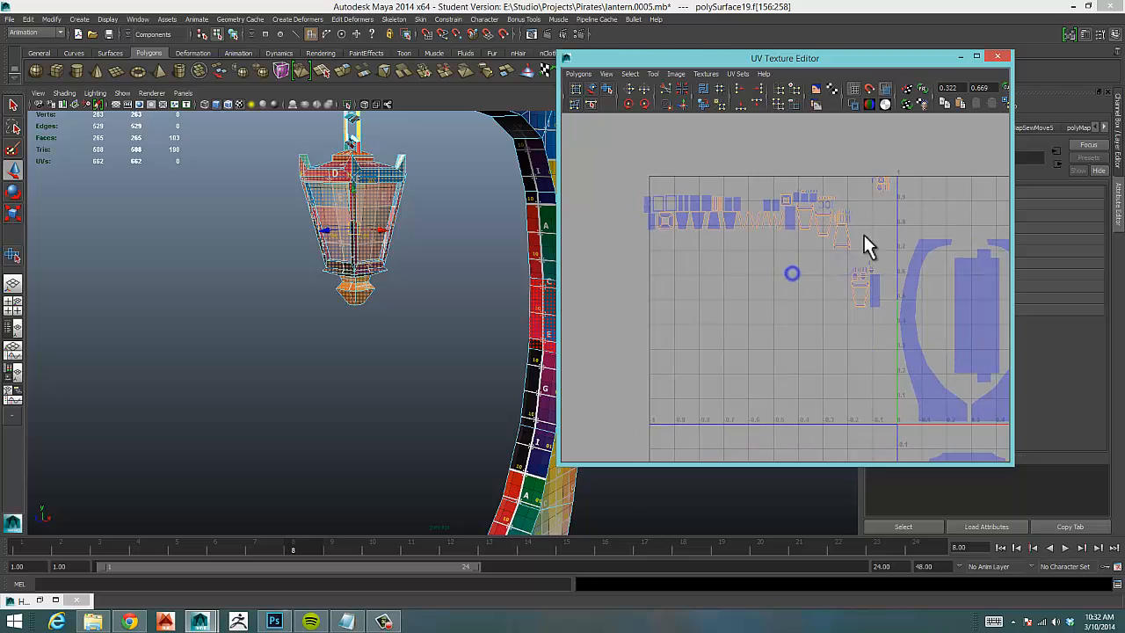
ctrl+right_drag(836, 239, 836, 237)
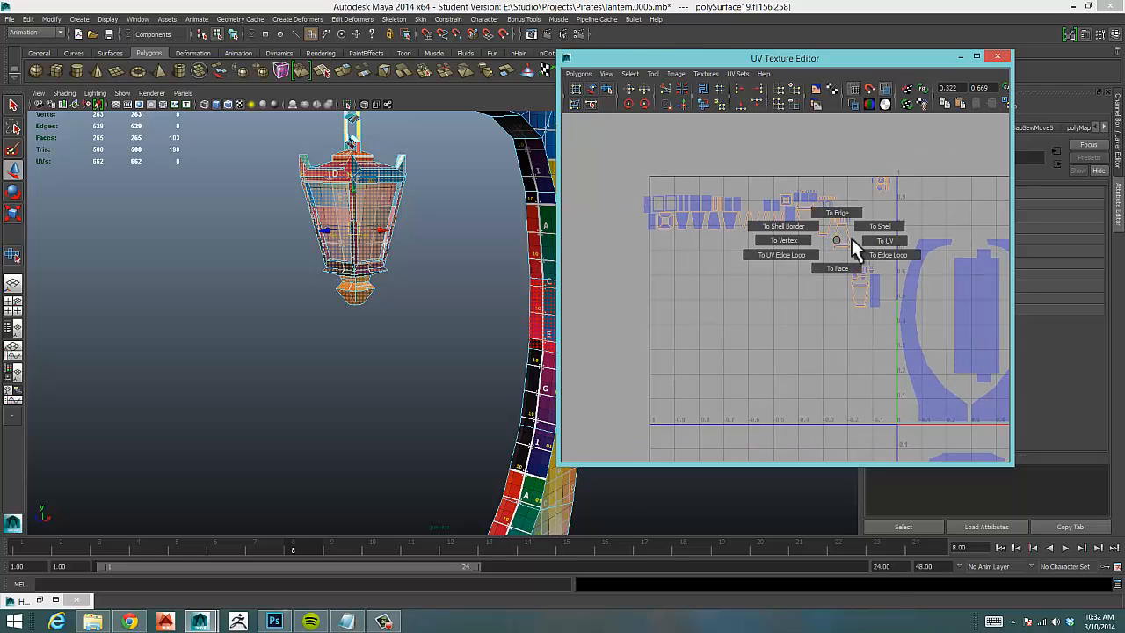
click(871, 237)
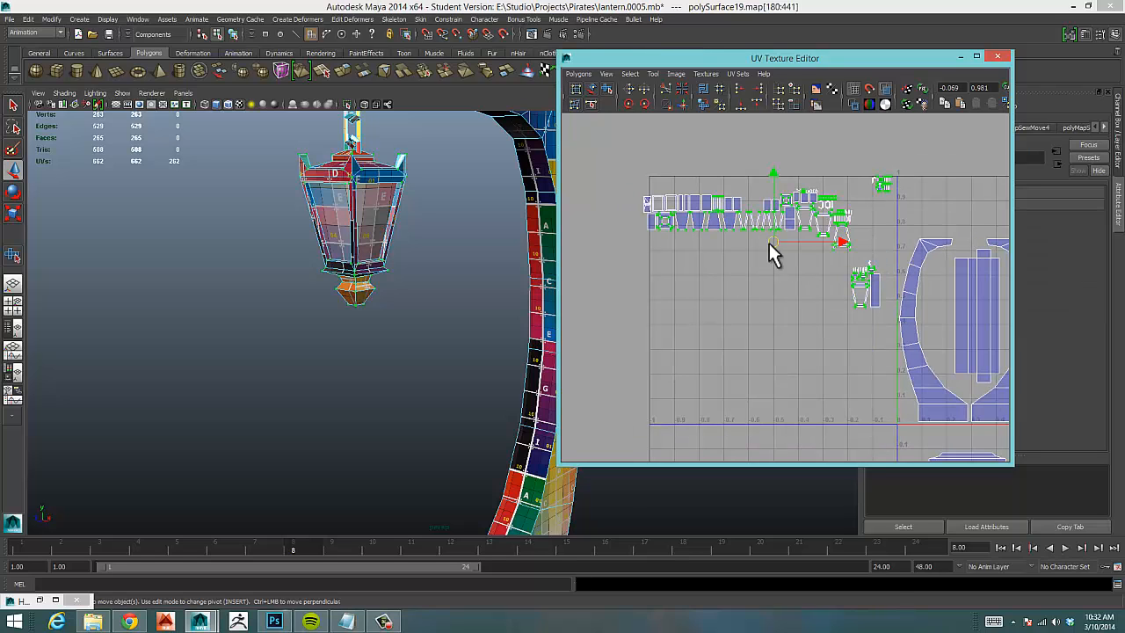
drag(770, 244, 699, 355)
scroll(783, 357, down, 2)
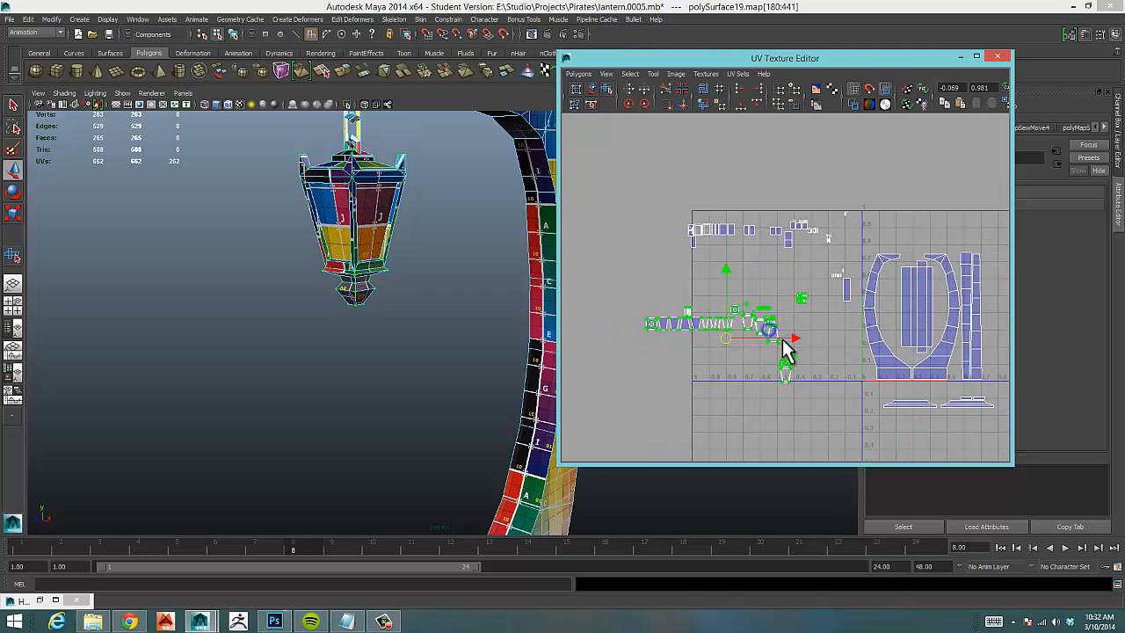
alt+middle_drag(784, 327, 794, 192)
alt+right_drag(794, 191, 740, 202)
drag(737, 219, 783, 319)
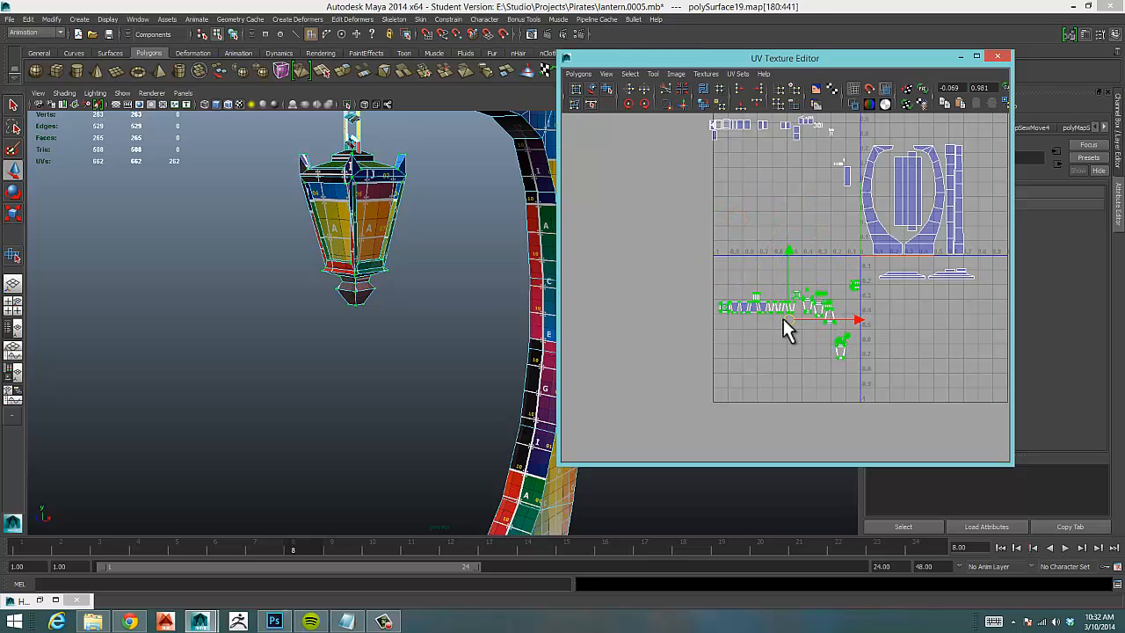
Select the UVs of the four tapered glass pane shells and move them into empty space below the other lantern shells.
alt+middle_drag(944, 244, 883, 280)
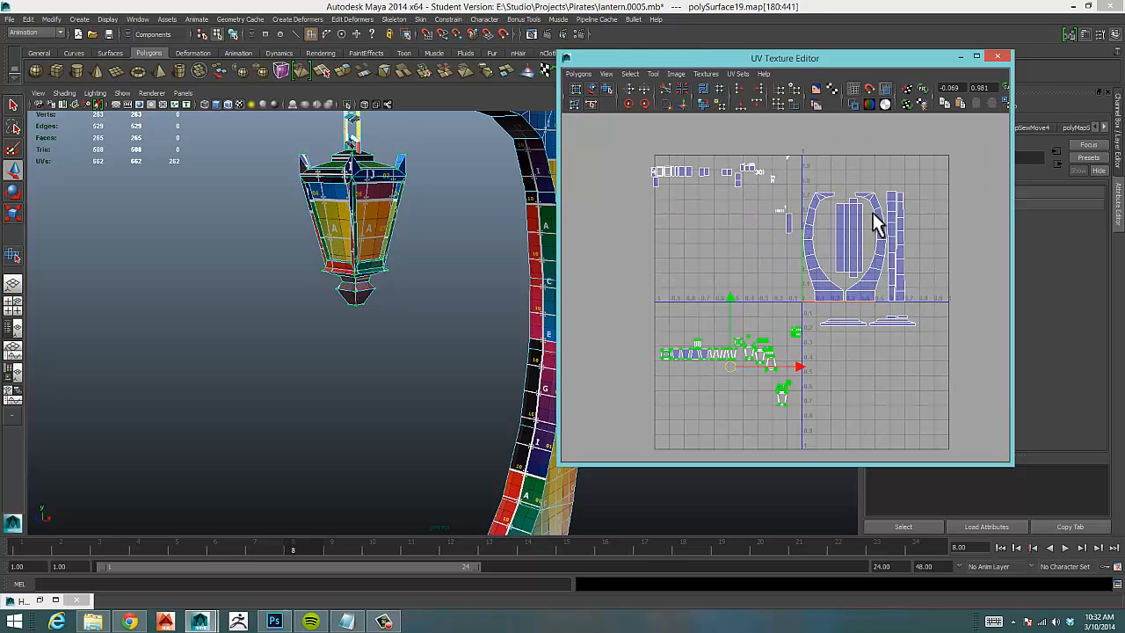
alt+middle_drag(714, 289, 733, 234)
alt+right_drag(685, 264, 758, 306)
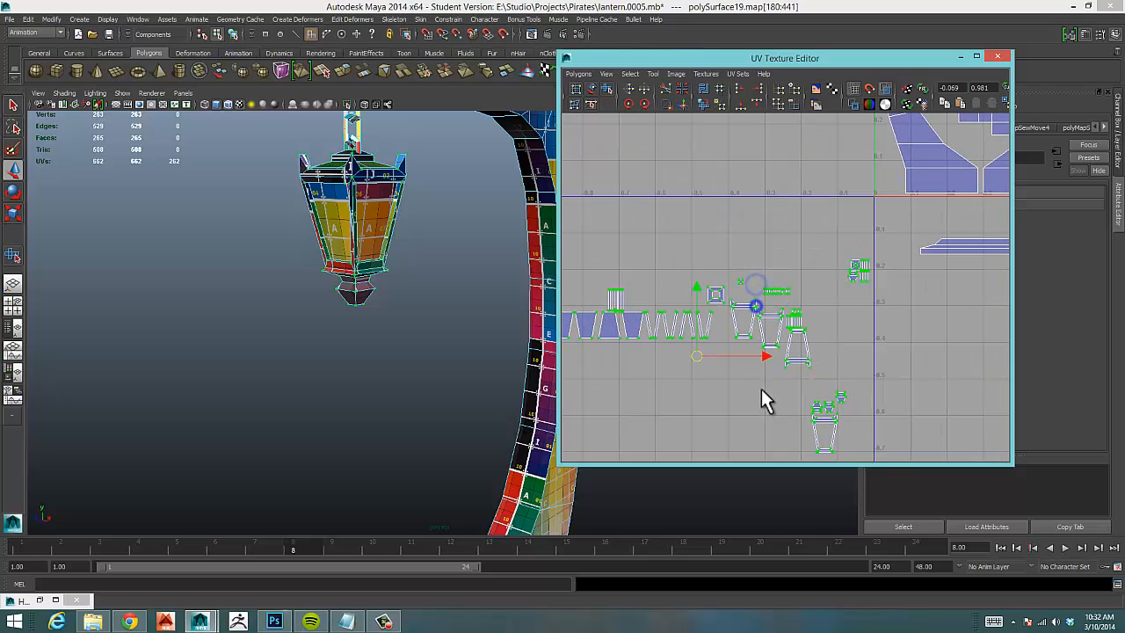
alt+middle_drag(793, 341, 891, 274)
alt+right_drag(649, 325, 932, 262)
alt+right_drag(758, 287, 745, 266)
click(470, 357)
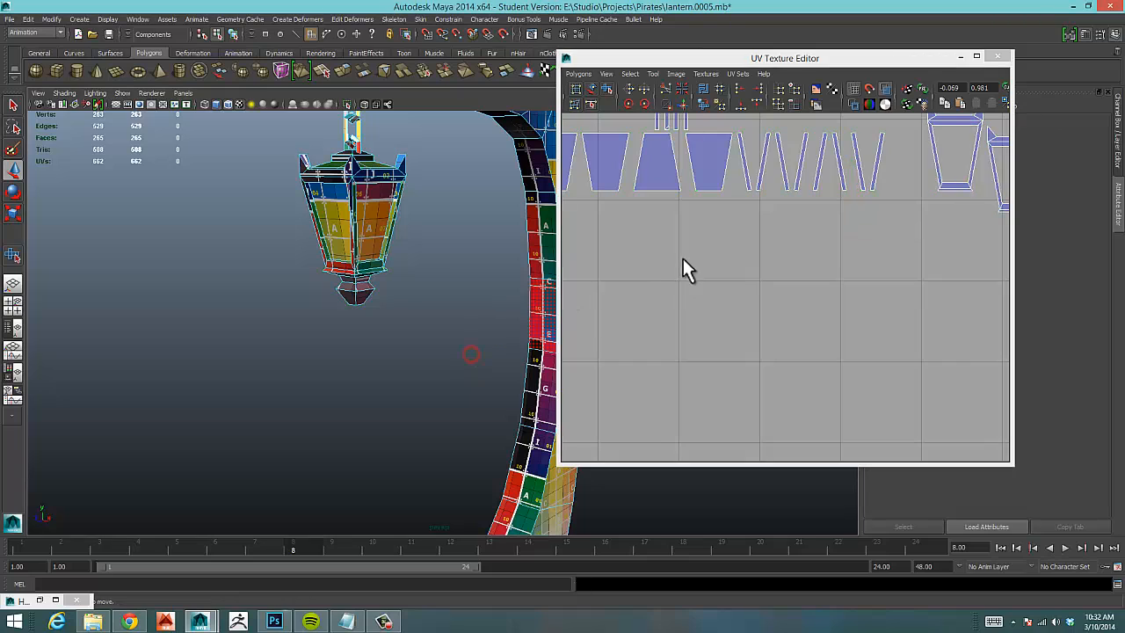
alt+middle_drag(683, 269, 756, 283)
mouse_move(634, 202)
right_down()
mouse_move(667, 200)
mouse_move(761, 233)
mouse_move(774, 215)
right_up()
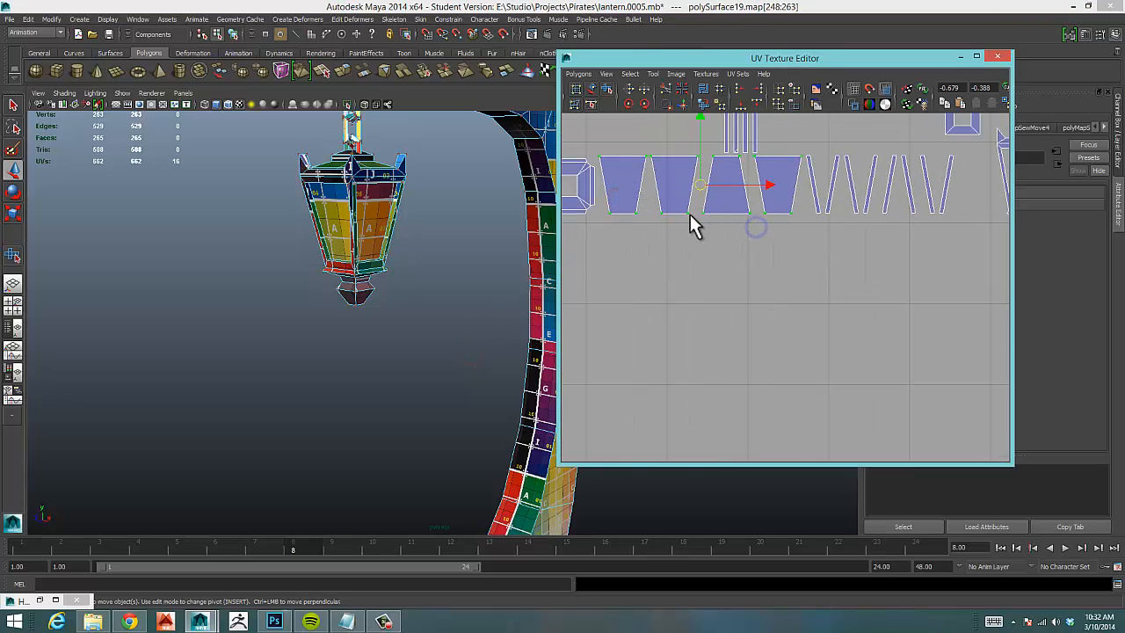
drag(699, 186, 739, 324)
Examine the four glass pane shells up close and compare them with the checker texture on the lantern.
alt+drag(402, 319, 410, 315)
alt+right_drag(410, 315, 449, 310)
alt+middle_drag(426, 253, 386, 334)
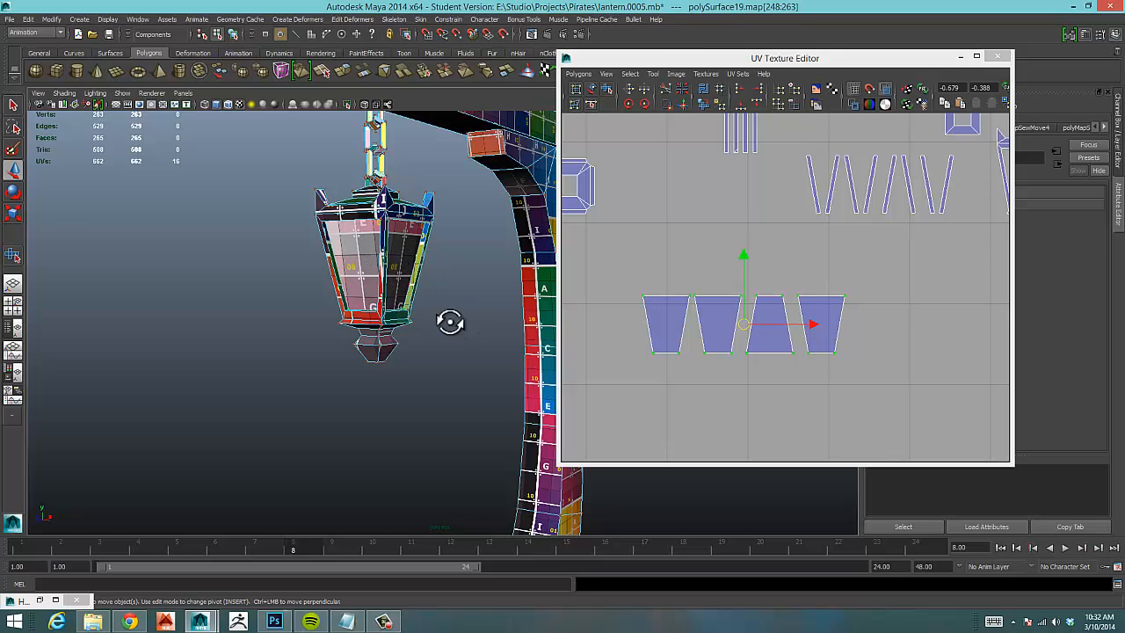
alt+drag(448, 322, 439, 325)
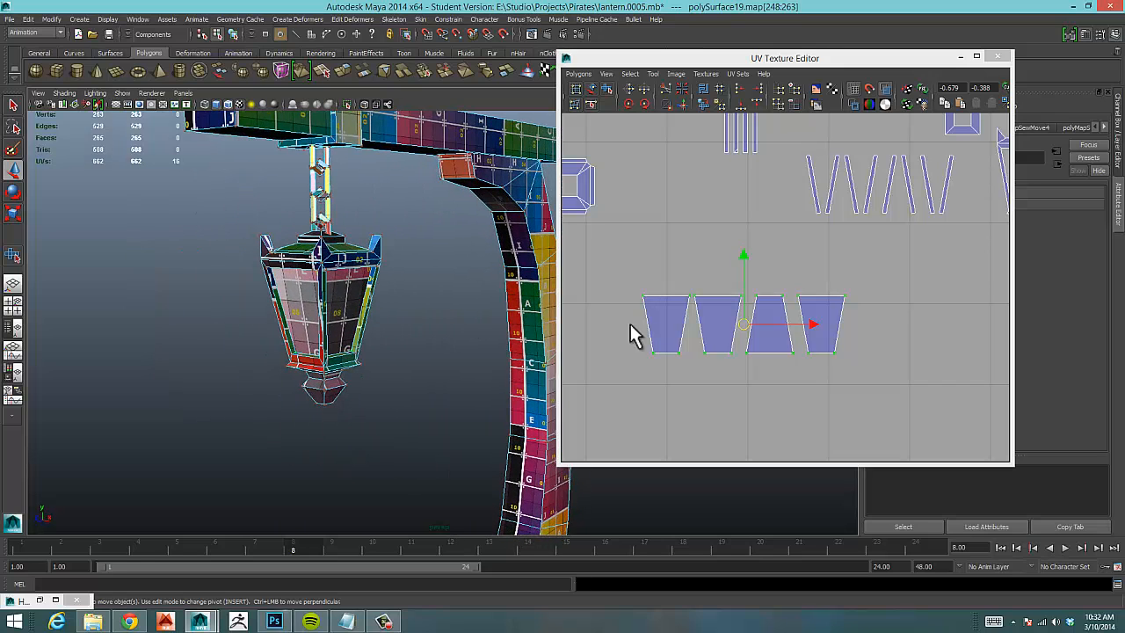
alt+right_drag(645, 351, 910, 325)
alt+middle_drag(755, 338, 823, 293)
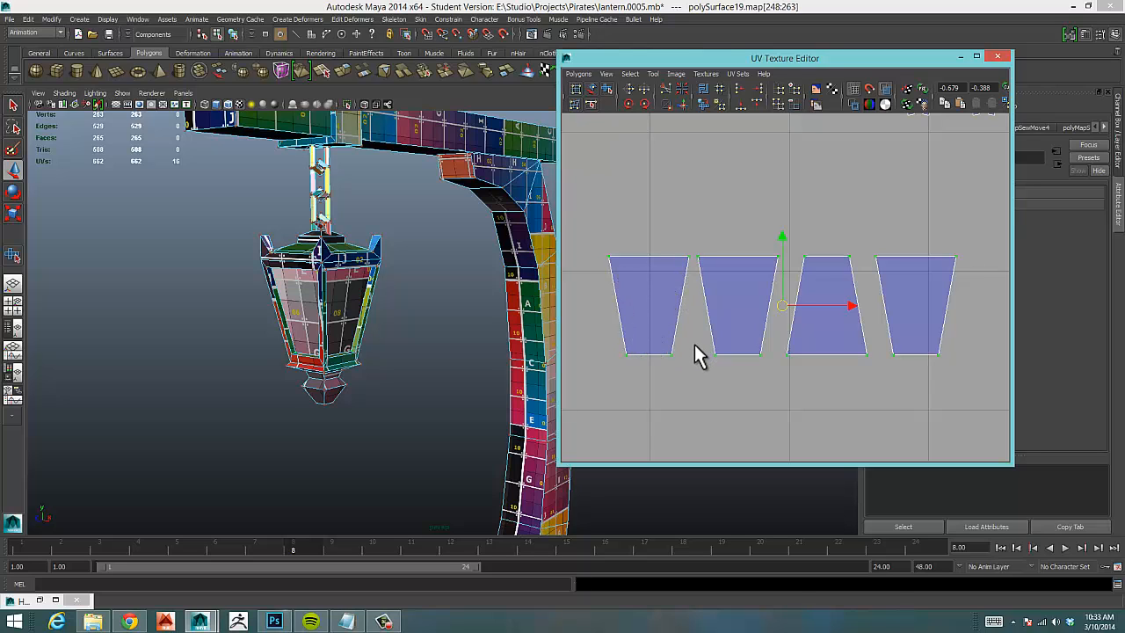
alt+middle_drag(734, 337, 783, 293)
alt+right_drag(713, 301, 760, 310)
alt+middle_drag(757, 301, 706, 309)
alt+right_drag(844, 296, 703, 288)
alt+right_drag(929, 281, 701, 286)
alt+right_drag(876, 273, 791, 280)
mouse_move(871, 289)
alt+middle_down()
mouse_move(456, 353)
mouse_move(879, 282)
mouse_move(972, 248)
alt+middle_up()
alt+right_drag(693, 273, 776, 268)
alt+middle_drag(765, 264, 702, 279)
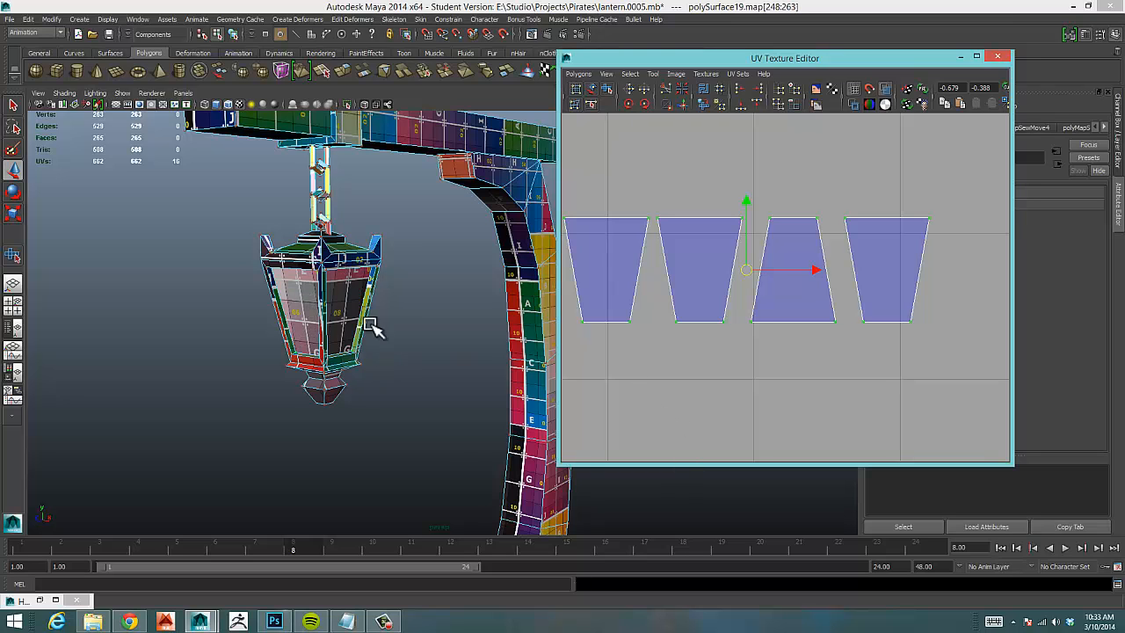
alt+drag(428, 343, 413, 347)
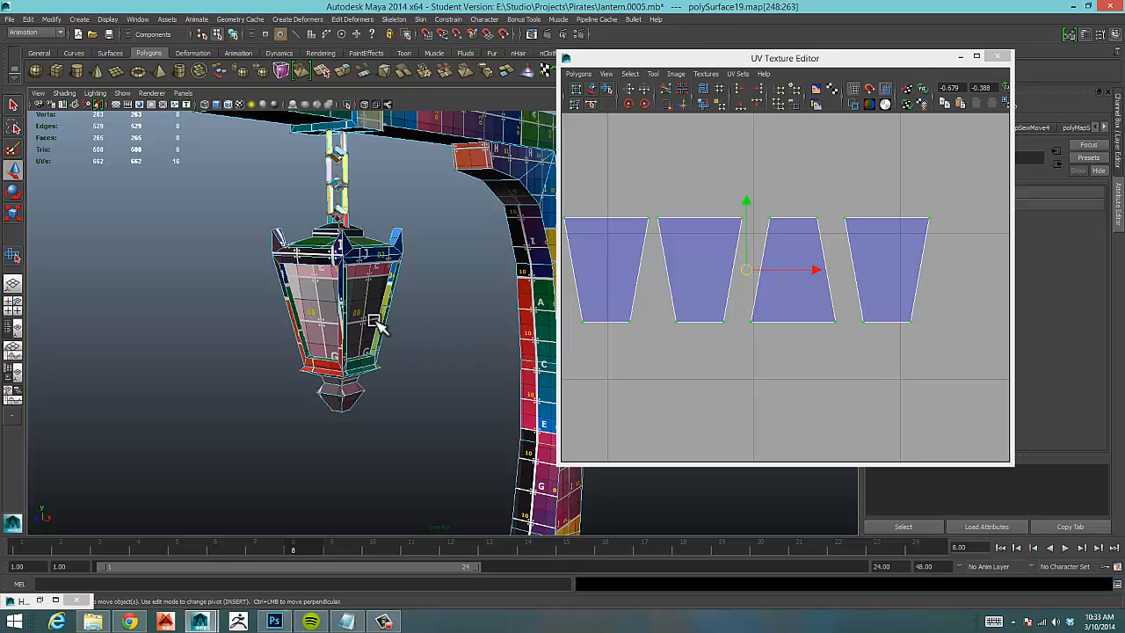
Snap the four corner UVs of the second glass pane shell onto the matching corners of the first pane shell.
alt+right_drag(883, 311, 810, 316)
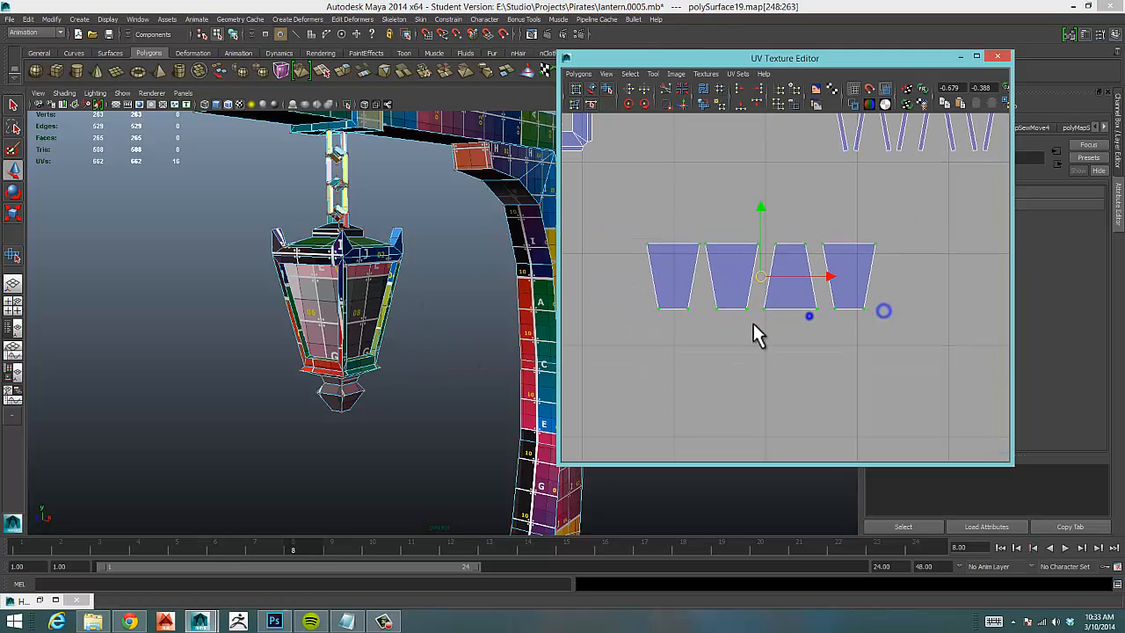
alt+right_drag(722, 324, 821, 319)
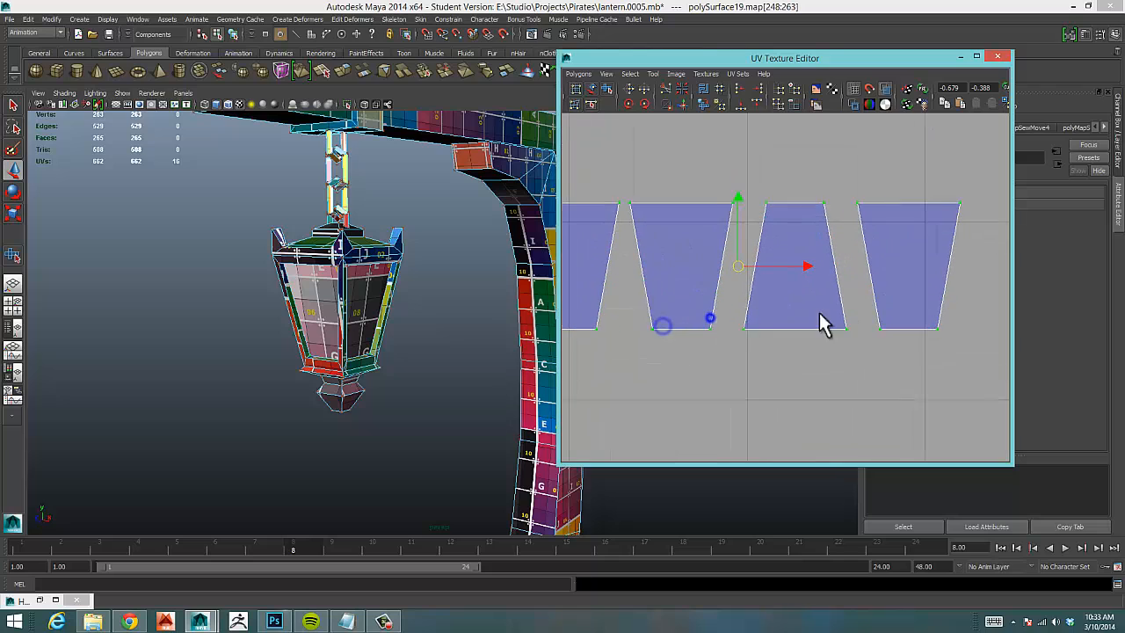
alt+middle_drag(747, 319, 871, 324)
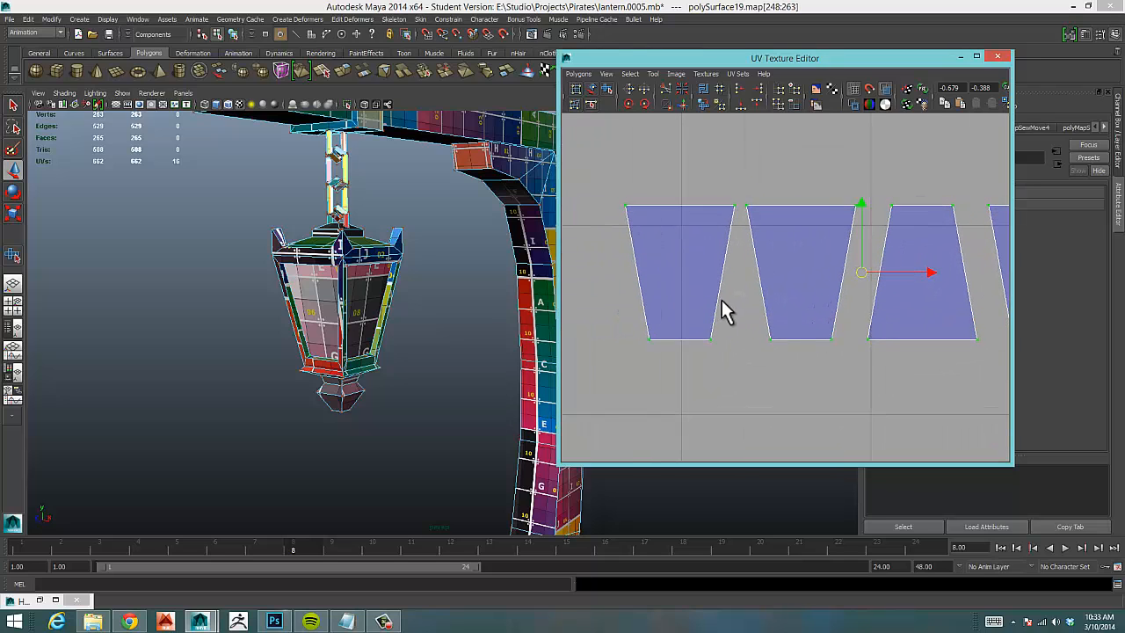
alt+middle_drag(721, 306, 721, 322)
alt+right_drag(721, 322, 779, 305)
alt+middle_drag(778, 307, 807, 285)
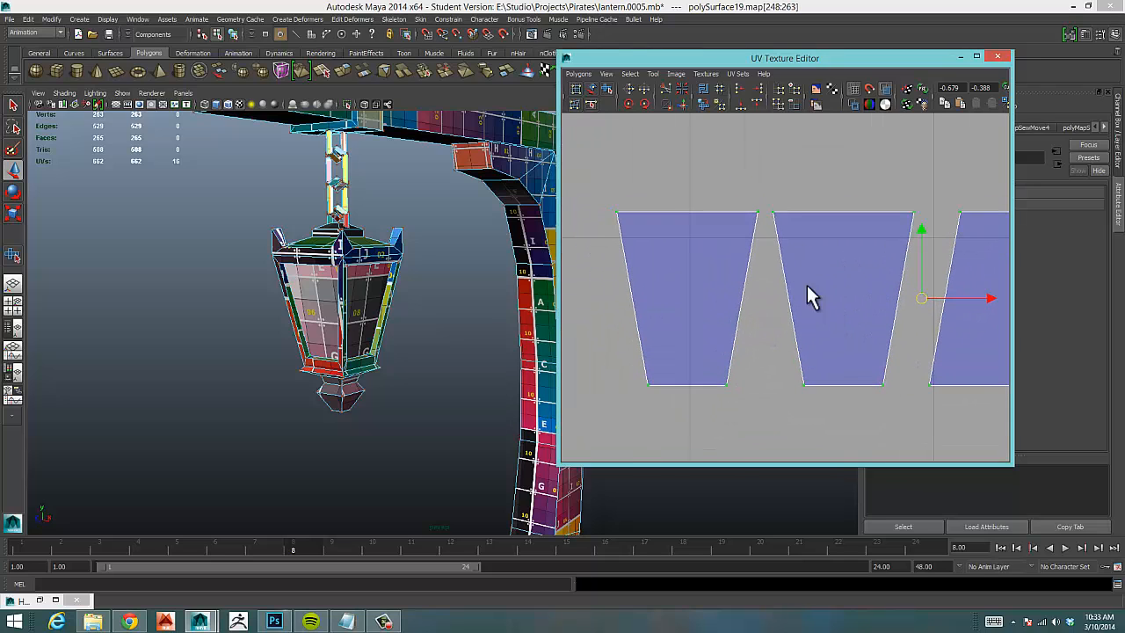
click(771, 214)
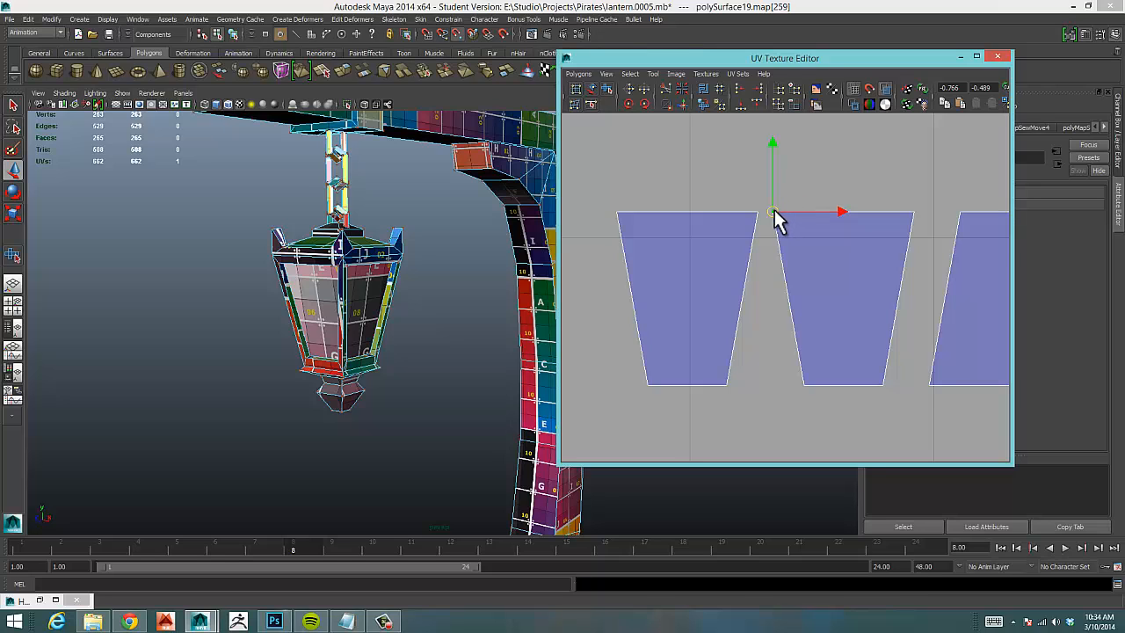
drag(776, 219, 606, 225)
drag(776, 369, 665, 373)
drag(876, 202, 765, 216)
drag(844, 352, 735, 380)
Select the upside-down glass pane shell, rotate it upright and move it beside the two stacked panes.
alt+middle_drag(924, 385, 863, 376)
alt+right_drag(930, 375, 851, 374)
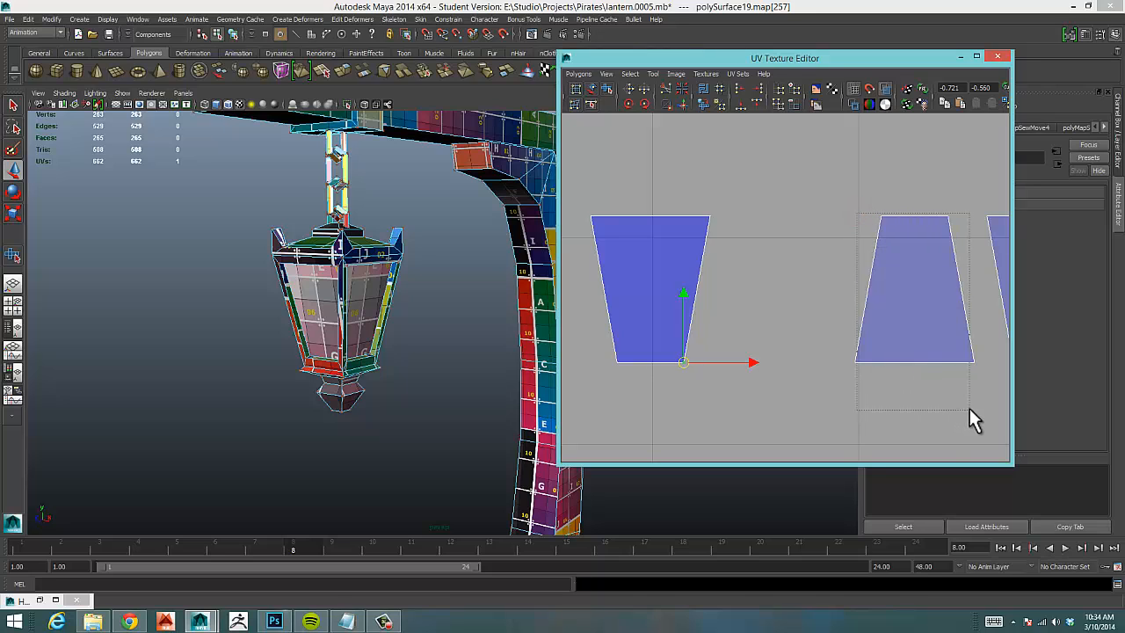
drag(970, 409, 968, 407)
ctrl+right_drag(894, 323, 895, 284)
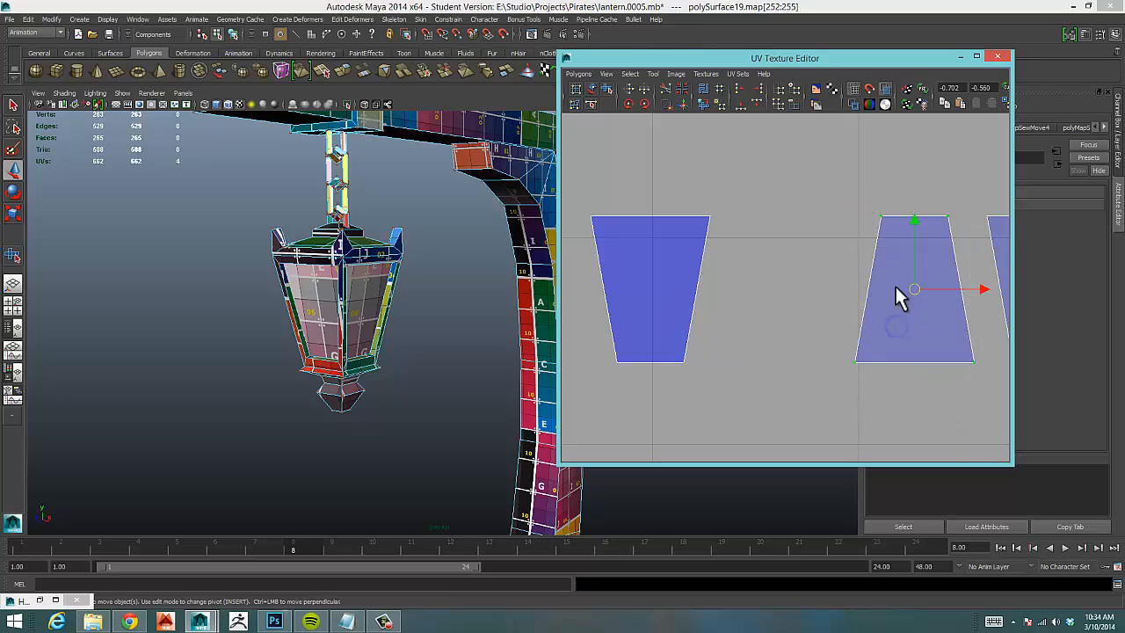
click(631, 105)
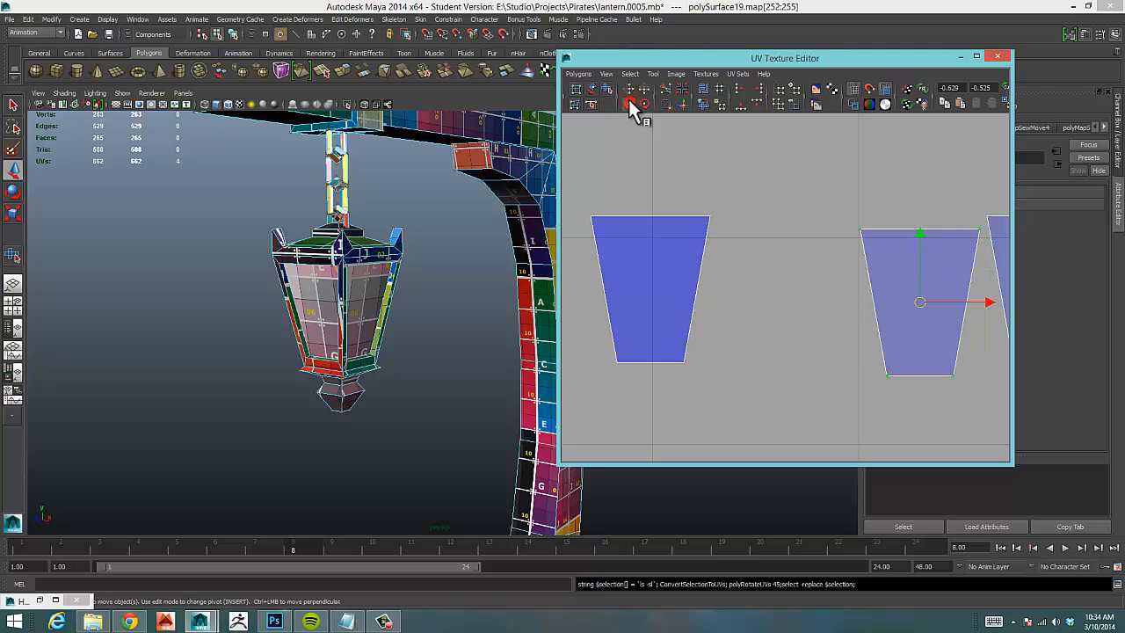
drag(919, 308, 787, 294)
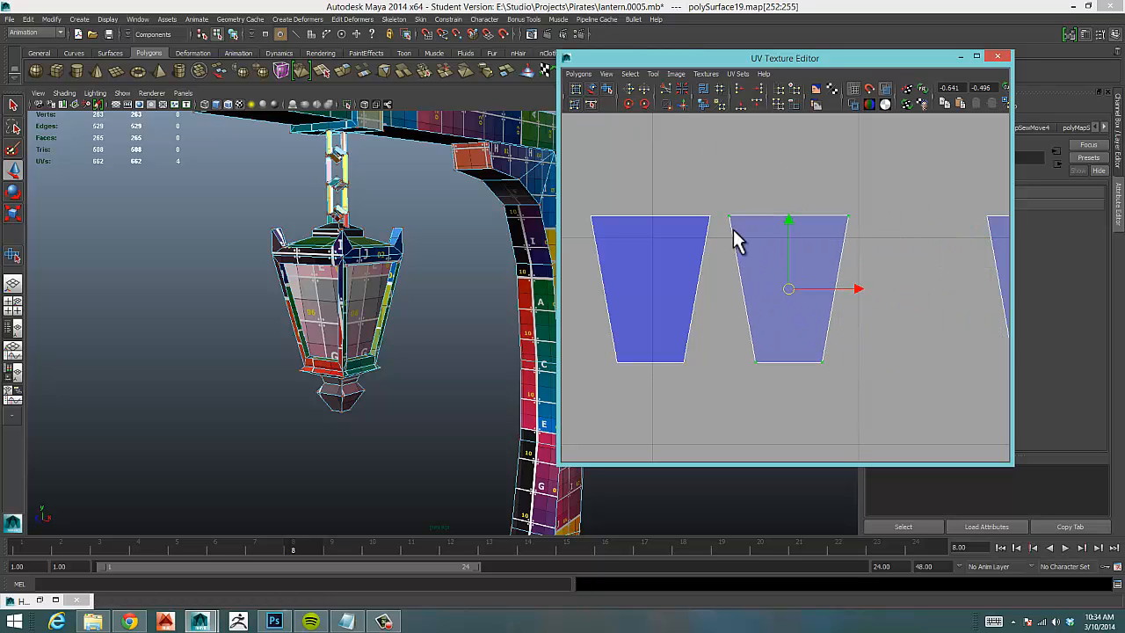
Snap each corner UV of the rotated pane shell onto the matching corner of the stacked panes.
drag(737, 202, 616, 227)
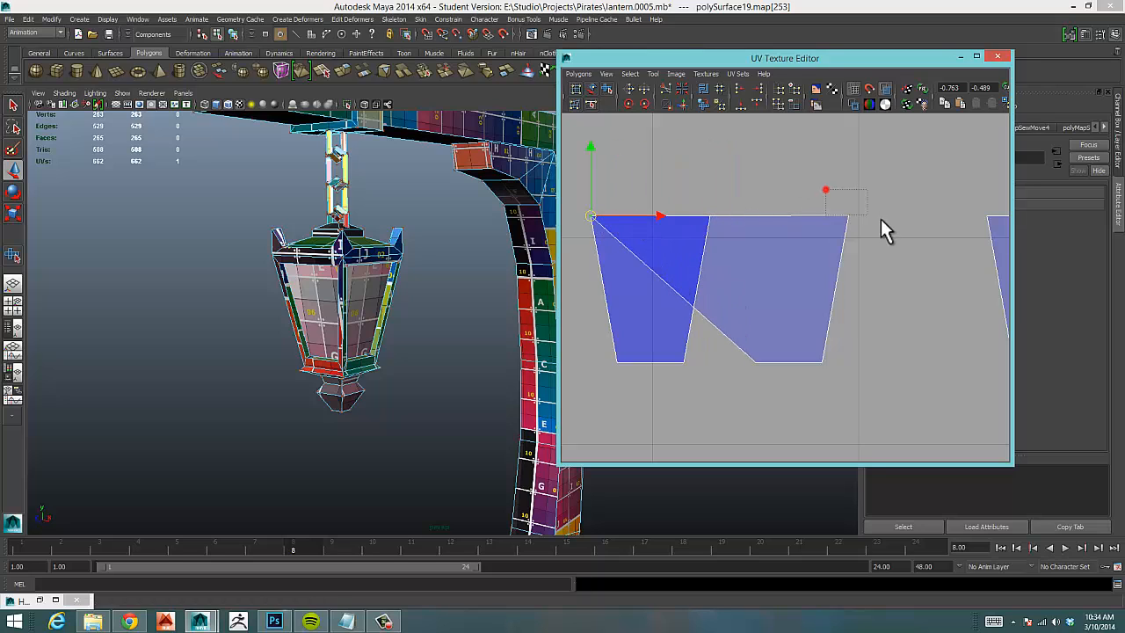
click(848, 219)
drag(848, 219, 701, 226)
click(753, 366)
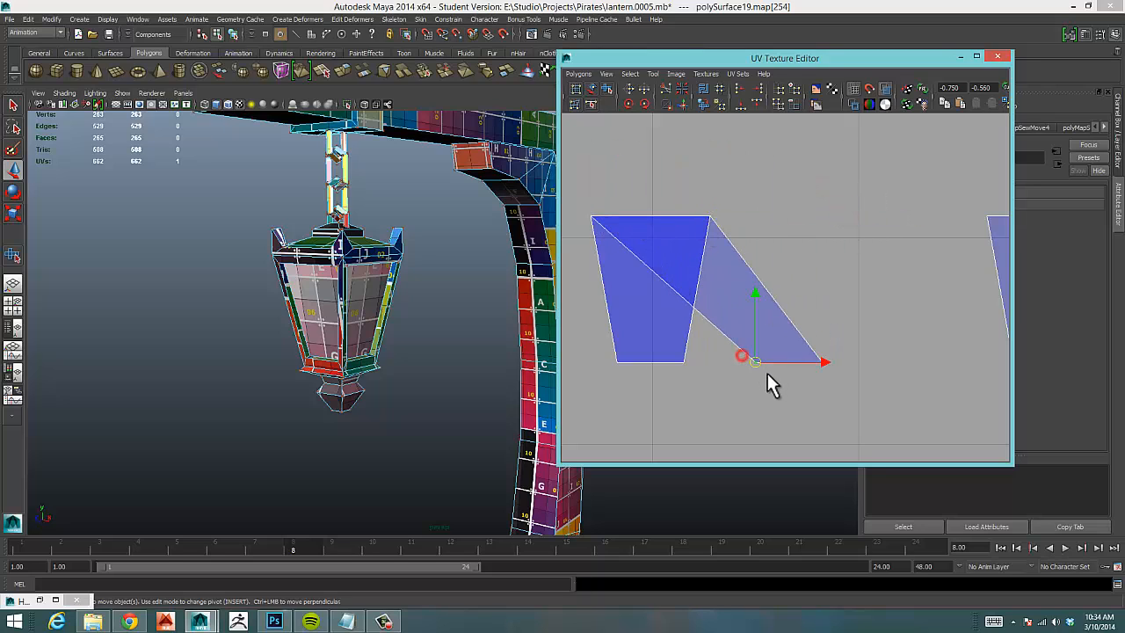
drag(766, 371, 621, 369)
drag(877, 343, 877, 345)
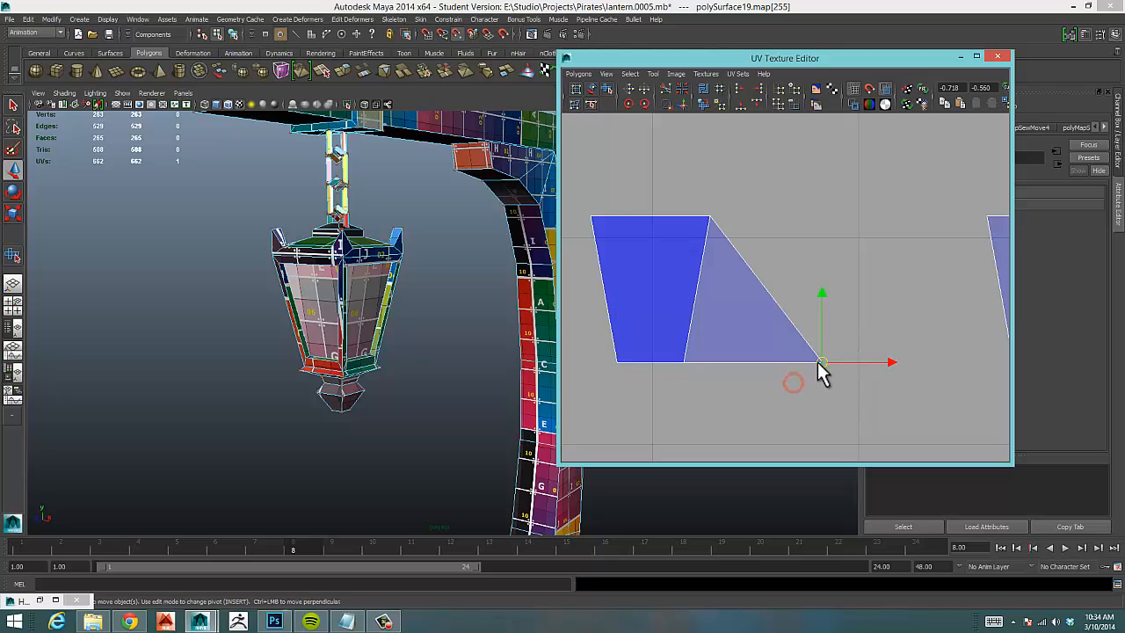
drag(821, 370, 686, 373)
Move the last glass pane shell beside the stack and snap its four corner UVs onto the stacked panes' corners.
alt+right_drag(872, 320, 820, 297)
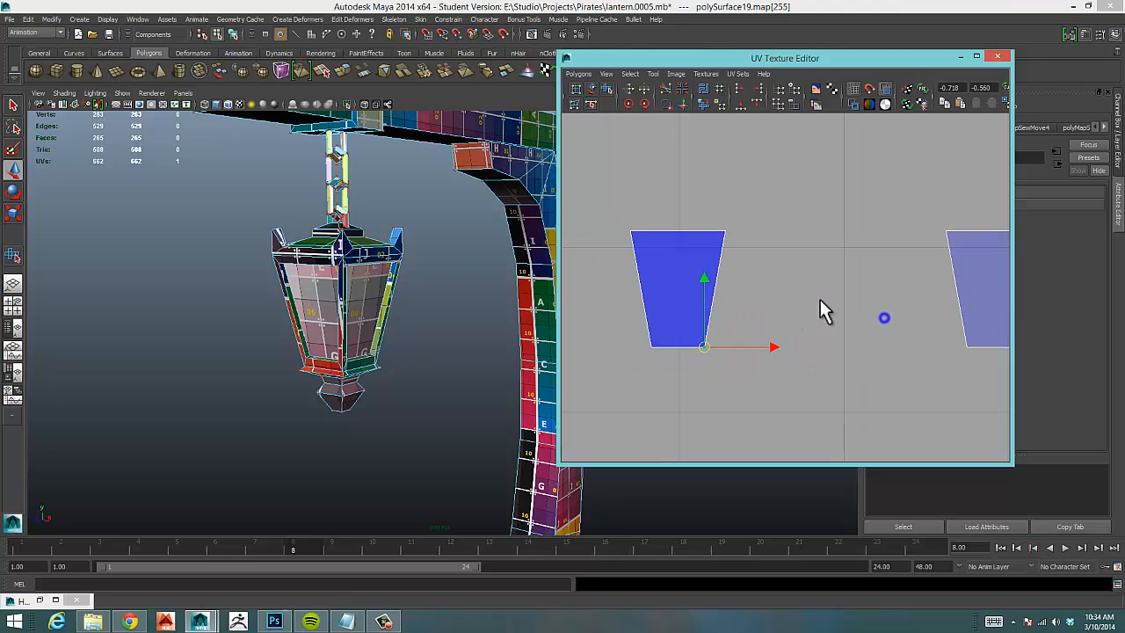
drag(965, 319, 988, 382)
ctrl+right_drag(976, 329, 982, 304)
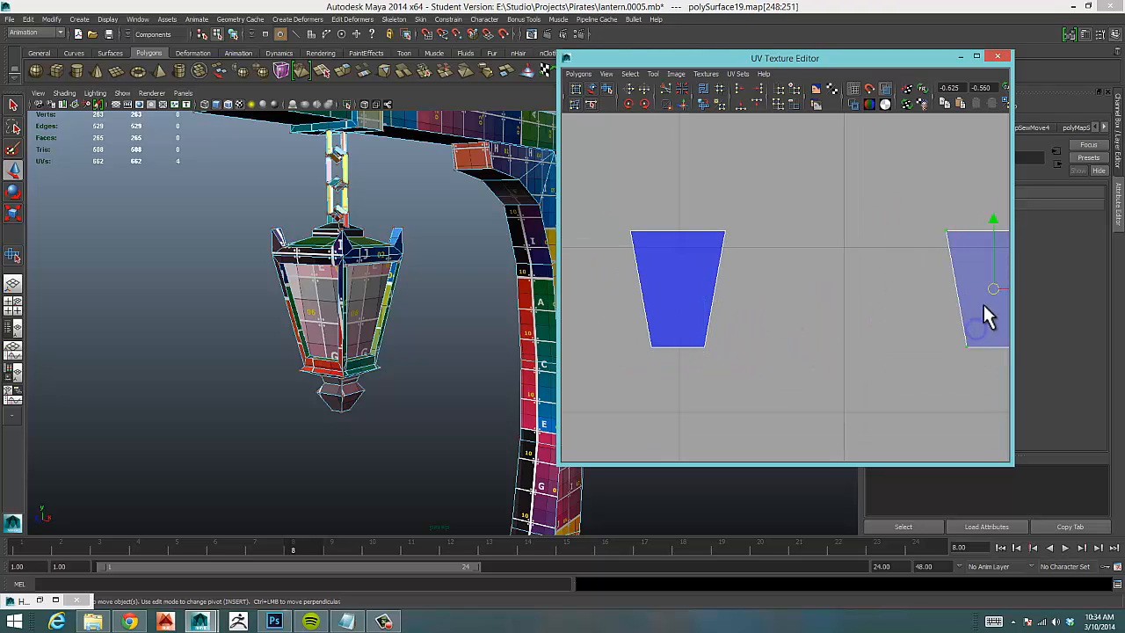
drag(997, 285, 781, 284)
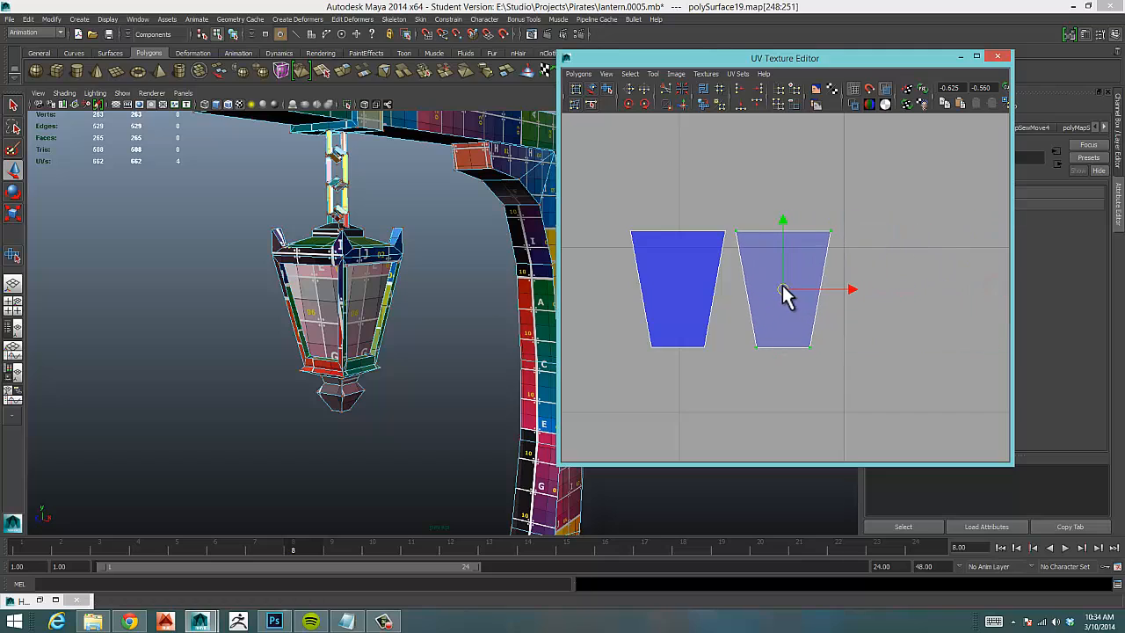
click(736, 232)
drag(737, 232, 647, 241)
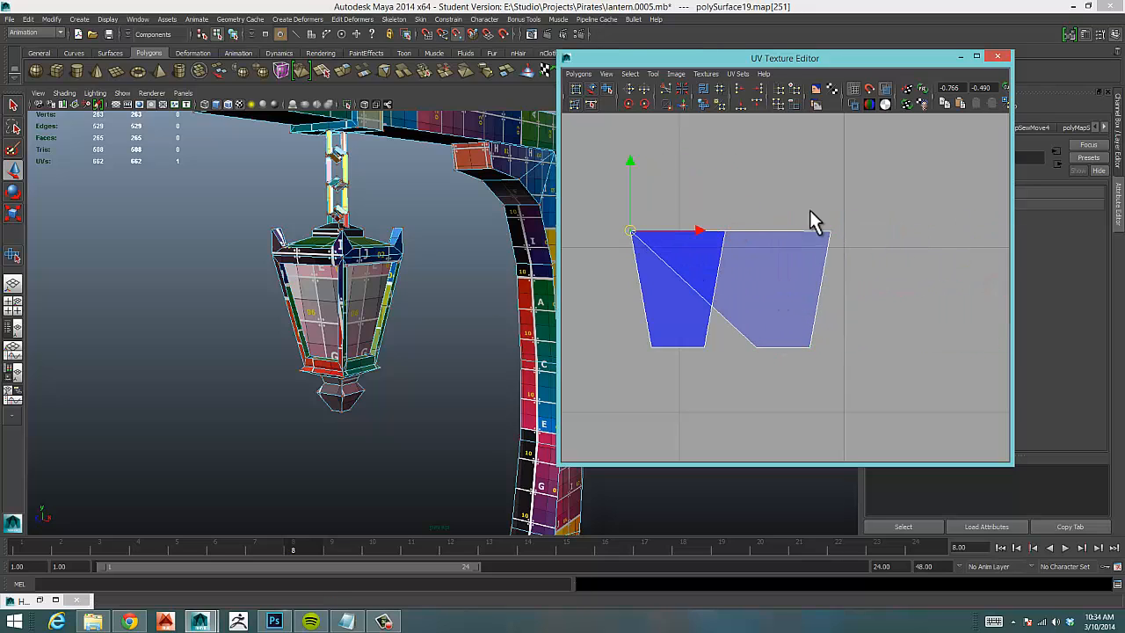
click(831, 233)
drag(834, 231, 730, 238)
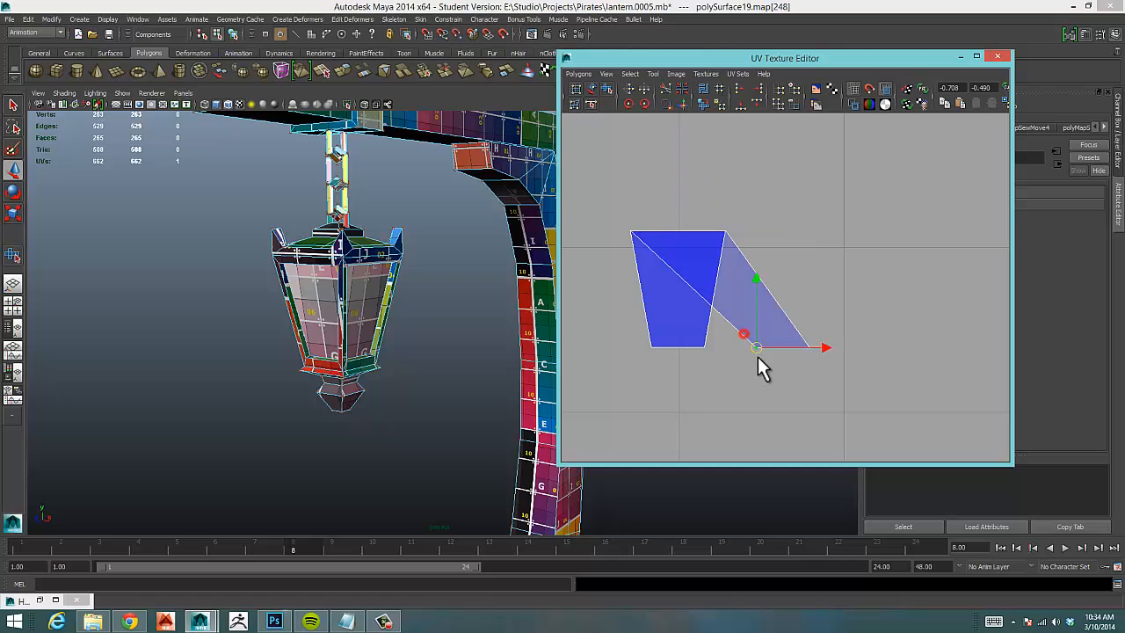
drag(757, 356, 679, 349)
drag(840, 325, 717, 347)
Move the UVs of all four stacked panes into the 0-1 space, between the straight beam strips and the curved post shell.
alt+middle_drag(768, 311, 794, 324)
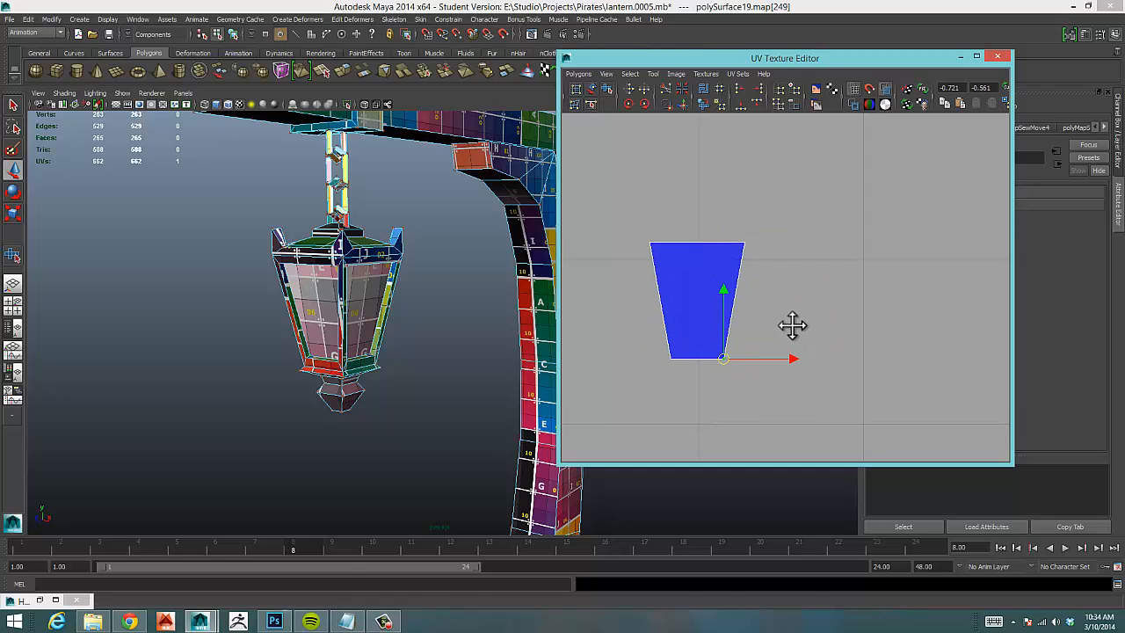
scroll(819, 268, down, 5)
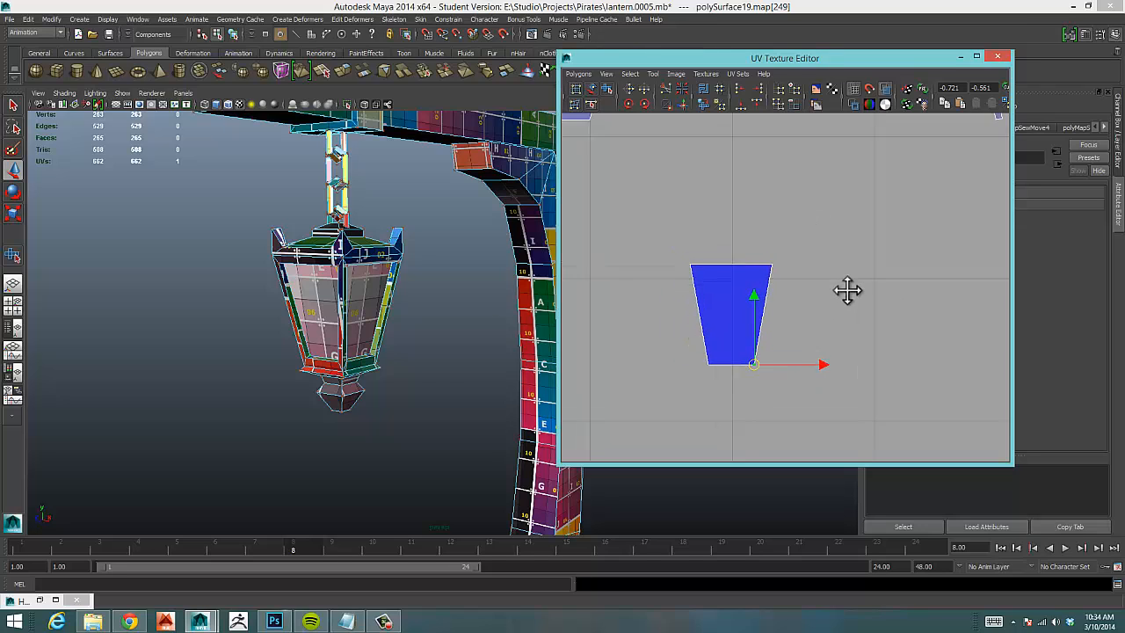
scroll(784, 285, down, 2)
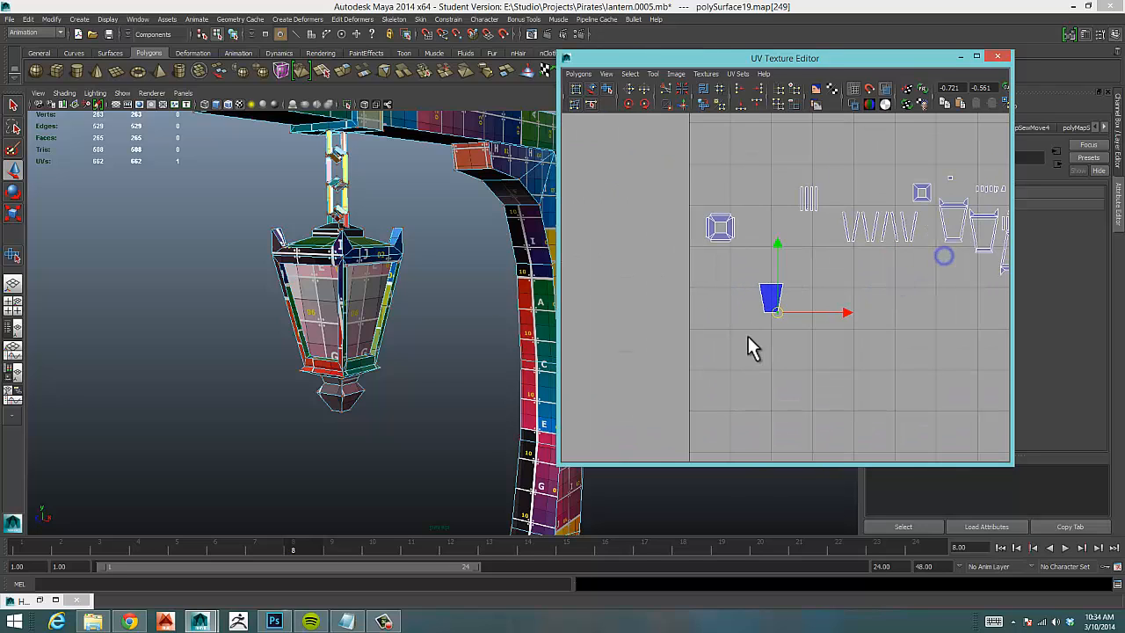
drag(778, 307, 917, 366)
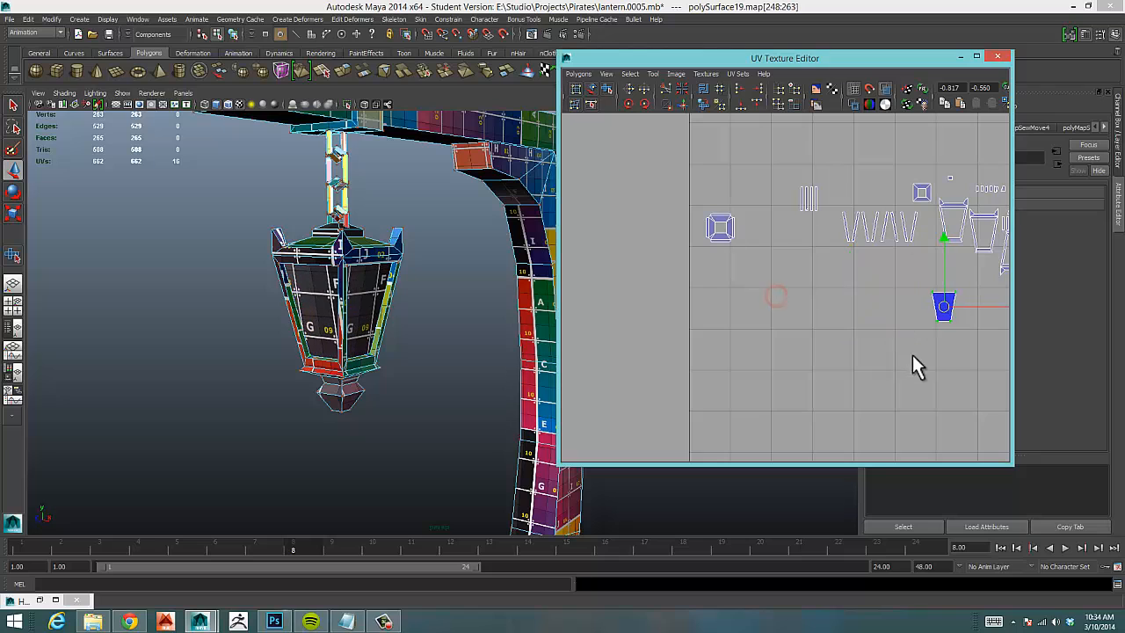
alt+right_drag(916, 367, 805, 328)
alt+middle_drag(806, 328, 688, 410)
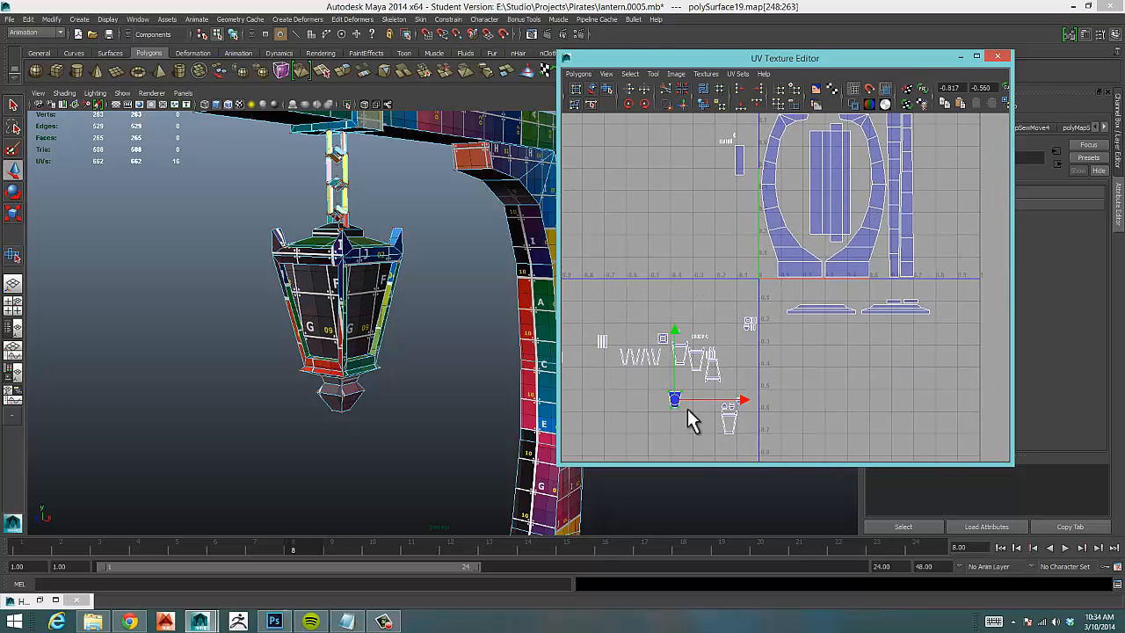
drag(697, 384, 861, 156)
scroll(879, 198, up, 3)
alt+middle_drag(897, 205, 713, 427)
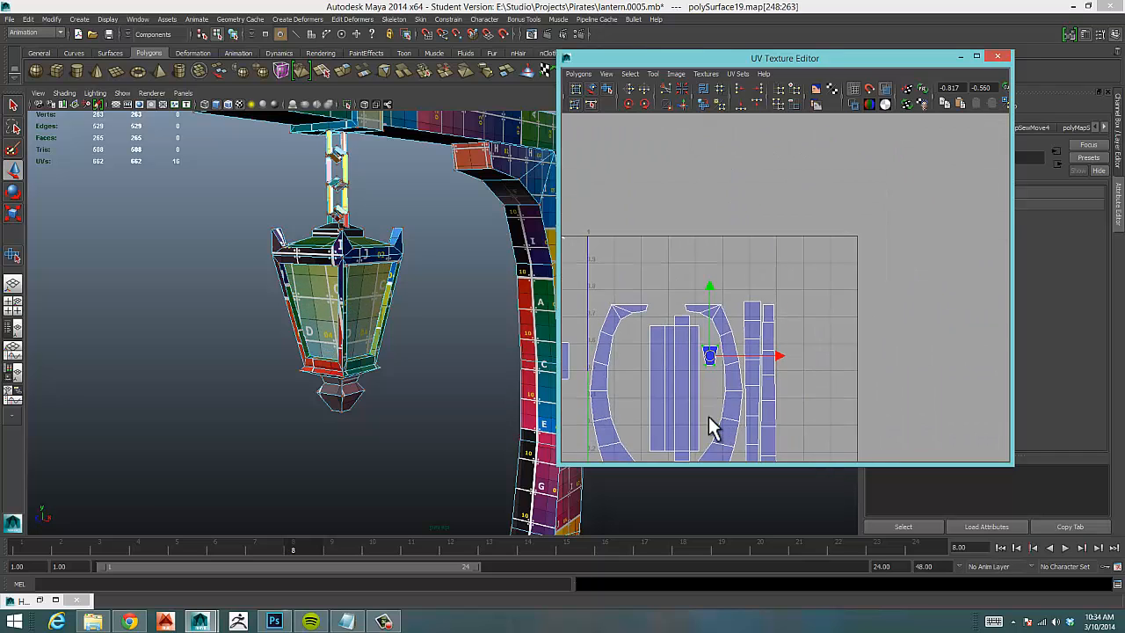
scroll(716, 395, up, 3)
alt+middle_drag(719, 376, 761, 226)
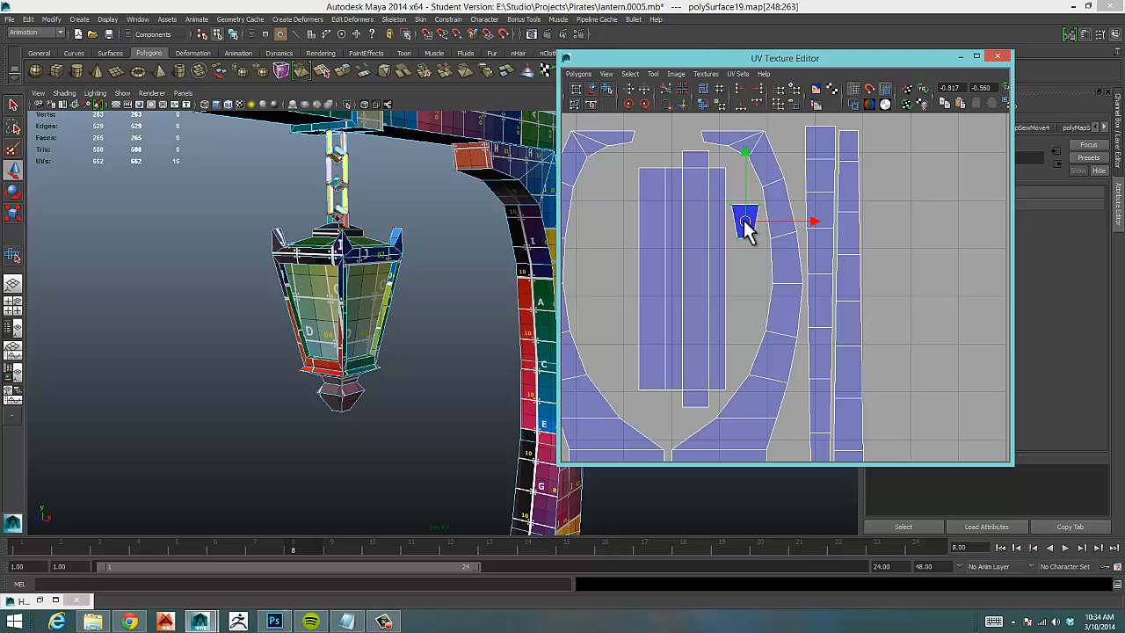
drag(744, 221, 740, 348)
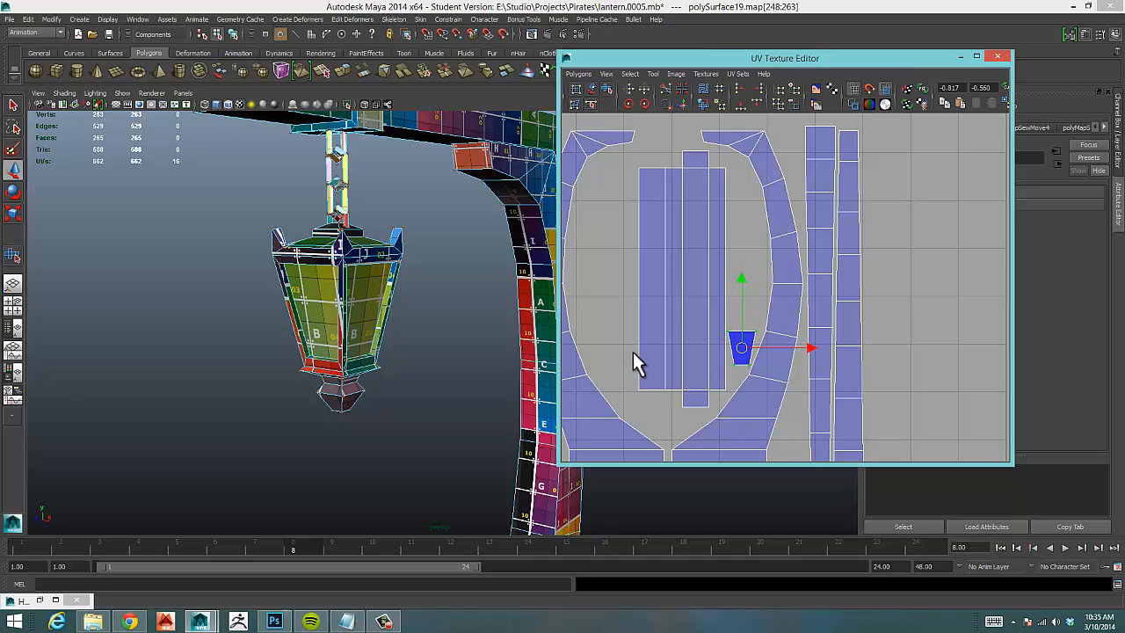
Examine the whole lantern post in the viewport and compare it with the overall UV layout.
alt+right_drag(438, 369, 262, 365)
alt+right_drag(432, 355, 343, 380)
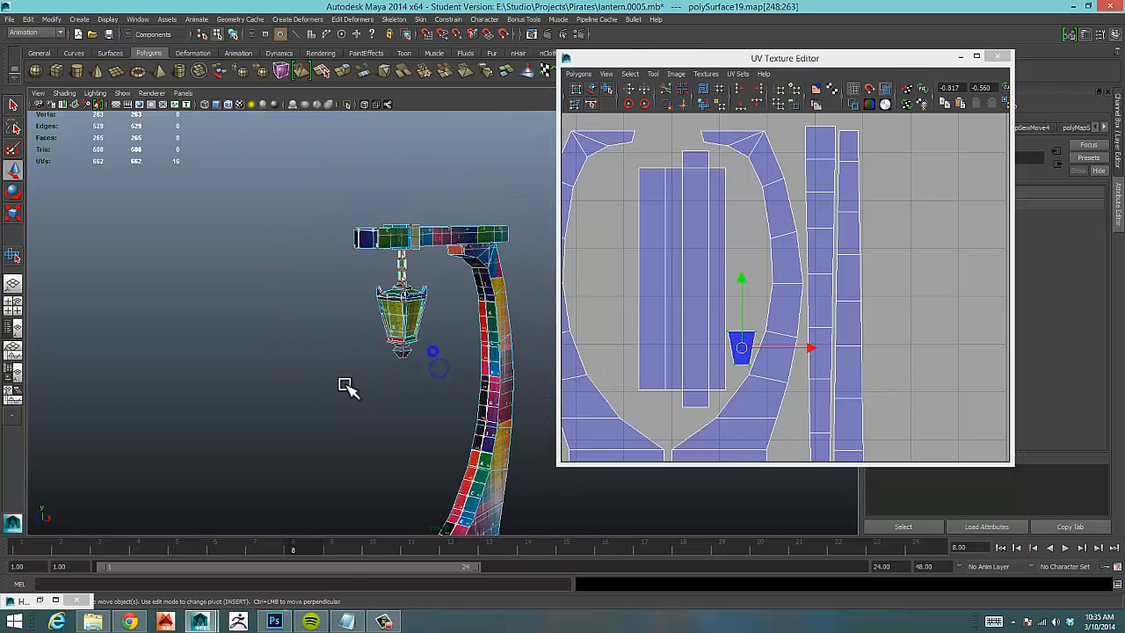
alt+middle_drag(345, 380, 400, 239)
alt+middle_drag(460, 262, 382, 386)
alt+right_drag(385, 380, 255, 365)
alt+right_drag(422, 349, 362, 371)
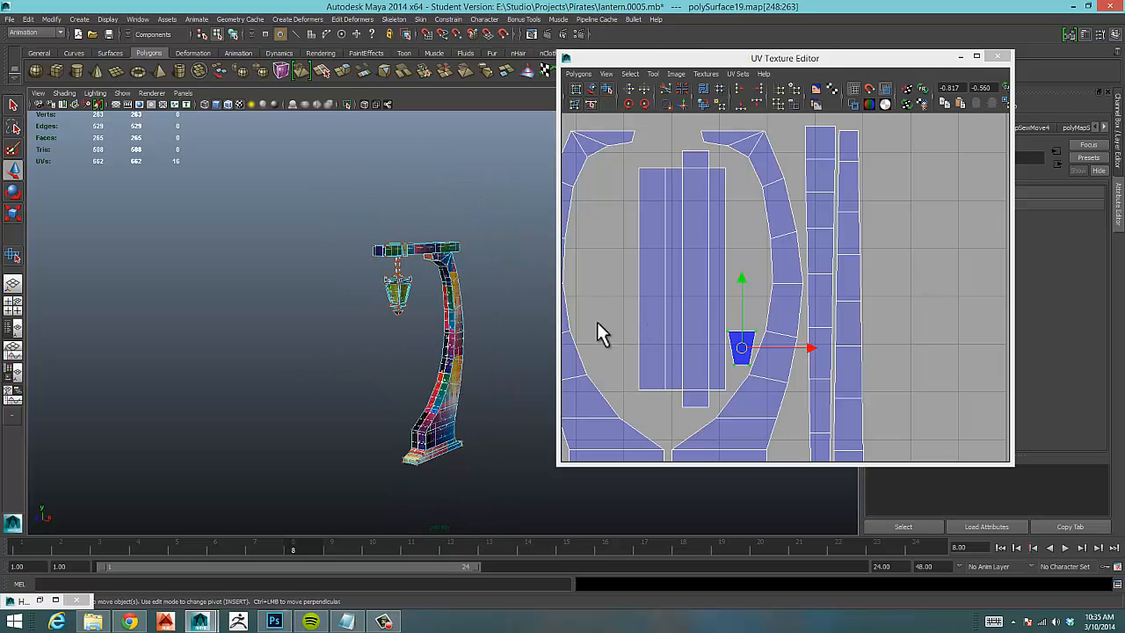
alt+right_drag(596, 333, 642, 356)
alt+middle_drag(642, 357, 818, 201)
alt+right_drag(818, 202, 398, 323)
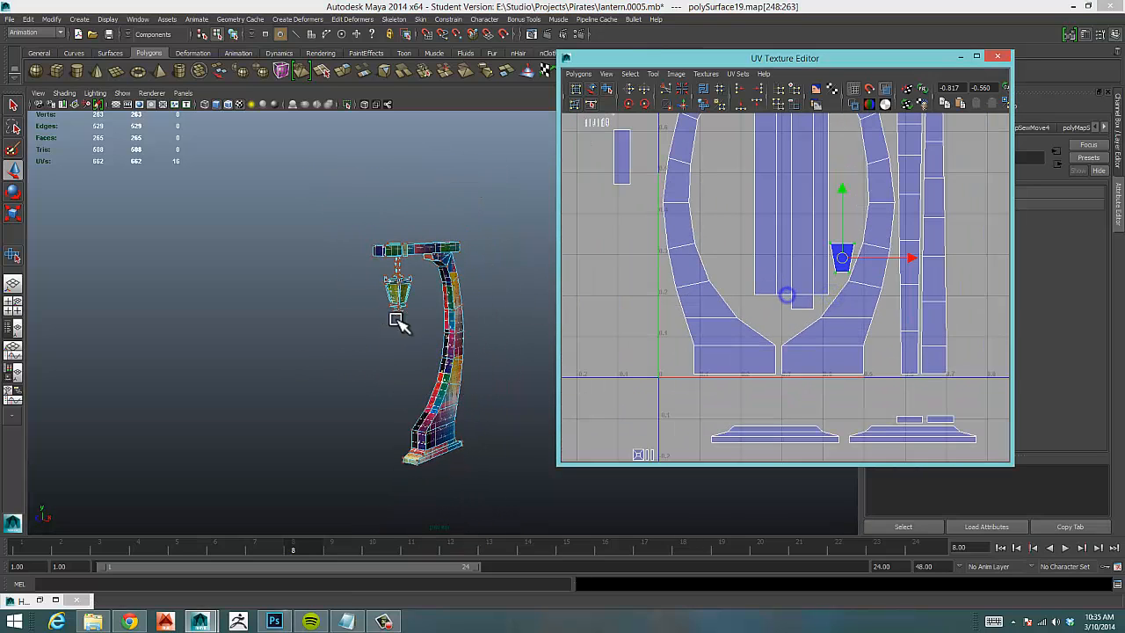
Select the UVs of the three grouped lantern frame shells and move them down into open space near the fourth frame shell.
alt+middle_drag(672, 359, 800, 208)
alt+middle_drag(696, 322, 787, 231)
alt+right_drag(700, 268, 754, 269)
alt+middle_drag(862, 301, 883, 253)
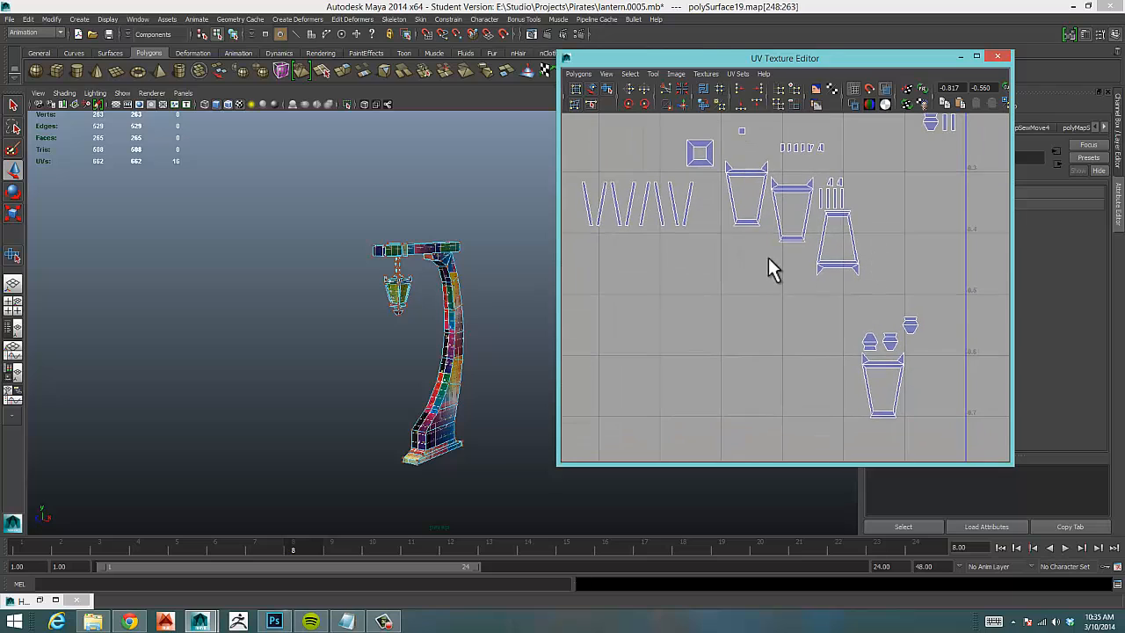
right_drag(823, 265, 871, 261)
drag(845, 245, 839, 248)
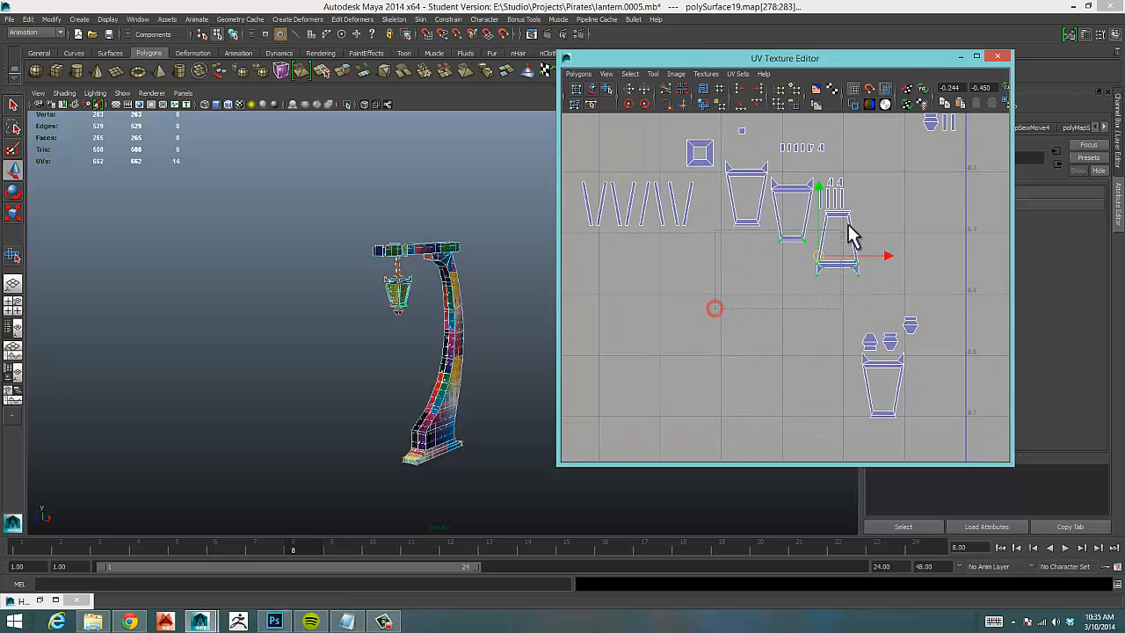
right_drag(820, 236, 829, 250)
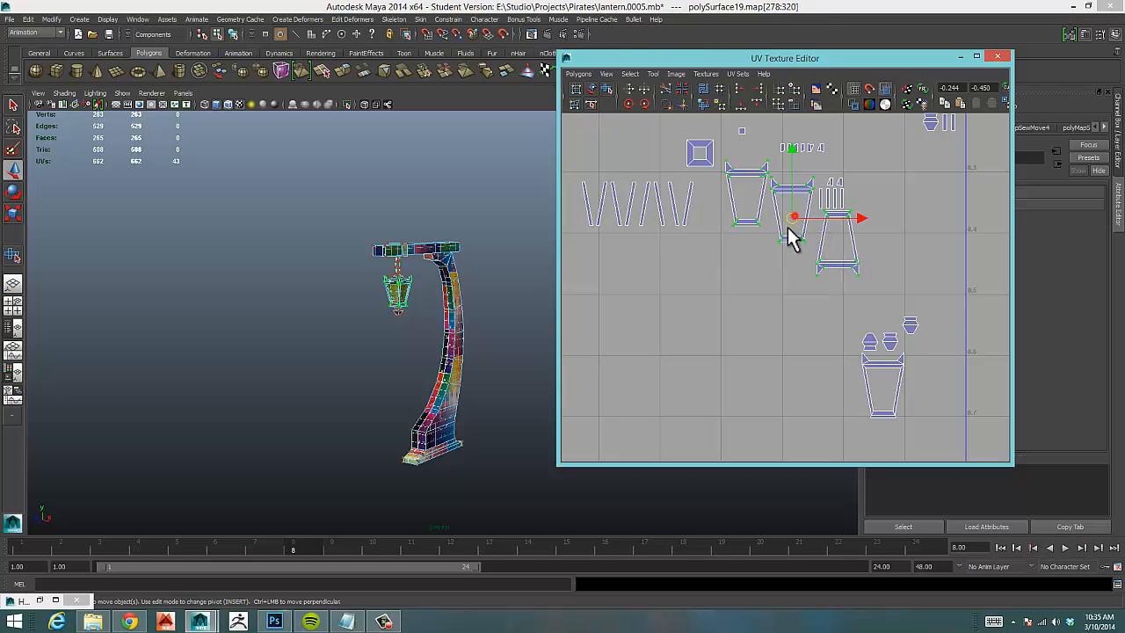
drag(791, 233, 731, 361)
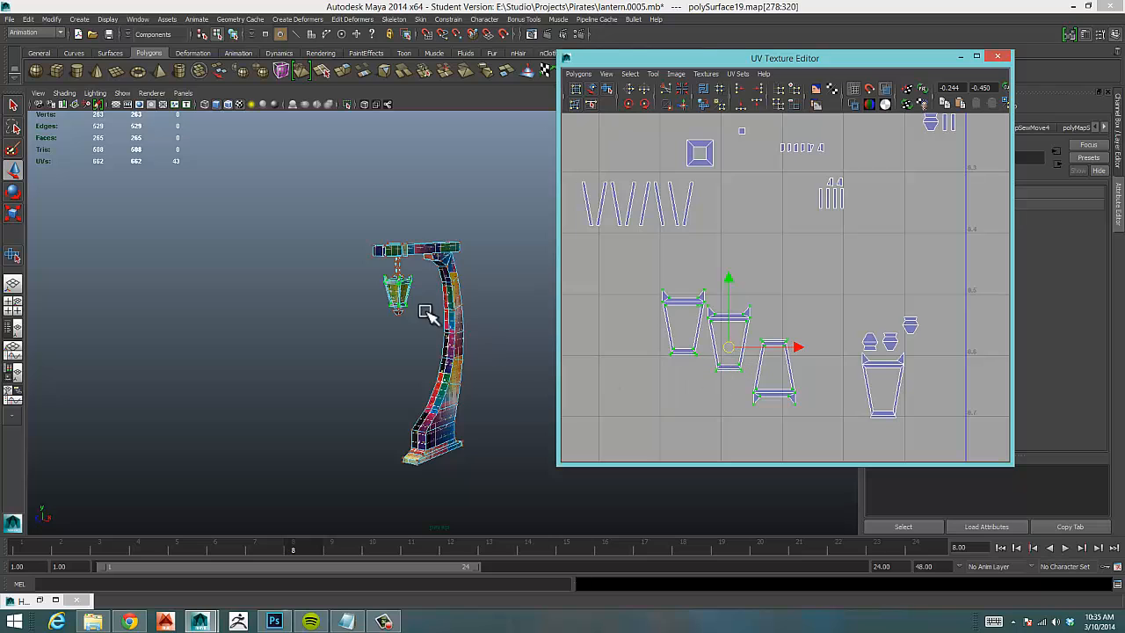
Select the UVs of the separate fourth lantern frame shell and move them into the open space above the inverted frame shell.
click(648, 398)
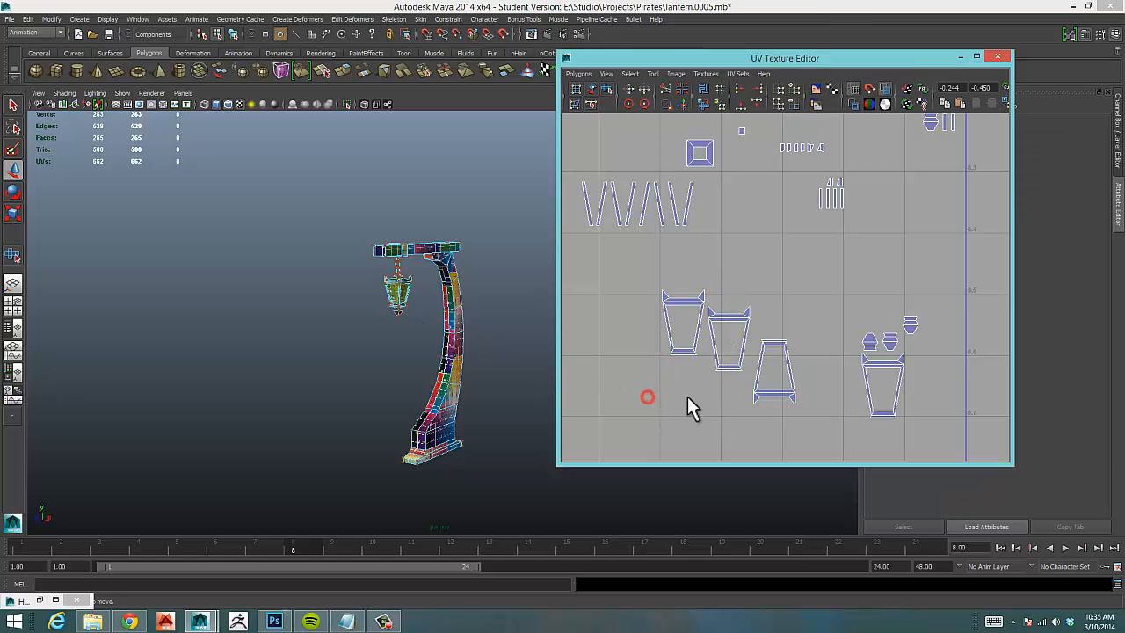
alt+right_drag(723, 356, 791, 339)
alt+right_drag(718, 372, 800, 345)
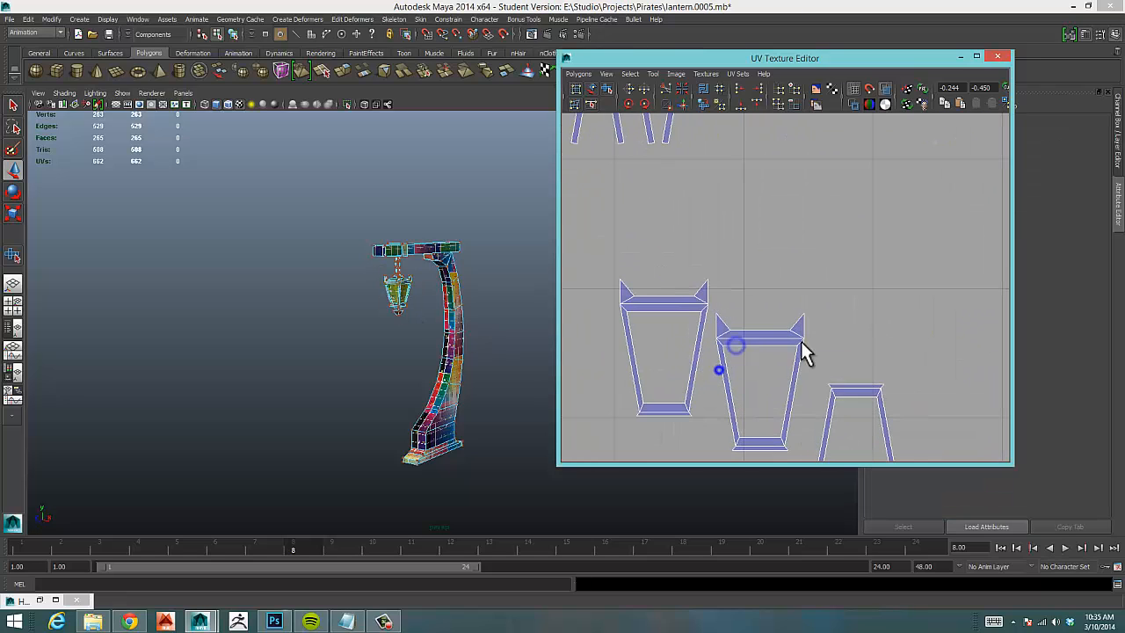
alt+middle_drag(732, 325, 746, 250)
alt+right_drag(696, 286, 766, 270)
alt+right_drag(755, 276, 823, 264)
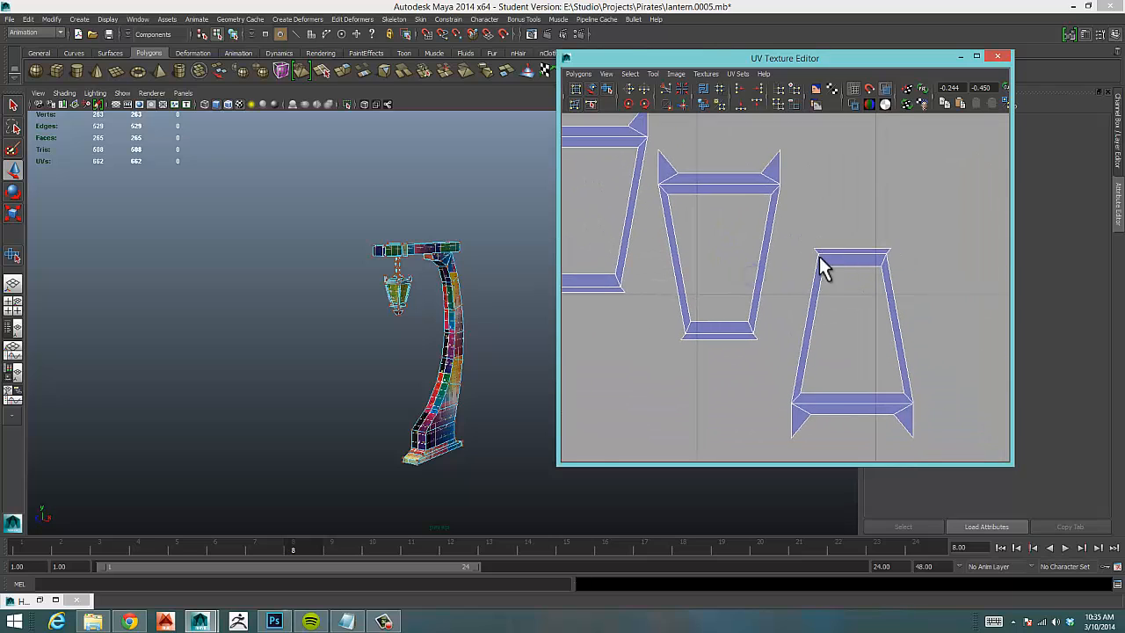
alt+right_drag(917, 251, 691, 272)
alt+middle_drag(803, 255, 711, 289)
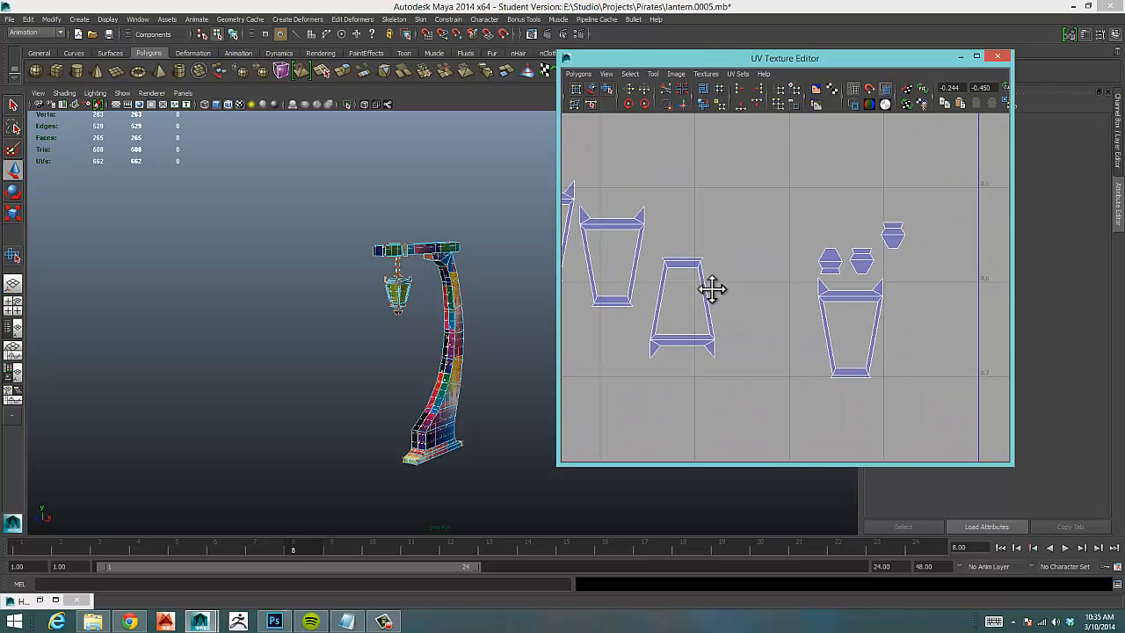
drag(799, 414, 942, 359)
ctrl+right_drag(861, 371, 892, 355)
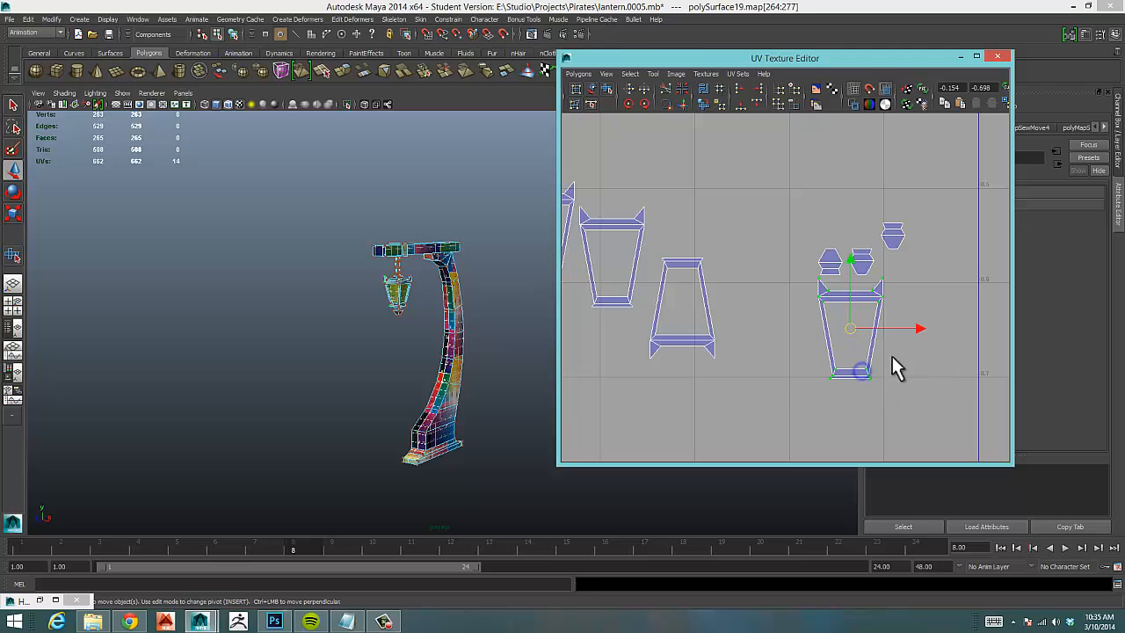
drag(850, 334, 685, 190)
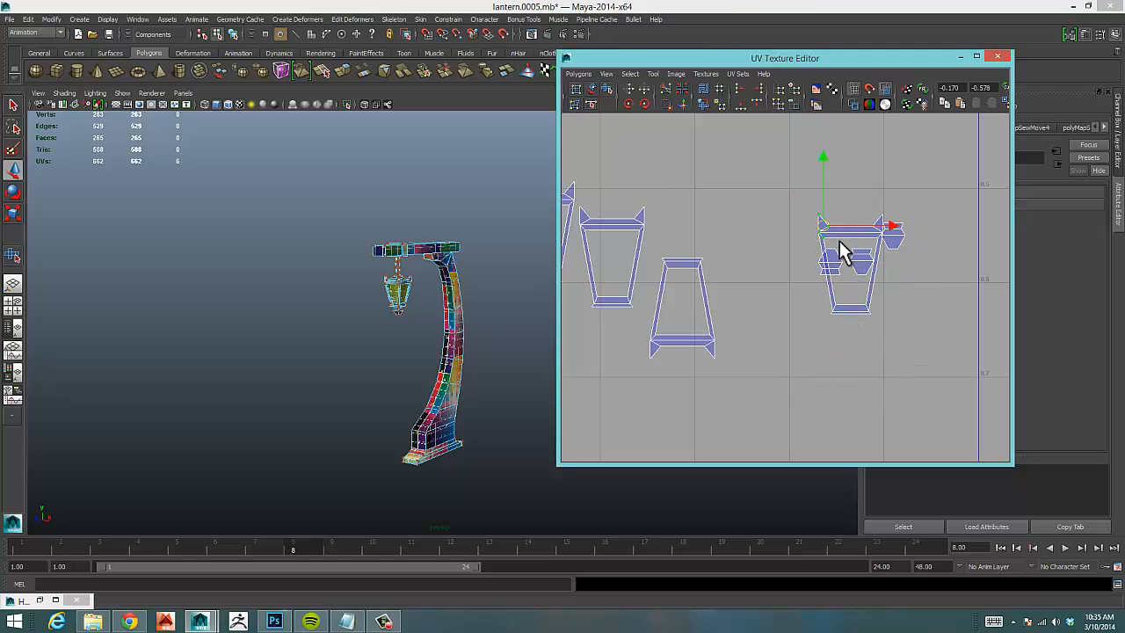
mouse_move(842, 253)
ctrl+right_down()
mouse_move(841, 226)
mouse_move(849, 231)
ctrl+right_up()
drag(854, 271, 700, 203)
alt+middle_drag(721, 240, 854, 327)
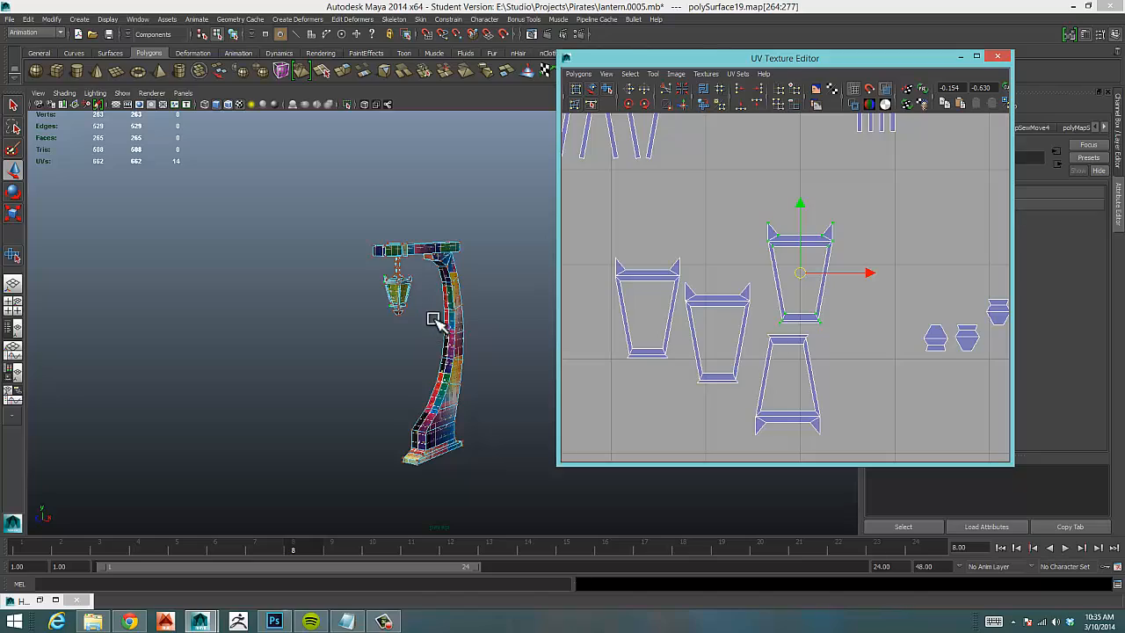
Examine the lantern's inner frame faces in the viewport and locate their slanted strip shells by selecting the strips' lower UVs.
scroll(427, 325, up, 10)
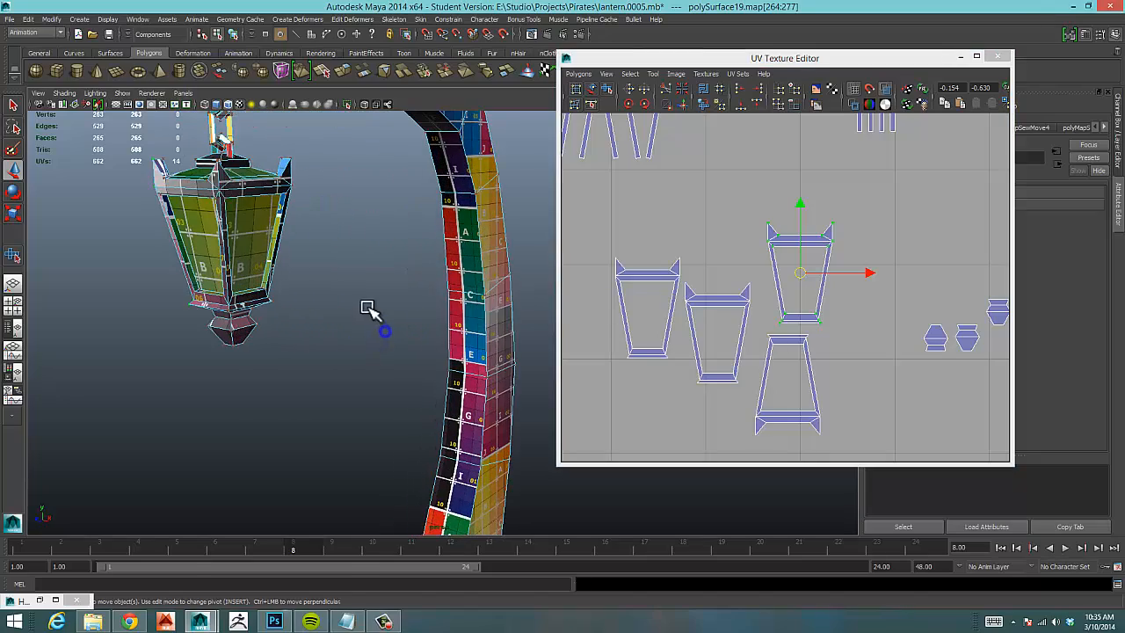
alt+middle_drag(367, 307, 396, 369)
scroll(384, 374, up, 8)
alt+middle_drag(313, 374, 429, 349)
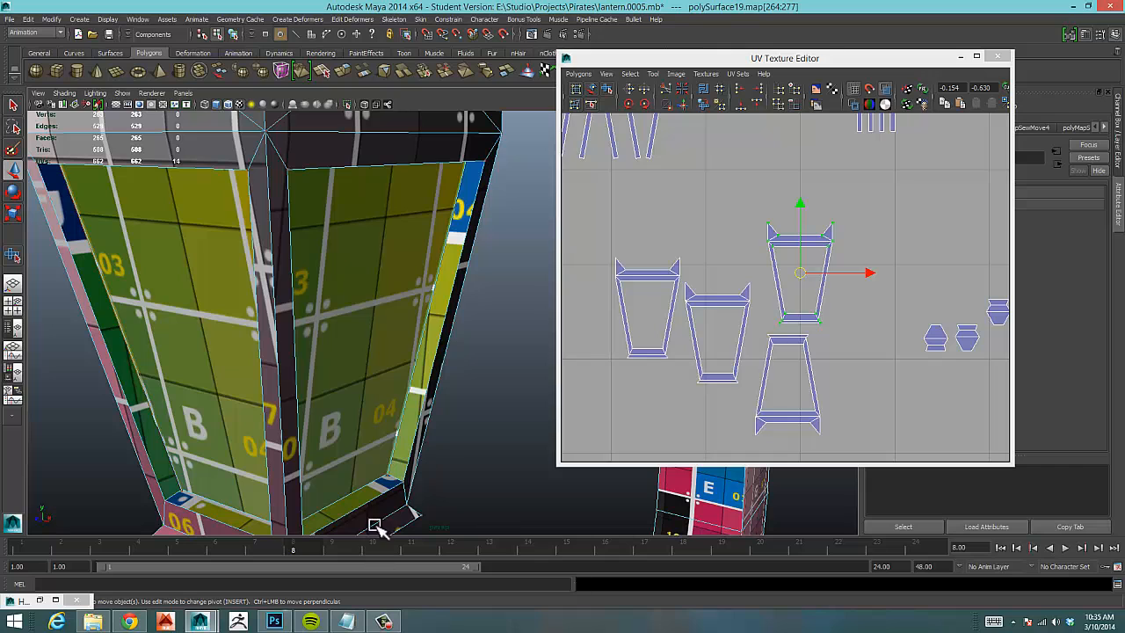
alt+middle_drag(626, 214, 722, 306)
alt+middle_drag(694, 233, 861, 276)
drag(755, 302, 956, 258)
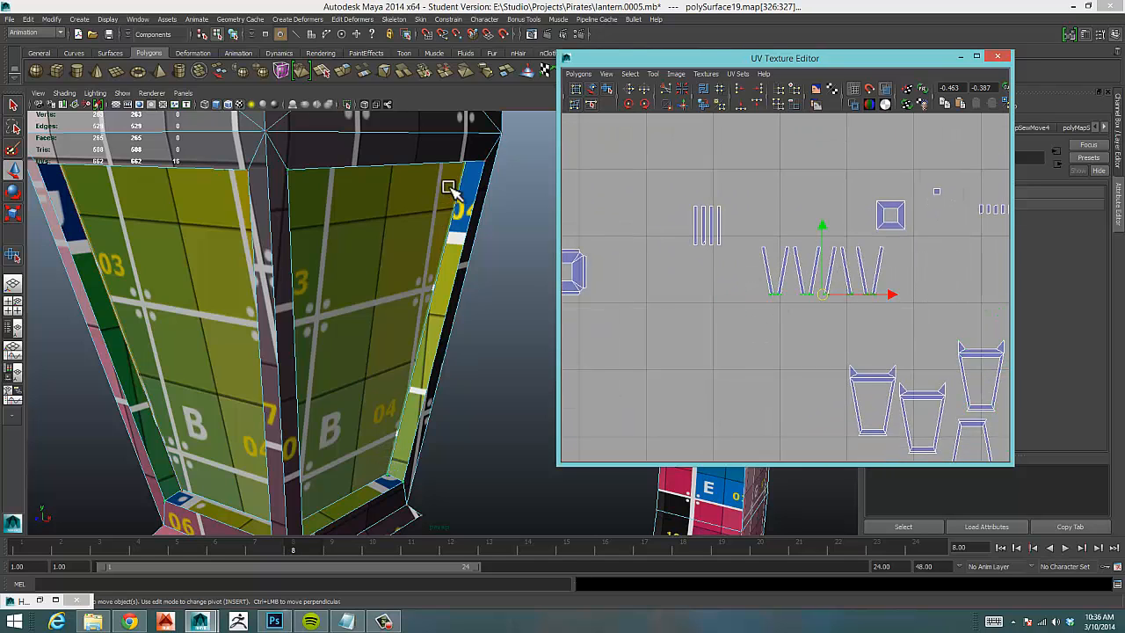
alt+middle_drag(724, 231, 716, 257)
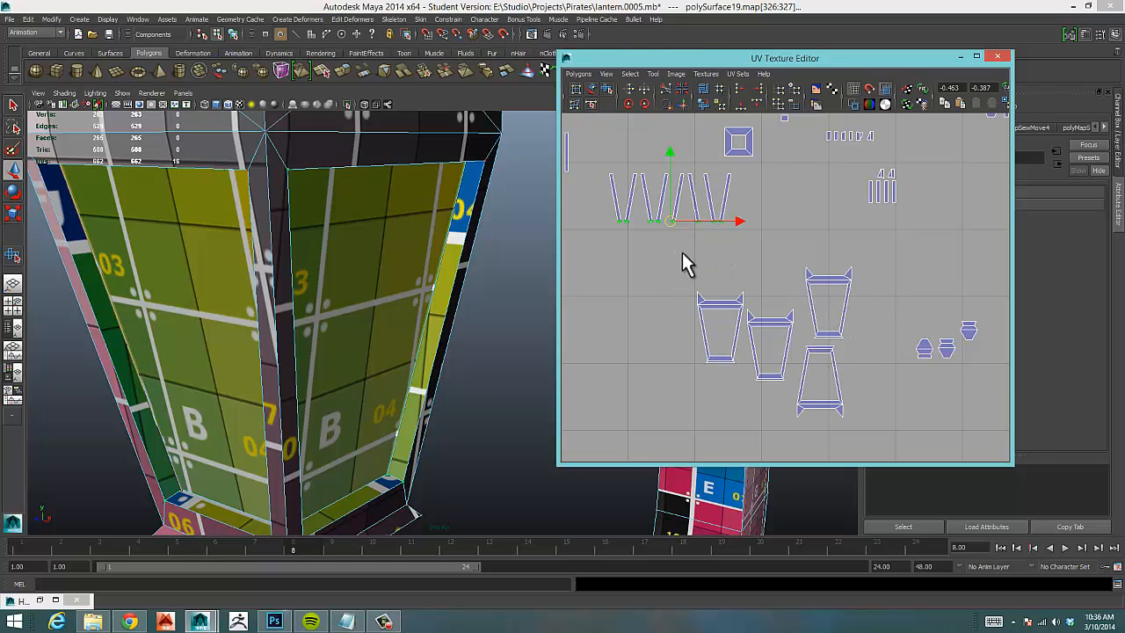
Switch to edge selection and select the inner opening edges of the uppermost lantern frame shell.
alt+middle_drag(682, 253, 746, 293)
alt+right_drag(846, 288, 725, 261)
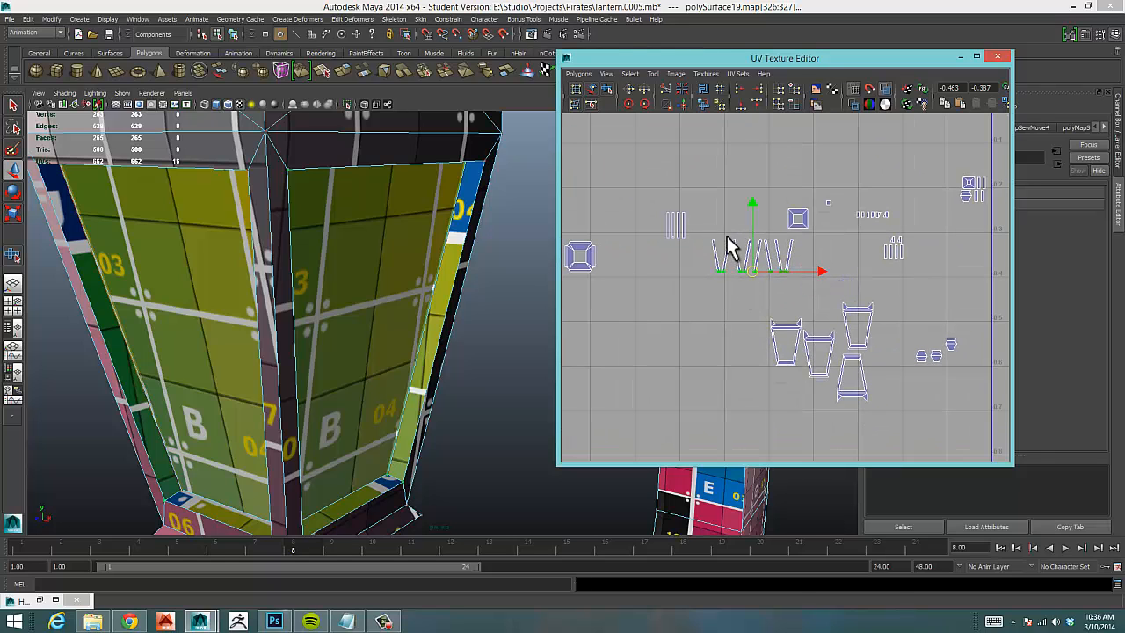
alt+middle_drag(886, 321, 817, 276)
alt+middle_drag(798, 326, 770, 275)
alt+right_drag(719, 293, 948, 229)
alt+middle_drag(775, 250, 776, 333)
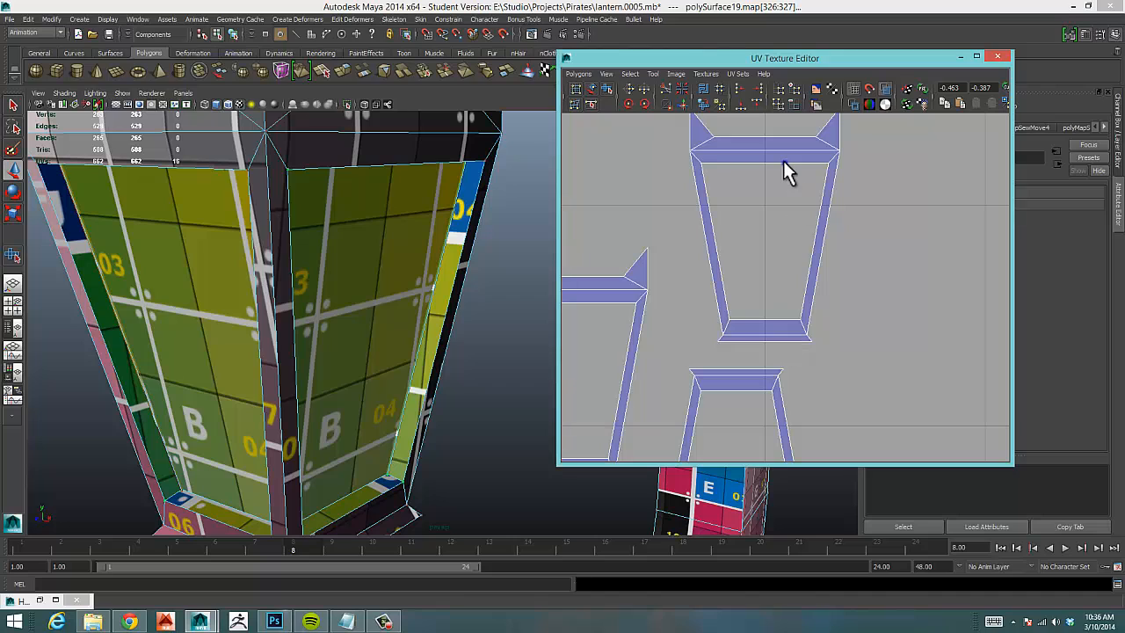
right_drag(783, 161, 747, 156)
drag(765, 171, 769, 176)
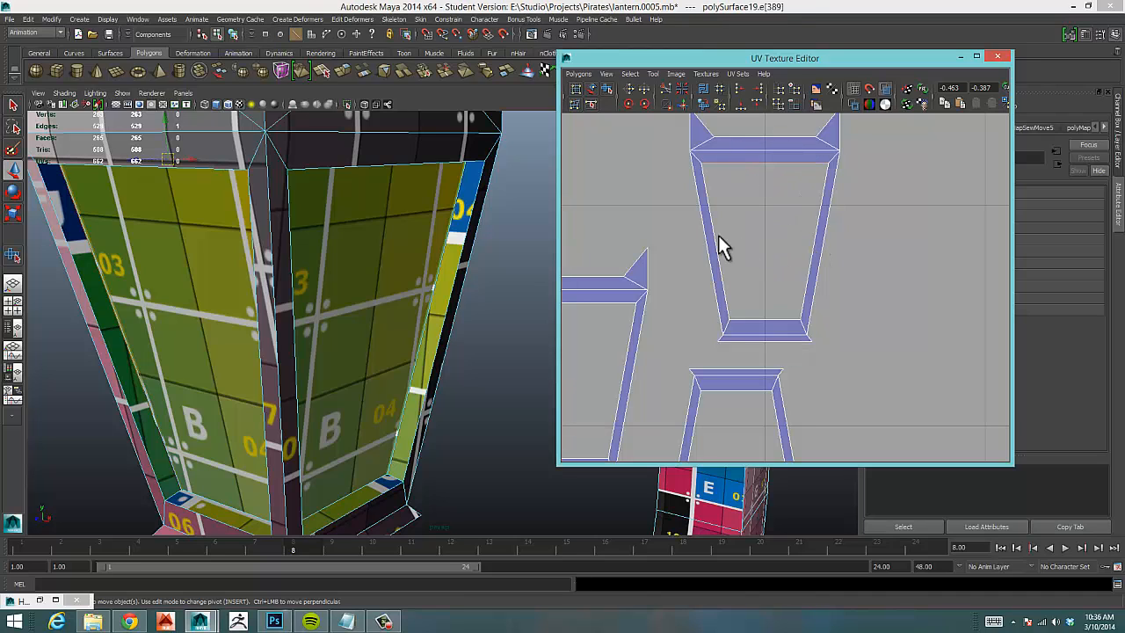
click(774, 321)
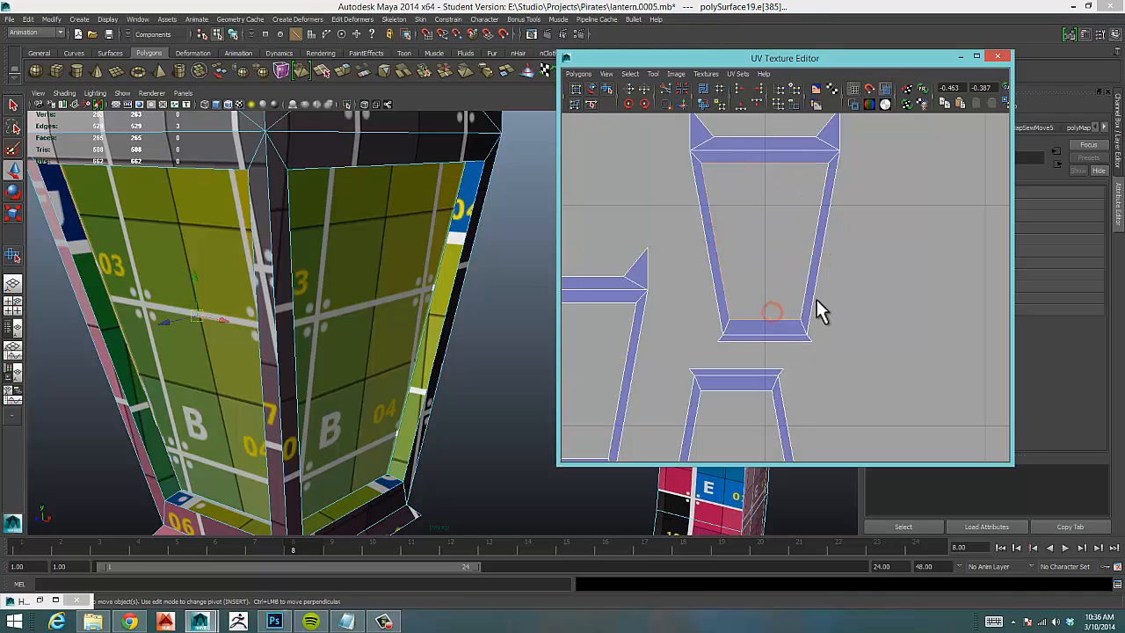
shift+drag(788, 291, 786, 295)
Add the four inner opening edges of the inverted frame shell to the edge selection.
alt+middle_drag(735, 323, 791, 184)
shift+click(792, 251)
shift+click(745, 305)
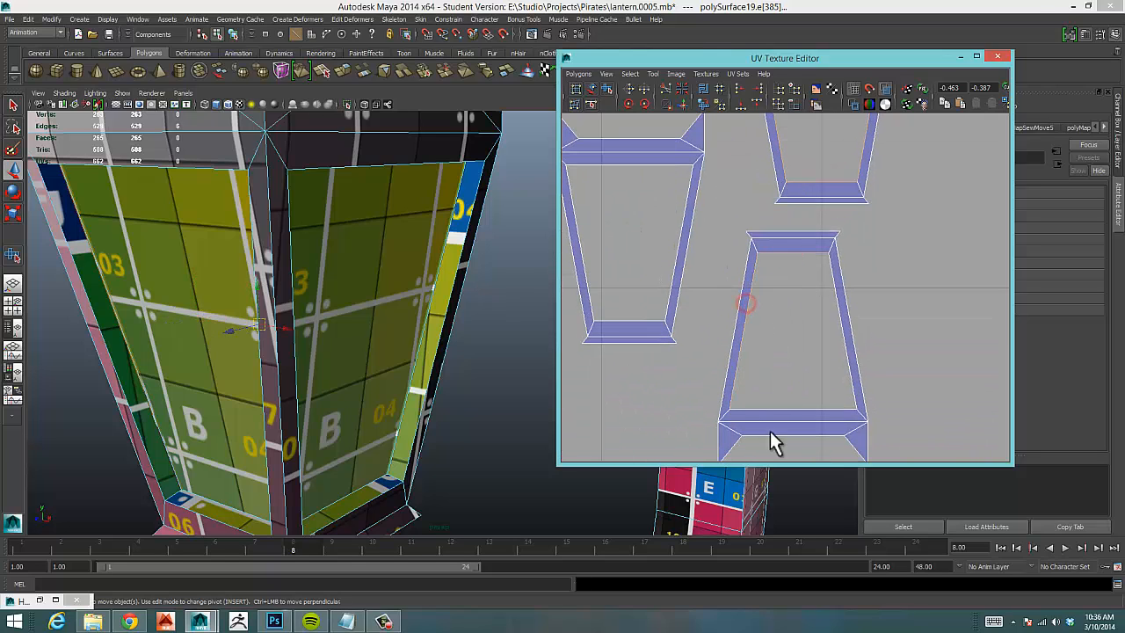
shift+click(784, 414)
click(850, 371)
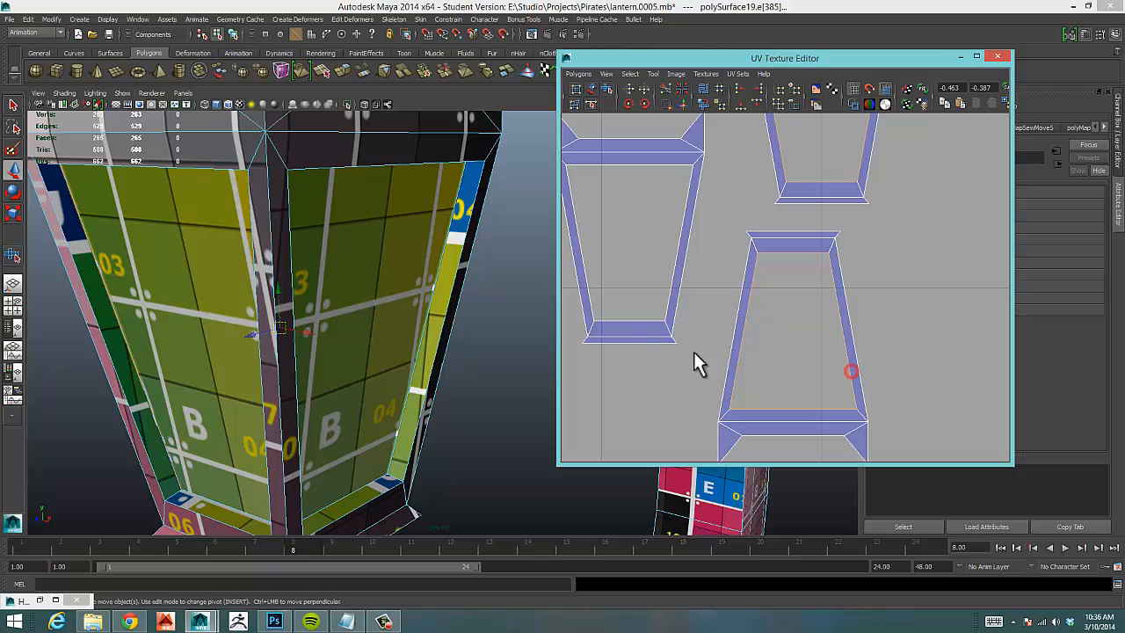
Add the inner opening edges of the frame shell beside the inverted one to the selection.
shift+click(572, 233)
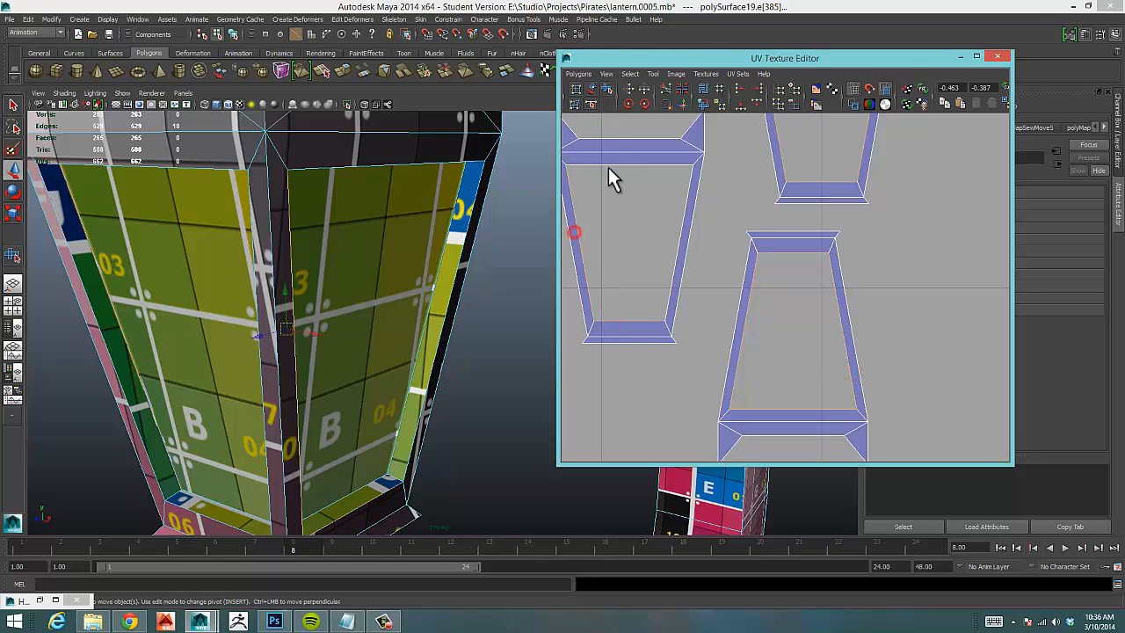
shift+click(612, 163)
shift+click(690, 200)
shift+drag(660, 212, 657, 214)
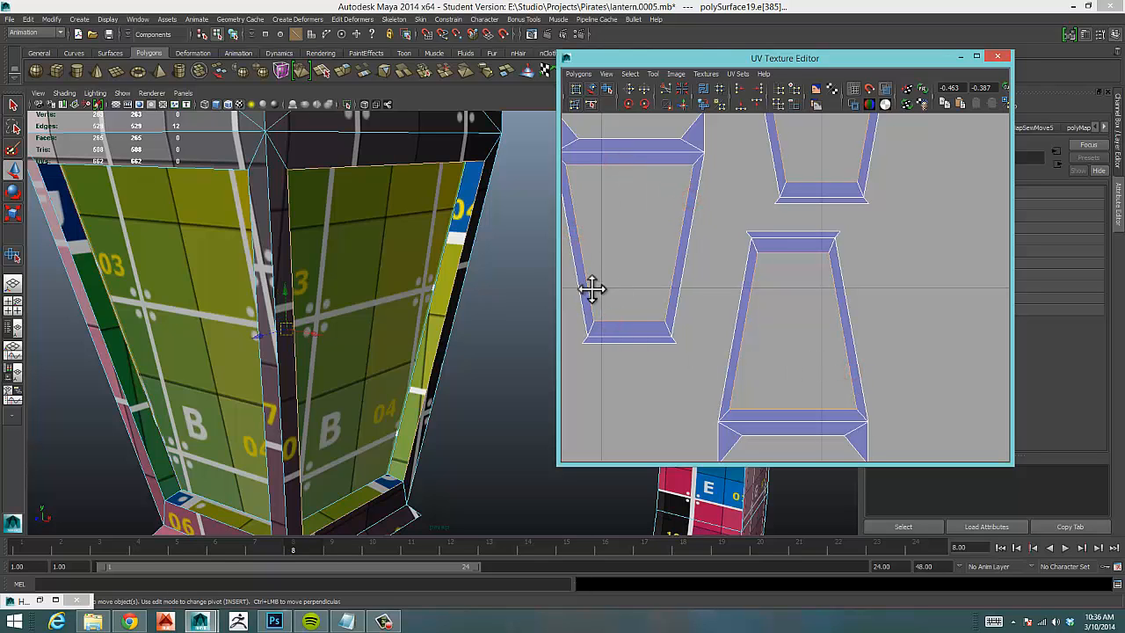
Add the inner opening edges of the outermost remaining frame shell to the selection.
alt+middle_drag(585, 286, 845, 341)
shift+click(703, 291)
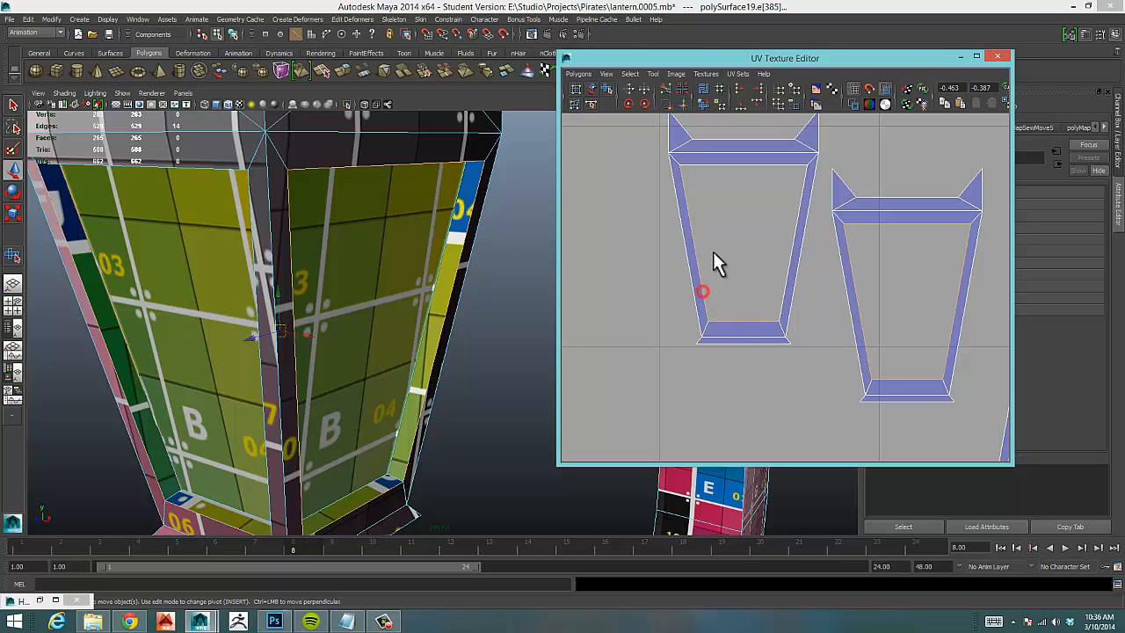
shift+click(802, 193)
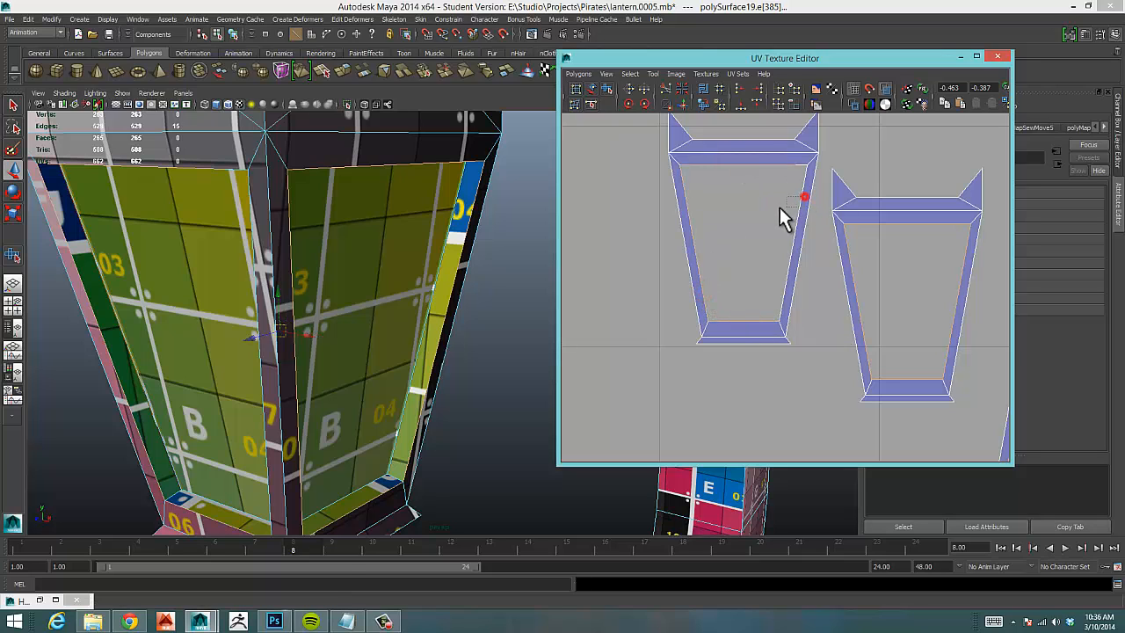
mouse_move(776, 227)
alt+middle_down()
mouse_move(698, 267)
mouse_move(682, 314)
alt+middle_up()
alt+middle_drag(828, 281, 754, 193)
alt+right_drag(904, 210, 754, 220)
alt+middle_drag(776, 216, 748, 249)
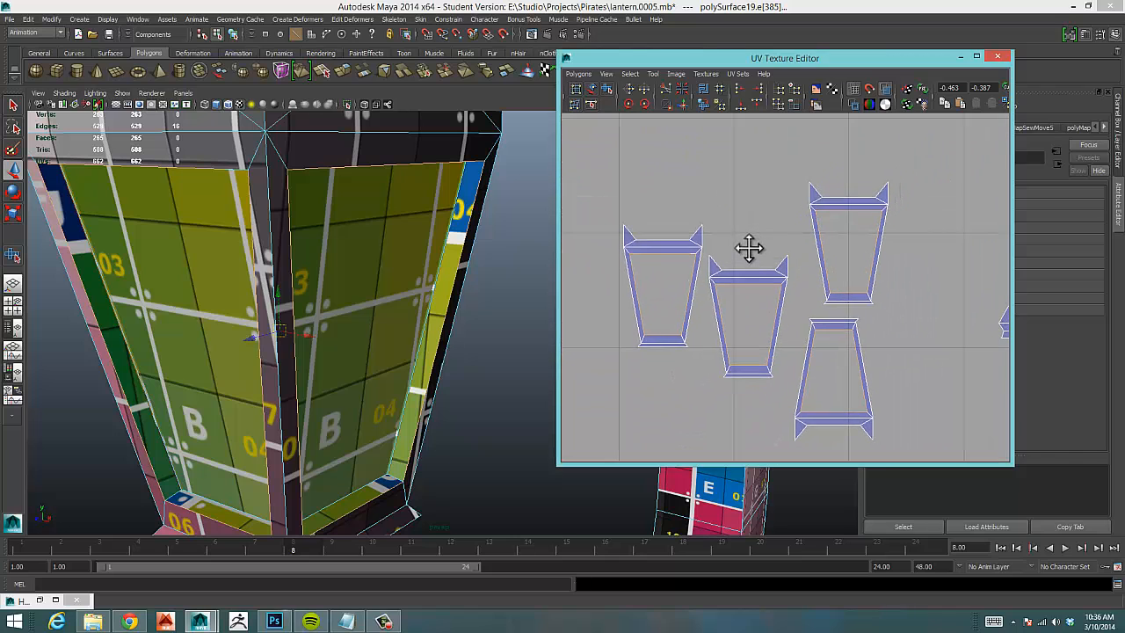
Add the remaining inner edge near the outermost frame's upper corner, and move and sew all selected edges to attach the thin strips to the frames.
alt+right_drag(638, 259, 953, 231)
alt+right_drag(711, 249, 862, 236)
alt+right_drag(682, 229, 793, 226)
alt+middle_drag(793, 226, 1064, 322)
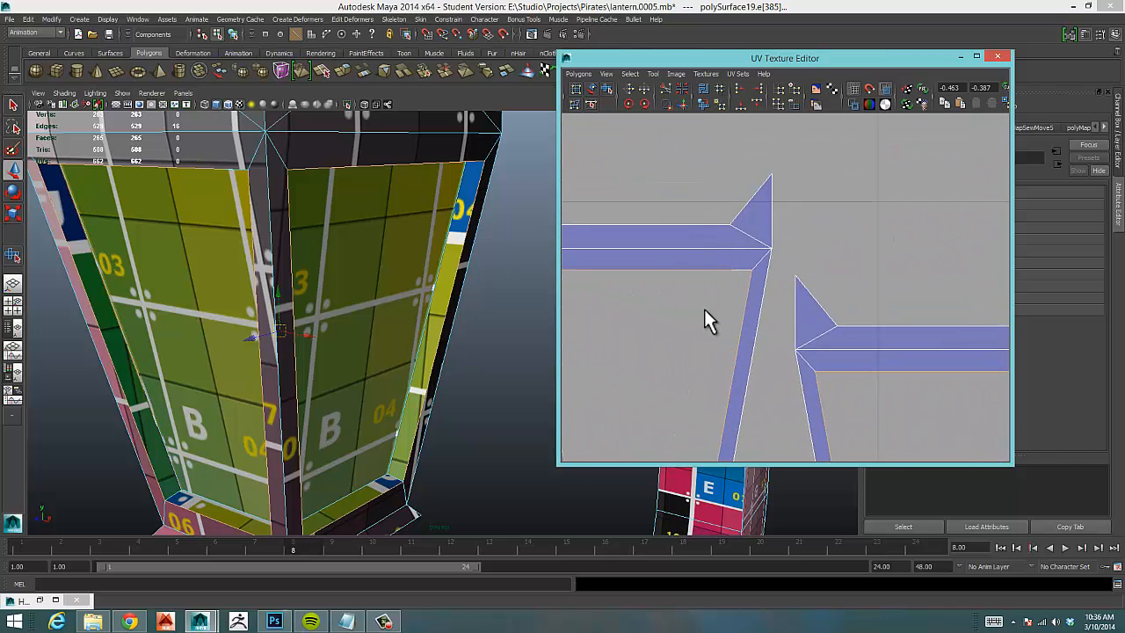
alt+right_drag(705, 311, 905, 299)
shift+drag(713, 253, 721, 265)
alt+middle_drag(716, 270, 794, 263)
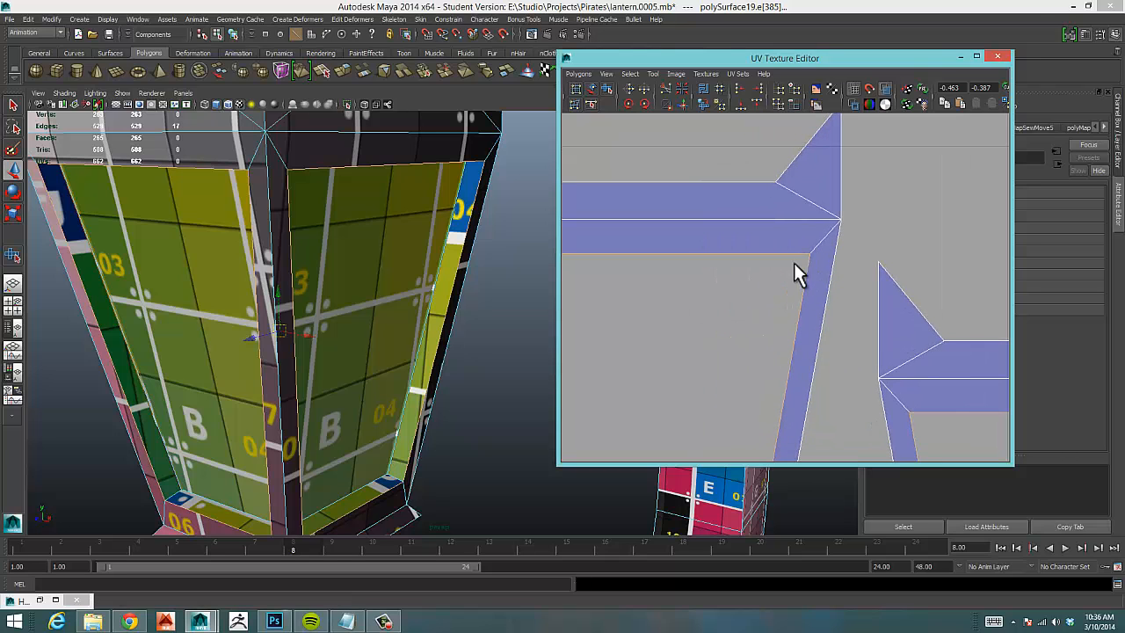
alt+middle_drag(863, 353, 843, 279)
alt+right_drag(919, 264, 668, 294)
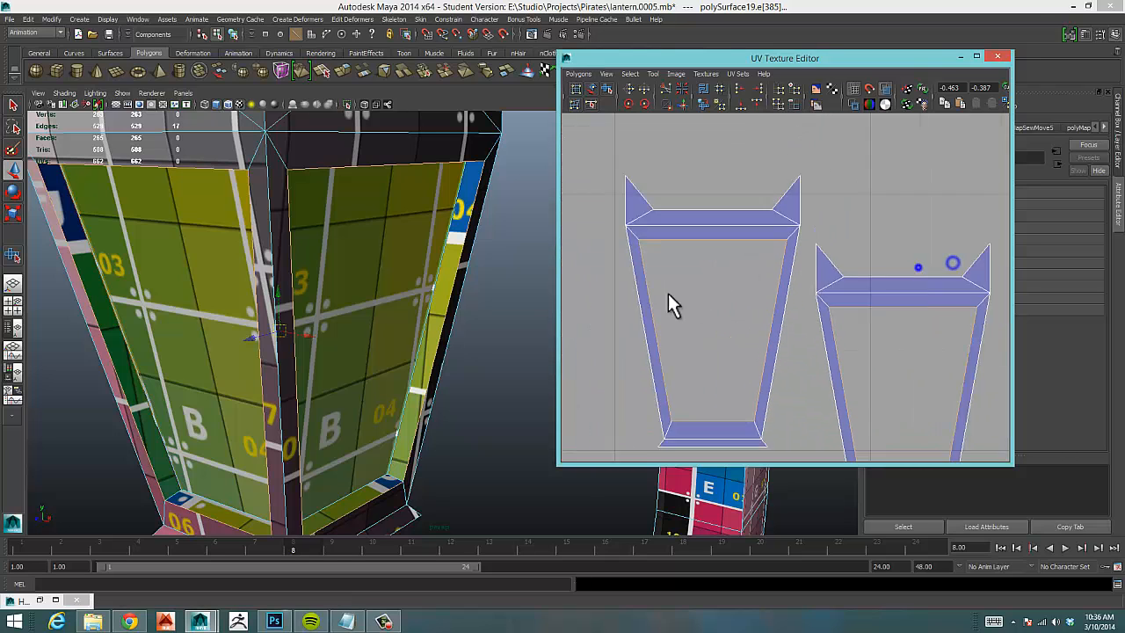
alt+right_drag(808, 290, 684, 297)
mouse_move(794, 315)
alt+middle_down()
mouse_move(742, 287)
mouse_move(670, 277)
alt+middle_up()
alt+right_drag(871, 273, 814, 569)
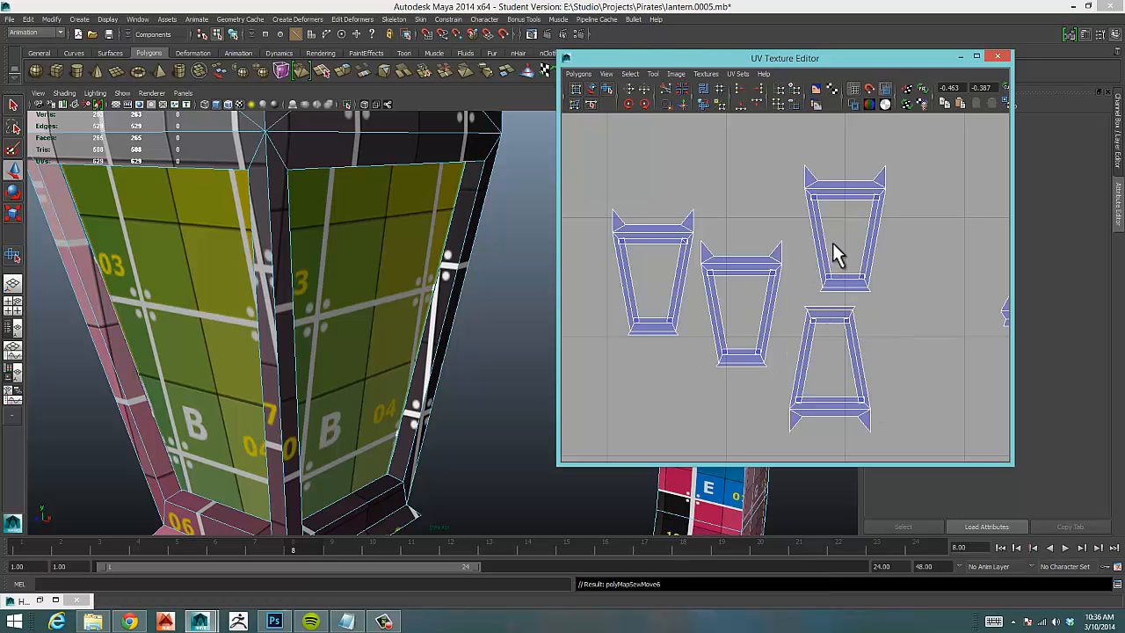
Move and sew the short seam edges at both upper inner corners of the uppermost frame shell.
alt+right_drag(834, 253, 914, 239)
alt+right_drag(802, 239, 821, 236)
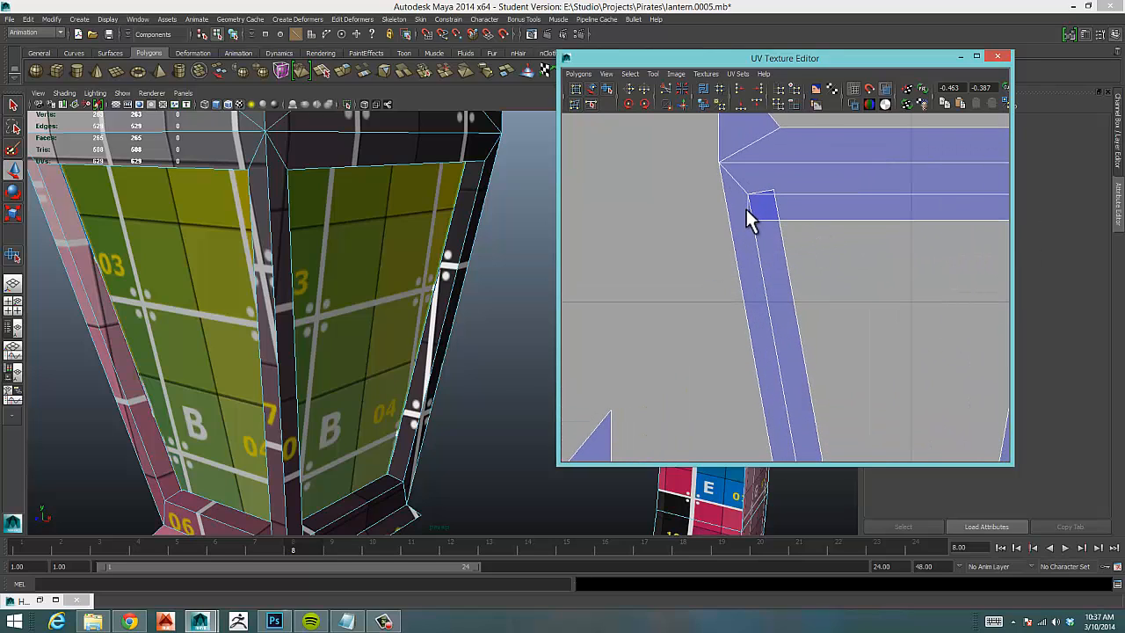
click(746, 208)
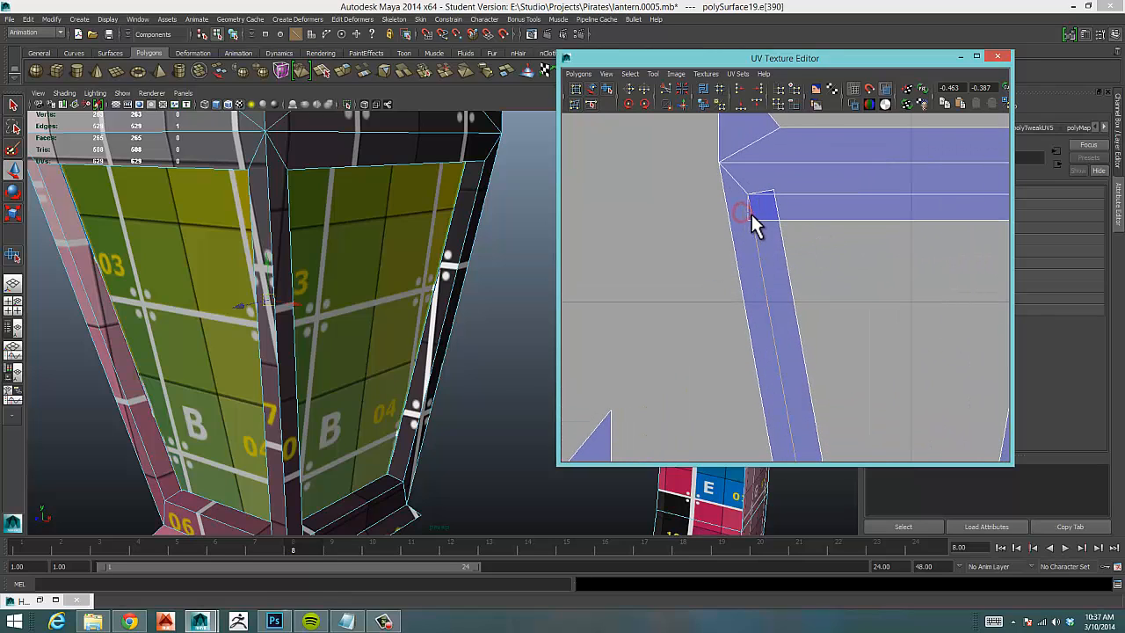
click(754, 215)
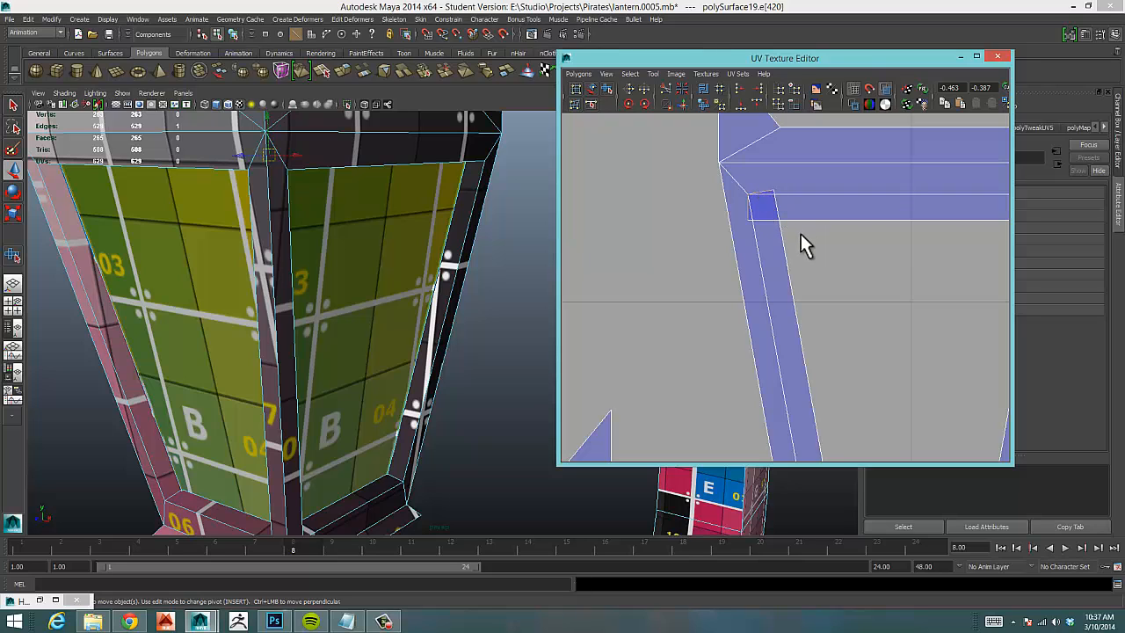
key(g)
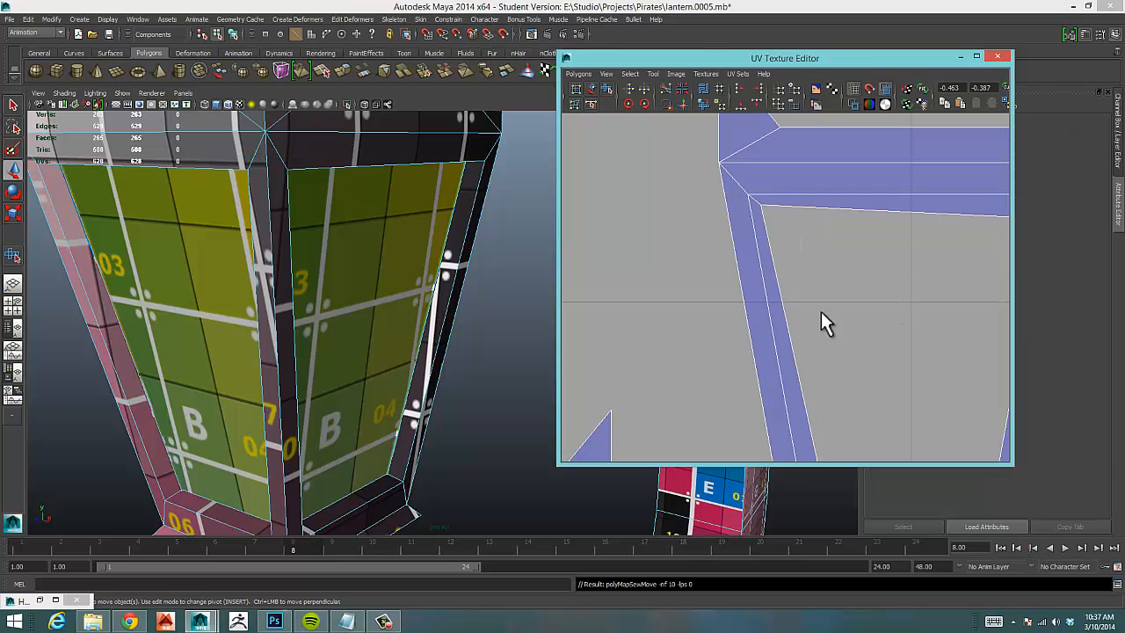
alt+middle_drag(821, 311, 565, 329)
click(802, 207)
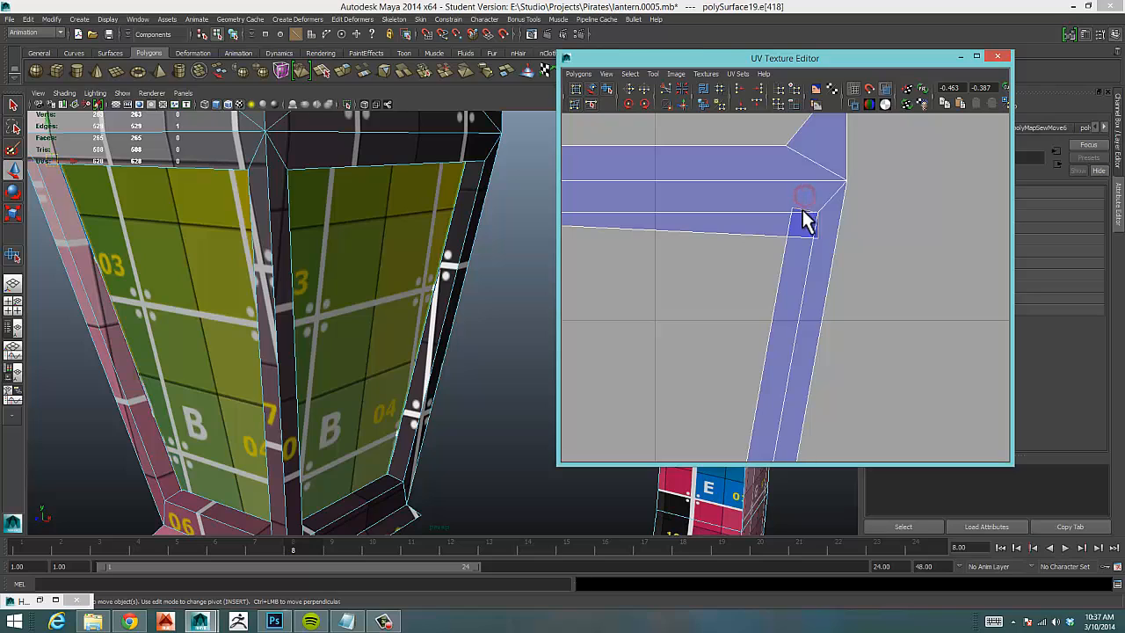
key(g)
Move and sew the short seam edges at both lower inner corners of the uppermost frame shell.
alt+middle_drag(773, 270, 810, 96)
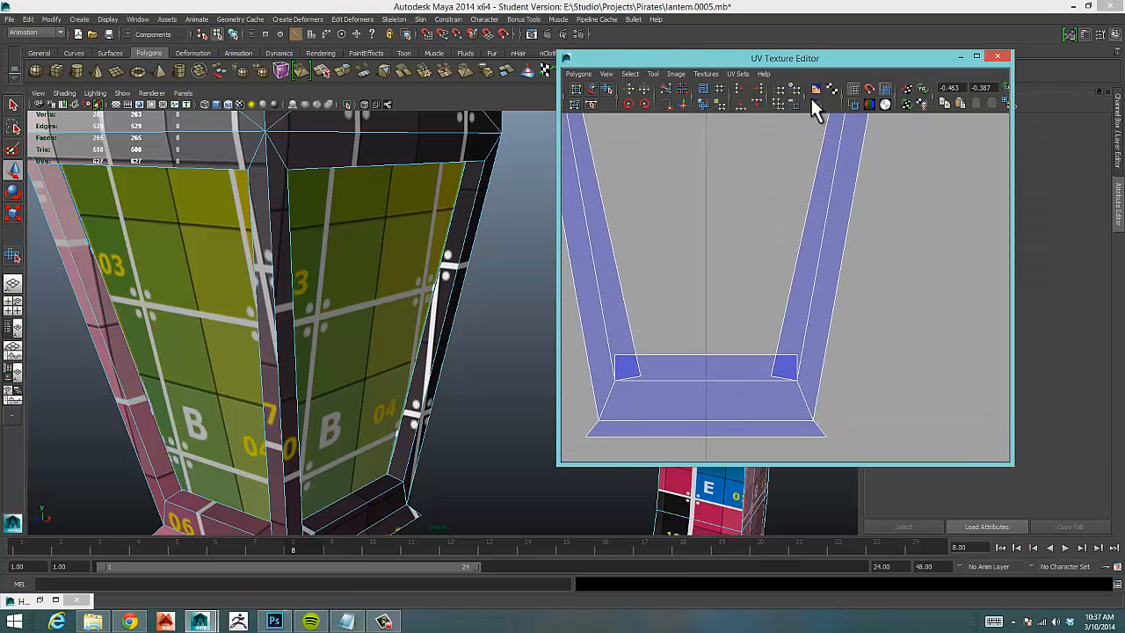
click(800, 361)
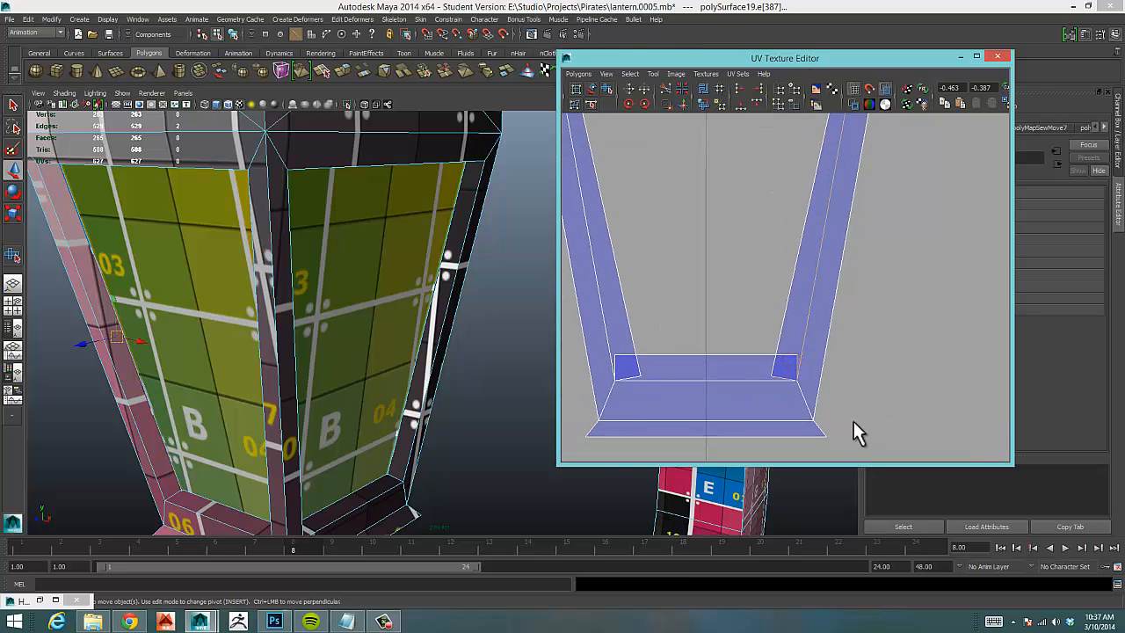
key(g)
click(623, 367)
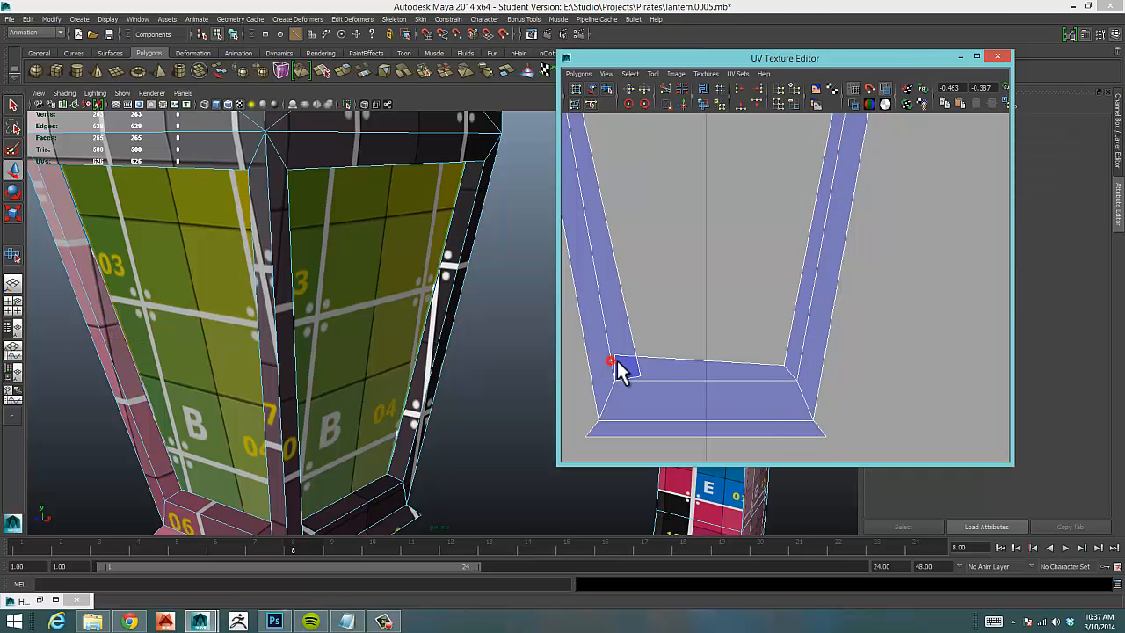
key(g)
Select the short seam edges at all inner corners of the middle upright frame shell.
alt+middle_drag(640, 376, 811, 431)
alt+right_drag(813, 426, 571, 394)
alt+middle_drag(614, 362, 673, 262)
alt+middle_drag(738, 238, 785, 200)
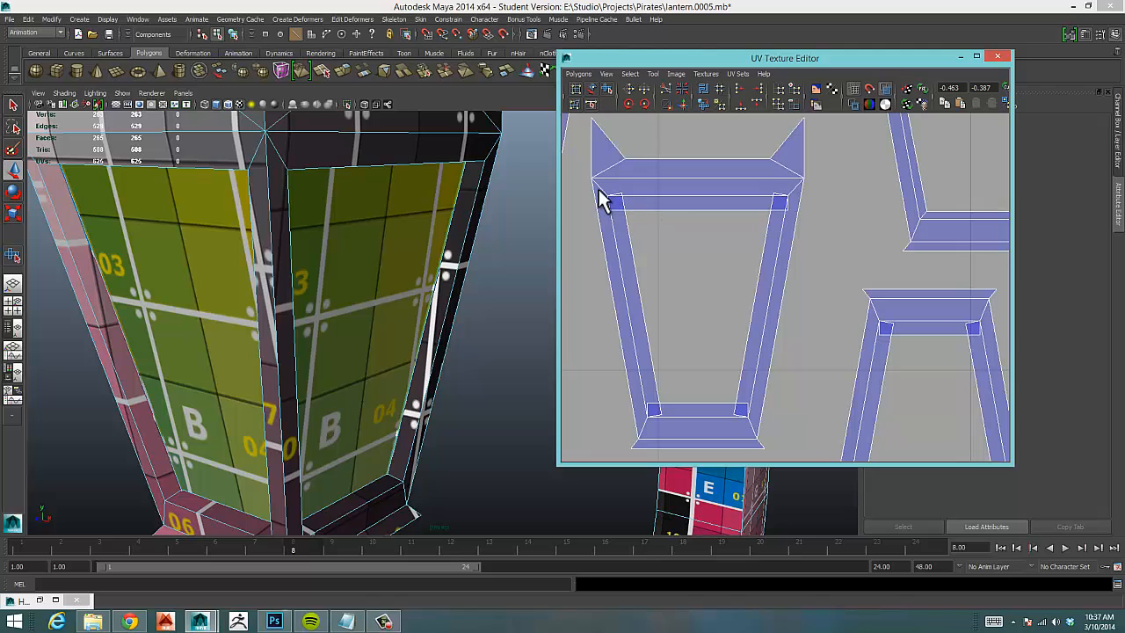
double_click(613, 201)
click(781, 194)
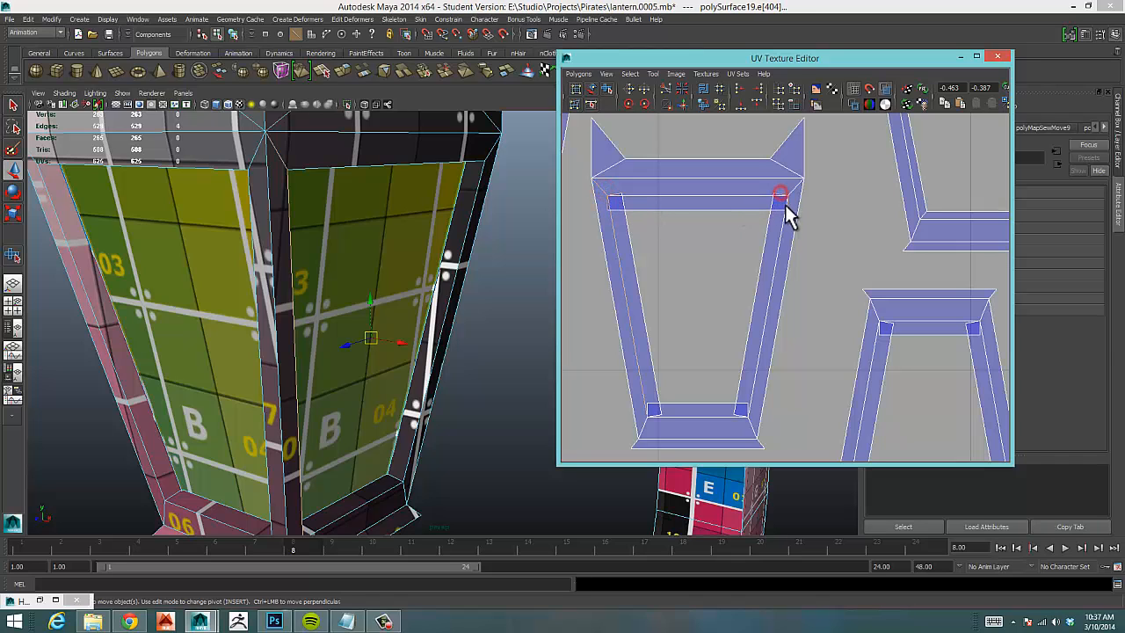
shift+click(748, 418)
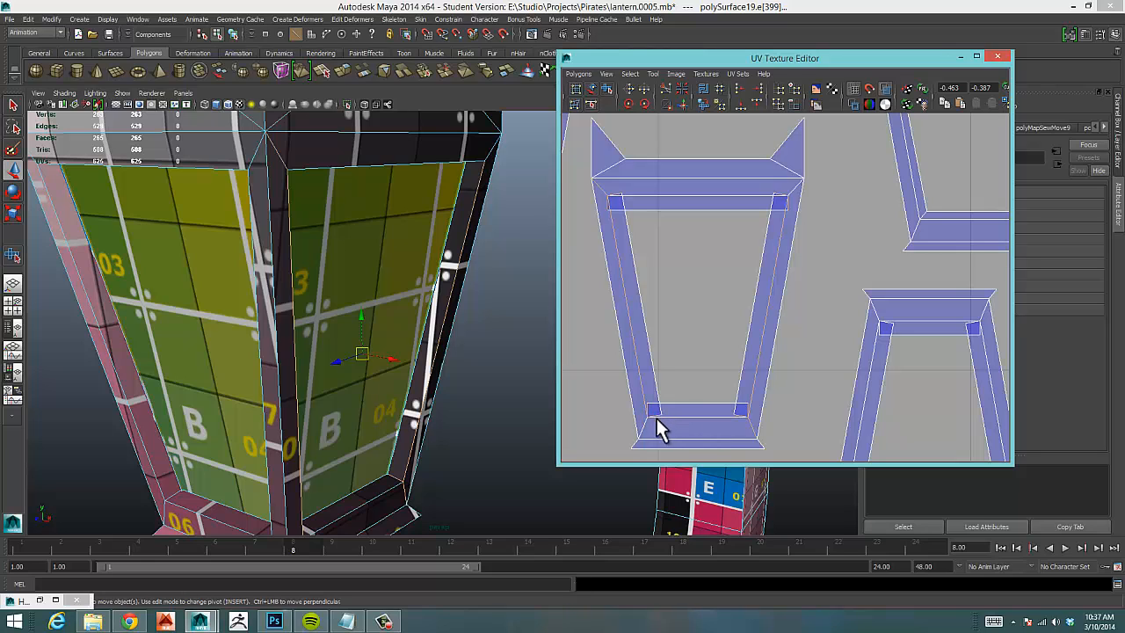
Add the short seam edges at all four inner corners of the inverted frame shell to the selection.
shift+double_click(875, 319)
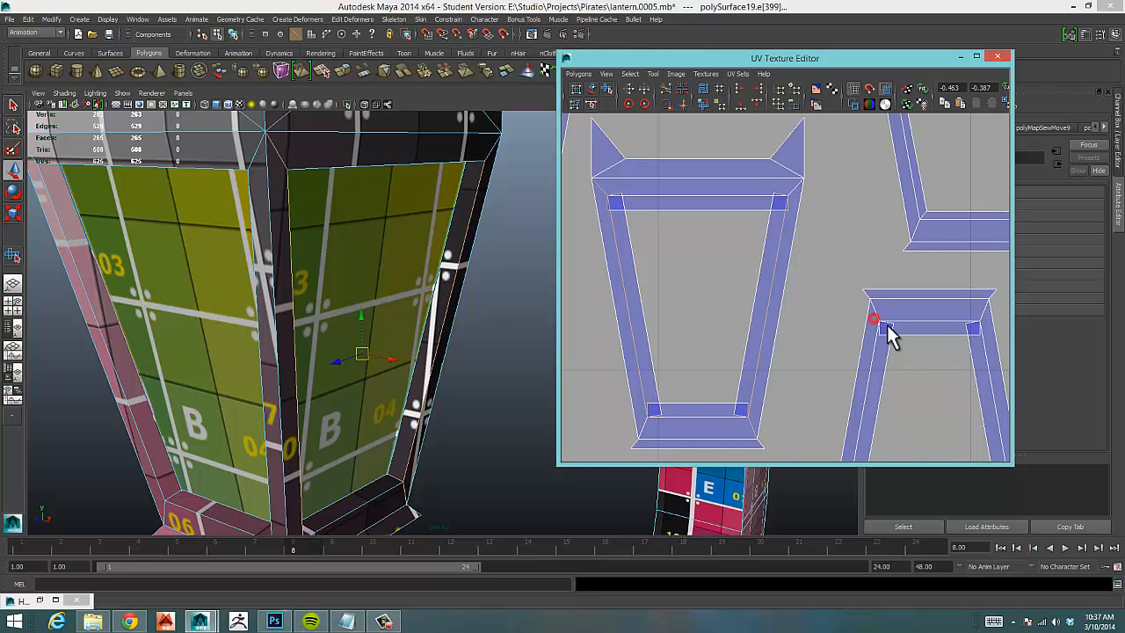
shift+double_click(977, 320)
alt+middle_drag(989, 359, 803, 154)
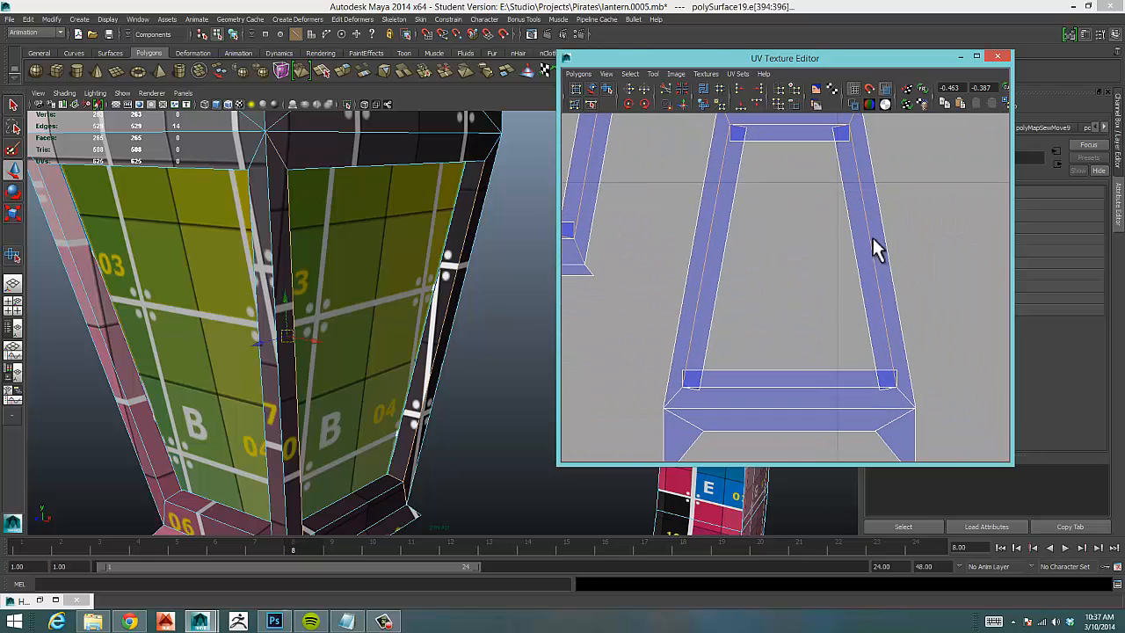
shift+double_click(897, 384)
shift+double_click(685, 384)
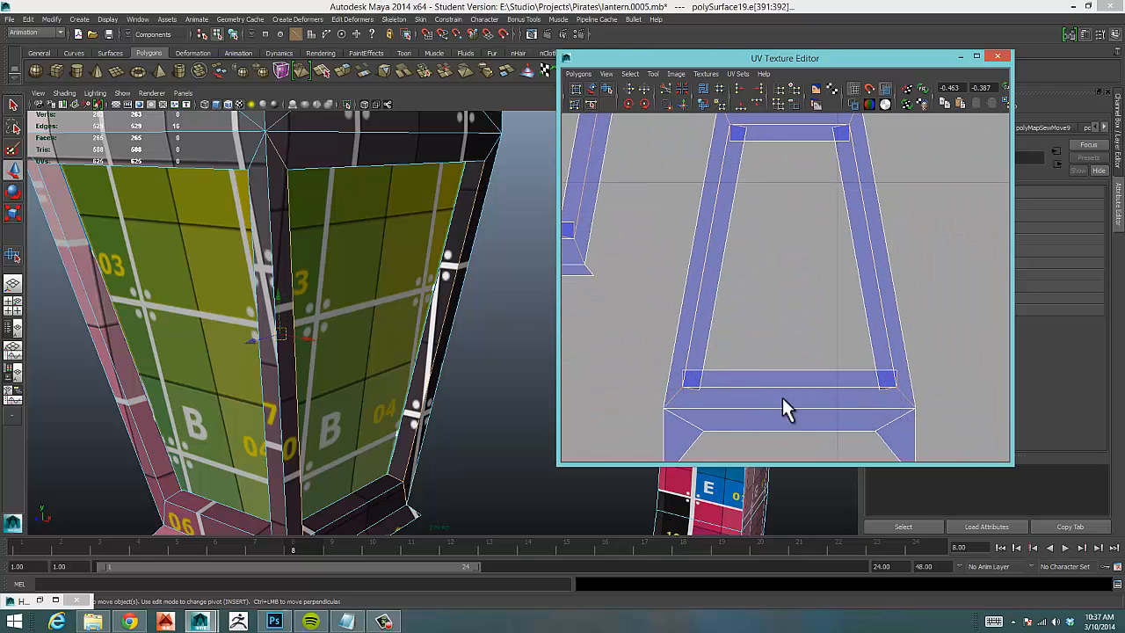
Add the short seam edges at both lower inner corners of the outermost frame shell to the selection.
alt+middle_drag(783, 407, 689, 387)
alt+right_drag(810, 373, 606, 362)
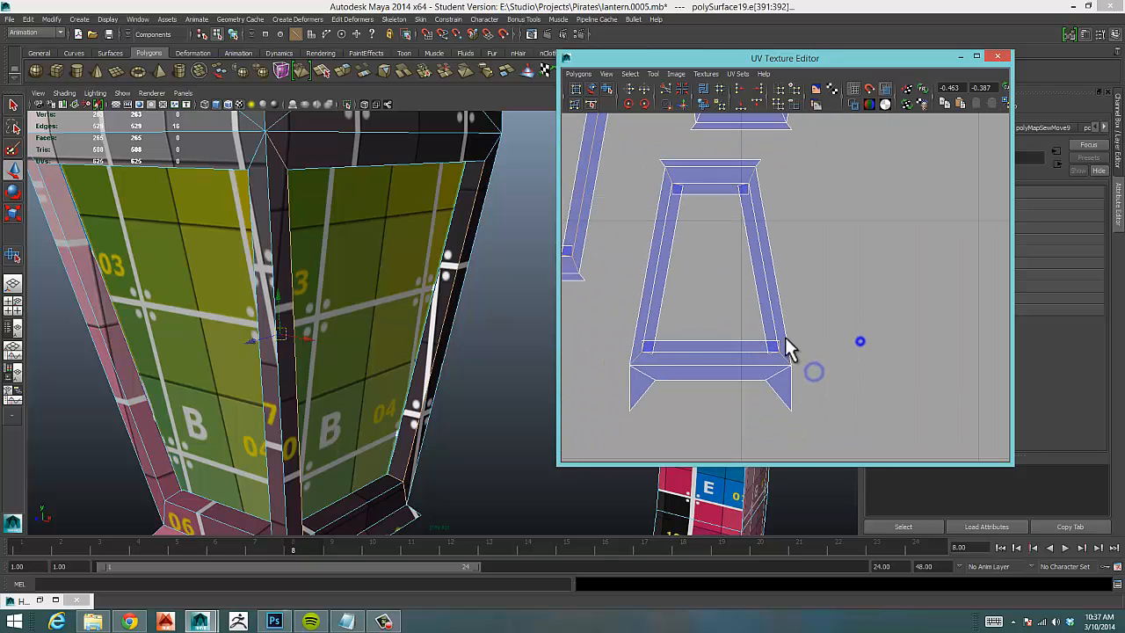
alt+middle_drag(852, 342, 900, 305)
alt+right_drag(901, 304, 666, 363)
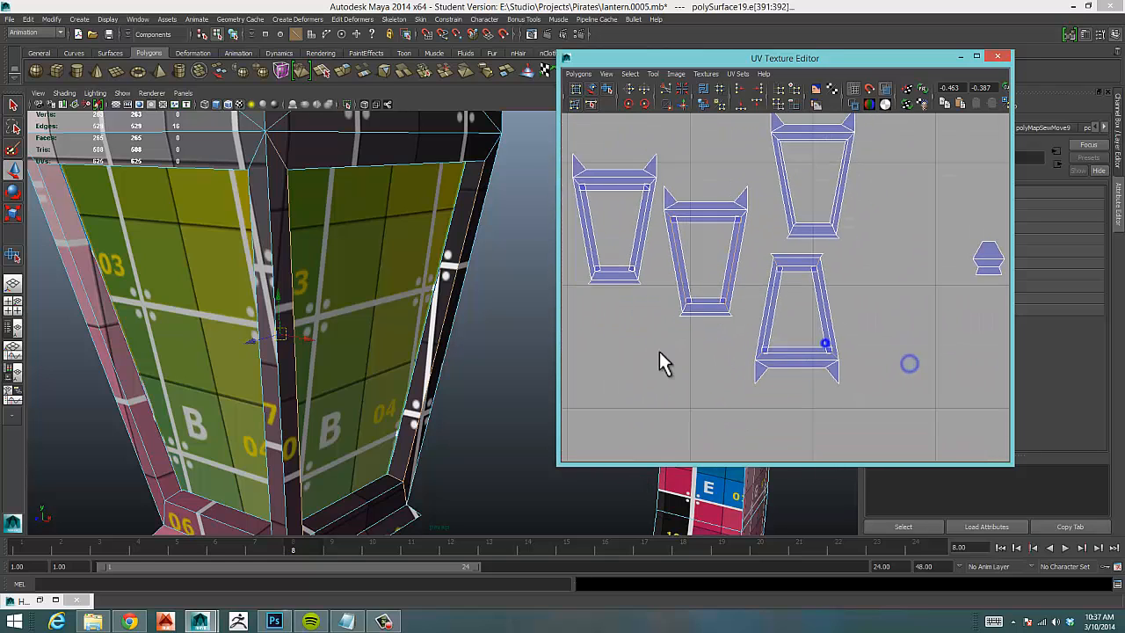
alt+middle_drag(665, 364, 779, 377)
alt+right_drag(779, 377, 858, 327)
alt+middle_drag(793, 362, 841, 259)
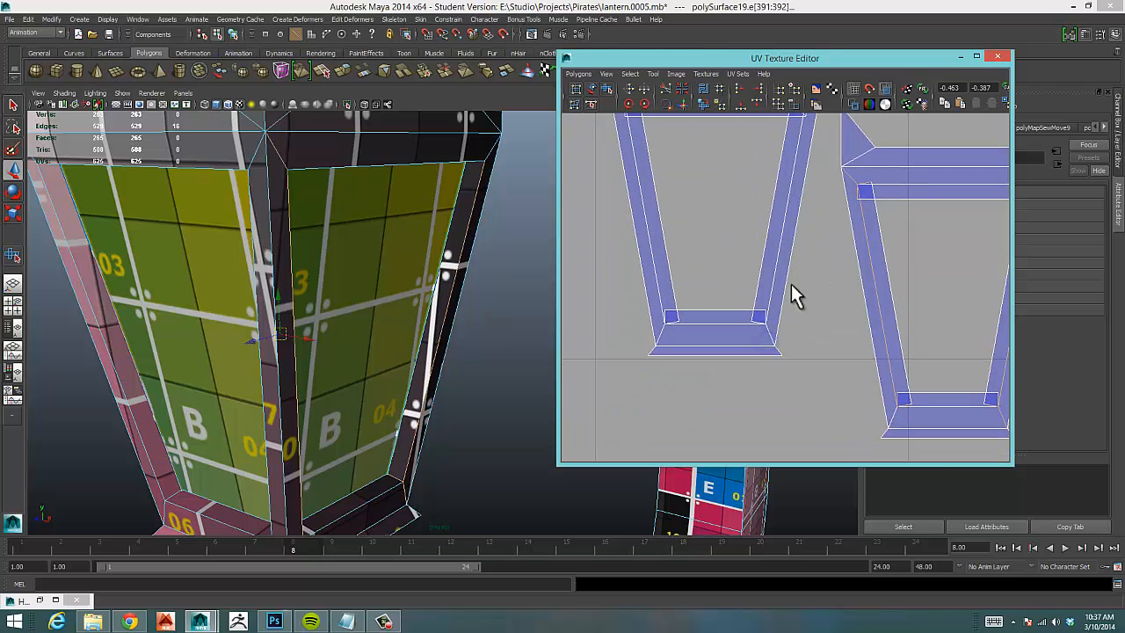
alt+right_drag(745, 303, 767, 331)
click(636, 331)
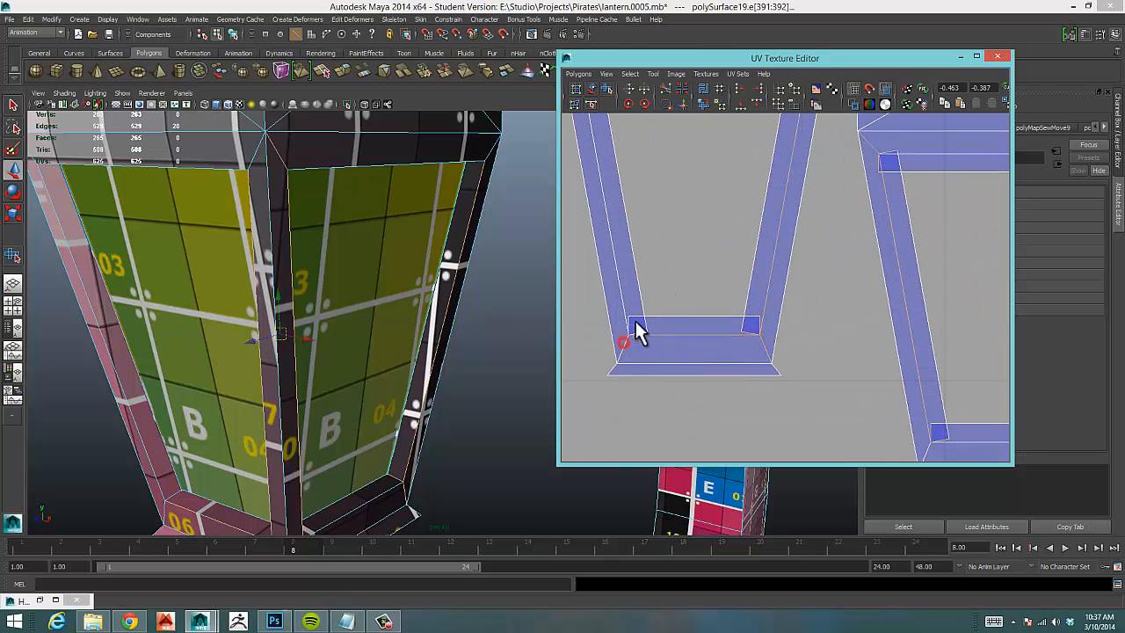
Add the outermost frame's upper inner corner seam edges, and move and sew all selected edges.
alt+middle_drag(635, 289, 682, 473)
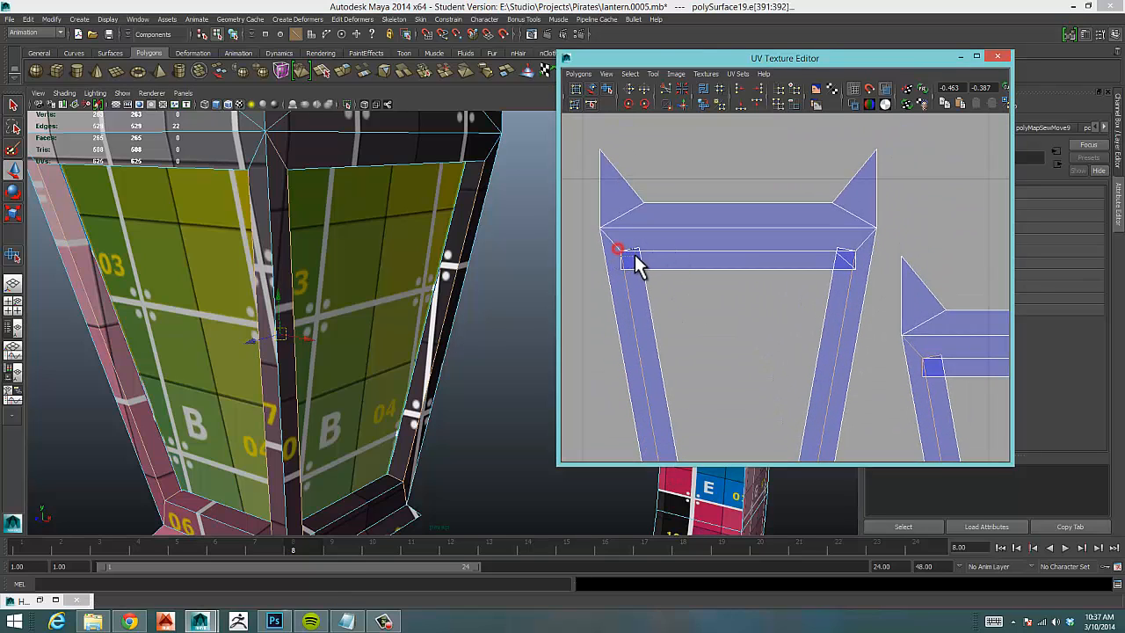
shift+click(845, 245)
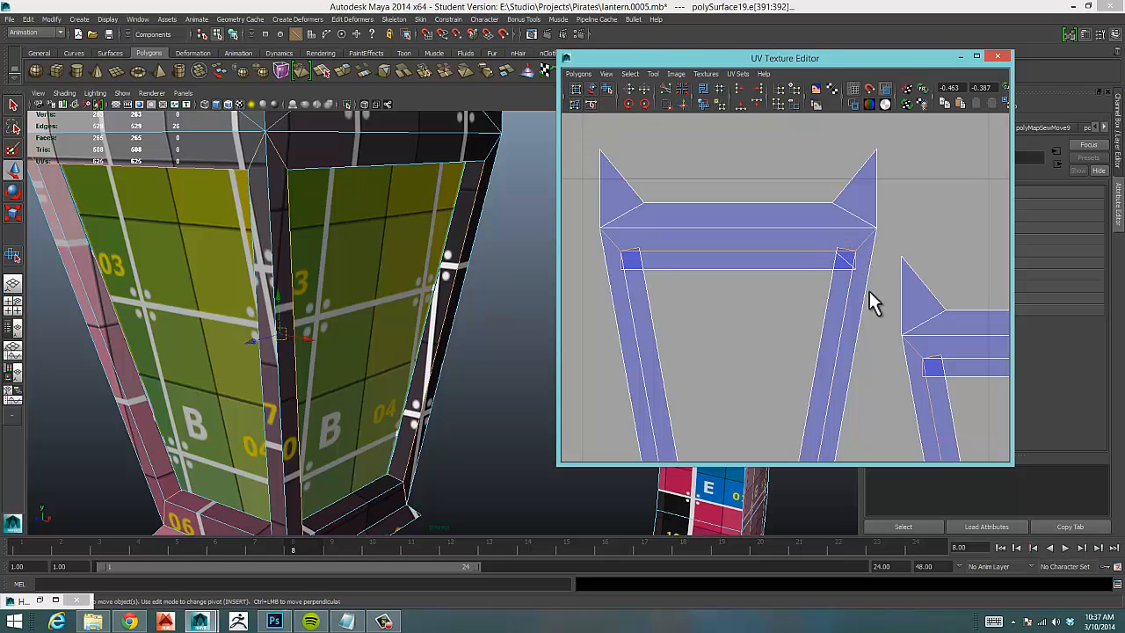
shift+right_drag(869, 290, 871, 301)
Inspect the sewn inner corners of the frame shells for stray edges.
alt+middle_drag(873, 343, 793, 254)
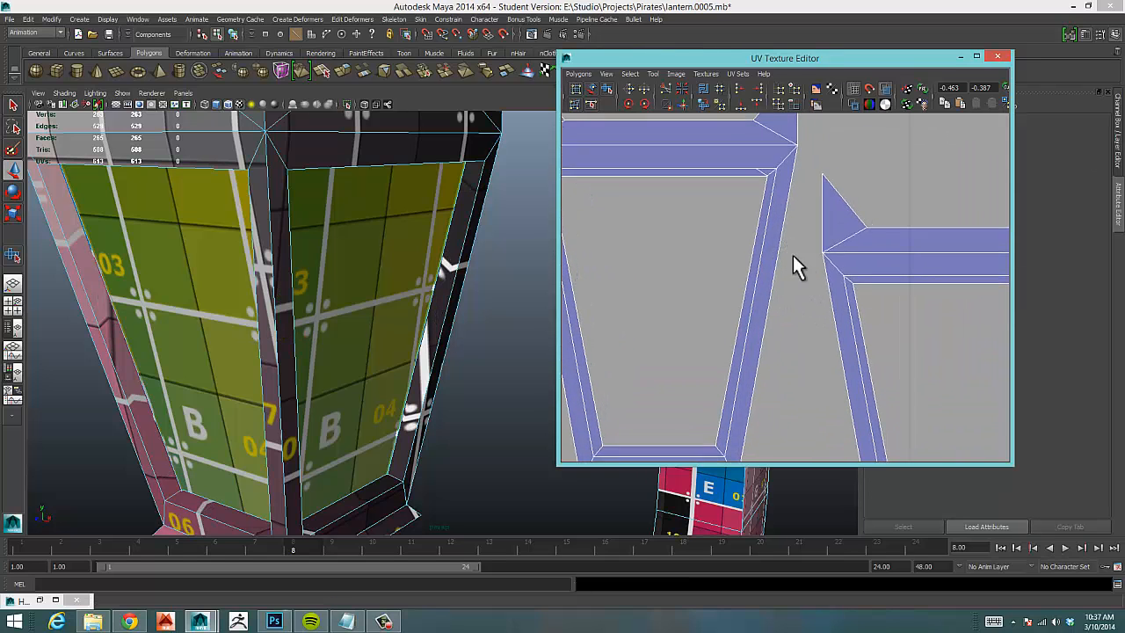
scroll(804, 269, down, 3)
scroll(791, 299, up, 2)
alt+middle_drag(791, 304, 758, 254)
scroll(761, 253, down, 4)
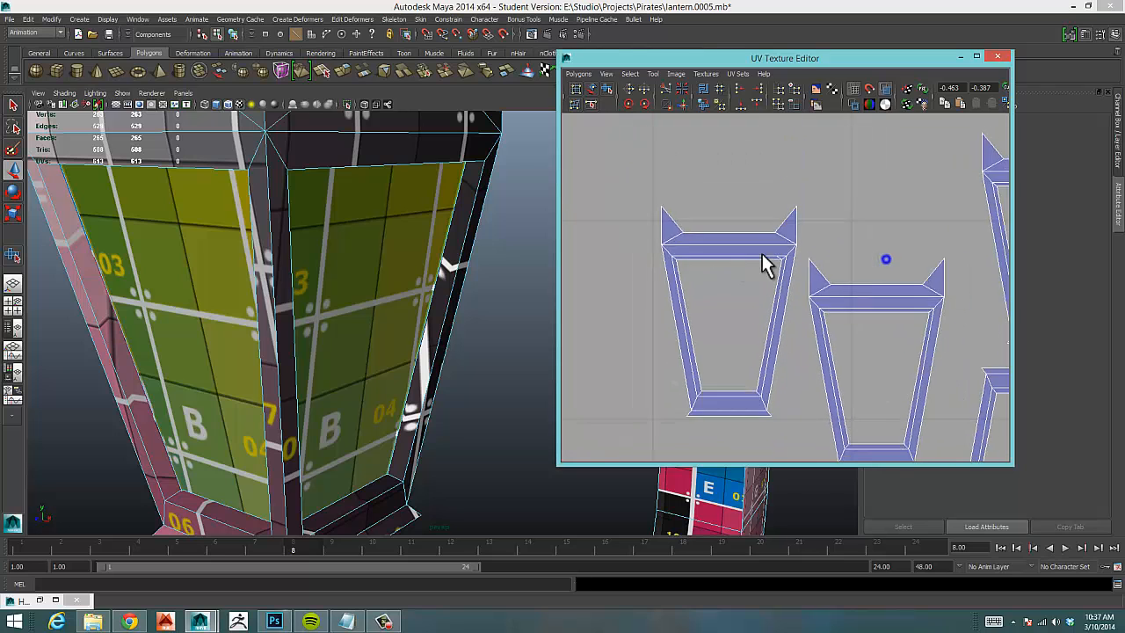
alt+middle_drag(827, 300, 786, 339)
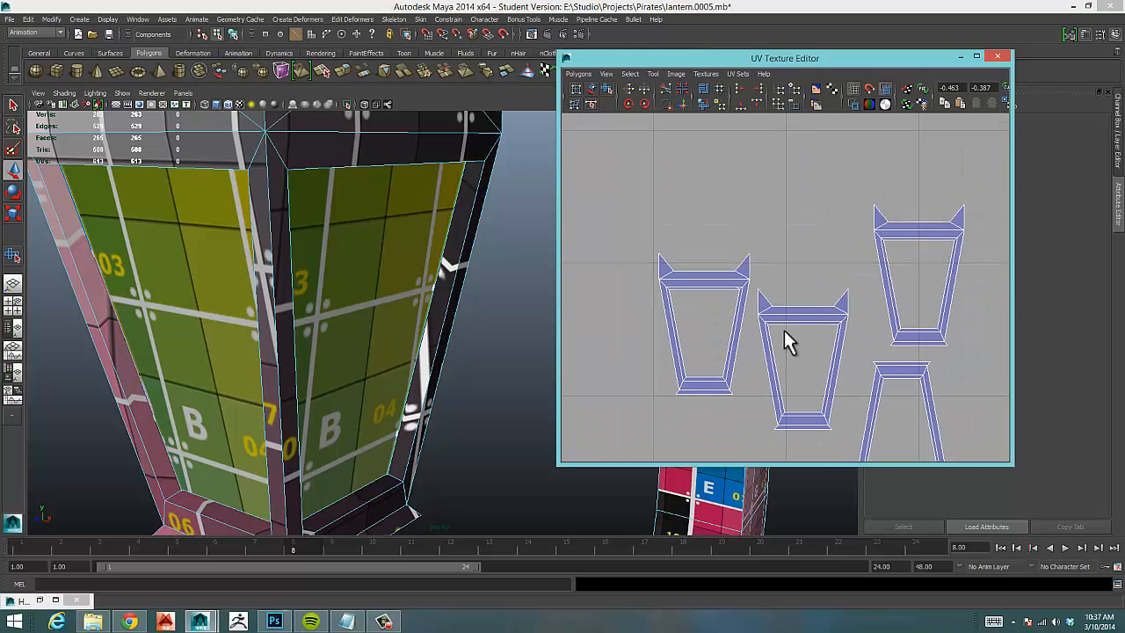
scroll(677, 288, up, 8)
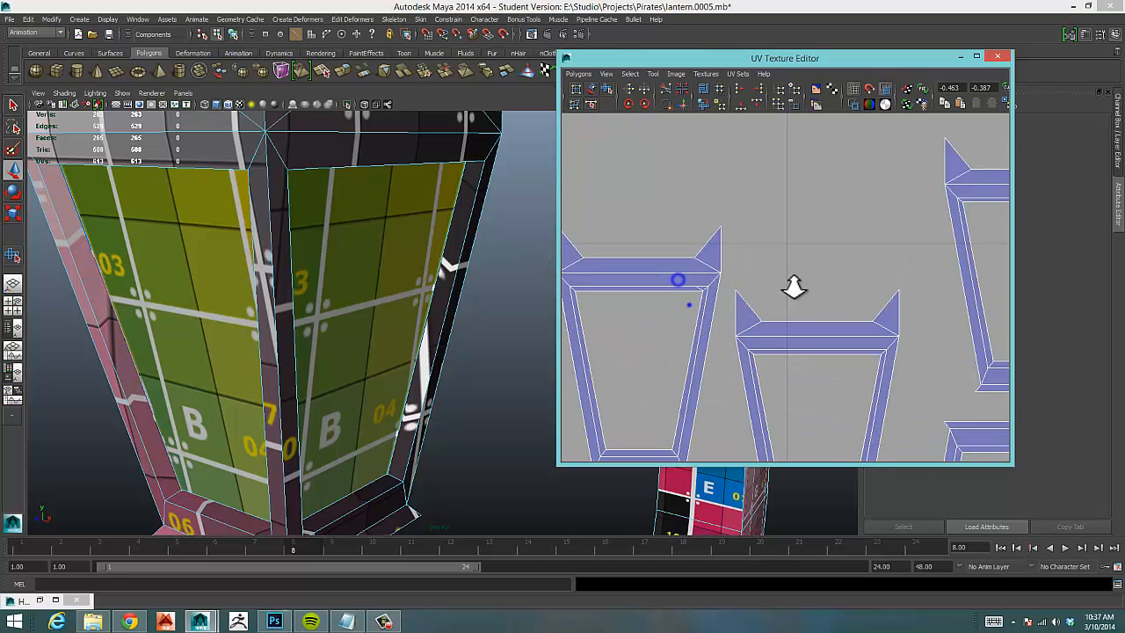
alt+middle_drag(765, 273, 811, 264)
Delete the stray diagonal edge at the upper inner corner of the outermost frame, checking its place on the lantern.
alt+right_drag(812, 264, 1048, 220)
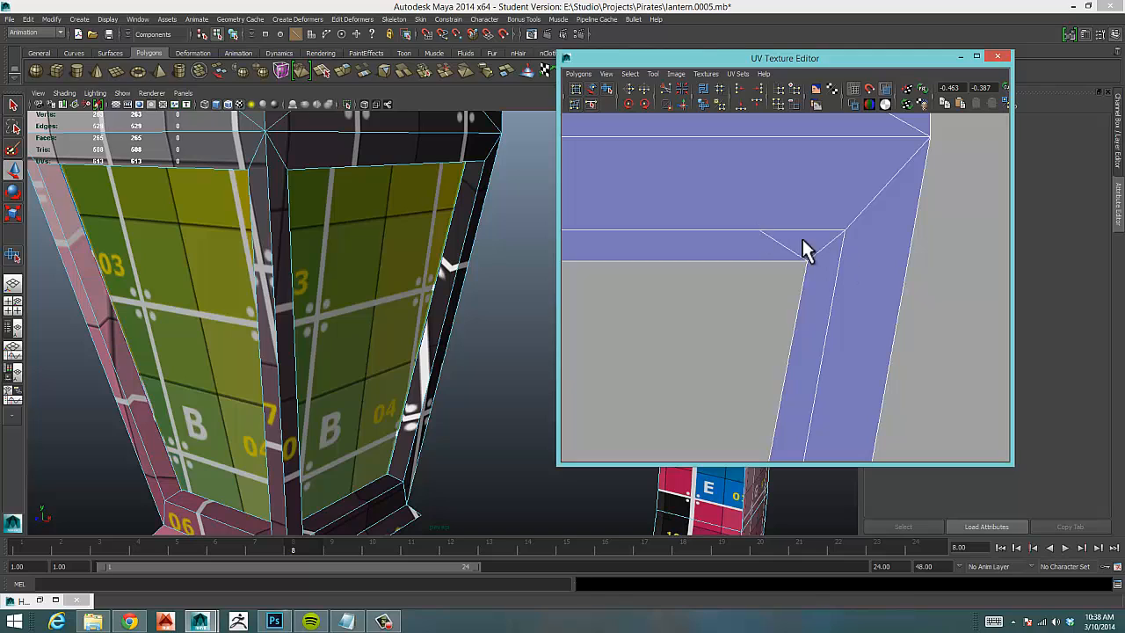
right_drag(804, 252, 803, 230)
click(791, 244)
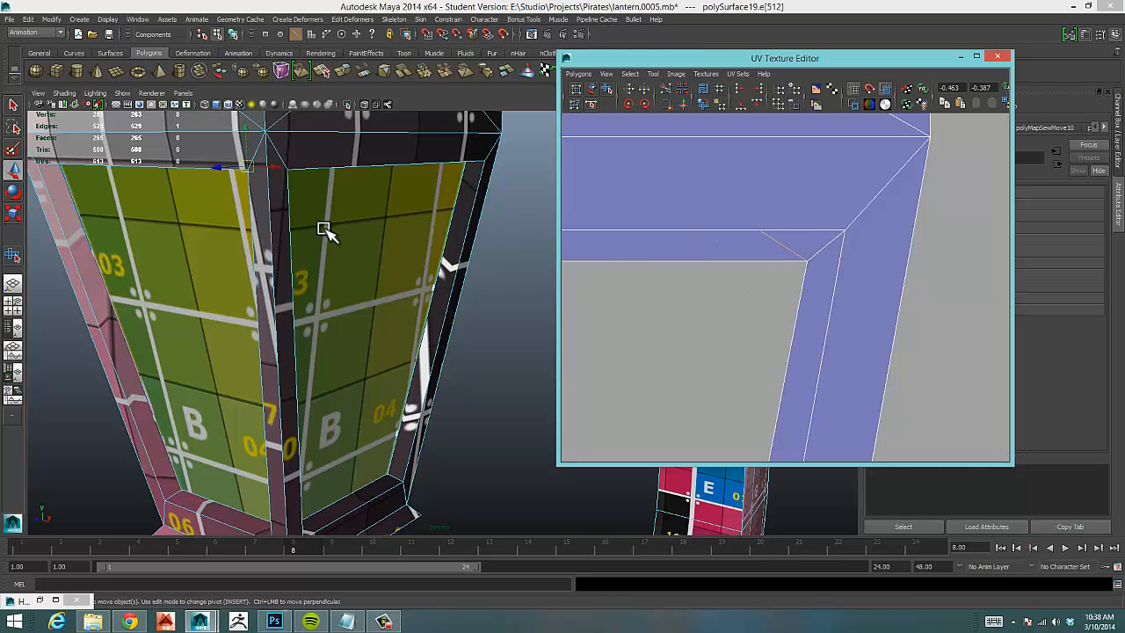
scroll(449, 136, up, 8)
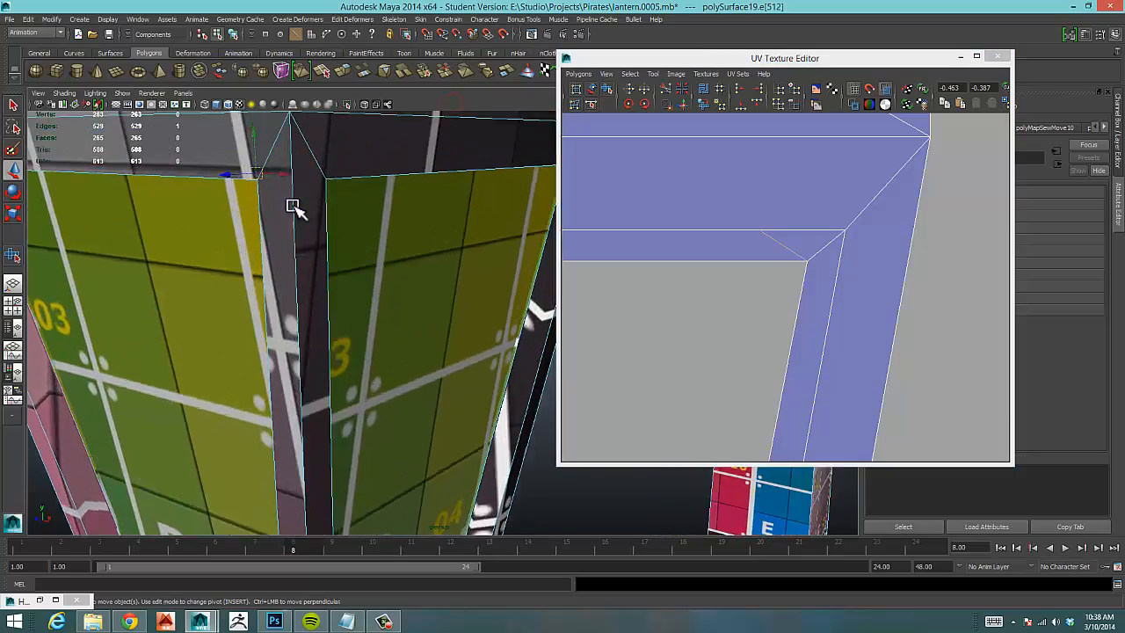
scroll(331, 267, down, 8)
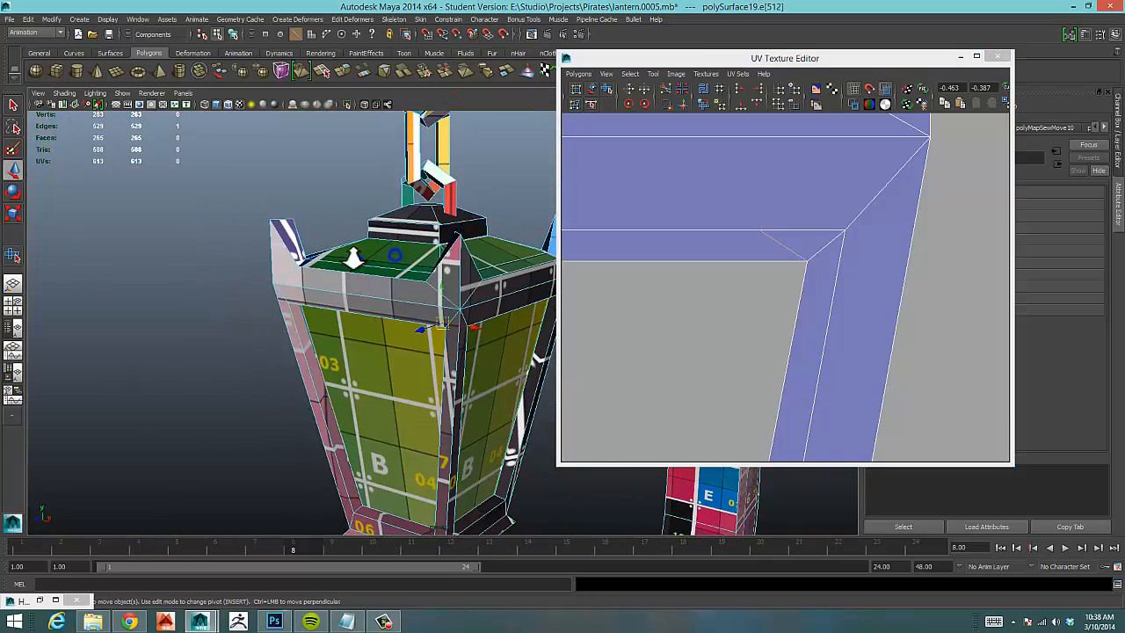
alt+drag(354, 261, 370, 242)
alt+right_drag(370, 243, 318, 324)
mouse_move(318, 324)
alt+mouse_down()
mouse_move(337, 314)
mouse_move(230, 323)
mouse_move(334, 319)
mouse_move(372, 293)
mouse_move(432, 284)
mouse_move(334, 296)
mouse_move(324, 313)
mouse_move(306, 313)
alt+mouse_up()
key(ctrl+Delete)
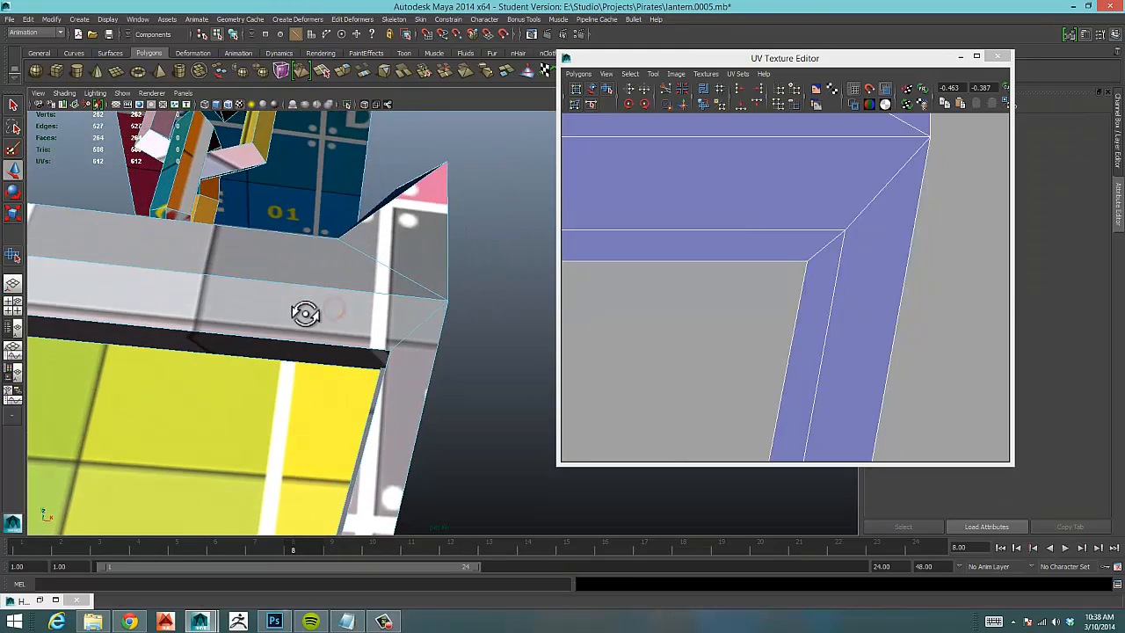
Examine the cleaned-up frame corner on the lantern and the four frame shells in the UV layout.
alt+right_drag(414, 314, 309, 316)
alt+drag(360, 335, 562, 347)
alt+right_drag(823, 276, 651, 278)
alt+right_drag(864, 256, 531, 281)
alt+right_drag(781, 263, 615, 274)
alt+right_drag(728, 269, 466, 291)
alt+middle_drag(849, 329, 787, 233)
alt+right_drag(899, 234, 756, 250)
alt+right_drag(829, 244, 615, 264)
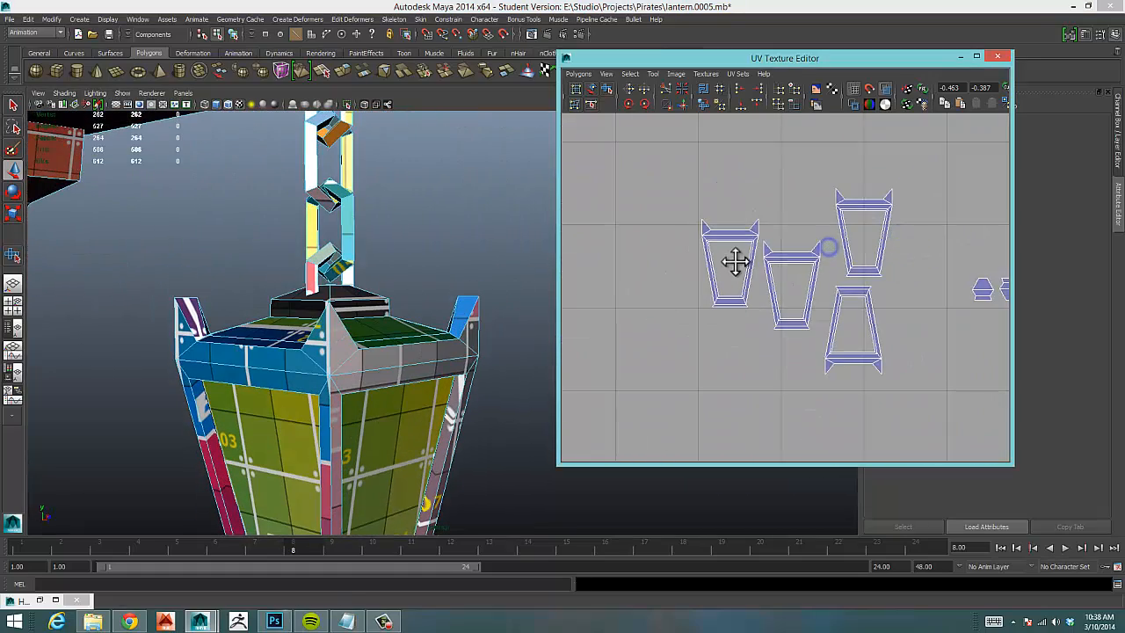
alt+middle_drag(736, 261, 635, 315)
alt+right_drag(799, 284, 675, 297)
alt+right_drag(810, 270, 689, 282)
alt+middle_drag(793, 283, 797, 216)
alt+right_drag(714, 239, 881, 227)
alt+right_drag(671, 259, 818, 248)
alt+right_drag(726, 254, 784, 238)
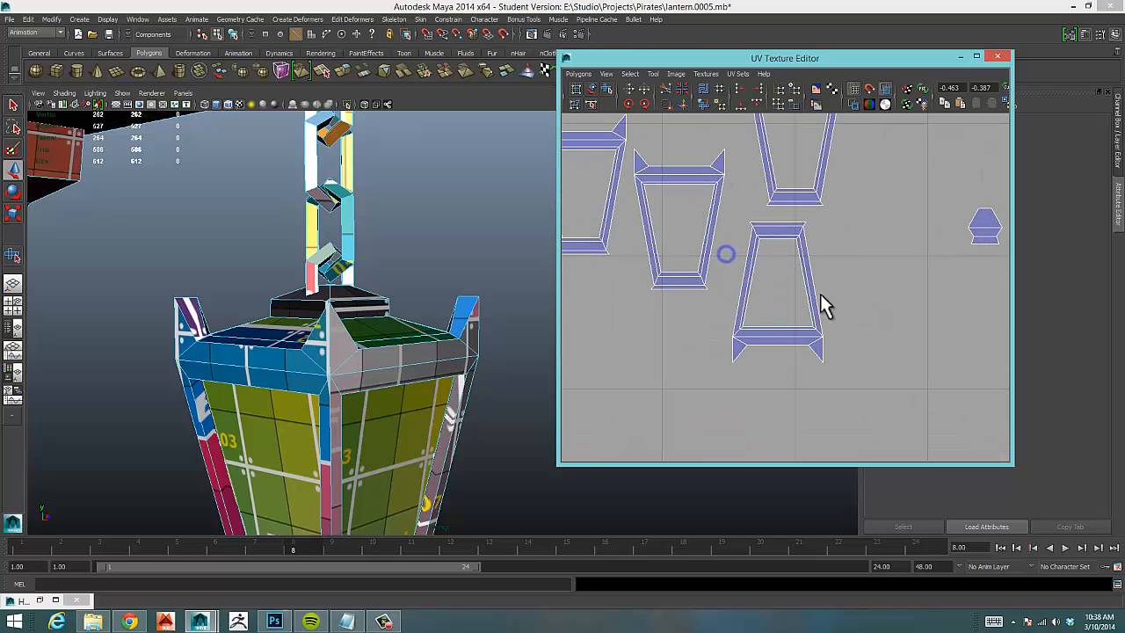
Select the bottom border edge of the outermost frame shell to identify where it sits on the lantern's underside.
alt+middle_drag(354, 440, 319, 233)
alt+drag(389, 382, 353, 375)
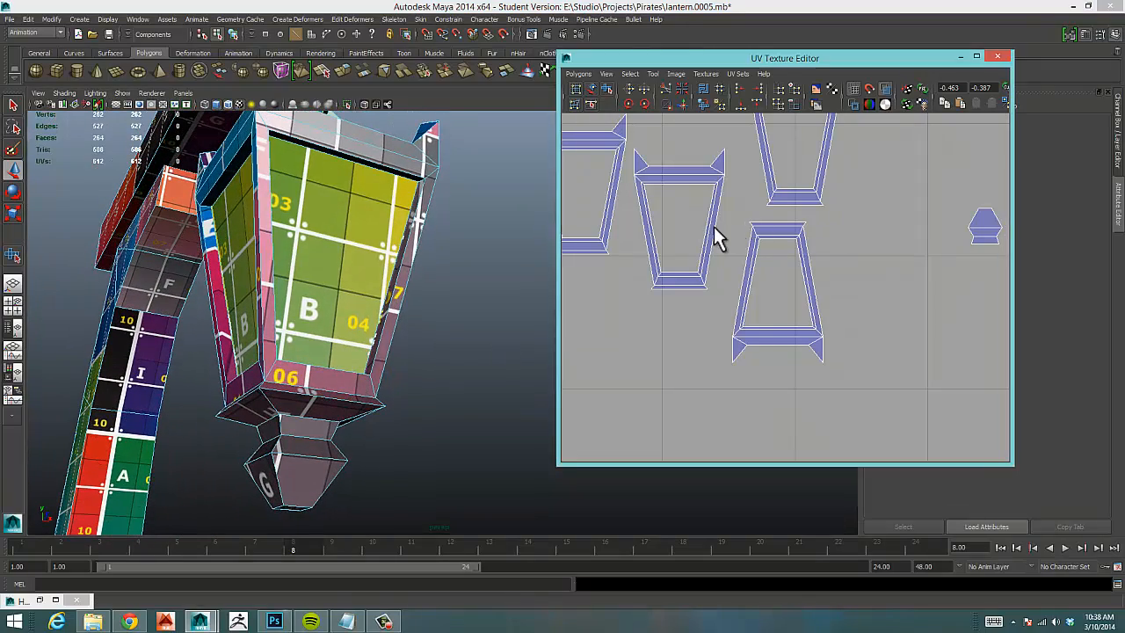
alt+middle_drag(714, 227, 778, 257)
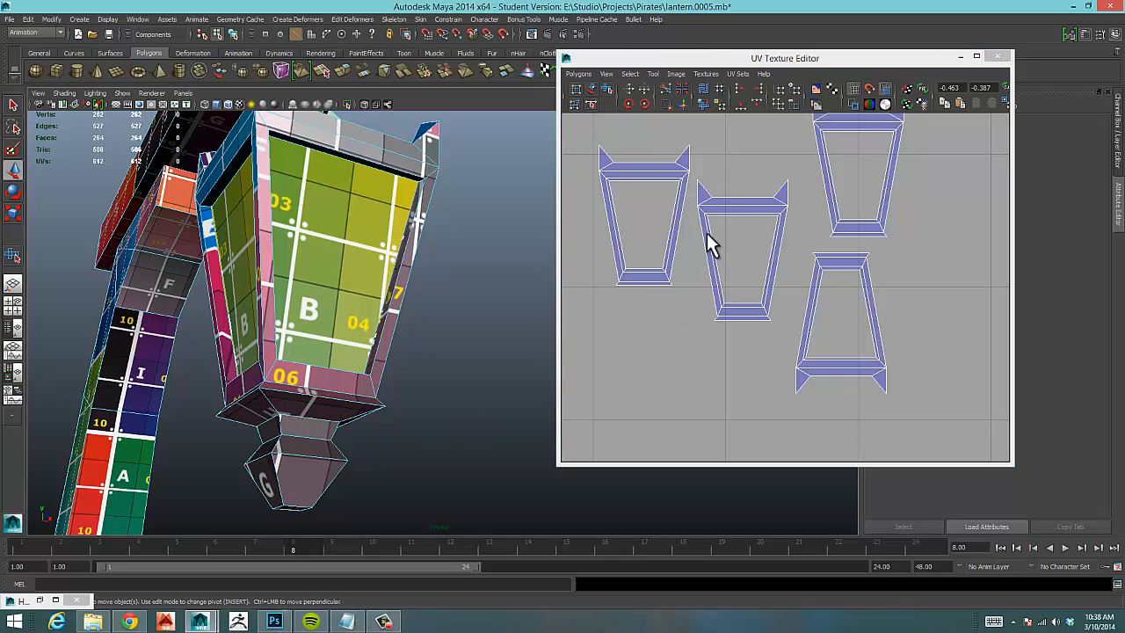
alt+middle_drag(709, 243, 783, 296)
alt+right_drag(854, 258, 940, 253)
alt+right_drag(765, 274, 759, 601)
click(678, 331)
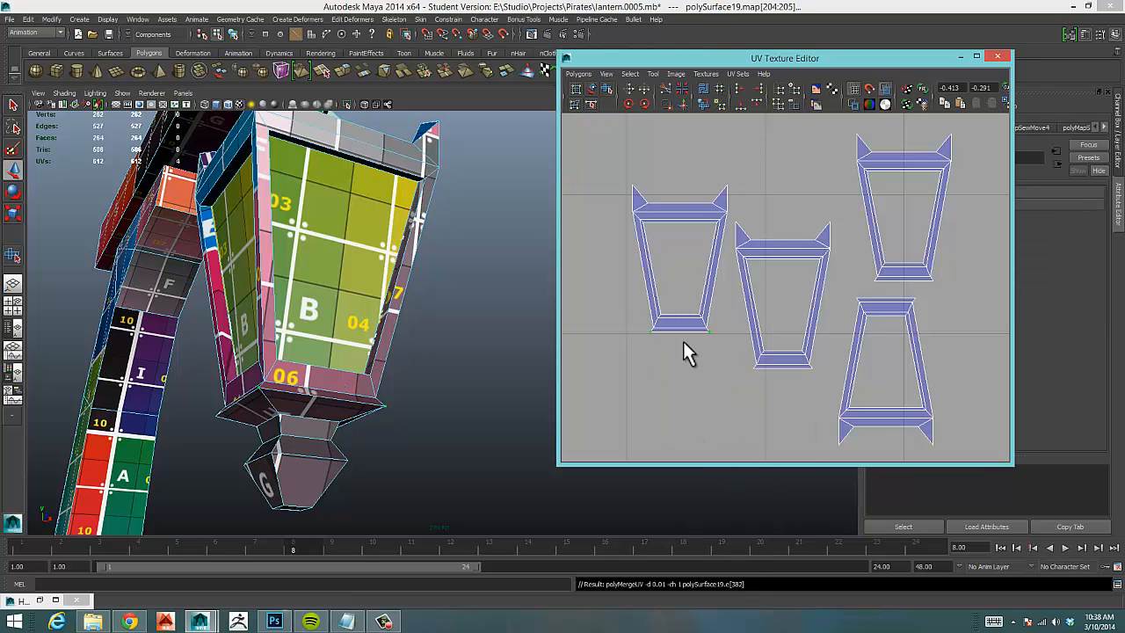
right_drag(682, 329, 678, 351)
click(681, 330)
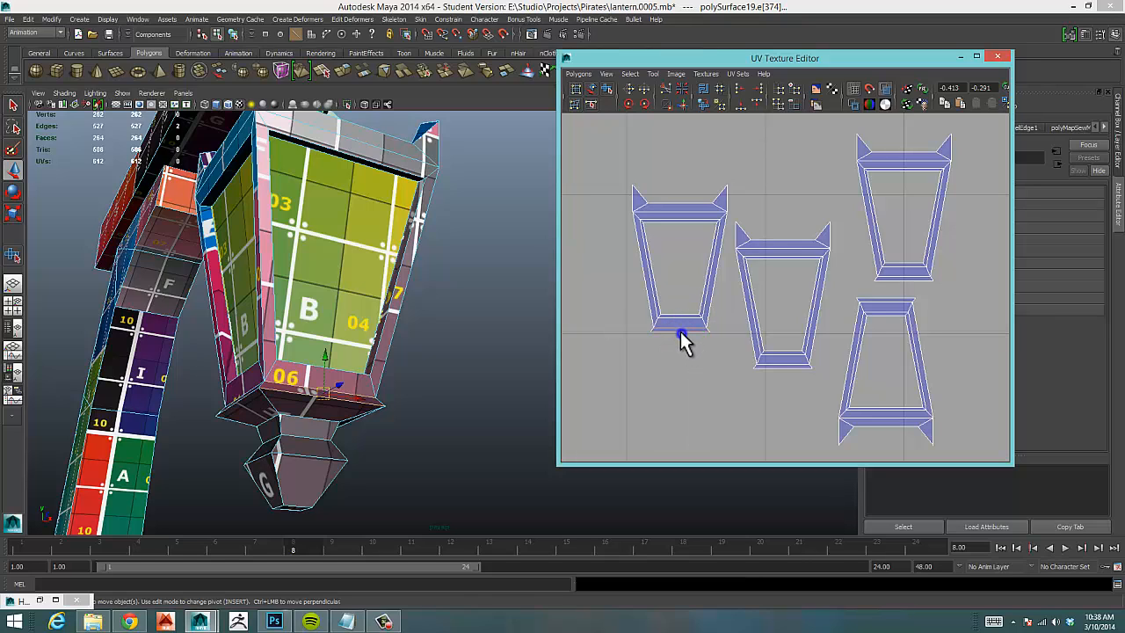
Look through the UV layout and the lantern's underside for the ring shell that adjoins the frames' bottom edges.
alt+right_drag(752, 336, 699, 332)
alt+right_drag(831, 304, 657, 303)
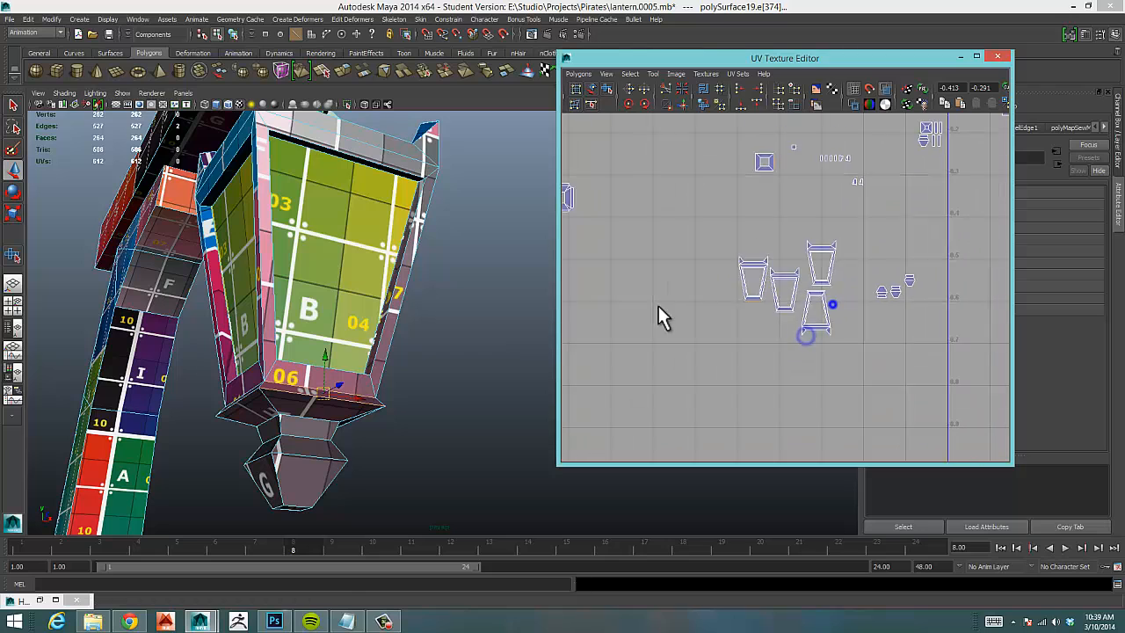
alt+right_drag(794, 294, 709, 285)
alt+middle_drag(824, 254, 785, 275)
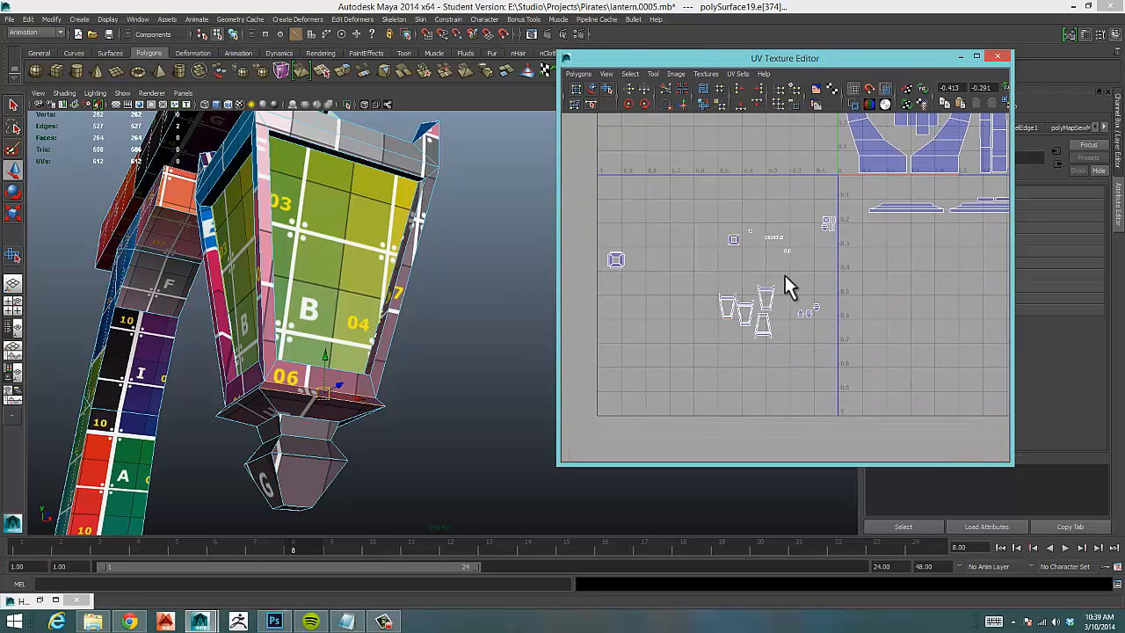
alt+right_drag(785, 275, 877, 271)
alt+right_drag(710, 279, 866, 258)
alt+middle_drag(638, 265, 664, 380)
mouse_move(697, 300)
alt+middle_down()
mouse_move(891, 244)
mouse_move(1002, 241)
alt+middle_up()
mouse_move(941, 253)
alt+middle_down()
mouse_move(961, 258)
mouse_move(942, 265)
alt+middle_up()
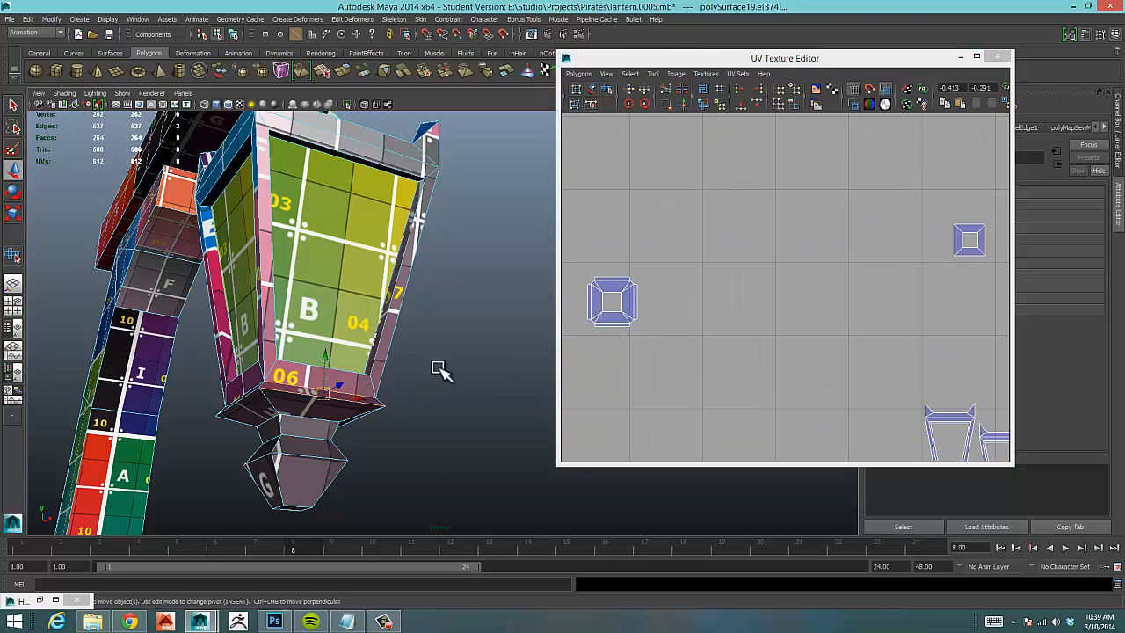
alt+drag(439, 369, 363, 332)
Select all edges of the smaller square ring shell and cut its UV edges.
click(970, 243)
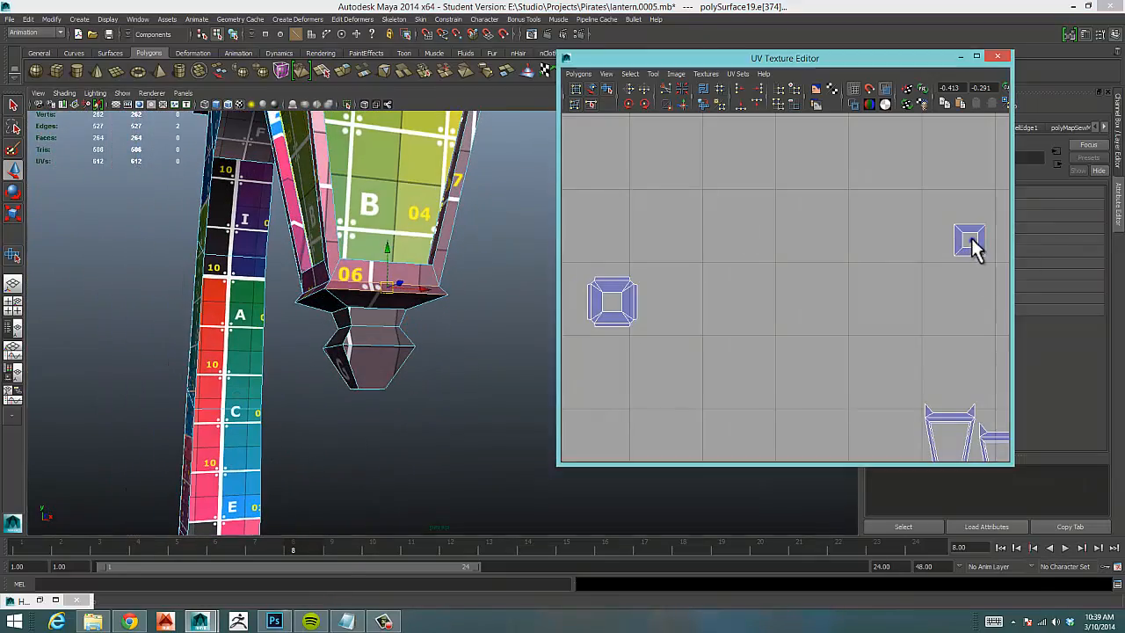
drag(940, 220, 996, 255)
right_drag(973, 243, 944, 217)
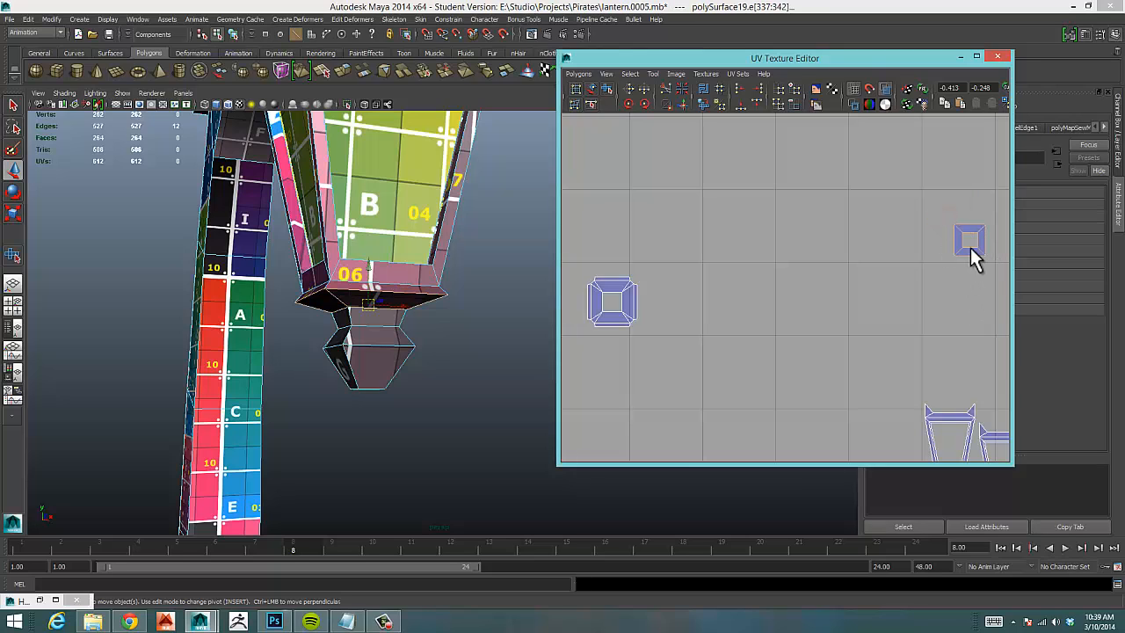
right_click(973, 232)
mouse_move(973, 283)
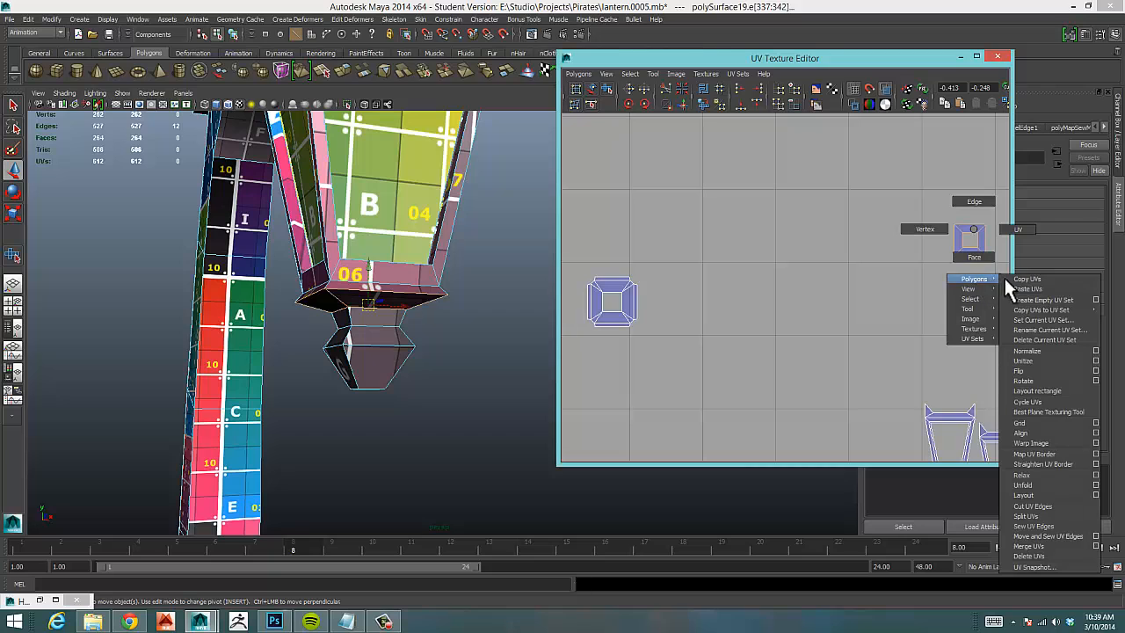
click(1024, 501)
Select the cut square ring's UVs and move them beside the lantern frame shells.
alt+middle_drag(824, 322, 669, 311)
right_drag(826, 236, 866, 233)
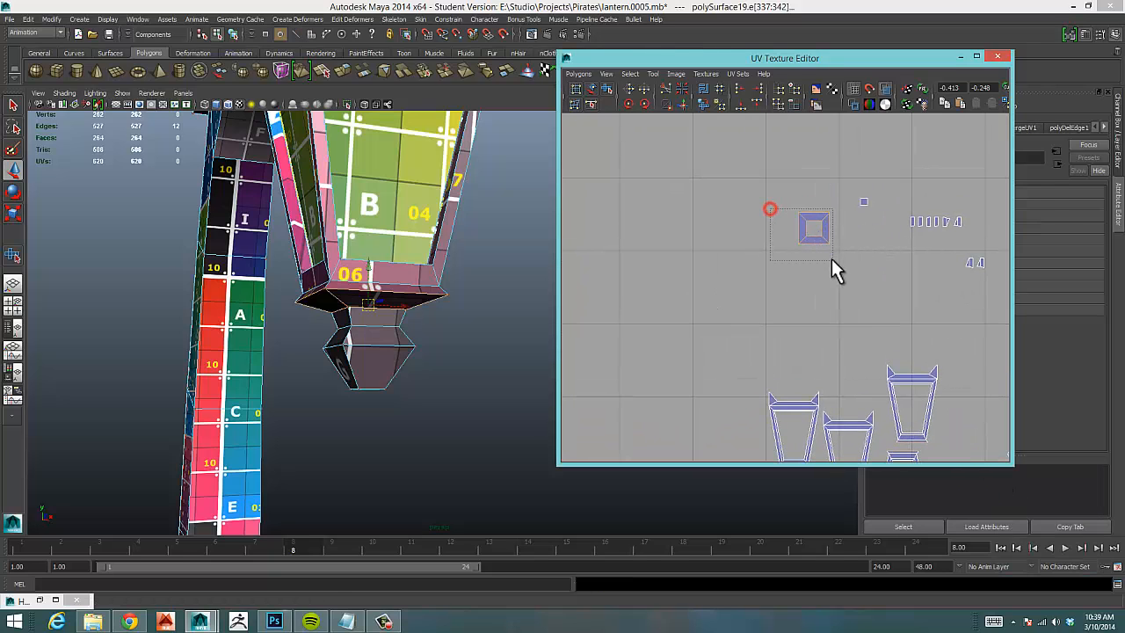
drag(831, 259, 707, 399)
alt+middle_drag(735, 306, 802, 283)
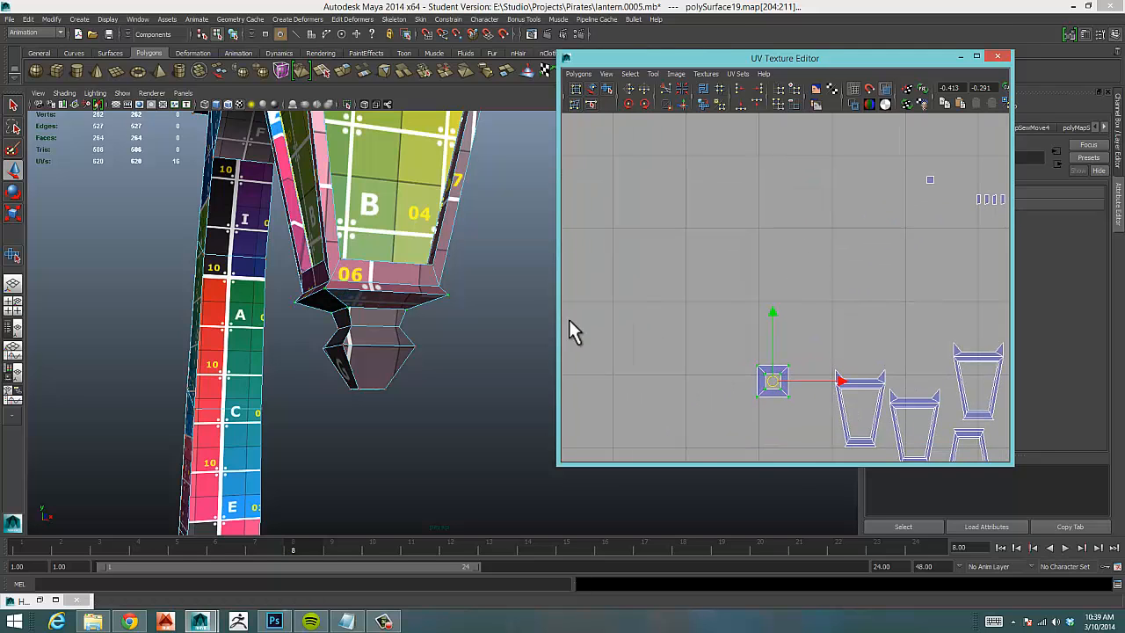
Toggle the display of texture border edges on the lantern post mesh.
alt+right_drag(467, 314, 283, 305)
alt+drag(282, 305, 436, 307)
alt+right_drag(437, 308, 291, 318)
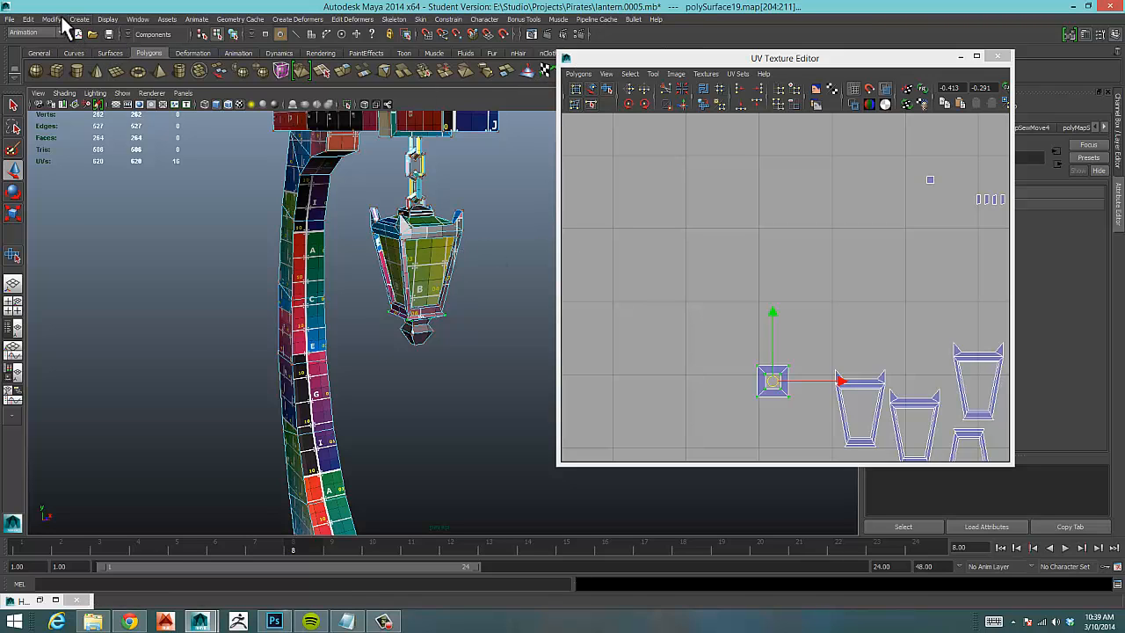
click(113, 19)
mouse_move(136, 128)
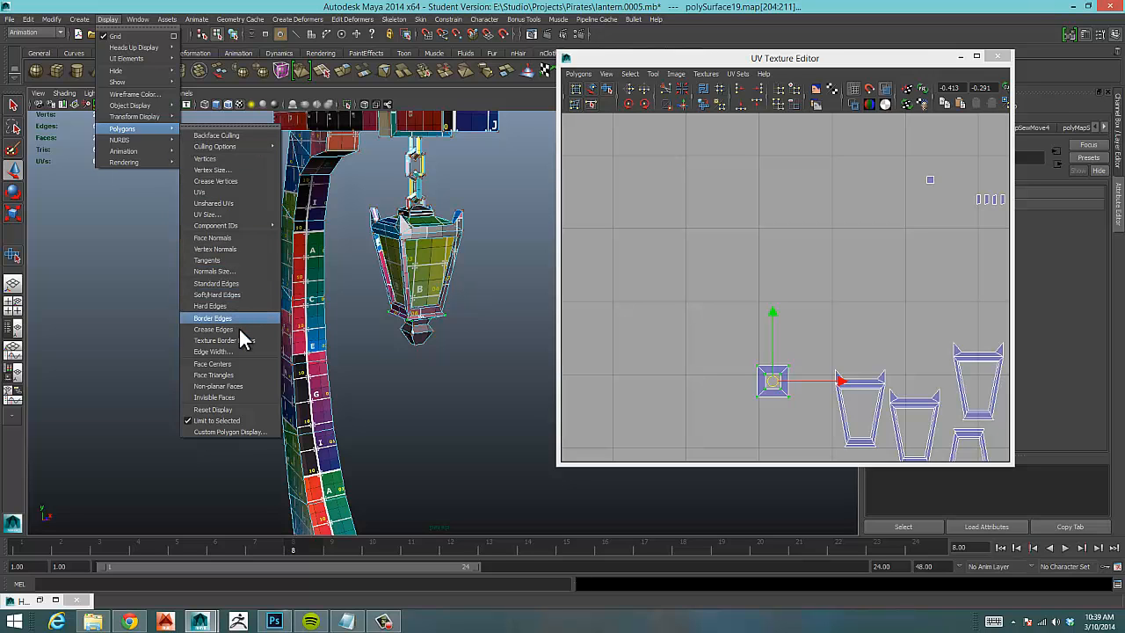
click(246, 340)
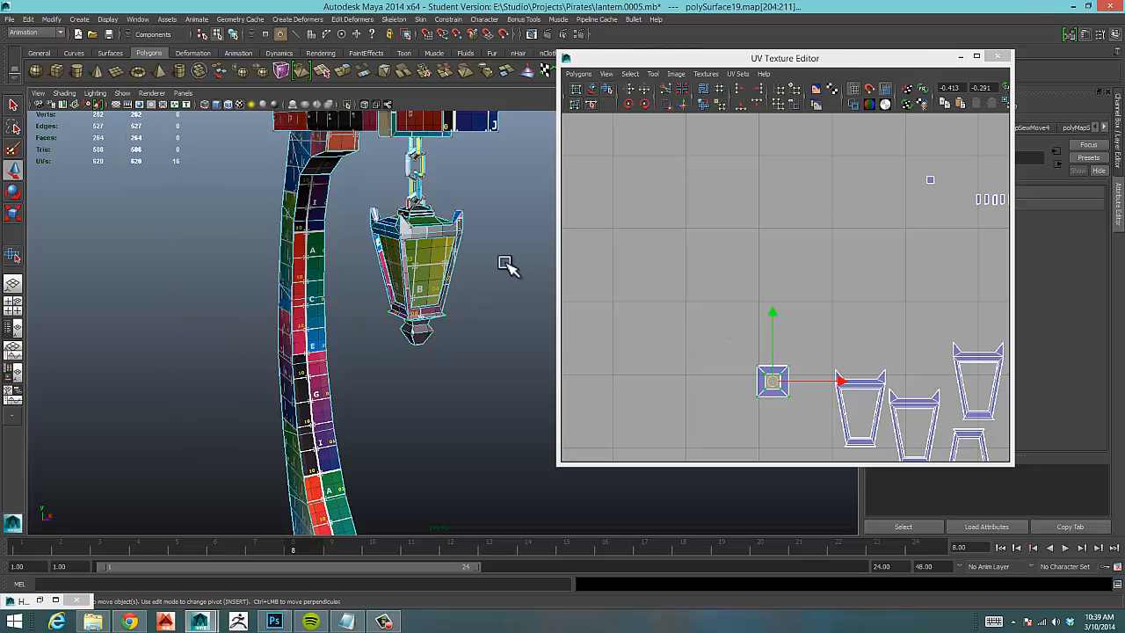
Move and sew the adjoining base piece and the finial piece onto the first frame shell's bottom edge.
alt+drag(421, 223, 419, 247)
alt+right_drag(419, 247, 509, 247)
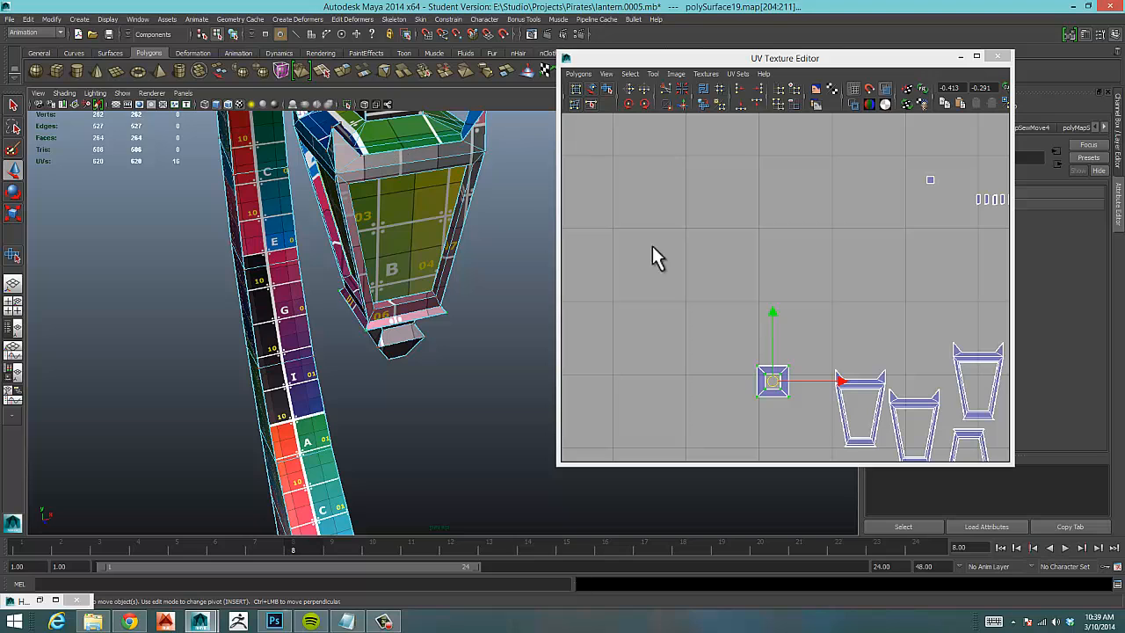
alt+drag(361, 169, 340, 187)
alt+middle_drag(729, 367, 648, 338)
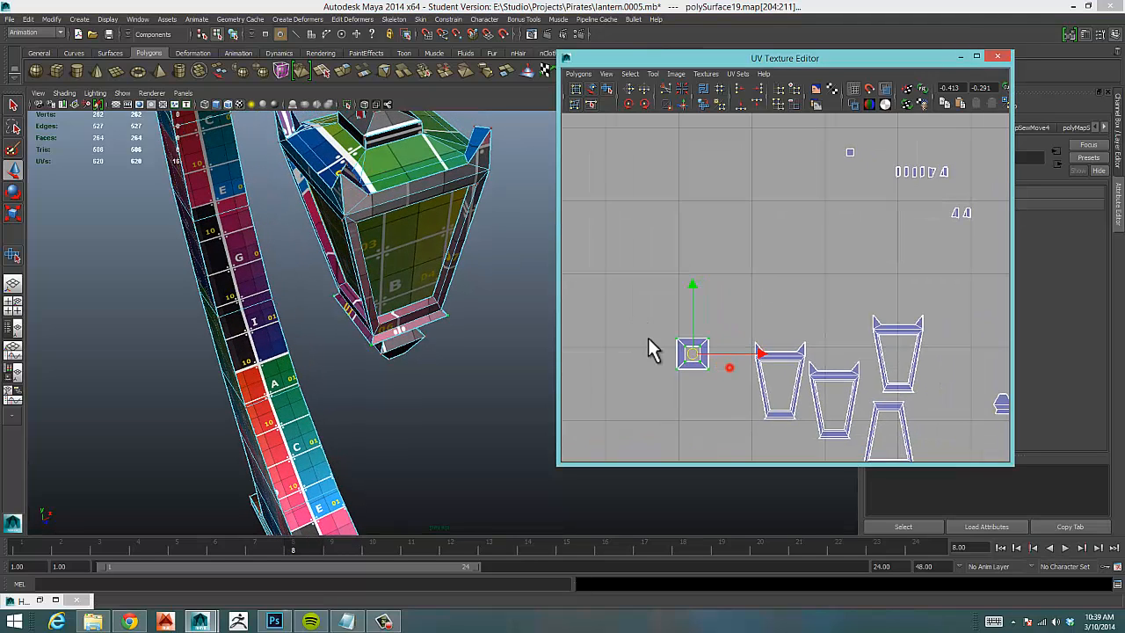
alt+middle_drag(862, 331, 877, 211)
alt+right_drag(776, 259, 884, 257)
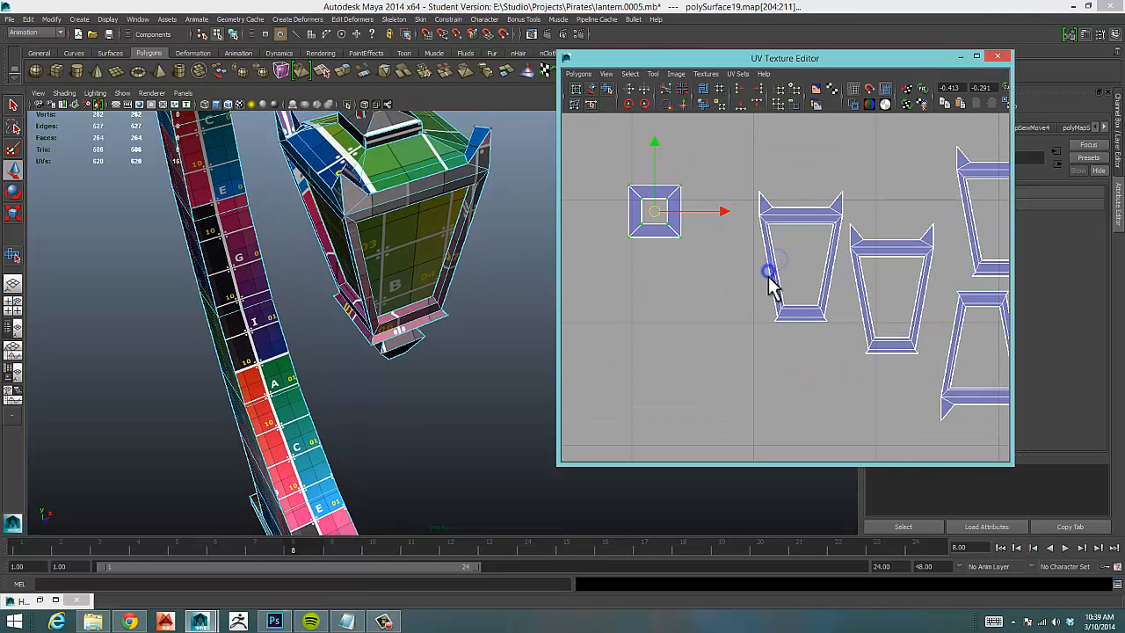
alt+middle_drag(770, 276, 709, 257)
right_drag(733, 281, 813, 591)
click(730, 290)
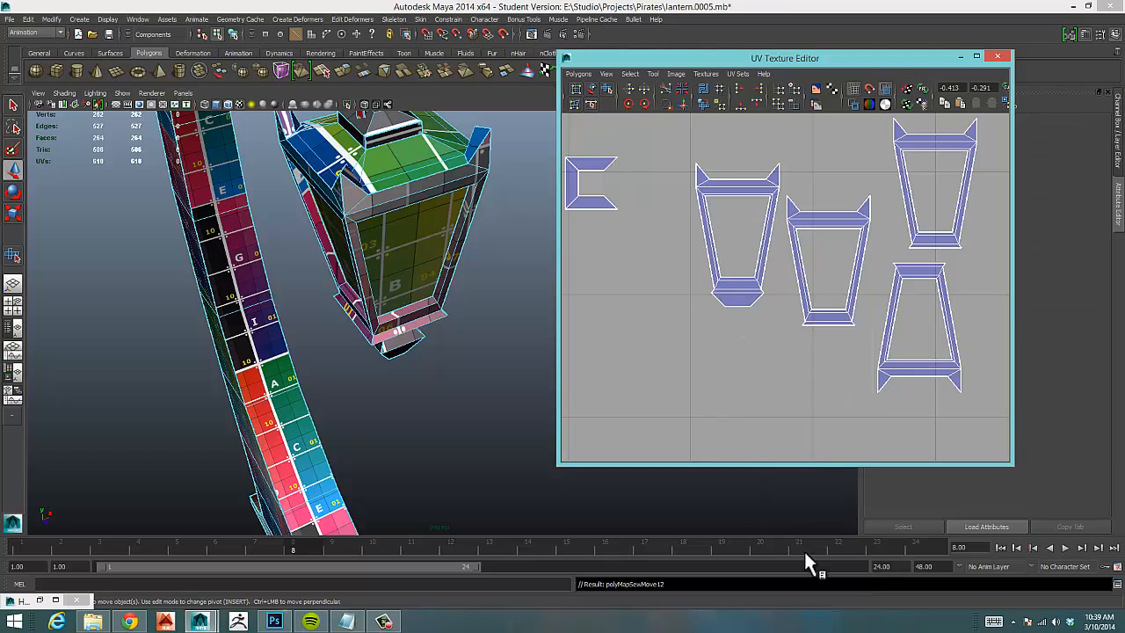
click(737, 310)
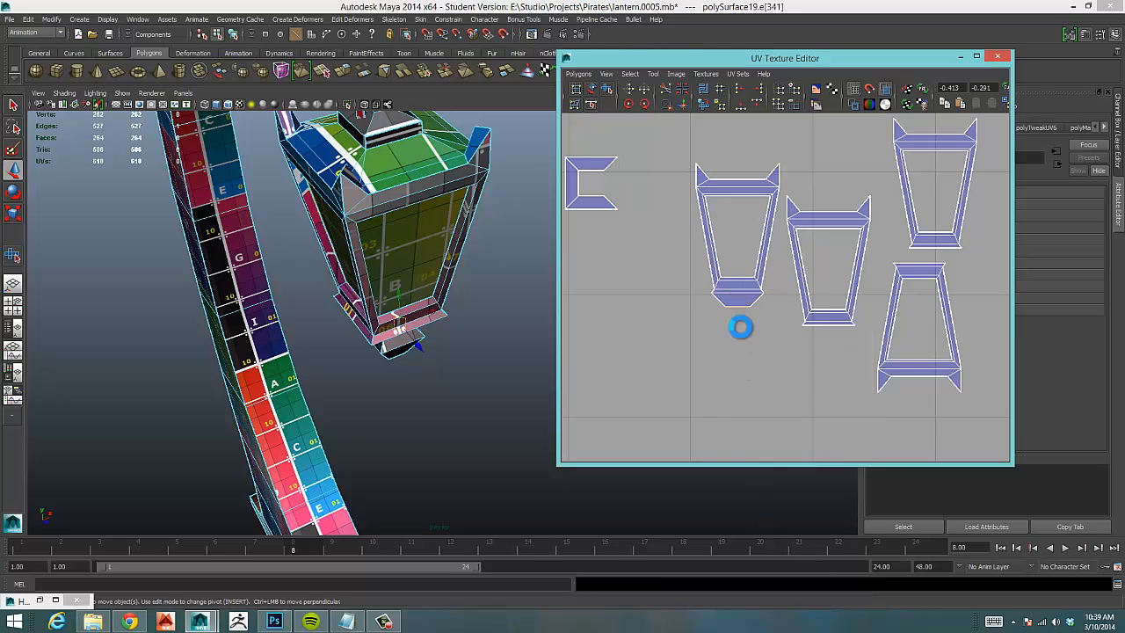
Move and sew base and finial pieces onto the second frame shell, and a base piece onto the upside-down frame shell.
click(826, 325)
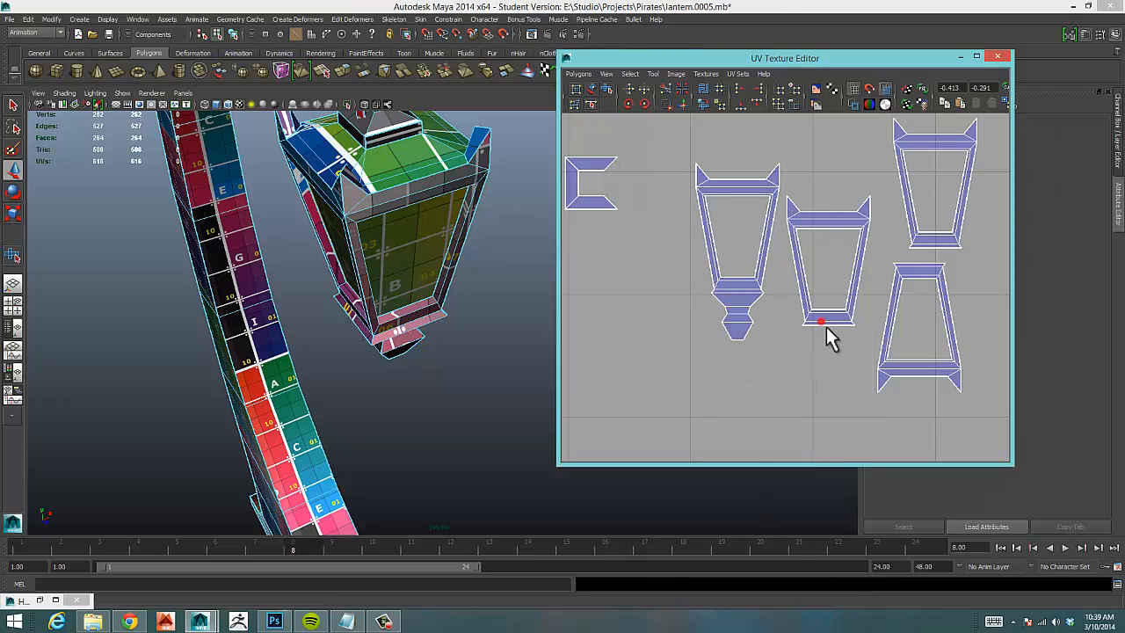
right_drag(826, 327, 841, 355)
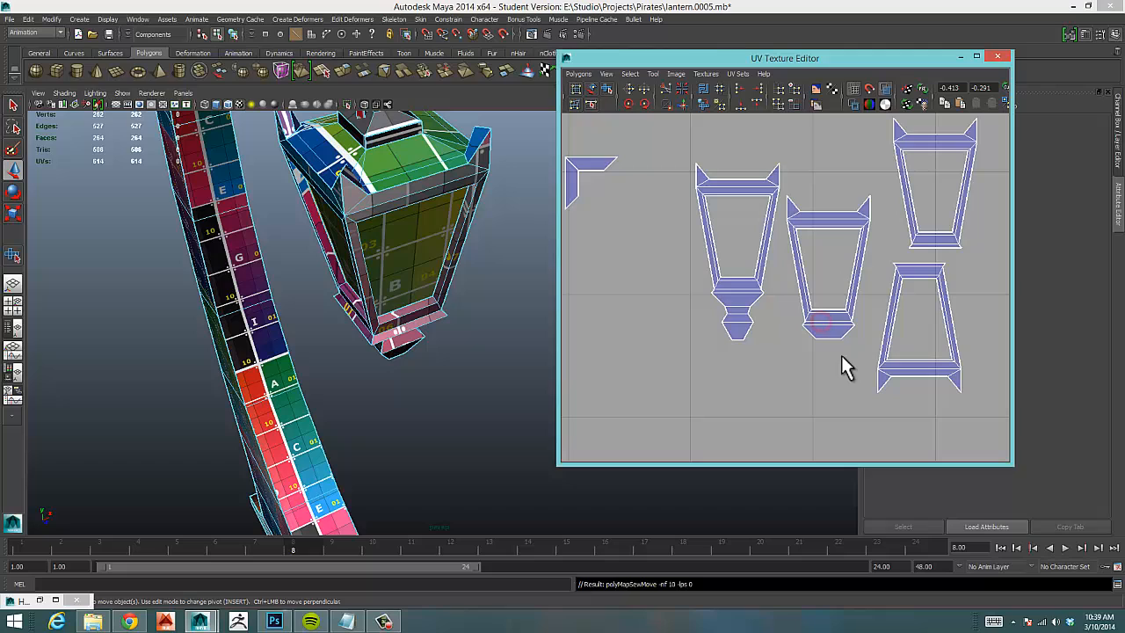
click(920, 373)
click(915, 261)
key(g)
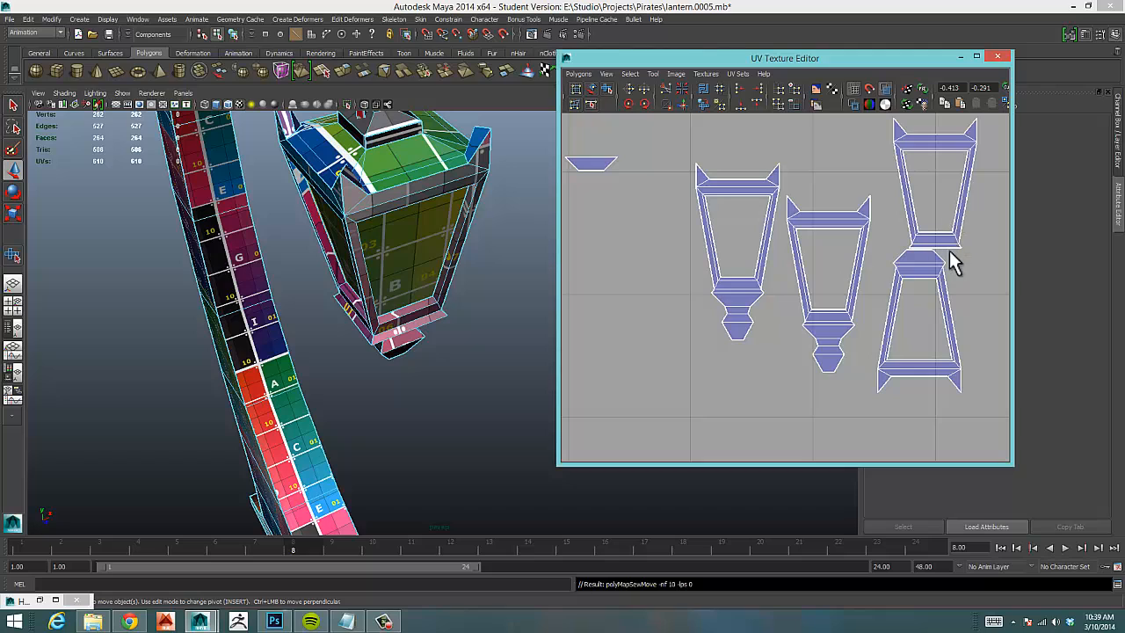
Select the upside-down frame shell's UVs, rotate them 180 degrees and place the shell on the free side of the first frame.
right_drag(935, 314, 949, 315)
drag(925, 342, 982, 386)
mouse_move(967, 364)
shift+right_down()
mouse_move(987, 352)
mouse_move(955, 360)
mouse_move(976, 358)
shift+right_up()
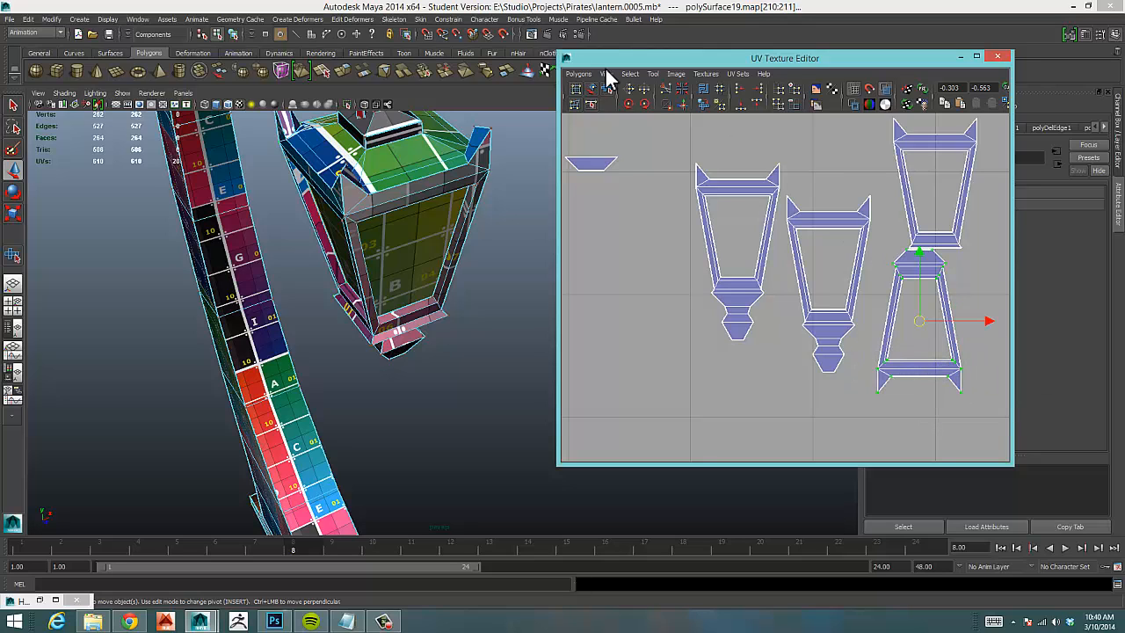
click(643, 103)
click(643, 104)
click(643, 104)
click(642, 104)
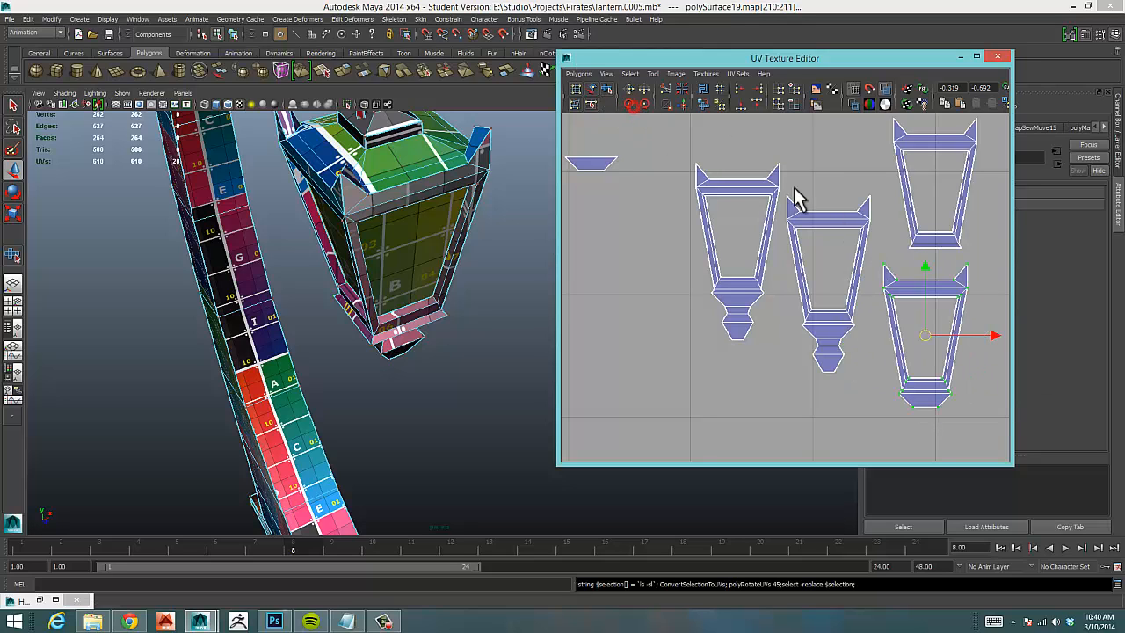
drag(925, 338, 639, 248)
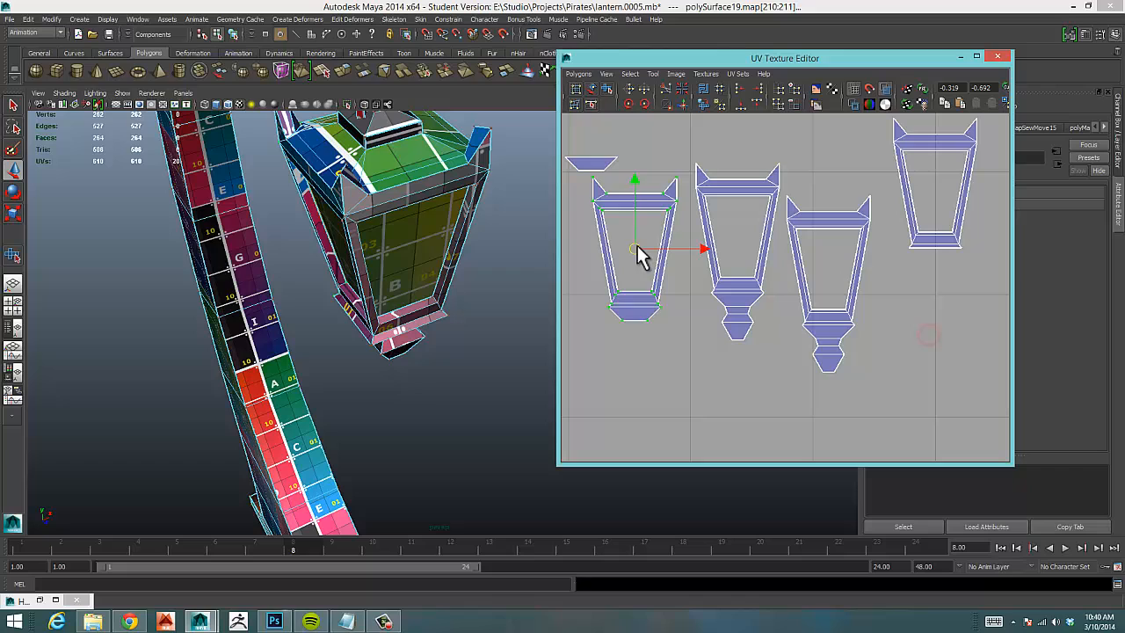
Move and sew the finial piece onto the bottom edge of the rotated frame shell.
click(648, 317)
right_drag(640, 319, 639, 301)
click(643, 321)
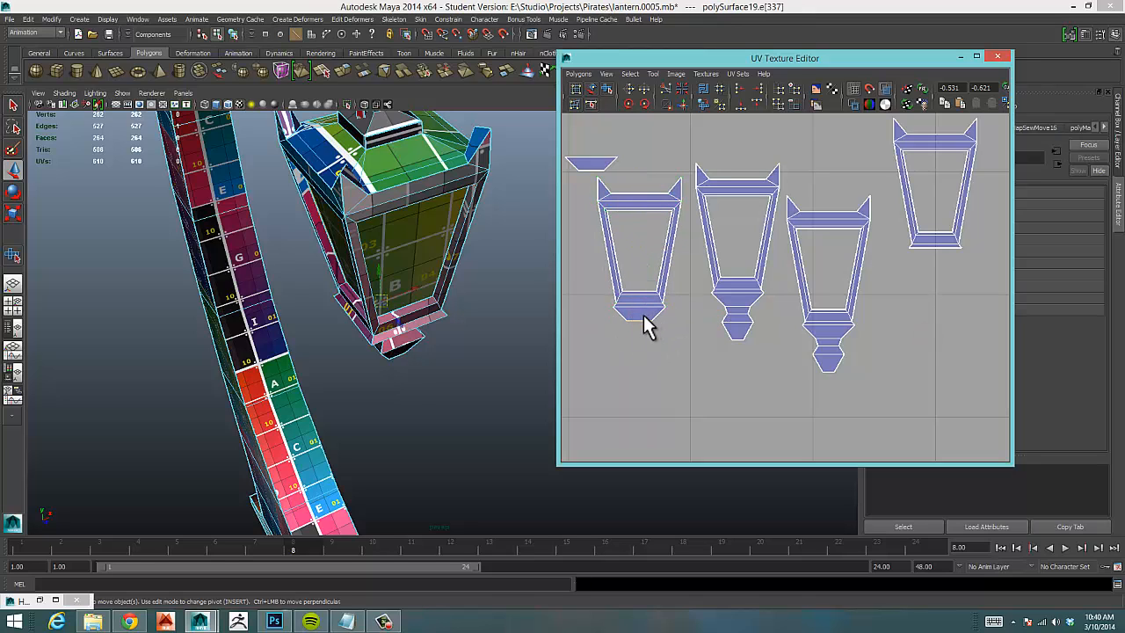
right_drag(643, 317, 668, 373)
right_drag(747, 543, 736, 592)
Move and sew the remaining base and finial pieces onto the bottom of the last frame shell.
click(931, 247)
key(g)
click(933, 260)
key(g)
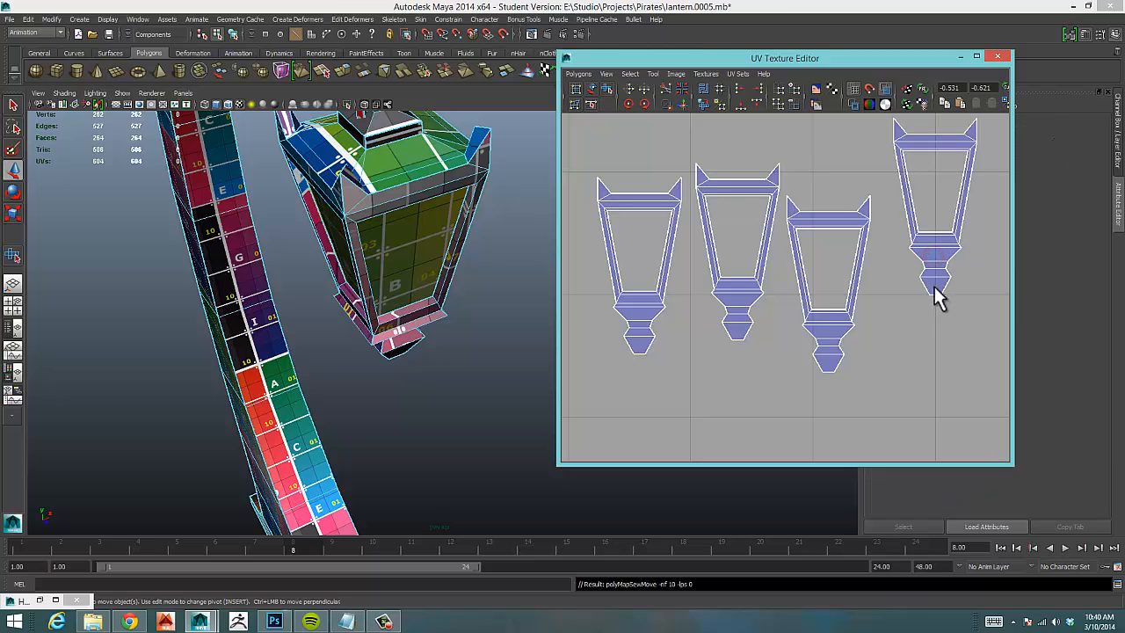
Sew the small square bottom cap onto the finial end of the rotated frame shell.
mouse_move(403, 347)
alt+mouse_down()
mouse_move(387, 334)
mouse_move(400, 345)
alt+mouse_up()
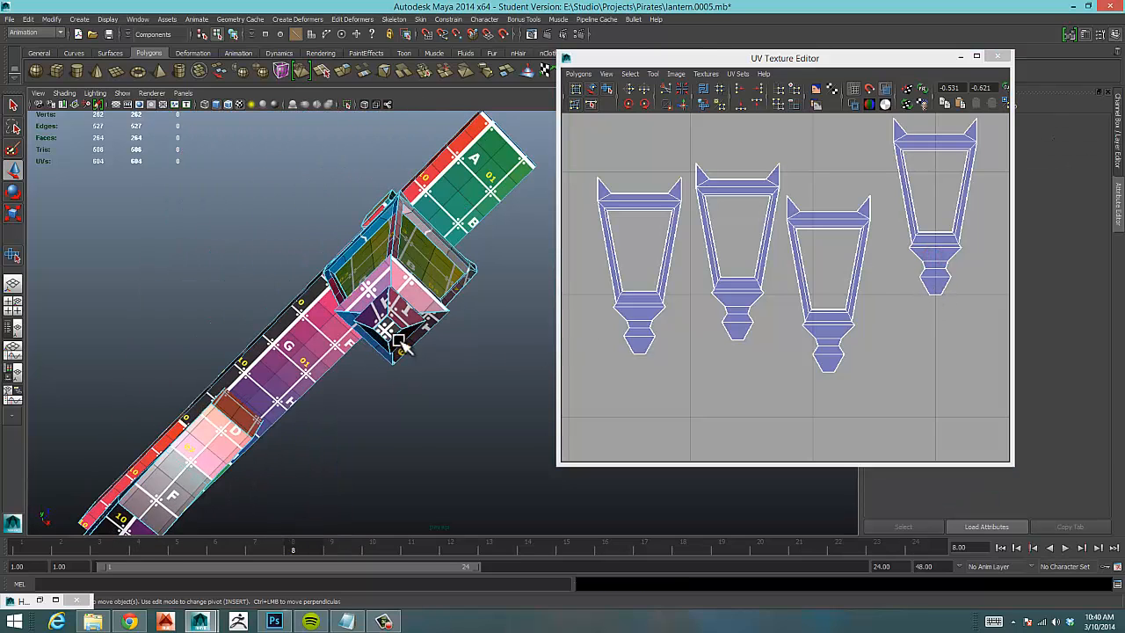
click(794, 360)
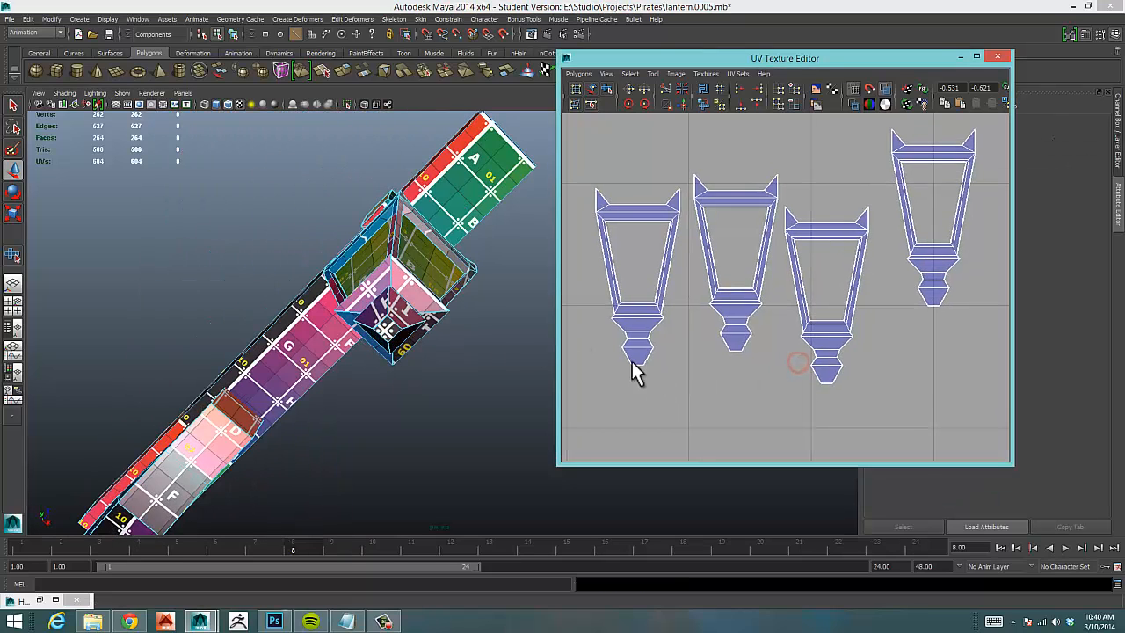
key(g)
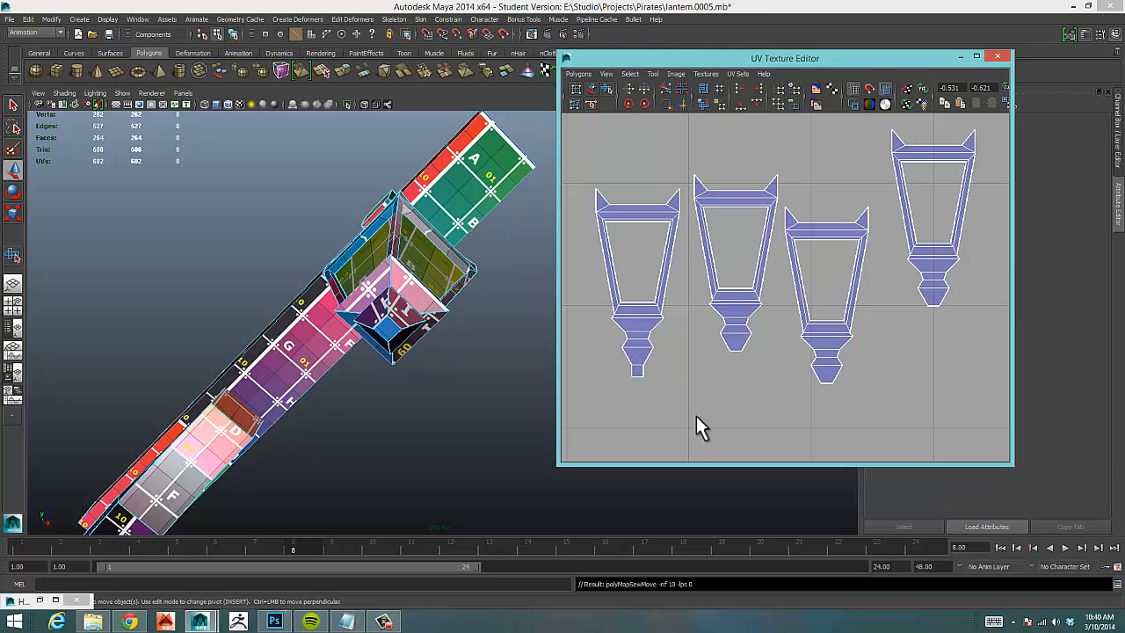
Review the four assembled frame shells within the overall UV layout.
alt+middle_drag(675, 355, 703, 376)
mouse_move(904, 343)
alt+right_down()
mouse_move(847, 321)
mouse_move(703, 308)
alt+right_up()
mouse_move(876, 299)
alt+right_down()
mouse_move(667, 304)
mouse_move(686, 281)
alt+right_up()
alt+middle_drag(877, 264, 836, 252)
alt+right_drag(675, 296, 888, 268)
alt+right_drag(691, 287, 770, 256)
alt+middle_drag(779, 261, 909, 276)
alt+right_drag(765, 286, 818, 269)
alt+middle_drag(810, 267, 847, 282)
alt+right_drag(778, 279, 803, 280)
alt+middle_drag(752, 248, 703, 247)
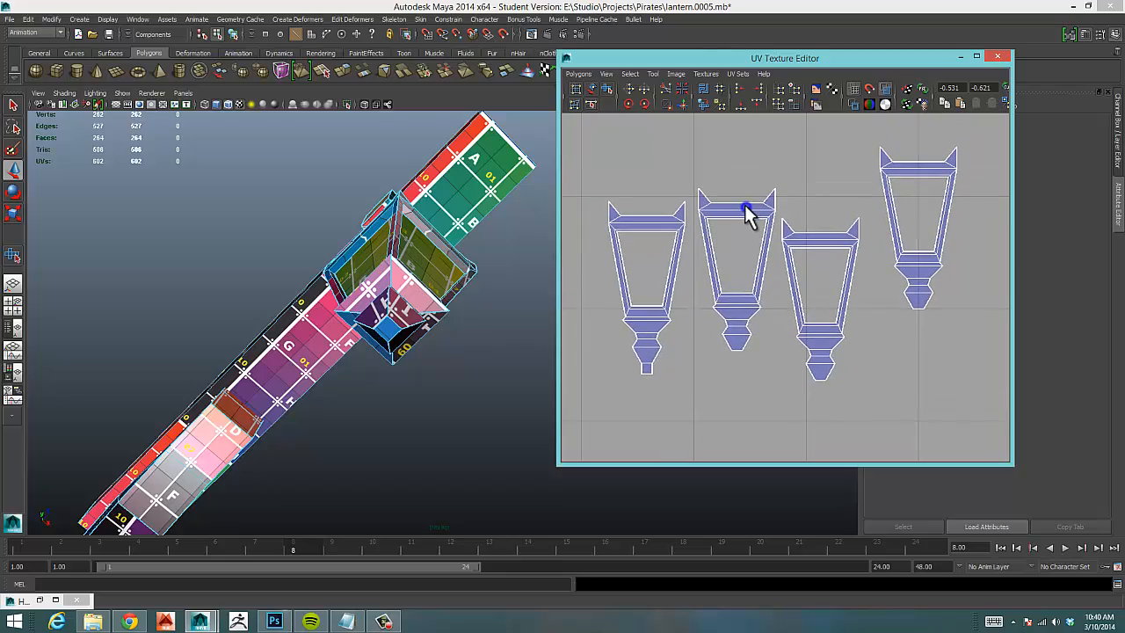
Select the outer edges of the small square top cap shell and move and sew its four side strips onto them.
alt+drag(442, 262, 487, 375)
alt+drag(457, 239, 482, 218)
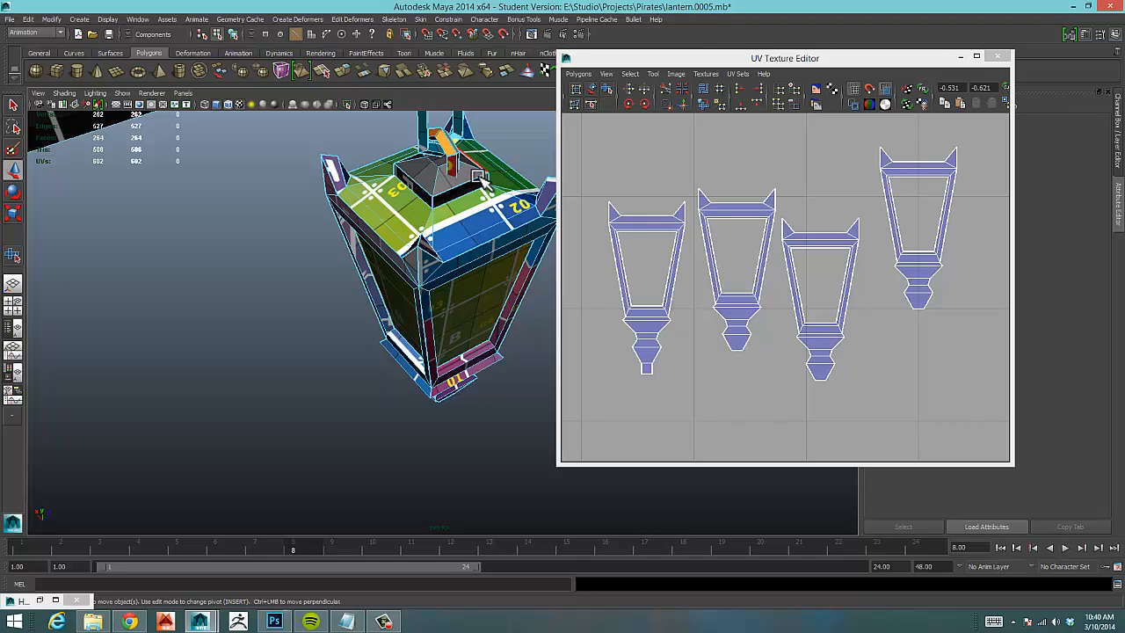
alt+middle_drag(701, 230, 724, 300)
alt+right_drag(967, 228, 759, 311)
alt+middle_drag(744, 170, 781, 314)
alt+right_drag(858, 282, 737, 264)
alt+middle_drag(736, 263, 635, 289)
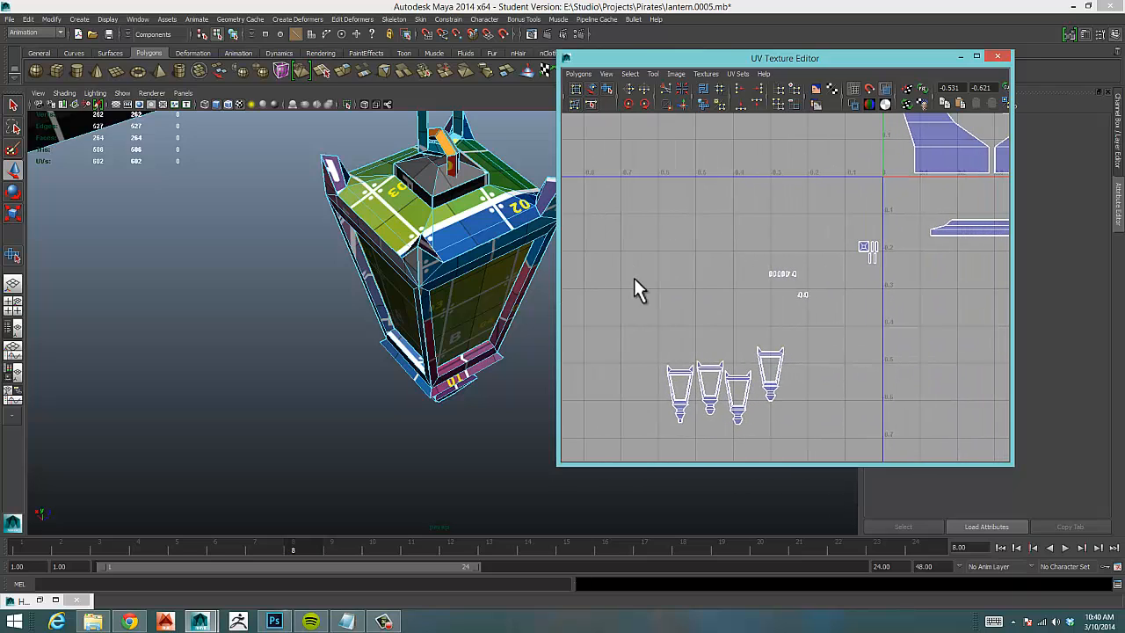
alt+right_drag(635, 289, 924, 261)
alt+middle_drag(924, 261, 660, 274)
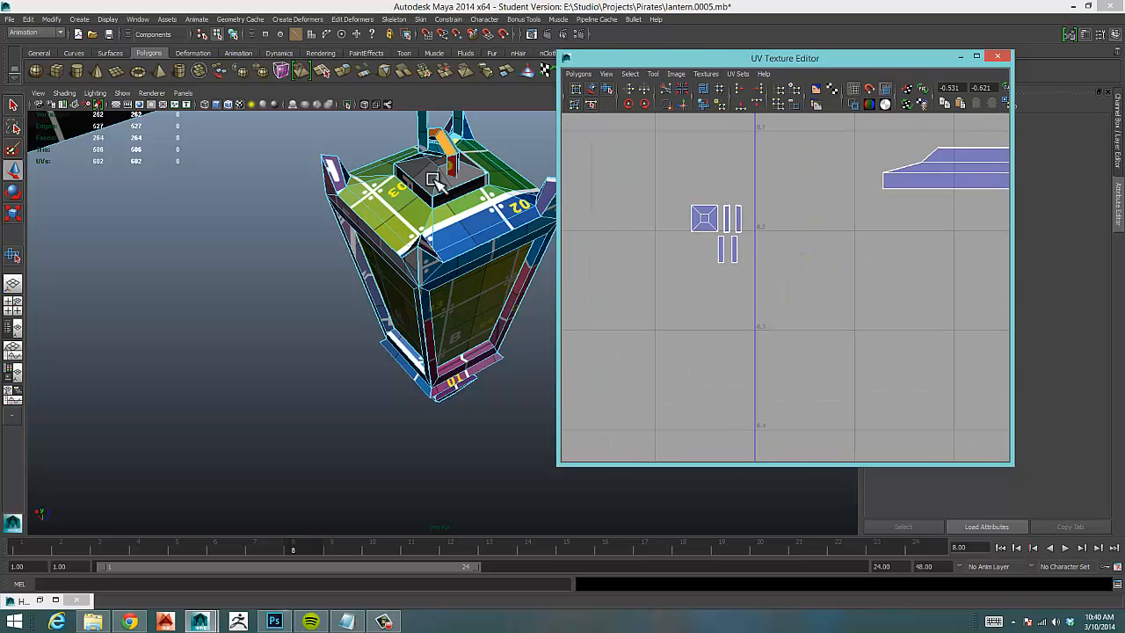
alt+middle_drag(715, 238, 706, 270)
alt+right_drag(673, 282, 747, 255)
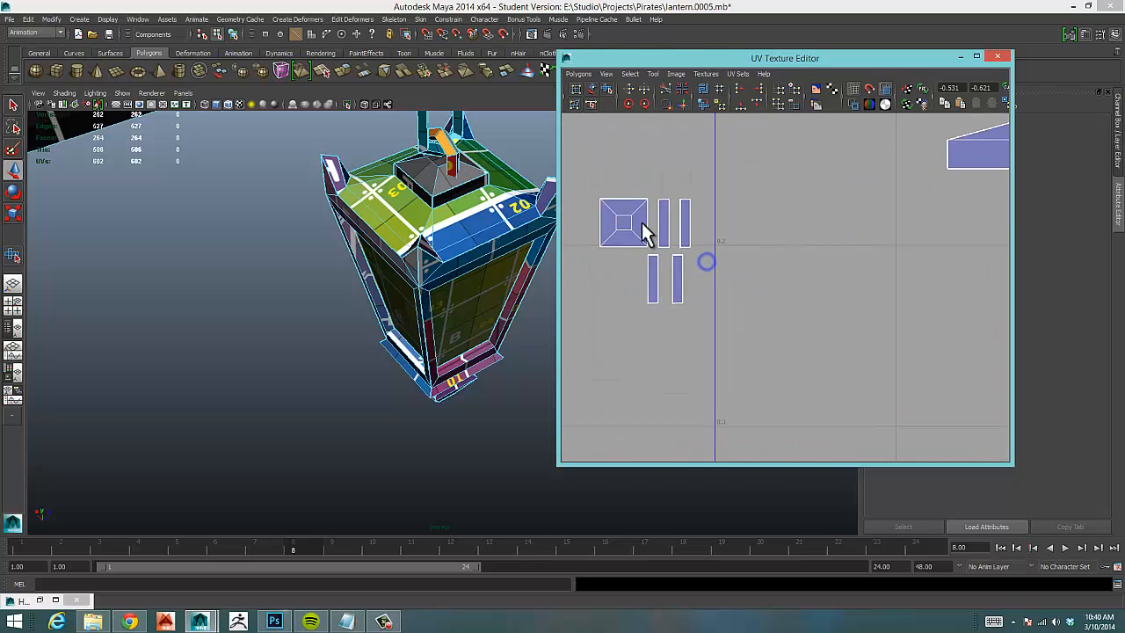
alt+middle_drag(631, 217, 706, 209)
right_drag(700, 208, 704, 198)
click(699, 198)
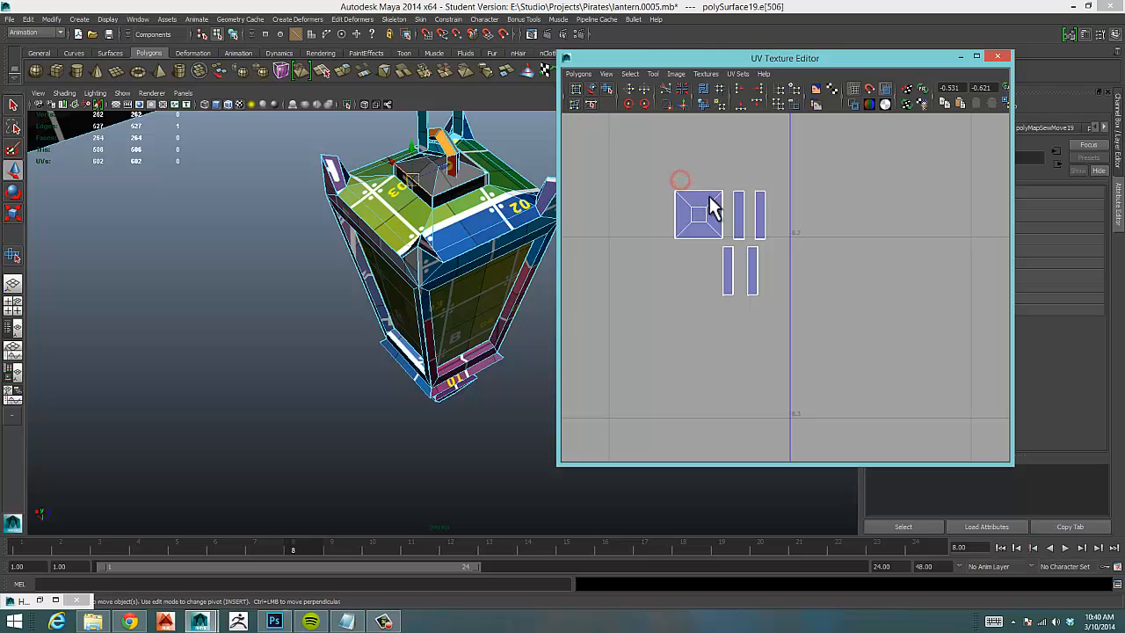
click(705, 237)
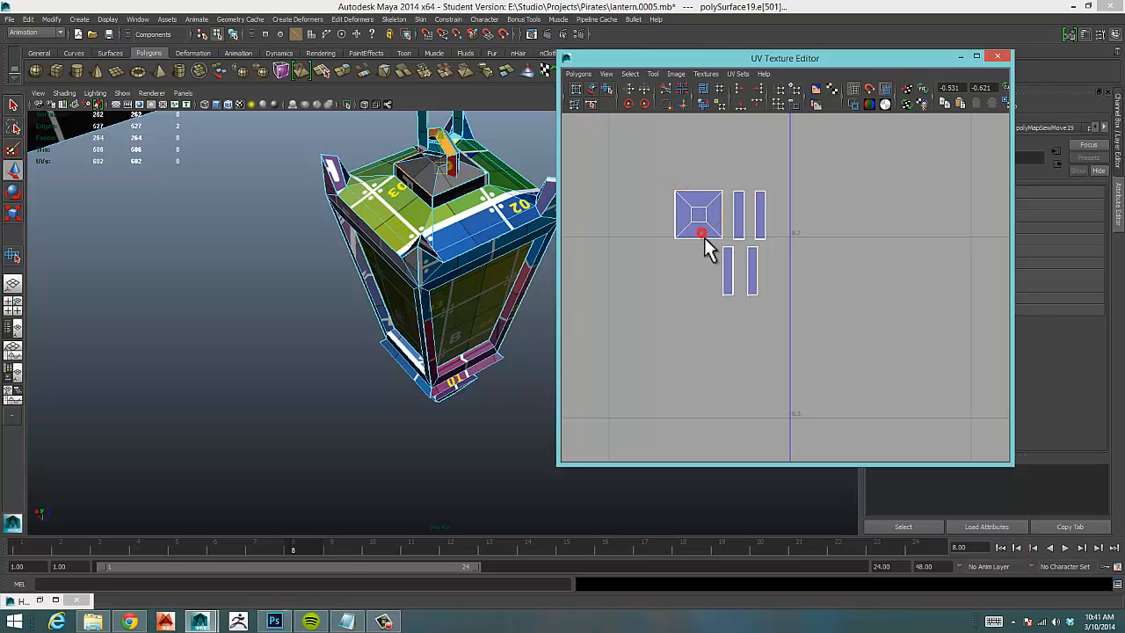
right_drag(710, 209, 792, 516)
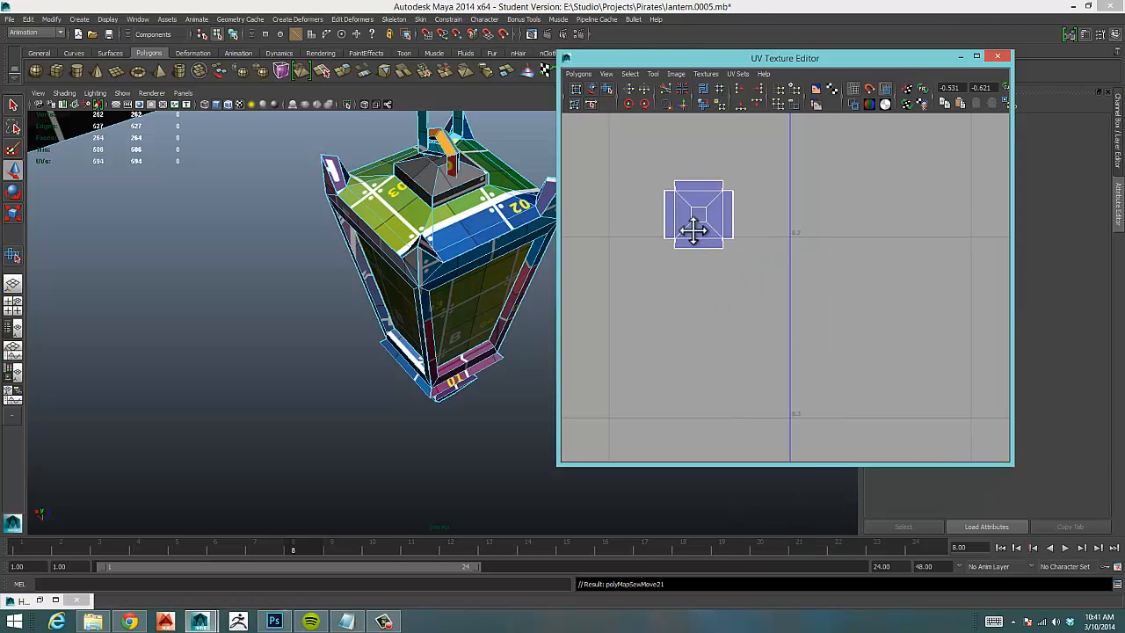
Select the sewn top cap shell's UVs and unfold them with the Smooth UV tool.
alt+middle_drag(693, 231, 697, 254)
mouse_move(746, 239)
alt+right_down()
mouse_move(706, 246)
mouse_move(763, 239)
alt+right_up()
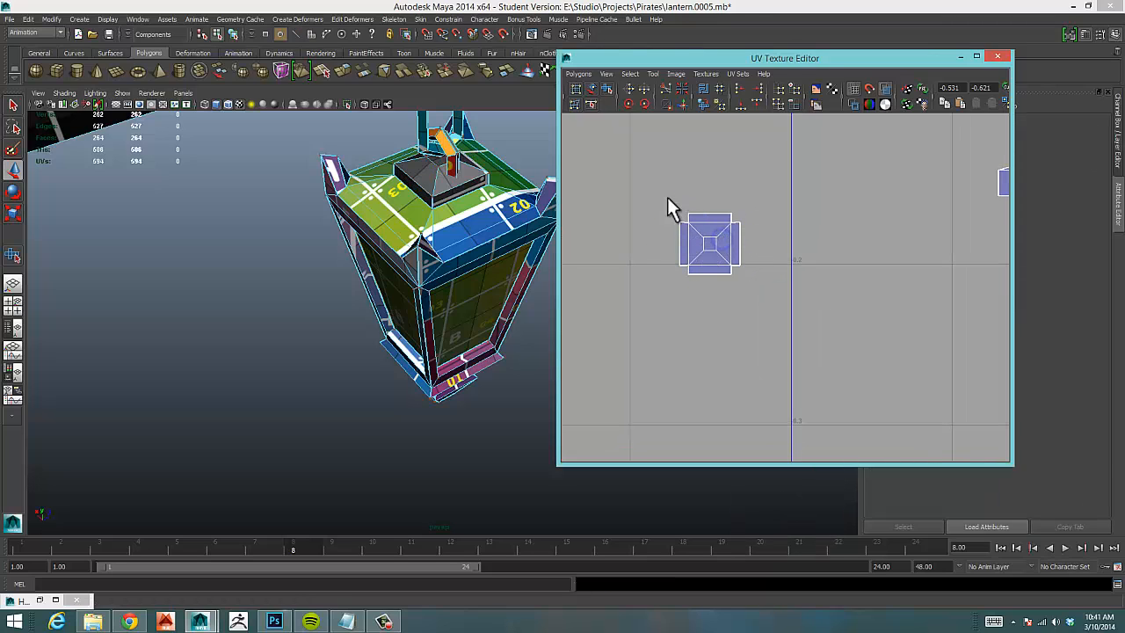
drag(758, 278, 757, 276)
click(604, 89)
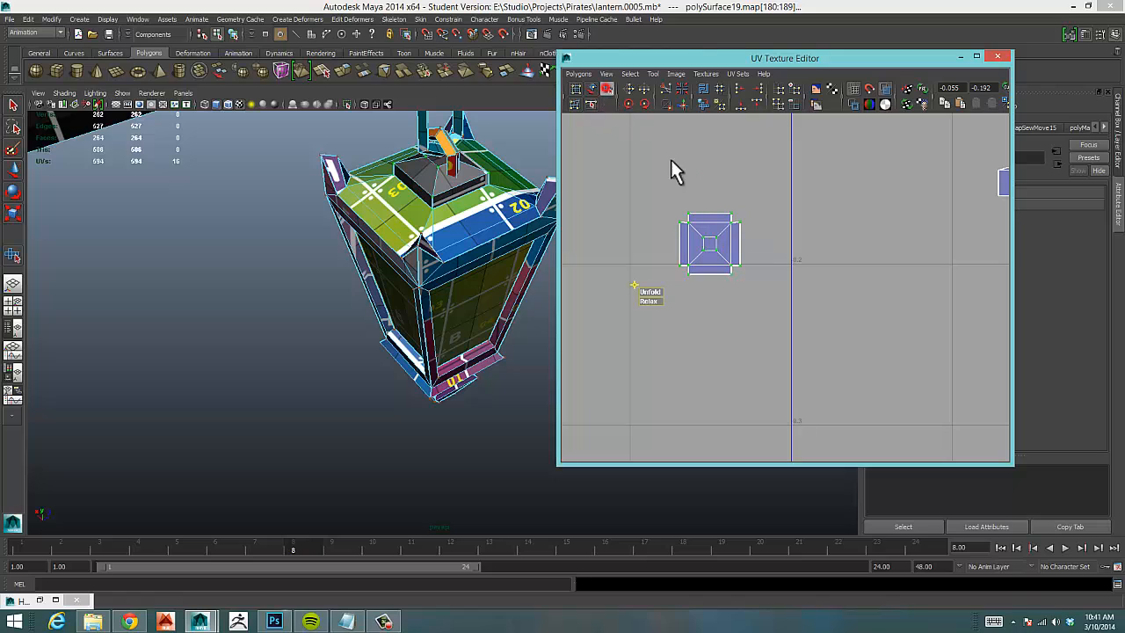
drag(652, 290, 747, 283)
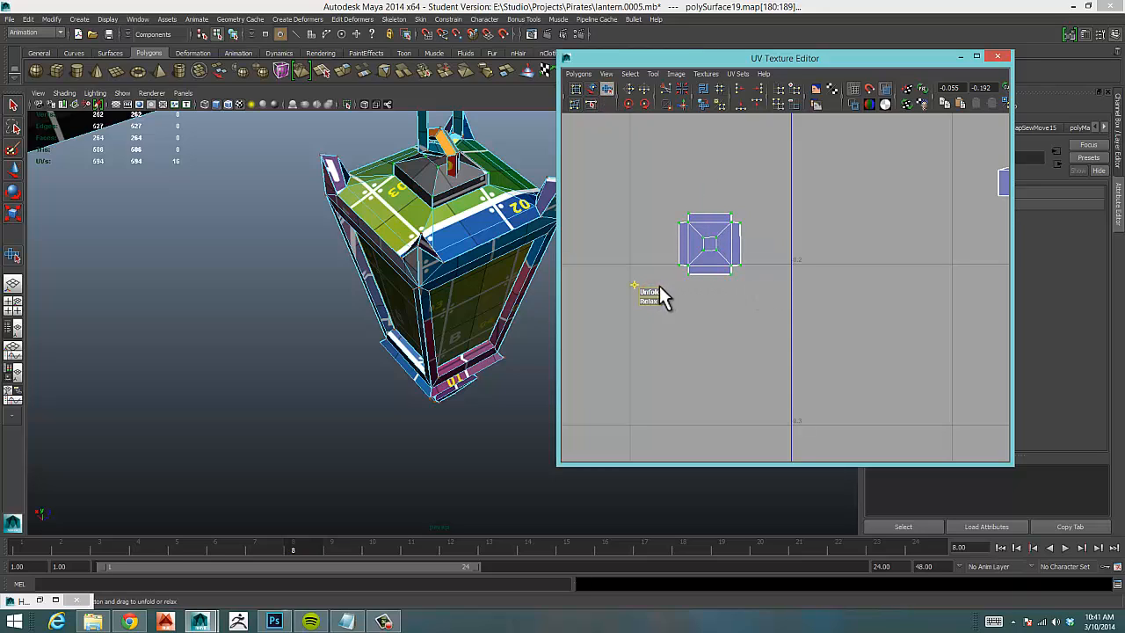
Move the unfolded top cap shell down beside the lantern frame shells.
alt+middle_drag(785, 297, 783, 268)
key(w)
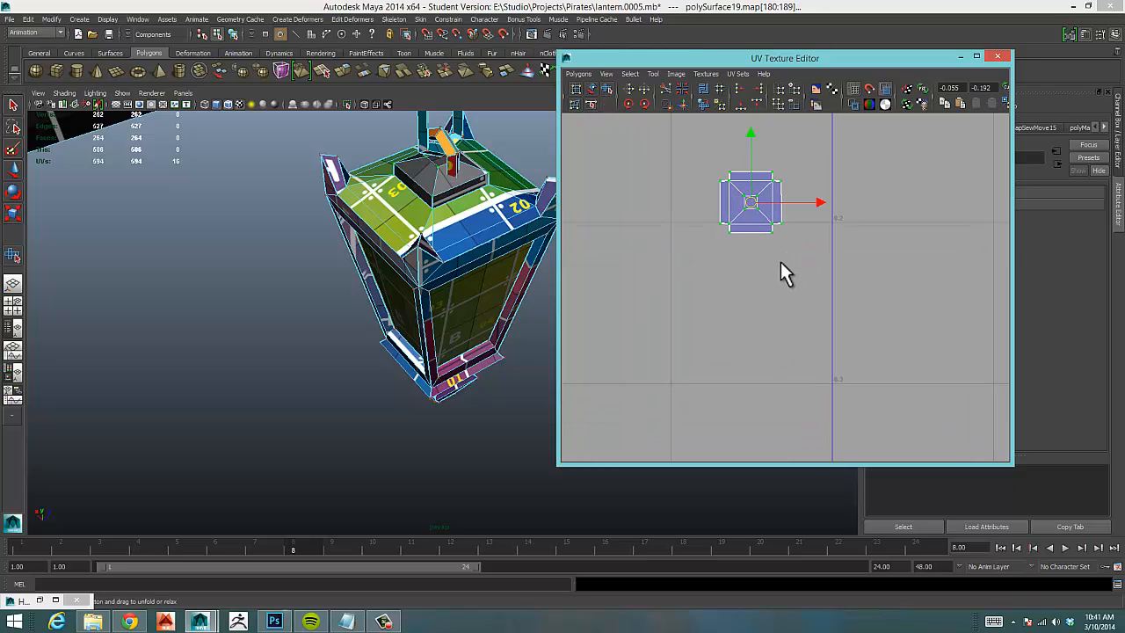
drag(761, 211, 664, 330)
scroll(656, 321, down, 3)
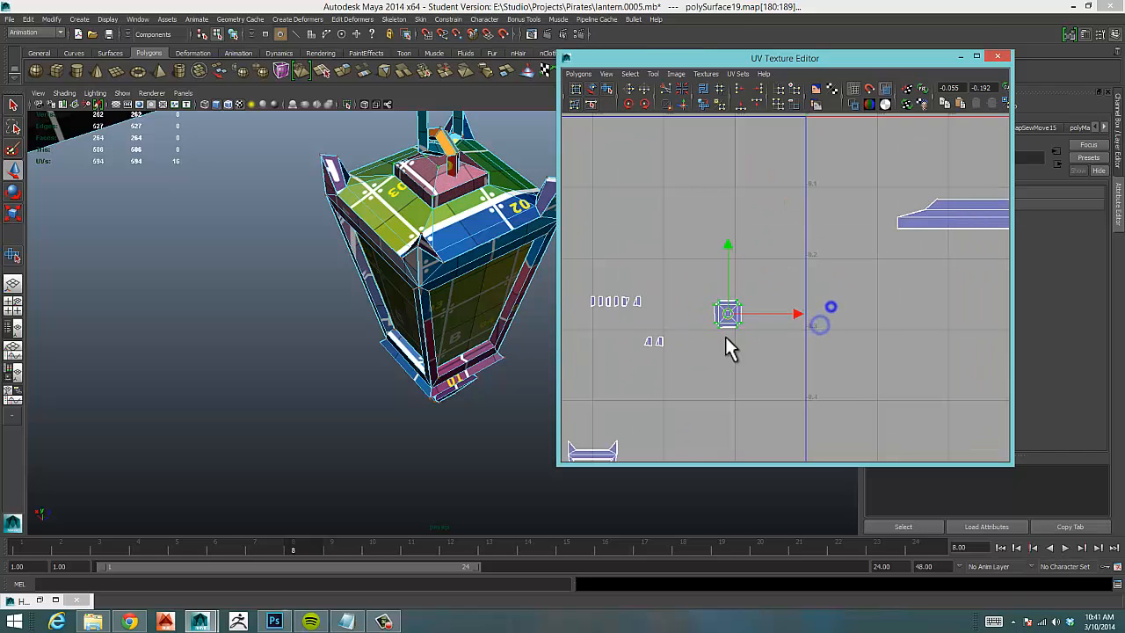
alt+middle_drag(730, 349, 832, 167)
drag(824, 161, 668, 411)
alt+middle_drag(752, 299, 995, 373)
scroll(781, 304, down, 3)
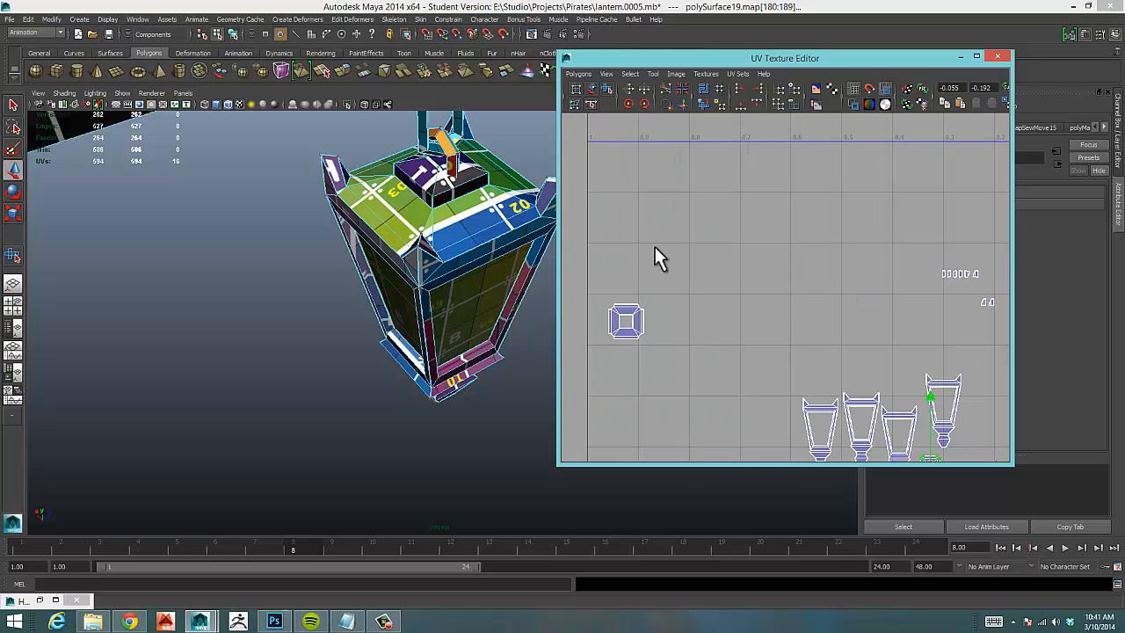
Select the lantern roof shell's edges for sewing, leaving out the edges around its square central opening.
alt+middle_drag(673, 284, 754, 256)
right_drag(677, 284, 648, 254)
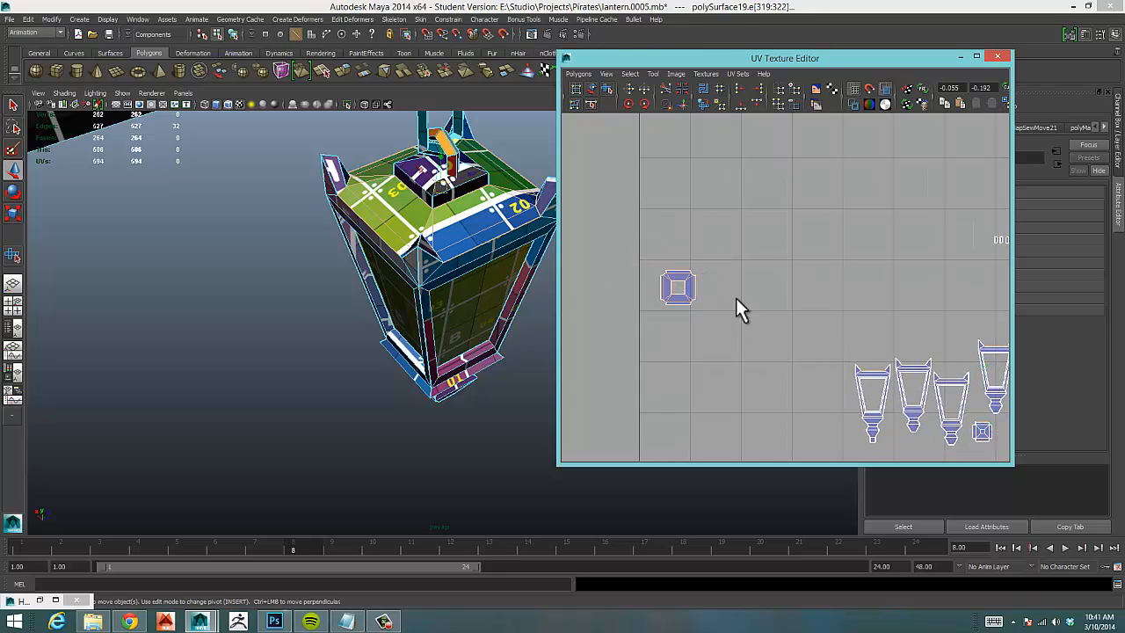
alt+right_drag(655, 296, 878, 290)
alt+right_drag(808, 291, 905, 282)
alt+middle_drag(830, 286, 1089, 248)
alt+right_drag(698, 290, 966, 299)
alt+middle_drag(737, 246, 736, 261)
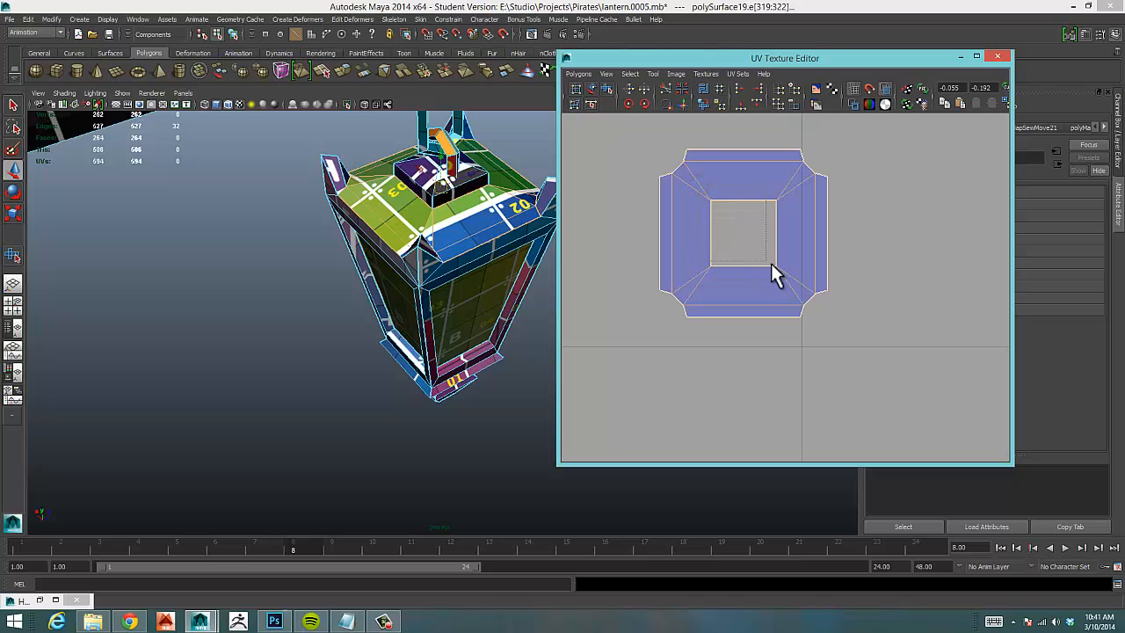
drag(796, 290, 954, 350)
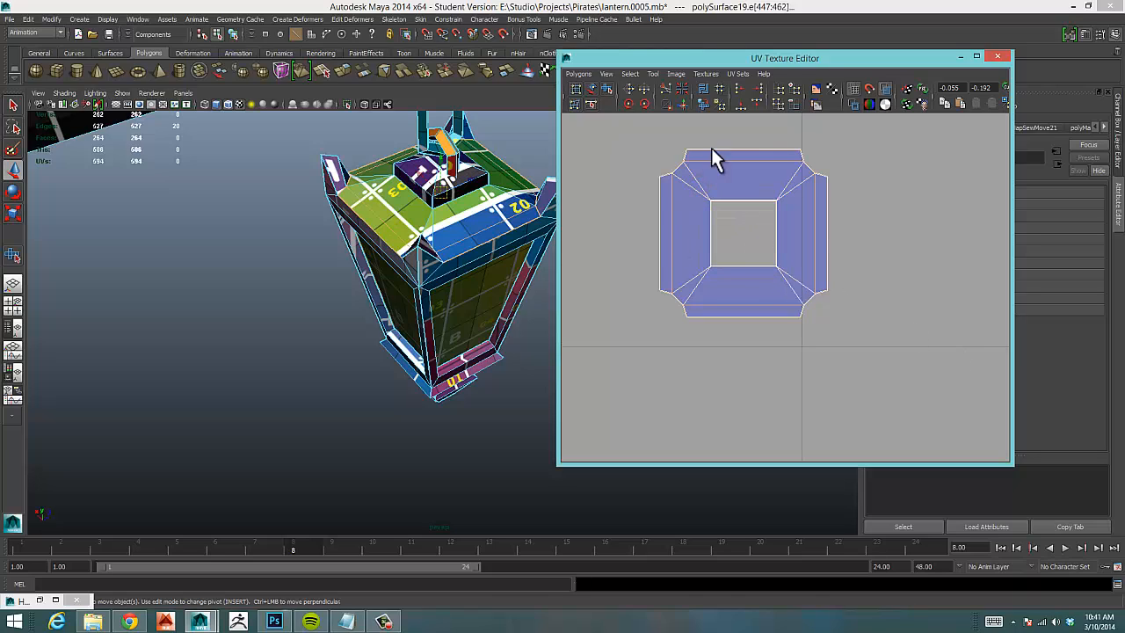
Try to move and sew the selected roof edges, inspect the joined layout, and undo the sew.
right_drag(745, 179, 836, 482)
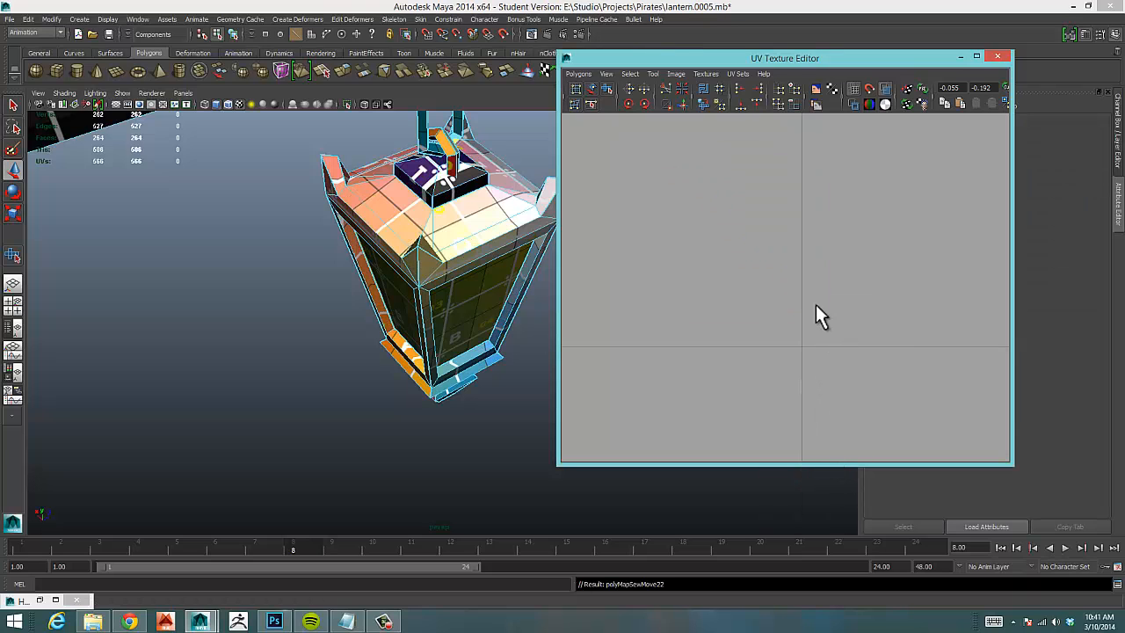
alt+right_drag(819, 305, 625, 299)
alt+right_drag(856, 282, 672, 278)
alt+middle_drag(916, 271, 697, 256)
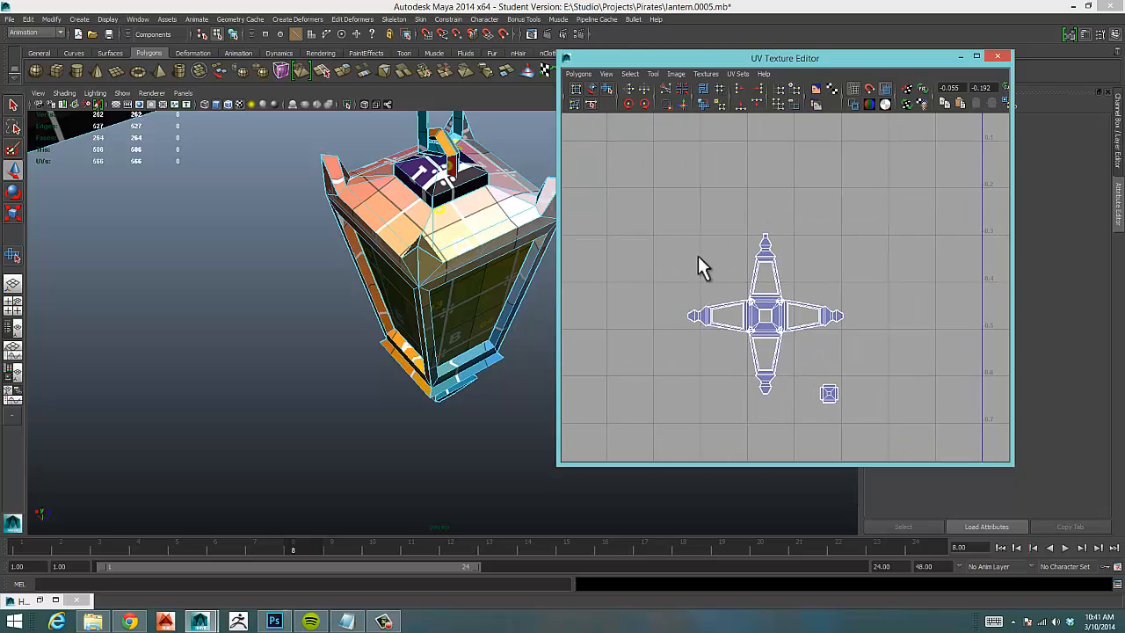
alt+right_drag(698, 256, 849, 285)
alt+right_drag(704, 304, 826, 301)
alt+middle_drag(777, 313, 827, 191)
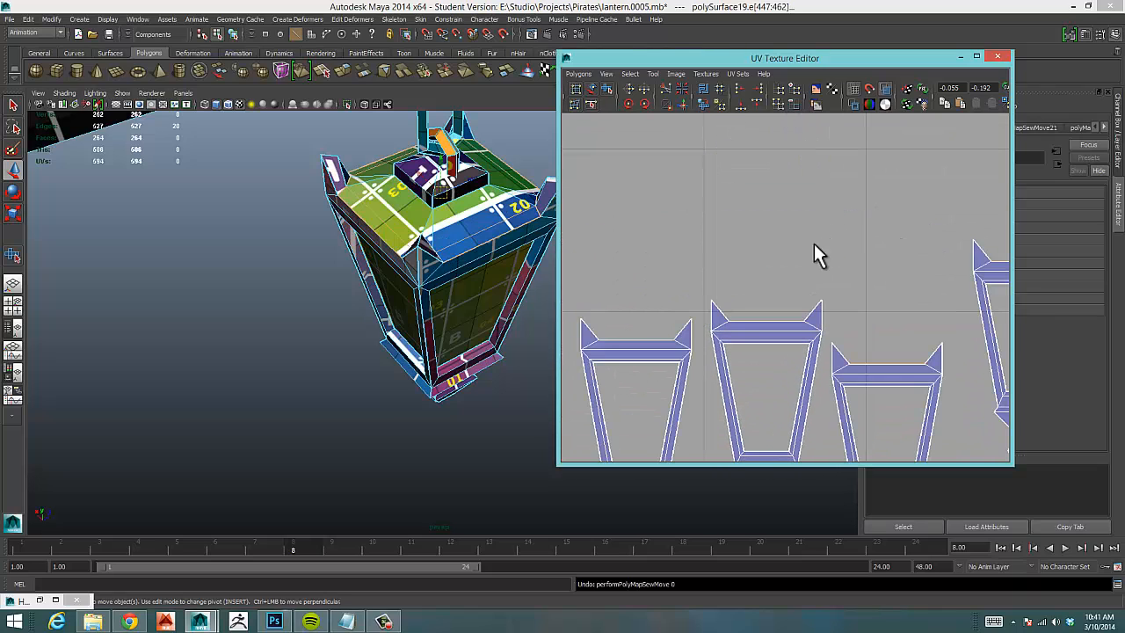
Remove the top edges of the lantern frame shells from the edge selection.
alt+middle_drag(816, 254, 776, 191)
alt+middle_drag(851, 295, 761, 244)
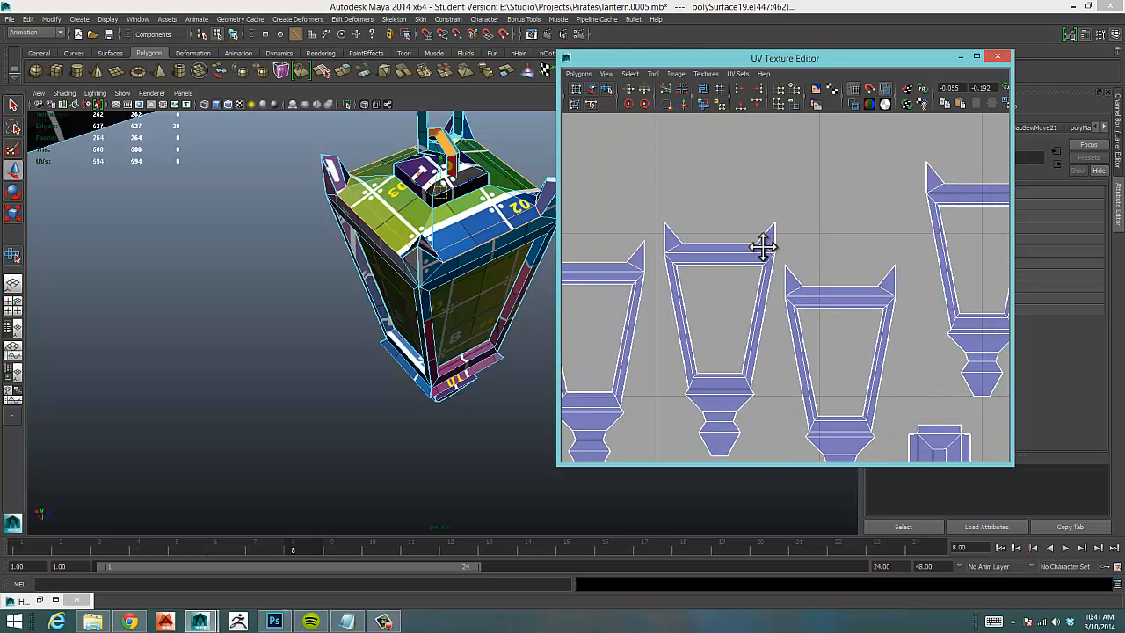
alt+right_drag(919, 243, 802, 247)
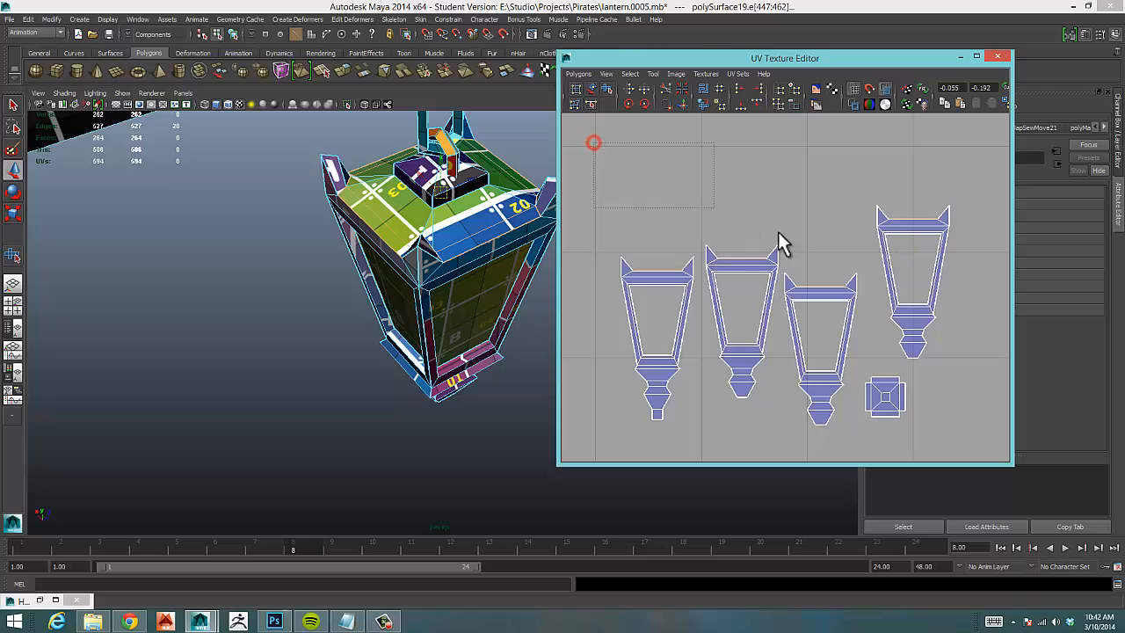
drag(975, 303, 976, 305)
key(w)
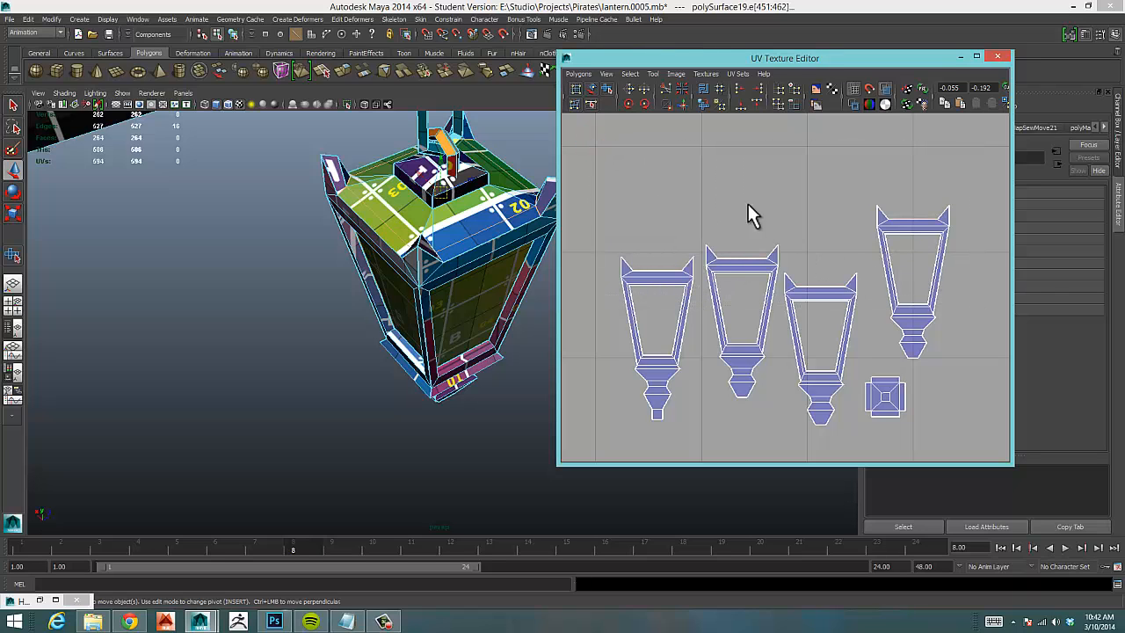
Move and sew the small corner pieces onto the roof shell along the remaining selected edges.
alt+middle_drag(670, 198, 1040, 330)
alt+right_drag(690, 301, 821, 284)
alt+middle_drag(774, 284, 973, 307)
alt+right_drag(704, 315, 1030, 284)
alt+right_drag(778, 301, 854, 283)
alt+middle_drag(815, 301, 836, 389)
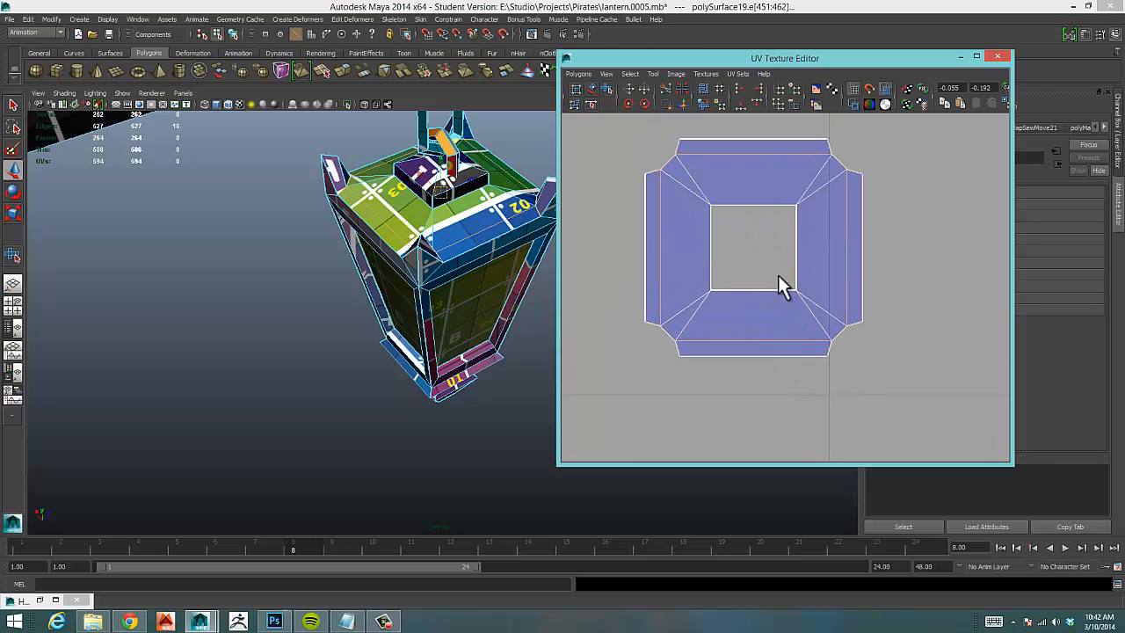
alt+middle_drag(853, 285, 833, 285)
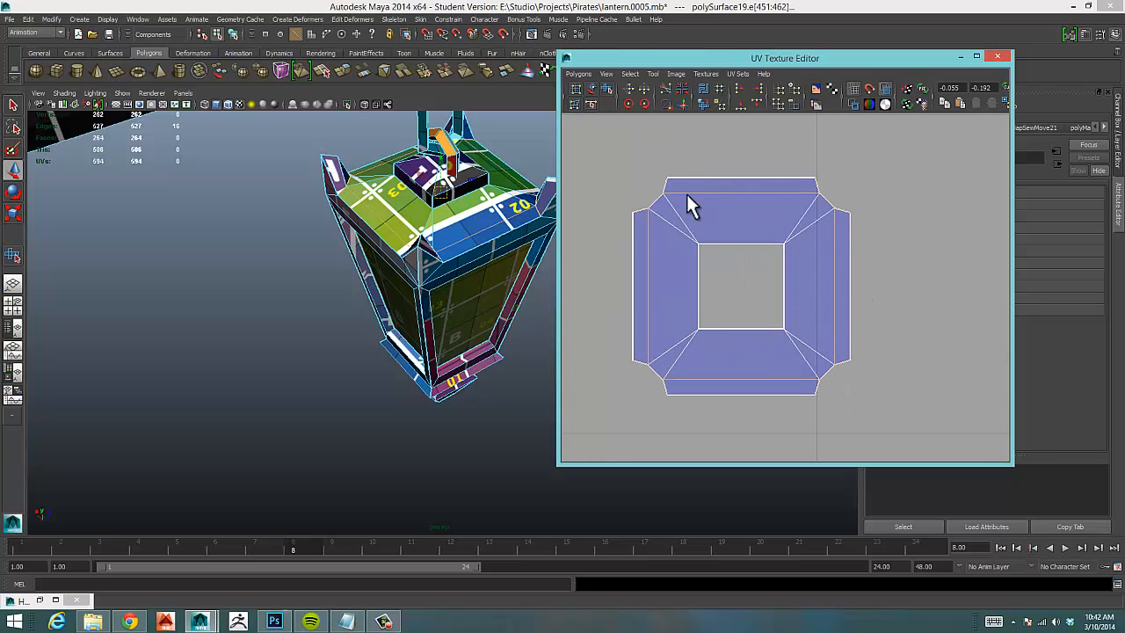
right_drag(712, 207, 798, 510)
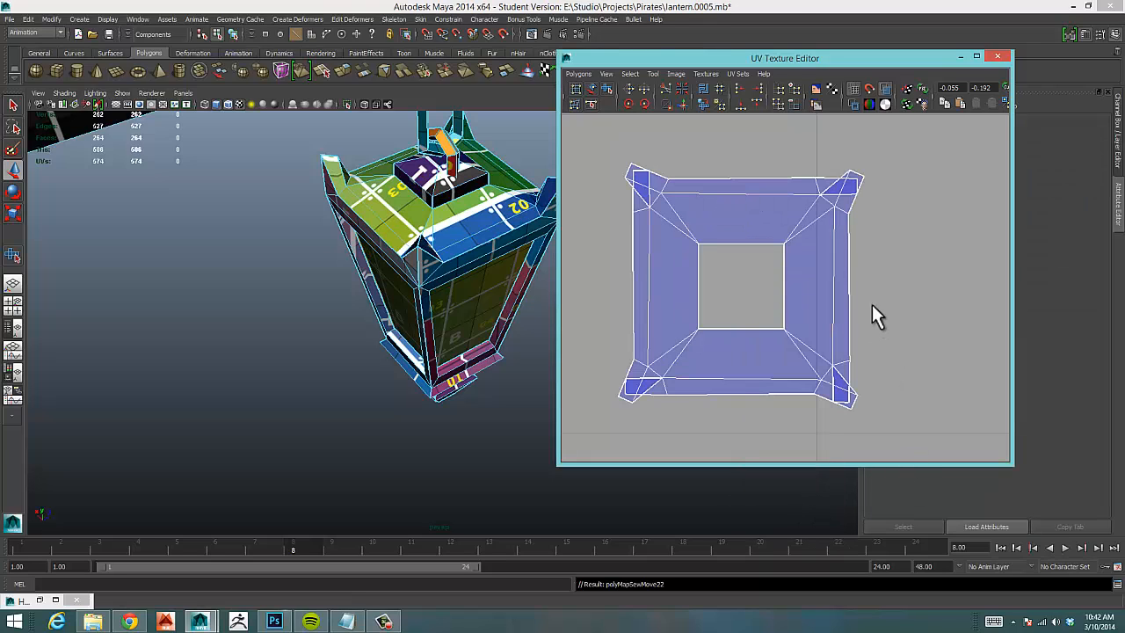
Select the split edges at the roof shell's four overlapping corner points and move and sew them together.
alt+middle_drag(878, 296, 897, 250)
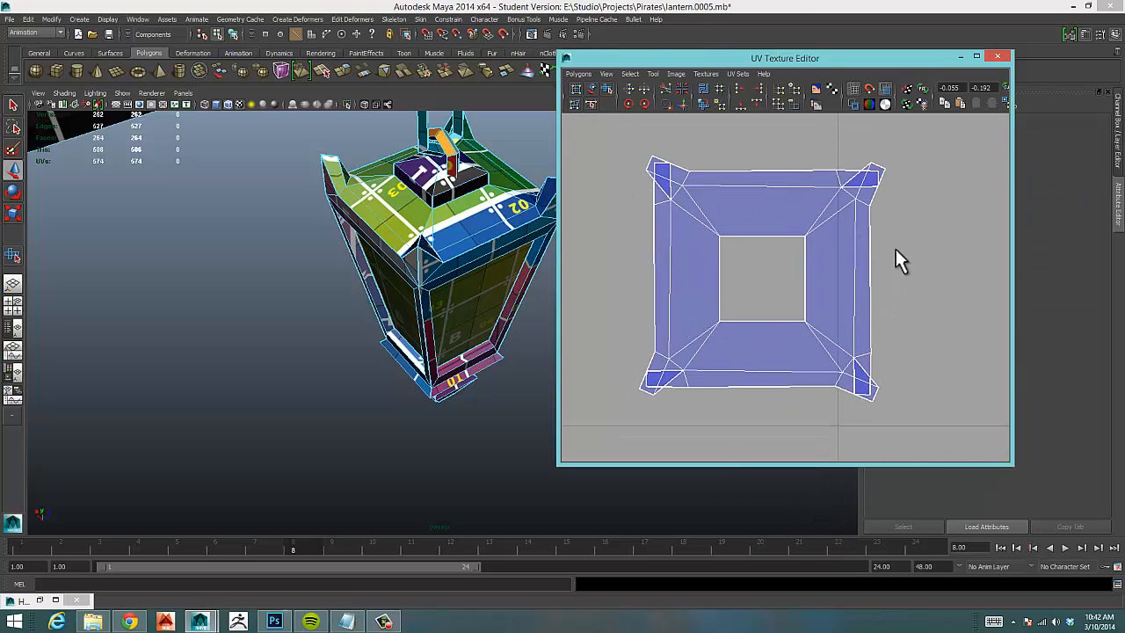
click(851, 182)
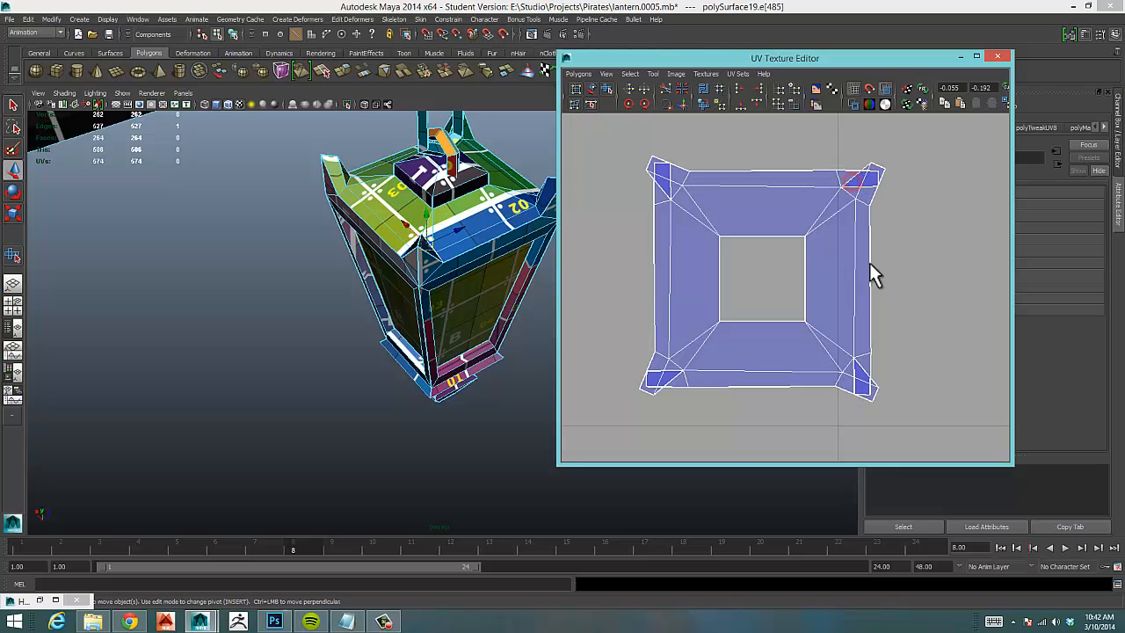
shift+click(853, 373)
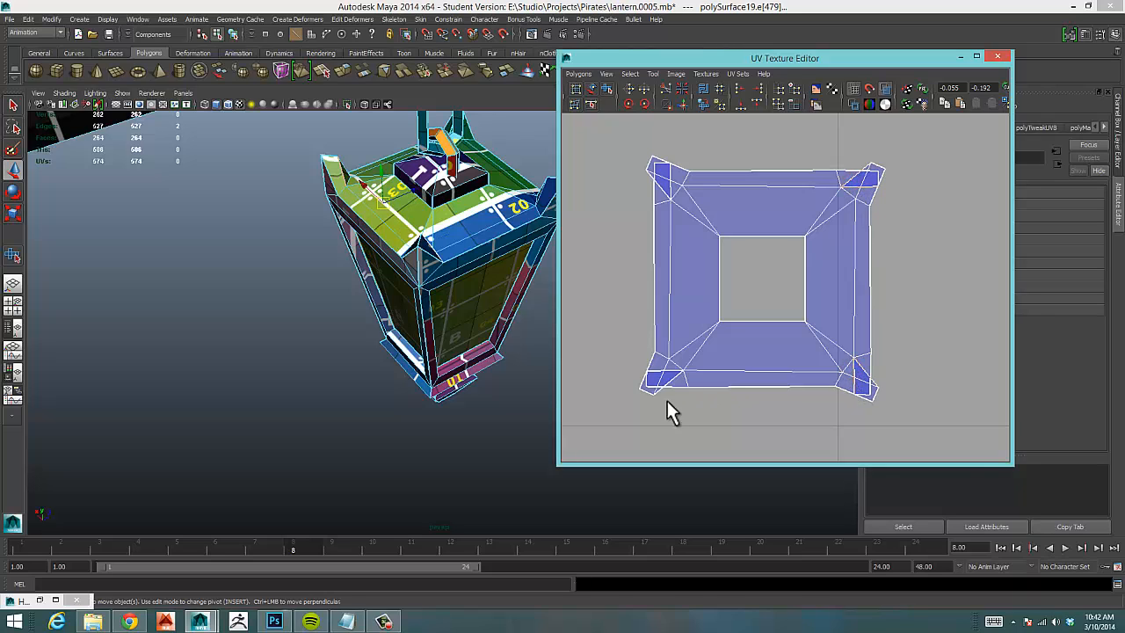
shift+click(661, 378)
shift+click(654, 180)
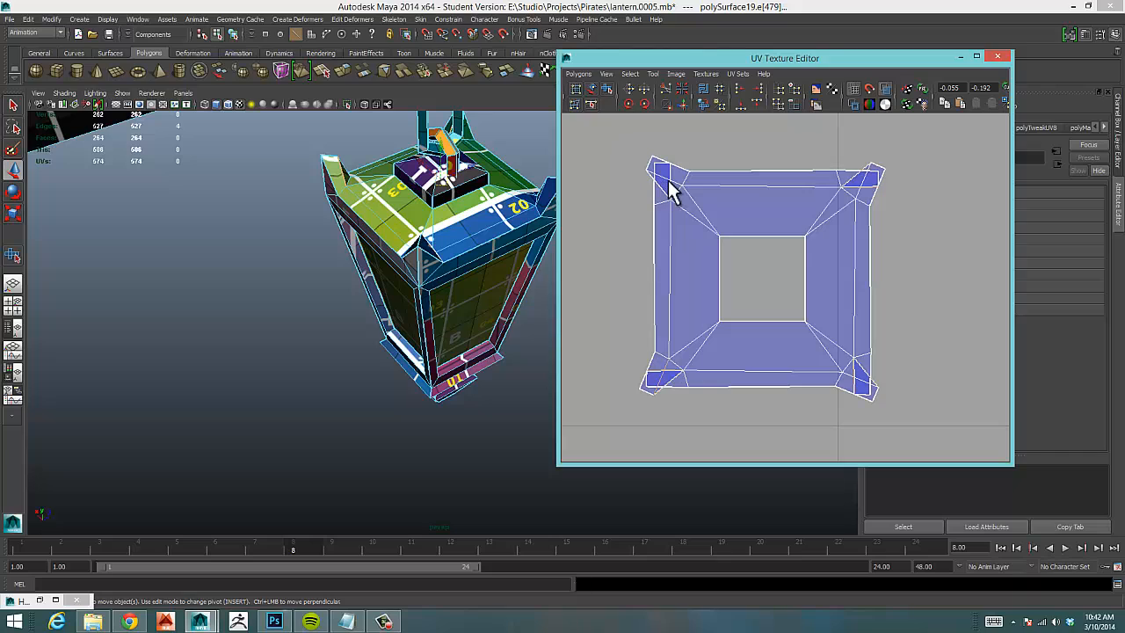
shift+drag(666, 177, 681, 188)
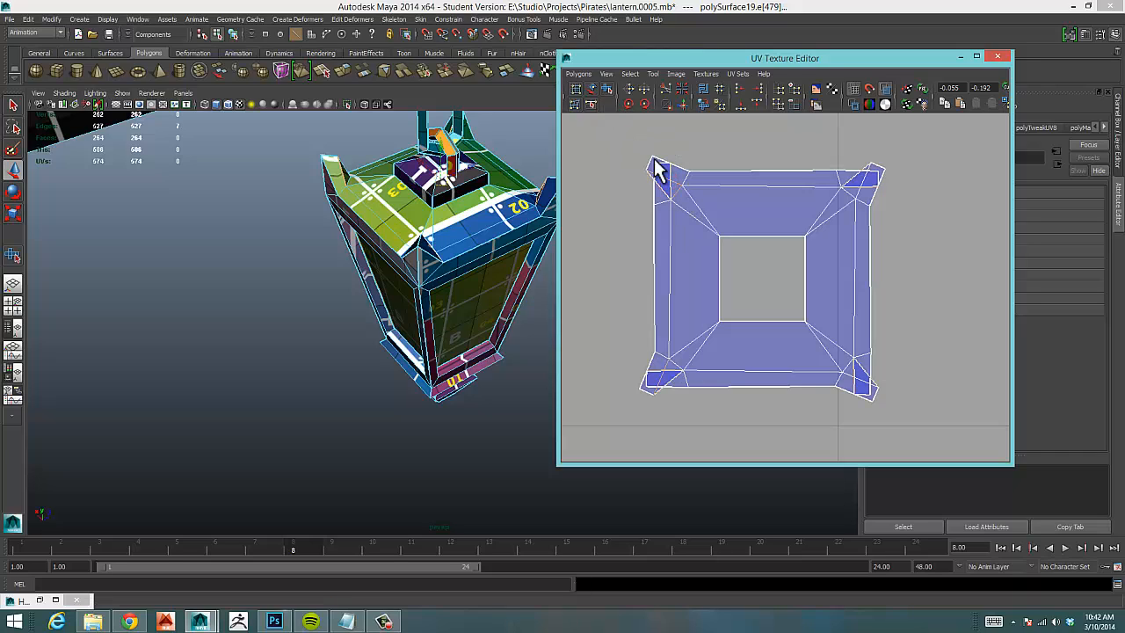
key(g)
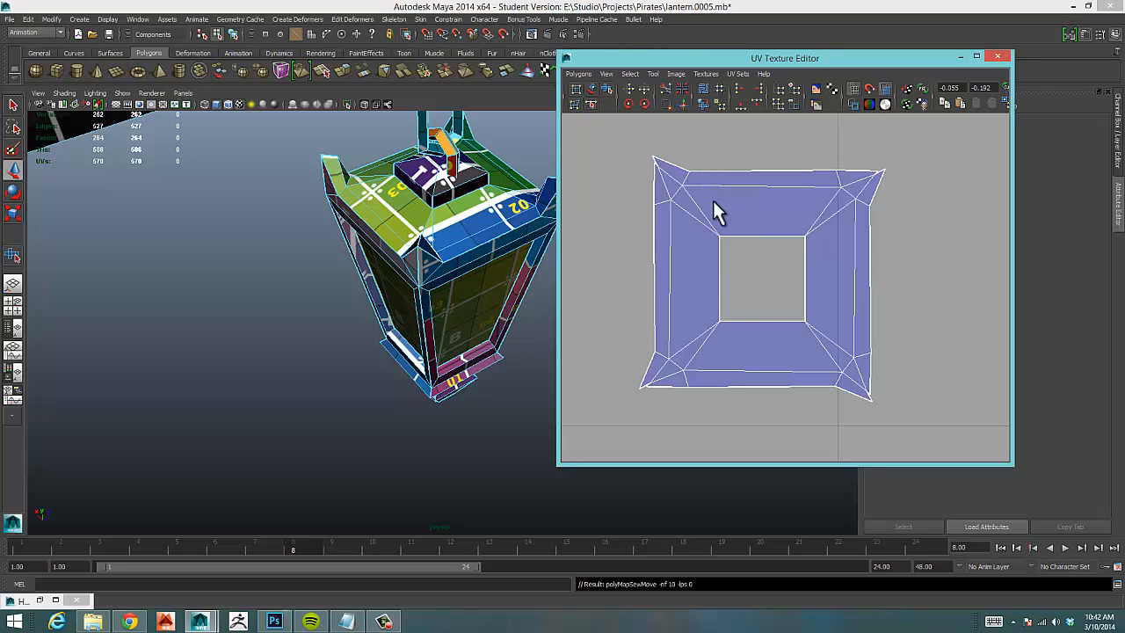
Select all of the sewn roof shell's UVs and unfold them with the Smooth UV tool.
right_drag(713, 202, 750, 190)
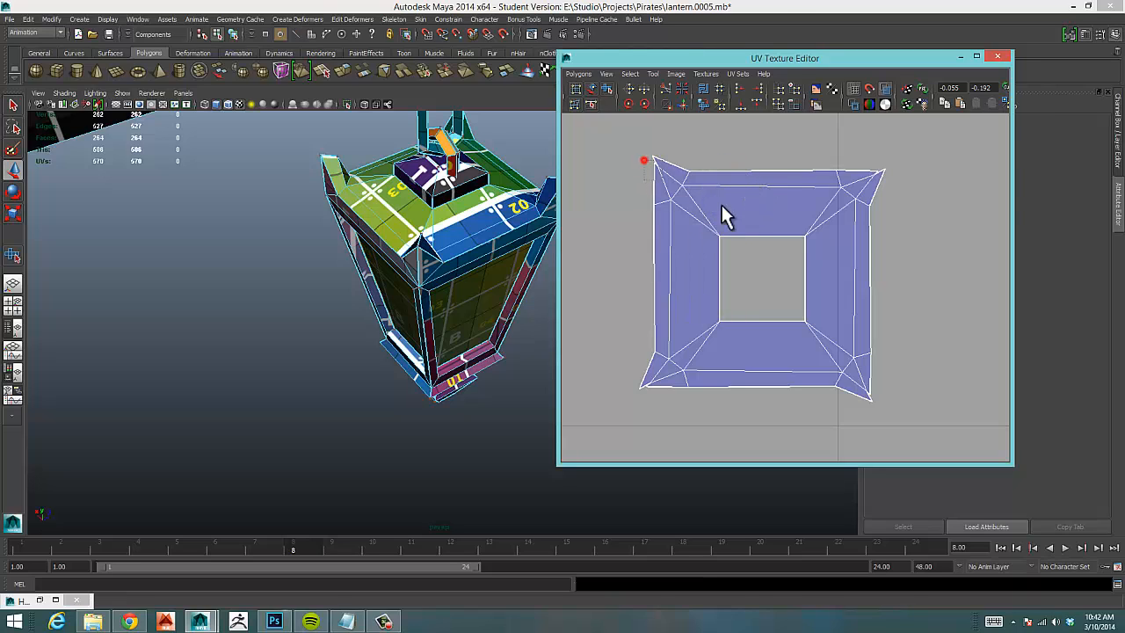
drag(721, 204, 724, 202)
ctrl+right_drag(725, 202, 762, 179)
click(607, 90)
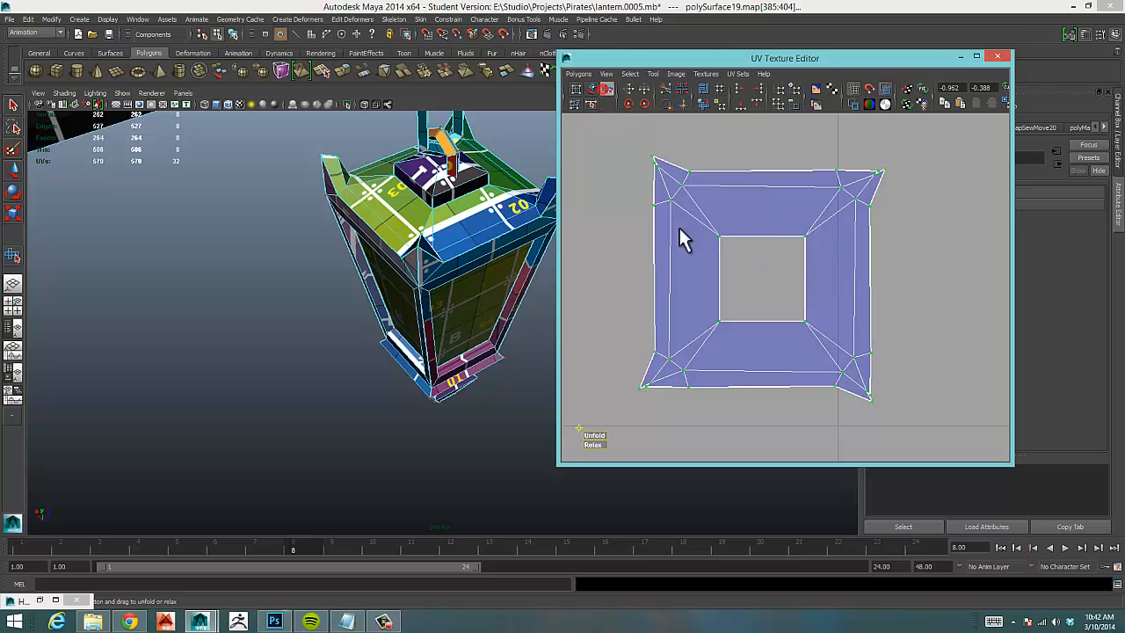
drag(593, 437, 734, 431)
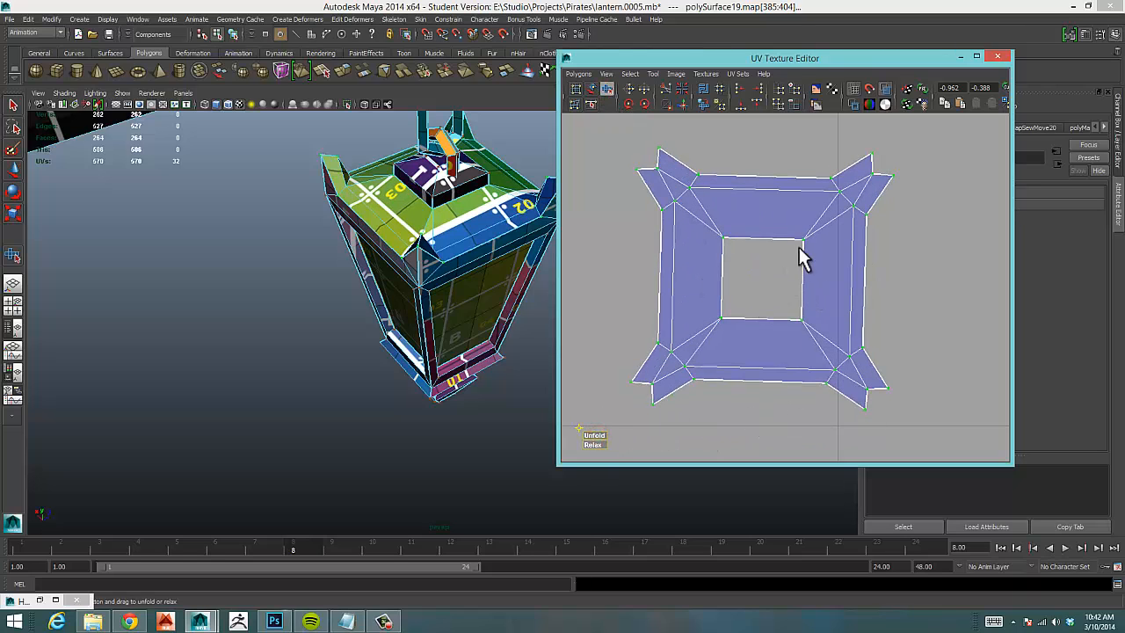
click(915, 263)
Inspect the checker texture on the lantern model's roof, corner points, side panels and base.
mouse_move(441, 269)
alt+mouse_down()
mouse_move(441, 285)
mouse_move(429, 281)
alt+mouse_up()
alt+right_drag(374, 269, 546, 269)
alt+drag(304, 161, 441, 217)
alt+right_drag(484, 219, 259, 304)
alt+middle_drag(380, 334, 350, 287)
alt+right_drag(457, 292, 250, 307)
alt+right_drag(404, 302, 339, 311)
alt+drag(339, 311, 361, 320)
alt+drag(425, 259, 399, 299)
alt+right_drag(394, 290, 595, 281)
alt+right_drag(329, 289, 398, 298)
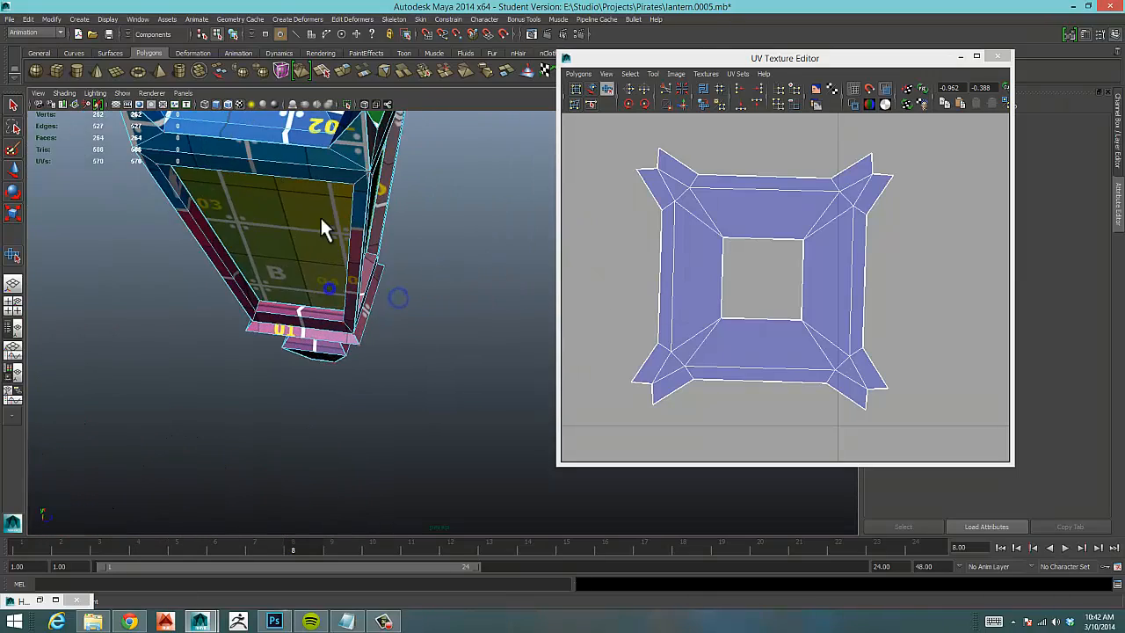
alt+drag(321, 224, 387, 341)
scroll(387, 339, up, 3)
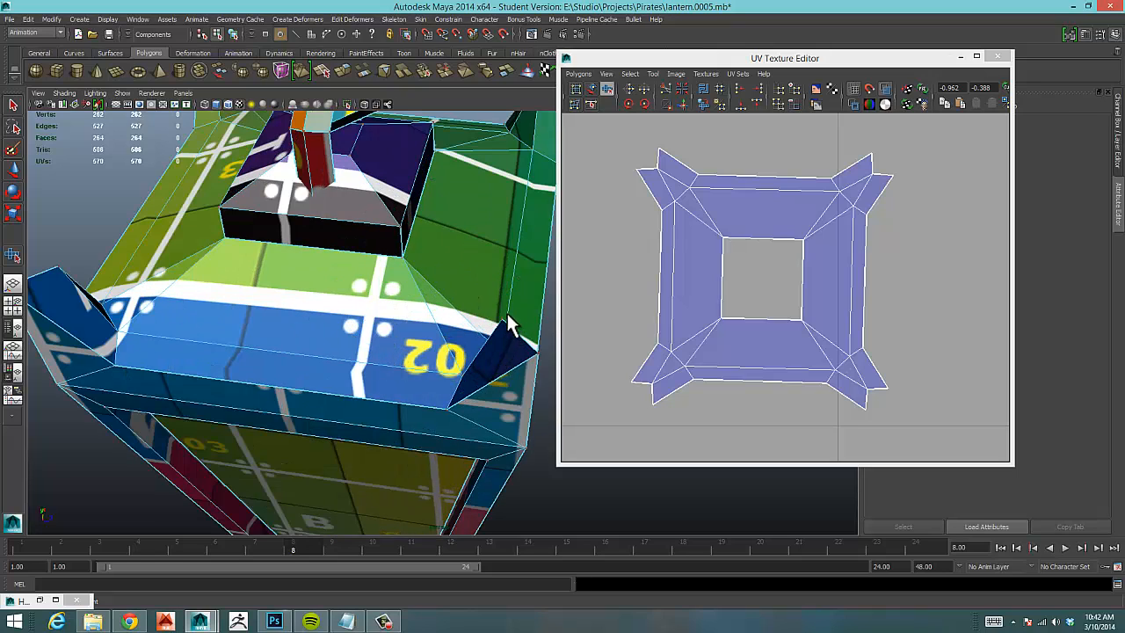
Select the unfolded roof shell and move it to just above the lantern frame shells.
alt+right_drag(836, 276, 748, 271)
alt+right_drag(768, 266, 694, 277)
alt+middle_drag(899, 304, 872, 234)
alt+right_drag(942, 237, 760, 258)
alt+right_drag(892, 243, 735, 254)
drag(683, 229, 767, 285)
key(w)
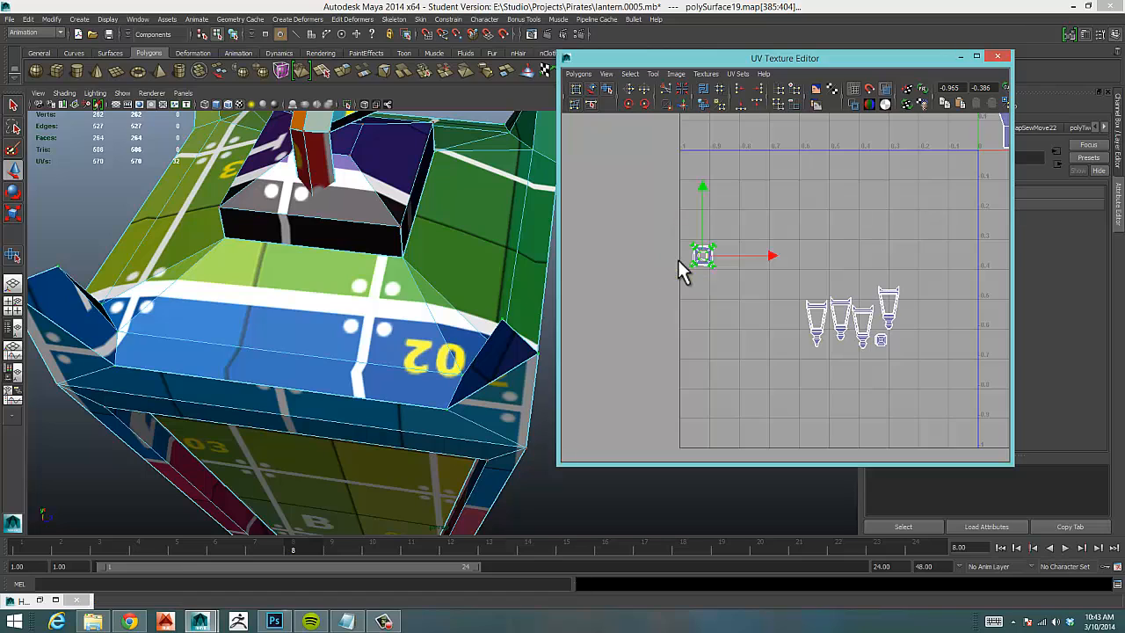
drag(707, 255, 861, 278)
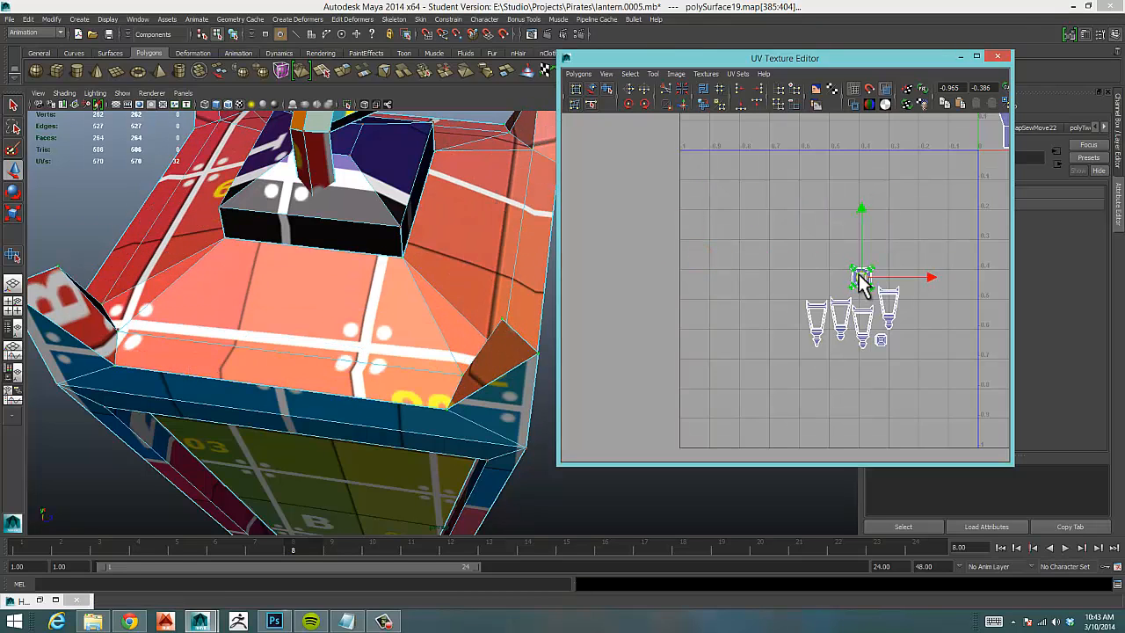
Compare the grouped lantern shells with the larger post shells in the main UV layout.
alt+middle_drag(937, 243, 754, 373)
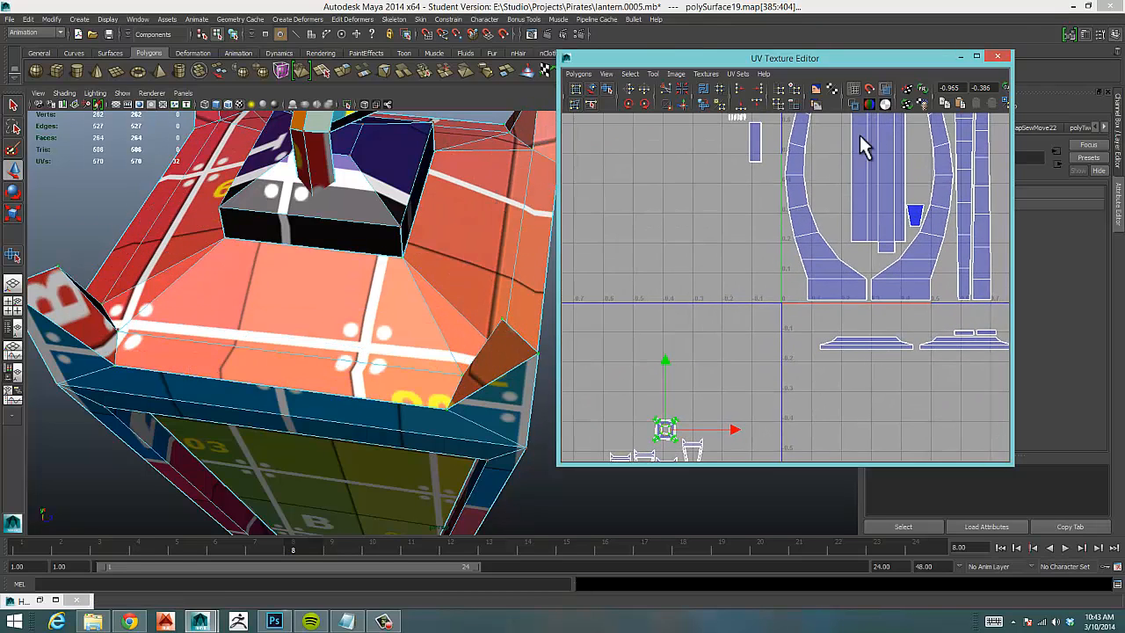
alt+middle_drag(866, 183, 924, 55)
alt+middle_drag(824, 324, 812, 190)
alt+right_drag(759, 217, 827, 230)
alt+middle_drag(740, 244, 890, 258)
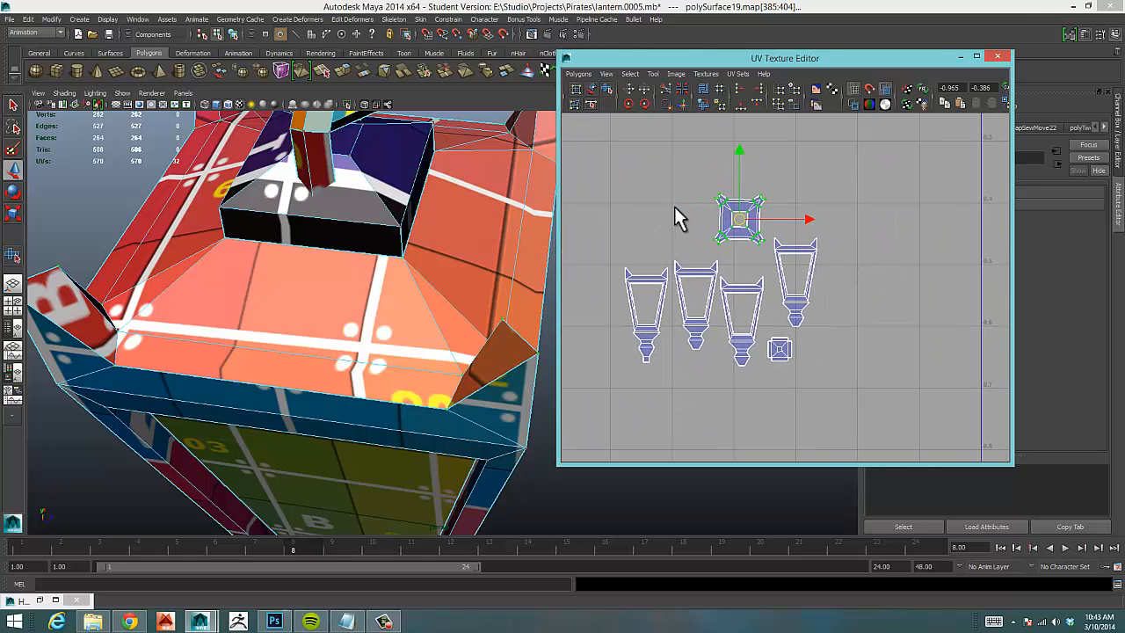
Place the small square cap shell inside the glass opening of the highest-placed lantern frame shell.
alt+middle_drag(675, 207, 703, 226)
alt+right_drag(844, 377, 884, 377)
alt+middle_drag(884, 377, 865, 293)
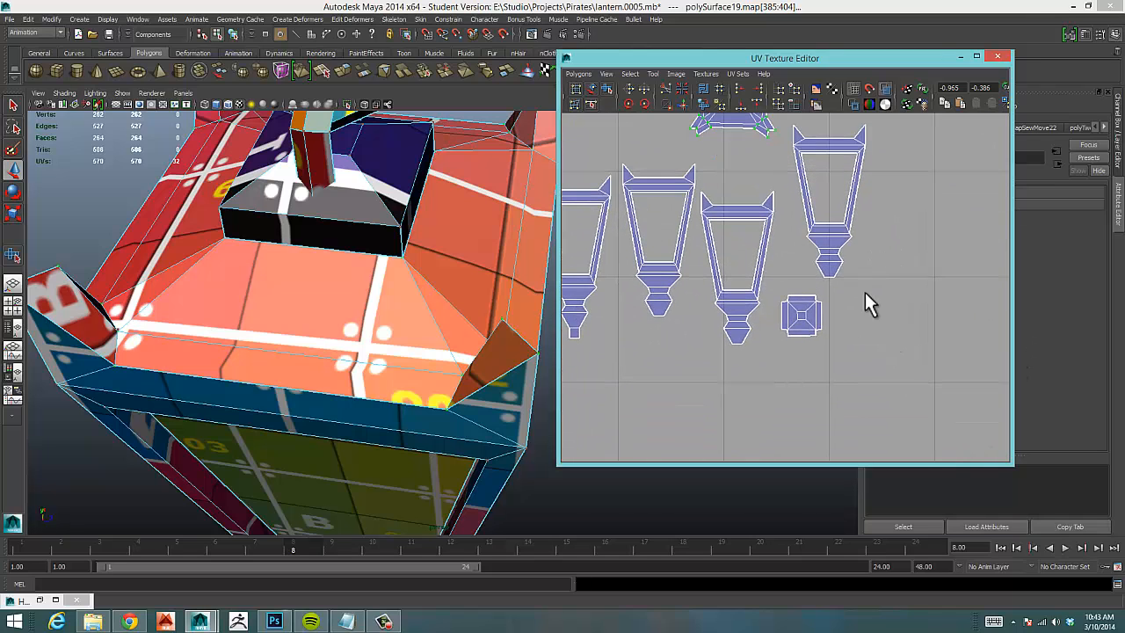
drag(848, 289, 826, 179)
alt+right_drag(811, 181, 1016, 182)
alt+middle_drag(903, 185, 834, 390)
alt+right_drag(834, 389, 1074, 314)
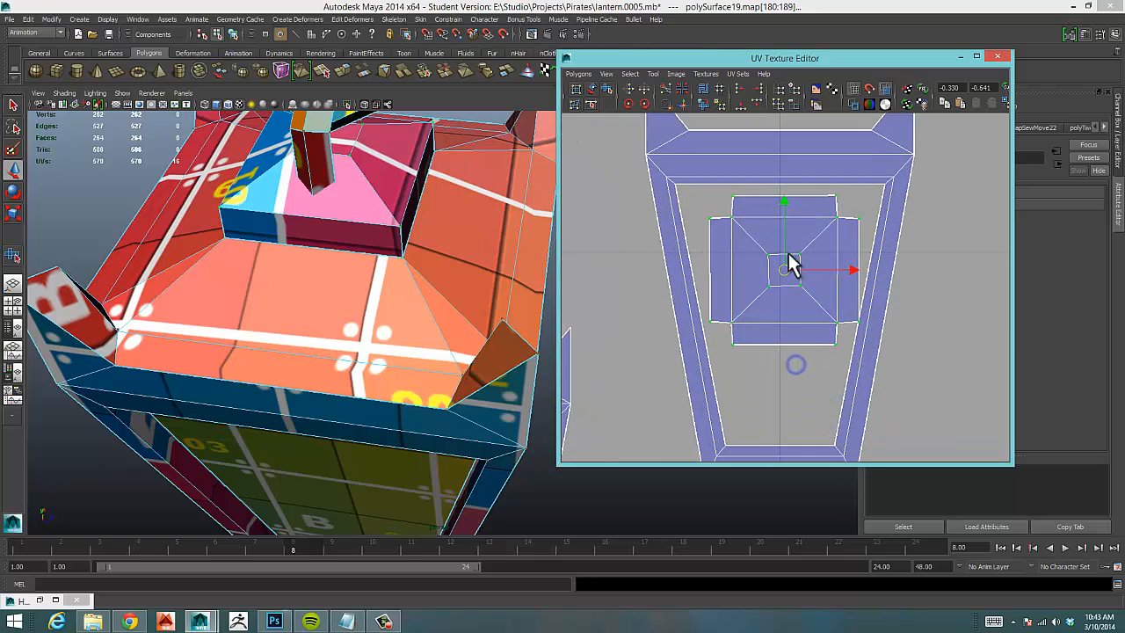
drag(779, 265, 775, 256)
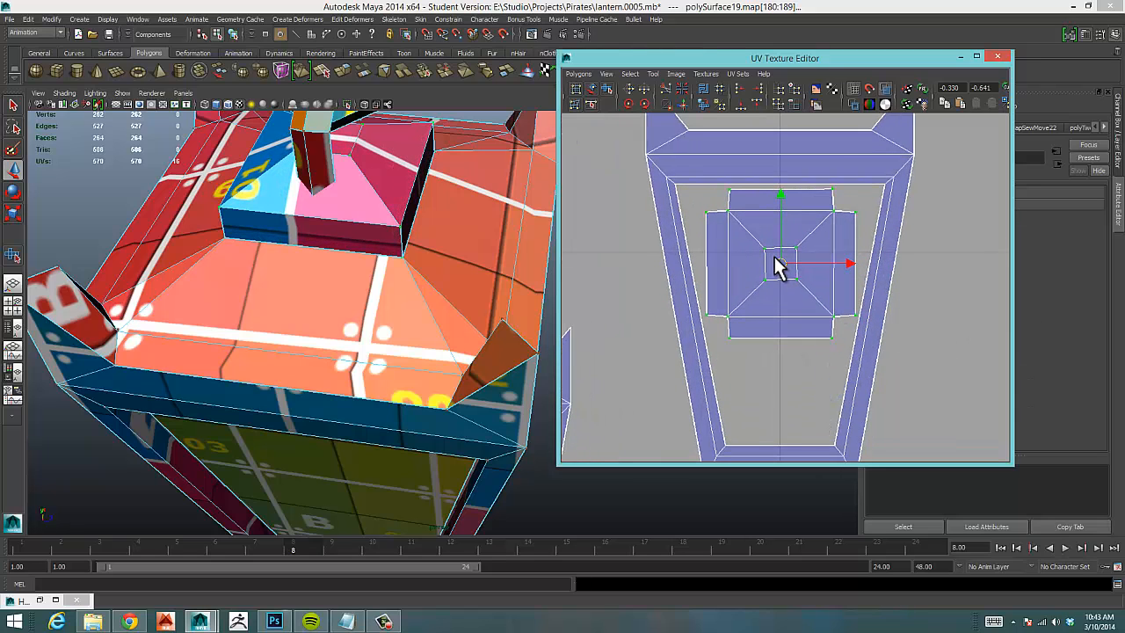
Select the frame shell nearest the cap-filled one, rotate it 180° in 45° increments, and nest it upside down on that frame's other side.
alt+right_drag(784, 272, 716, 395)
click(748, 357)
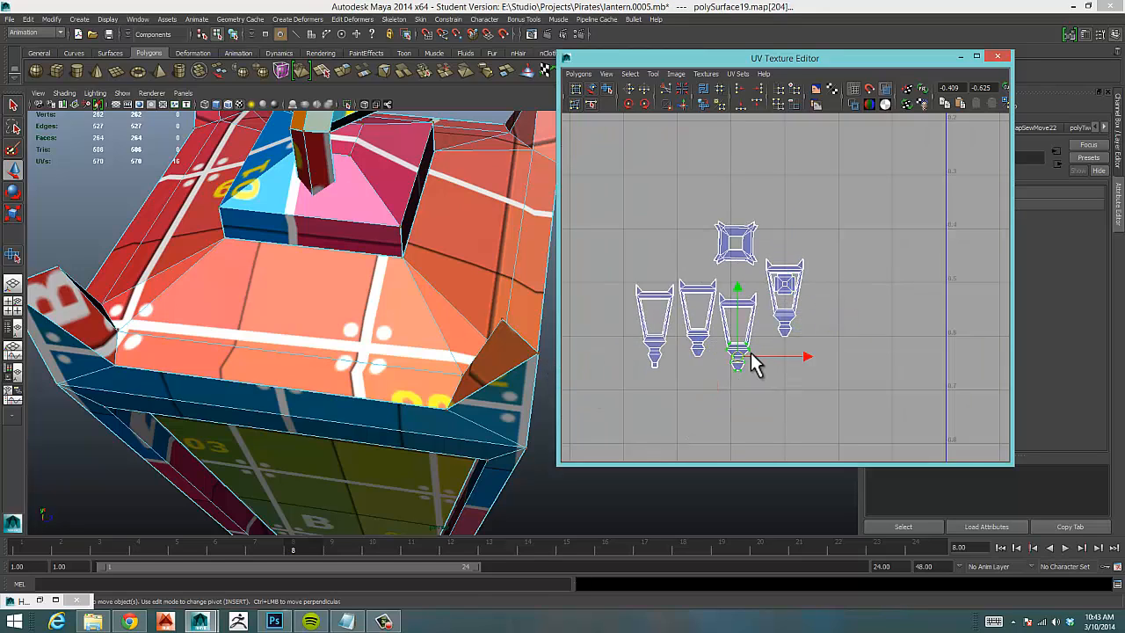
drag(740, 363, 744, 361)
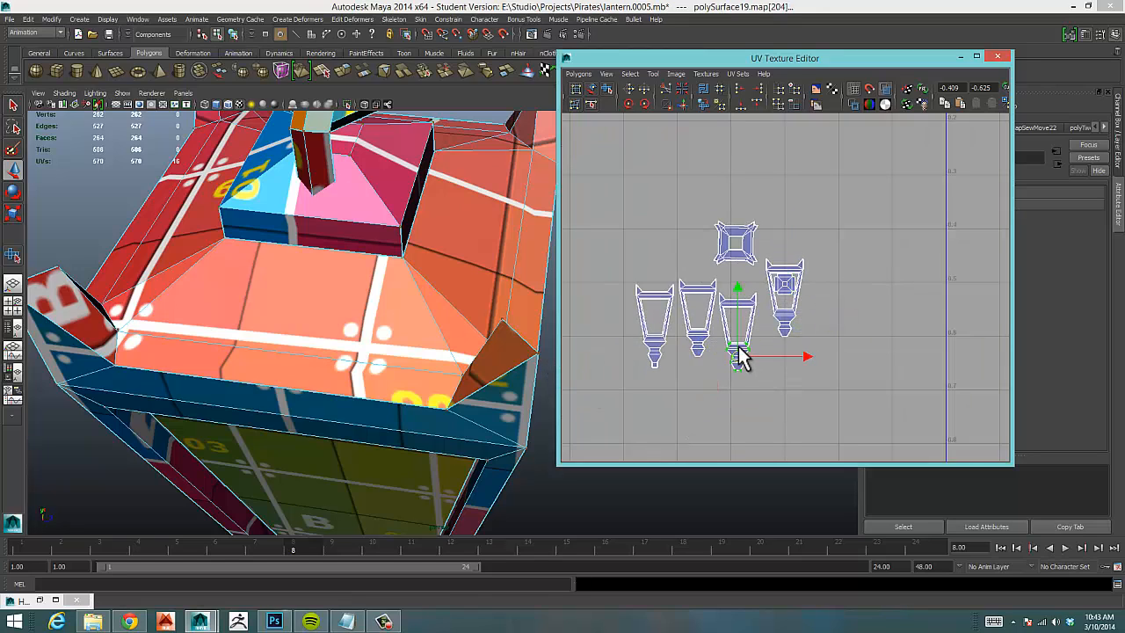
key(ctrl+z)
ctrl+right_drag(742, 357, 778, 341)
drag(738, 341, 833, 310)
click(644, 102)
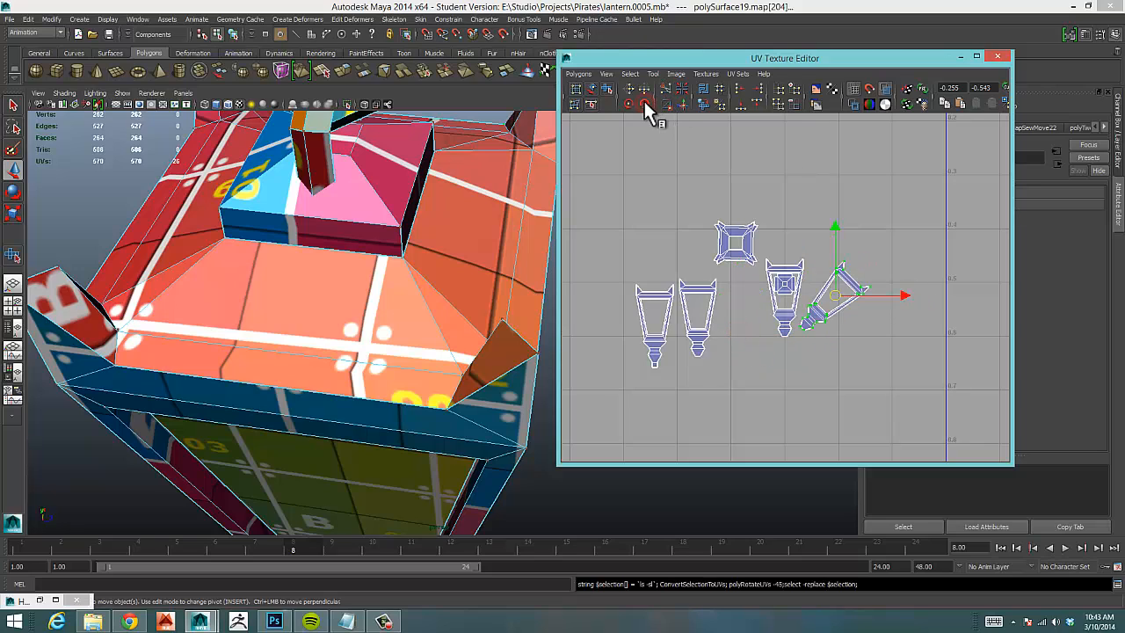
click(644, 102)
click(644, 101)
click(644, 101)
drag(831, 291, 814, 300)
Select the nested frame pair with its cap shell and move it into the gap between the curved post shell and central strips.
alt+middle_drag(871, 228, 847, 239)
drag(731, 352, 840, 293)
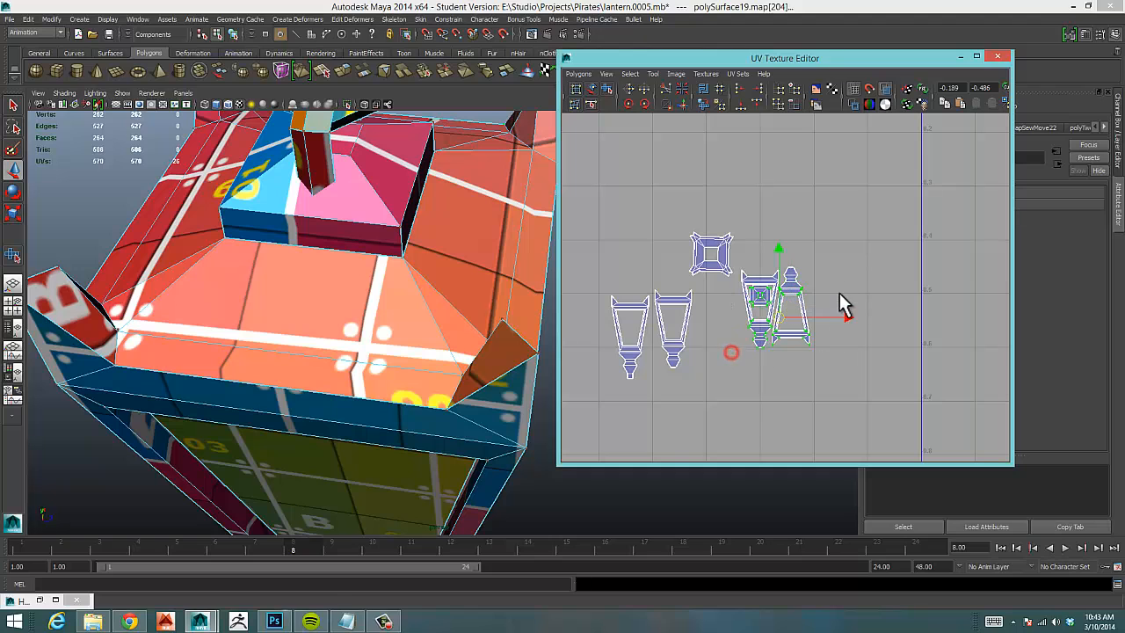
ctrl+right_drag(765, 313, 803, 295)
drag(774, 304, 899, 218)
alt+right_drag(972, 216, 734, 326)
alt+right_drag(853, 287, 712, 330)
alt+middle_drag(842, 243, 670, 419)
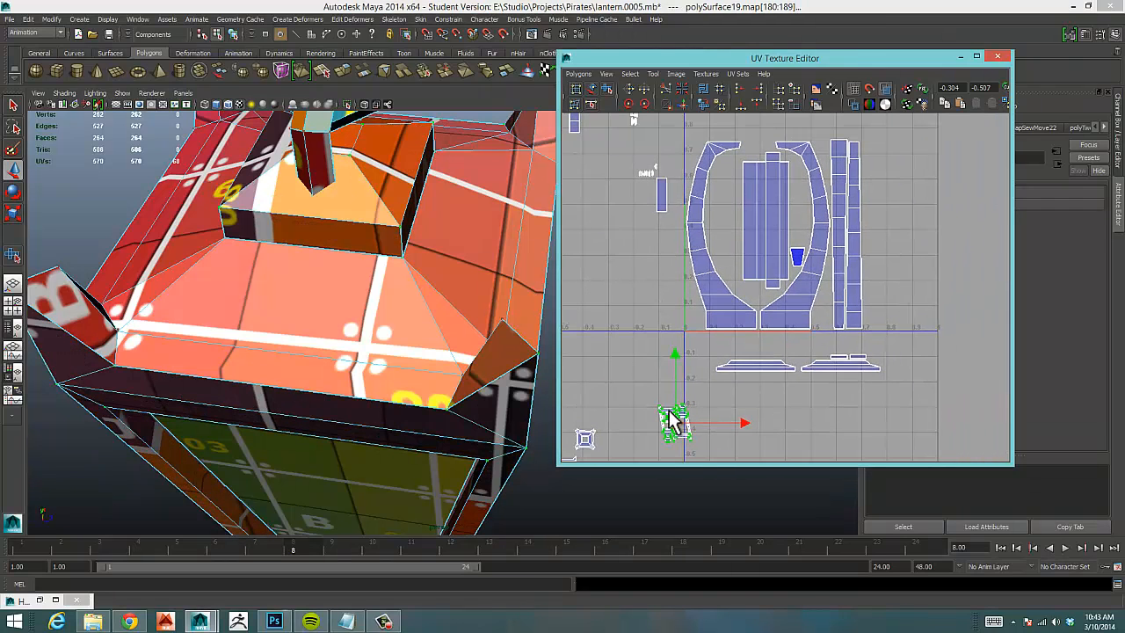
shift+click(712, 260)
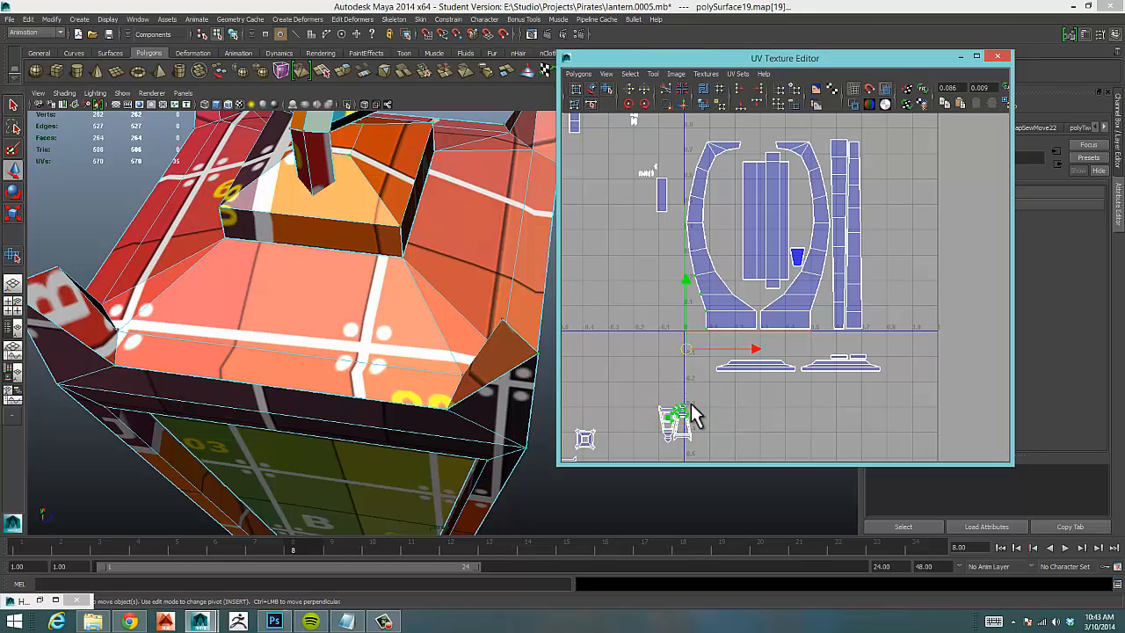
key(ctrl+z)
drag(676, 431, 727, 208)
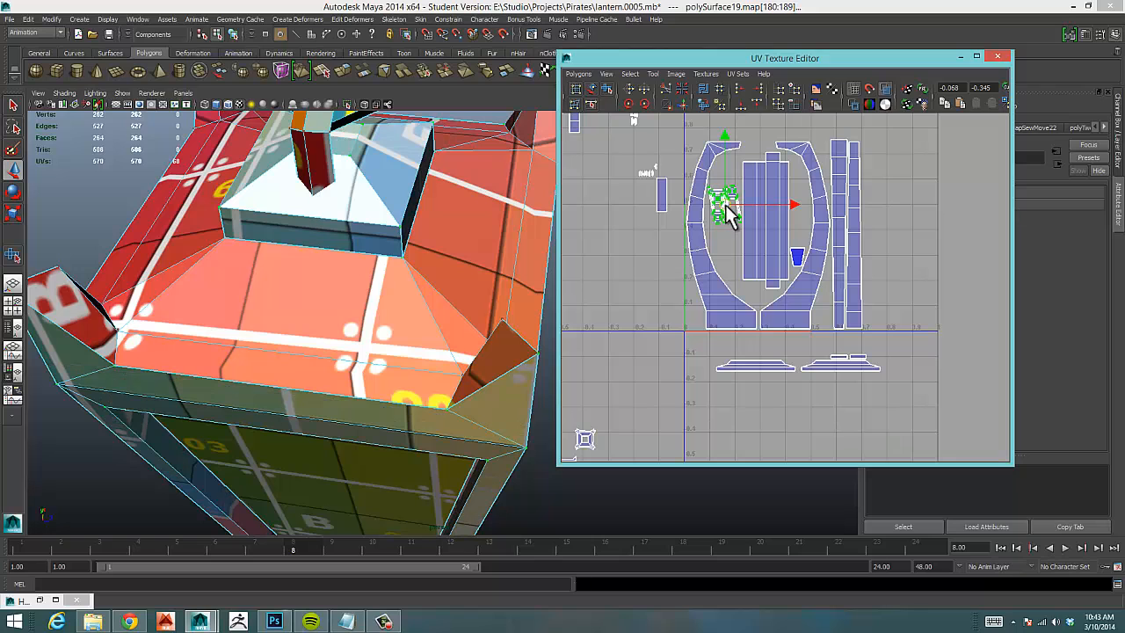
alt+right_drag(666, 230, 1000, 224)
alt+middle_drag(672, 239, 725, 446)
drag(664, 257, 660, 253)
Select the outer of the two remaining frame shells, rotate it 180° in 45° increments, and nest it against its neighbour.
alt+middle_drag(746, 294, 967, 165)
alt+right_drag(809, 237, 566, 304)
alt+middle_drag(643, 322, 766, 151)
alt+right_drag(654, 297, 856, 366)
alt+middle_drag(856, 367, 856, 184)
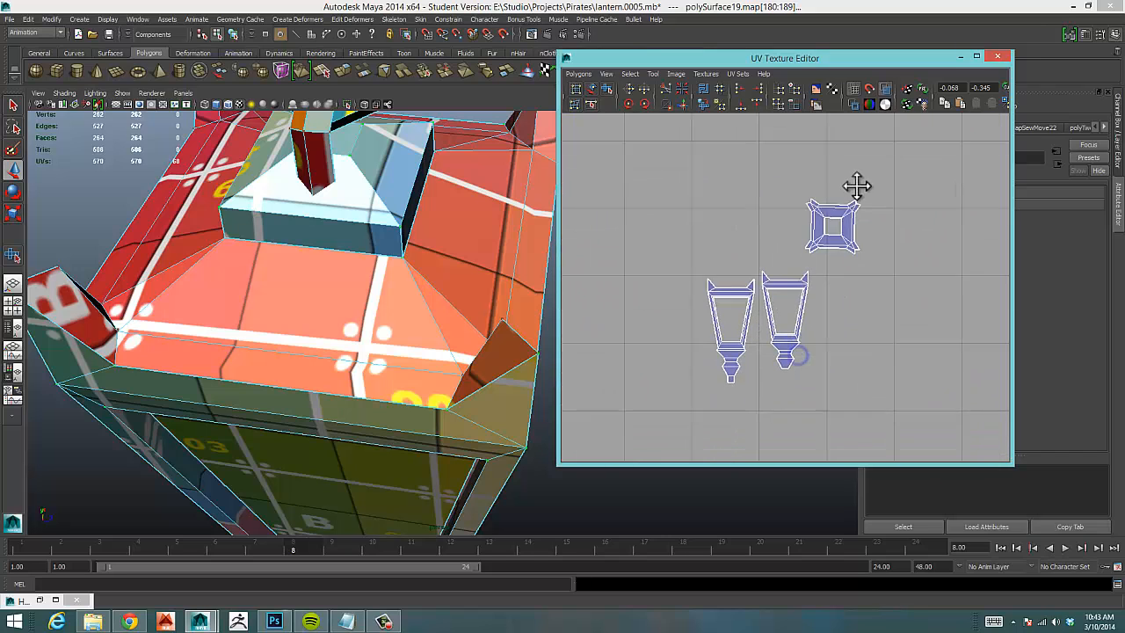
drag(691, 345, 741, 372)
ctrl+right_drag(739, 370, 762, 349)
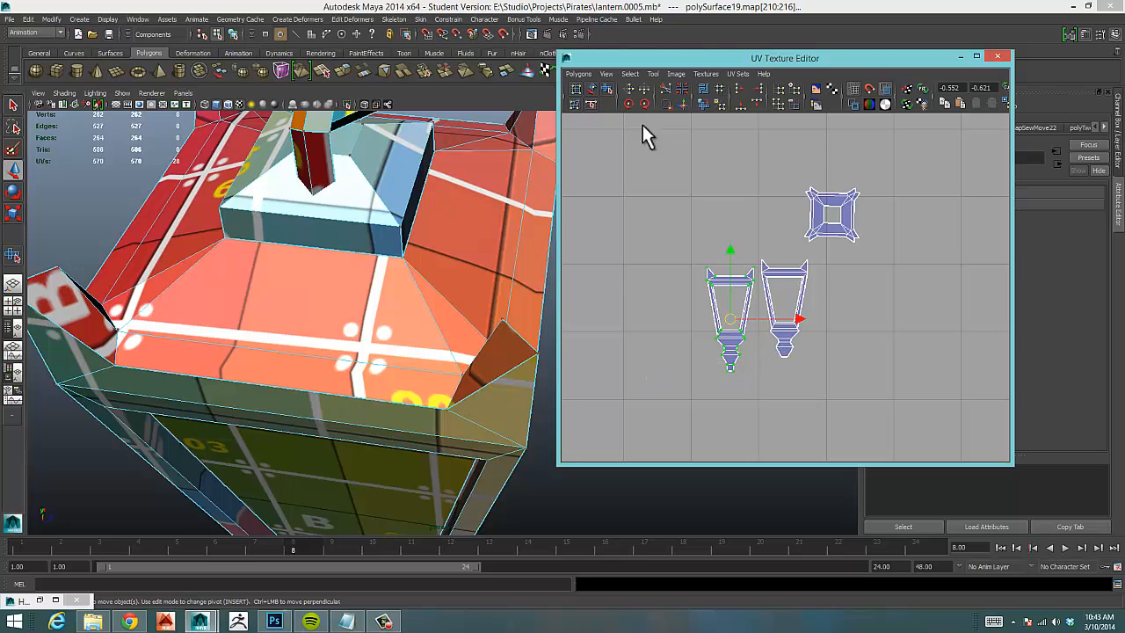
click(627, 102)
click(628, 103)
click(628, 104)
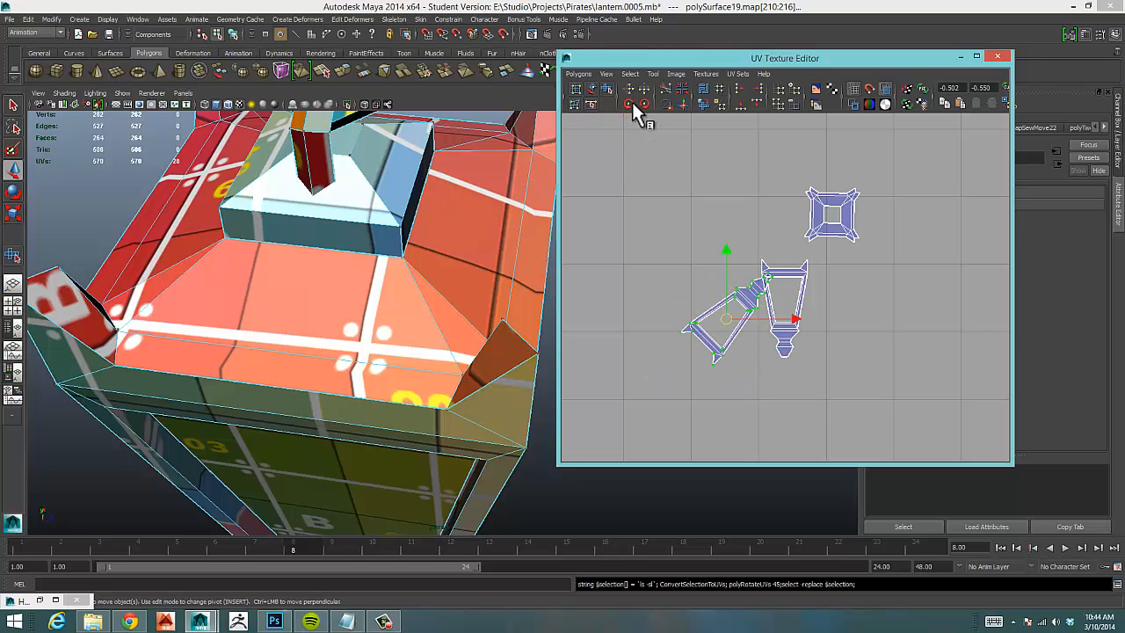
click(629, 101)
drag(728, 305, 745, 295)
Select the second nested frame pair and move it into the main layout, just outside the left curved post shell.
drag(697, 409, 887, 304)
ctrl+right_drag(768, 316, 811, 300)
drag(766, 303, 924, 297)
alt+right_drag(924, 296, 603, 287)
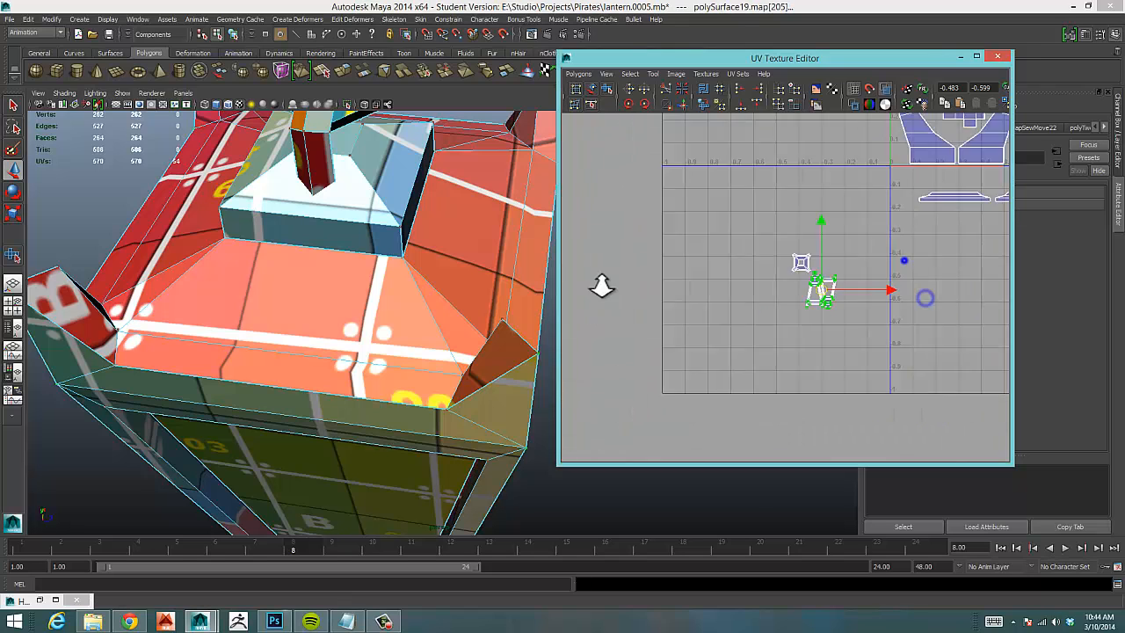
alt+right_drag(904, 258, 795, 262)
alt+middle_drag(796, 263, 646, 343)
drag(656, 369, 731, 226)
alt+right_drag(693, 233, 830, 225)
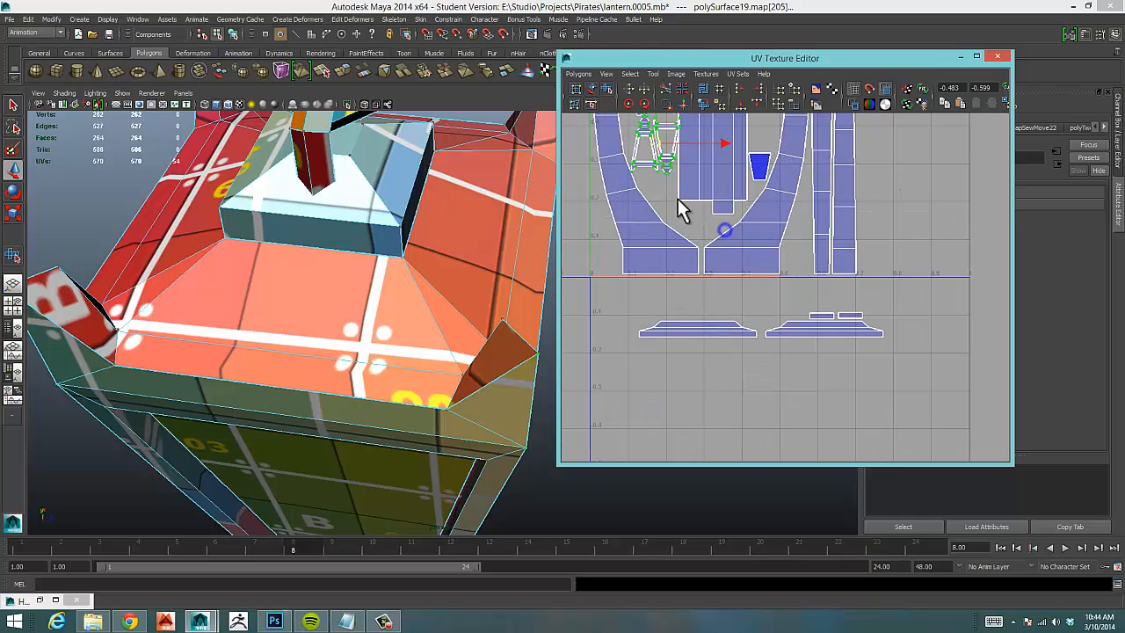
alt+middle_drag(679, 204, 739, 374)
alt+right_drag(710, 330, 956, 295)
alt+middle_drag(811, 308, 964, 265)
drag(782, 312, 607, 323)
Move the first nested frame pair, without its cap shell, lower in the gap beside the central post strips.
drag(775, 236, 779, 223)
ctrl+right_drag(779, 222, 818, 207)
drag(779, 195, 771, 255)
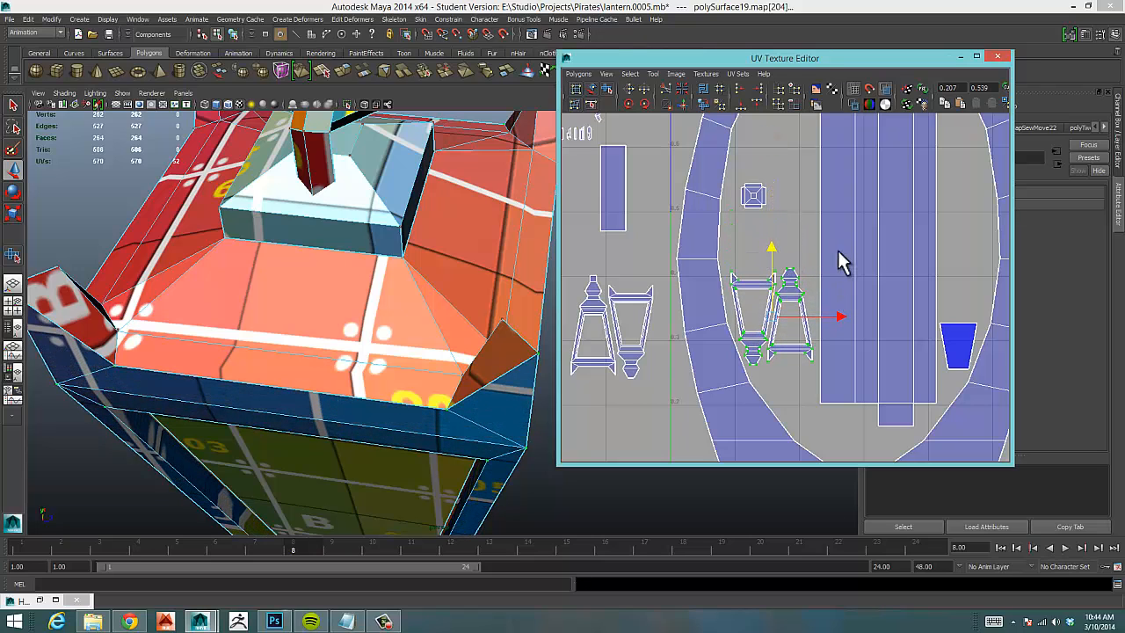
drag(839, 313, 843, 315)
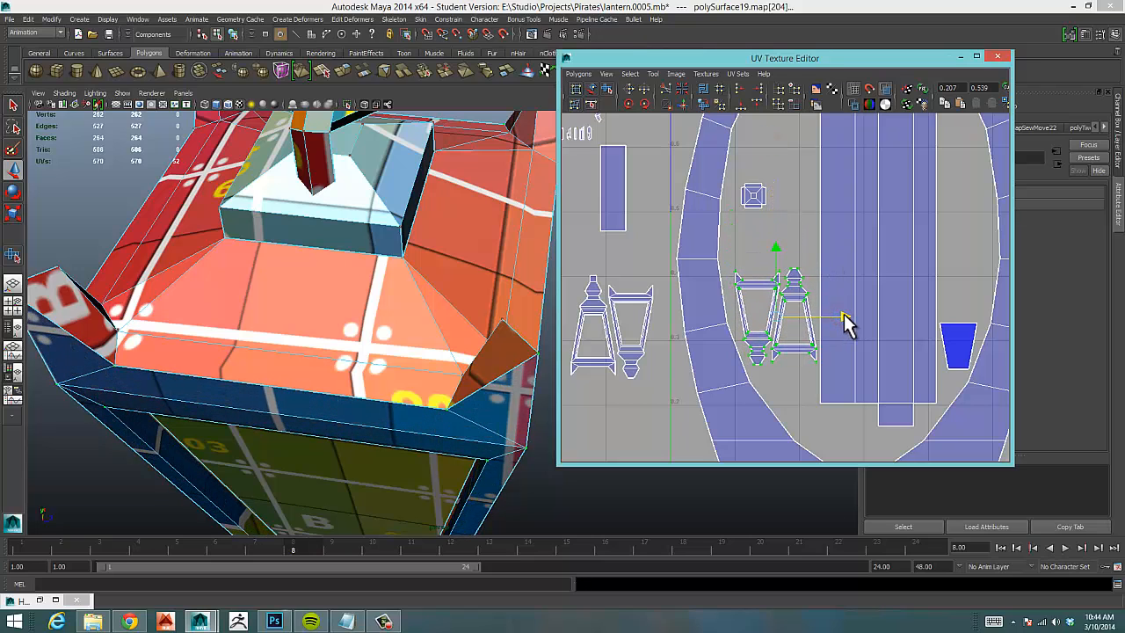
drag(772, 248, 771, 245)
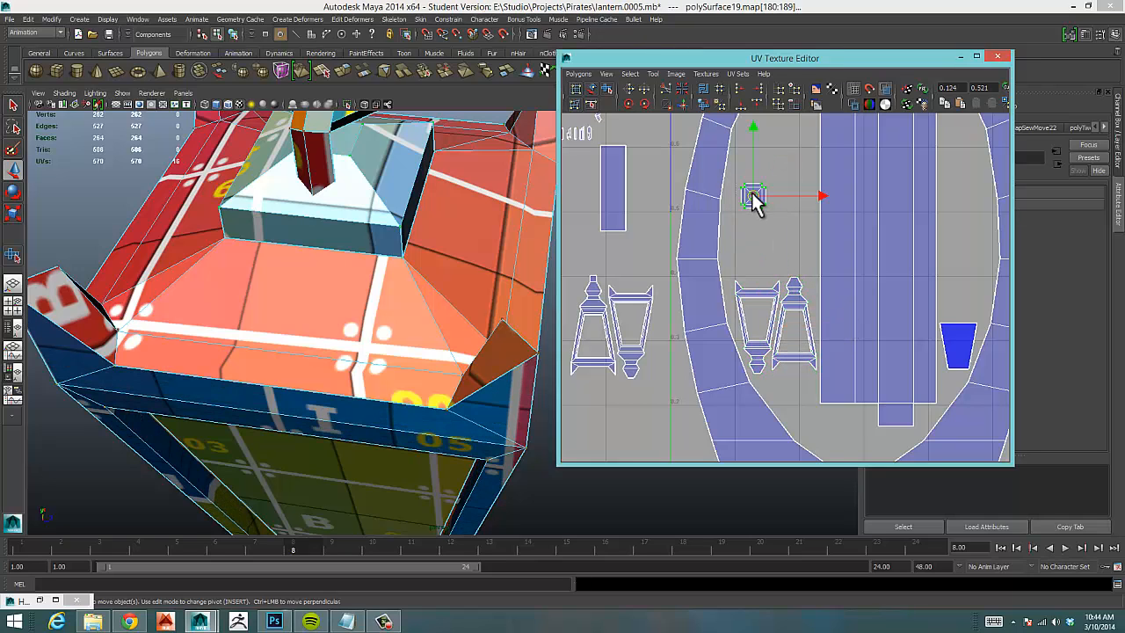
Move the square cap shell into the glass opening of the inverted frame beside the central strips and center it there.
drag(751, 197, 793, 336)
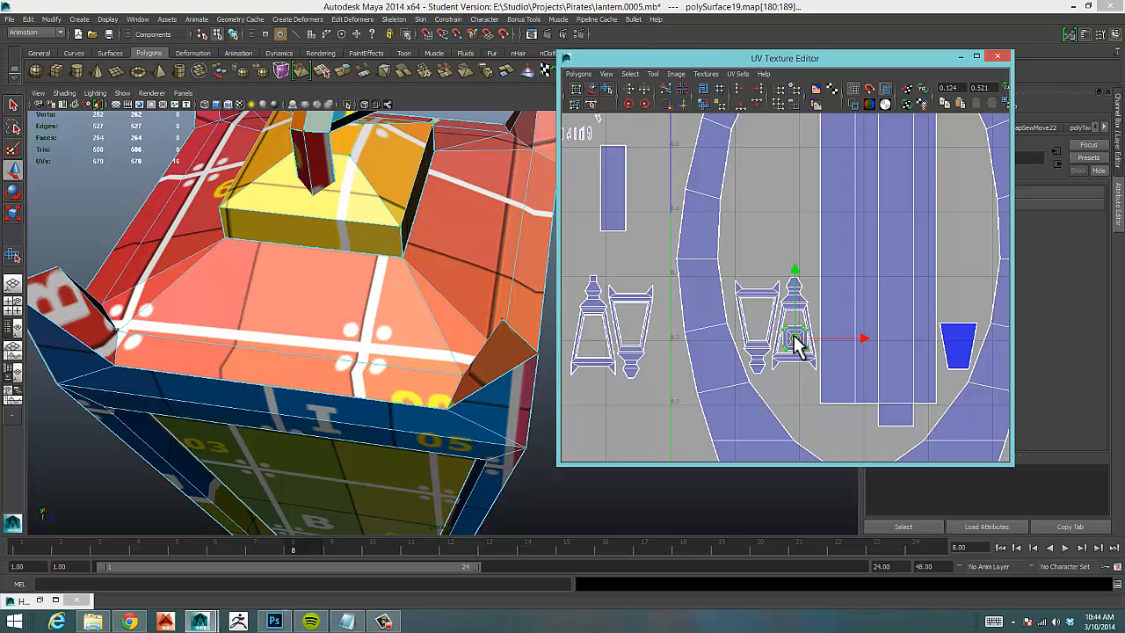
scroll(794, 338, up, 5)
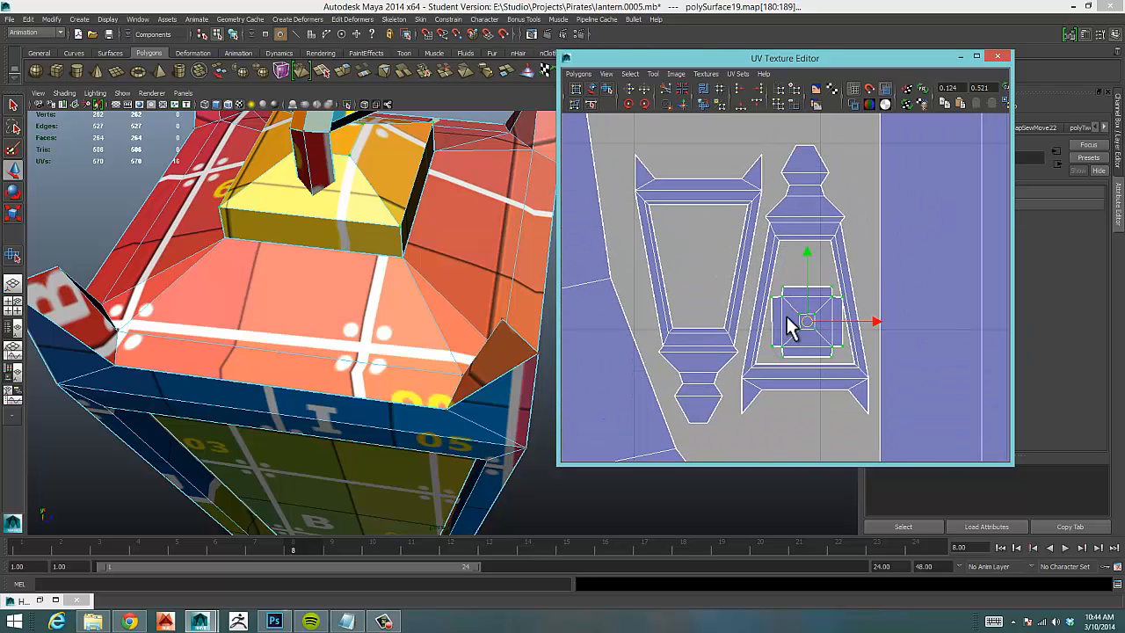
drag(808, 327, 804, 330)
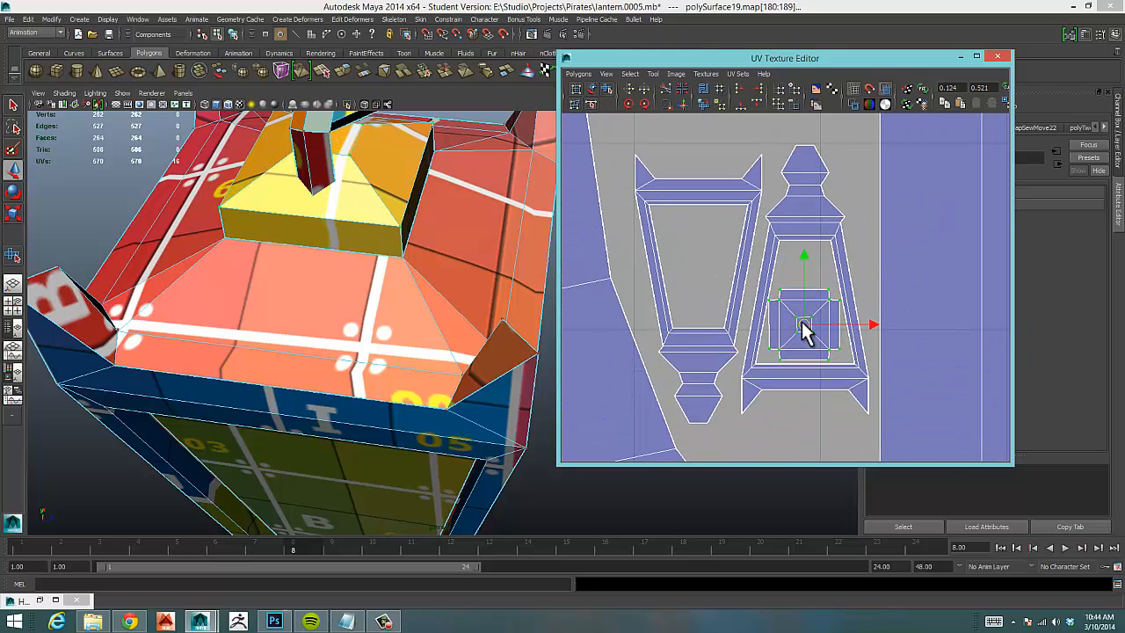
drag(802, 254, 802, 255)
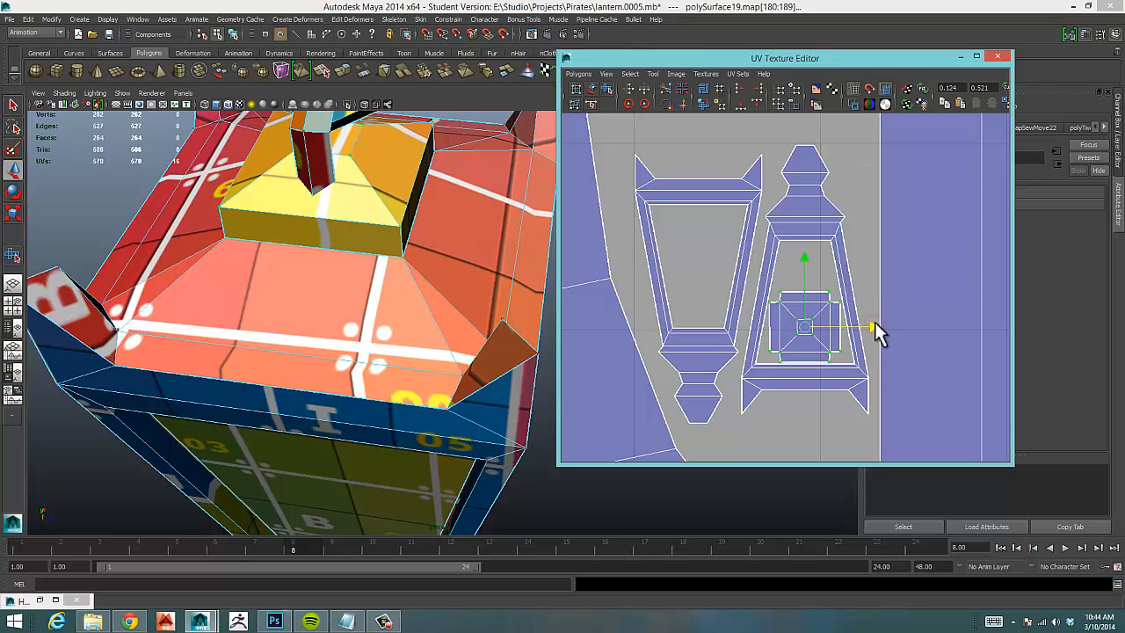
Move the second nested frame pair inside the curved post shell, directly above the first pair.
scroll(711, 316, down, 6)
drag(678, 300, 772, 194)
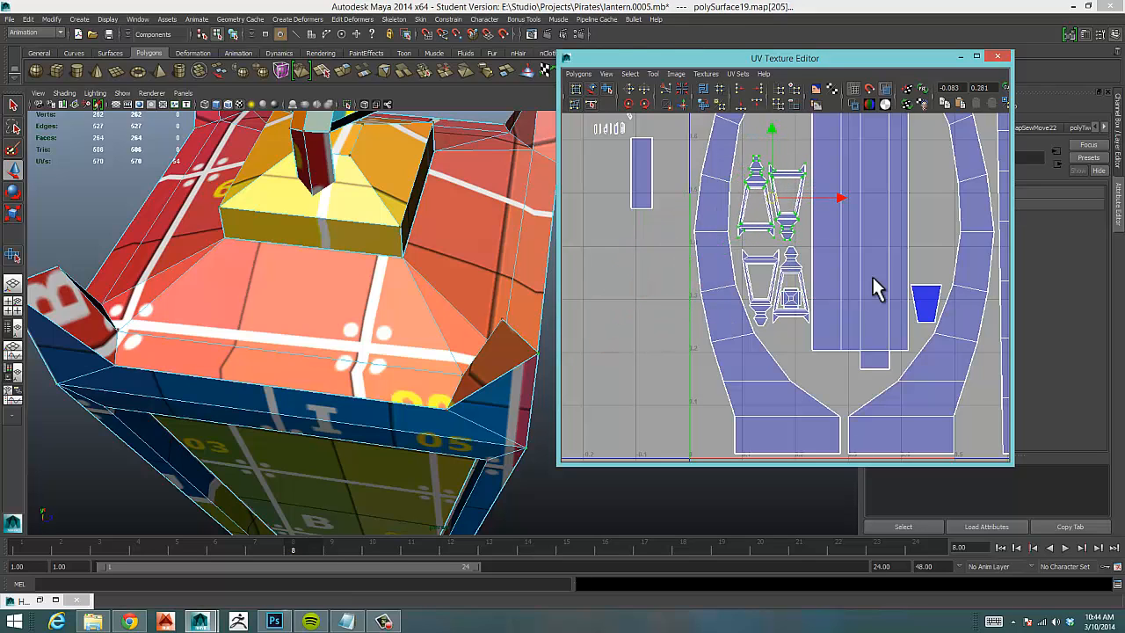
scroll(833, 313, up, 2)
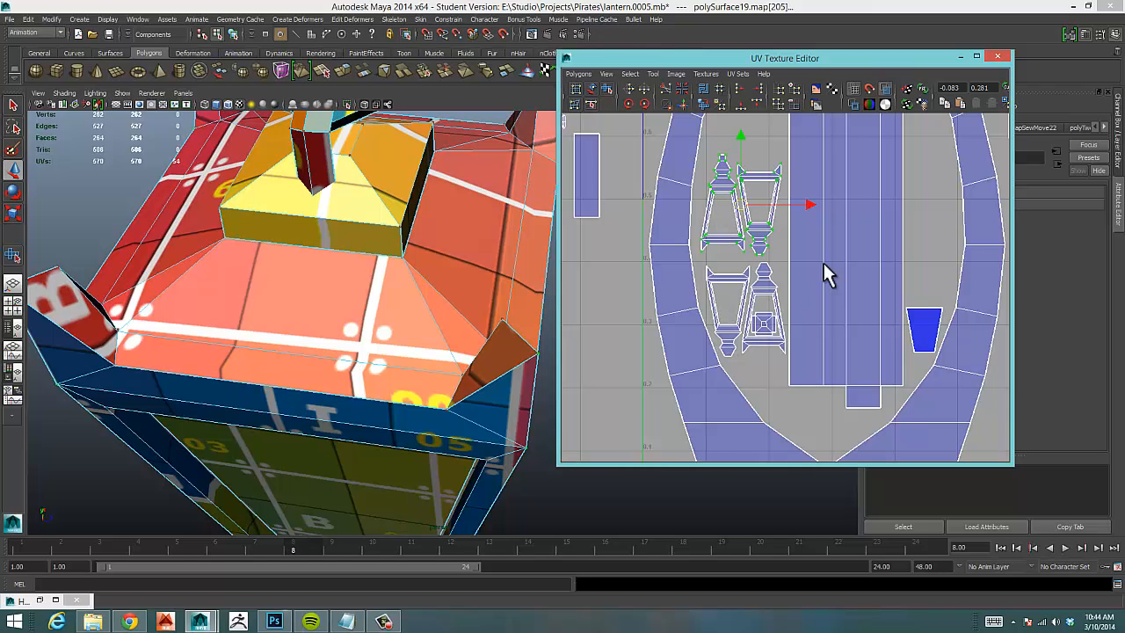
alt+middle_drag(763, 289, 800, 244)
alt+right_drag(805, 253, 985, 246)
alt+middle_drag(869, 250, 661, 277)
Select the trapezoidal glass pane shell and move it into the empty glass opening of the lower pair's left frame.
drag(871, 281, 872, 281)
ctrl+right_drag(867, 275, 905, 259)
drag(837, 311, 661, 247)
alt+middle_drag(661, 246, 801, 308)
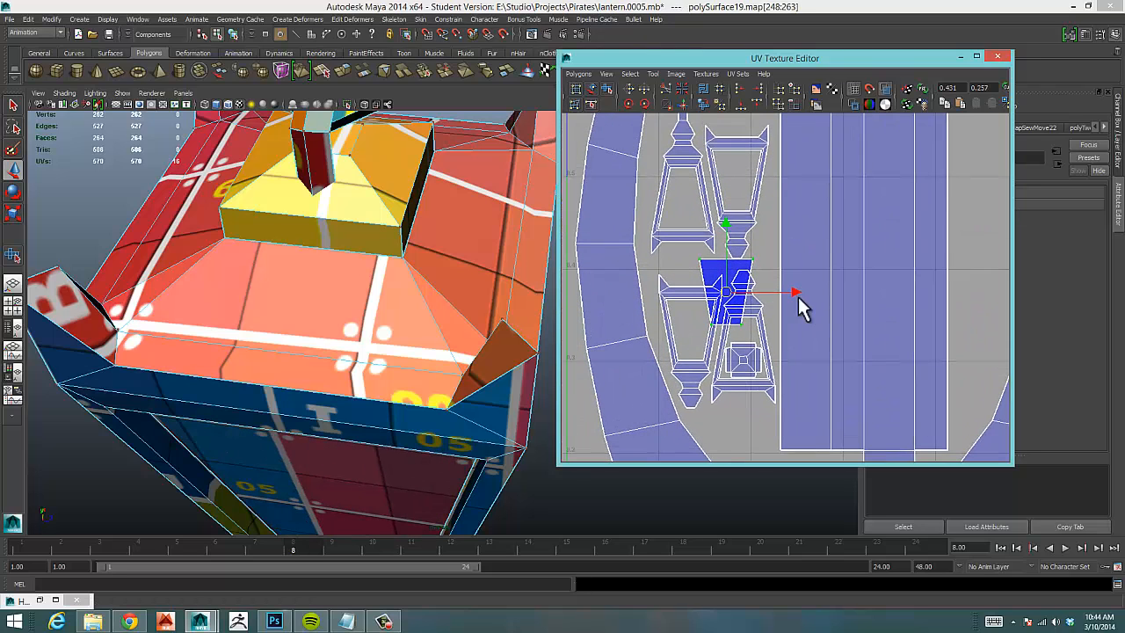
drag(708, 290, 688, 339)
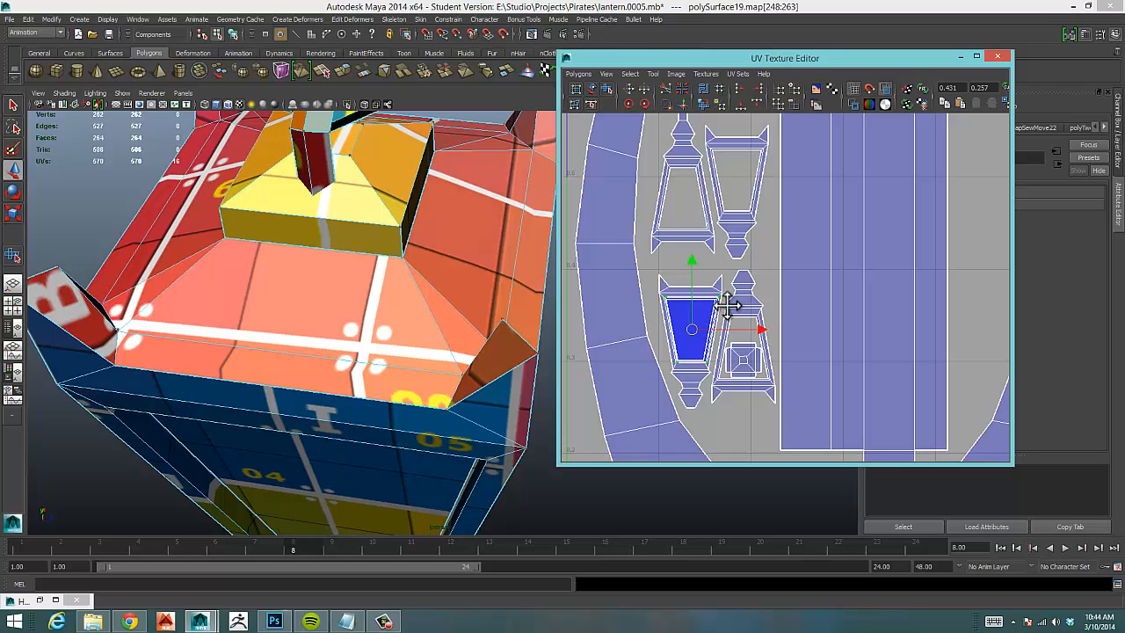
scroll(728, 305, up, 3)
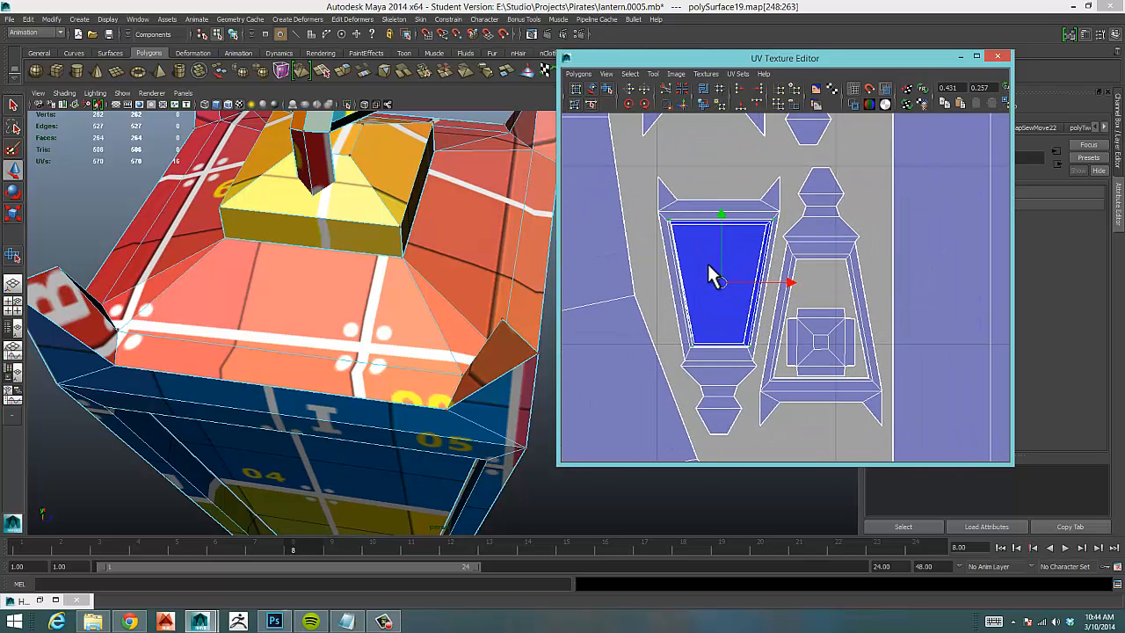
Scale the glass pane shell down slightly to fit the frame opening and recenter it.
key(r)
drag(723, 287, 714, 294)
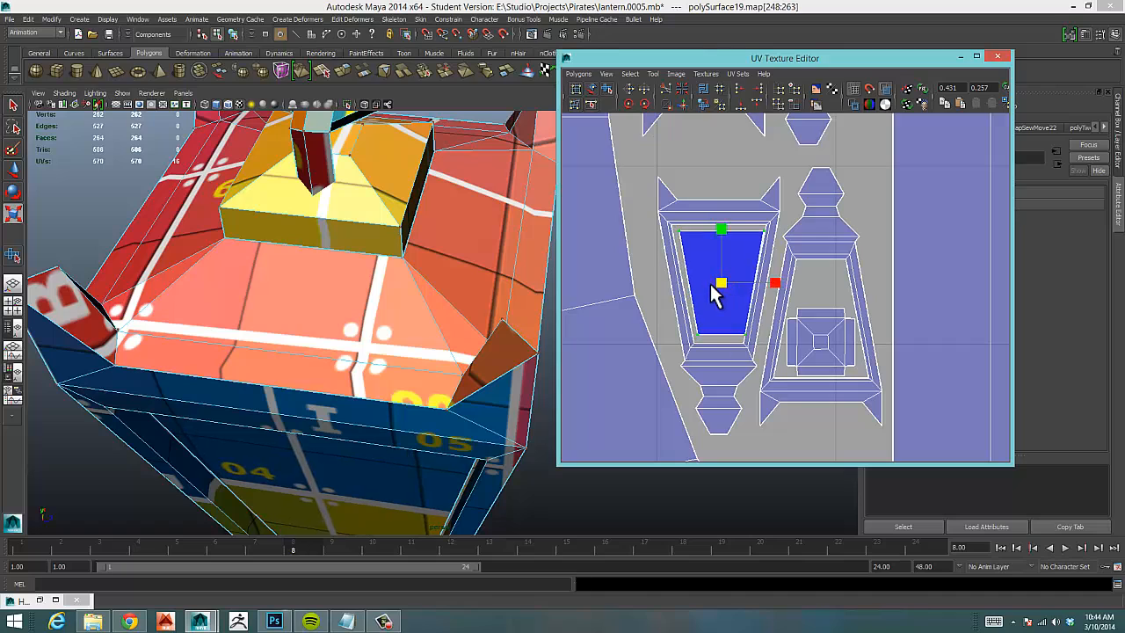
key(w)
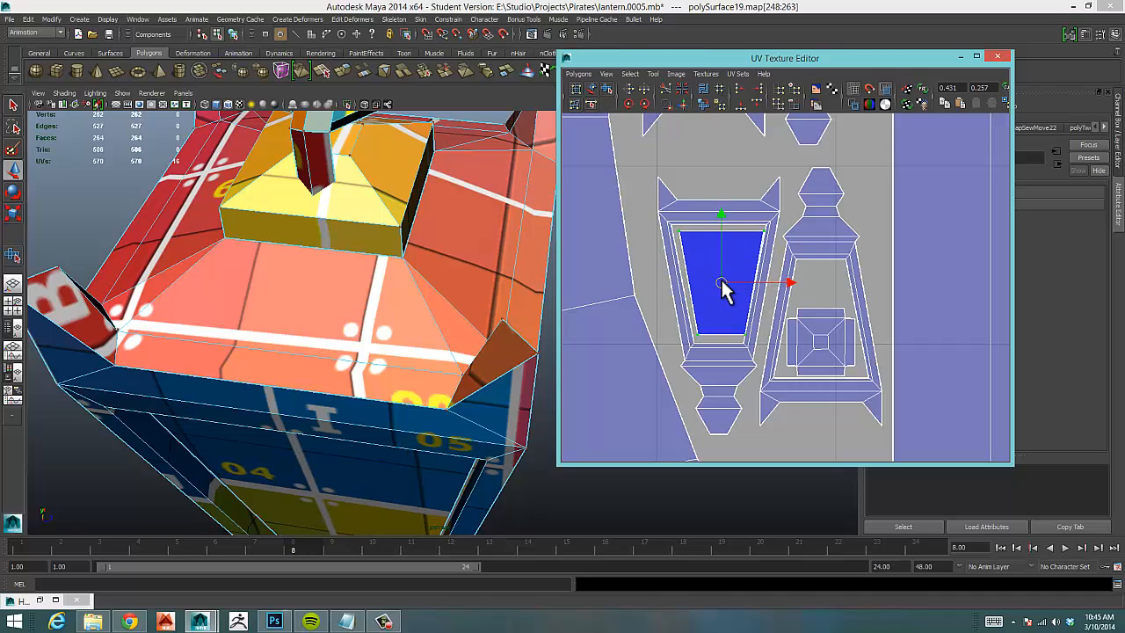
drag(719, 278, 719, 280)
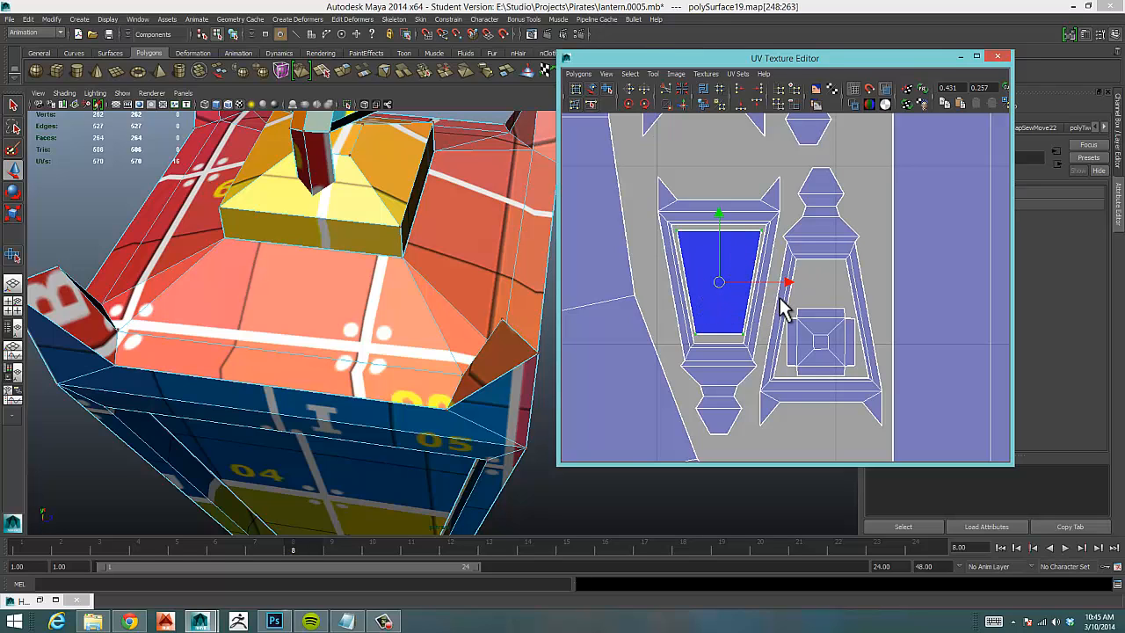
alt+right_drag(785, 306, 638, 311)
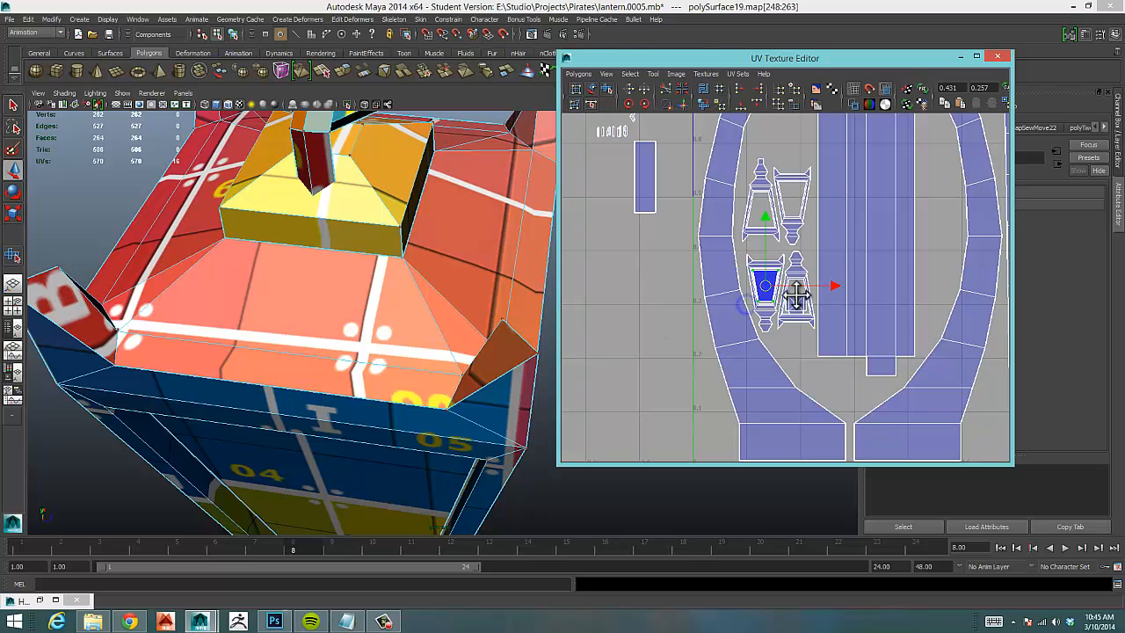
scroll(796, 298, down, 6)
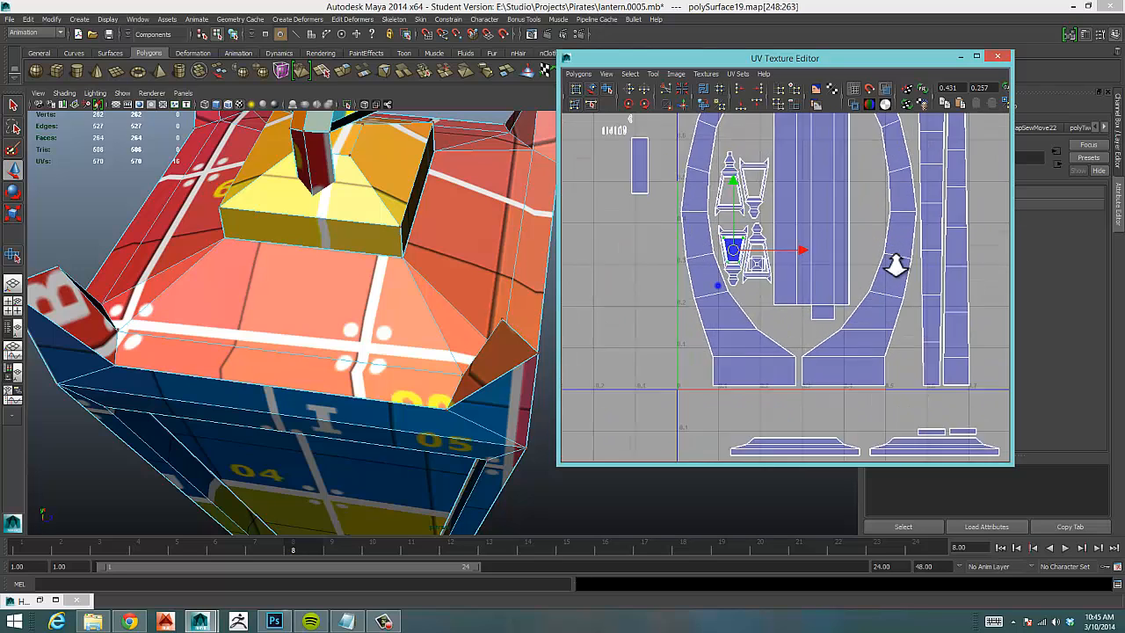
scroll(895, 265, up, 3)
Undo the glass pane's scaling and move the pane out of the frame to just below the cap-filled frame.
drag(691, 222, 737, 308)
key(ctrl+z)
key(ctrl+z)
key(ctrl+z)
key(ctrl+z)
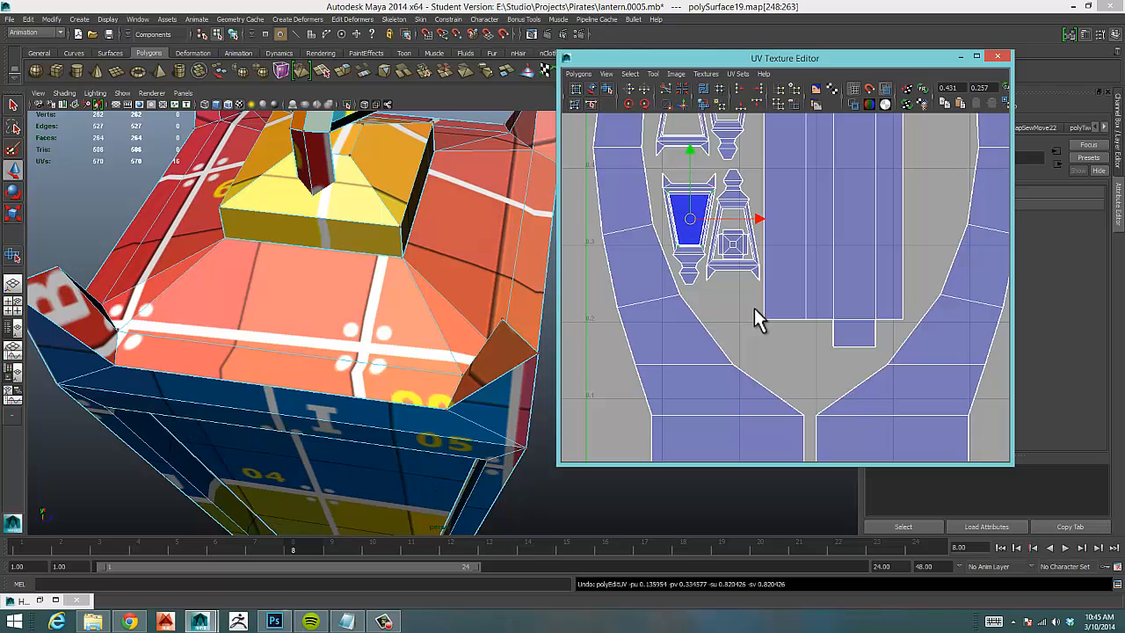
drag(719, 199, 737, 323)
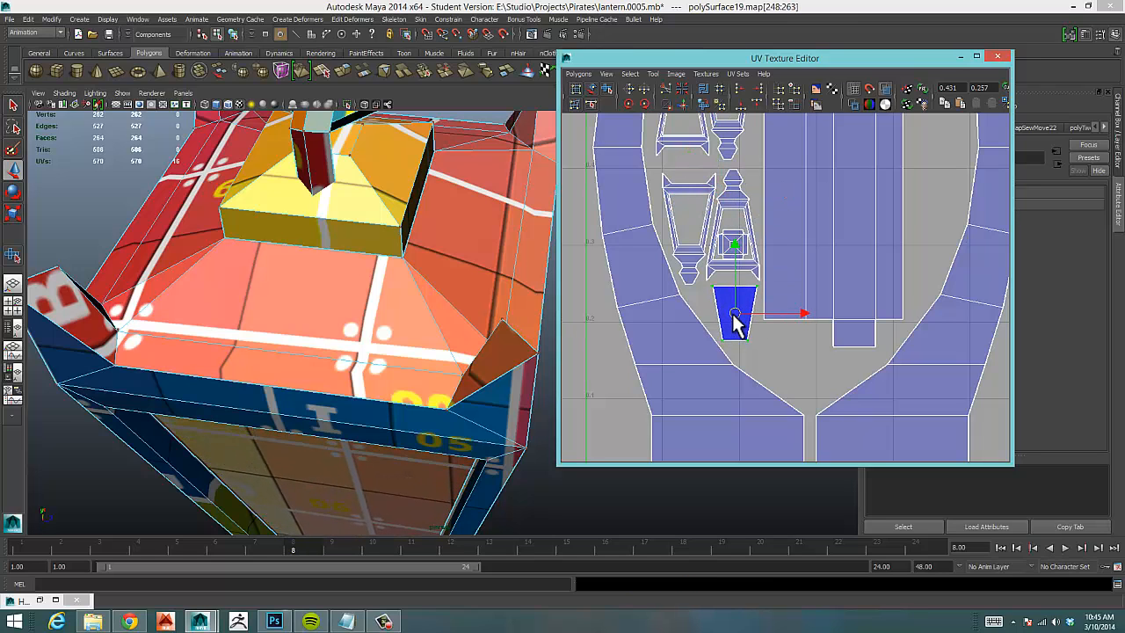
scroll(818, 329, down, 8)
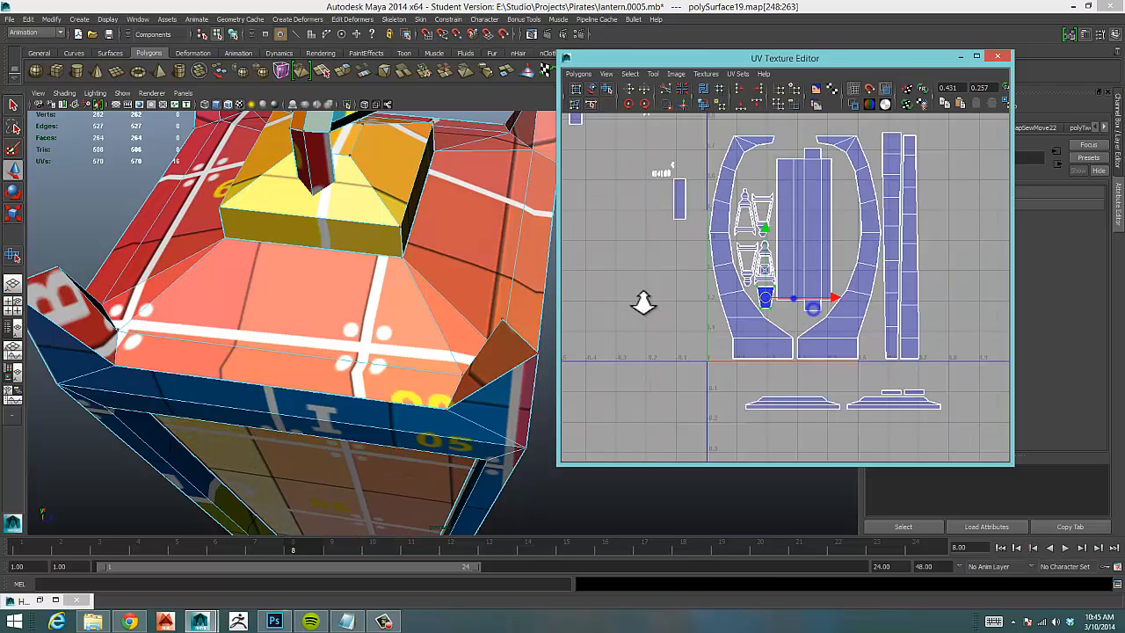
Select the square roof shell and place it inside the curved post shell, directly above the upper frame pair.
alt+middle_drag(724, 329, 779, 315)
alt+right_drag(731, 330, 779, 349)
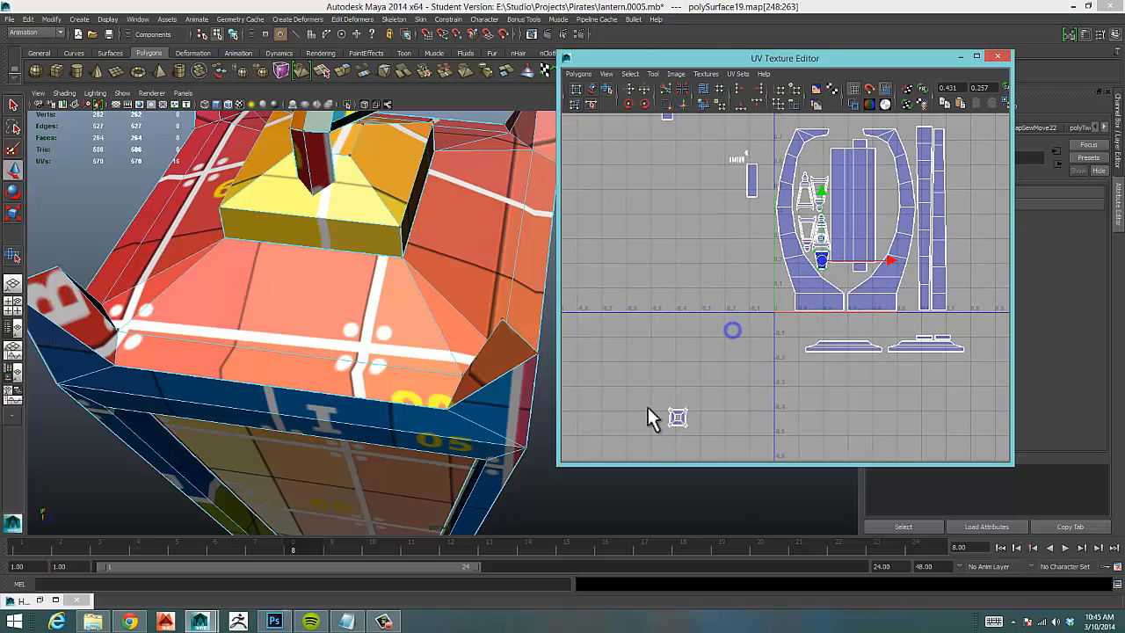
drag(644, 392, 716, 264)
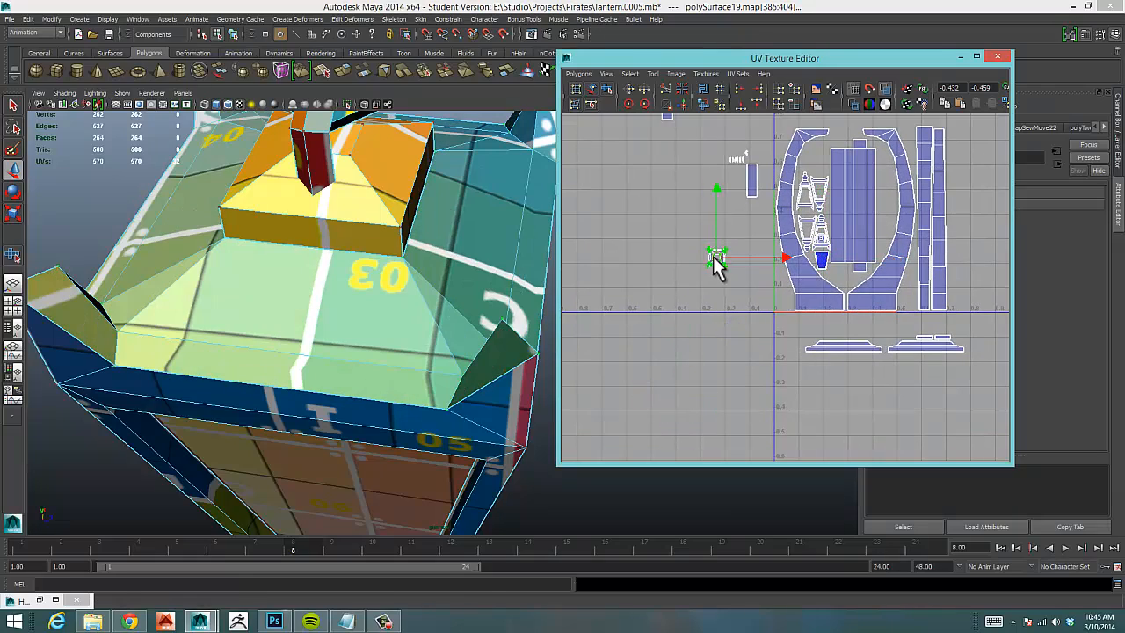
alt+right_drag(715, 264, 954, 281)
drag(620, 230, 844, 155)
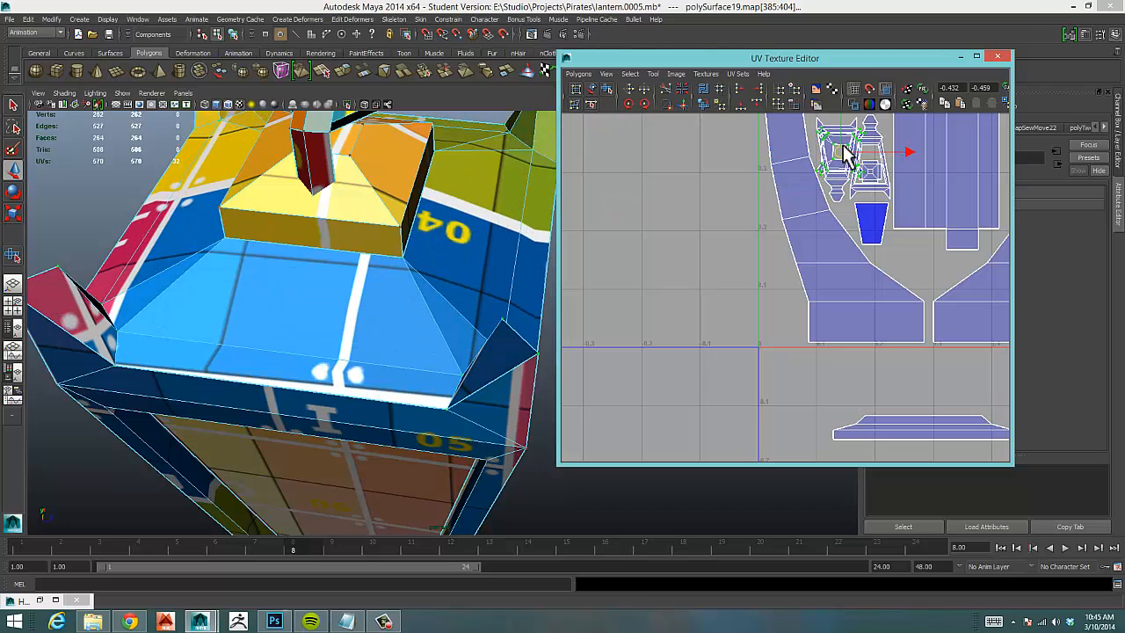
scroll(774, 409, down, 3)
scroll(775, 421, up, 1)
drag(776, 428, 772, 257)
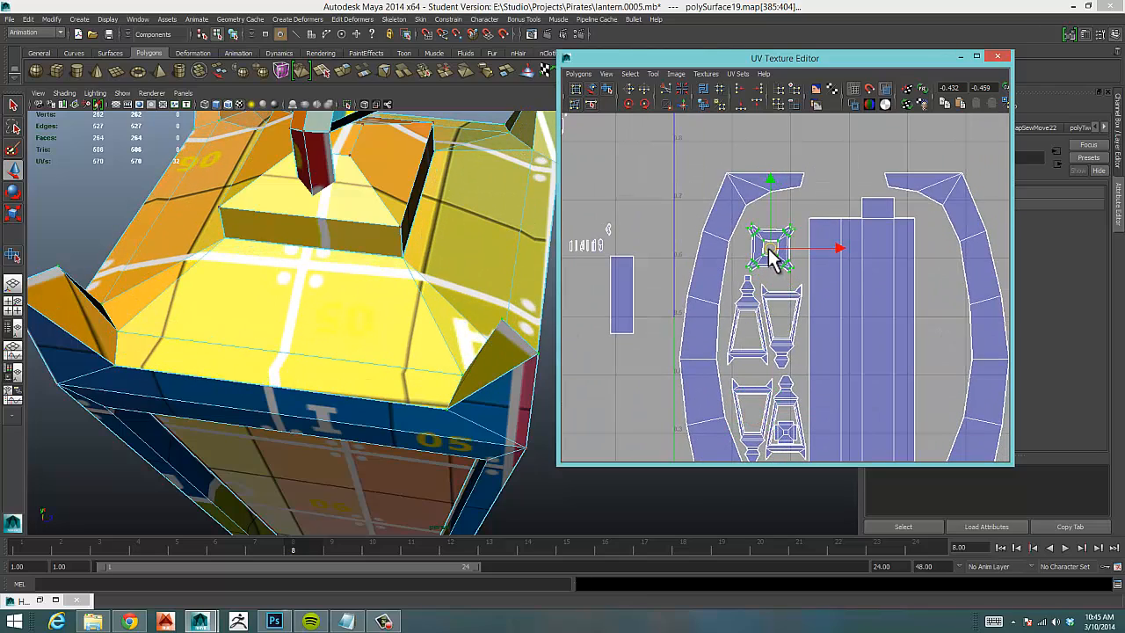
scroll(761, 316, down, 5)
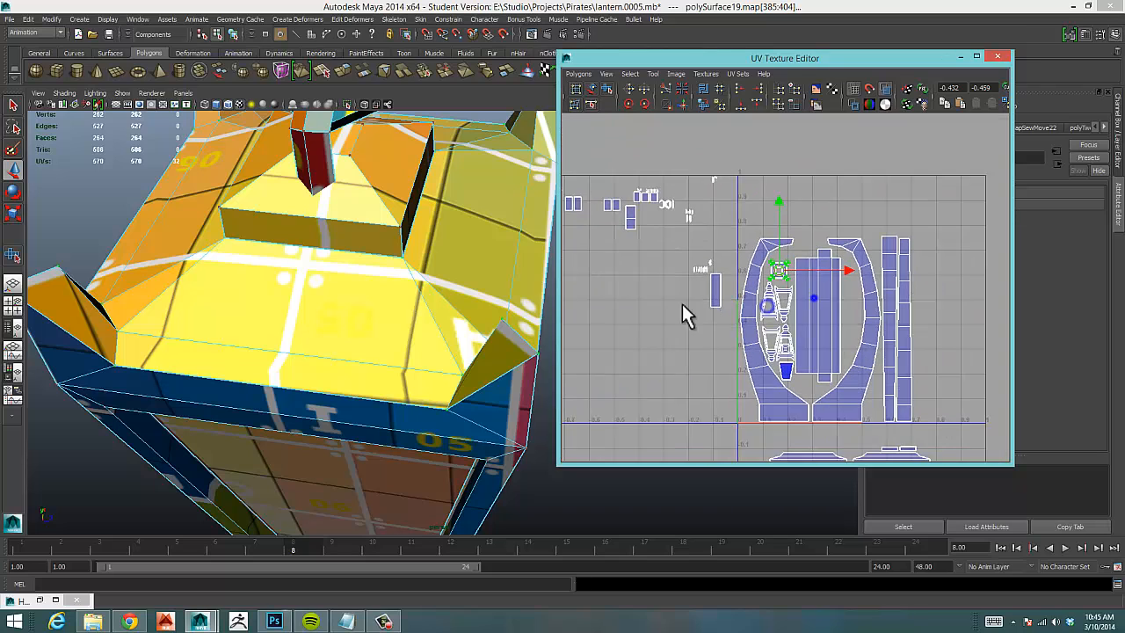
scroll(738, 294, up, 2)
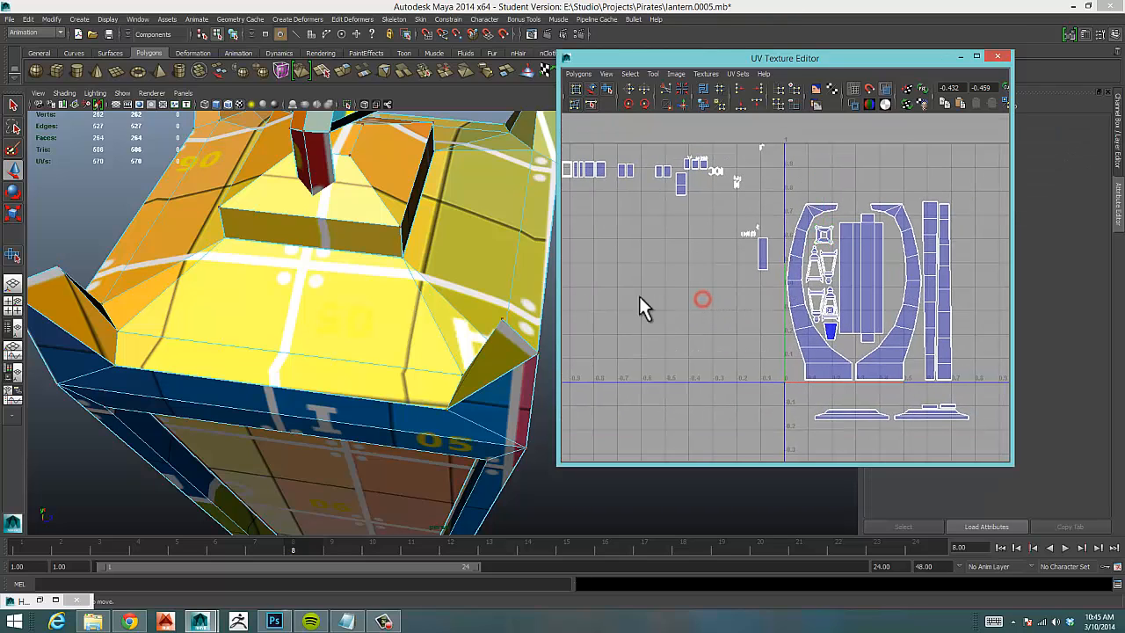
Examine the lantern and its hanging chain on the model, and move the UV Texture Editor window clear of the shelf.
scroll(443, 424, up, 5)
alt+drag(443, 424, 500, 364)
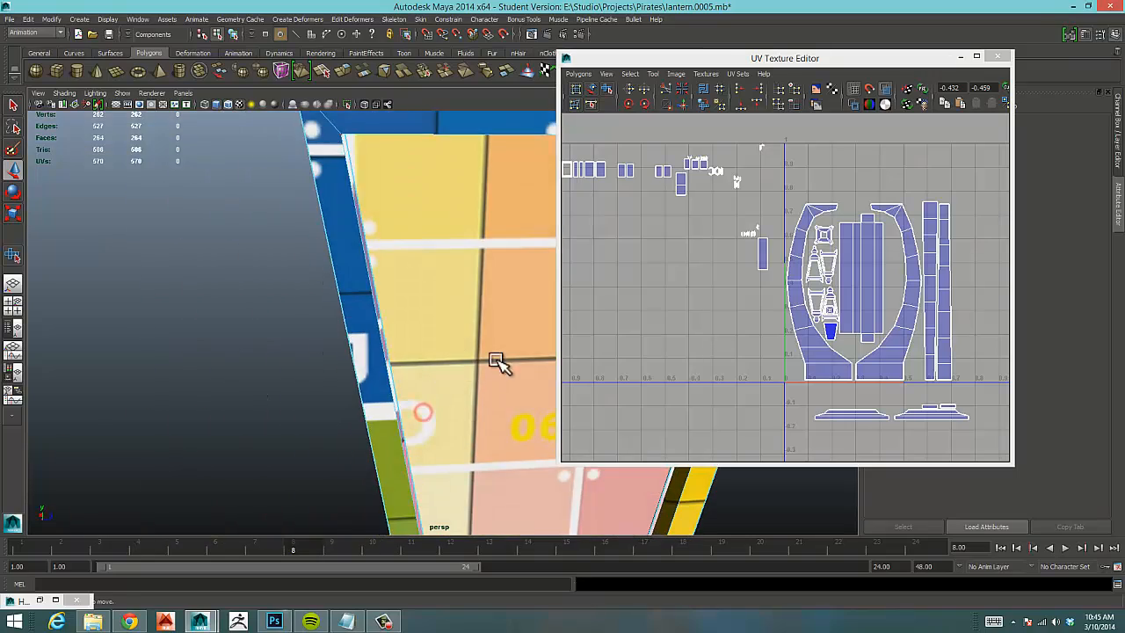
alt+right_drag(500, 364, 324, 374)
alt+middle_drag(483, 347, 405, 356)
alt+drag(432, 369, 527, 413)
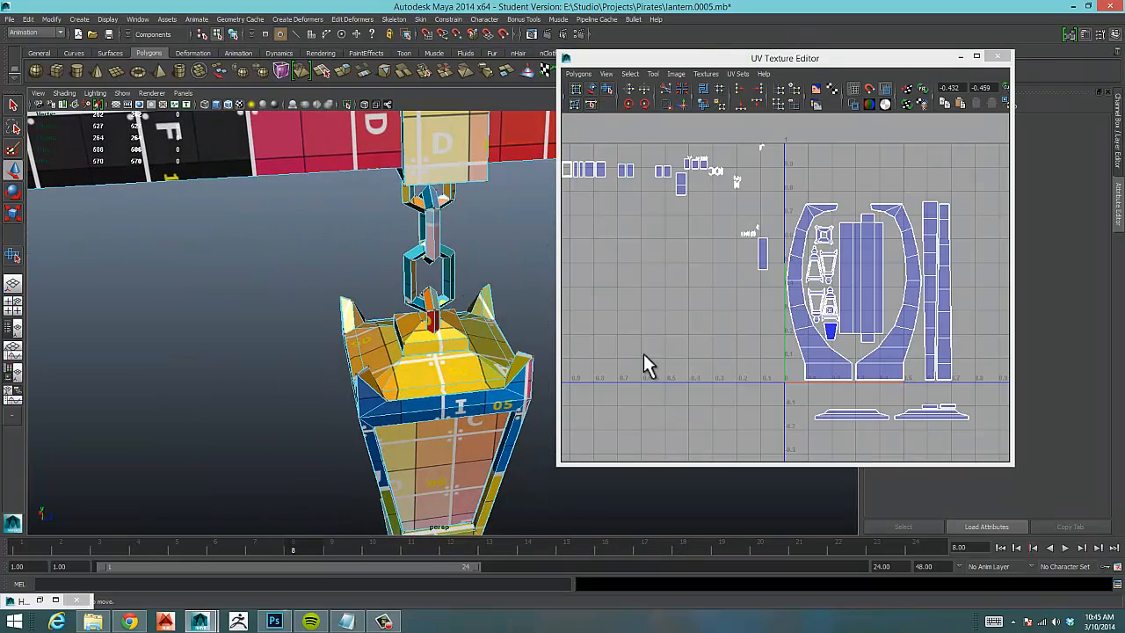
alt+drag(407, 275, 444, 307)
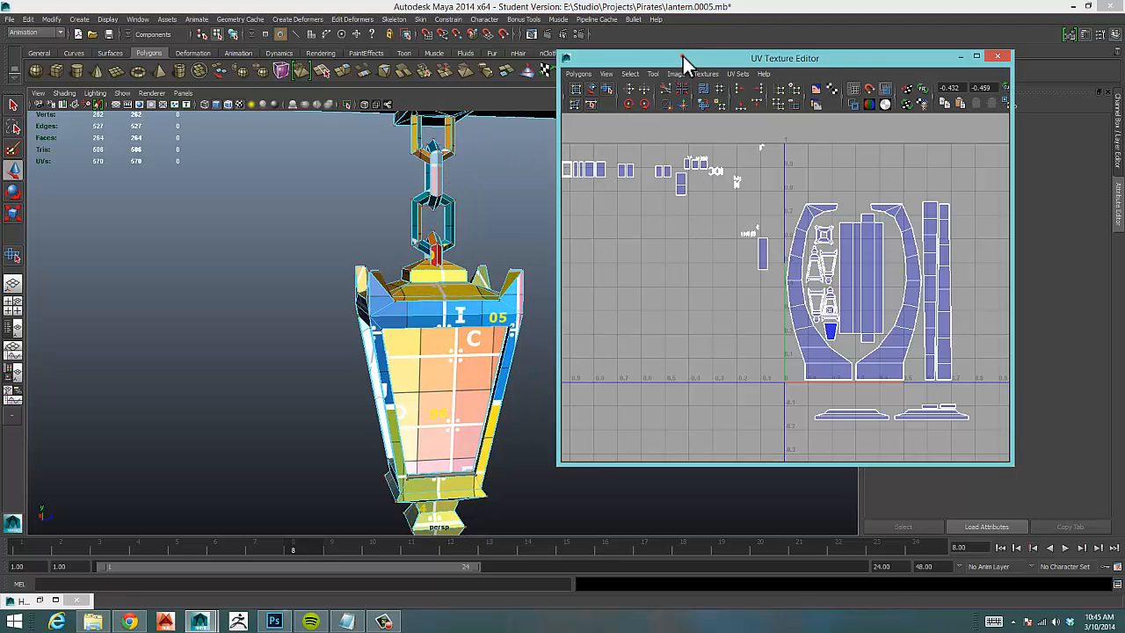
drag(683, 56, 703, 109)
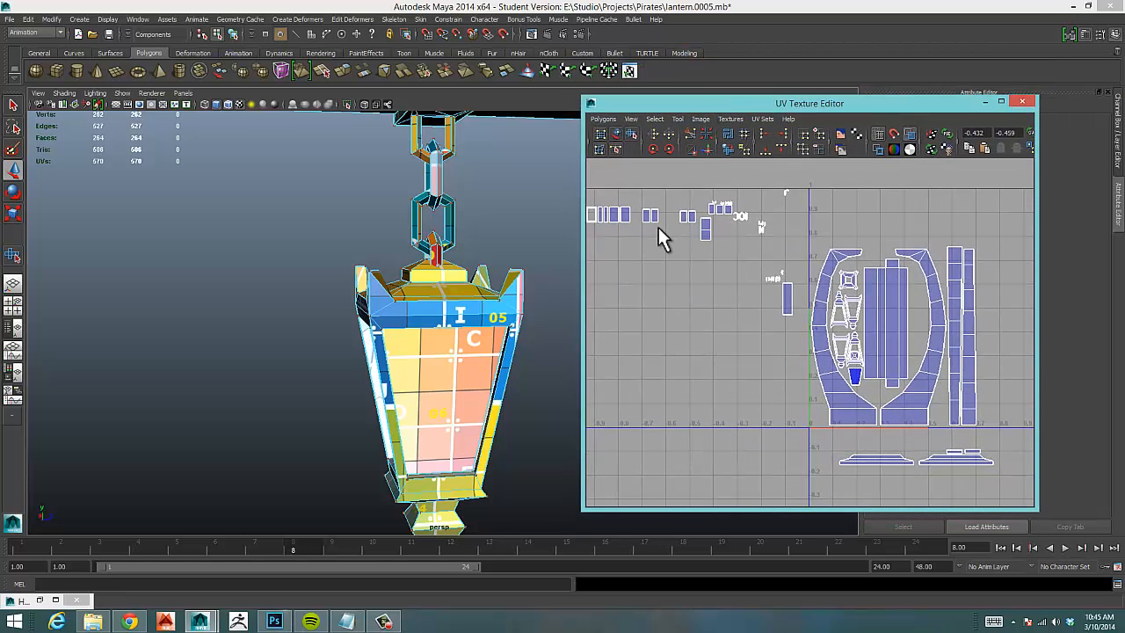
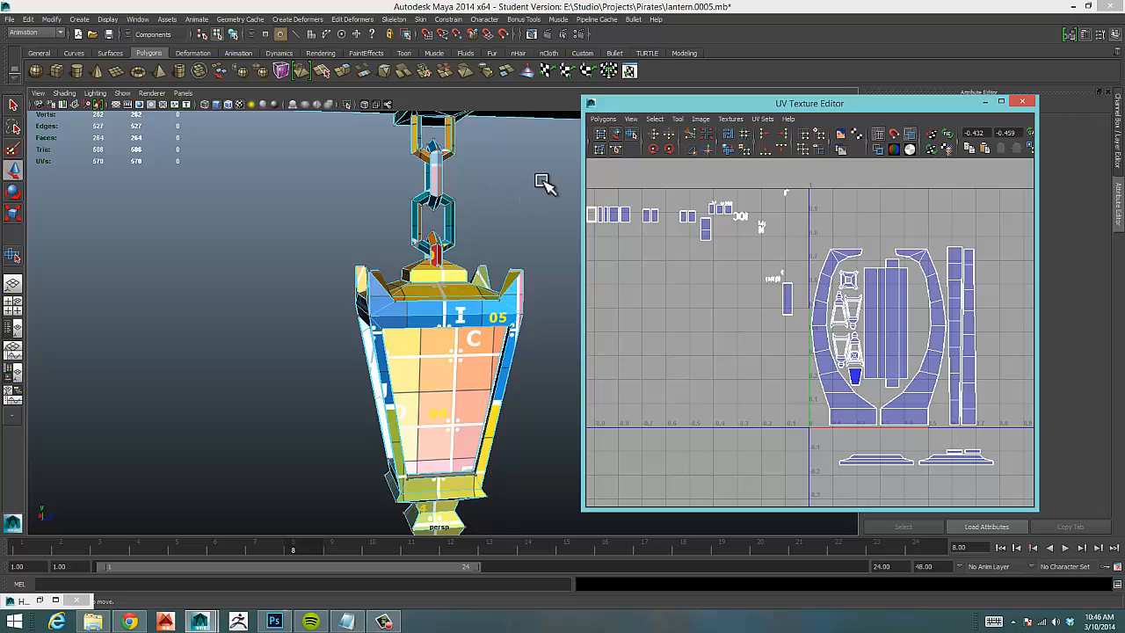
Select the faces of the topmost chain link and the exposed part of the link below it, and delete them.
alt+drag(502, 176, 356, 246)
alt+right_drag(356, 246, 422, 245)
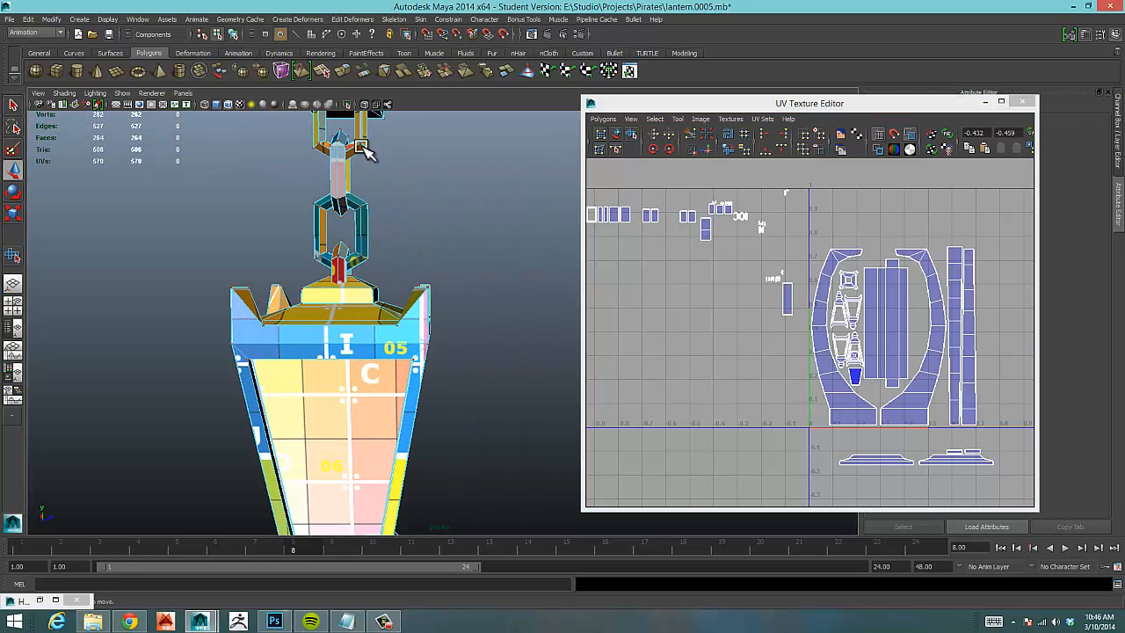
alt+middle_drag(447, 219, 492, 236)
alt+right_drag(458, 248, 508, 237)
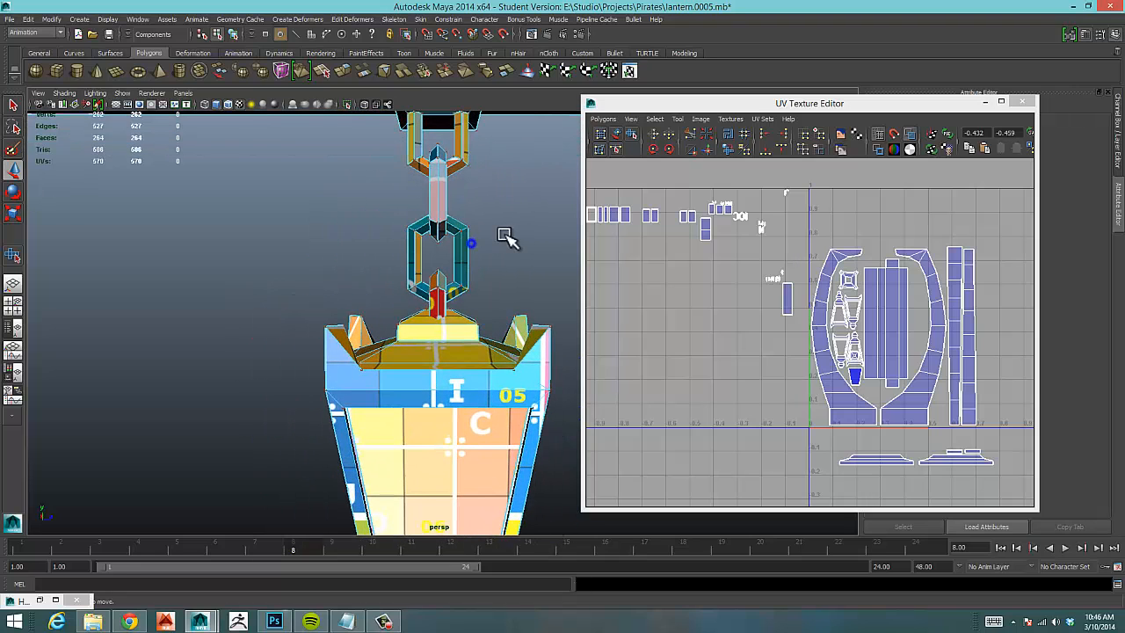
mouse_move(443, 179)
right_down()
mouse_move(456, 185)
mouse_move(439, 199)
right_up()
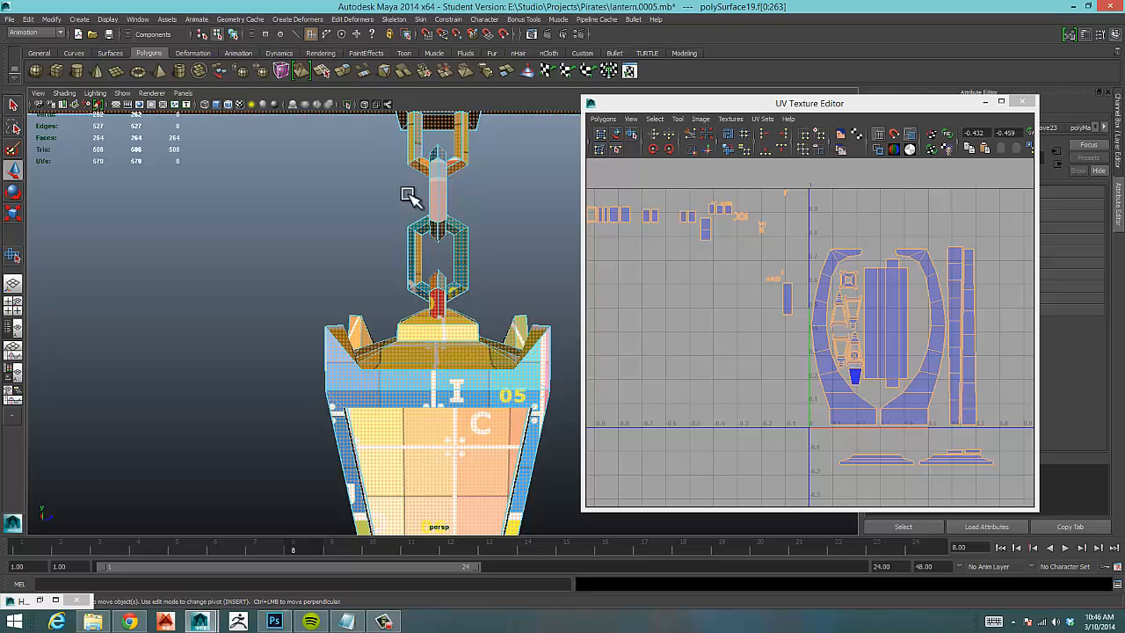
click(489, 151)
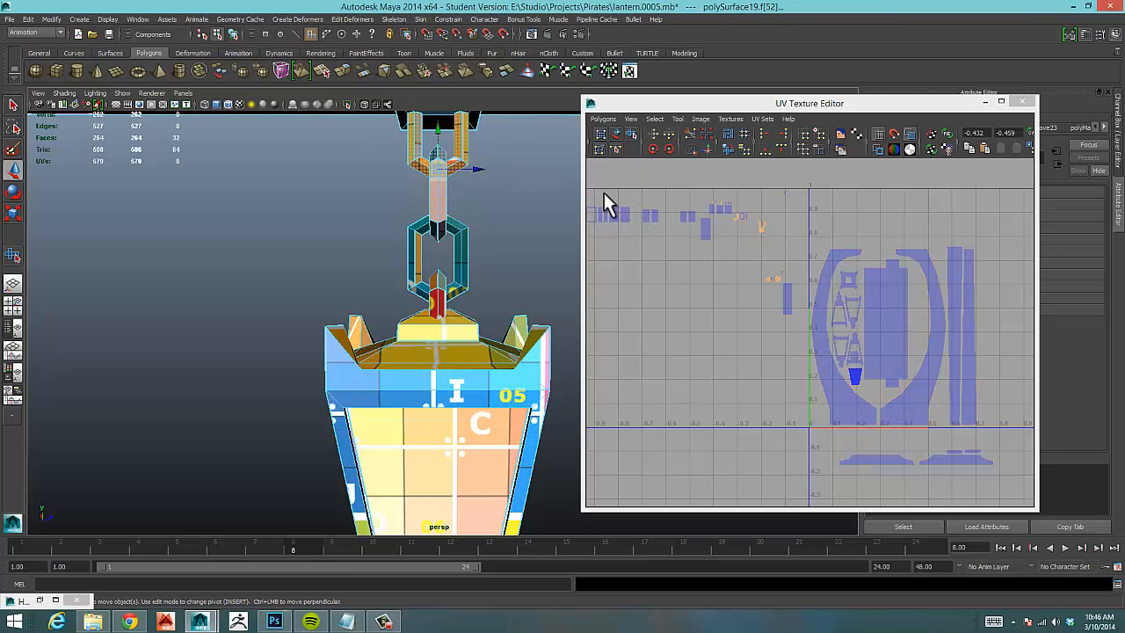
key(Delete)
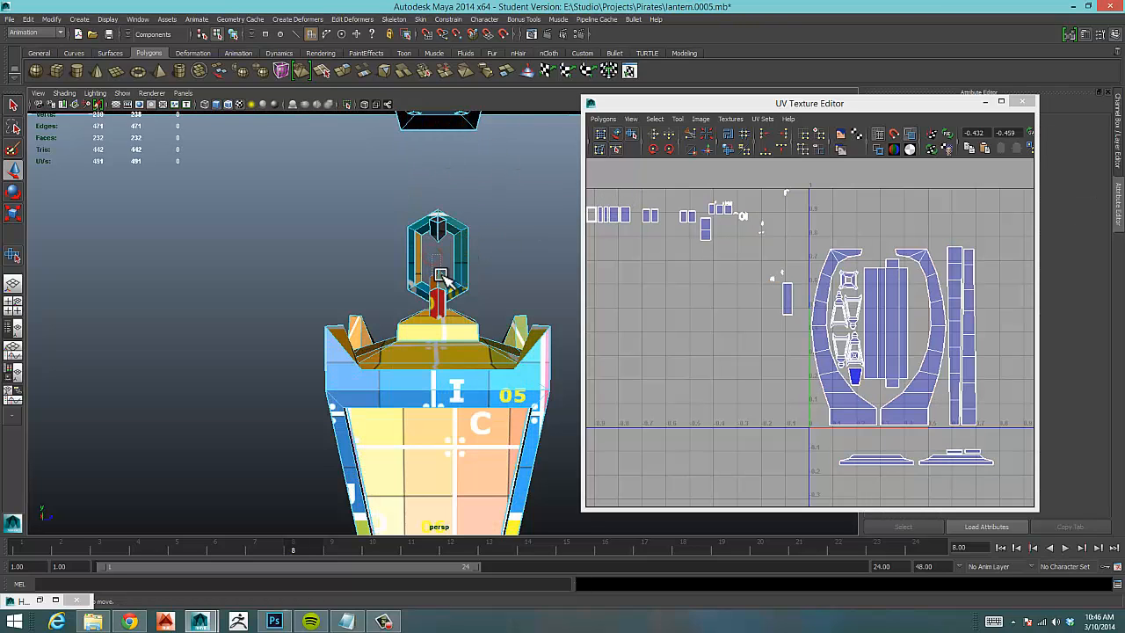
Delete the leftover faces of the partly removed link from inside the front-facing hexagonal chain link.
click(442, 275)
key(Delete)
drag(442, 237, 443, 233)
key(Delete)
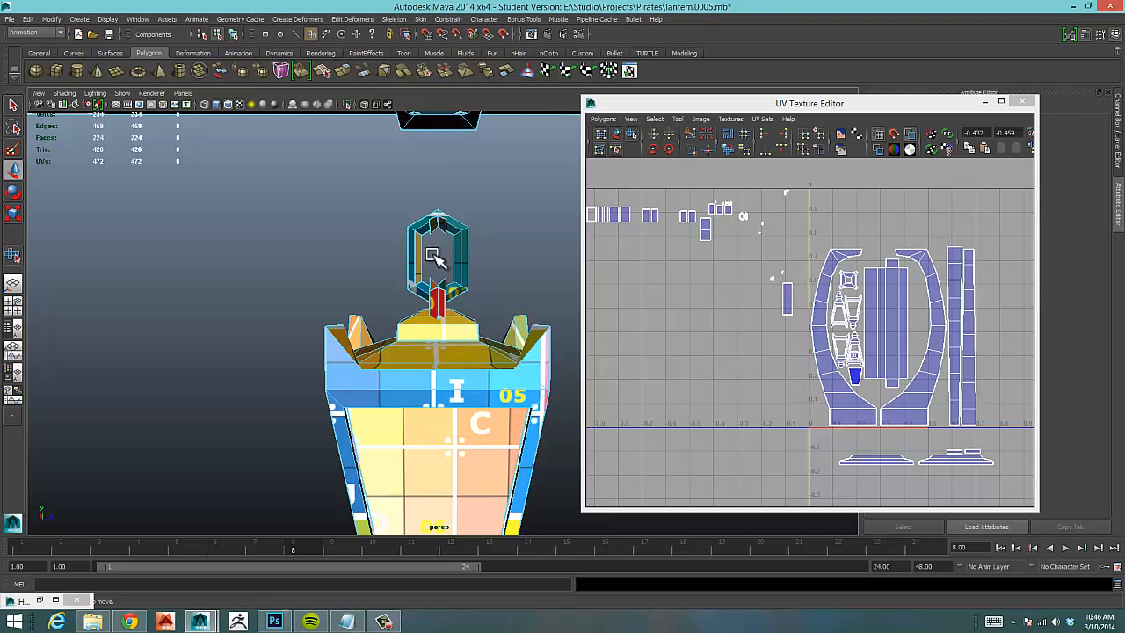
click(432, 223)
key(Delete)
click(441, 228)
key(Delete)
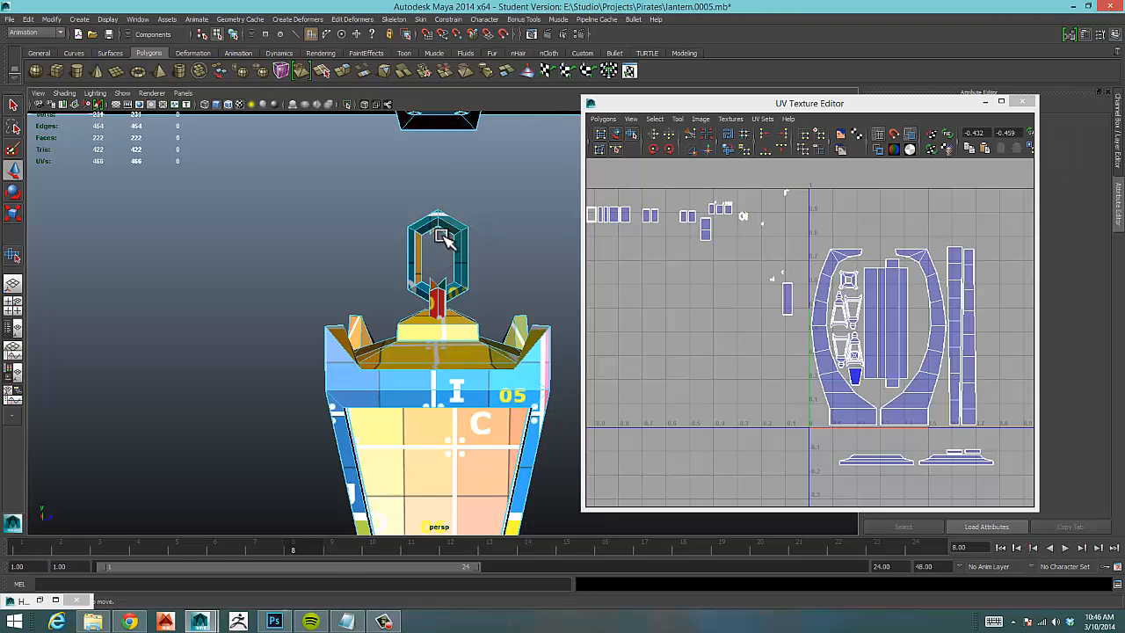
click(442, 230)
key(Delete)
double_click(431, 232)
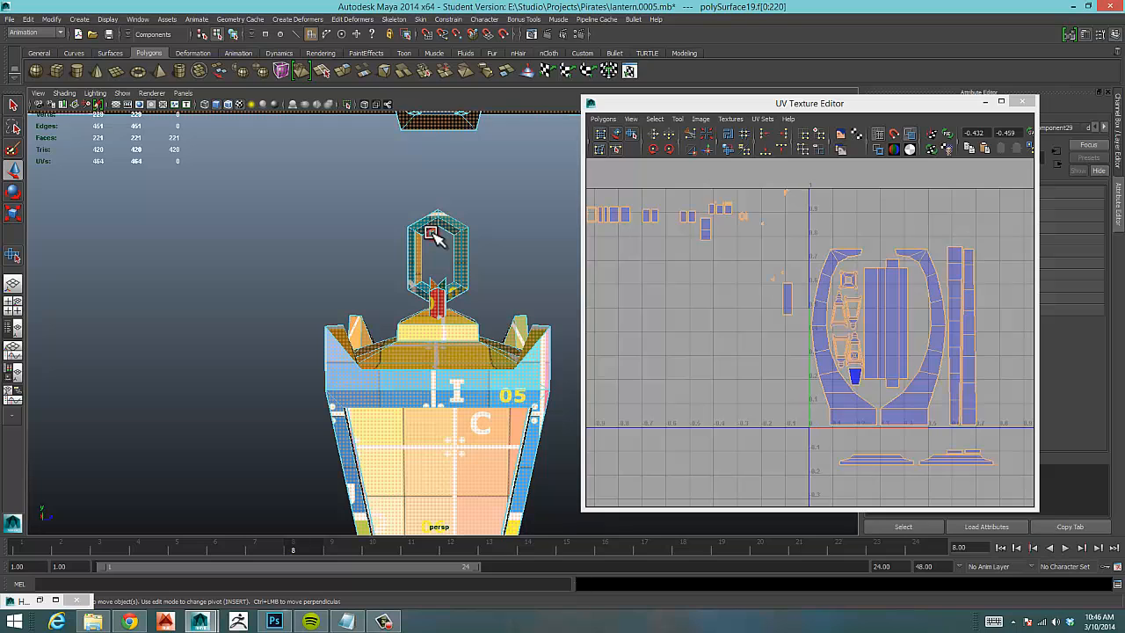
click(431, 237)
key(Delete)
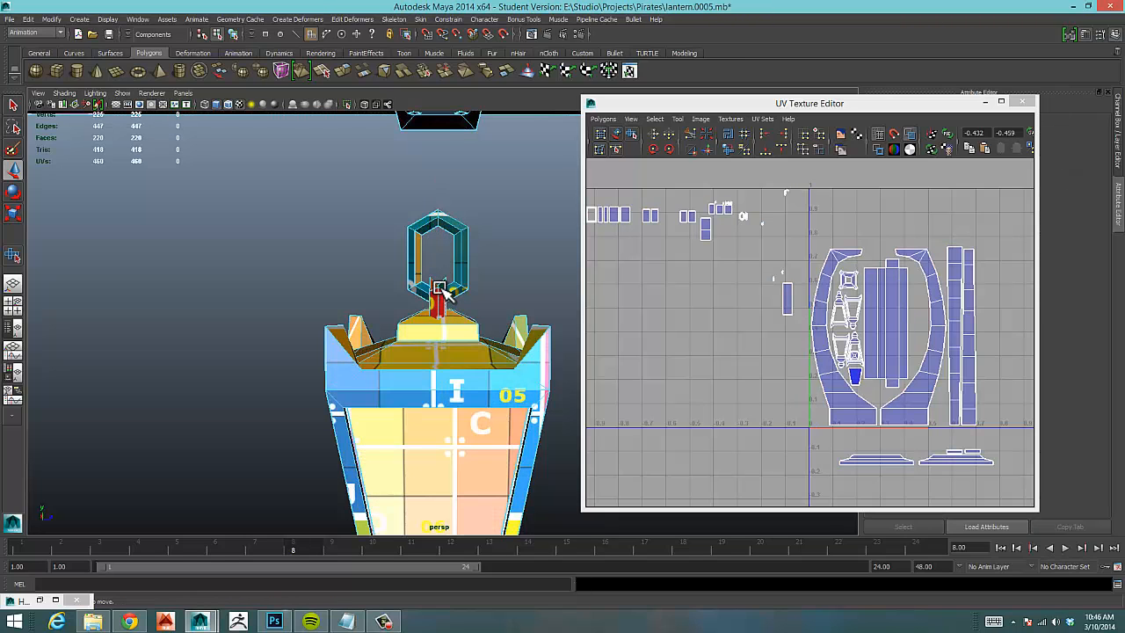
Grow the face selection over the small link between the hexagonal link and the lantern roof, and delete it.
click(443, 287)
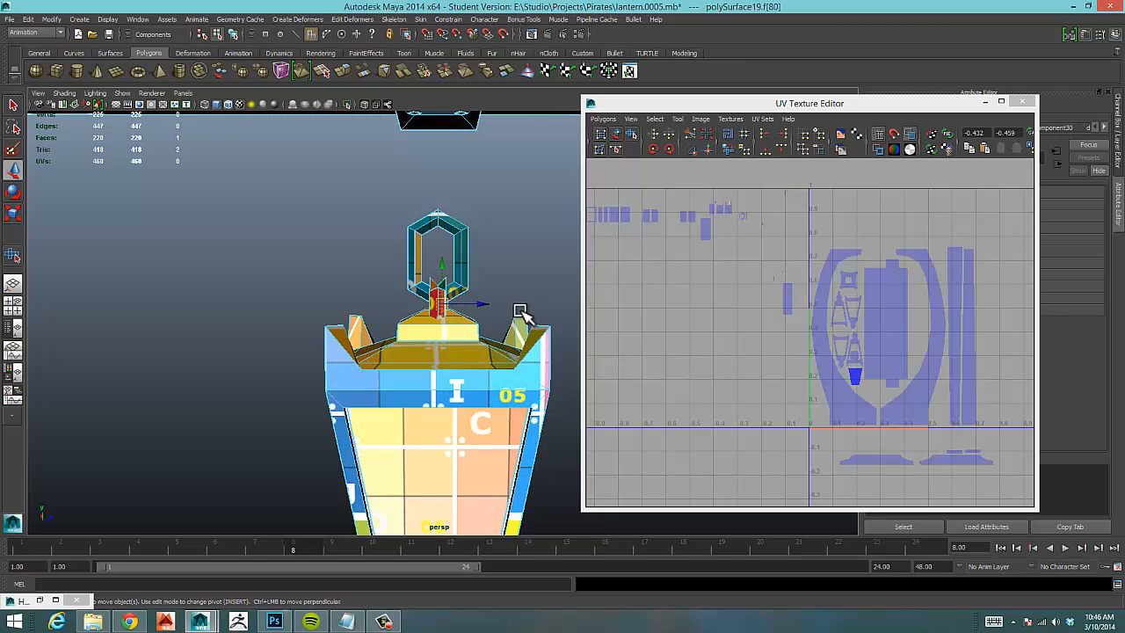
key(shift+period)
key(Delete)
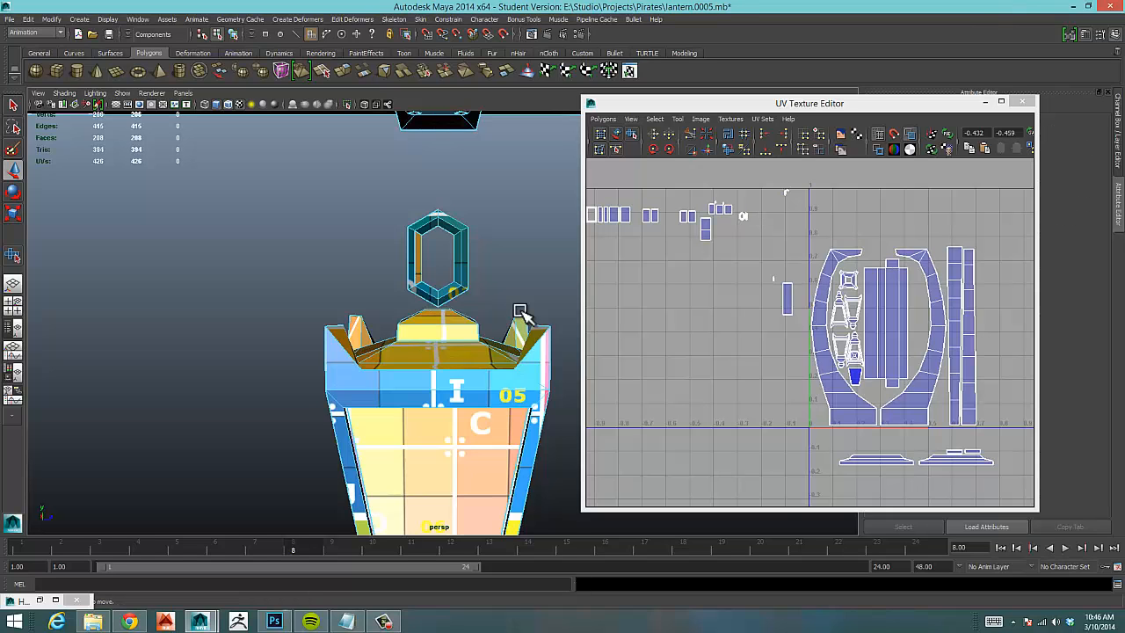
Select a face of the one remaining hexagonal chain link and grow the selection to cover the whole link.
alt+right_drag(520, 312, 569, 308)
alt+right_drag(491, 272, 430, 269)
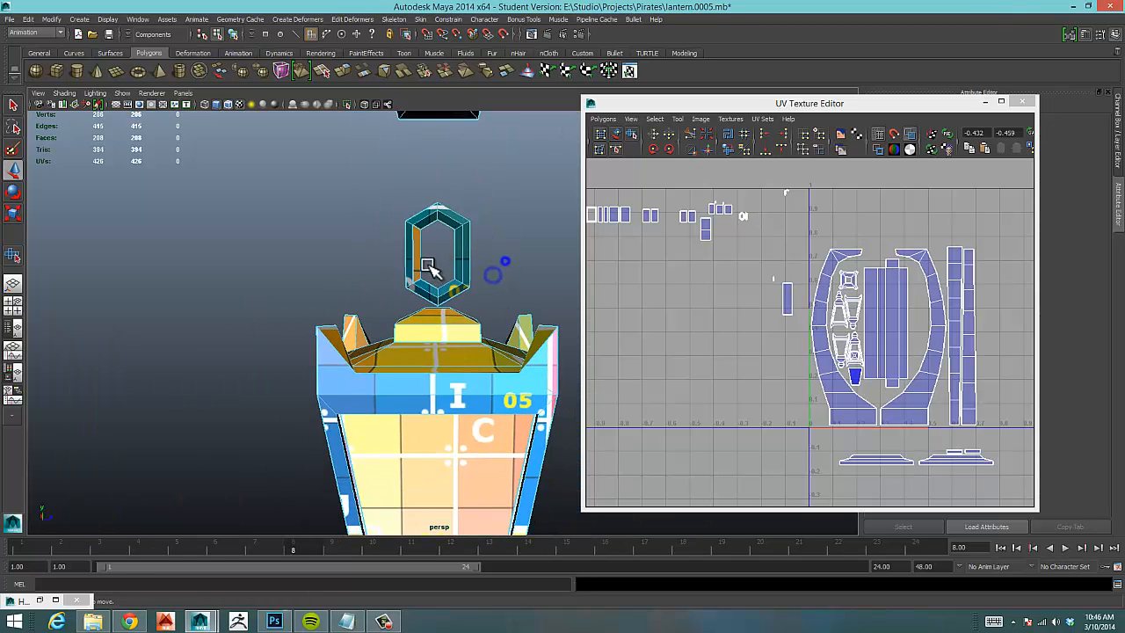
alt+middle_drag(433, 250, 413, 337)
mouse_move(413, 338)
alt+mouse_down()
mouse_move(449, 302)
mouse_move(251, 339)
mouse_move(255, 325)
mouse_move(427, 322)
alt+mouse_up()
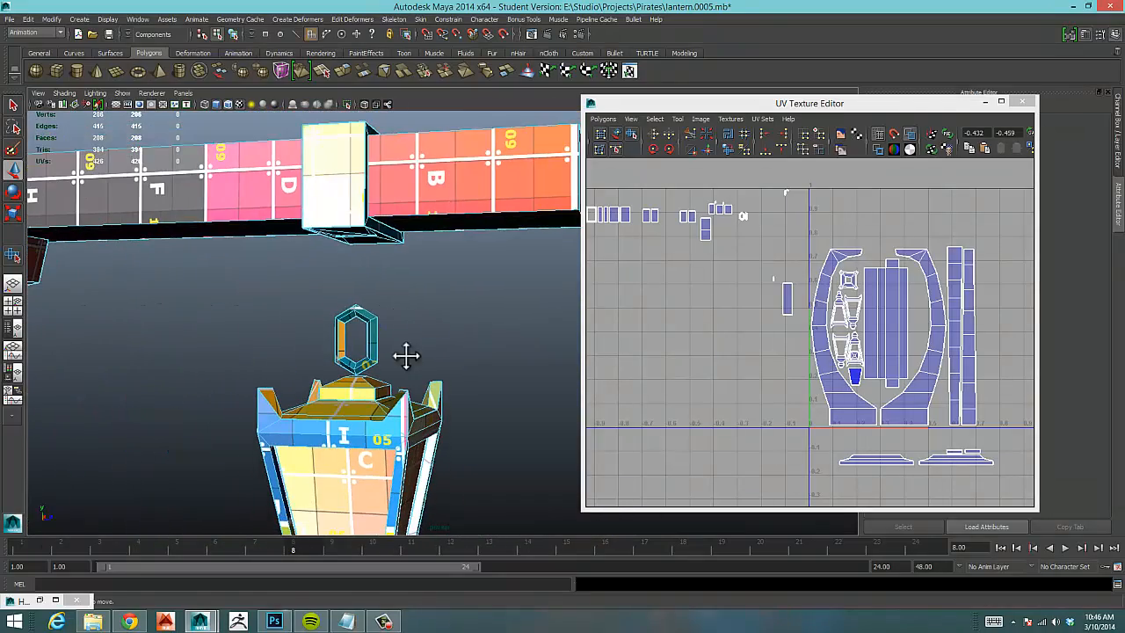
alt+middle_drag(402, 354, 402, 274)
alt+right_drag(401, 274, 488, 295)
alt+drag(369, 286, 385, 292)
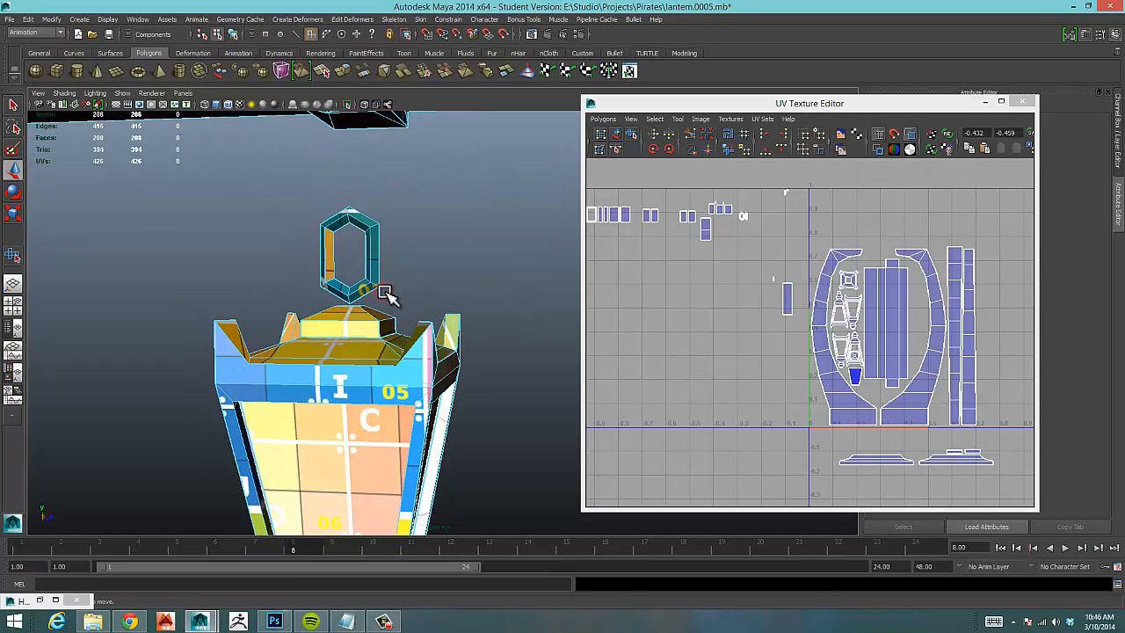
click(376, 253)
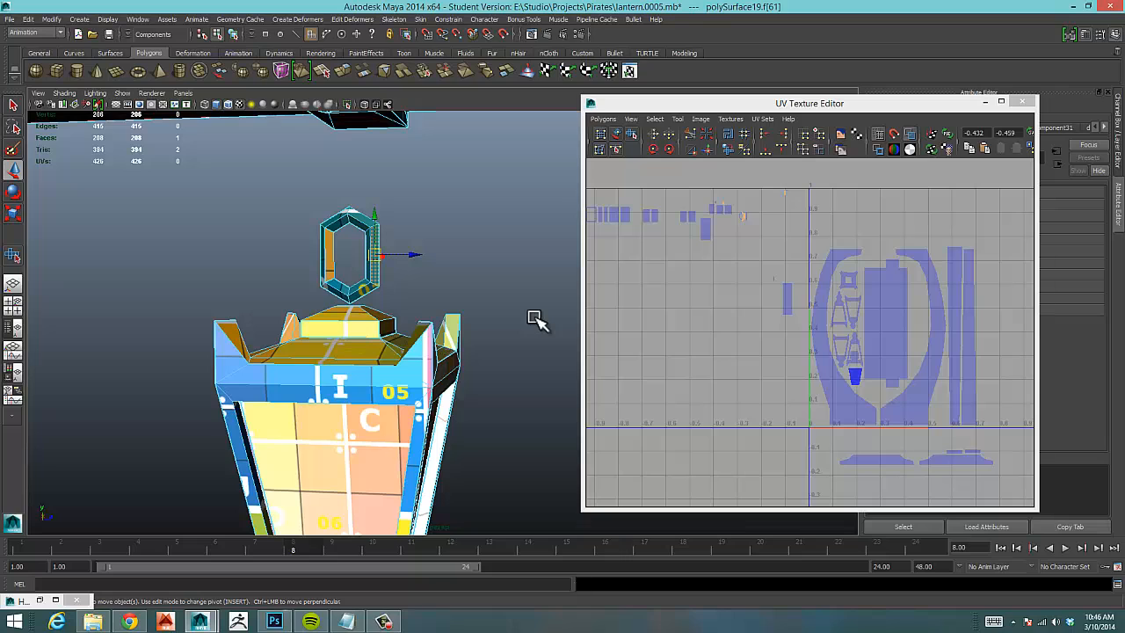
key(shift+period)
key(shift+period)
key(shift+period)
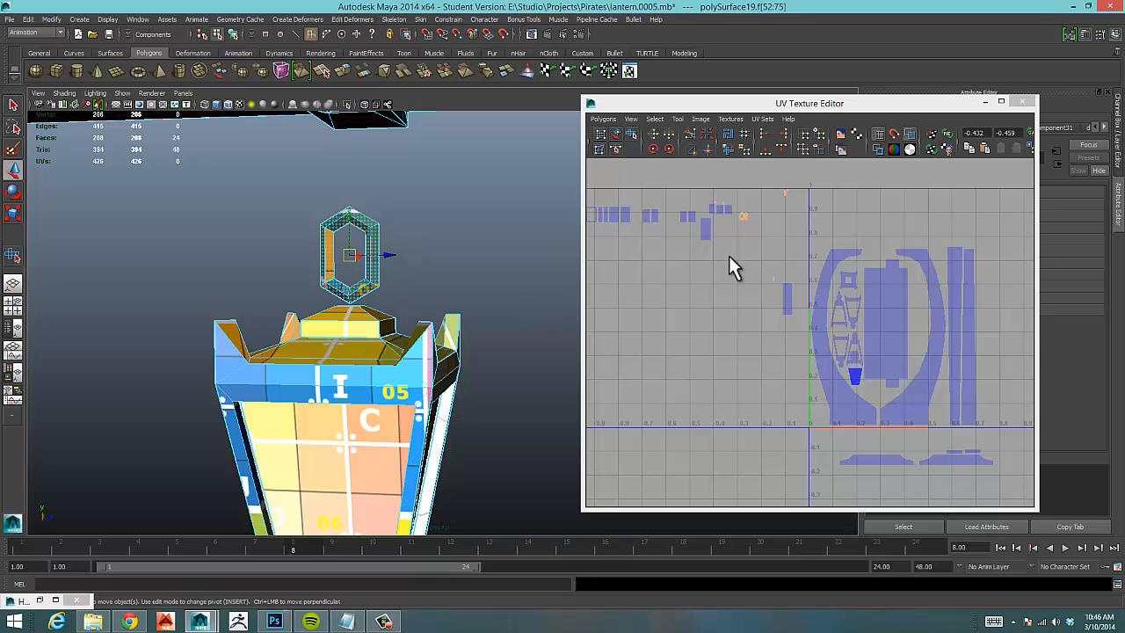
Convert the link's face selection to UVs and move its shells together into the empty UV space outside the 0-1 square.
ctrl+right_click(746, 217)
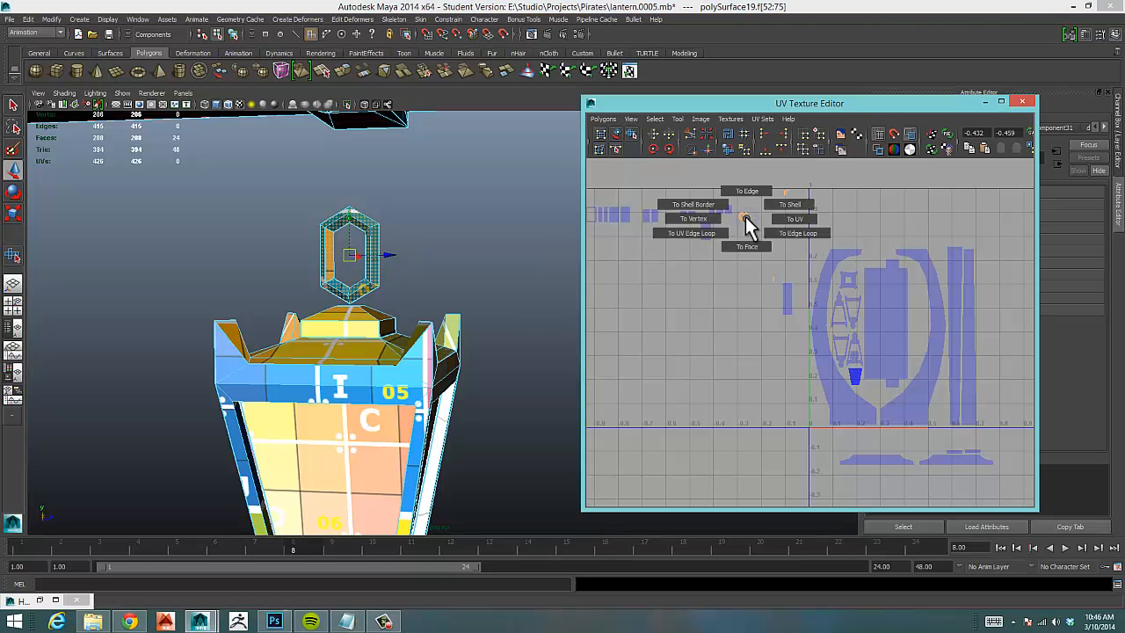
ctrl+right_drag(755, 218, 793, 224)
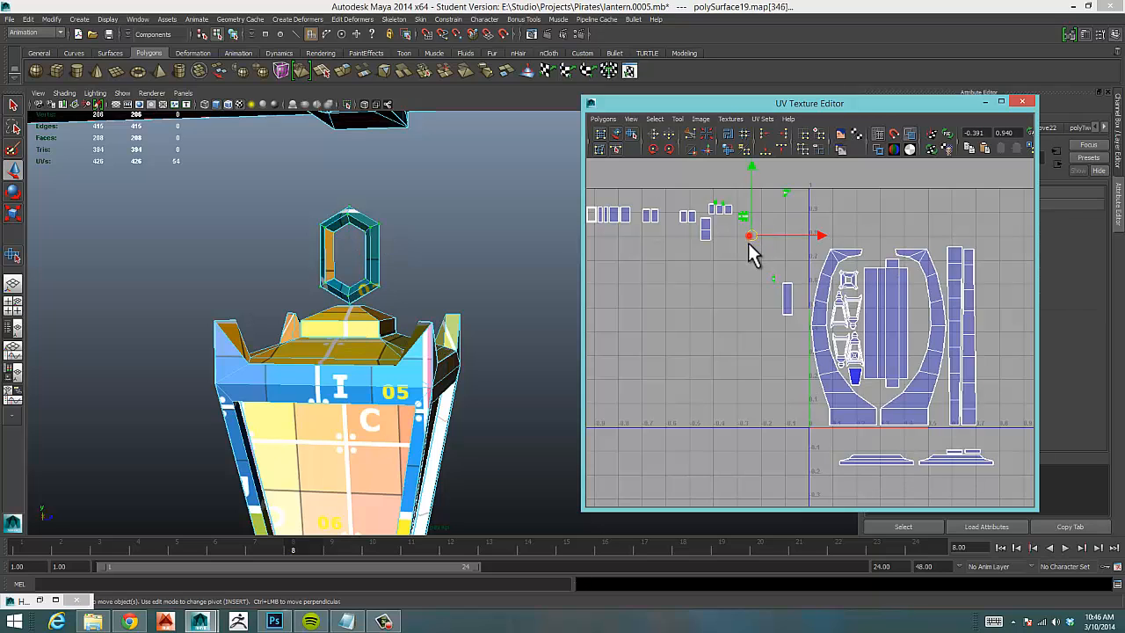
drag(748, 242, 659, 349)
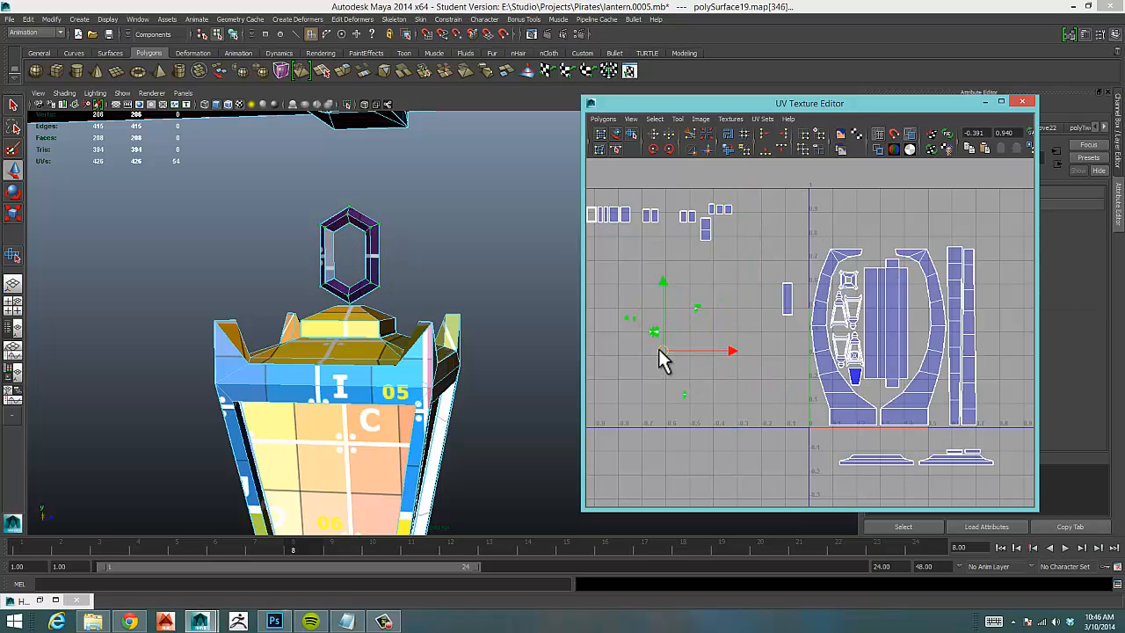
Gather the link's scattered UV shells, placing the two small pieces, the bracket-shaped shell and the thin strip around the hexagonal ring shell.
scroll(668, 356, up, 6)
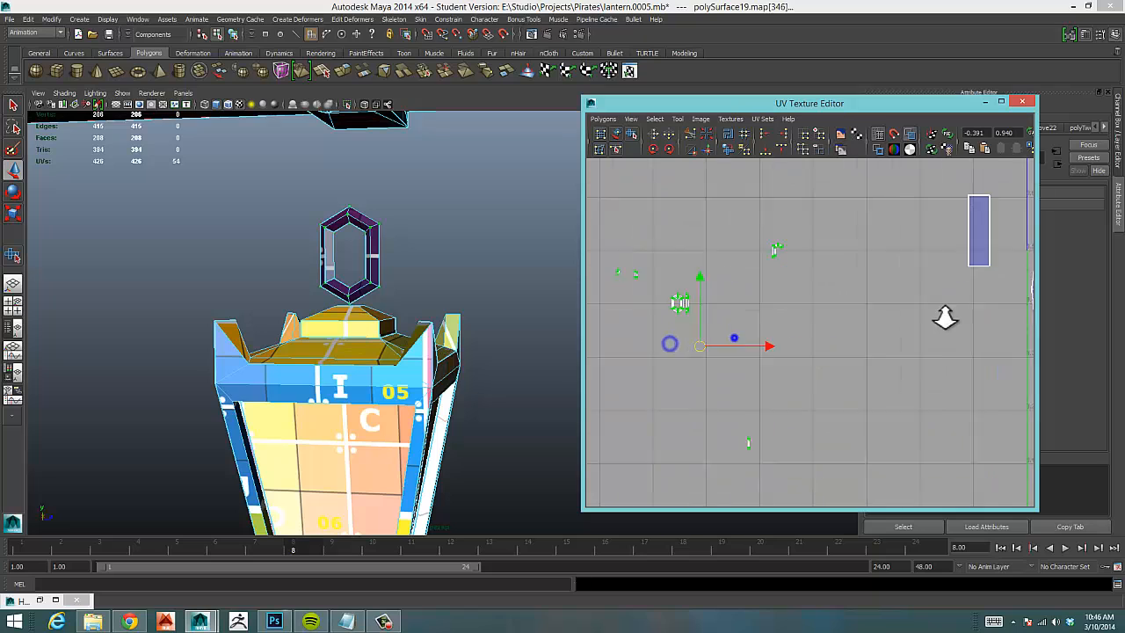
alt+middle_drag(766, 330, 782, 308)
drag(697, 265, 722, 269)
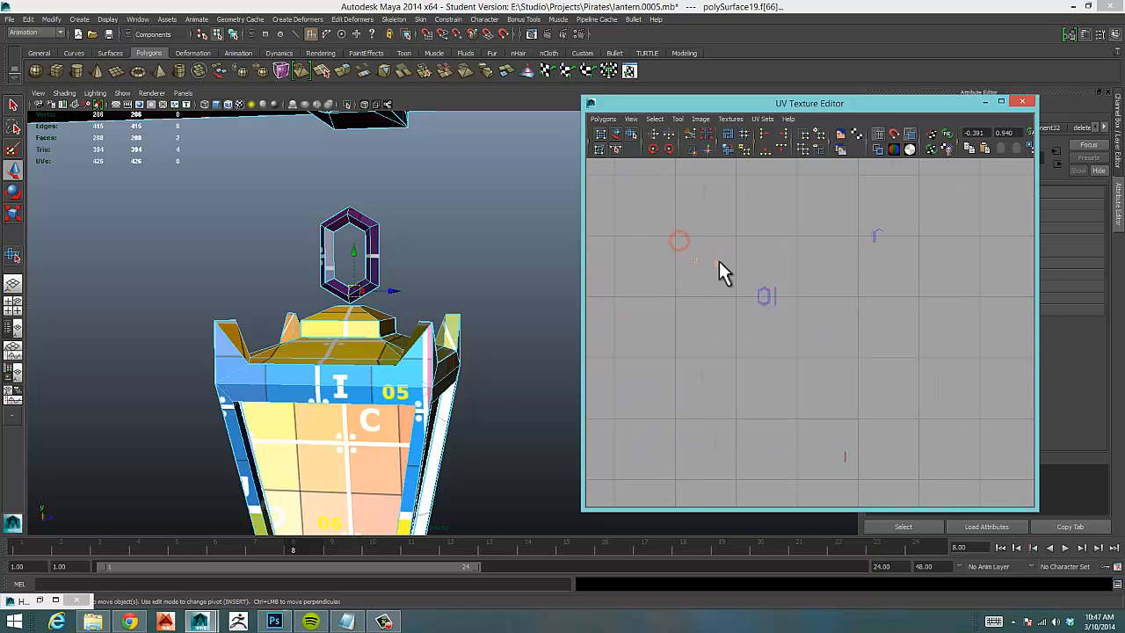
right_drag(722, 265, 740, 258)
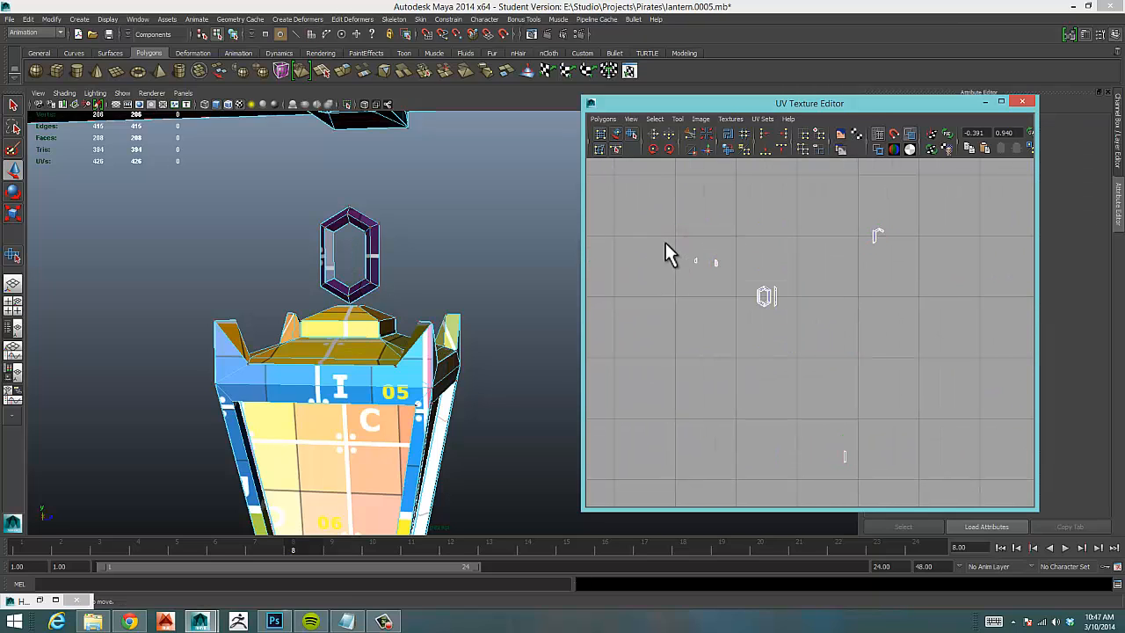
drag(665, 243, 778, 315)
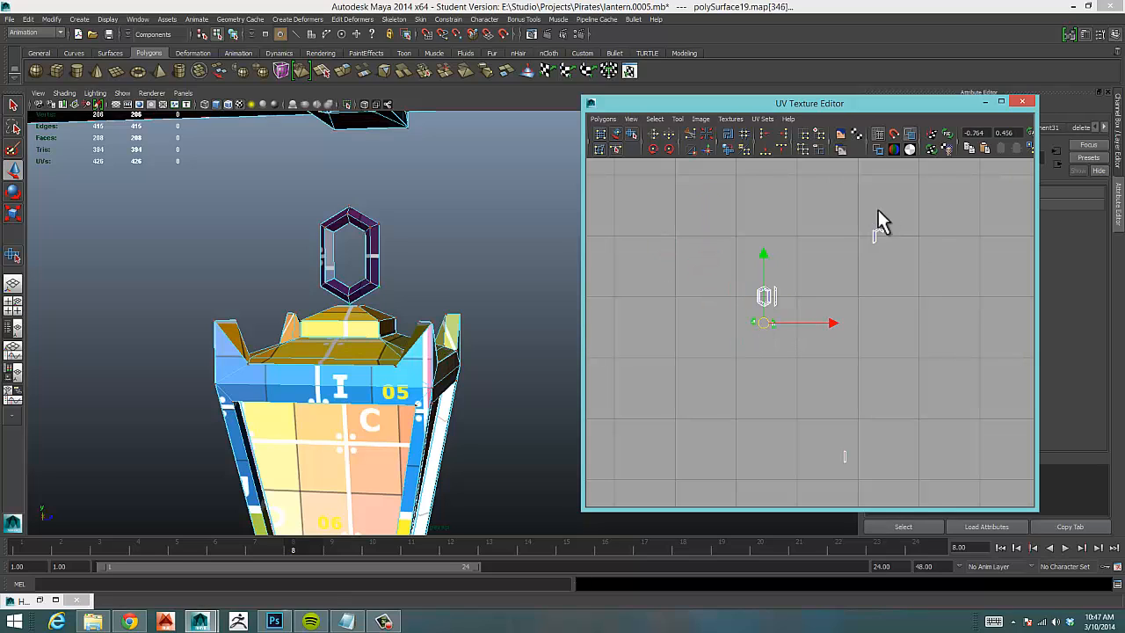
drag(855, 209, 741, 290)
click(876, 234)
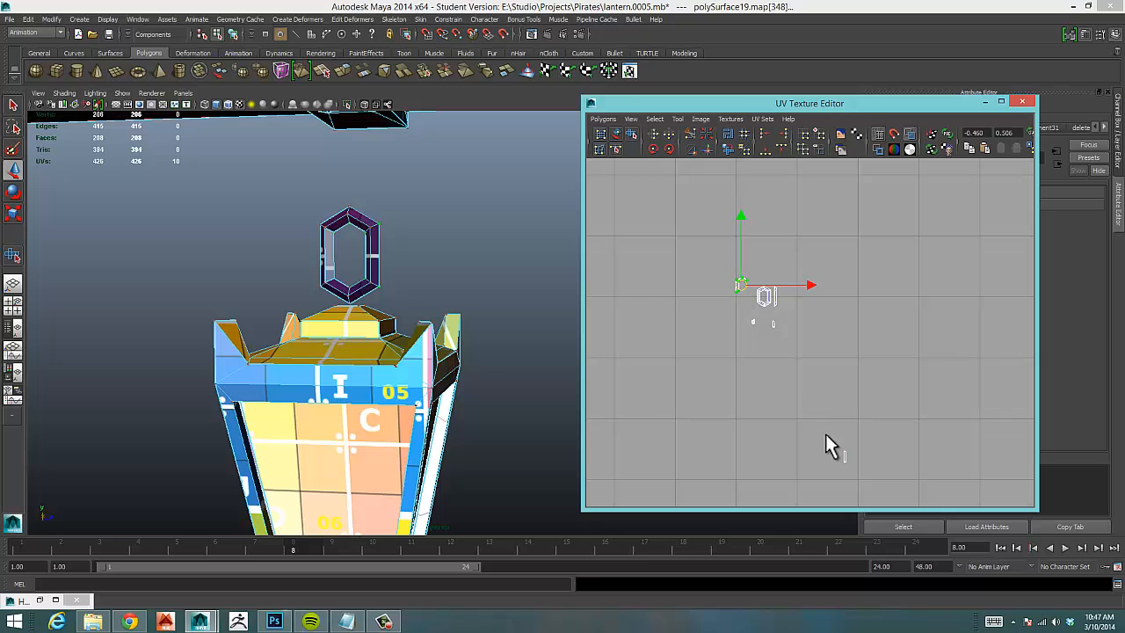
drag(826, 434, 744, 310)
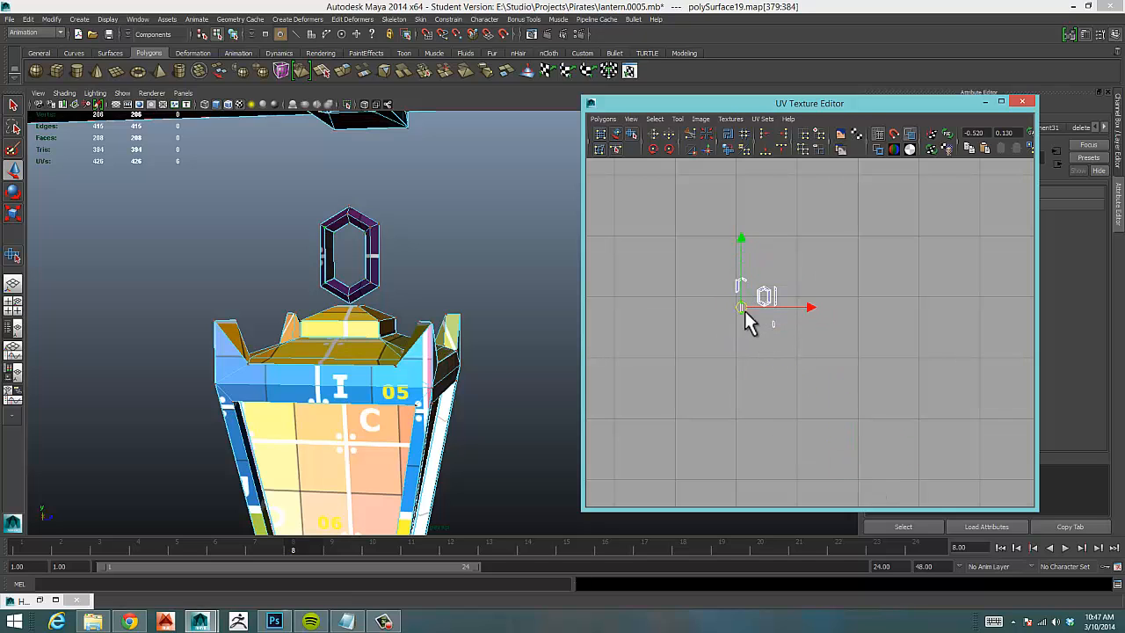
Examine the gathered chain link shells and their overlapping or flipped faces up close, and clear the UV selection.
alt+right_drag(897, 335, 753, 337)
mouse_move(820, 326)
alt+right_down()
mouse_move(680, 325)
mouse_move(809, 326)
alt+right_up()
alt+right_drag(635, 333, 774, 330)
alt+right_drag(697, 329, 842, 320)
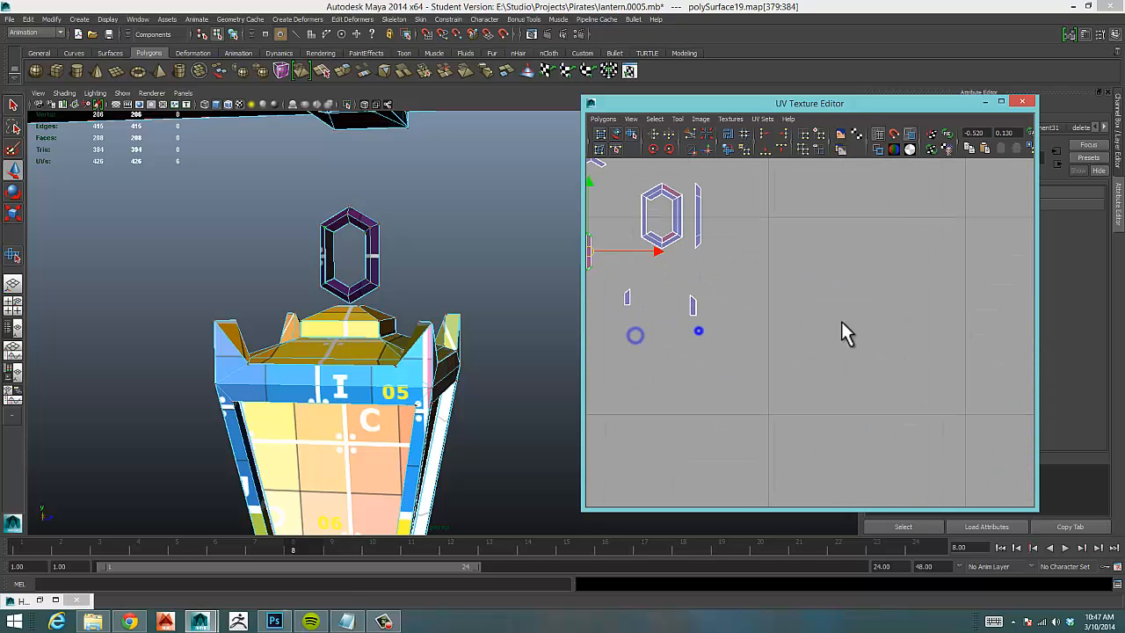
alt+middle_drag(781, 306, 904, 358)
alt+right_drag(886, 349, 713, 344)
alt+right_drag(712, 344, 925, 331)
alt+middle_drag(845, 337, 905, 374)
alt+right_drag(946, 365, 872, 355)
alt+middle_drag(857, 357, 867, 367)
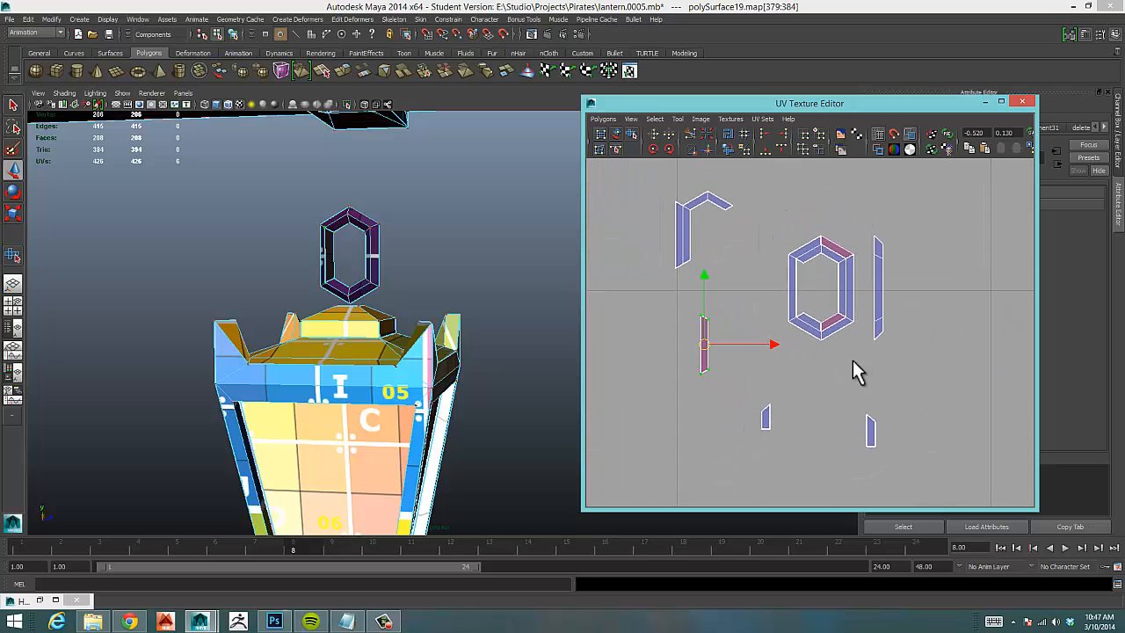
alt+right_drag(853, 362, 910, 356)
alt+right_drag(893, 354, 945, 348)
mouse_move(880, 367)
alt+middle_down()
mouse_move(884, 399)
mouse_move(876, 373)
alt+middle_up()
alt+right_drag(876, 373, 813, 367)
alt+right_drag(753, 393, 848, 370)
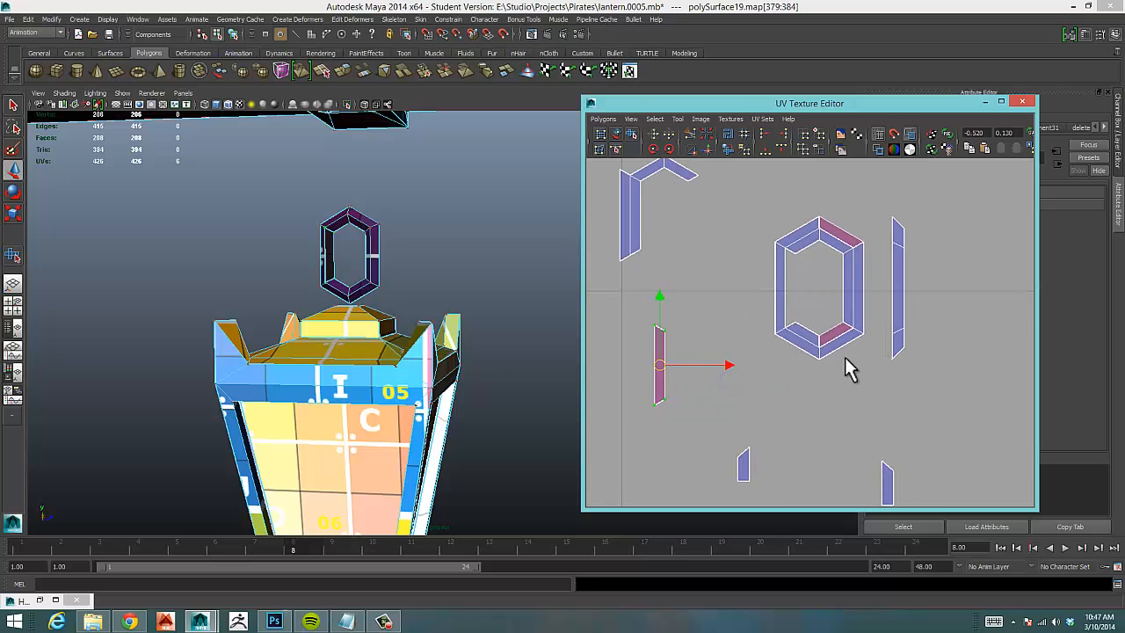
alt+middle_drag(841, 332, 838, 322)
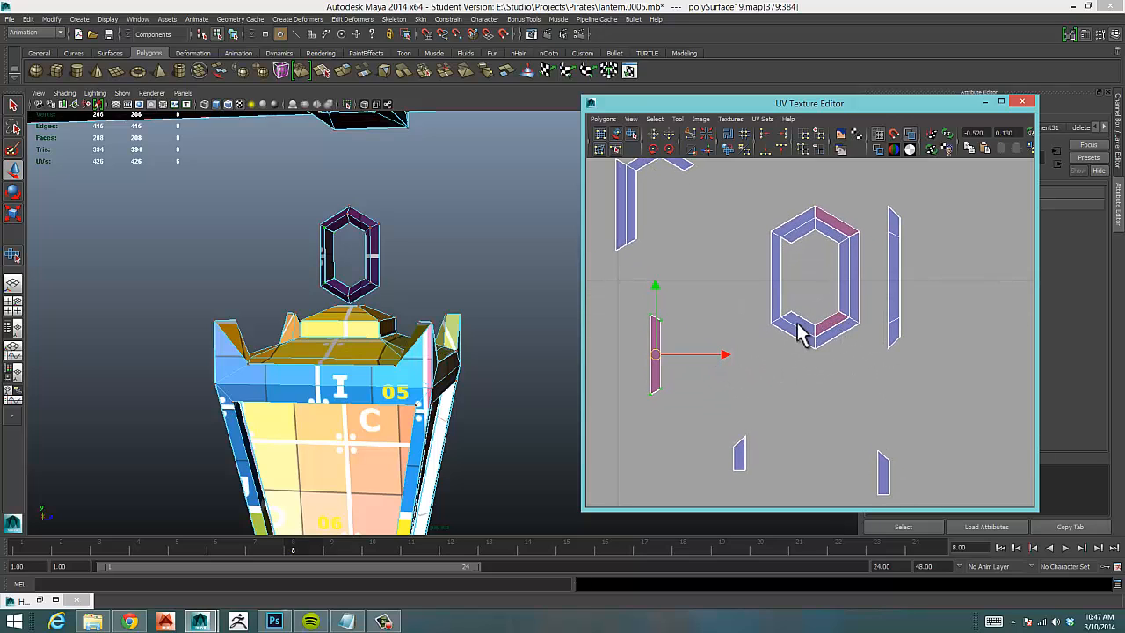
click(791, 301)
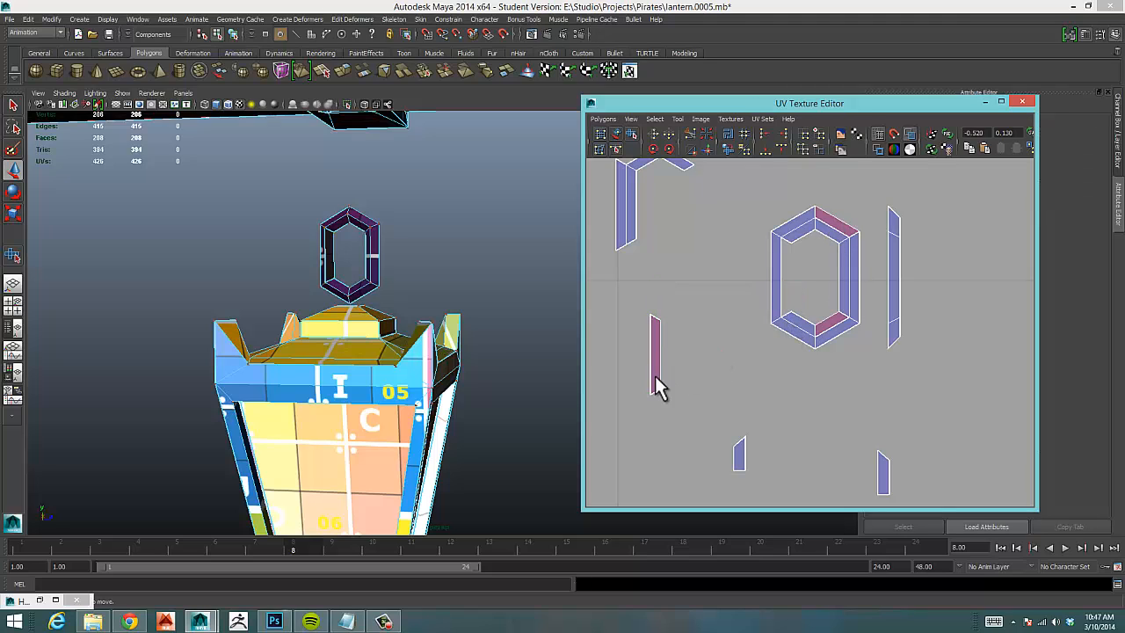
Select all UVs of the thin reddish strip shell below the bracket-shaped shell and flip them in the U direction.
mouse_move(660, 389)
right_down()
mouse_move(683, 381)
mouse_move(657, 398)
right_up()
click(665, 395)
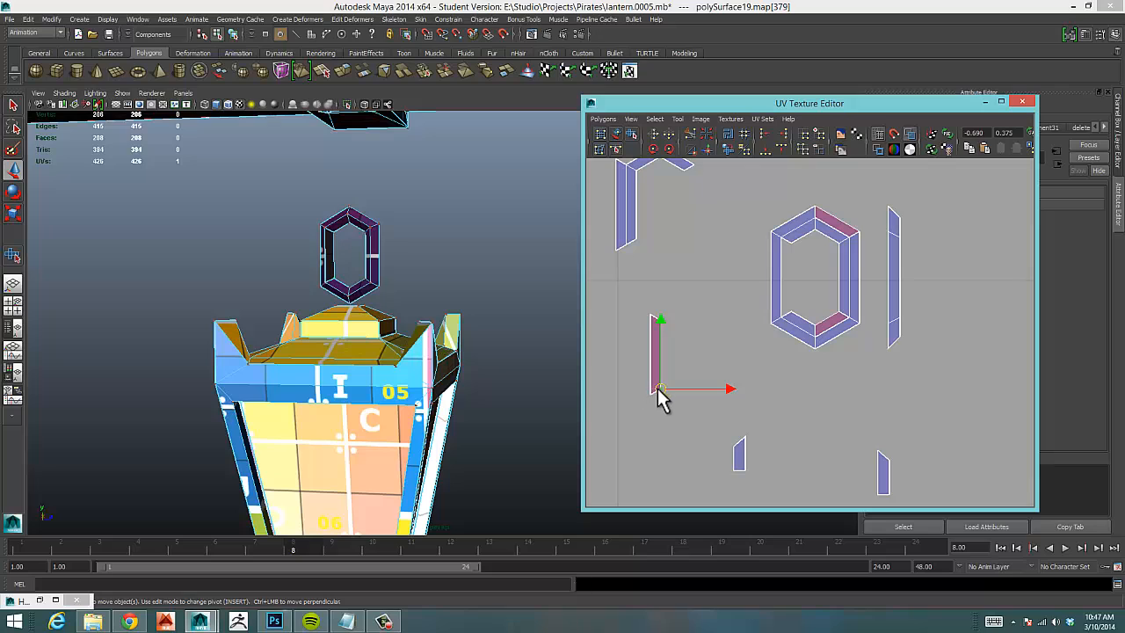
drag(659, 388, 683, 396)
key(ctrl+z)
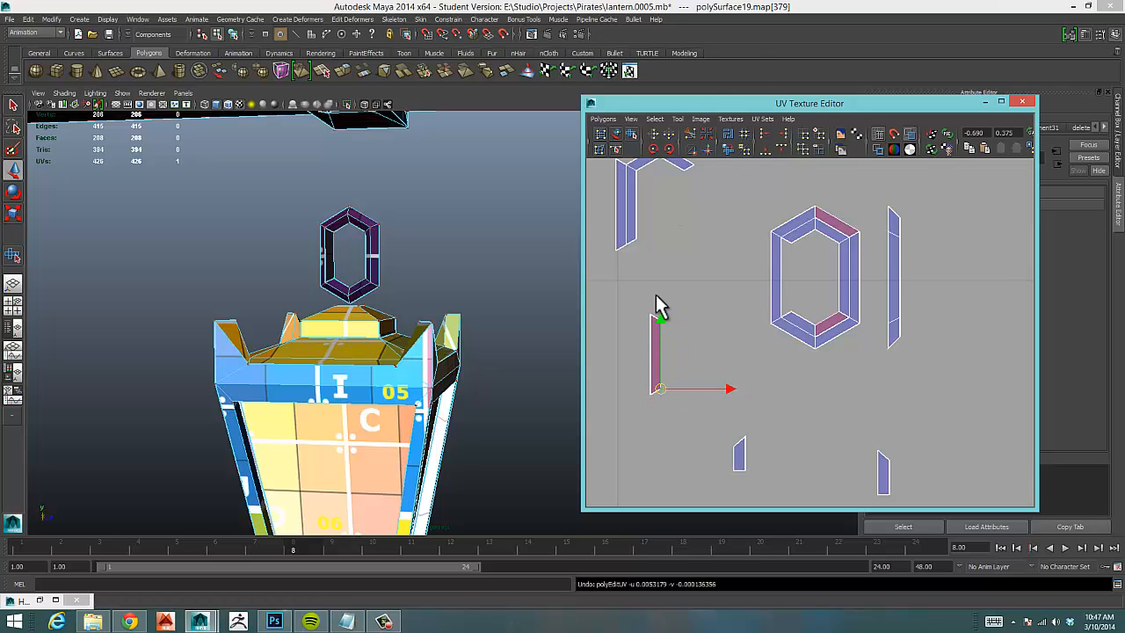
ctrl+right_drag(655, 351, 687, 338)
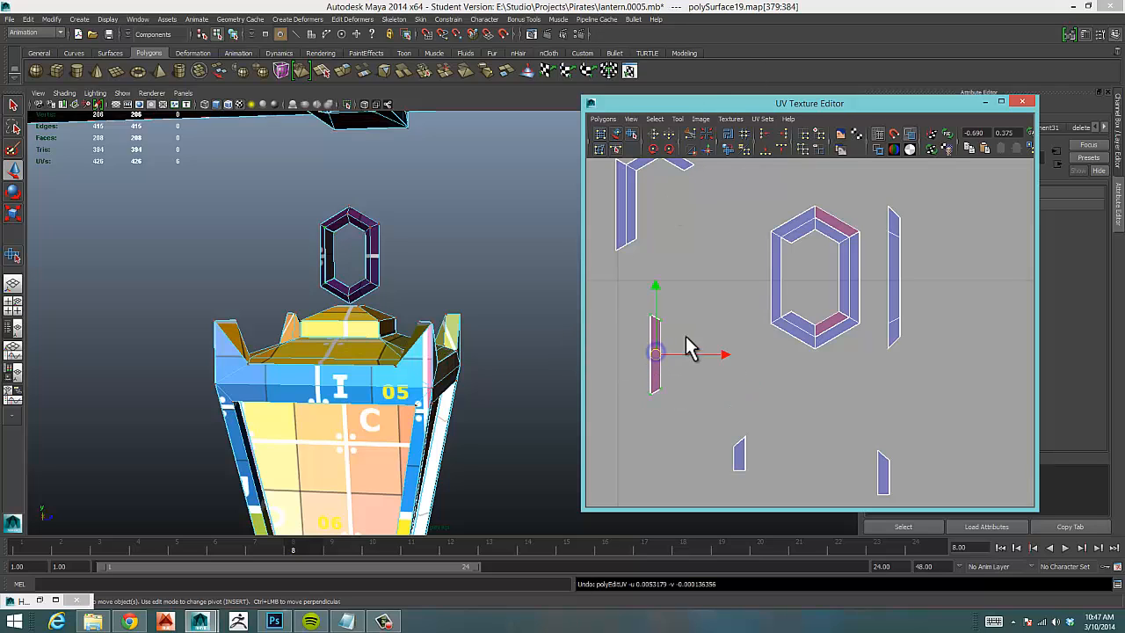
click(654, 136)
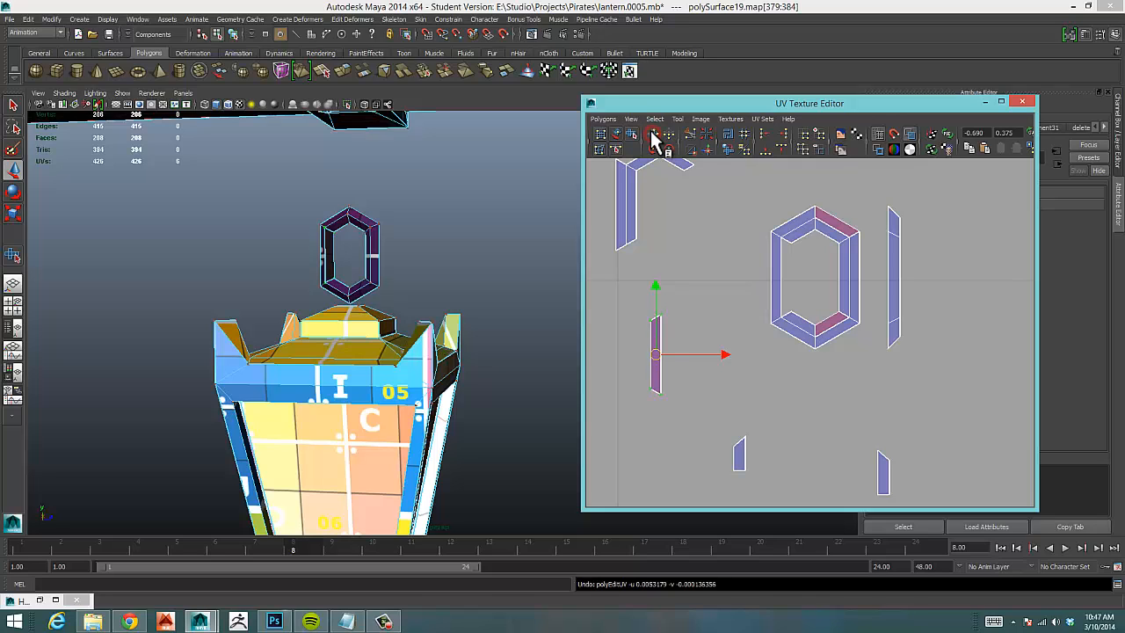
Inspect the chain link's ring, strip, bracket-shaped and small shells up close and as a group for reversed faces.
alt+right_drag(873, 316, 686, 258)
alt+middle_drag(687, 442, 721, 263)
alt+right_drag(721, 263, 982, 279)
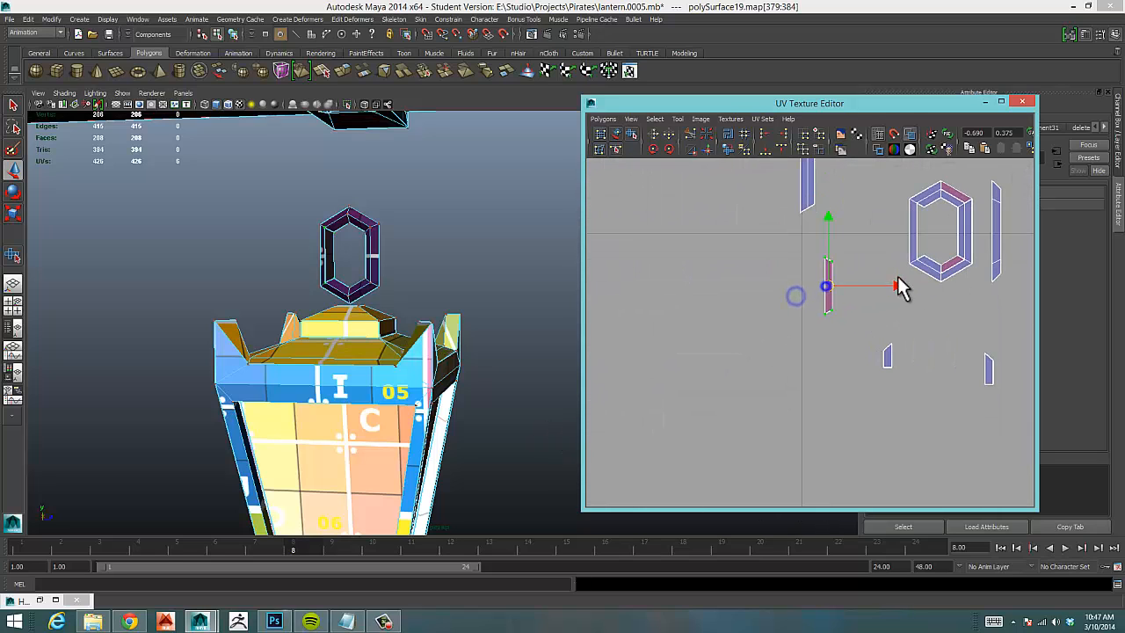
alt+middle_drag(899, 283, 728, 326)
alt+right_drag(771, 307, 900, 305)
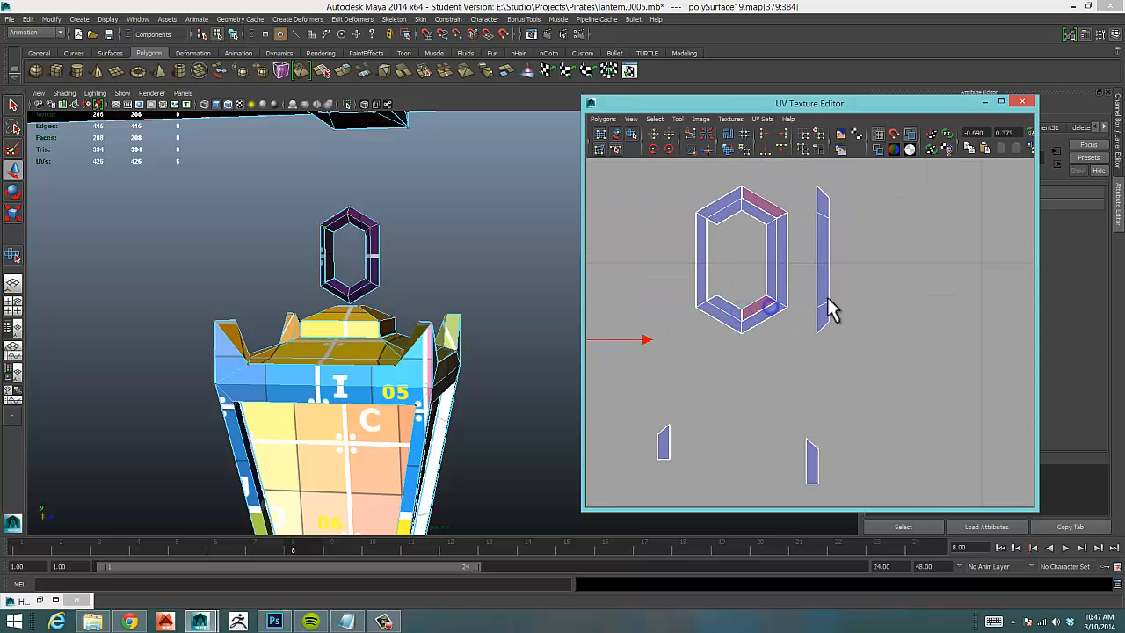
alt+middle_drag(829, 307, 908, 337)
alt+right_drag(947, 326, 737, 294)
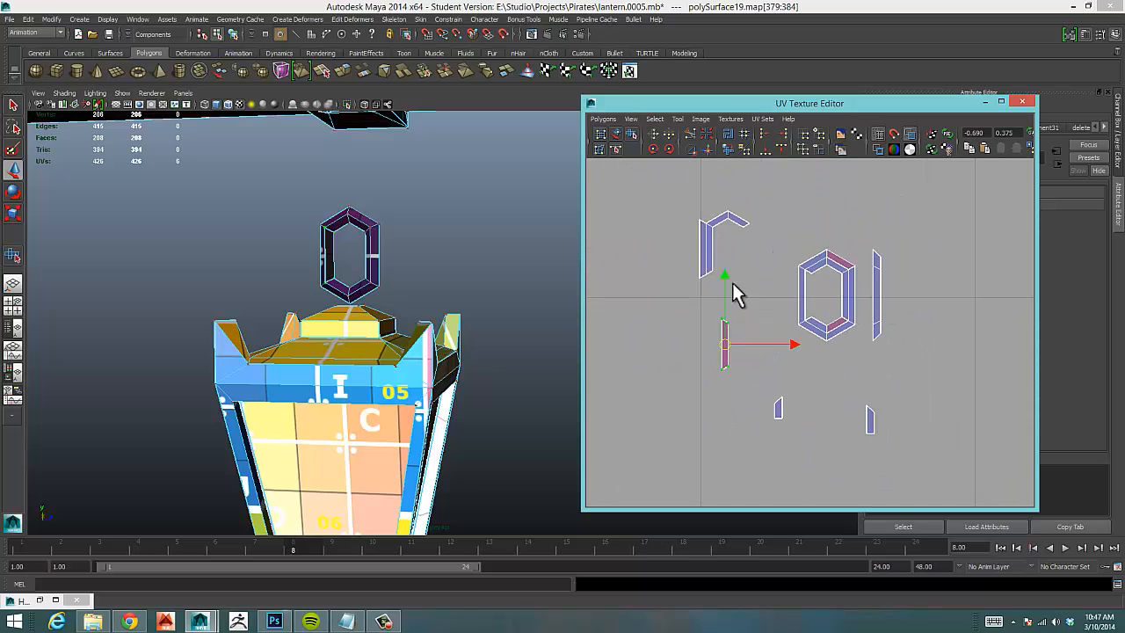
Cut the UVs along all edges of the lantern's top ring shells.
click(755, 274)
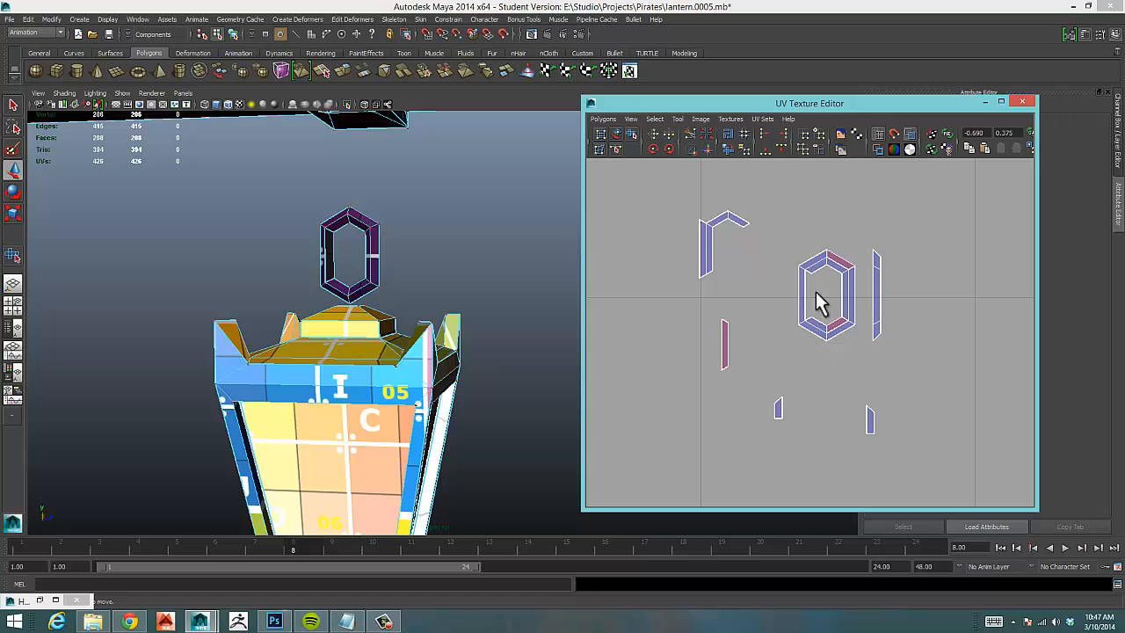
right_drag(848, 279, 840, 246)
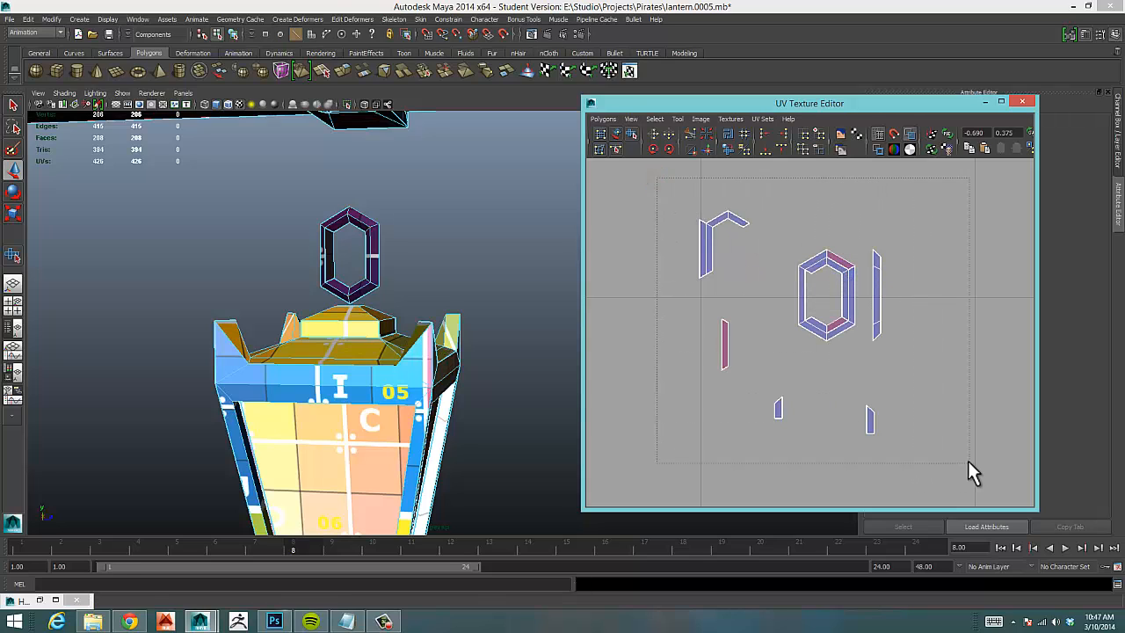
click(833, 296)
right_drag(825, 262, 907, 532)
click(747, 313)
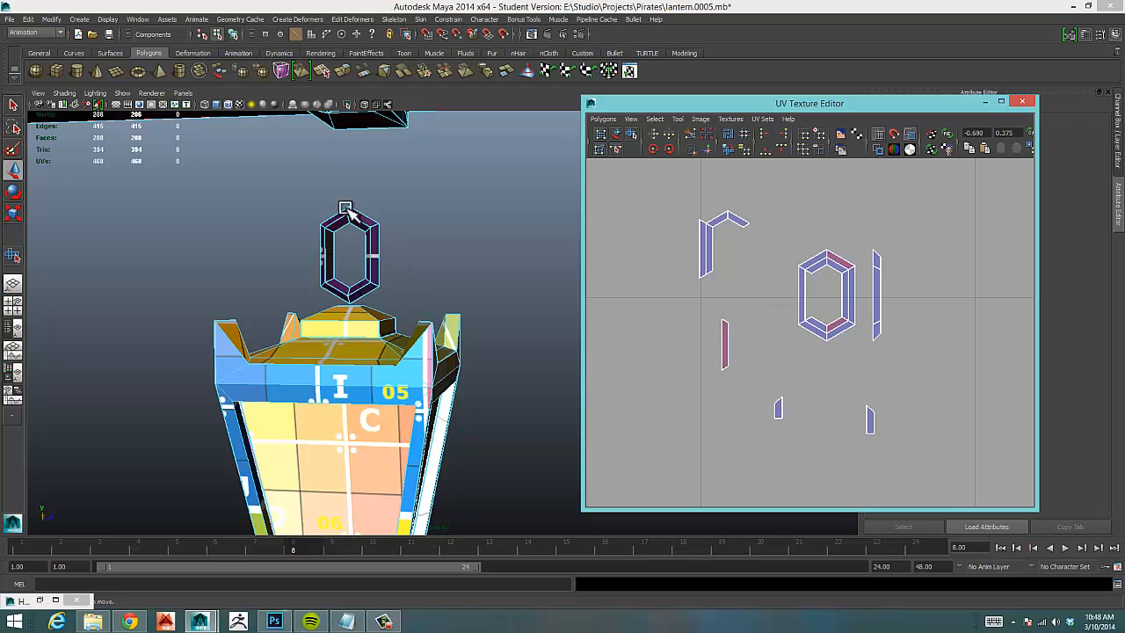
Select the six corner edges of the ring's inner bevel in the 3D view and Move and Sew their UVs.
alt+drag(359, 245, 365, 247)
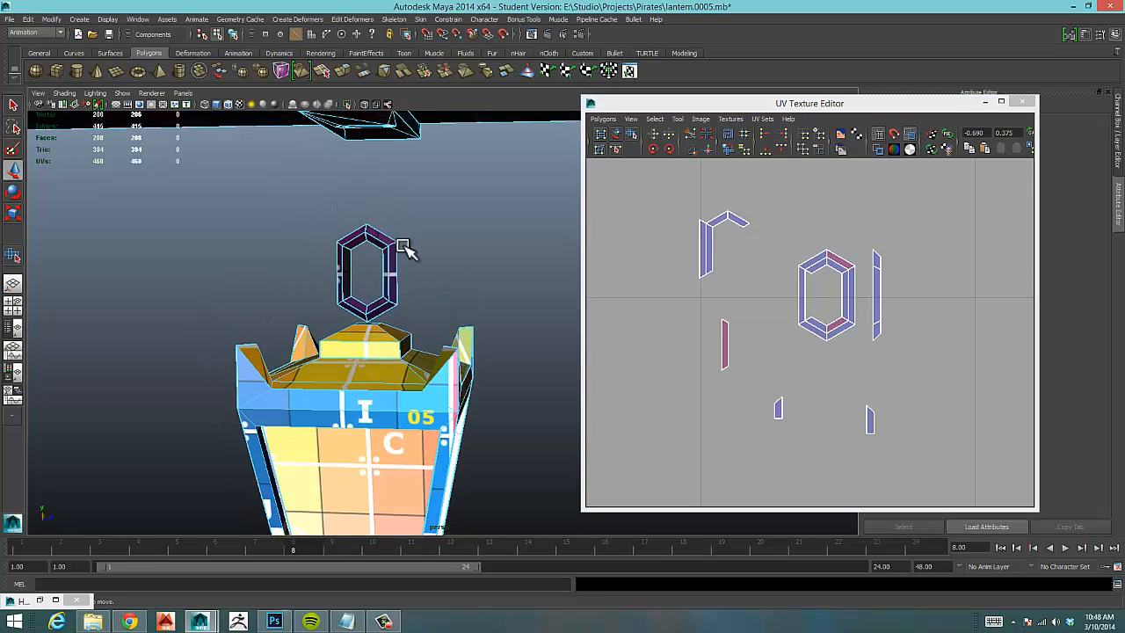
alt+middle_drag(684, 348, 700, 368)
alt+right_drag(396, 324, 563, 304)
alt+right_drag(440, 295, 523, 292)
alt+middle_drag(514, 297, 562, 326)
alt+right_drag(538, 322, 481, 290)
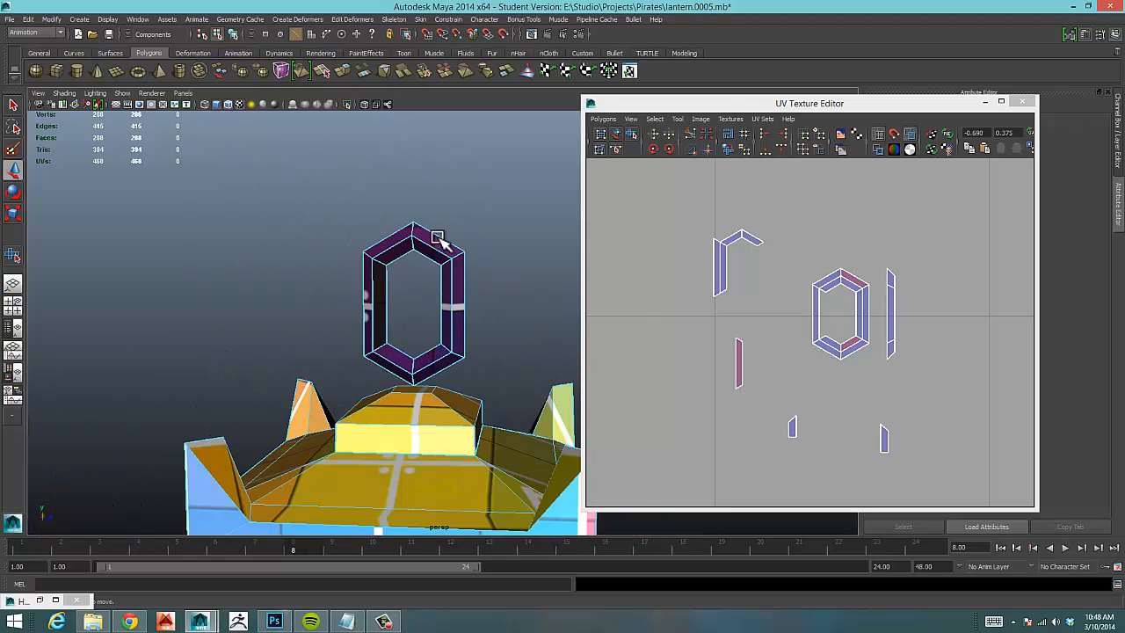
alt+right_drag(442, 253, 502, 242)
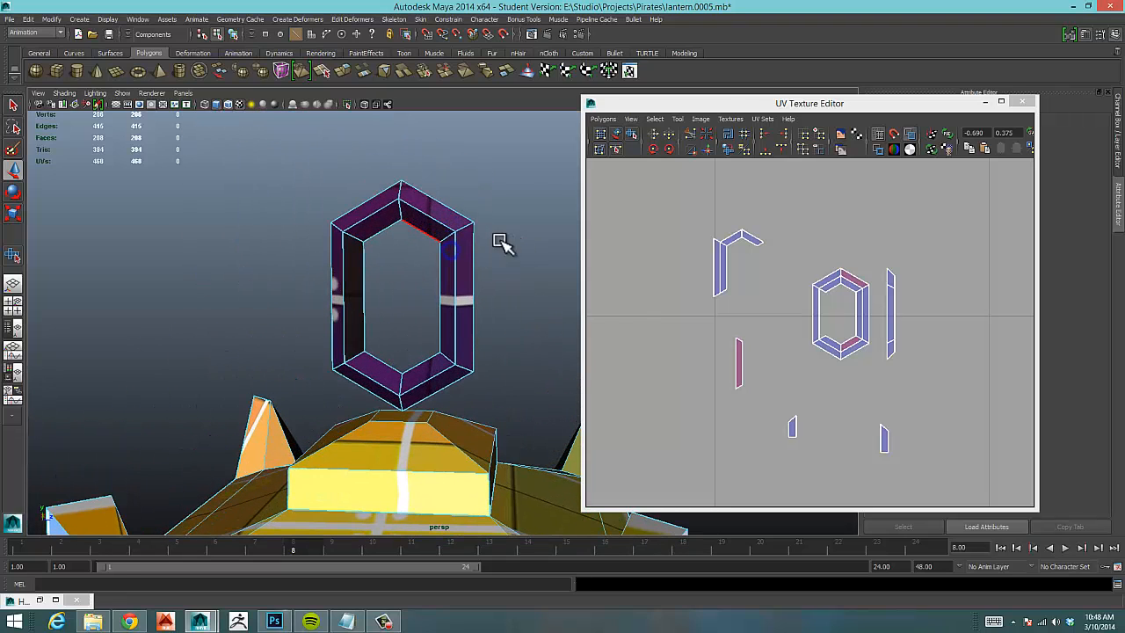
click(397, 208)
shift+click(446, 239)
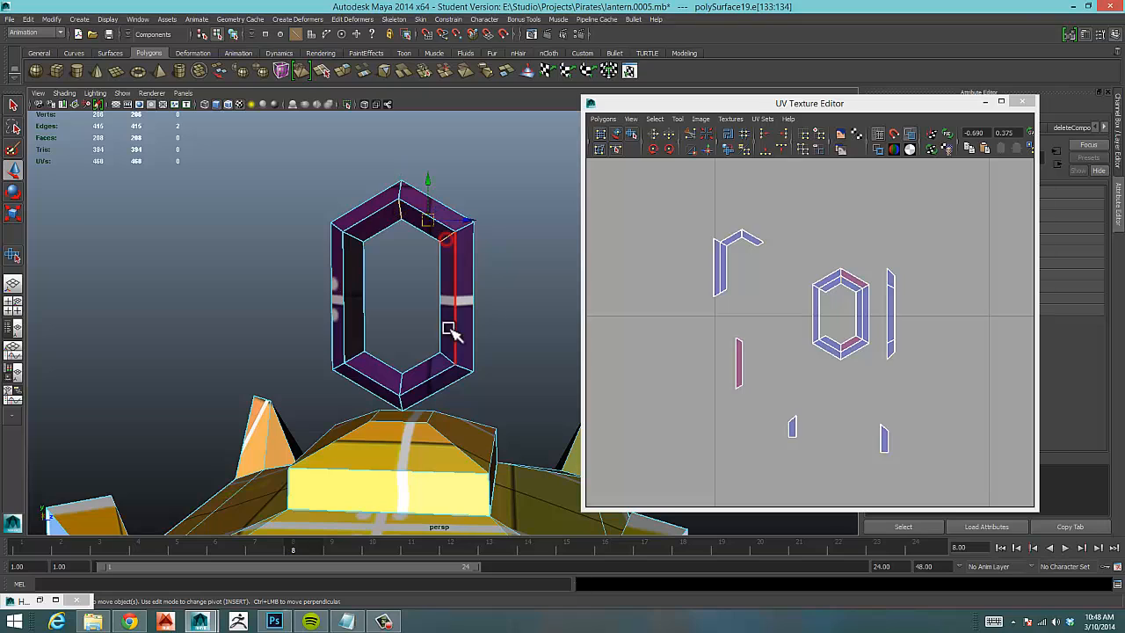
shift+click(445, 359)
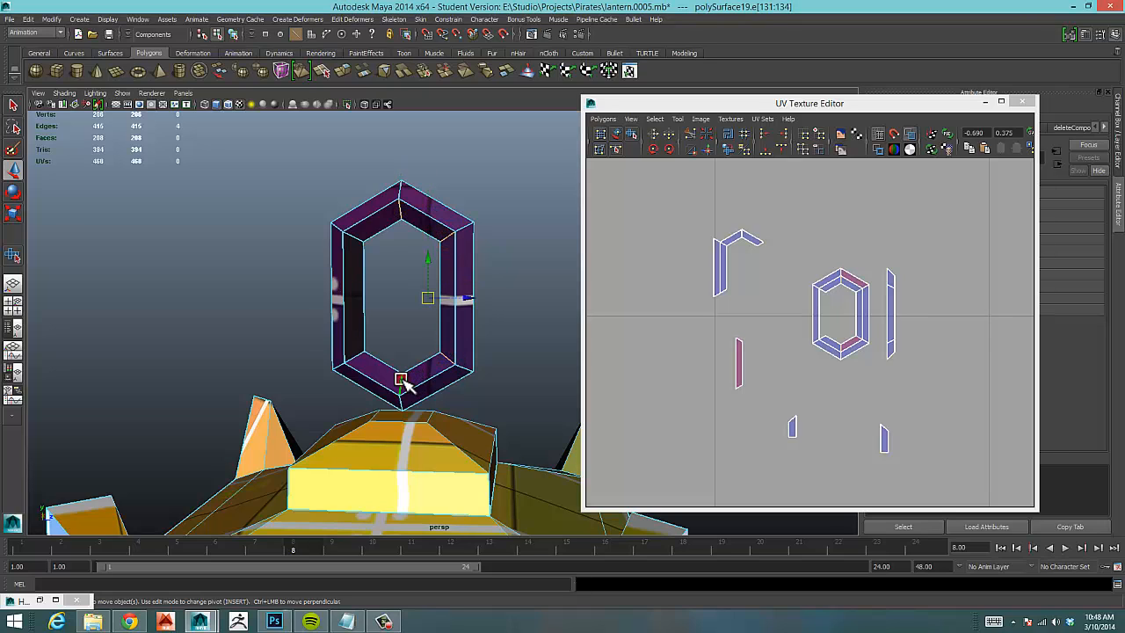
shift+click(358, 361)
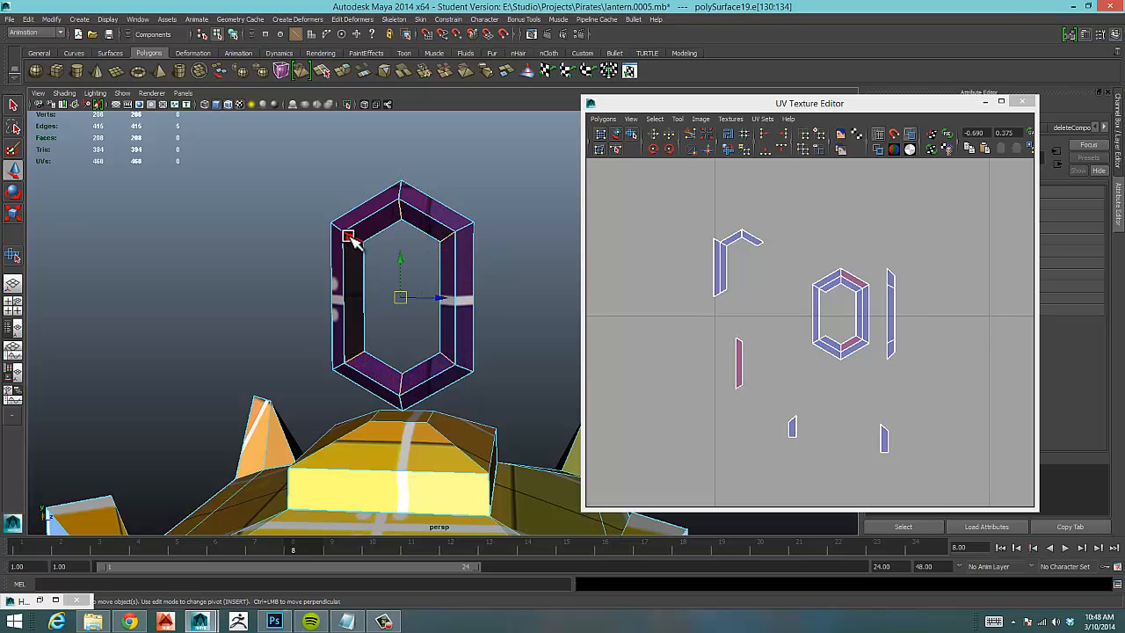
alt+right_drag(882, 375, 889, 591)
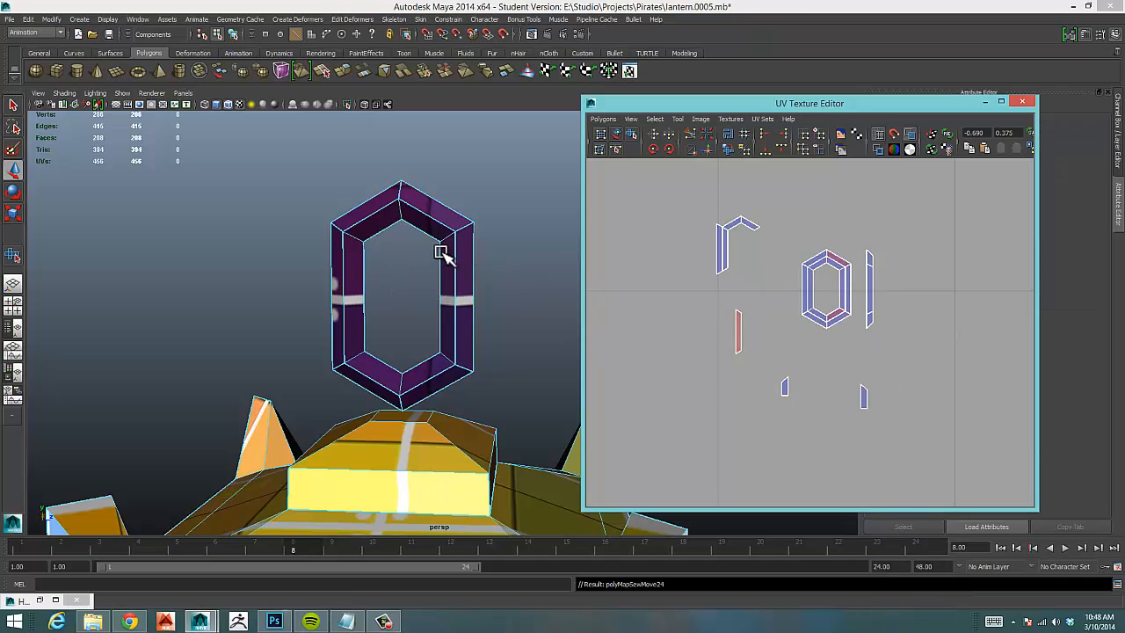
Select the six corner edges of the ring's outer band in the 3D view and Move and Sew their UVs.
right_drag(397, 190, 397, 172)
click(400, 189)
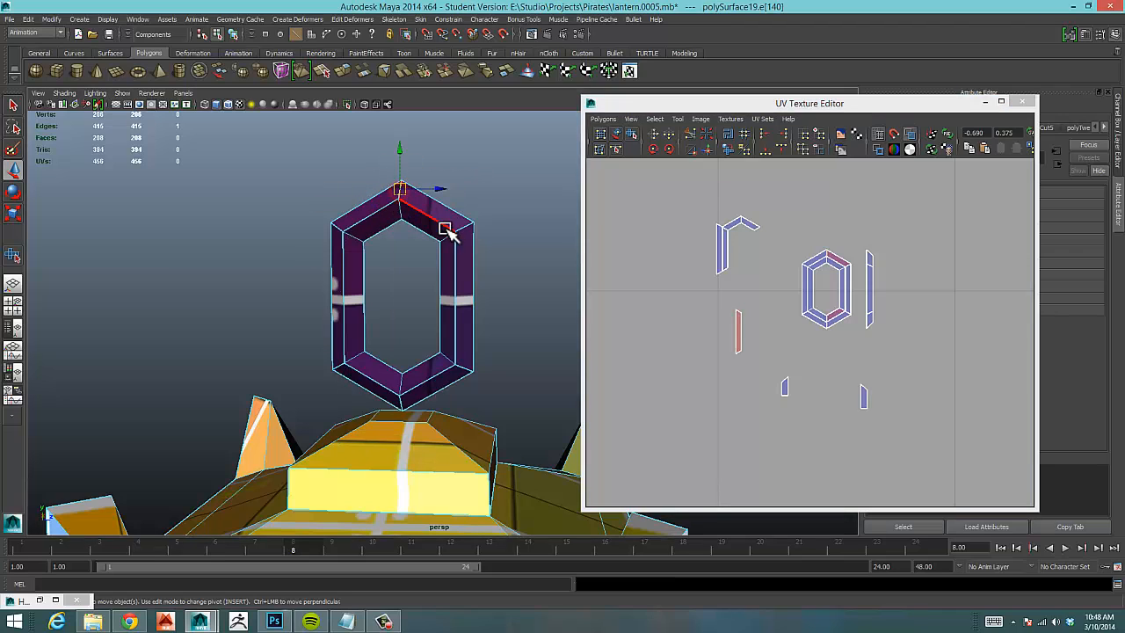
shift+click(463, 228)
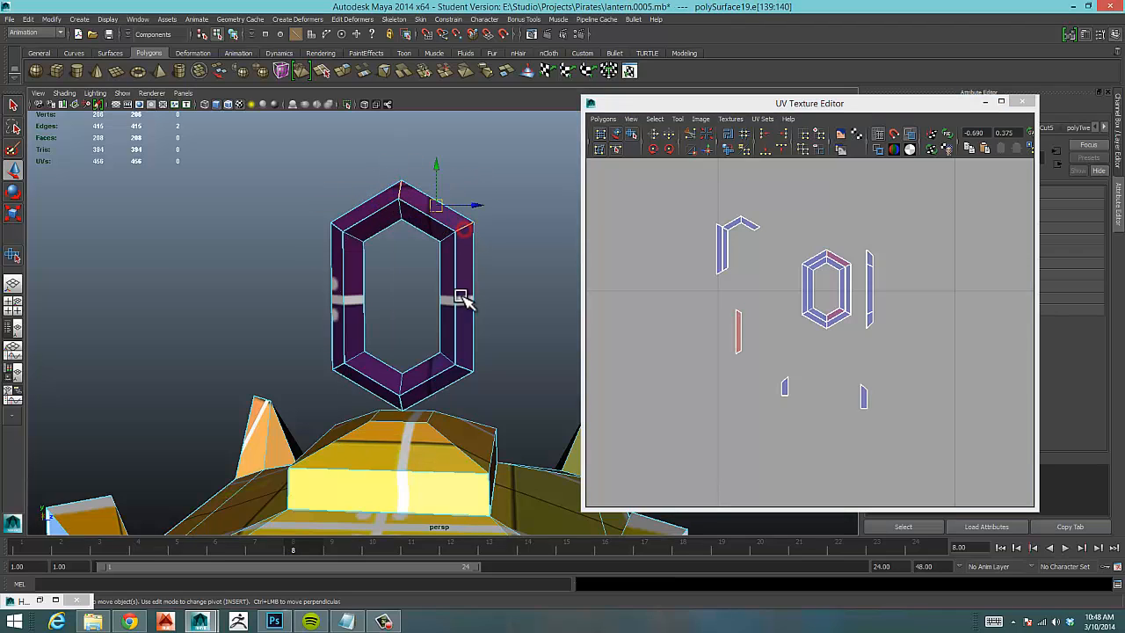
shift+click(459, 367)
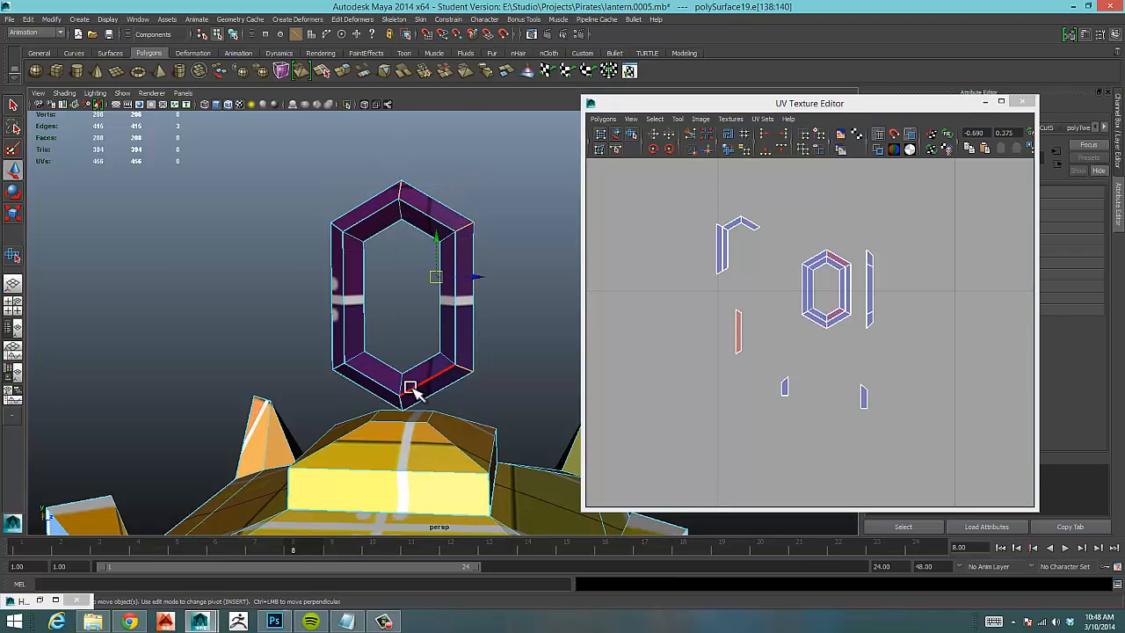
shift+click(341, 367)
shift+click(337, 248)
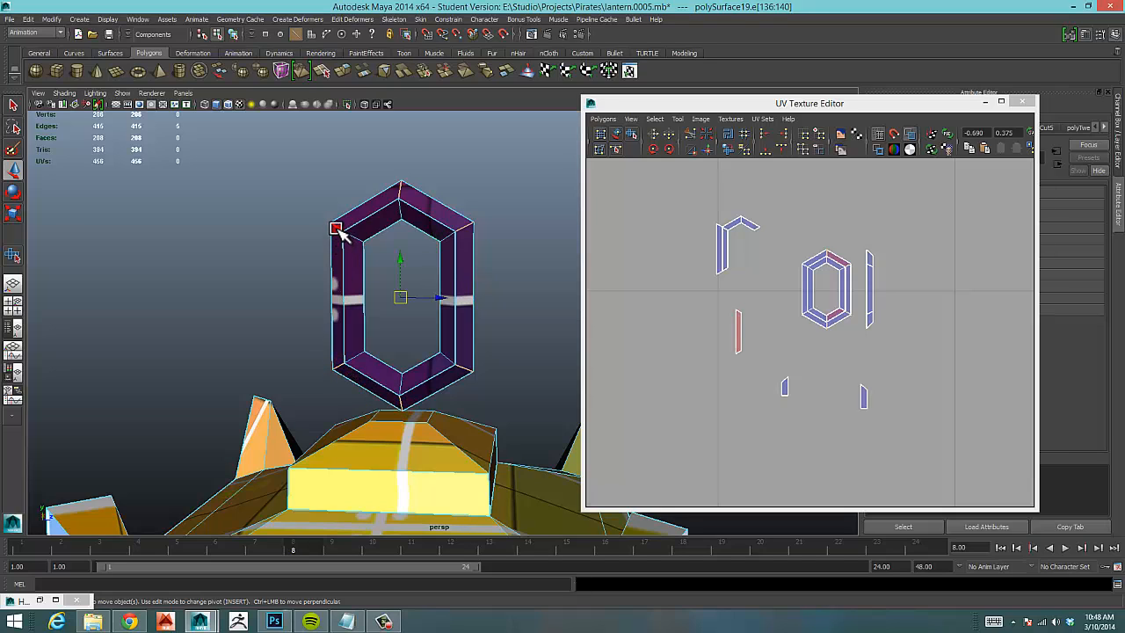
right_drag(826, 283, 932, 573)
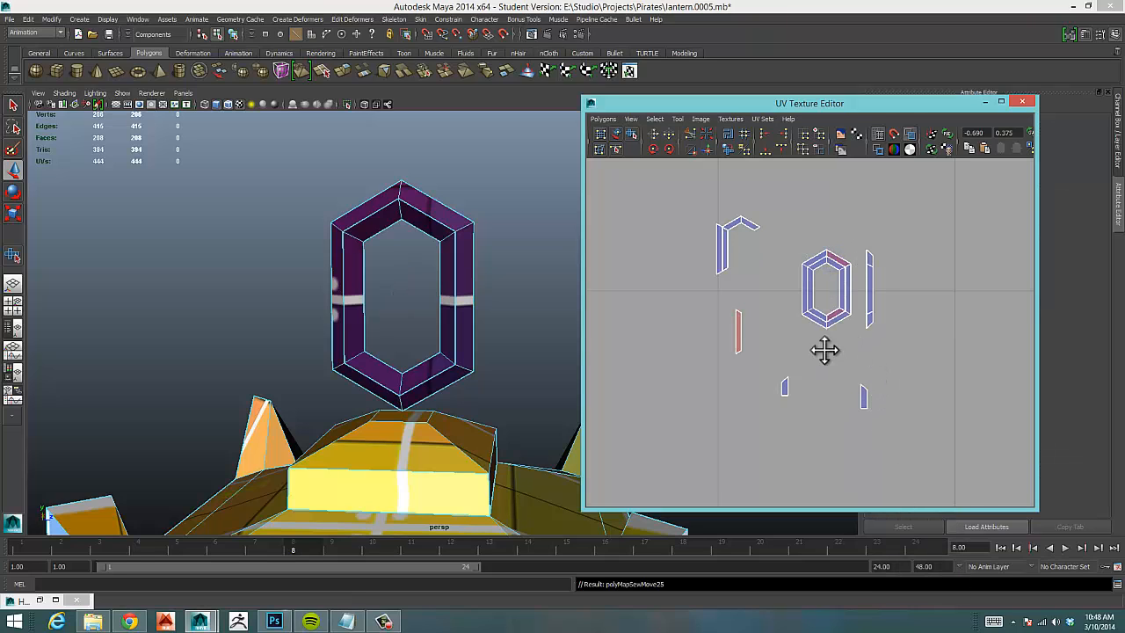
Separate the overlapping hexagonal UV shells by moving the smaller one left and the larger one right, clear of the other pieces.
alt+middle_drag(825, 349, 793, 362)
alt+right_drag(775, 353, 823, 327)
click(813, 320)
drag(791, 298, 697, 295)
click(791, 350)
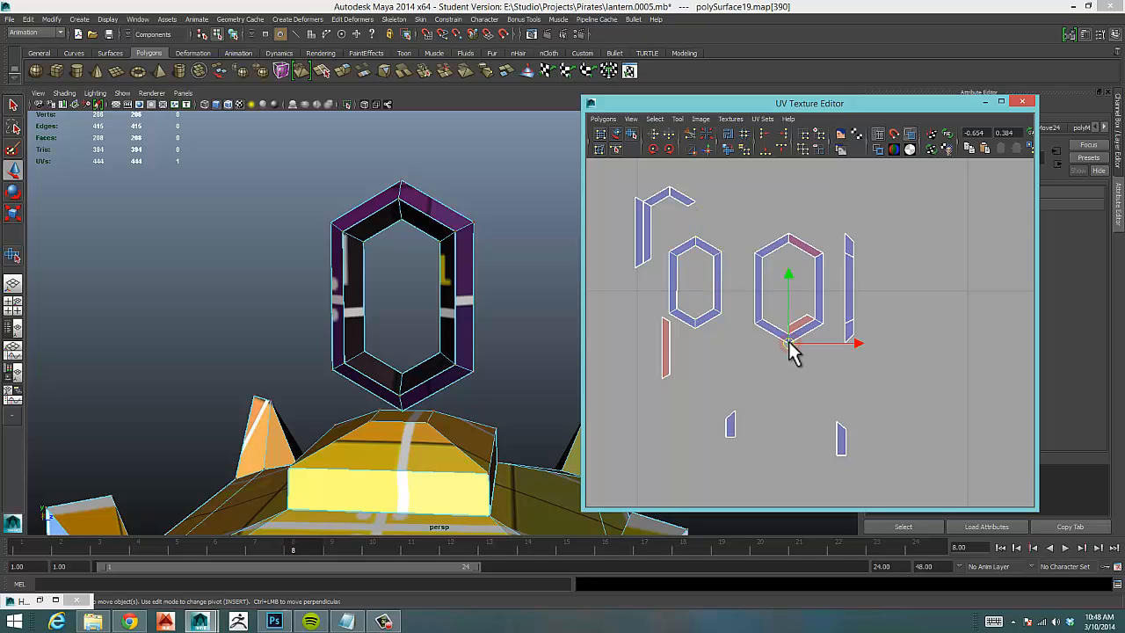
right_drag(794, 352, 824, 337)
mouse_move(791, 298)
mouse_down()
mouse_move(789, 392)
mouse_move(753, 369)
mouse_move(934, 276)
mouse_move(773, 295)
mouse_up()
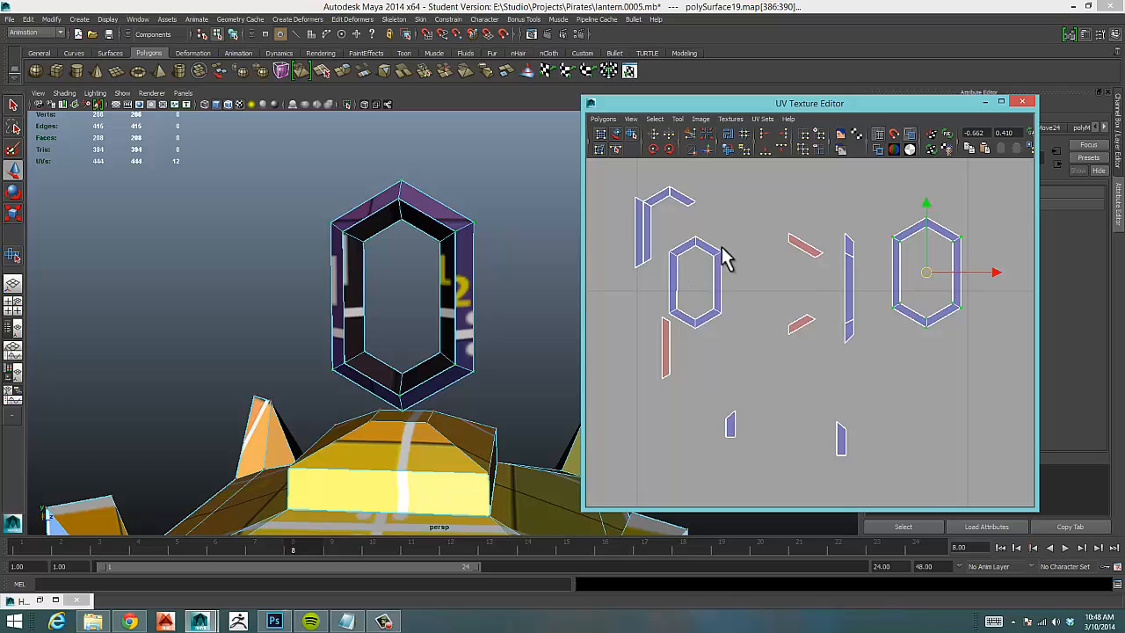
Select the six inner border edges of the larger hexagonal shell and Move and Sew the smaller hexagonal shell onto it.
right_drag(902, 248, 910, 249)
click(909, 235)
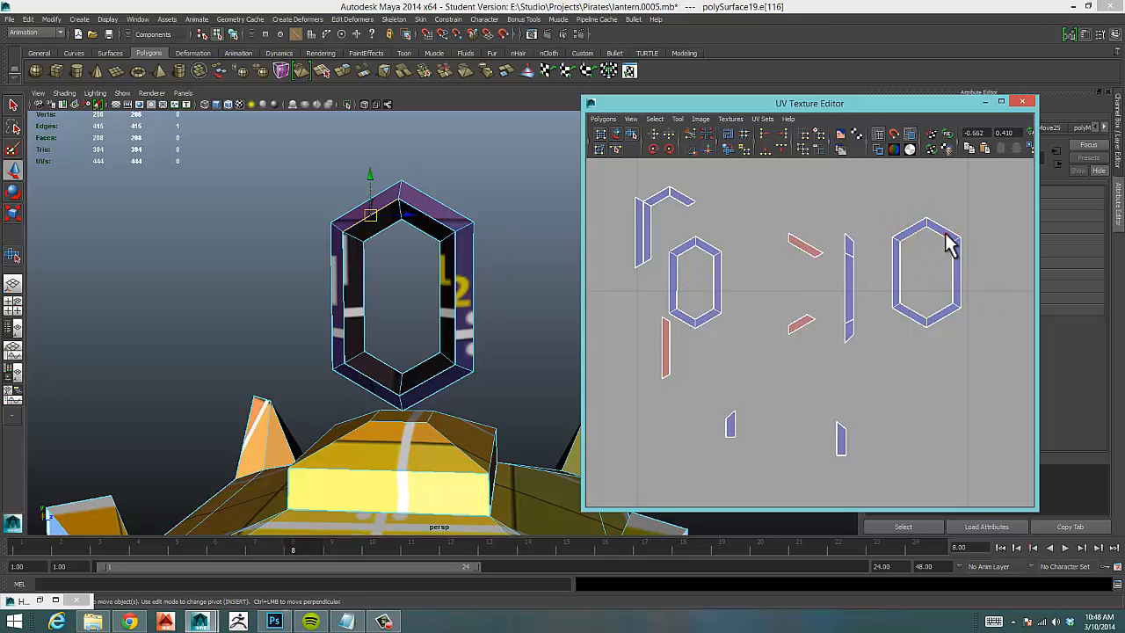
shift+click(944, 235)
shift+click(947, 279)
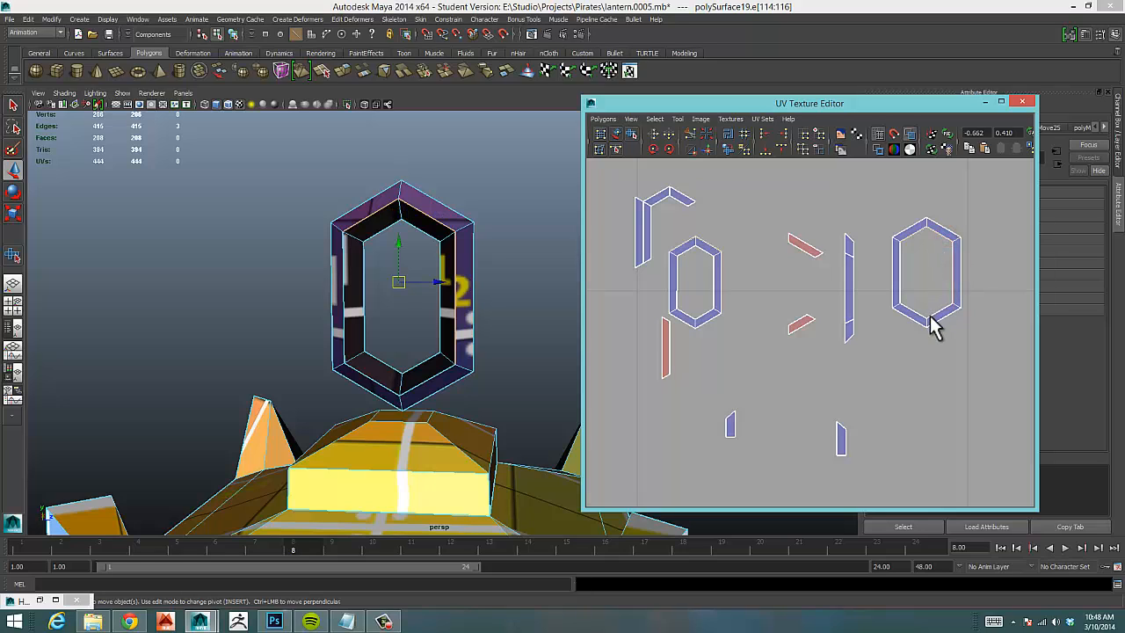
shift+click(937, 310)
shift+click(918, 310)
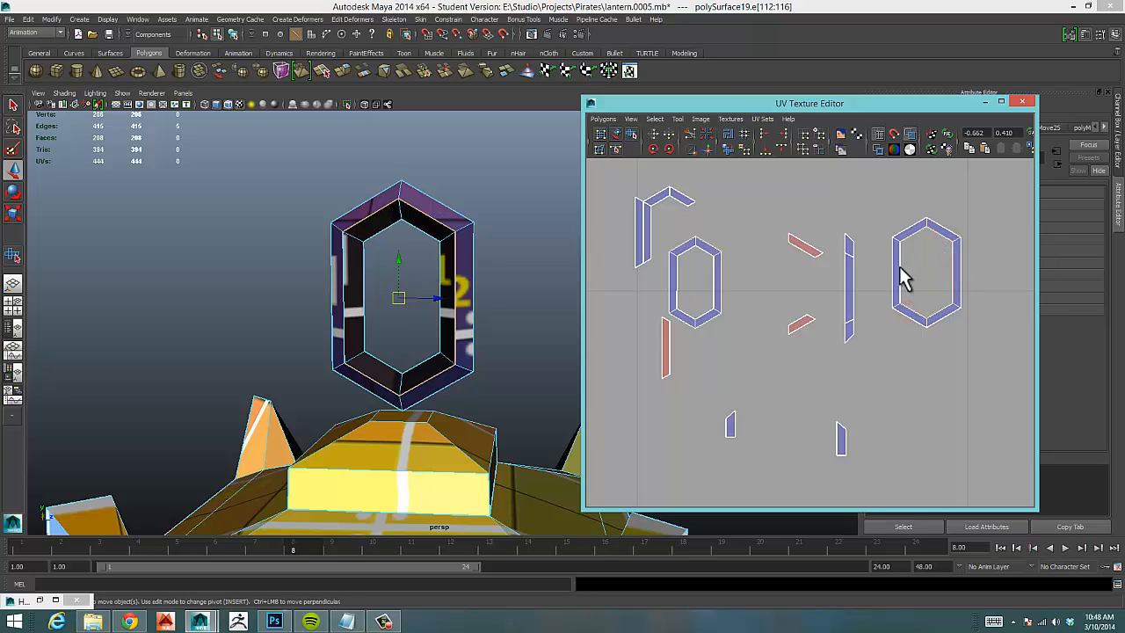
shift+click(903, 276)
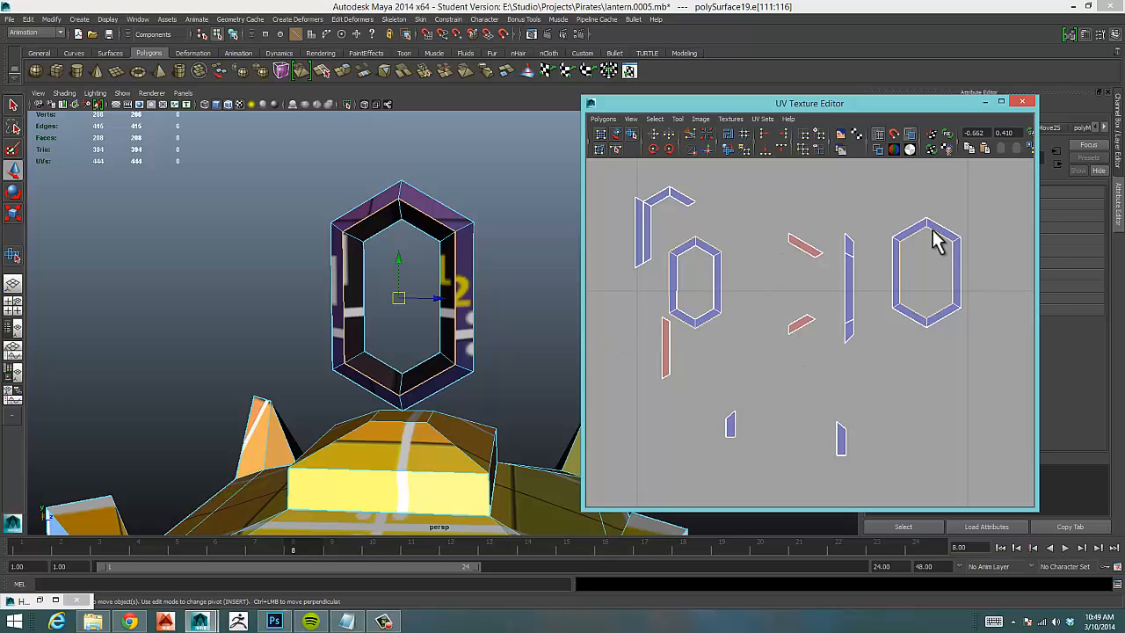
right_drag(934, 233, 1010, 543)
Try to Move and Sew all the remaining loose ring shells together, leaving out the joined hexagon's edges, and undo it.
mouse_move(480, 347)
alt+mouse_down()
mouse_move(498, 344)
mouse_move(445, 344)
mouse_move(465, 344)
alt+mouse_up()
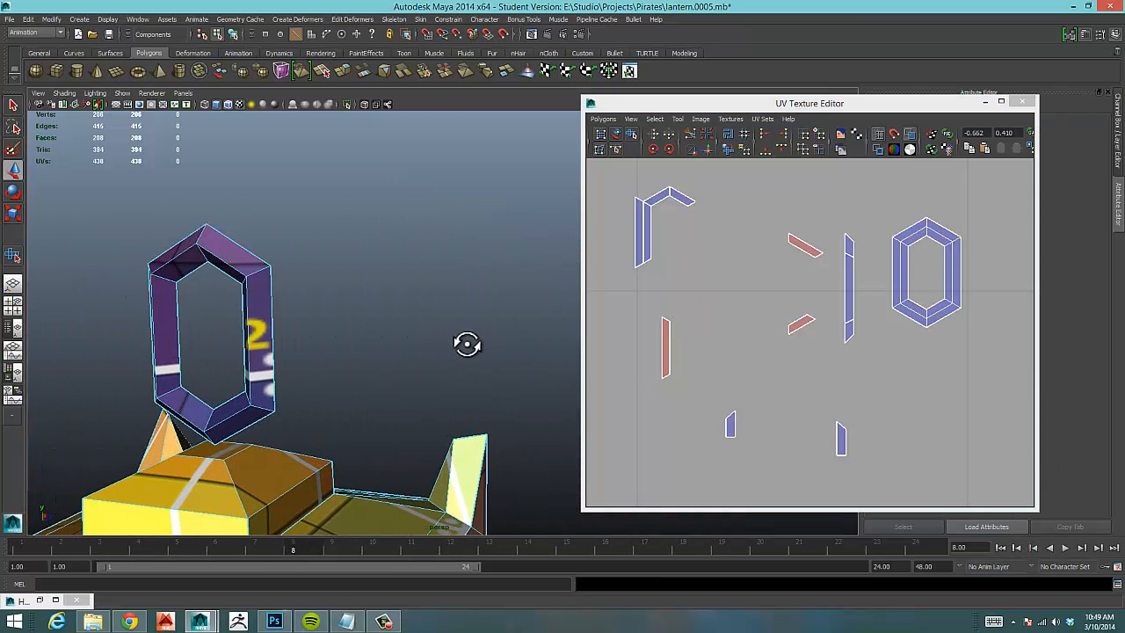
alt+drag(364, 304, 312, 303)
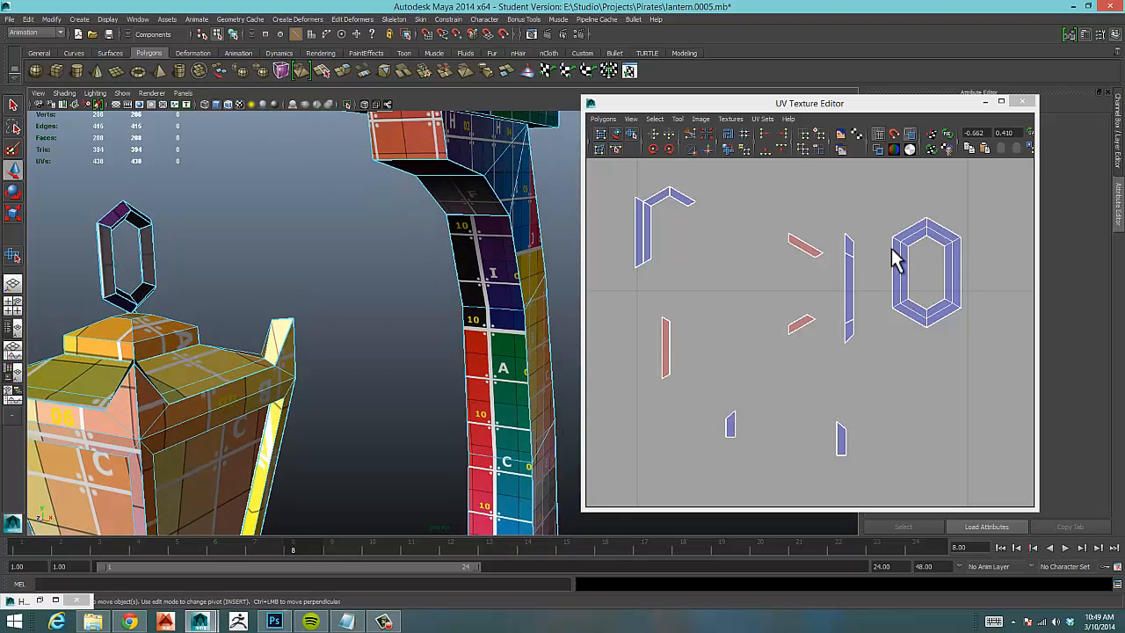
alt+middle_drag(816, 281, 866, 306)
alt+right_drag(866, 307, 824, 307)
alt+middle_drag(823, 307, 737, 268)
alt+middle_drag(768, 308, 775, 320)
alt+right_drag(734, 322, 706, 297)
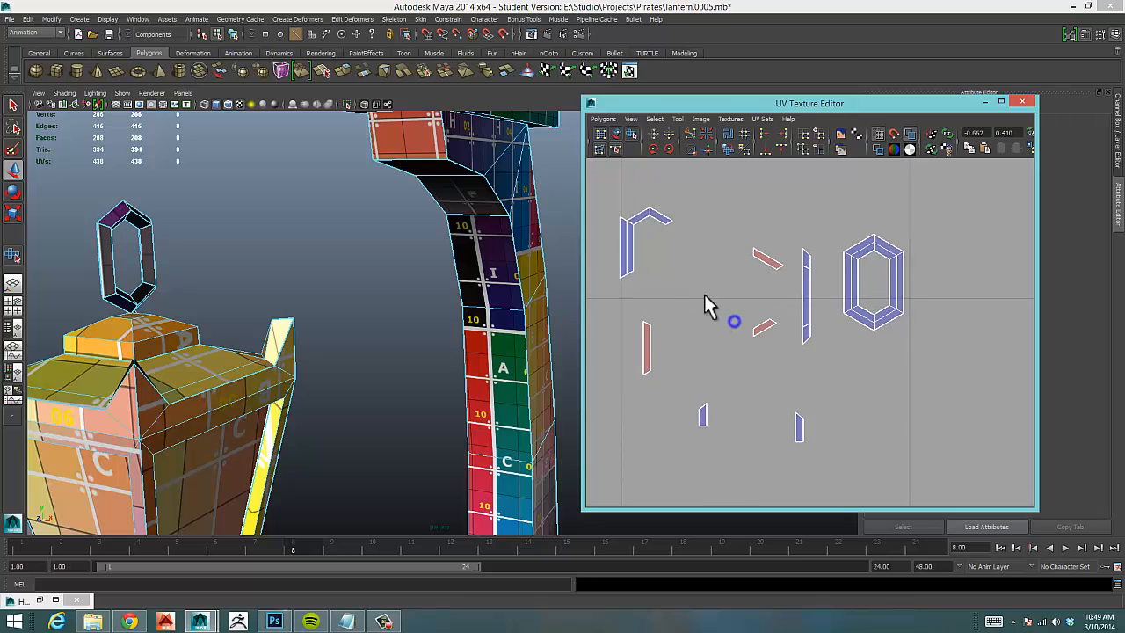
right_drag(651, 225, 685, 224)
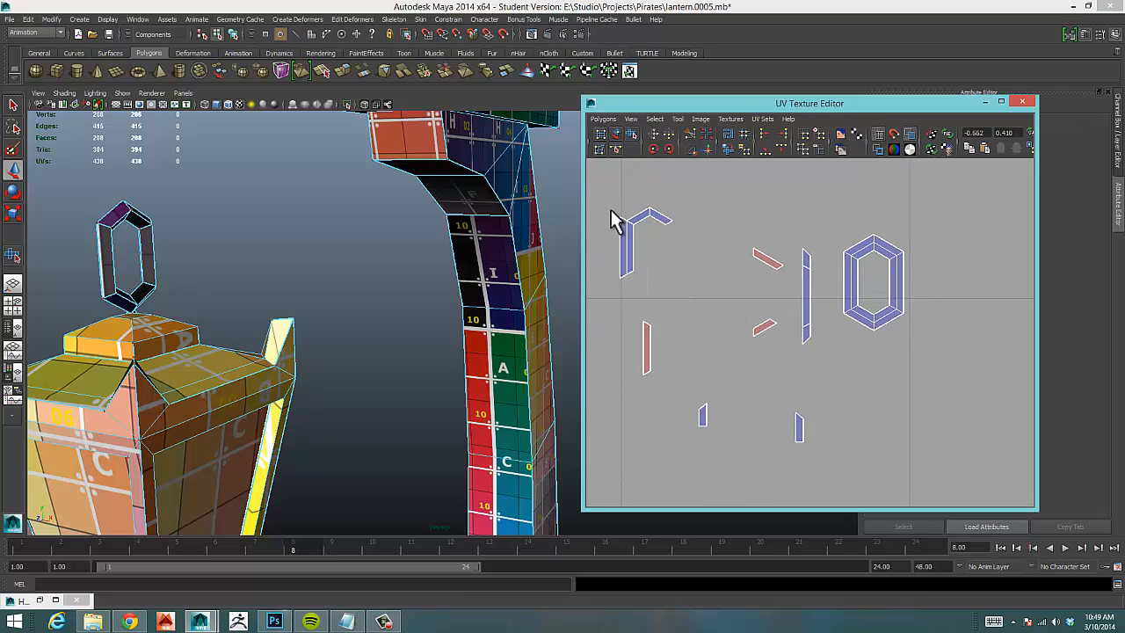
right_drag(613, 222, 613, 195)
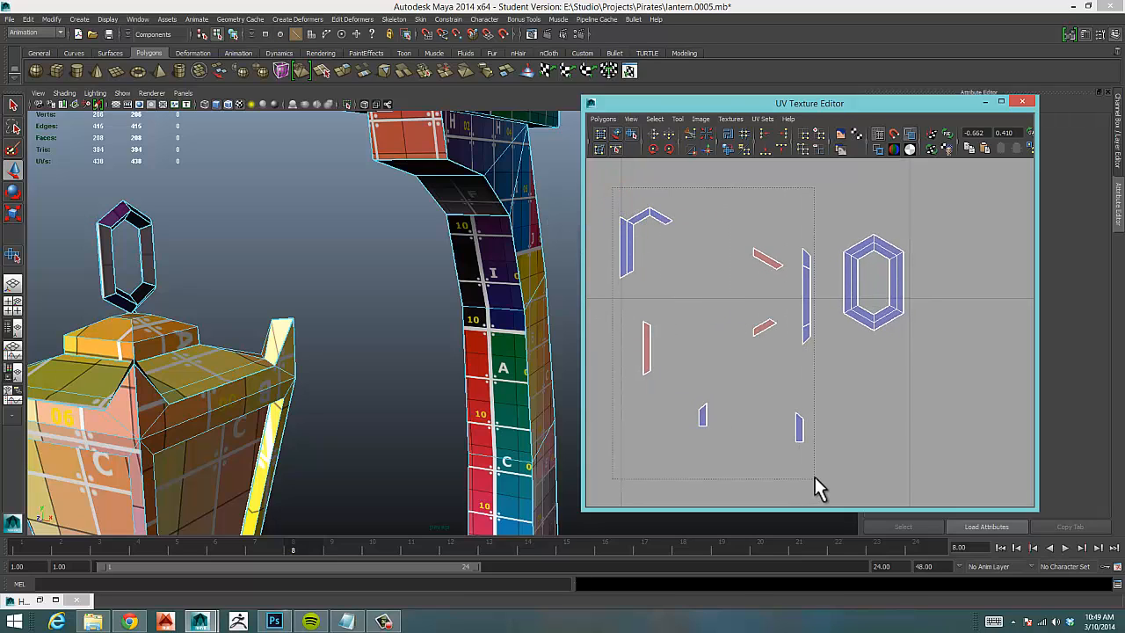
drag(814, 477, 826, 470)
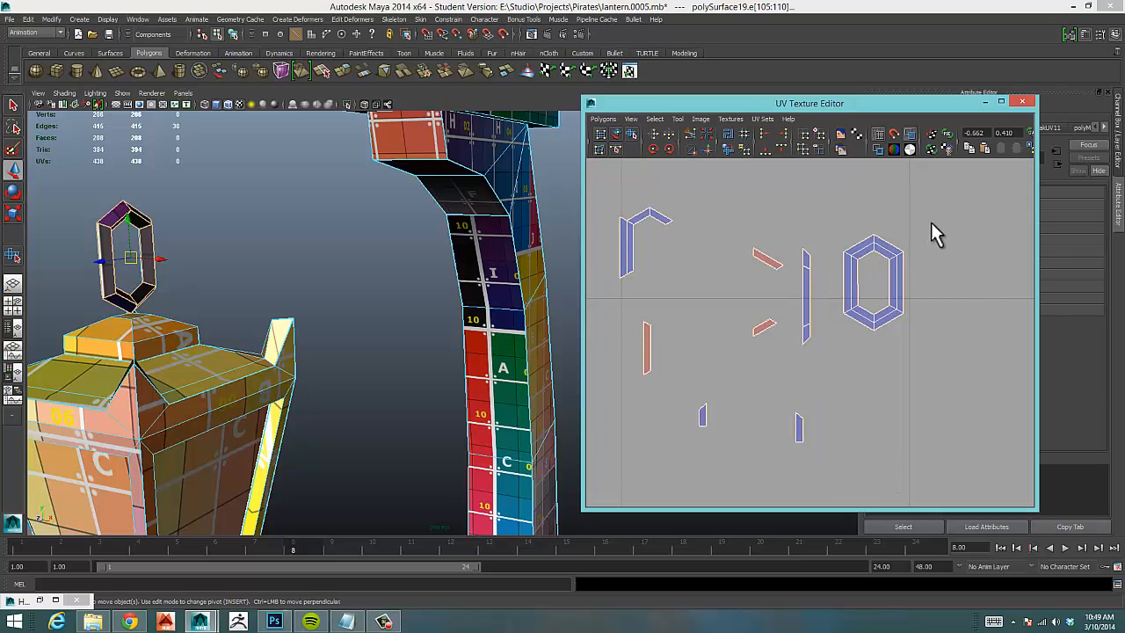
drag(948, 204, 840, 361)
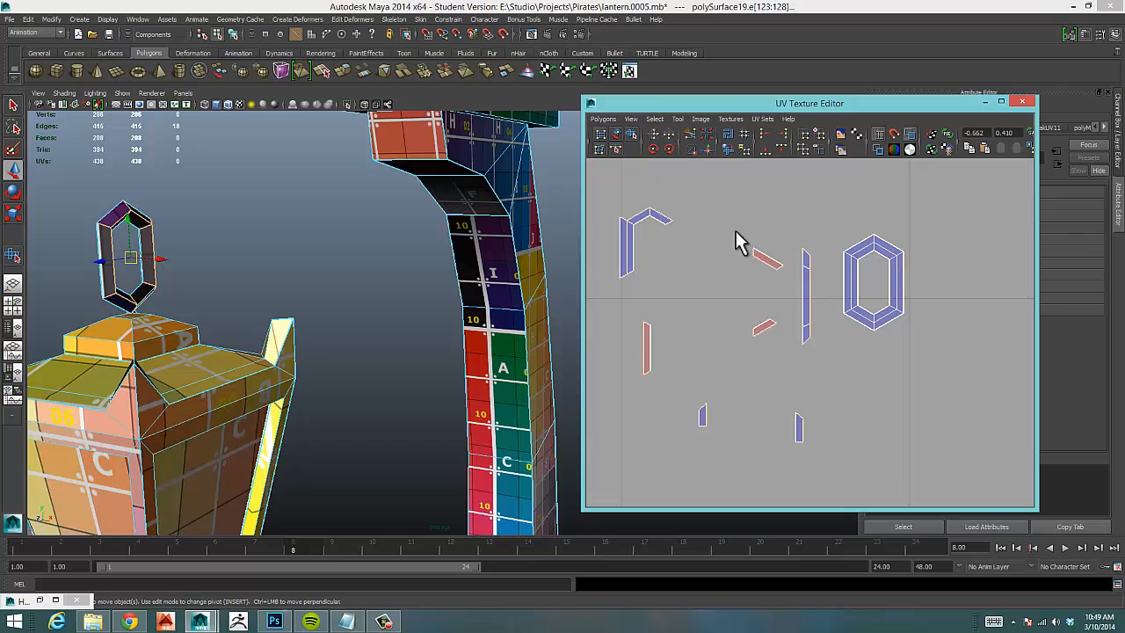
right_drag(640, 230, 722, 526)
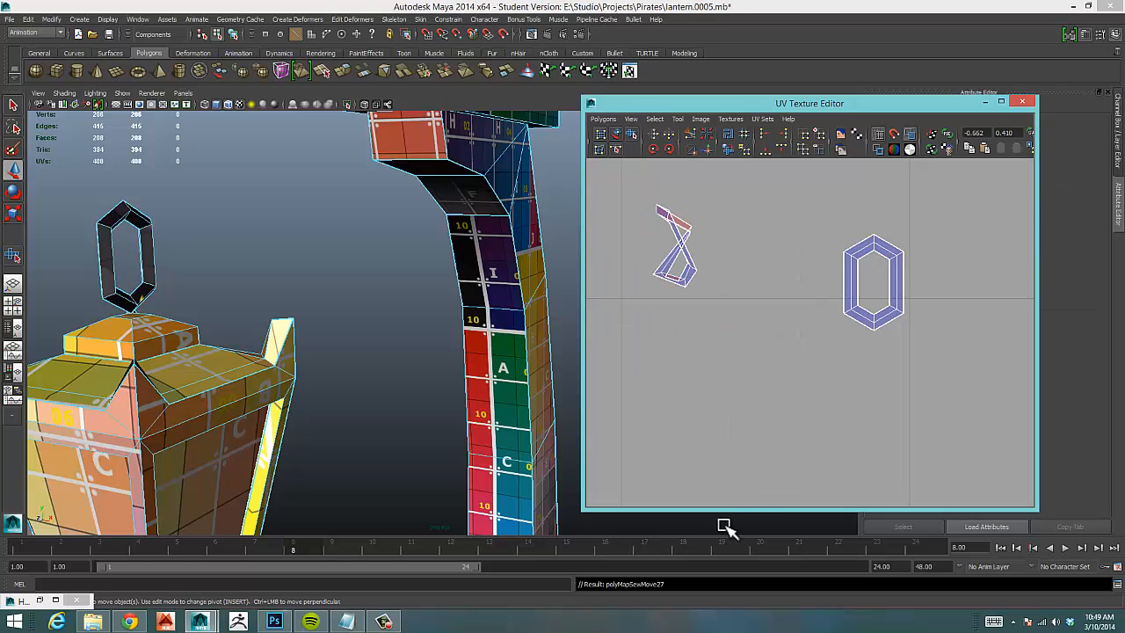
key(ctrl+z)
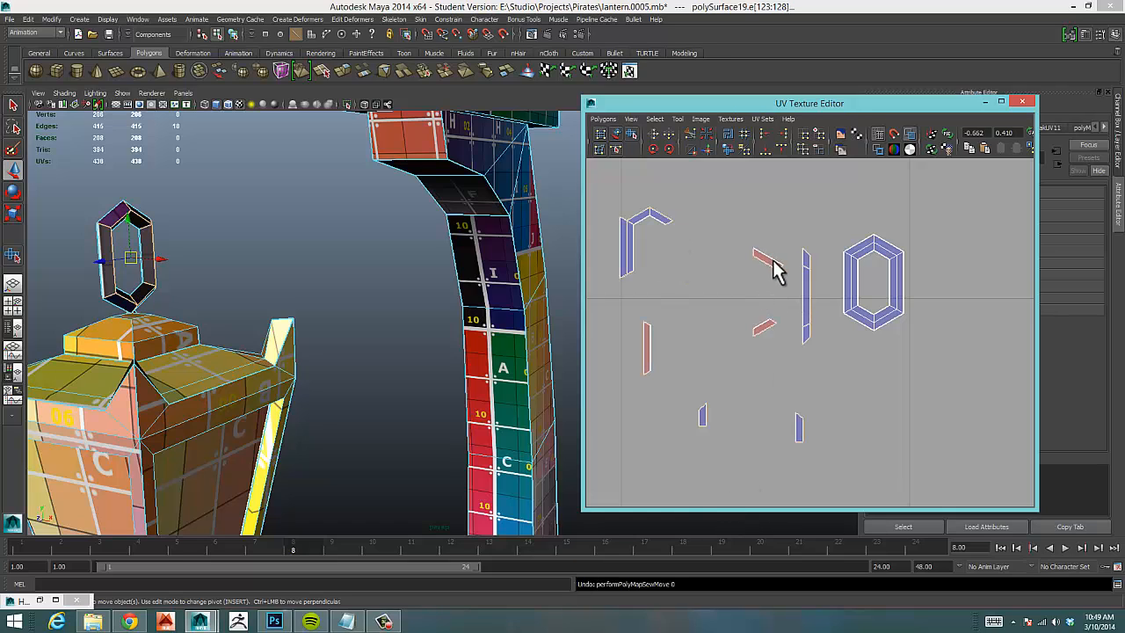
Flip the whole upper slanted red UV shell horizontally, undoing the flip made on only part of its UVs.
right_drag(762, 255, 784, 245)
drag(745, 235, 789, 279)
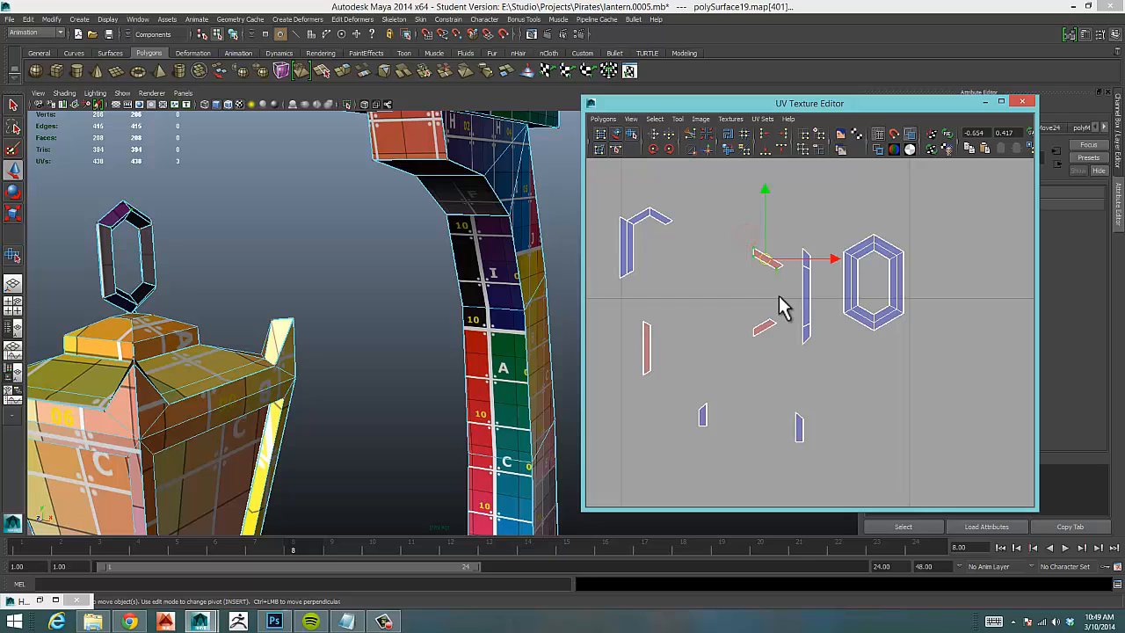
click(654, 134)
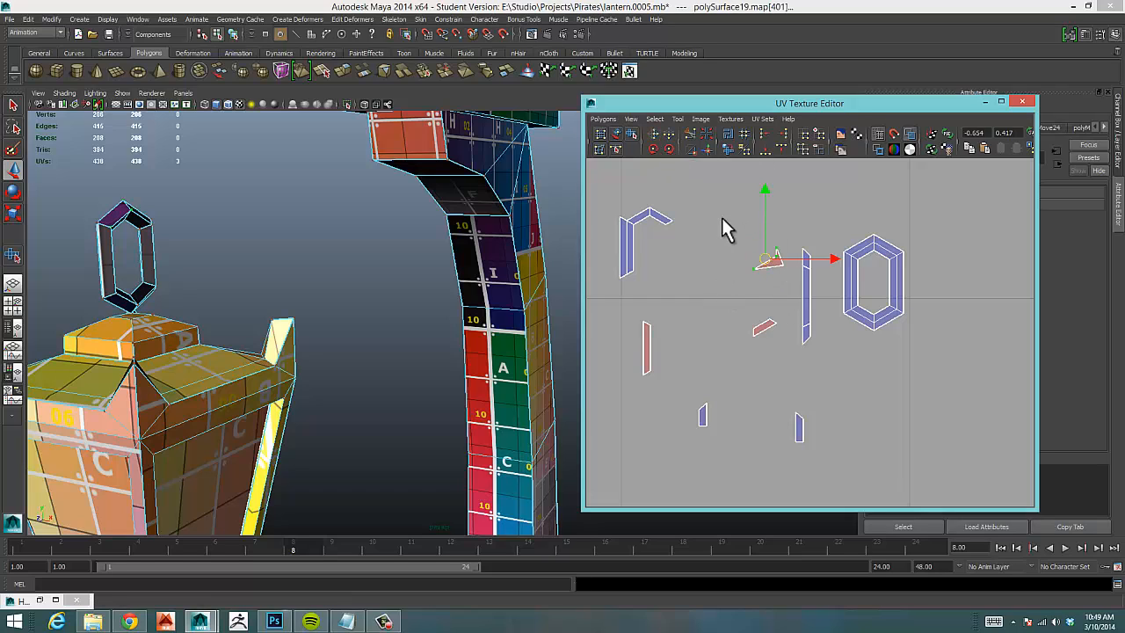
key(ctrl+z)
right_drag(788, 266, 758, 243)
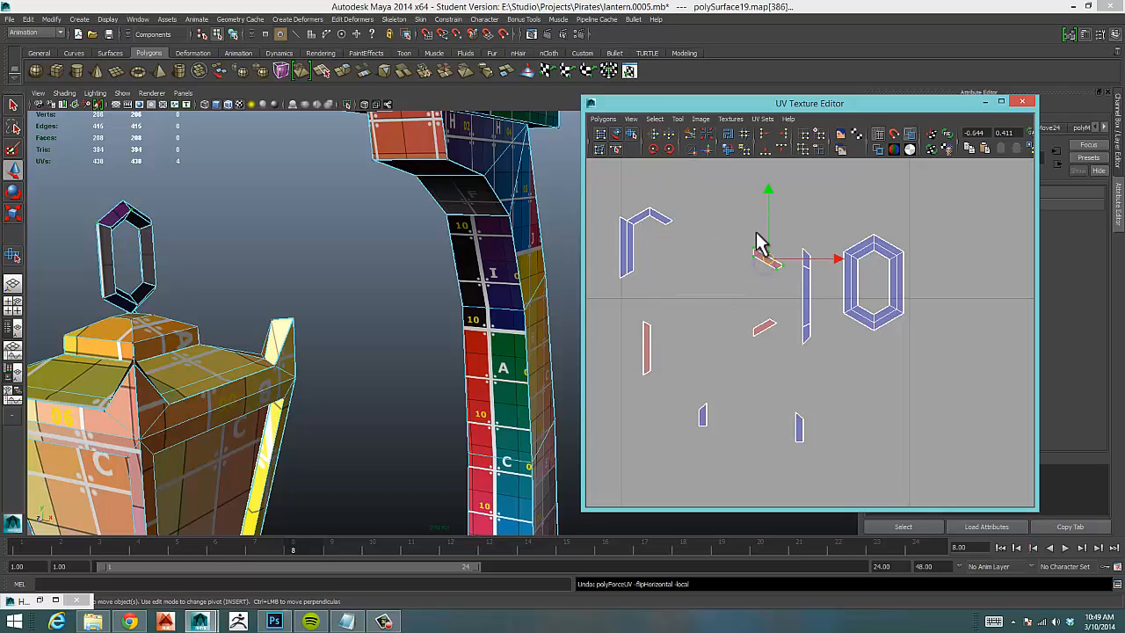
click(655, 135)
Flip the lower slanted red UV shell and the vertical red UV shell horizontally.
drag(781, 343, 781, 344)
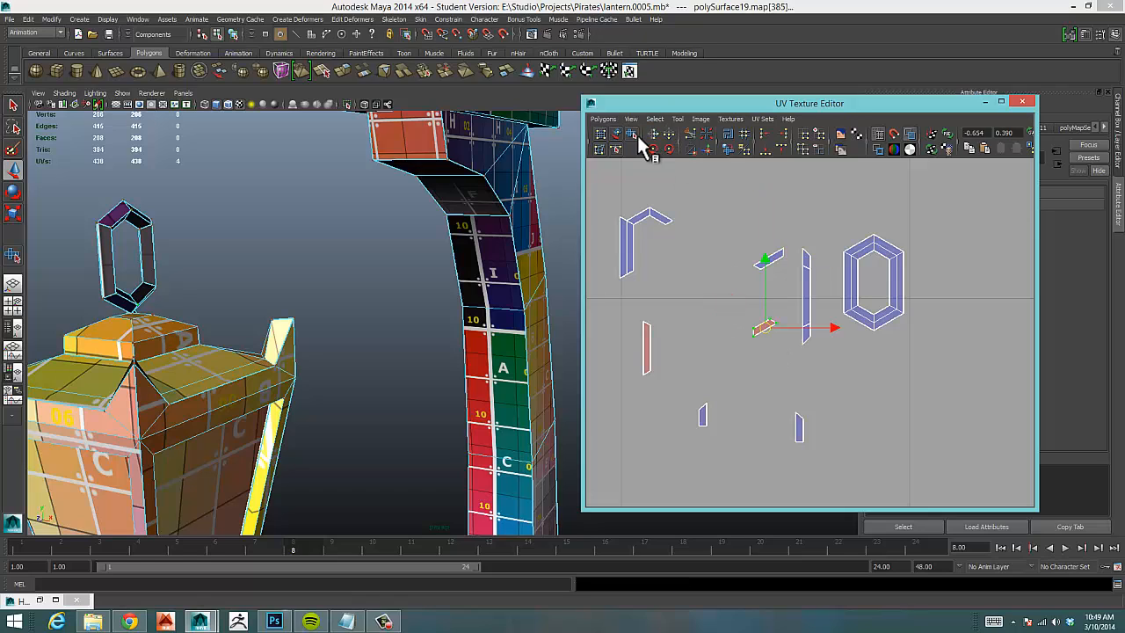
click(655, 135)
drag(662, 386, 664, 386)
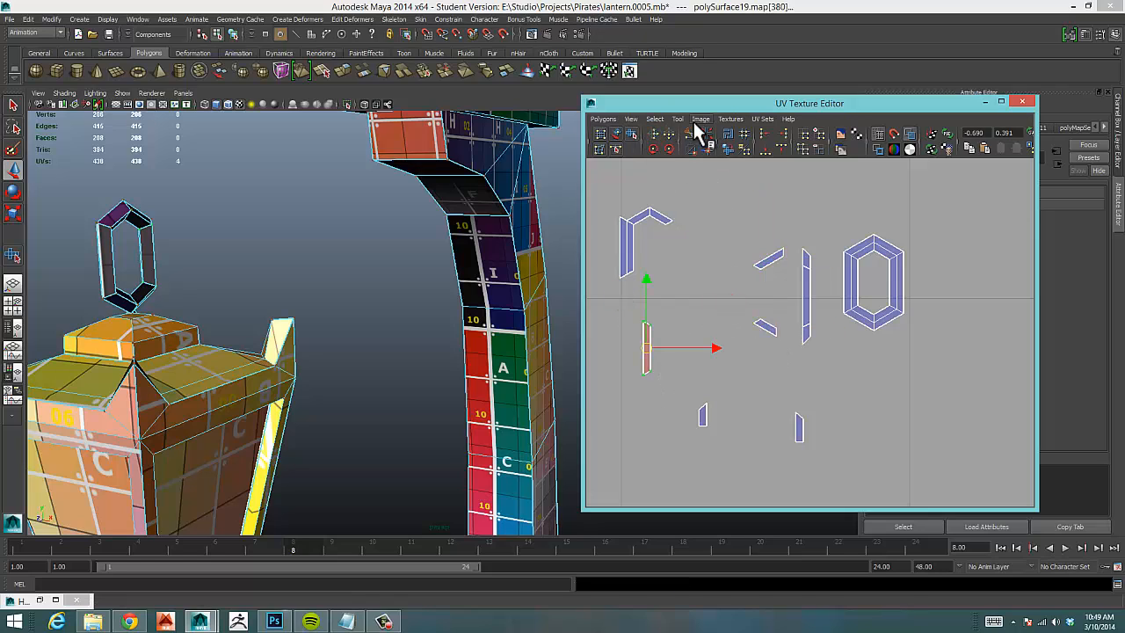
click(655, 134)
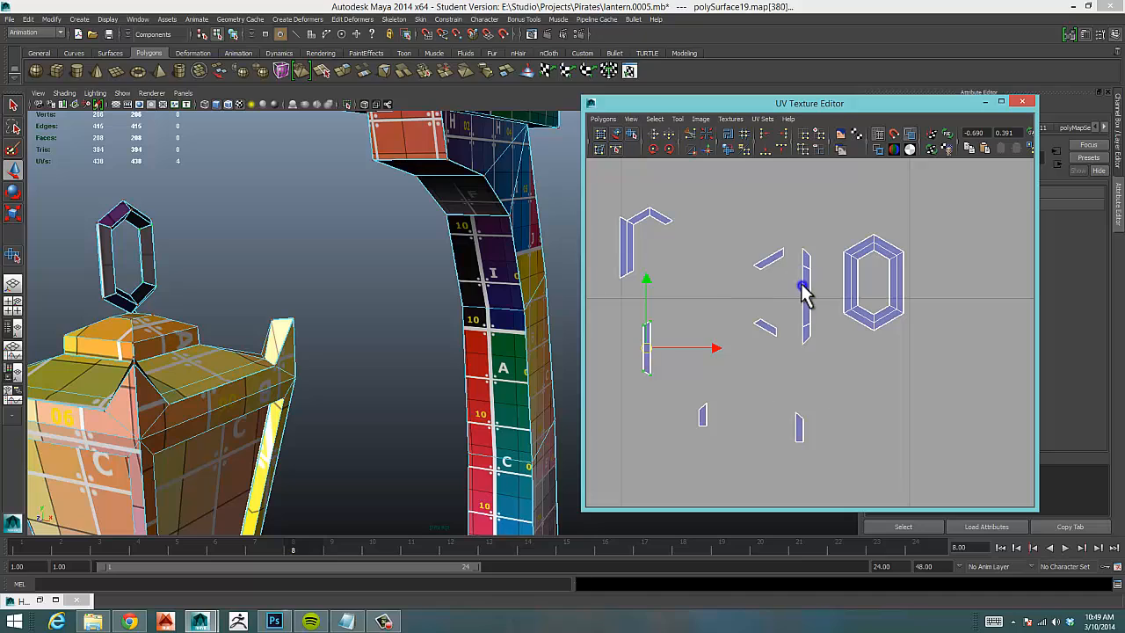
Select the edges of all the loose ring shells, leaving out the joined hexagon's, and Move and Sew them into one shell.
right_drag(804, 294, 781, 254)
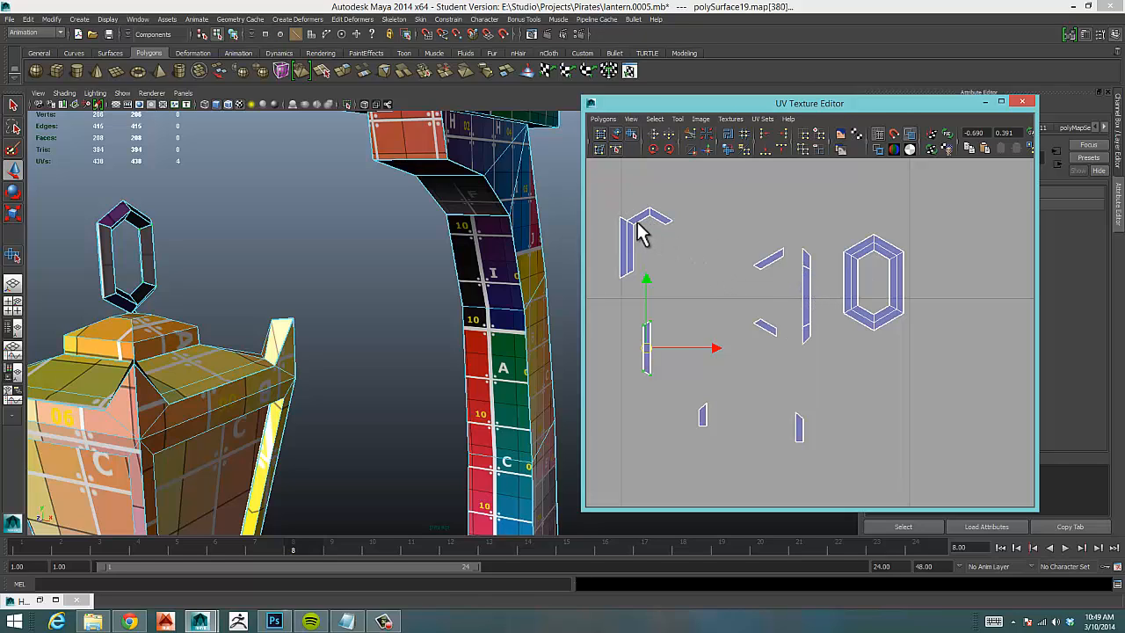
alt+drag(364, 293, 386, 294)
right_drag(647, 214, 650, 188)
drag(601, 184, 810, 476)
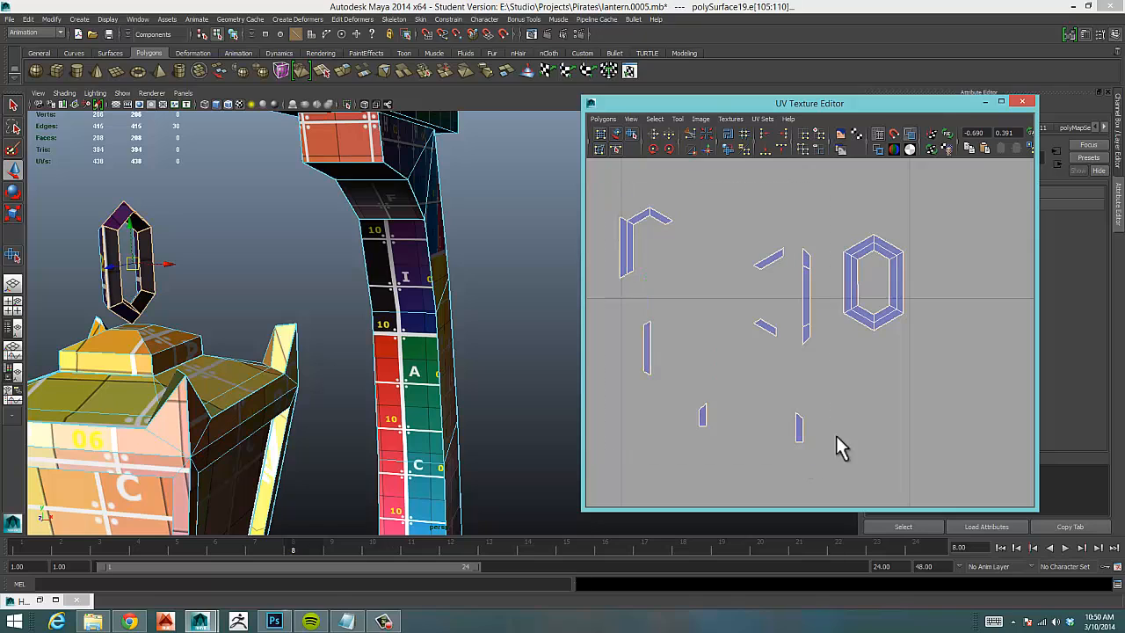
drag(948, 199, 842, 359)
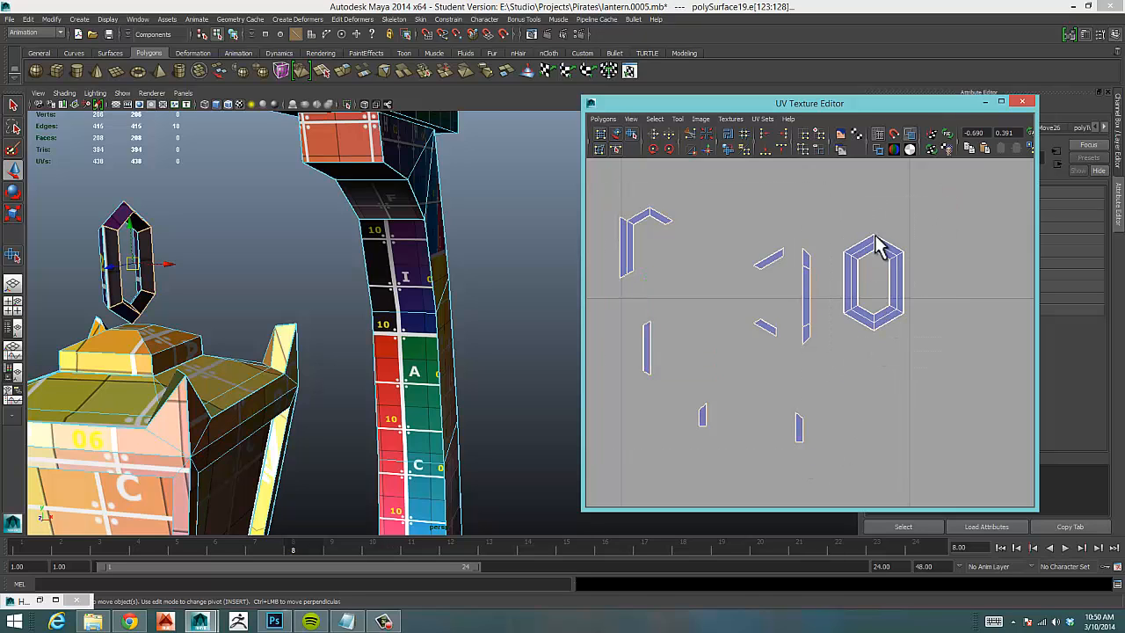
right_drag(802, 288, 866, 596)
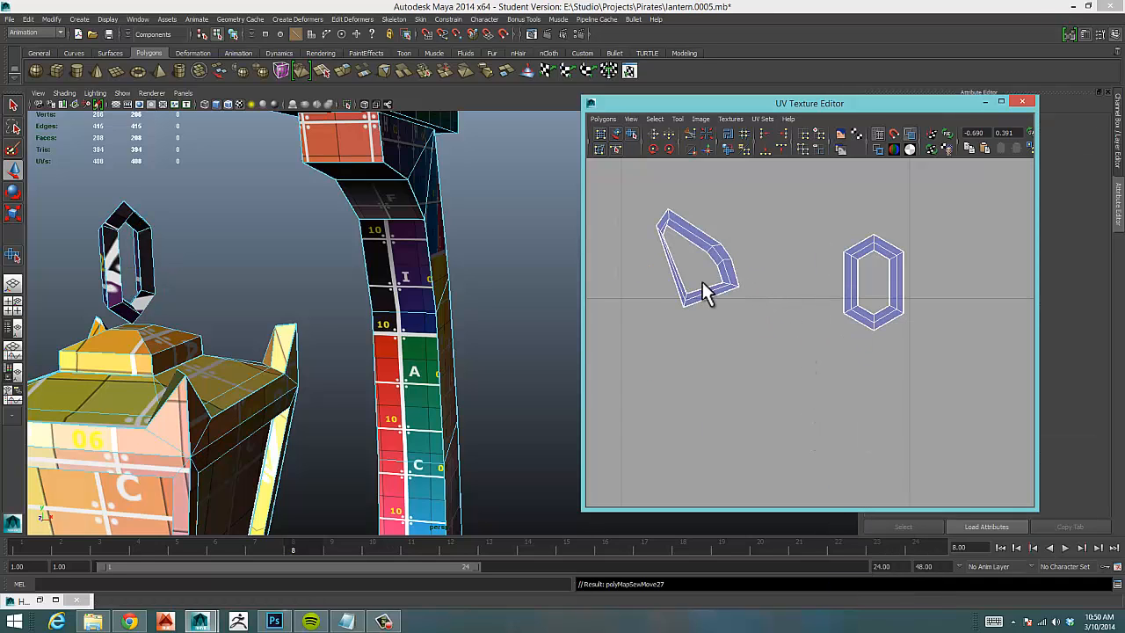
Unfold the newly sewn ring shell into an open hexagon and unfold the other hexagonal shell as well.
alt+middle_drag(702, 283, 715, 282)
mouse_move(749, 264)
right_down()
mouse_move(777, 253)
mouse_move(749, 248)
right_up()
drag(736, 240, 751, 278)
ctrl+right_drag(755, 257, 775, 244)
click(631, 134)
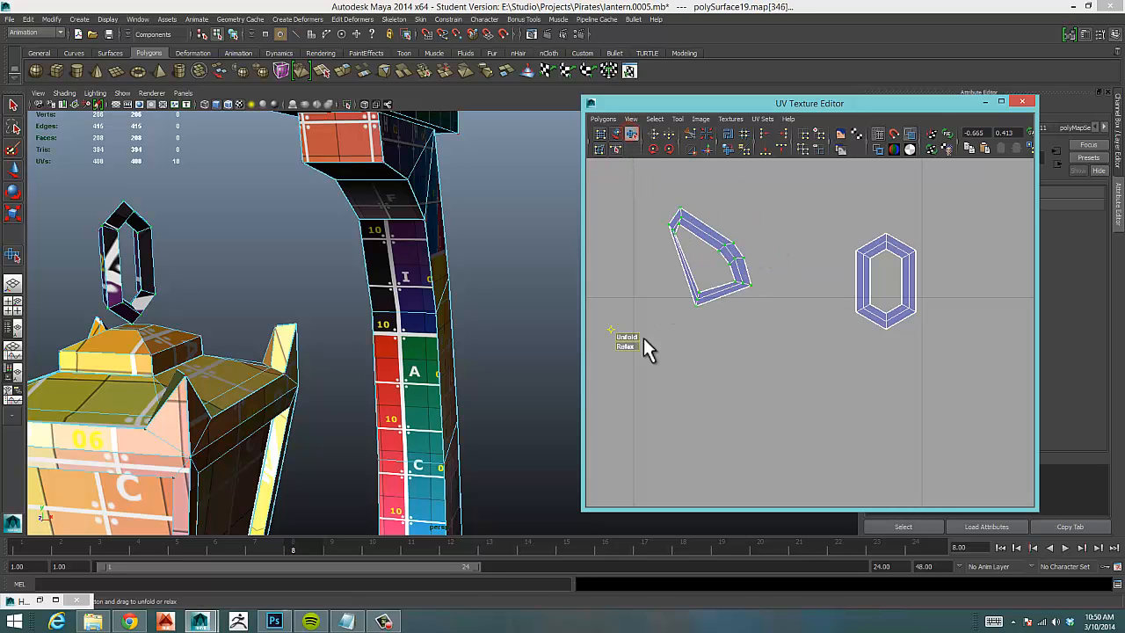
drag(620, 336, 738, 334)
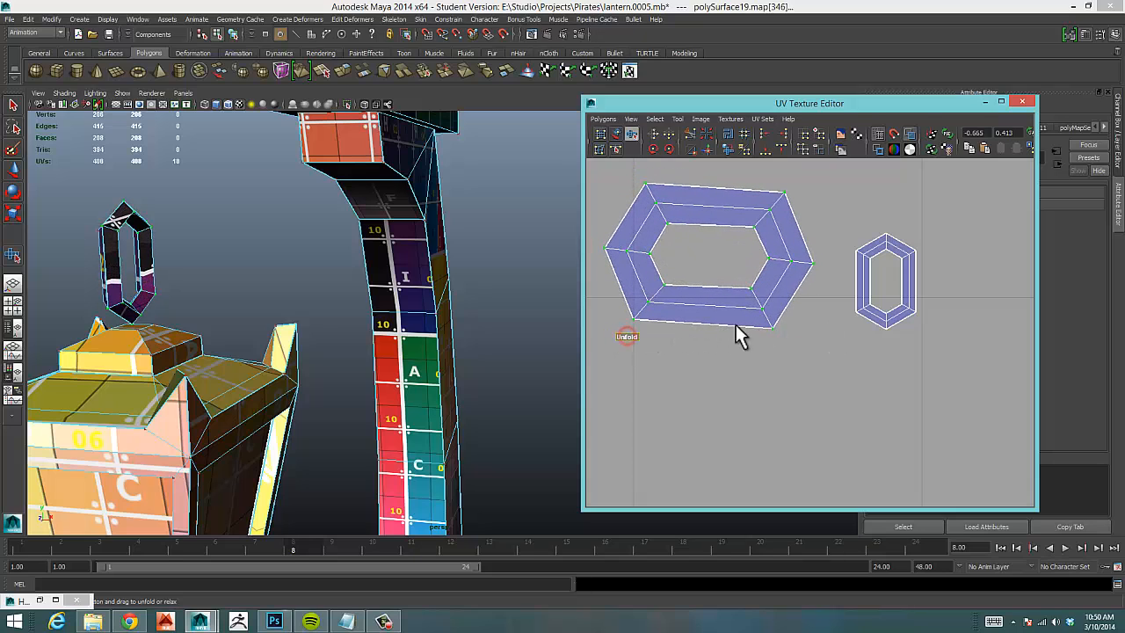
drag(845, 208, 945, 365)
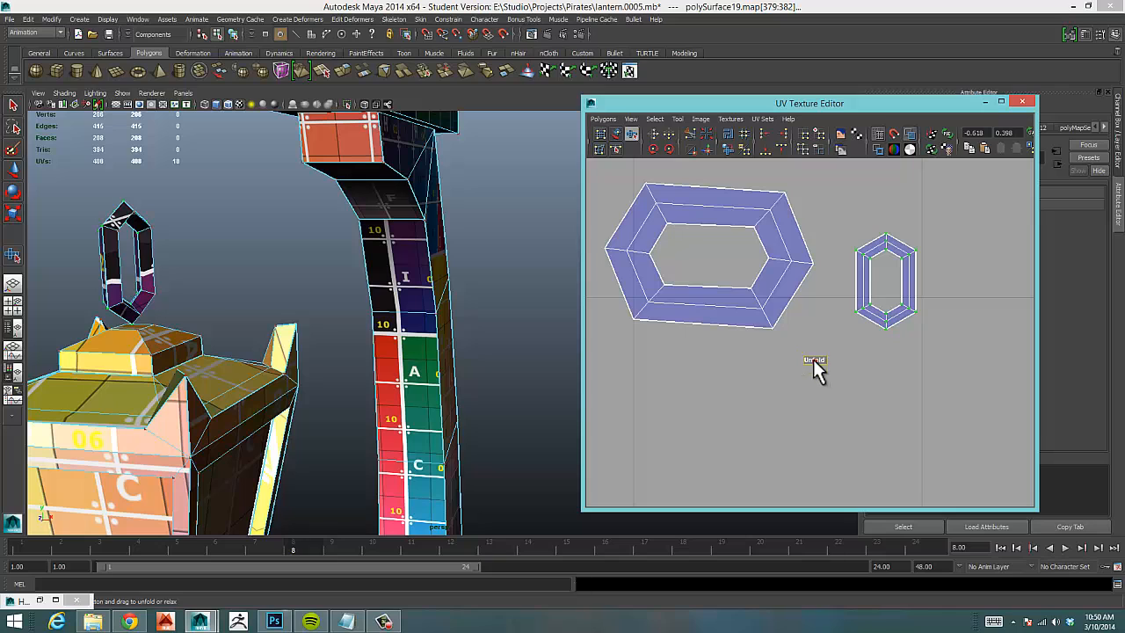
drag(816, 369, 941, 352)
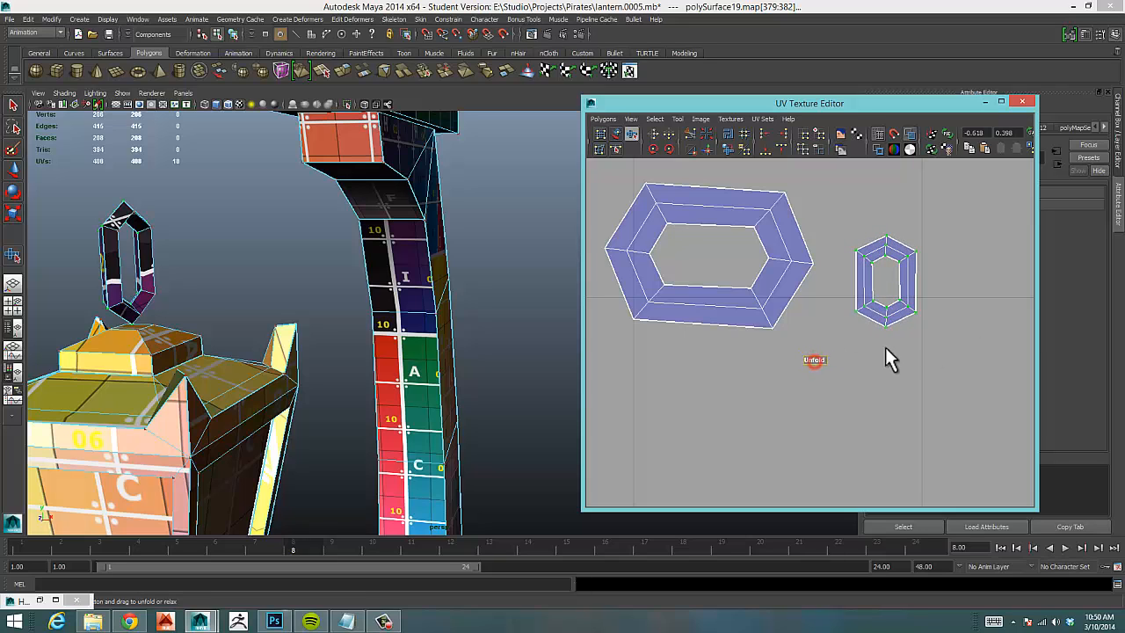
Rotate the larger hexagonal shell upright, scale it down to the other hexagon's size and move it alongside.
right_drag(782, 278, 800, 232)
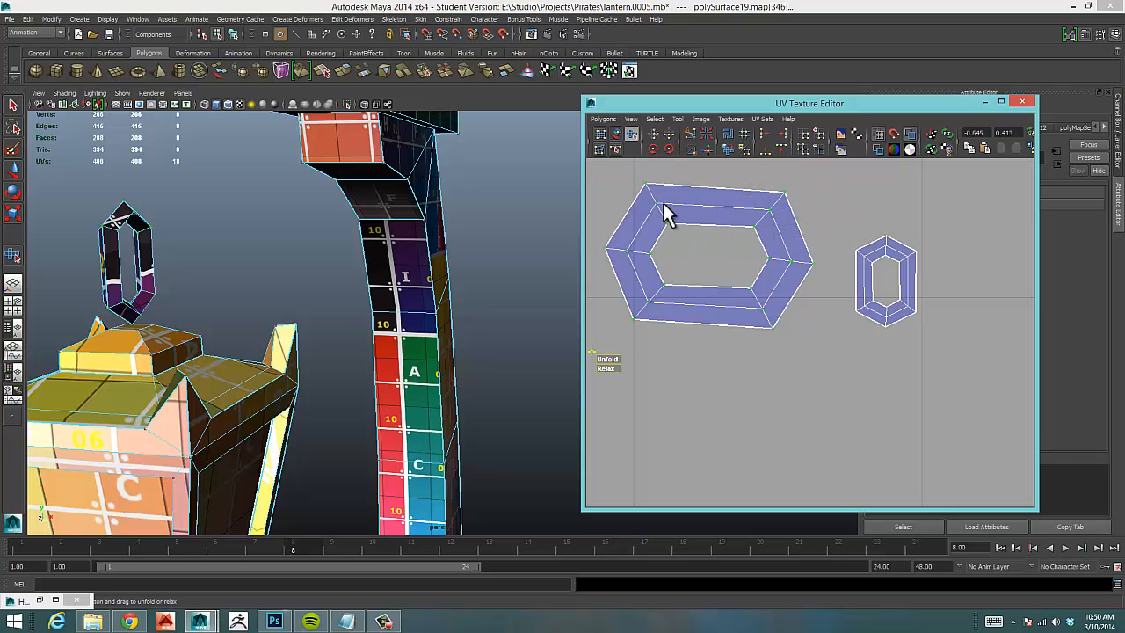
key(e)
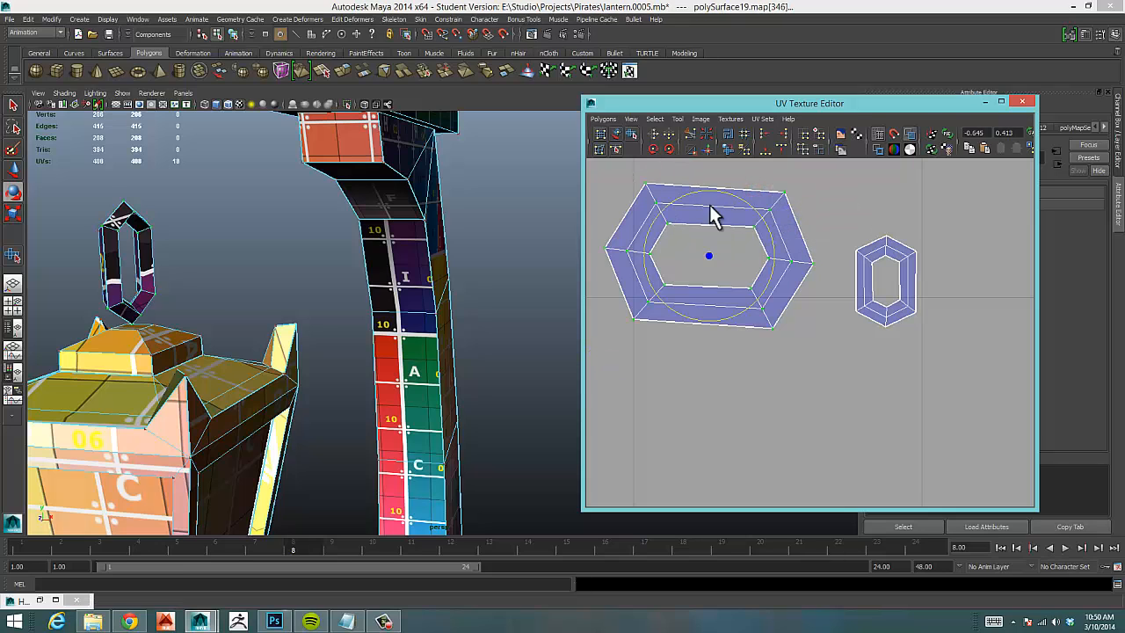
drag(761, 223, 765, 311)
key(w)
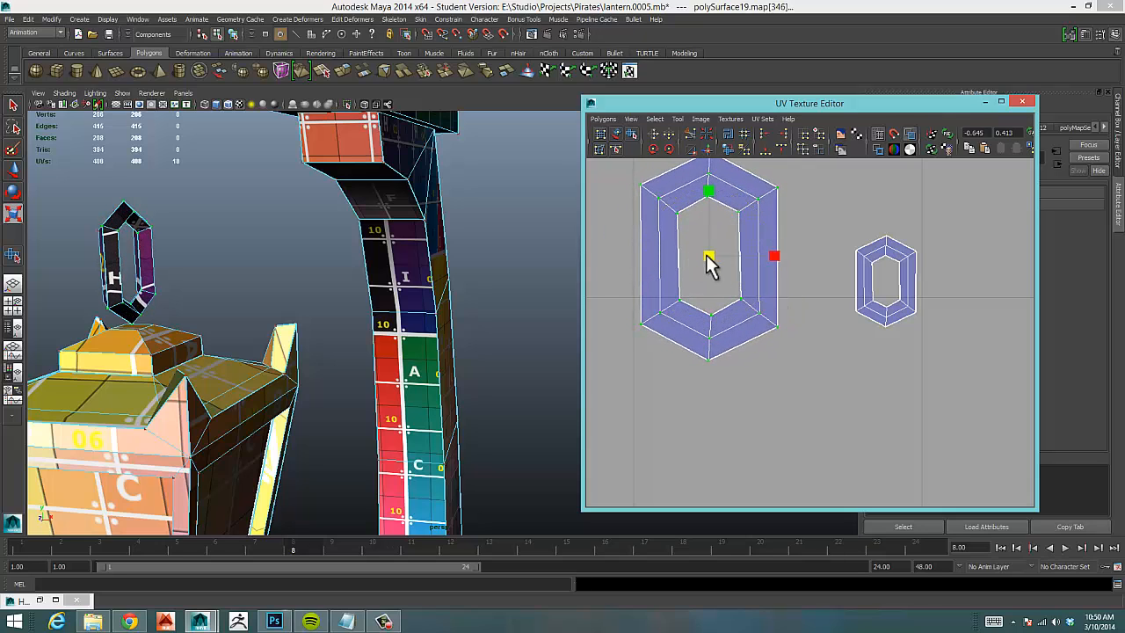
drag(708, 258, 823, 322)
key(w)
mouse_move(811, 261)
mouse_down()
mouse_move(822, 290)
mouse_move(820, 277)
mouse_up()
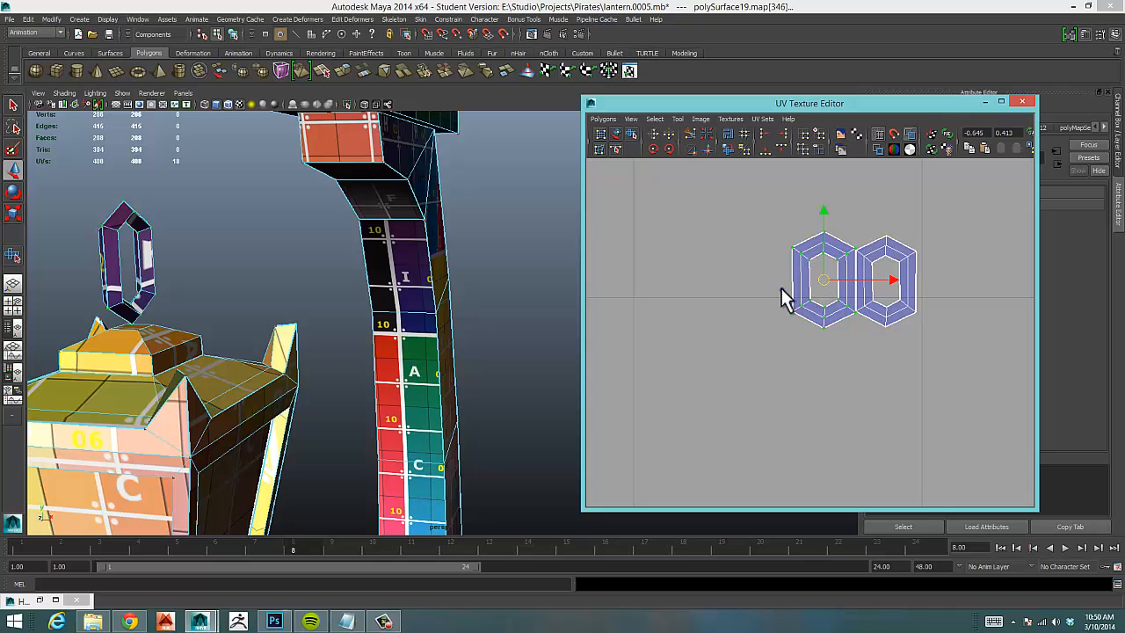
Scale the left hexagonal shell down slightly and shift it so its outer side meets the right hexagon's side.
alt+right_drag(781, 289, 1072, 291)
alt+middle_drag(902, 296, 720, 379)
alt+right_drag(820, 354, 799, 344)
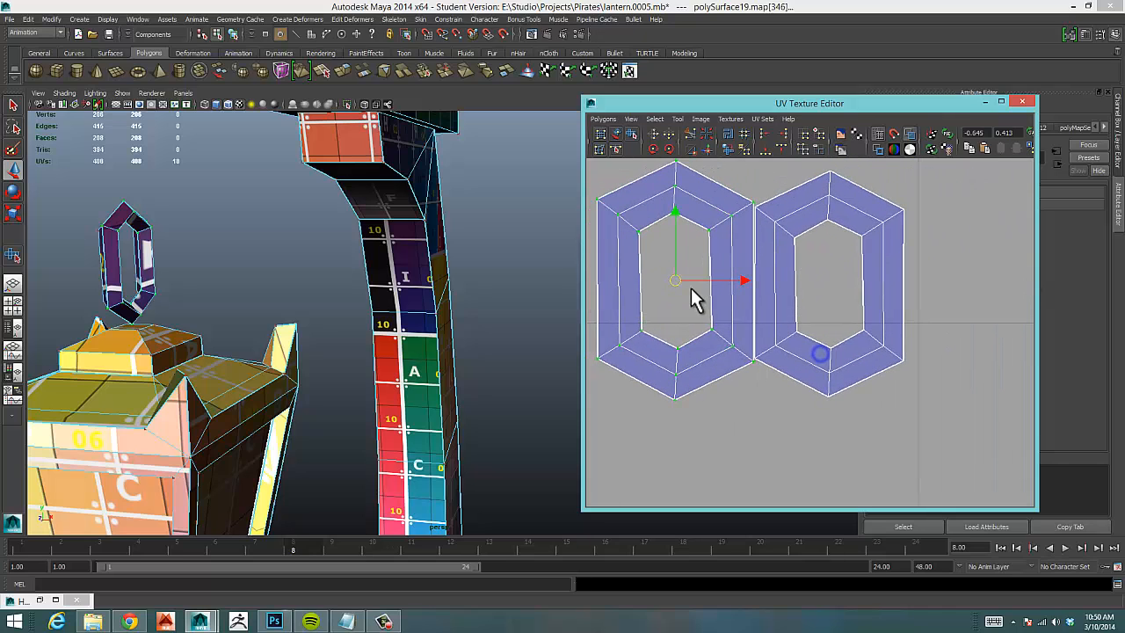
key(e)
key(r)
drag(675, 280, 670, 279)
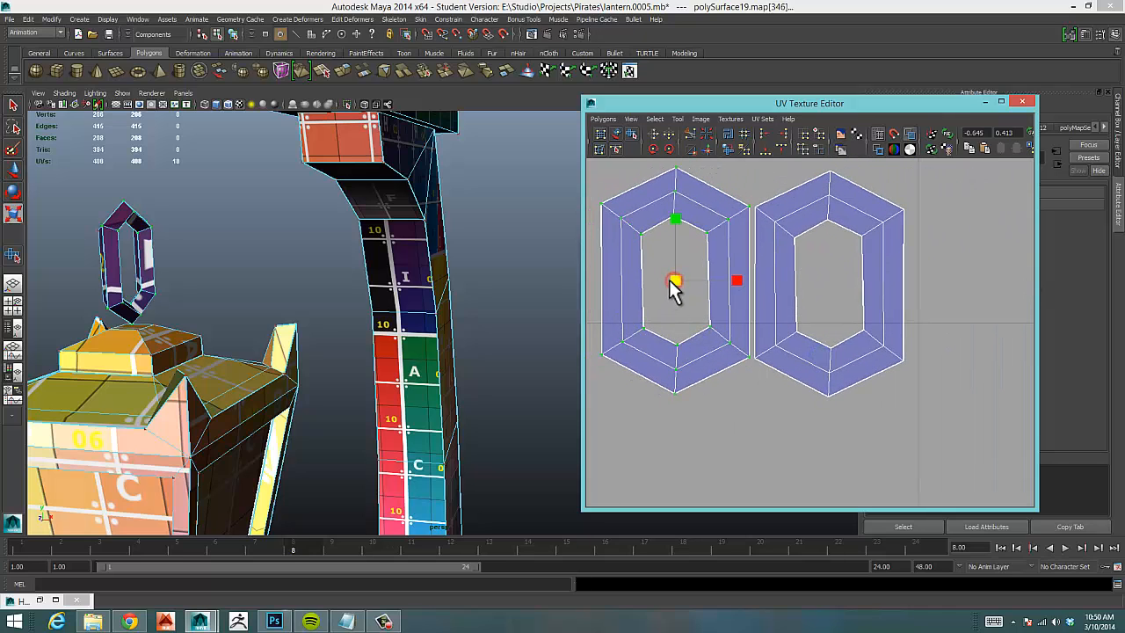
key(w)
drag(739, 283, 761, 294)
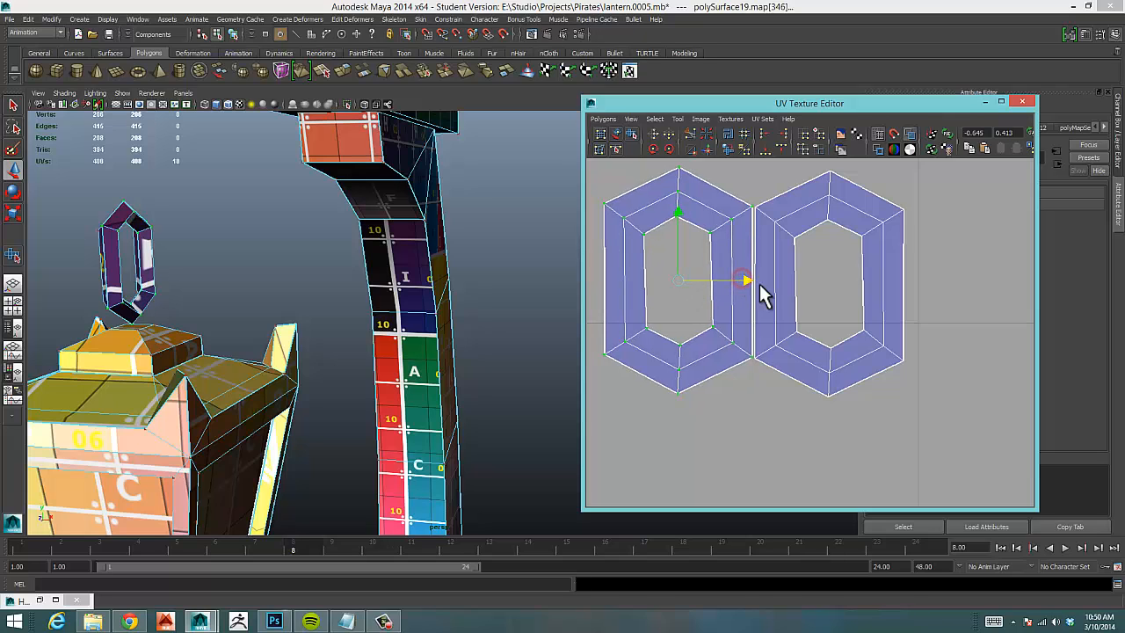
Move and Sew the two hexagons along their shared vertical edge and unfold the whole joined shell.
right_drag(757, 300, 840, 582)
click(754, 259)
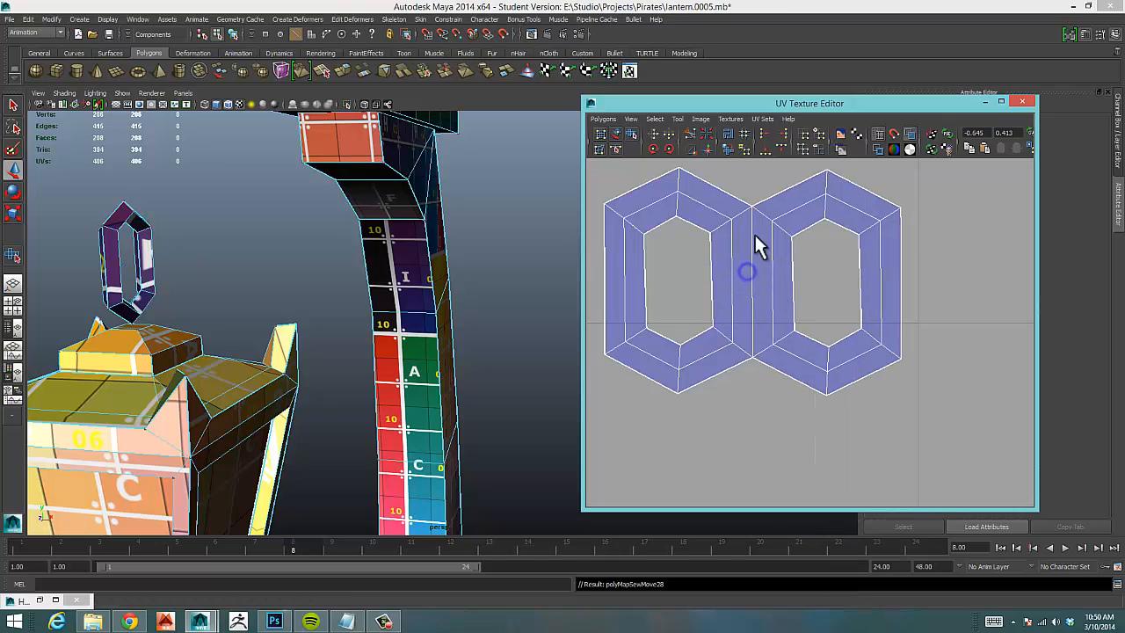
right_drag(681, 206, 659, 188)
click(720, 226)
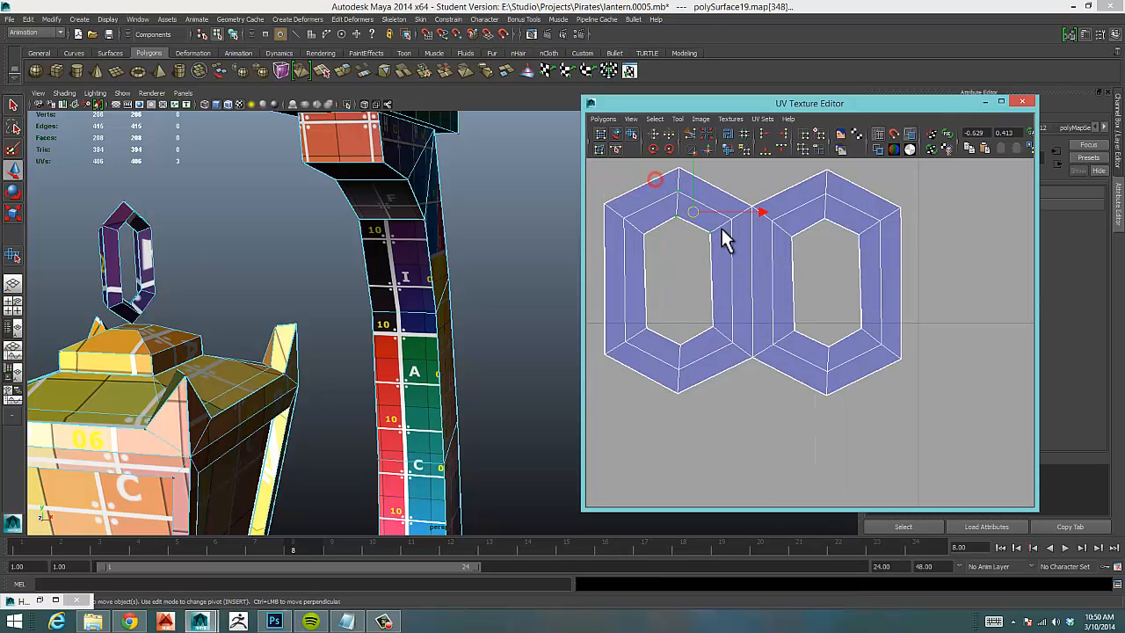
right_drag(721, 225, 676, 207)
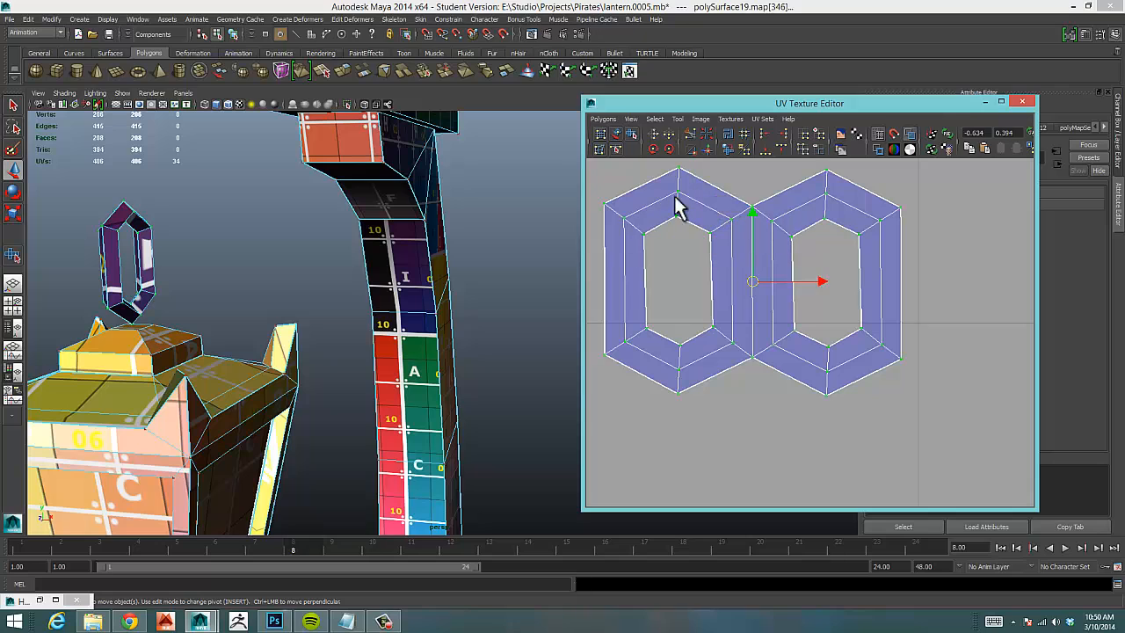
click(632, 134)
drag(603, 475, 679, 474)
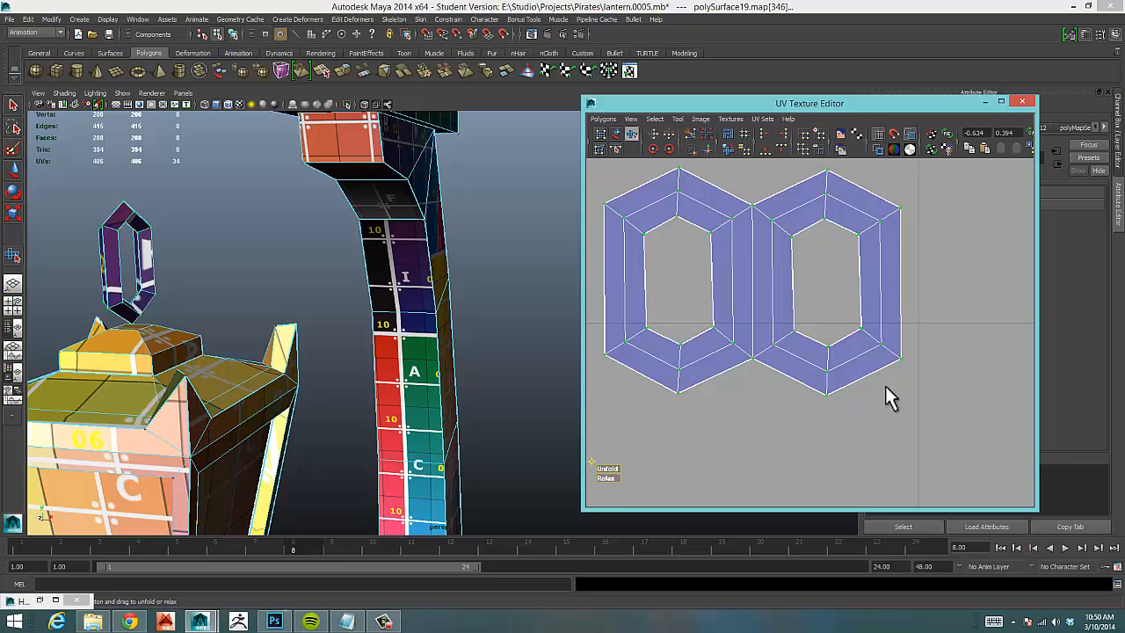
Select all UVs of the joined double-hexagon shell and move it down in UV space.
alt+right_drag(893, 376, 744, 344)
alt+middle_drag(744, 344, 796, 365)
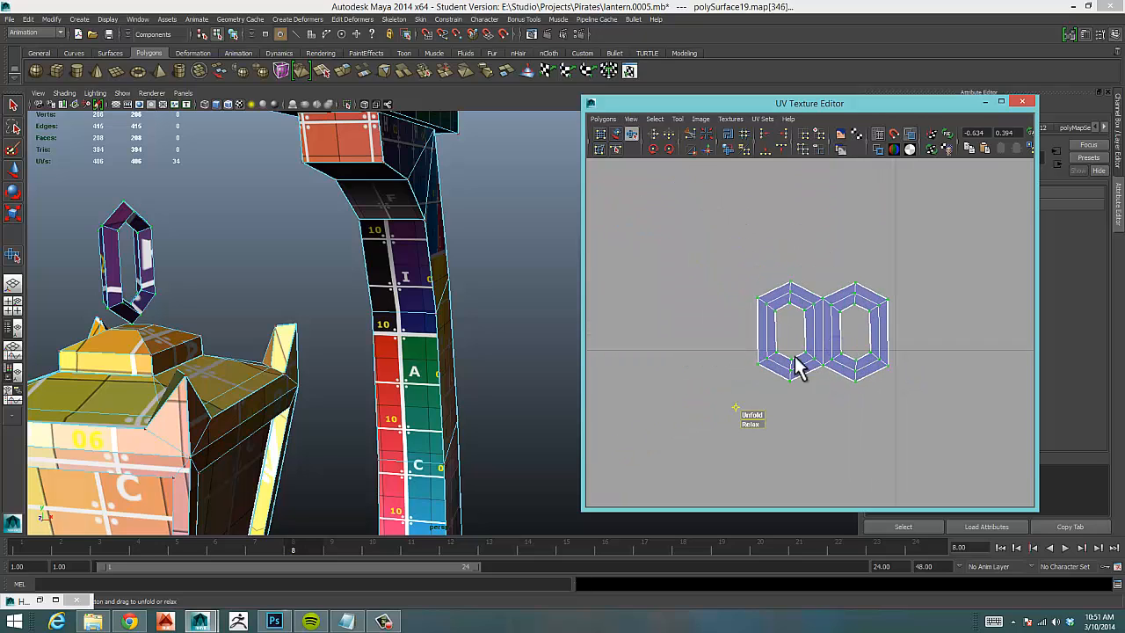
right_drag(826, 347, 871, 301)
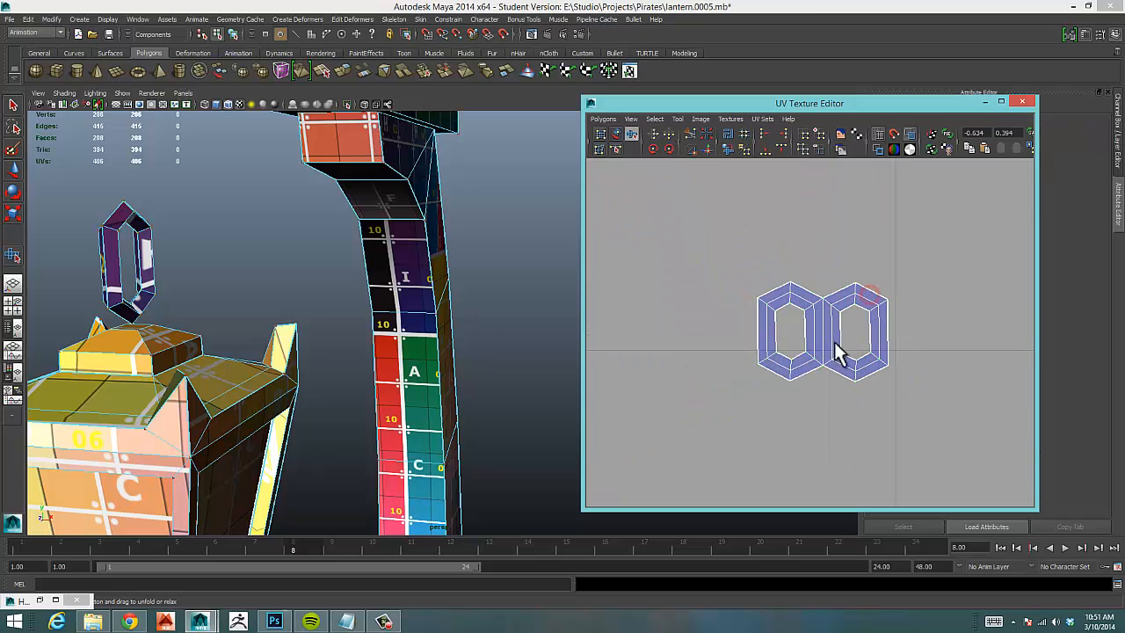
right_drag(835, 341, 711, 252)
alt+right_drag(941, 399, 703, 365)
right_drag(823, 334, 866, 331)
drag(740, 283, 897, 378)
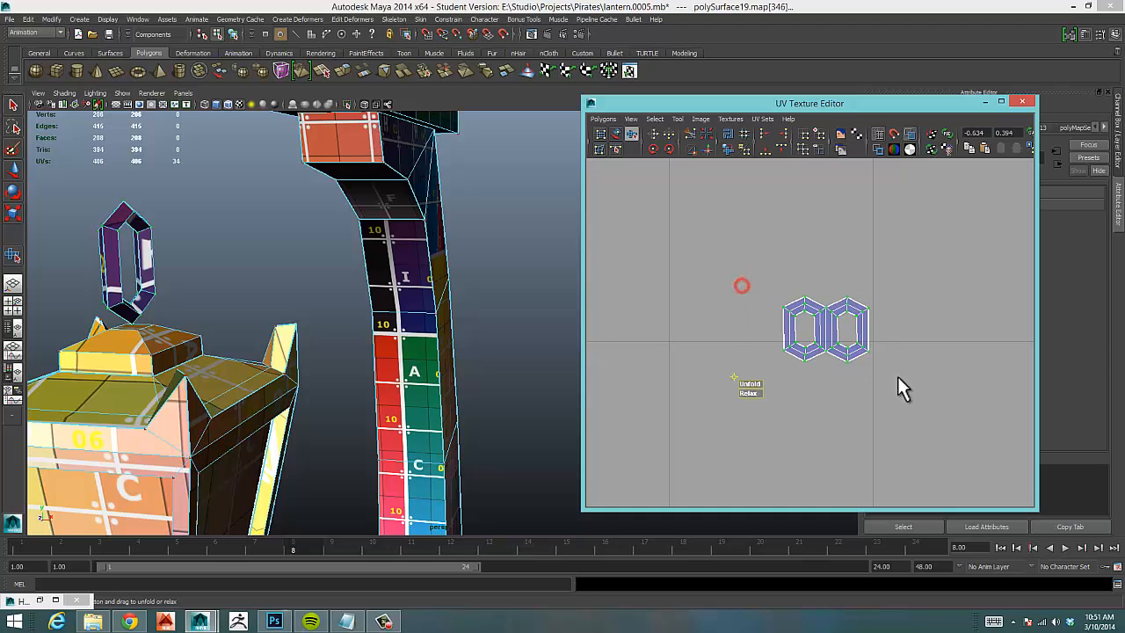
key(w)
drag(818, 332, 816, 400)
alt+right_drag(892, 362, 741, 364)
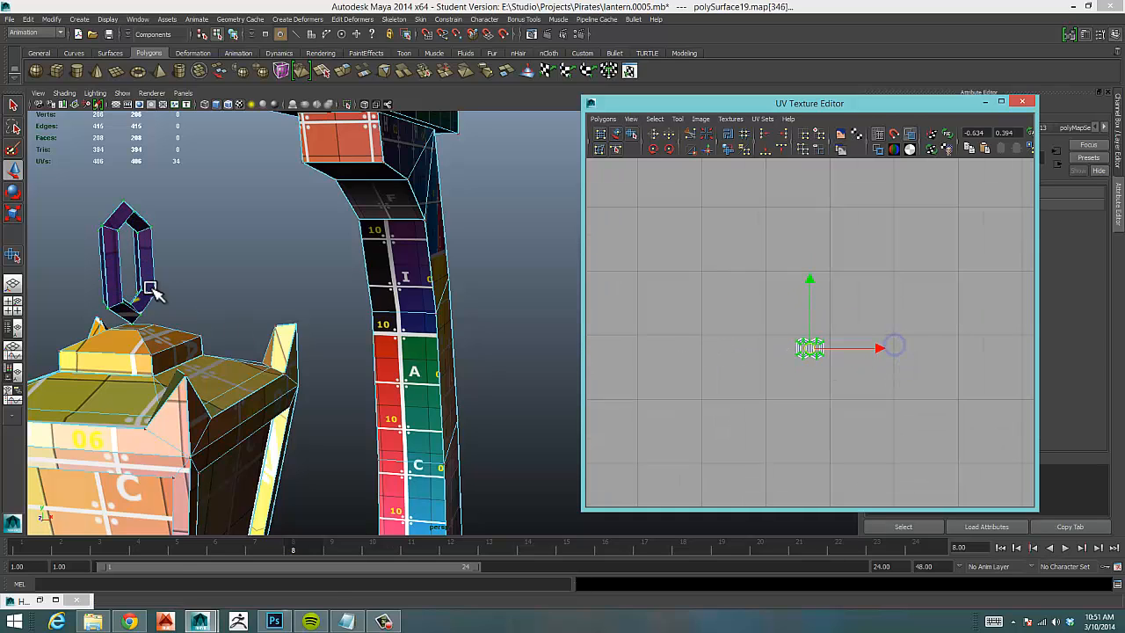
Examine the texture on the lantern's hexagonal ring in the 3D view from several angles and distances.
alt+drag(152, 291, 475, 285)
alt+middle_drag(477, 286, 432, 297)
alt+right_drag(431, 297, 682, 326)
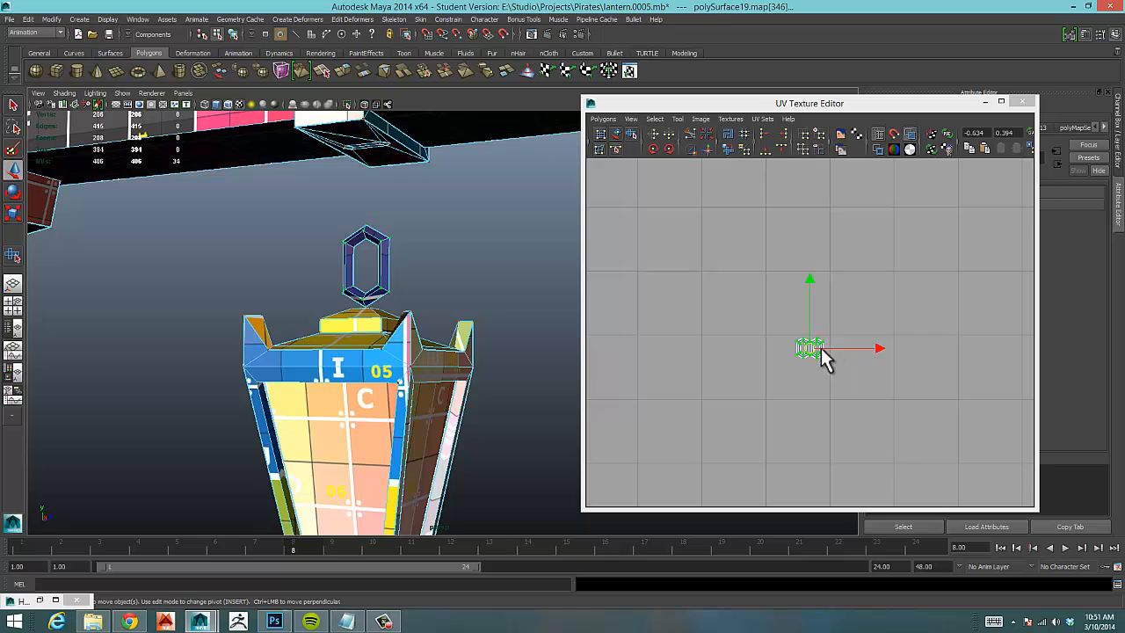
alt+right_drag(533, 291, 539, 301)
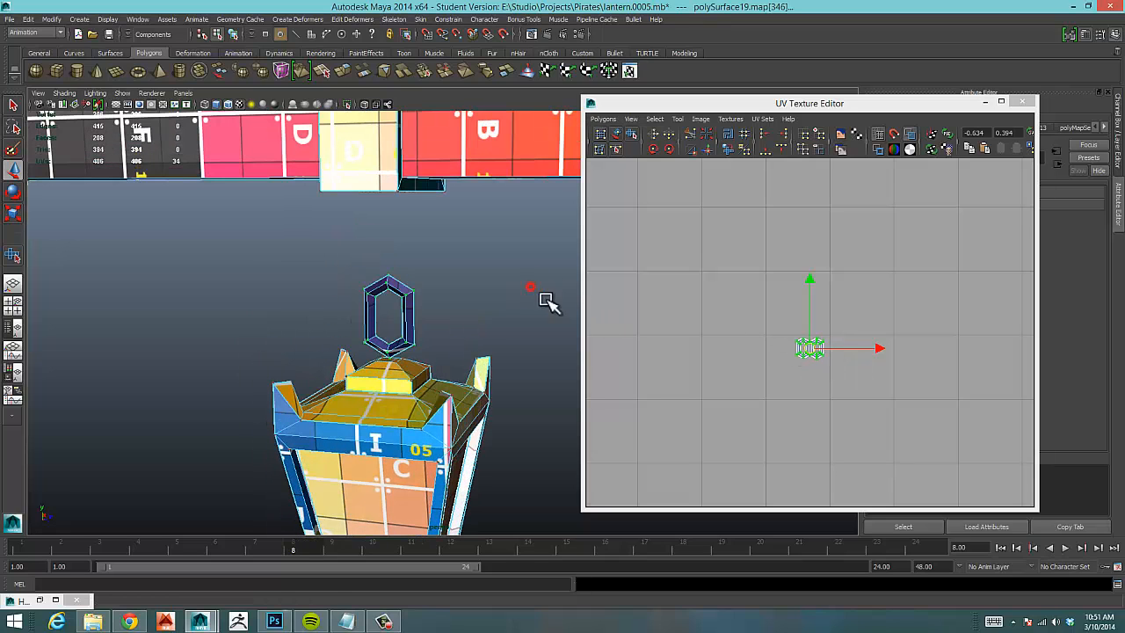
mouse_move(464, 310)
alt+right_down()
mouse_move(572, 311)
mouse_move(452, 311)
alt+right_up()
right_click(450, 296)
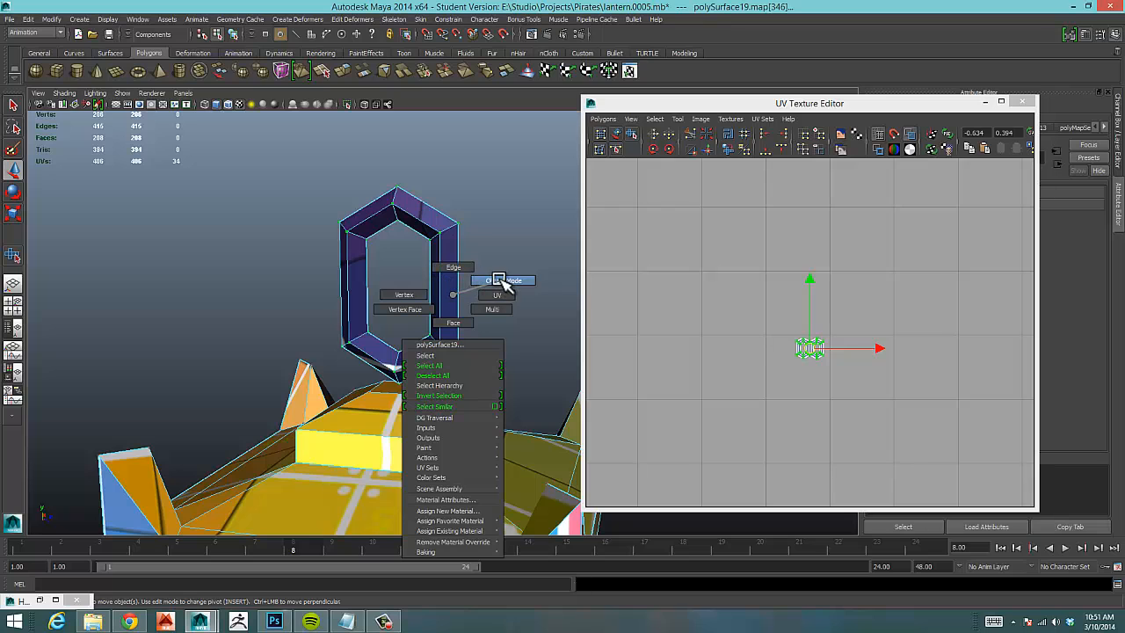
click(453, 299)
alt+drag(459, 307, 516, 297)
alt+right_drag(525, 295, 434, 302)
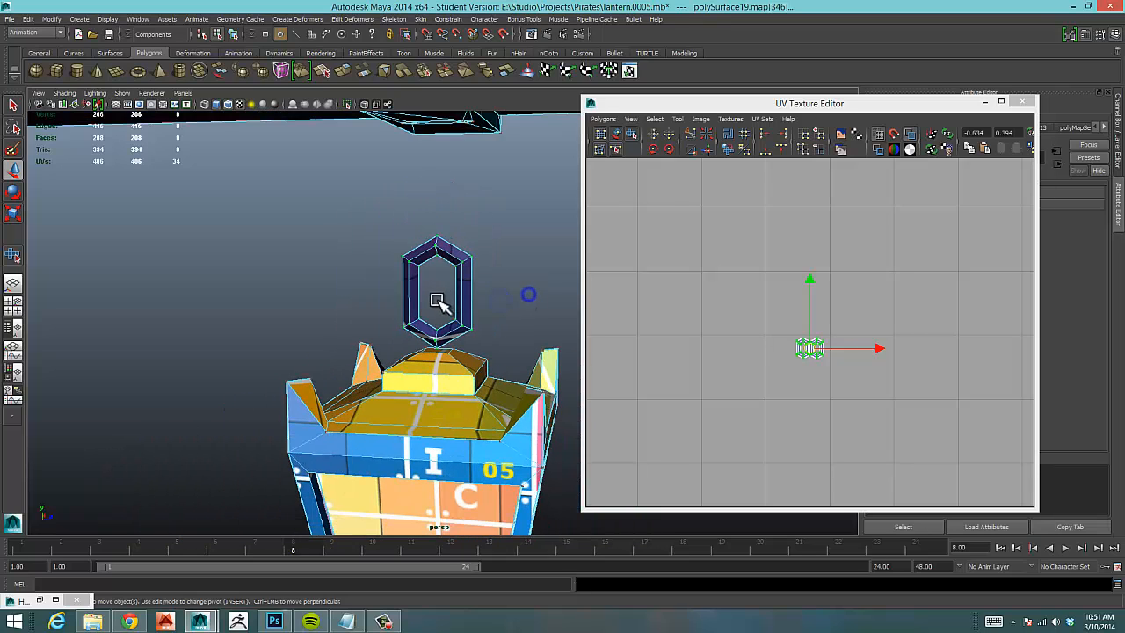
alt+drag(434, 300, 532, 293)
alt+right_drag(530, 294, 350, 292)
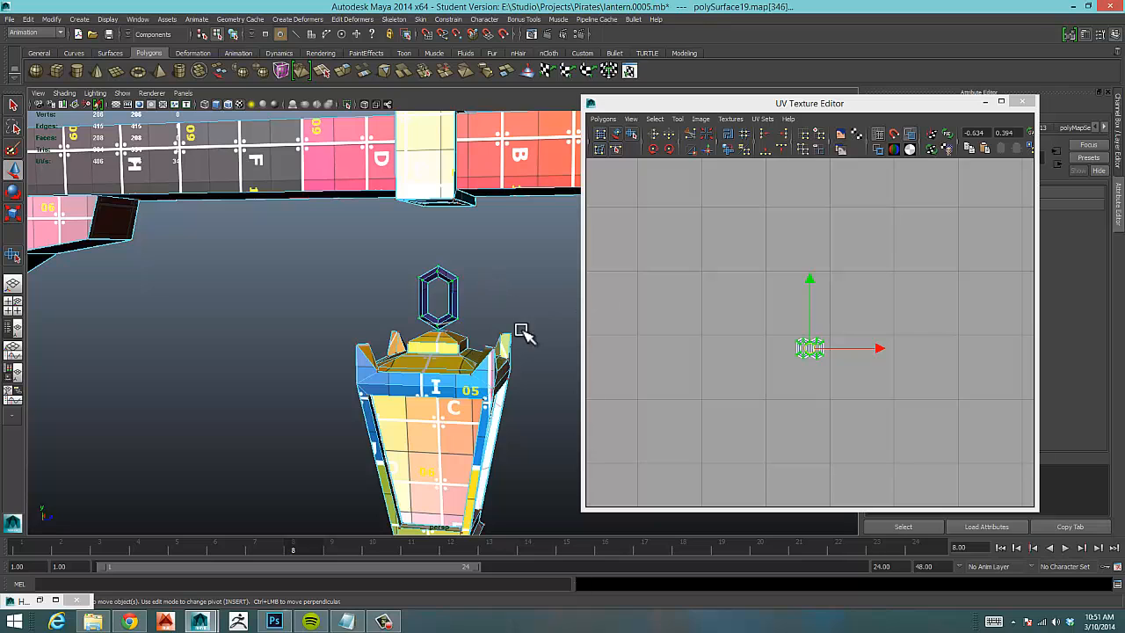
alt+right_drag(532, 348, 266, 366)
alt+right_drag(436, 375, 468, 283)
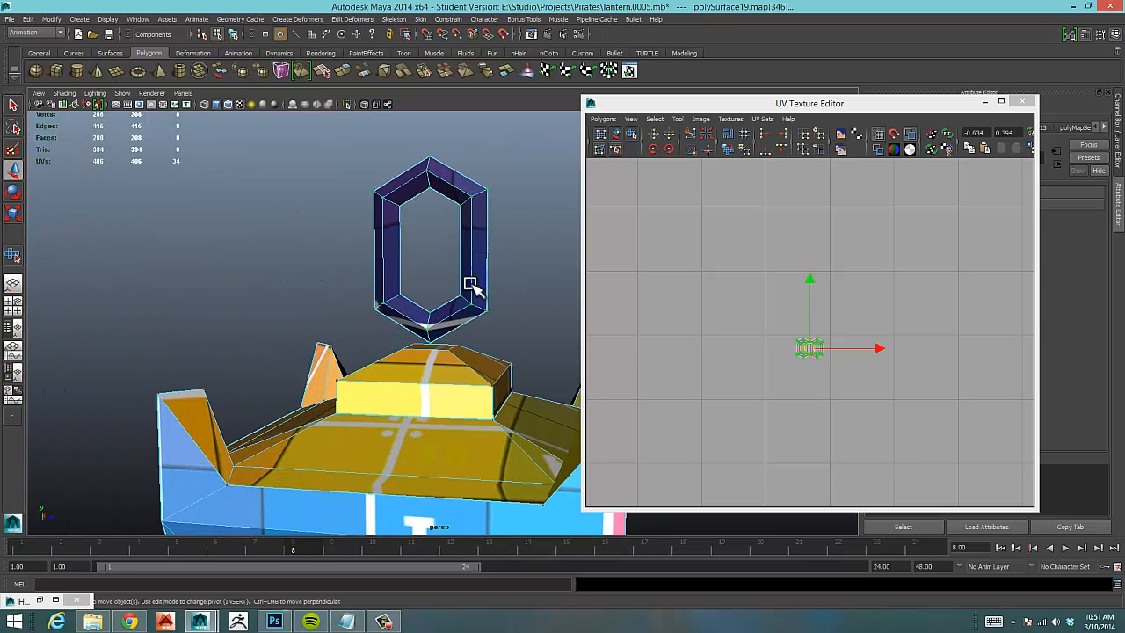
Select all faces of the lantern's hexagonal top ring and extract them into a separate mesh.
key(F11)
drag(364, 156, 513, 322)
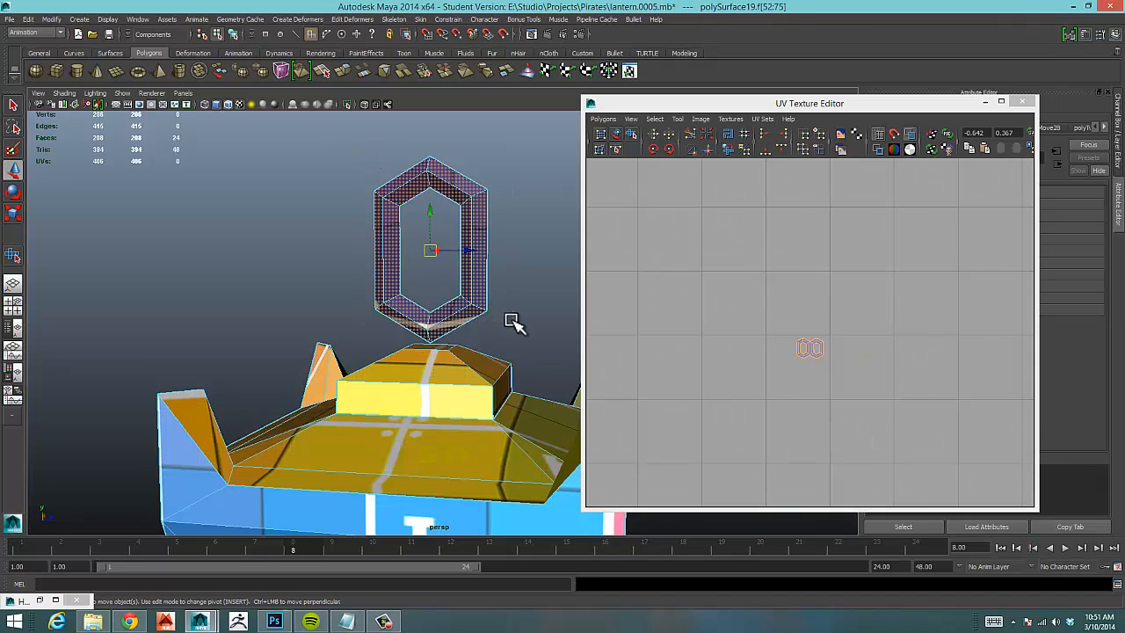
click(758, 324)
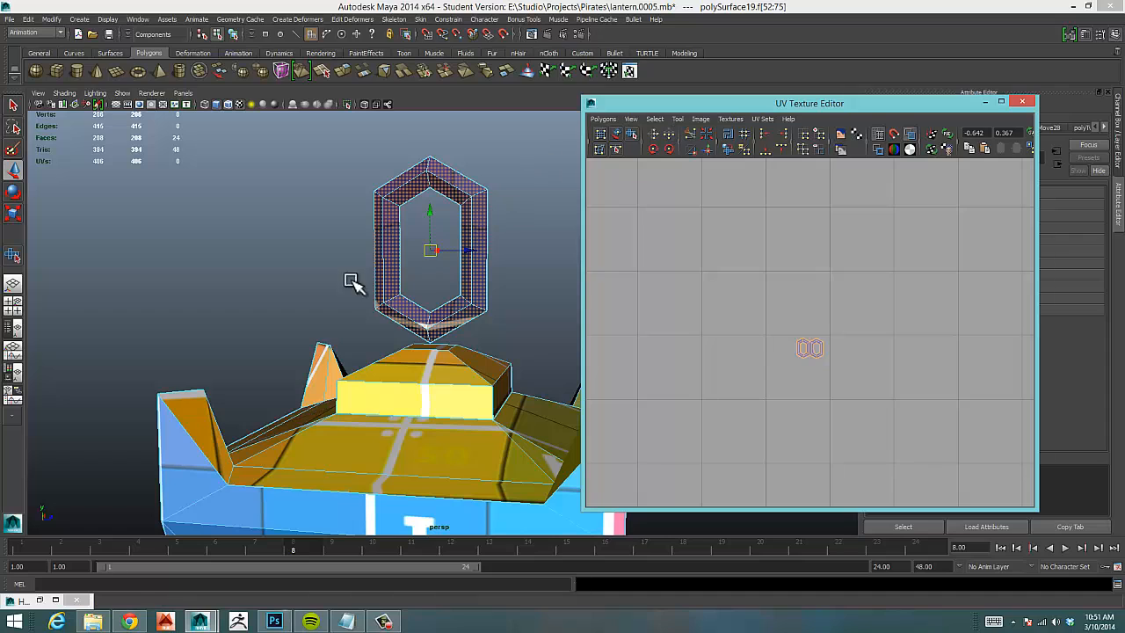
click(34, 33)
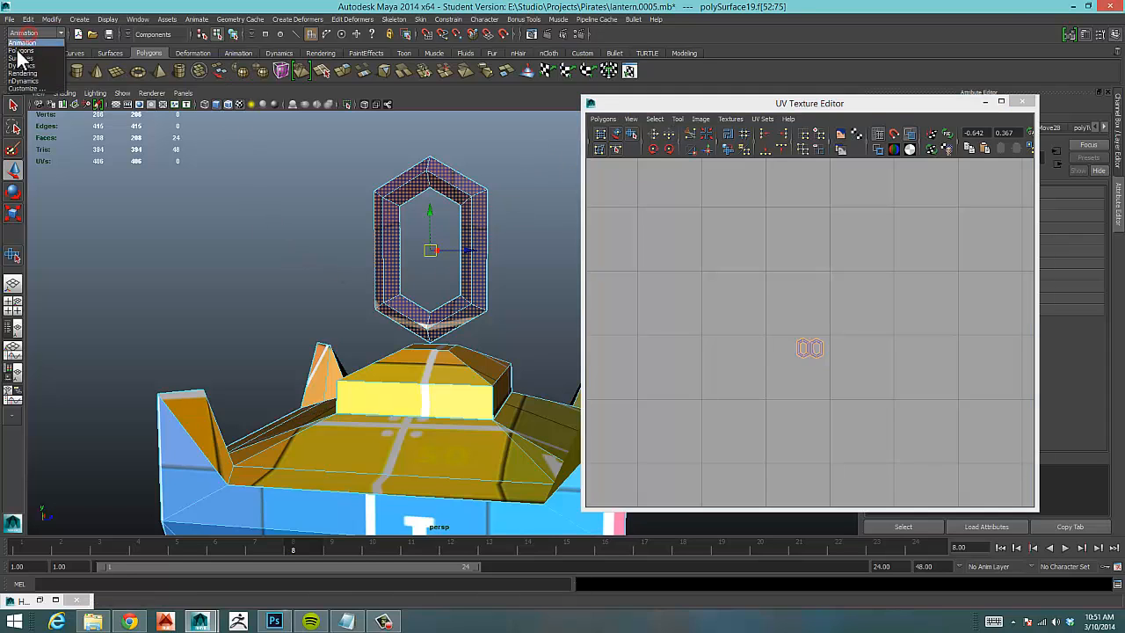
click(16, 54)
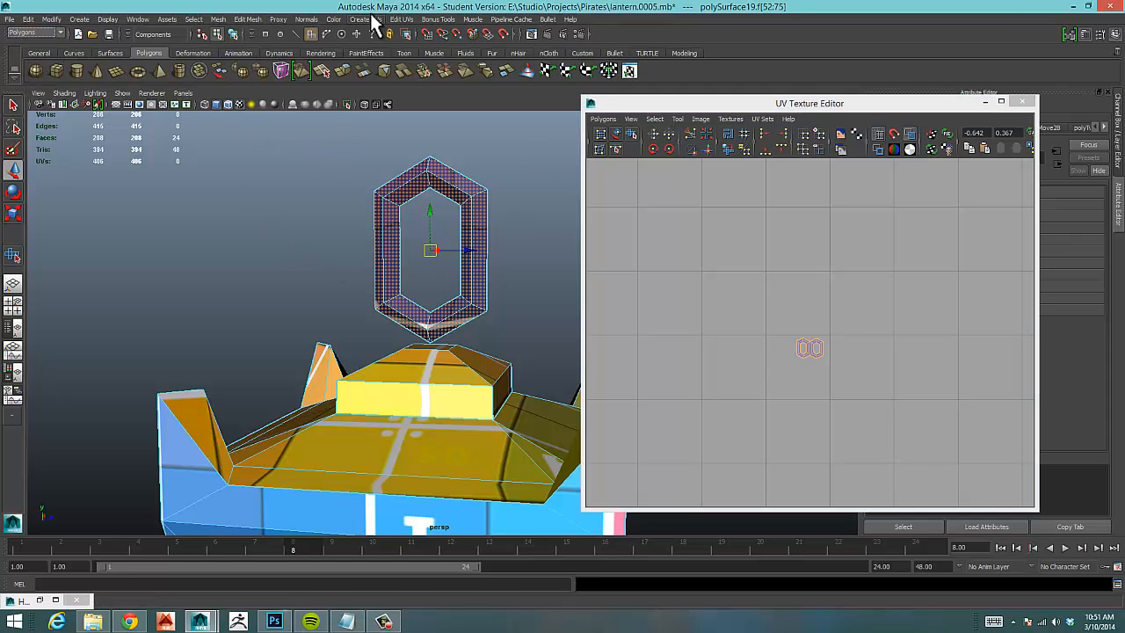
click(220, 20)
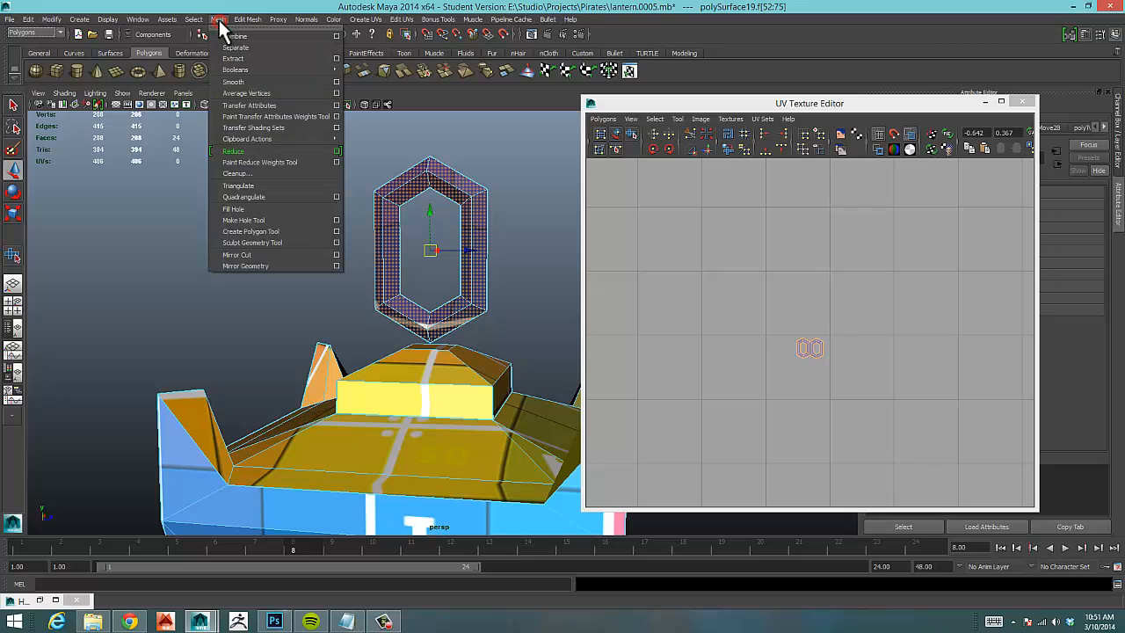
click(252, 56)
Return to object selection, select the extracted hexagonal ring and center its pivot.
key(t)
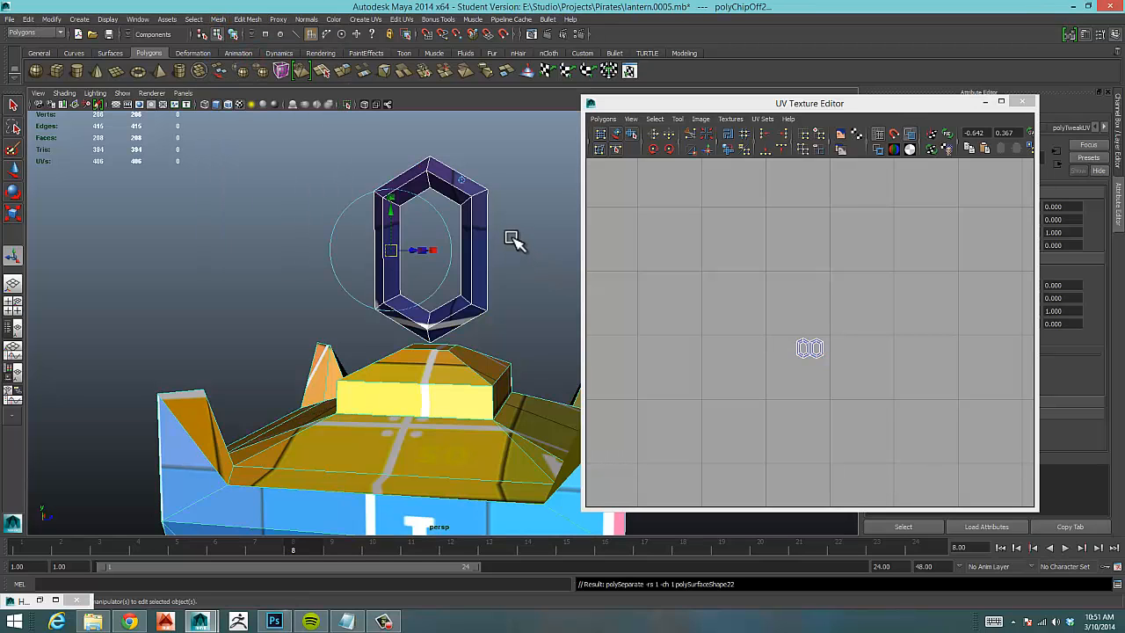
alt+drag(510, 238, 499, 249)
right_drag(463, 243, 499, 233)
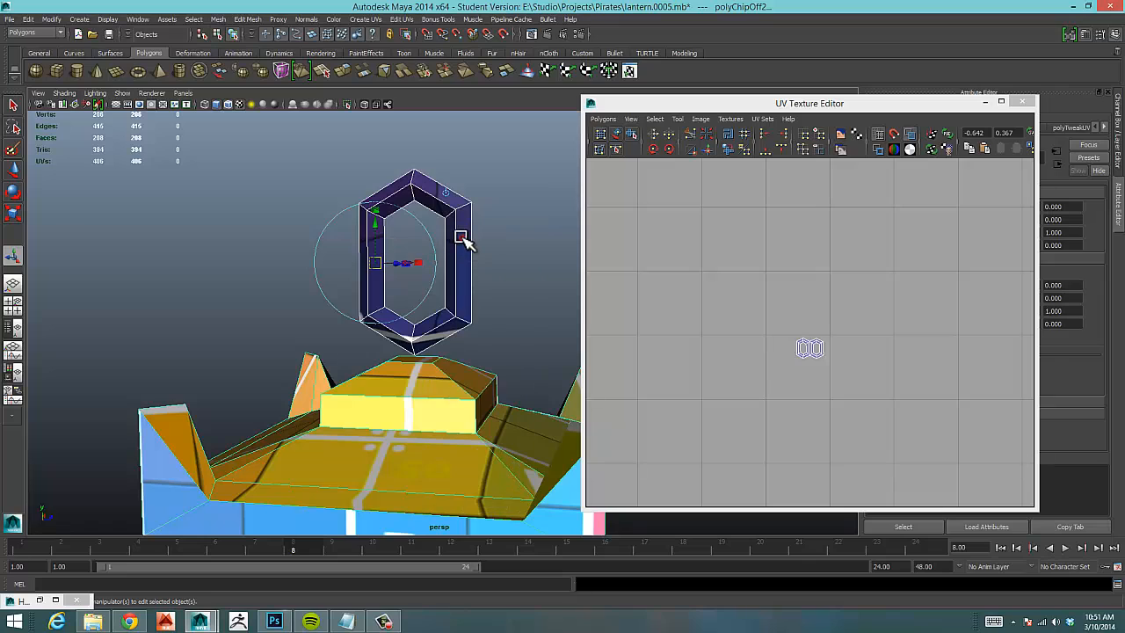
click(464, 243)
click(685, 54)
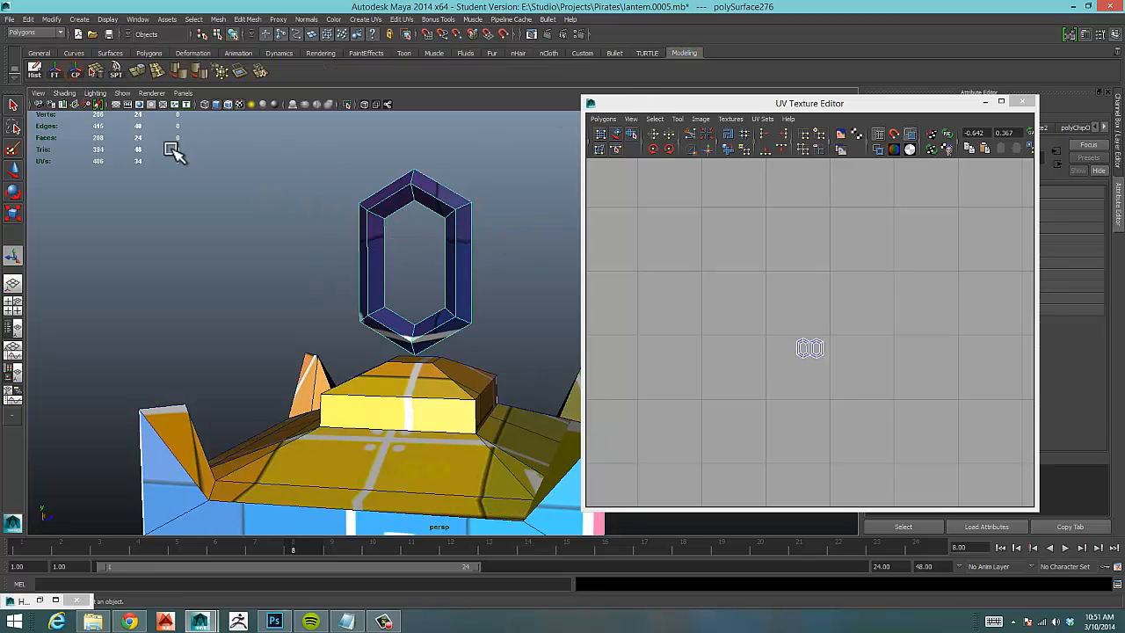
Duplicate the hexagonal ring and move the copy straight up so it interlocks as a second chain link.
alt+right_drag(427, 253, 190, 271)
alt+middle_drag(366, 360, 346, 317)
key(w)
alt+right_drag(343, 322, 512, 311)
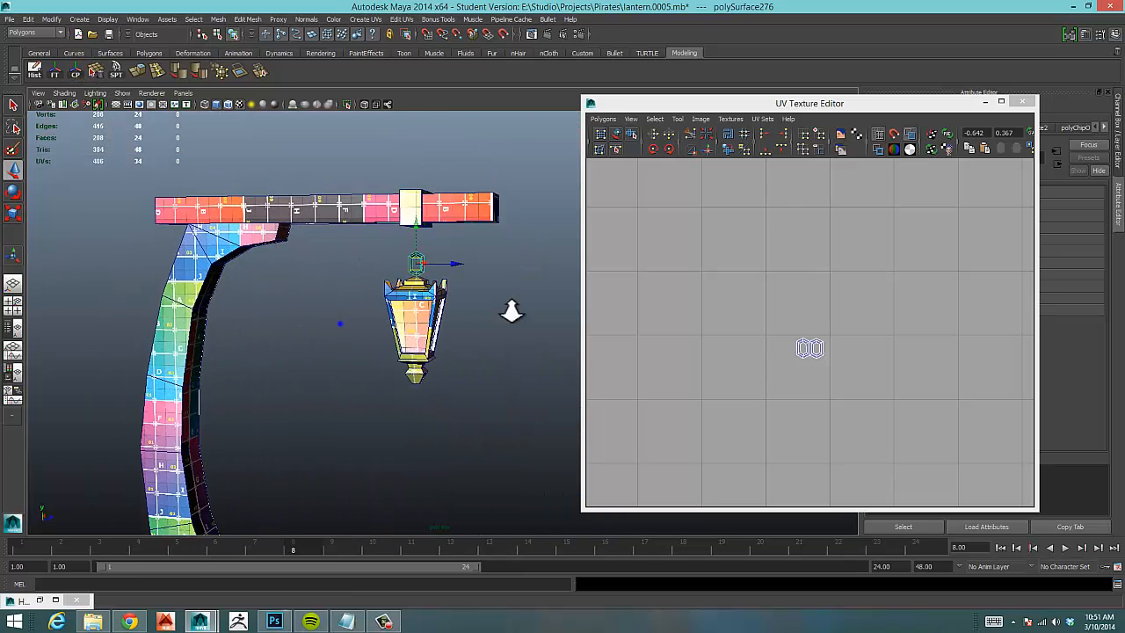
alt+right_drag(366, 307, 488, 280)
alt+middle_drag(358, 243, 353, 422)
alt+right_drag(281, 329, 431, 290)
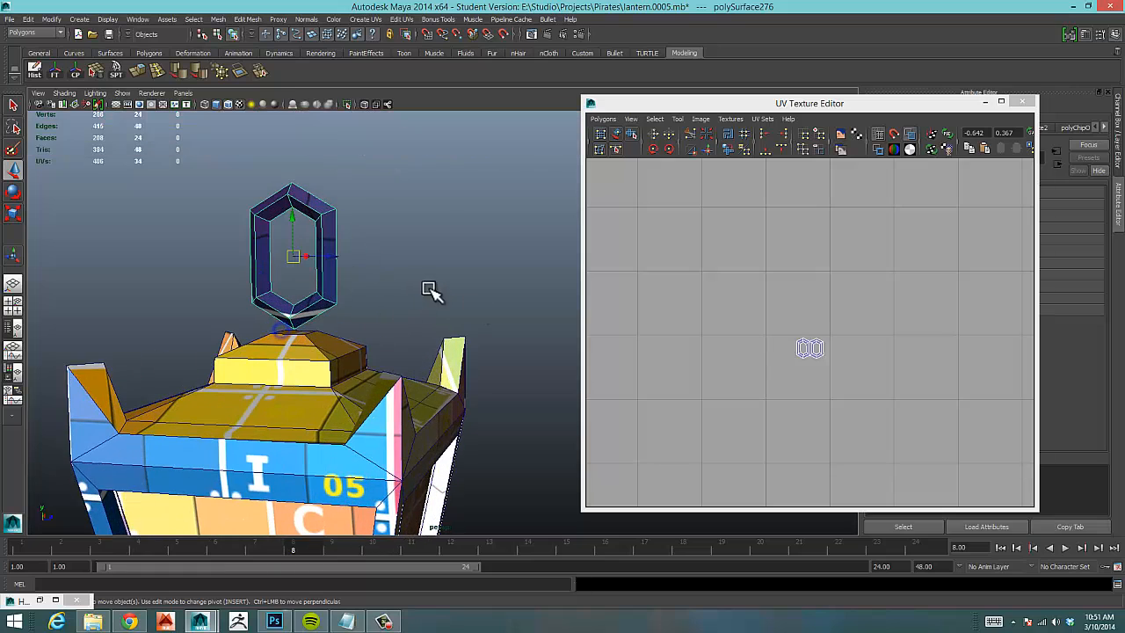
key(ctrl+d)
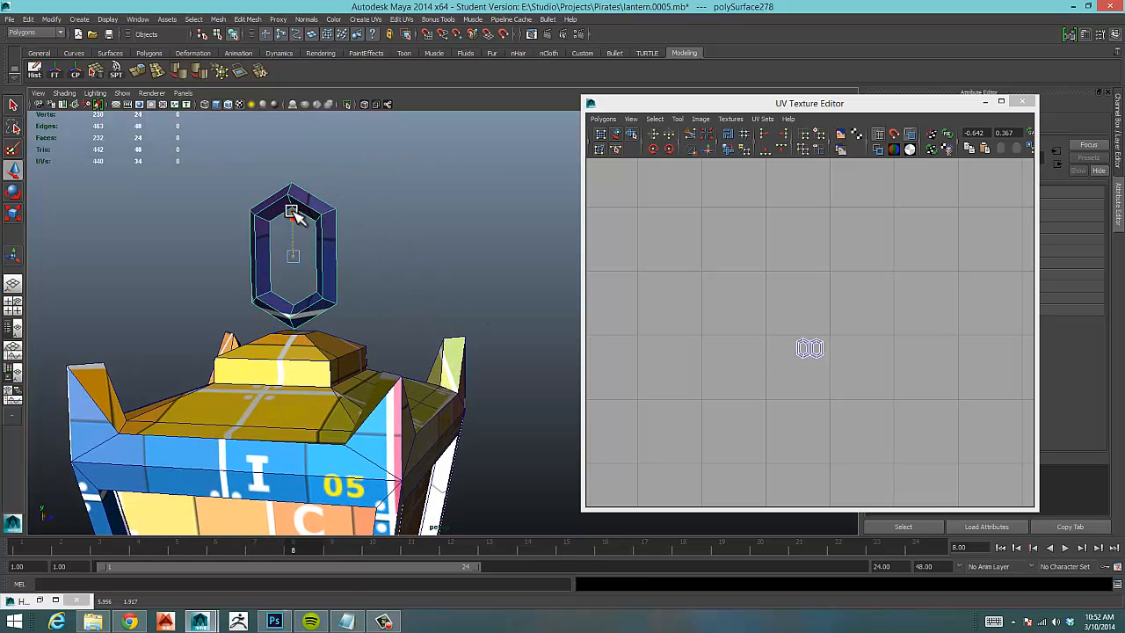
drag(296, 220, 347, 156)
Rotate the second chain link about its vertical axis so it sits crosswise to the link below.
key(e)
alt+drag(363, 276, 407, 289)
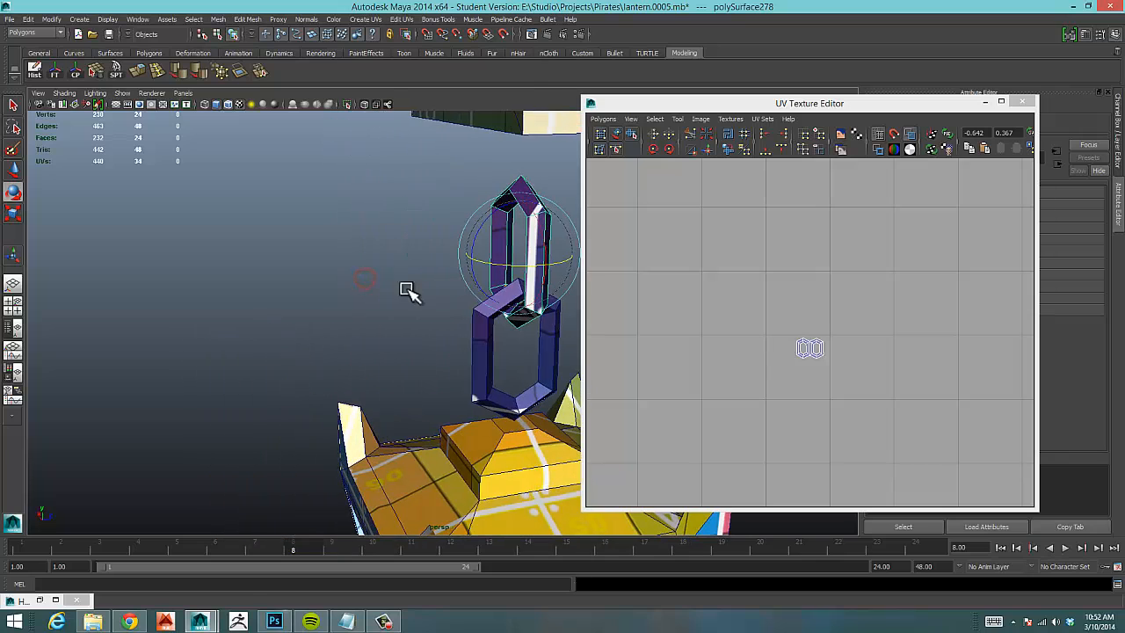
drag(505, 266, 459, 289)
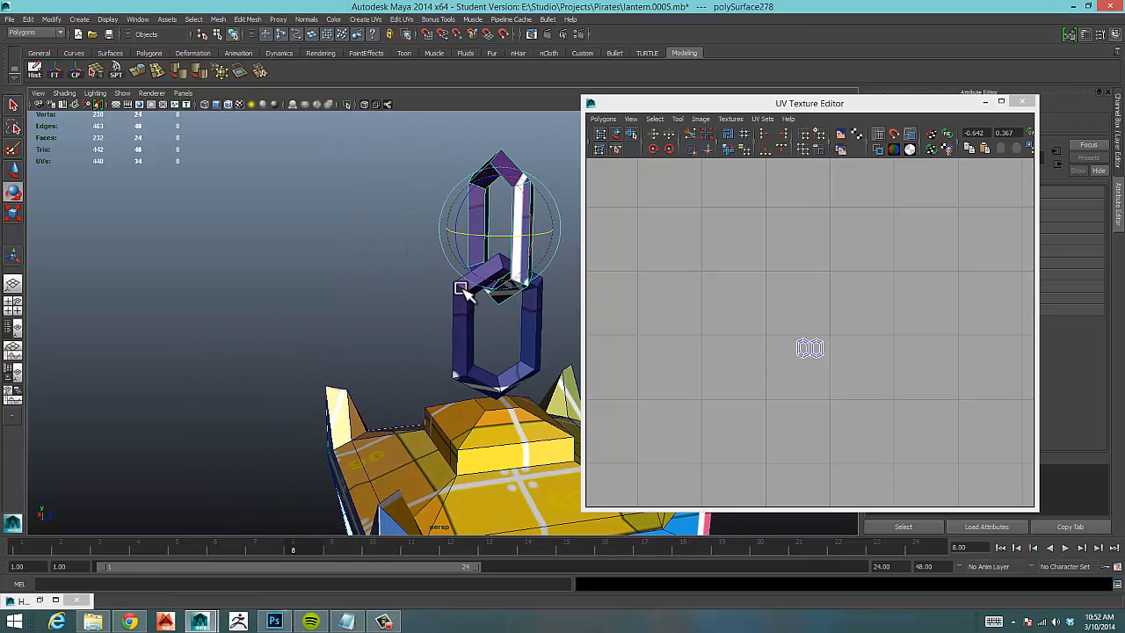
click(470, 329)
drag(483, 341, 431, 306)
click(437, 299)
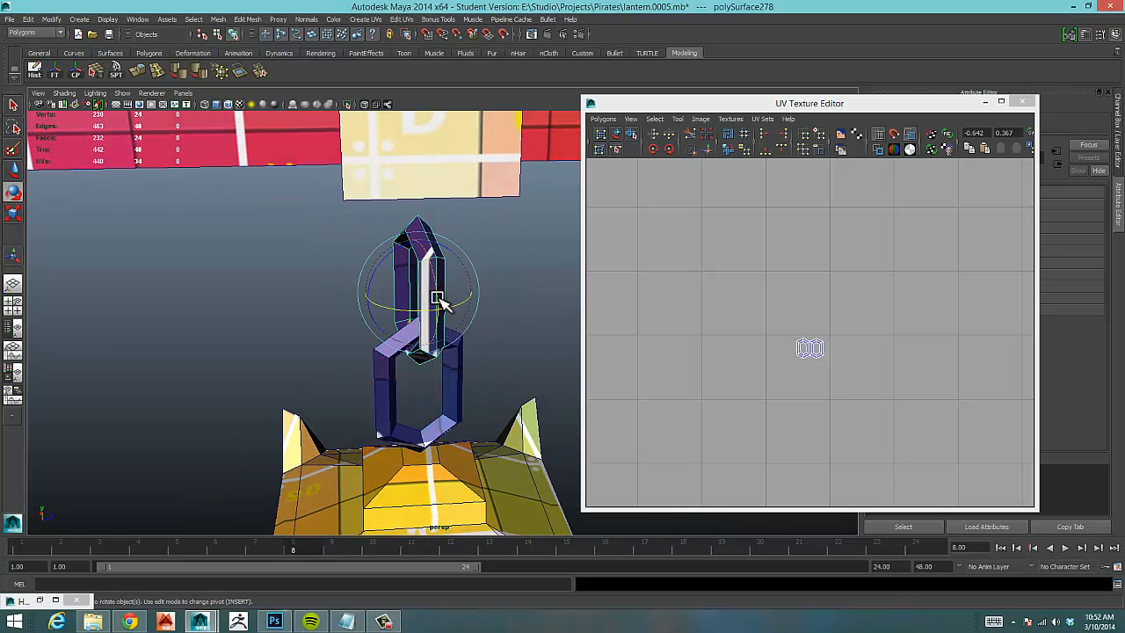
Duplicate the second link, raise the copy into the beam's underside, turn it crosswise and lower it slightly to interlock.
key(w)
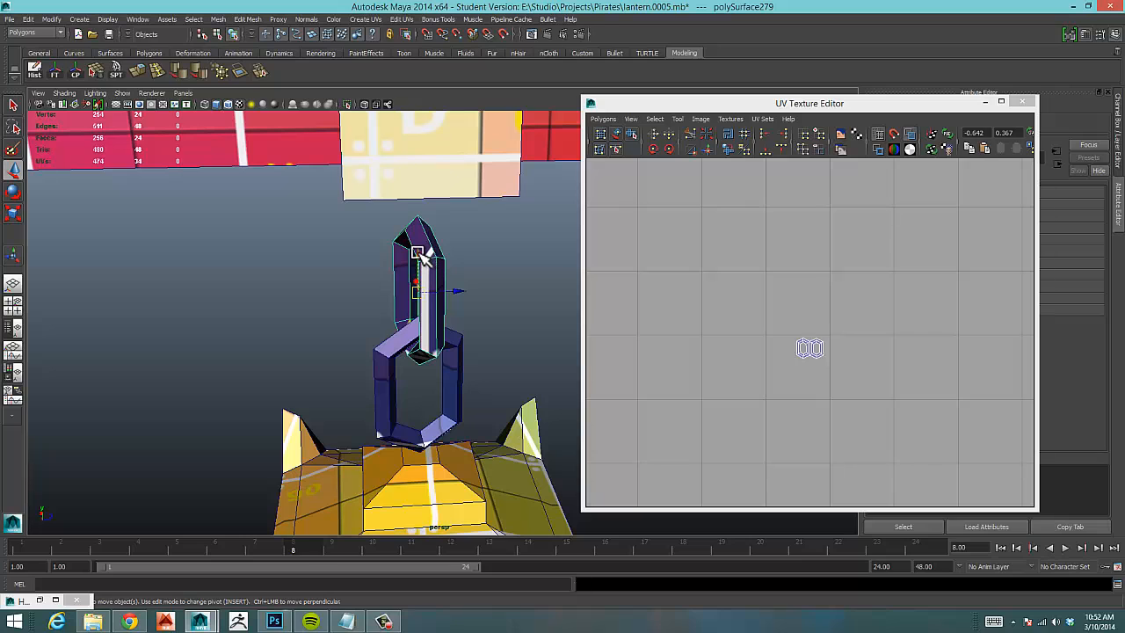
drag(419, 253, 427, 138)
key(e)
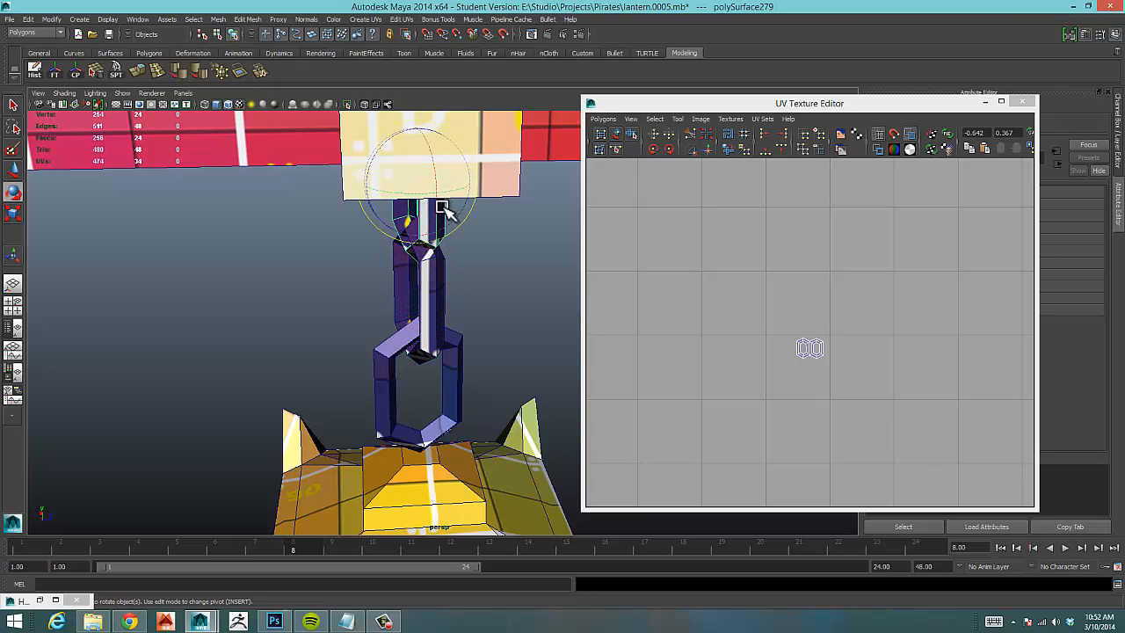
drag(415, 189, 437, 264)
key(w)
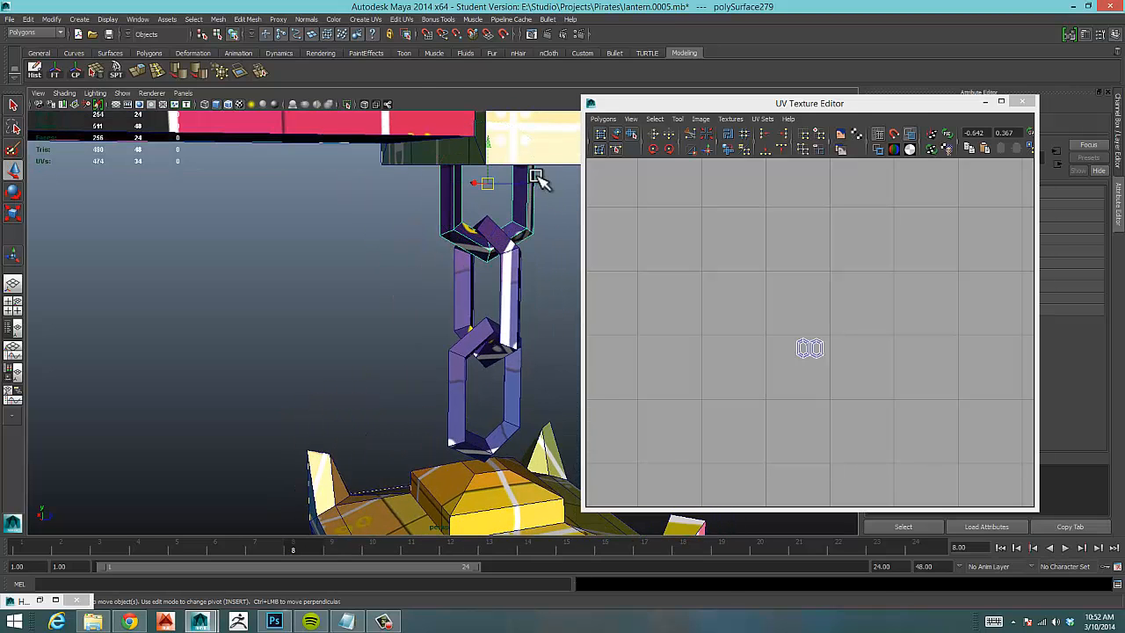
drag(489, 149, 489, 155)
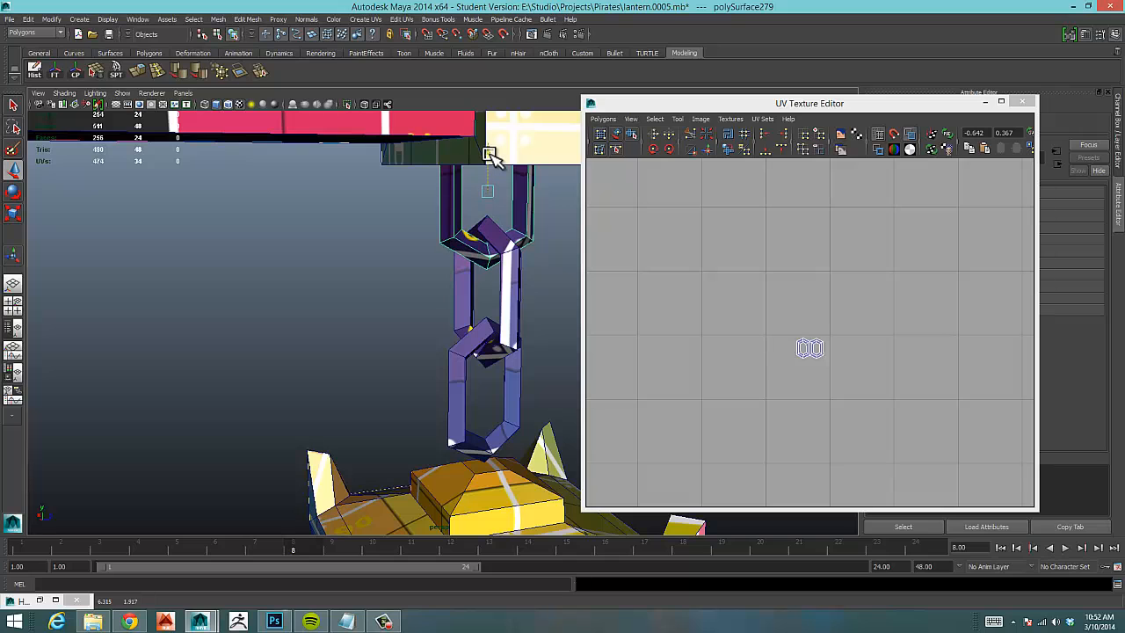
Duplicate the lowest chain link, move the copy down into the lantern's cap and rotate it crosswise about the vertical axis.
alt+middle_drag(502, 285, 497, 228)
alt+right_drag(524, 225, 387, 233)
click(486, 297)
key(ctrl+d)
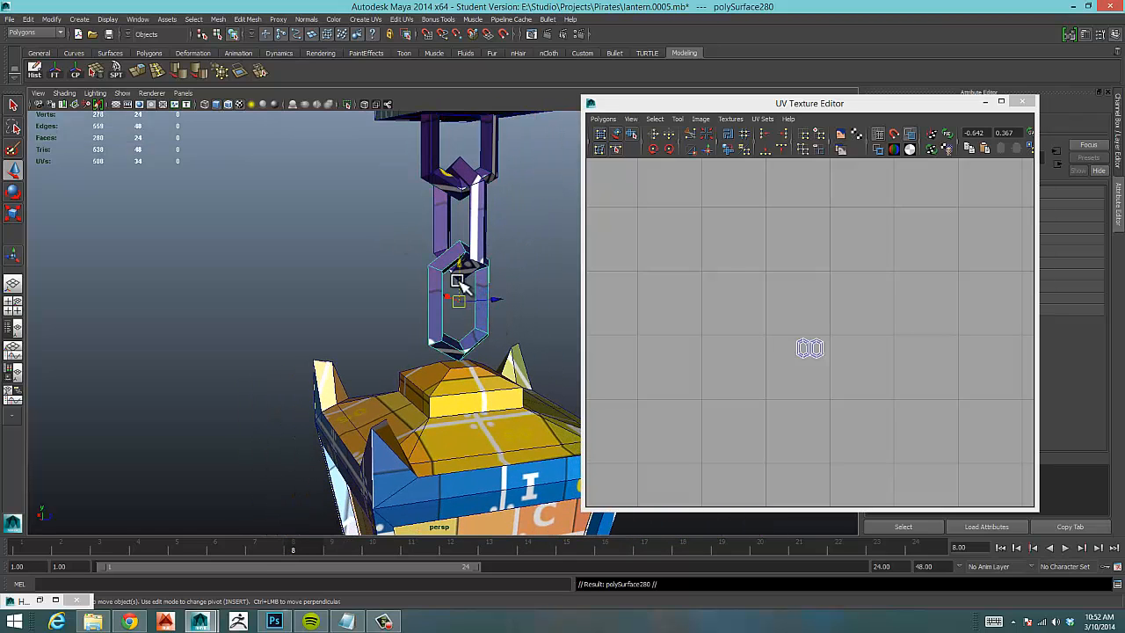
drag(461, 261, 462, 335)
key(e)
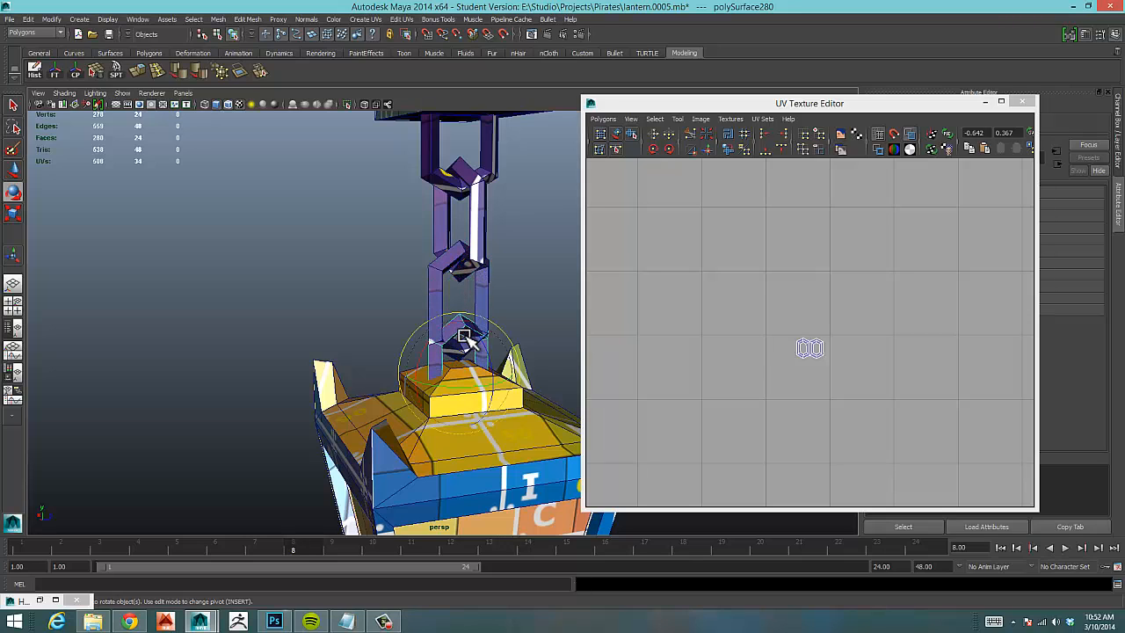
drag(481, 393, 402, 389)
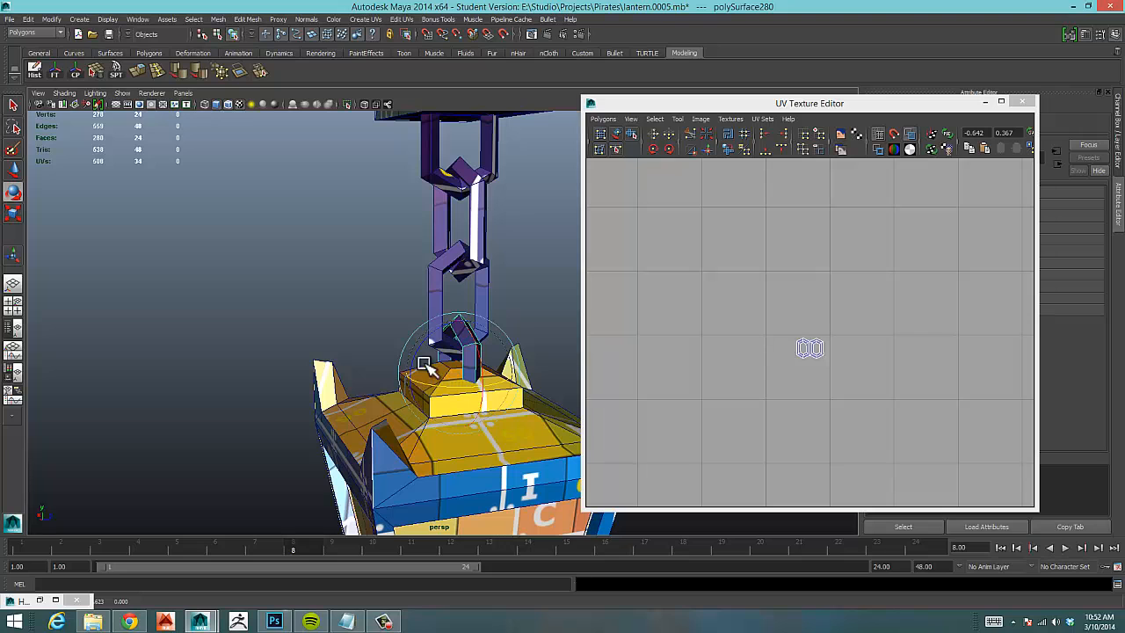
key(w)
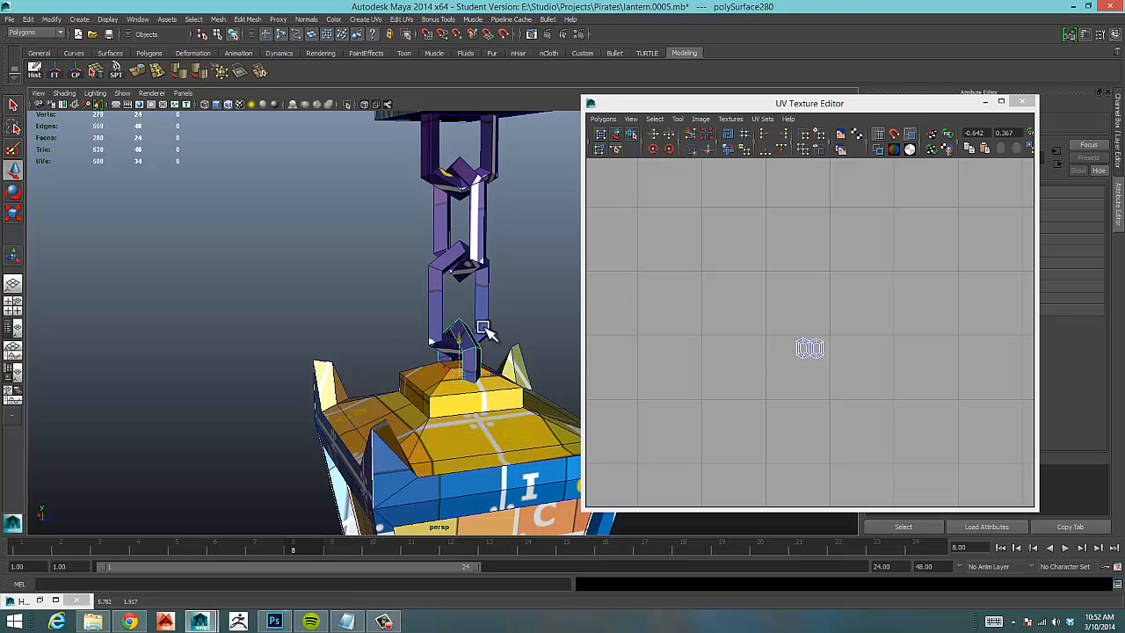
Examine the finished chain from several angles and from inside the beam for link geometry hidden in the beam.
click(545, 308)
alt+drag(495, 360, 518, 259)
alt+middle_drag(518, 258, 474, 406)
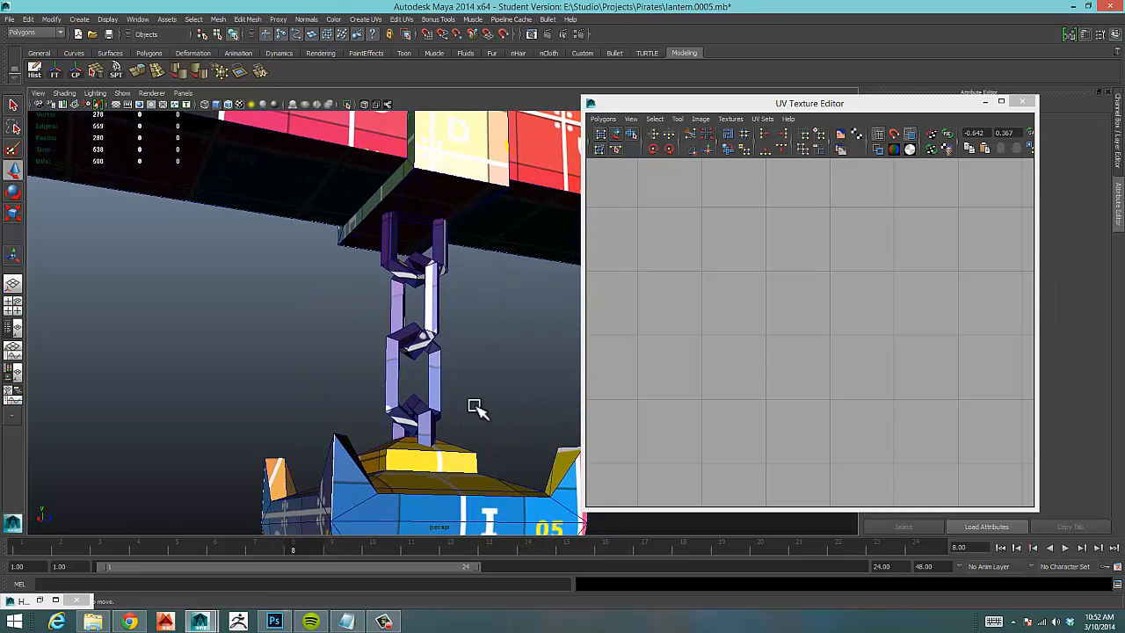
alt+right_drag(475, 406, 444, 380)
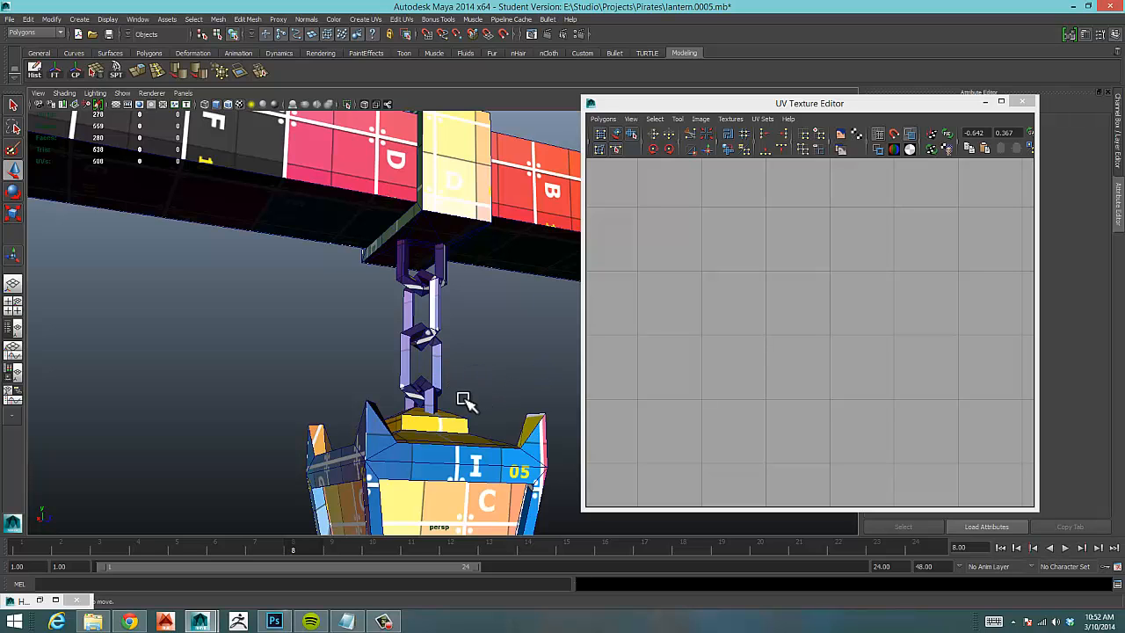
alt+drag(453, 278, 399, 362)
alt+right_drag(394, 354, 580, 356)
alt+right_drag(384, 390, 567, 407)
alt+middle_drag(564, 418, 310, 317)
alt+drag(307, 317, 426, 345)
alt+right_drag(431, 347, 505, 336)
alt+right_drag(357, 351, 560, 344)
alt+middle_drag(560, 343, 425, 283)
alt+right_drag(428, 284, 259, 299)
alt+drag(260, 300, 275, 283)
alt+right_drag(276, 284, 269, 282)
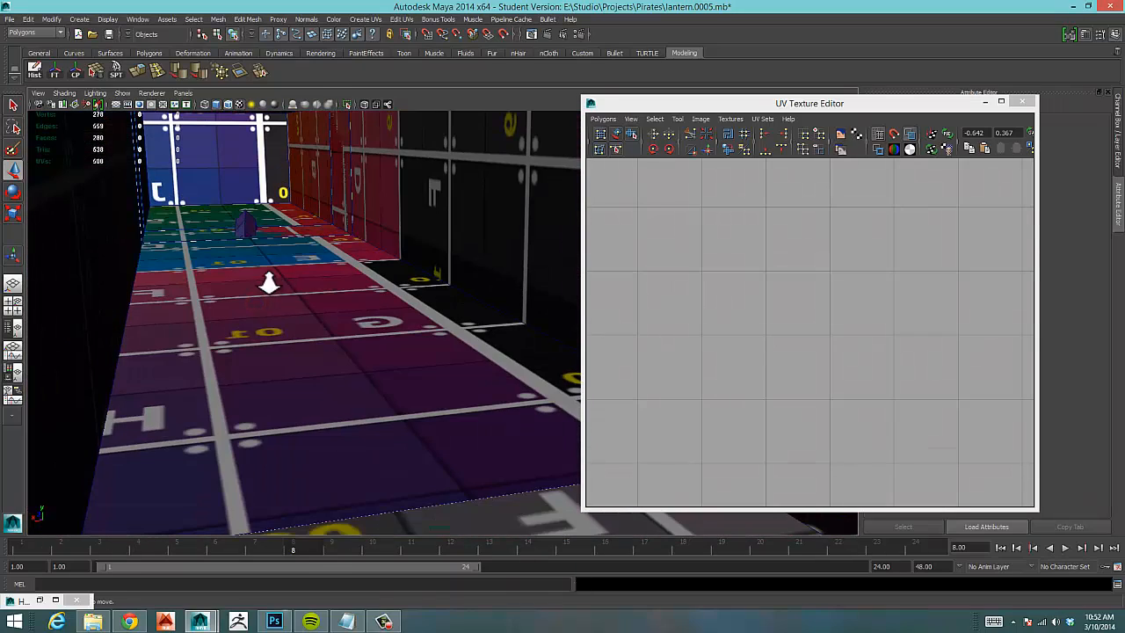
alt+middle_drag(269, 282, 311, 286)
alt+right_drag(311, 285, 522, 278)
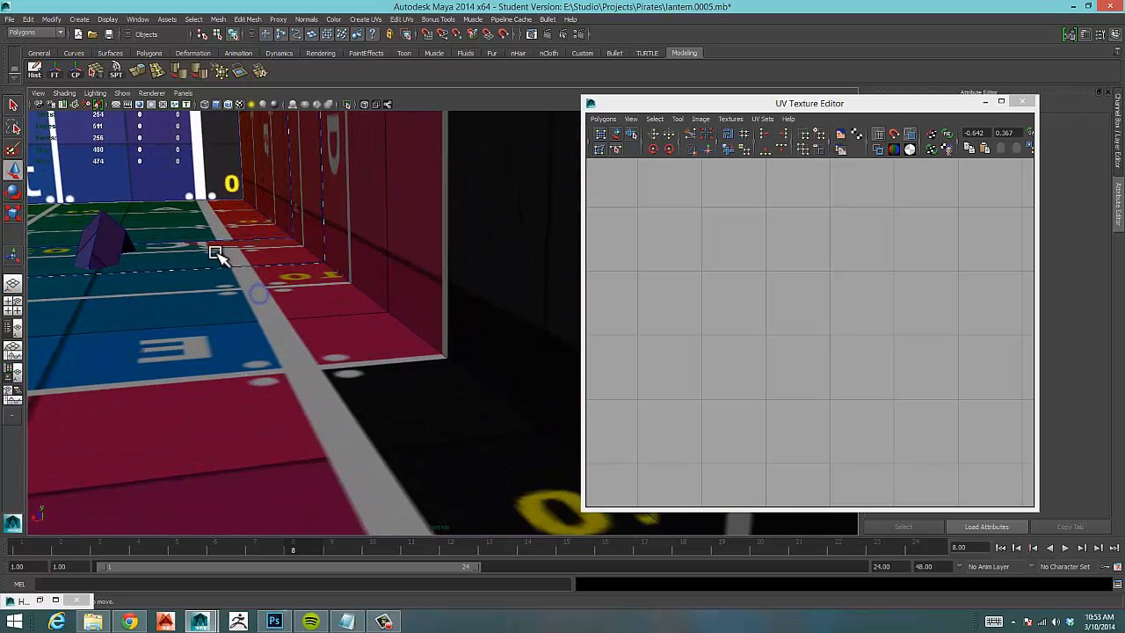
Select the top chain link's faces that lie hidden inside the beam and delete them.
alt+middle_drag(216, 254, 301, 292)
right_drag(232, 296, 236, 324)
drag(243, 329, 258, 275)
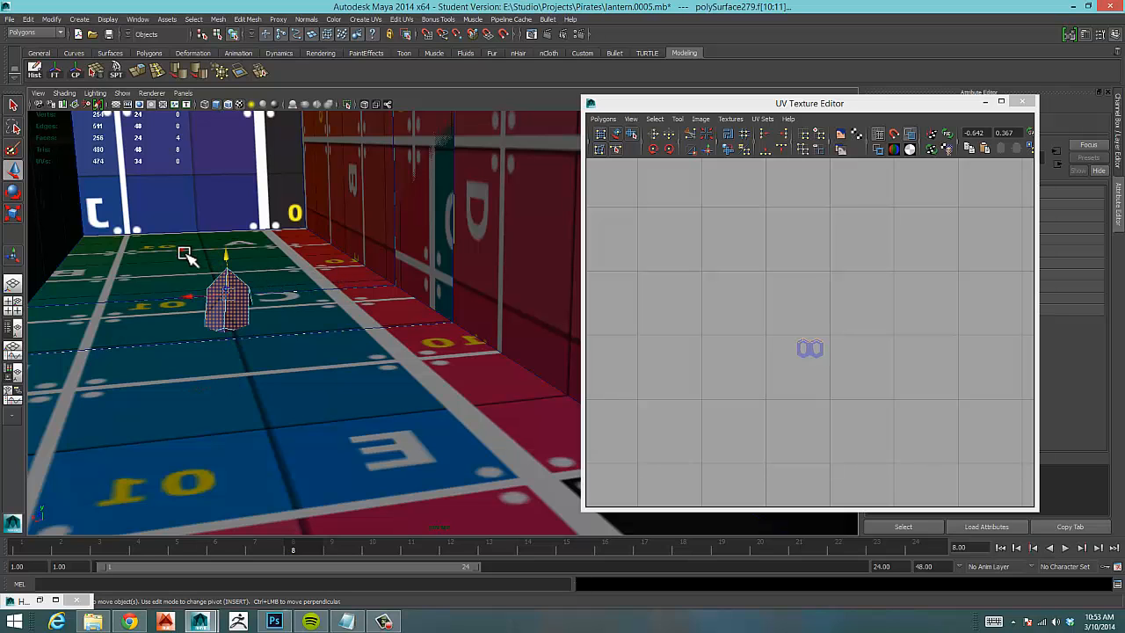
alt+drag(344, 334, 202, 374)
alt+drag(307, 329, 477, 381)
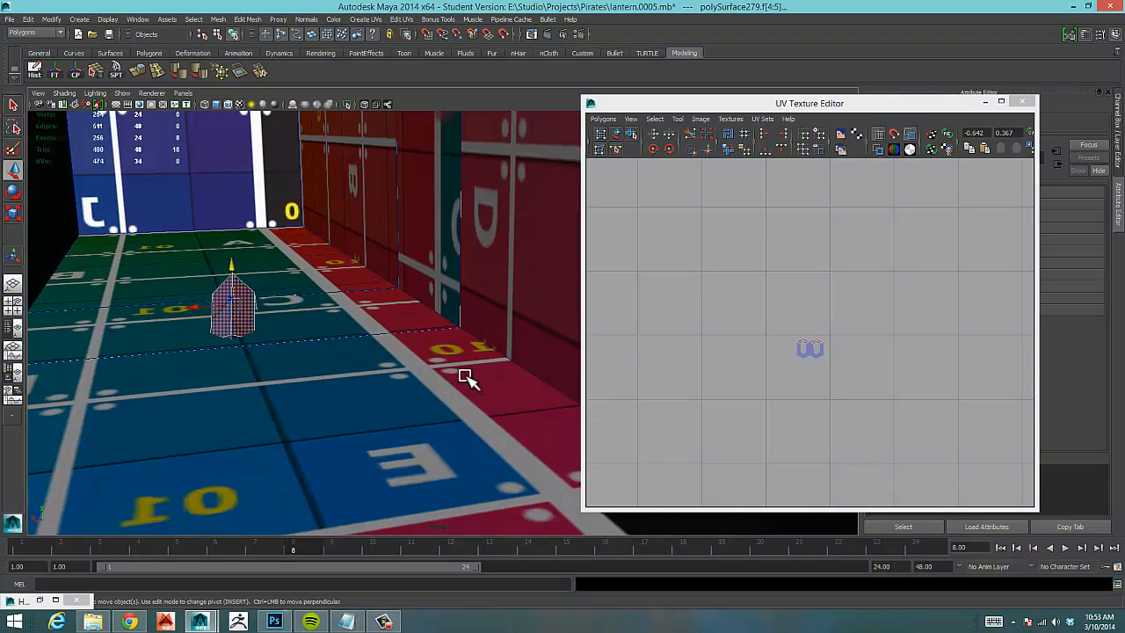
click(465, 376)
Select the bottom chain link's faces buried inside the lantern's cap, delete them and clear the selection.
alt+drag(345, 364, 246, 330)
alt+right_drag(246, 332, 508, 348)
alt+middle_drag(211, 492, 583, 339)
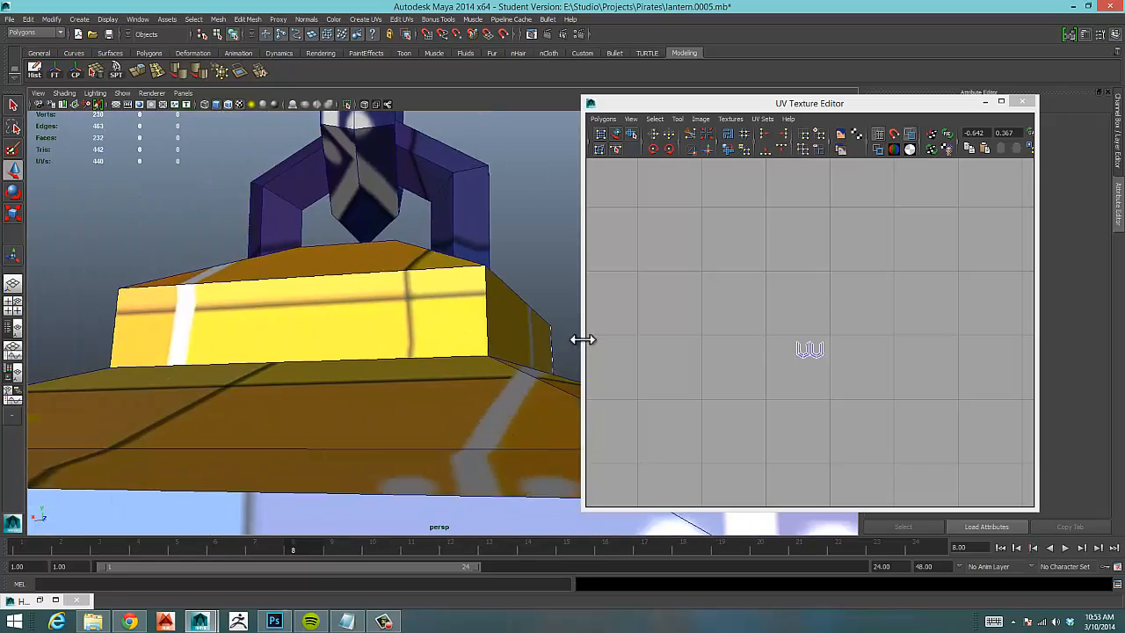
alt+drag(474, 425, 393, 280)
right_drag(371, 229, 378, 254)
double_click(376, 241)
drag(332, 214, 373, 214)
alt+drag(412, 275, 362, 334)
alt+right_drag(447, 338, 262, 320)
alt+drag(264, 322, 475, 333)
click(275, 309)
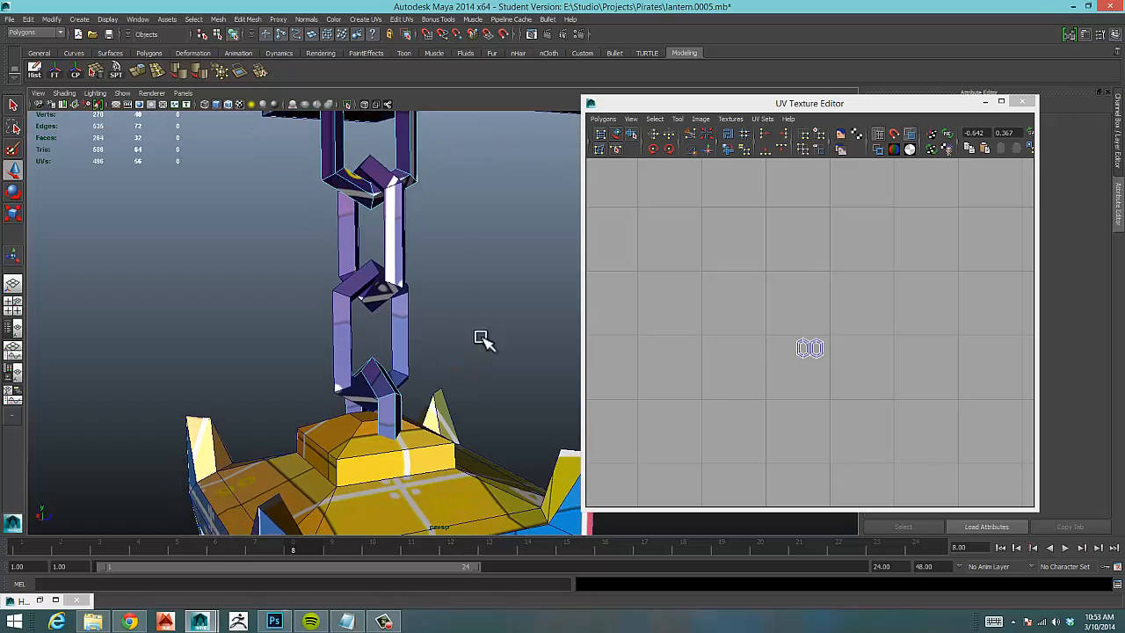
Inspect where the chain meets the beam's underside and select the second link from the top.
alt+drag(477, 282, 432, 287)
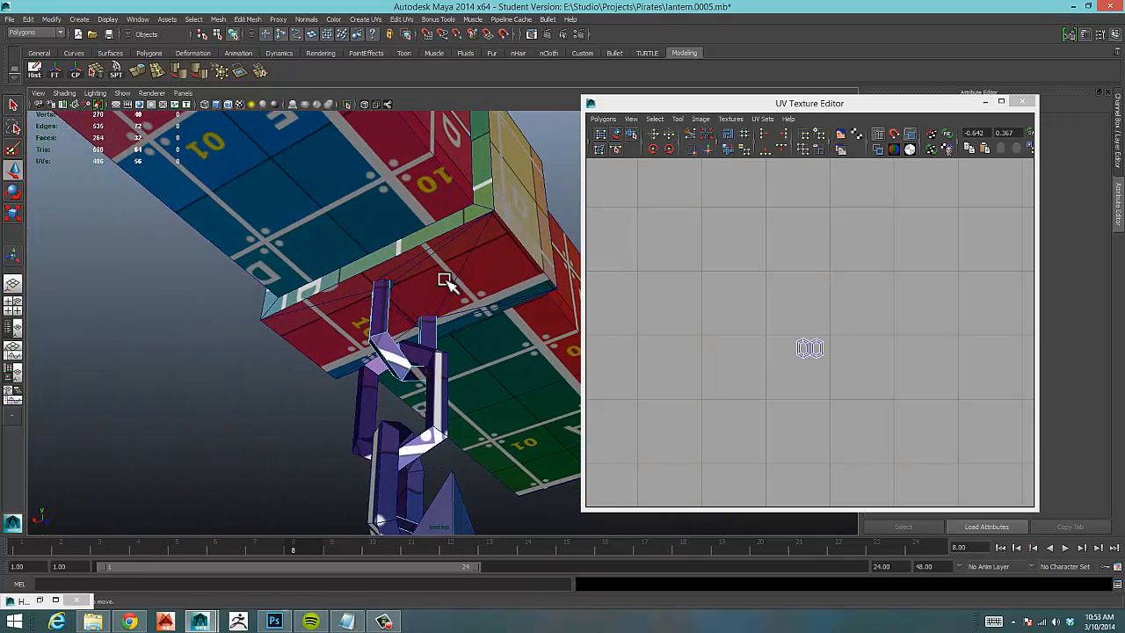
click(448, 262)
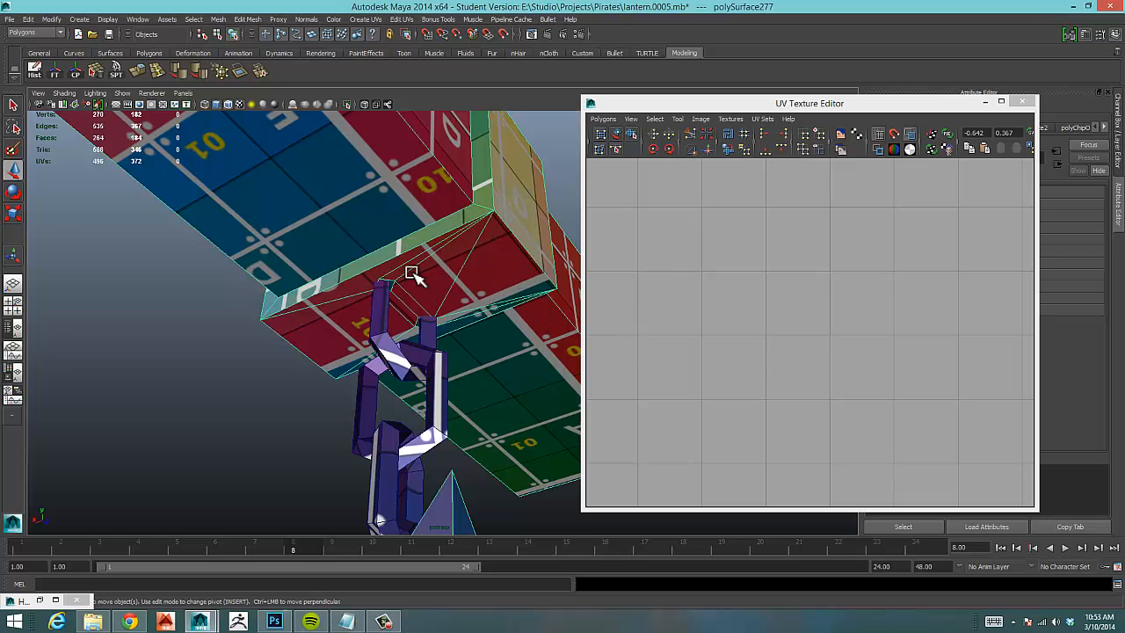
alt+drag(361, 351, 387, 299)
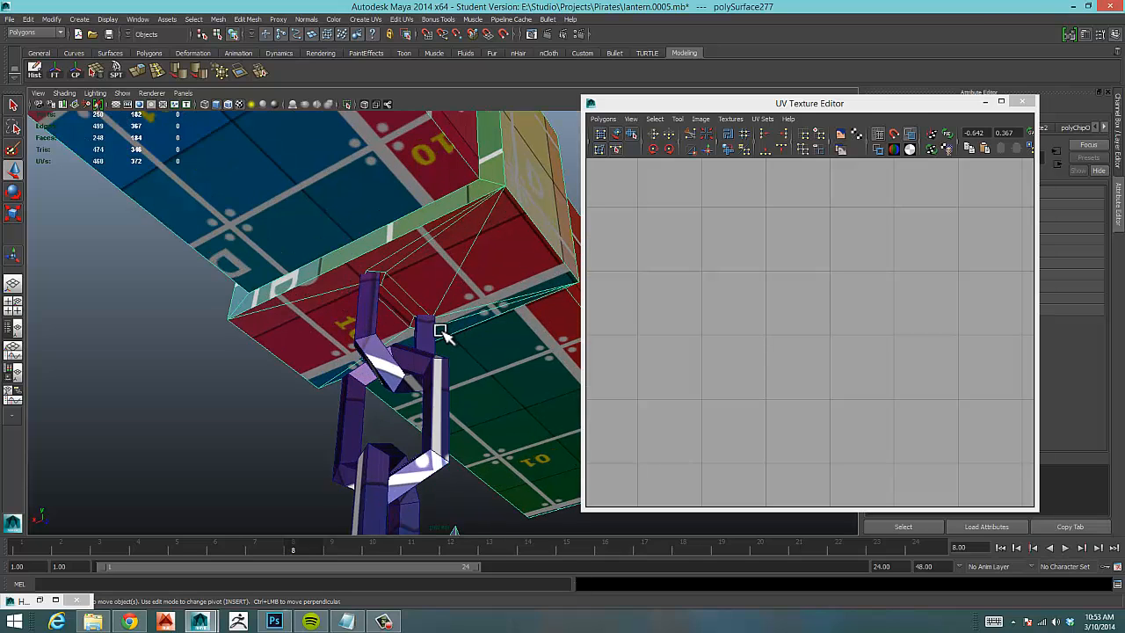
alt+drag(431, 334, 264, 332)
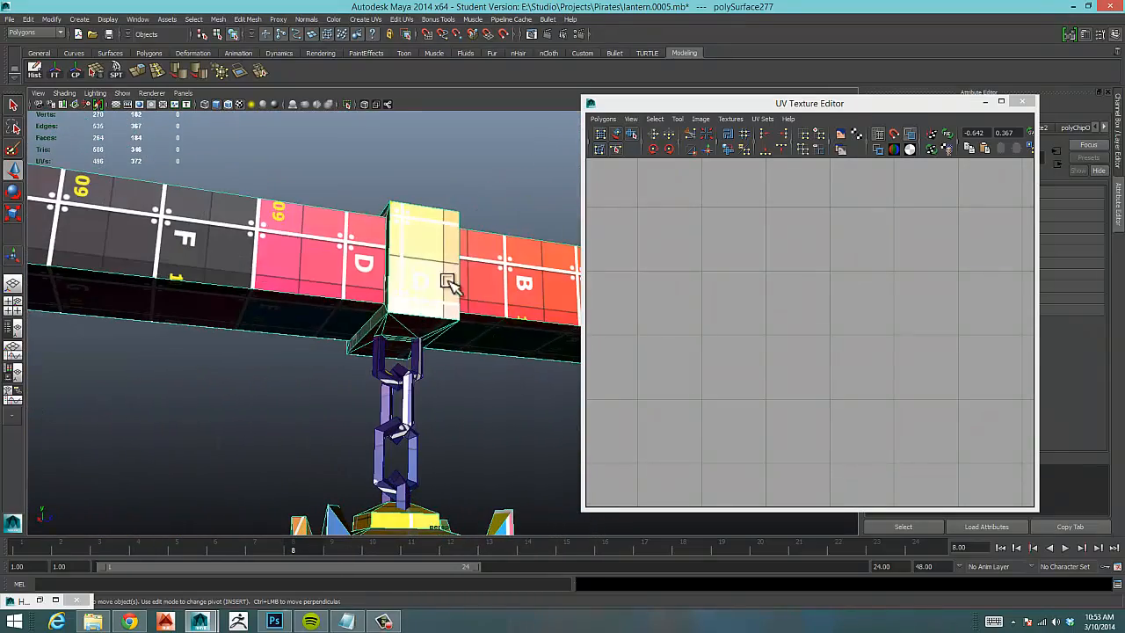
alt+drag(470, 343, 423, 310)
click(421, 350)
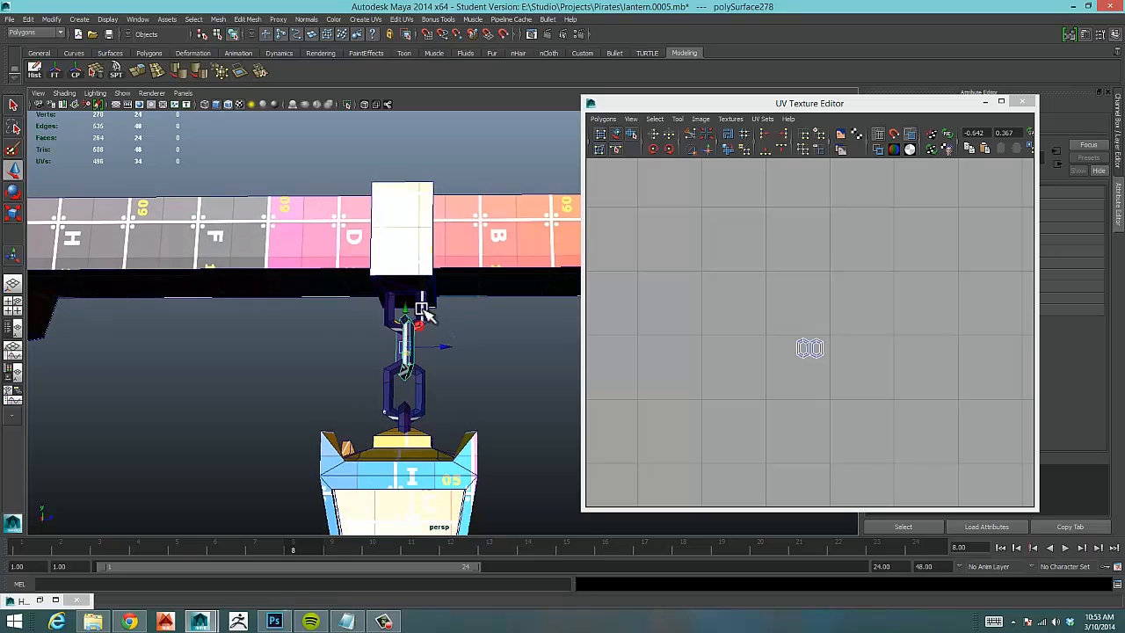
Select the post, beam, bracket, chain and lantern together and combine them into a single mesh.
scroll(428, 308, down, 4)
drag(256, 237, 503, 482)
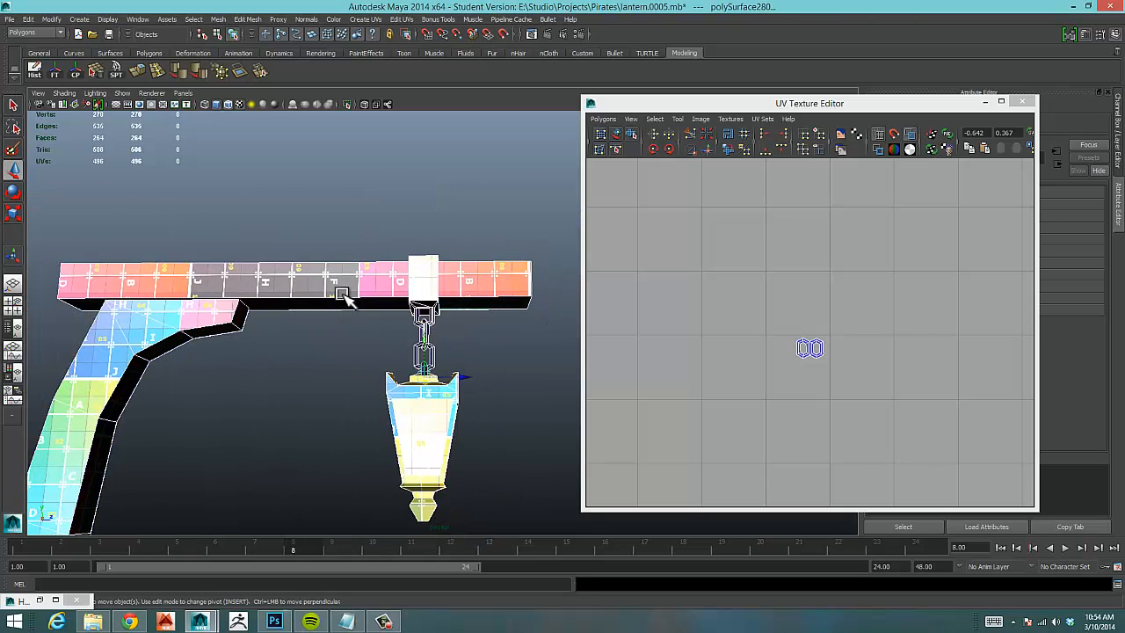
key(space)
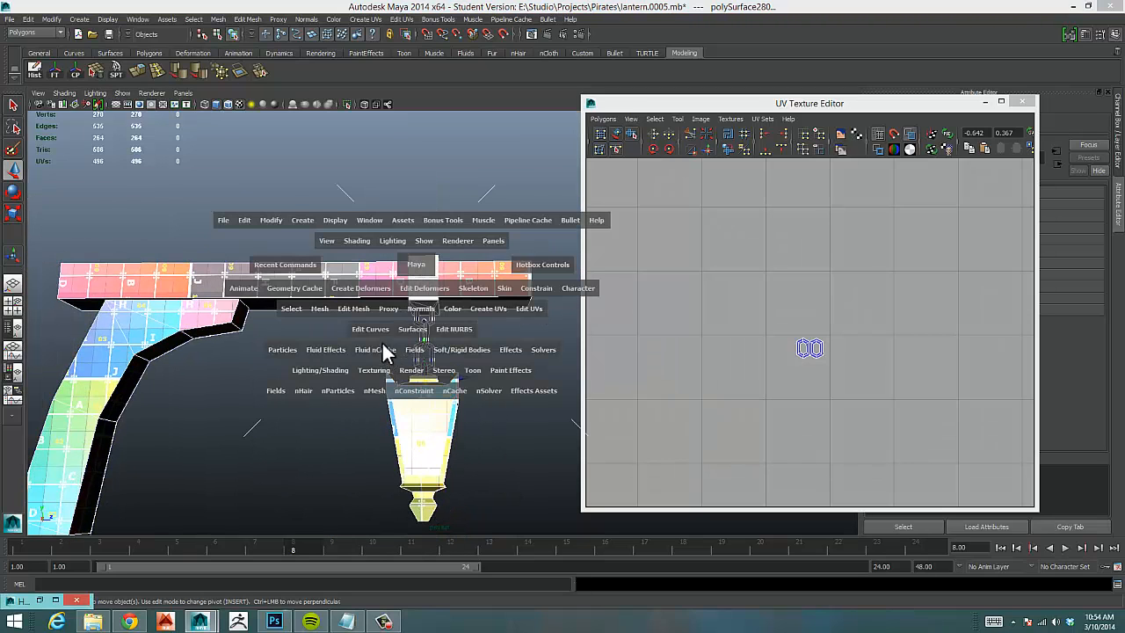
click(218, 19)
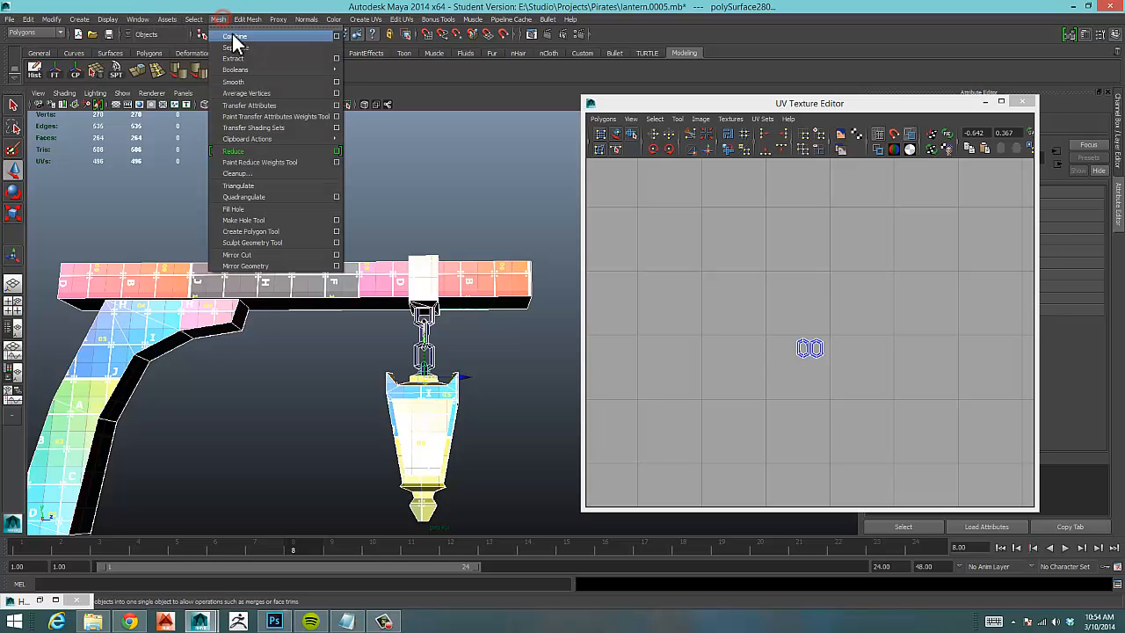
click(241, 37)
key(f)
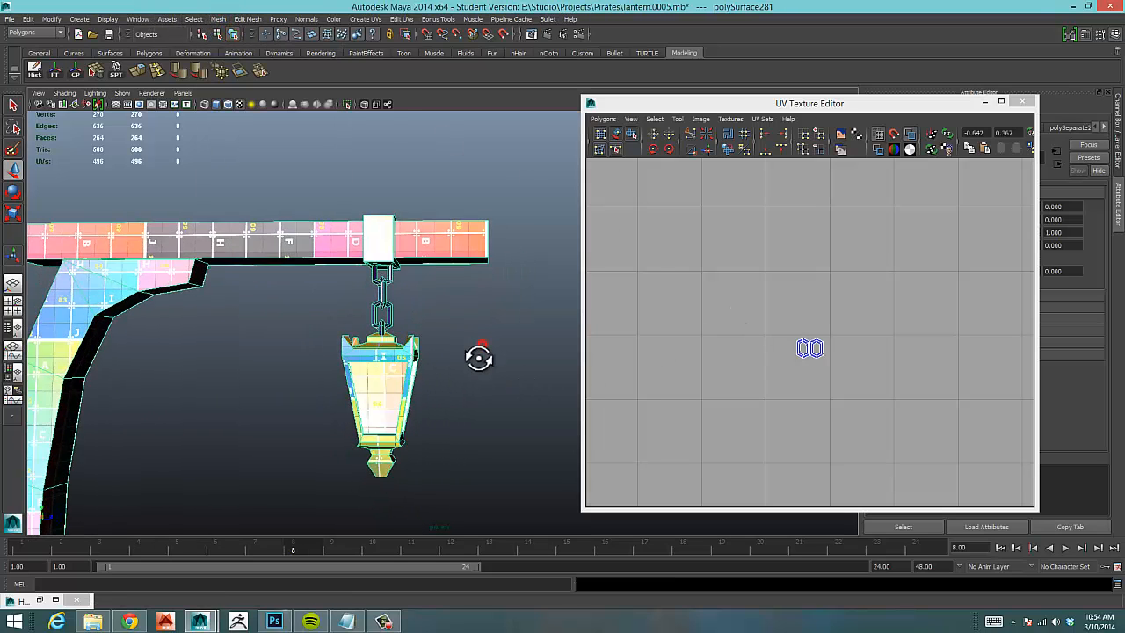
Select one full link's UV shell from the stacked chain link shells and move it directly below the stack.
alt+middle_drag(775, 352, 712, 344)
alt+right_drag(736, 344, 1059, 288)
alt+middle_drag(710, 346, 884, 297)
alt+right_drag(761, 322, 870, 307)
alt+right_drag(712, 341, 851, 283)
click(903, 304)
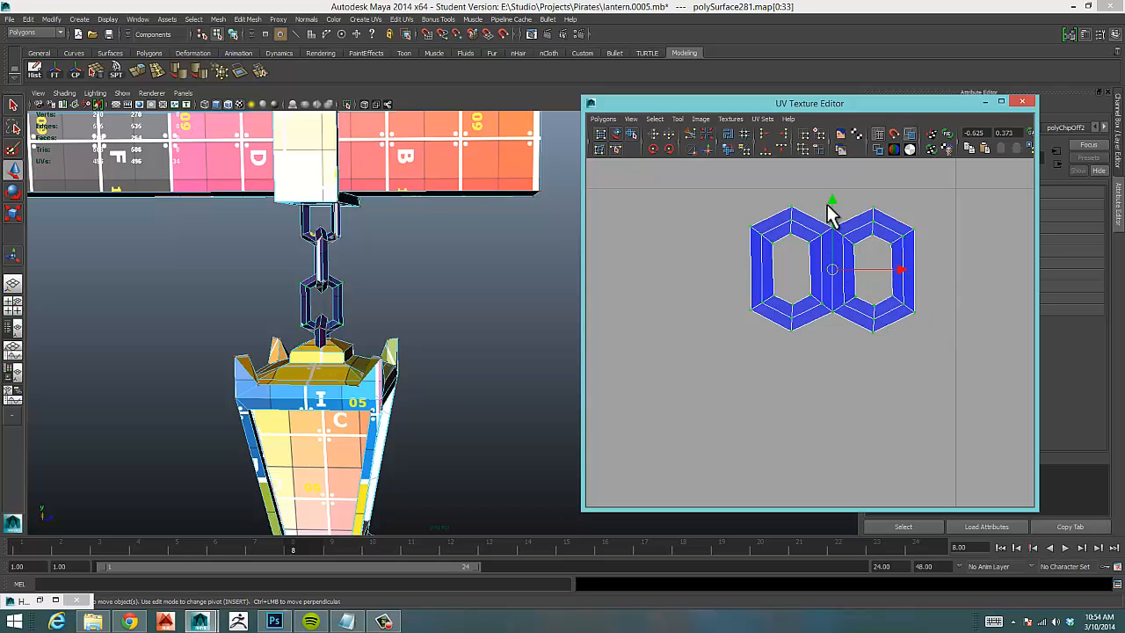
drag(832, 211, 833, 334)
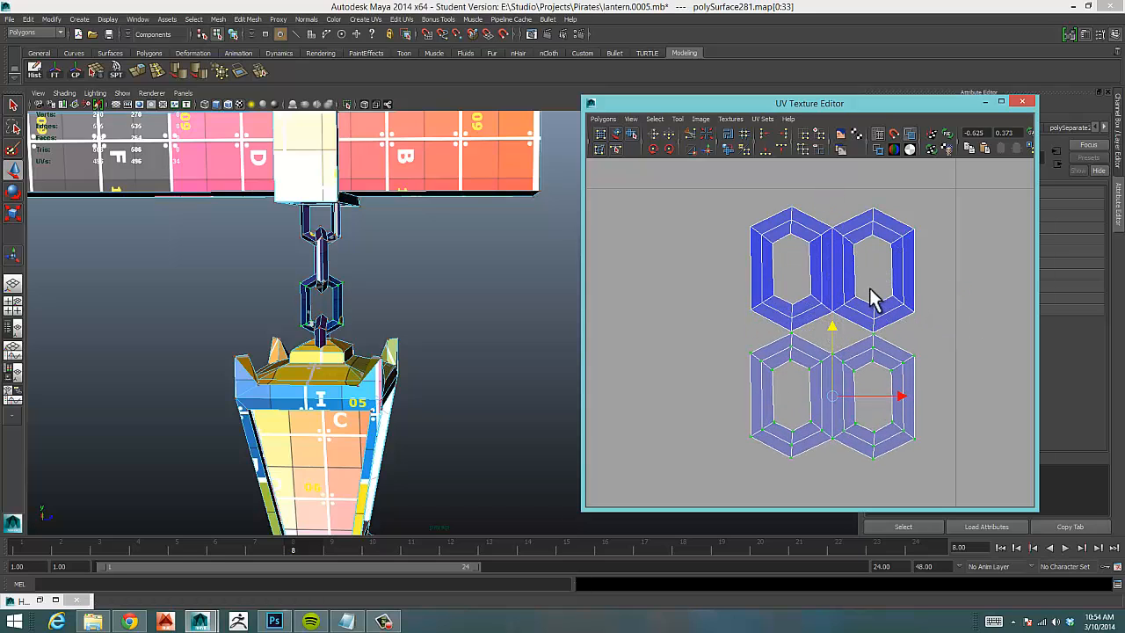
Select the other full link's UV shell from the stack and move it just above the remaining shells.
right_drag(852, 246, 843, 225)
drag(834, 201, 812, 75)
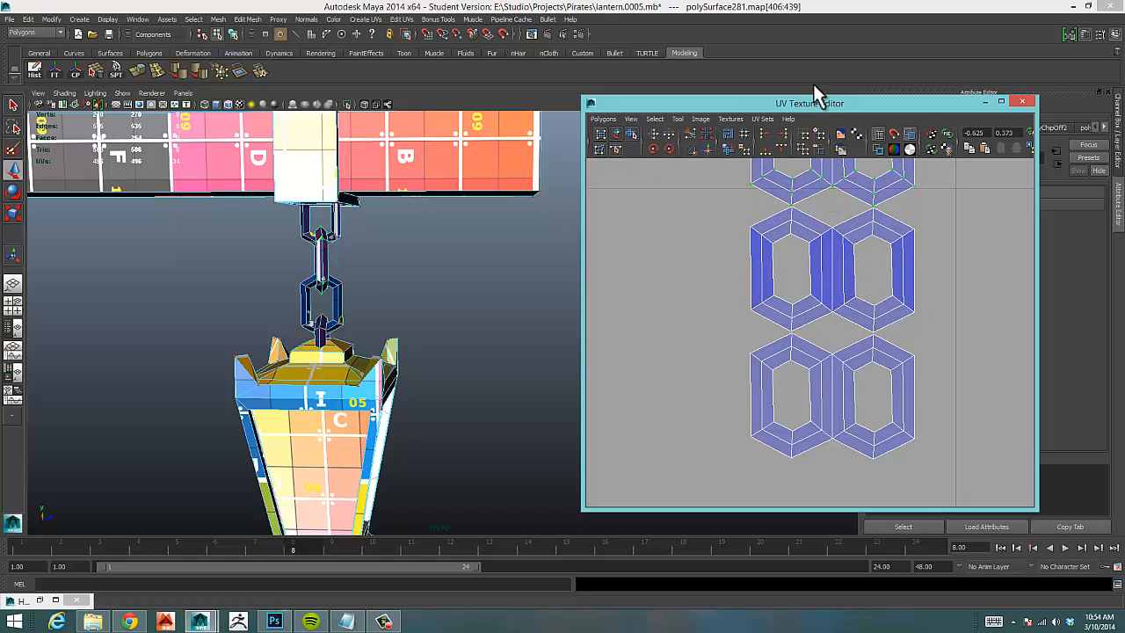
scroll(925, 346, down, 4)
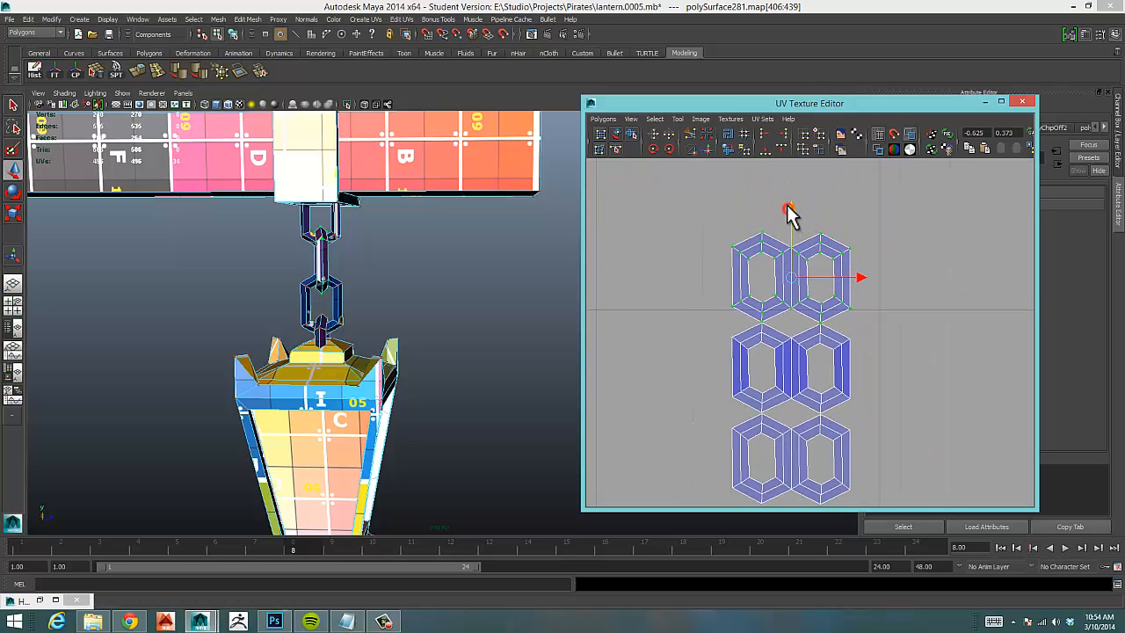
drag(787, 209, 788, 207)
Separate the two cut links' open UV shells from each other and nest them beside the full link shells.
click(803, 352)
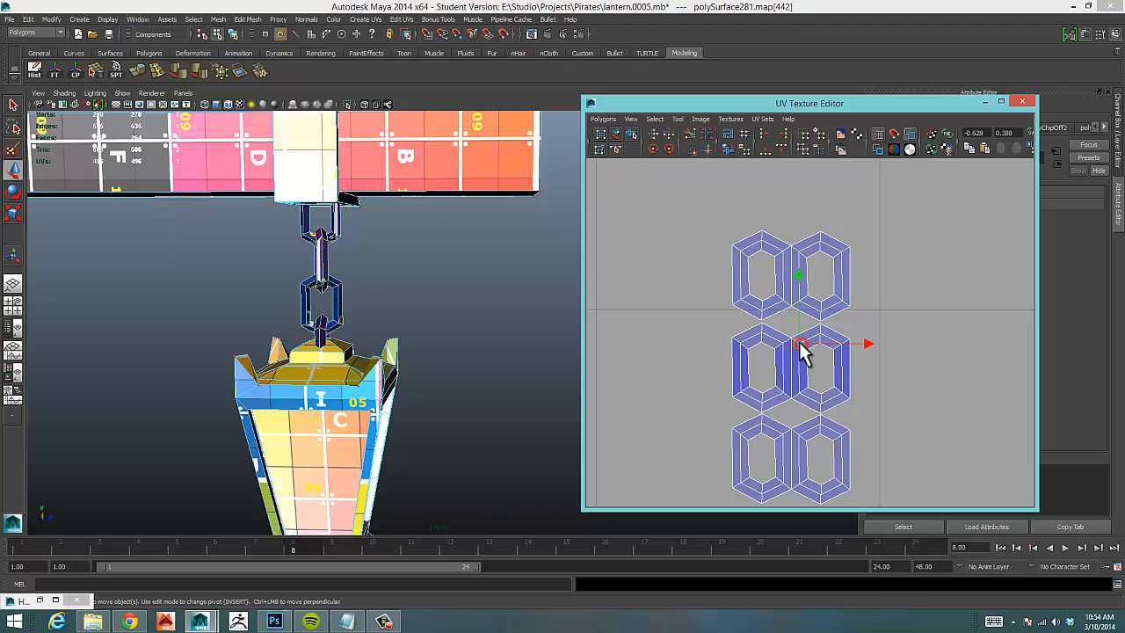
right_drag(800, 350, 803, 286)
middle_drag(795, 316, 667, 298)
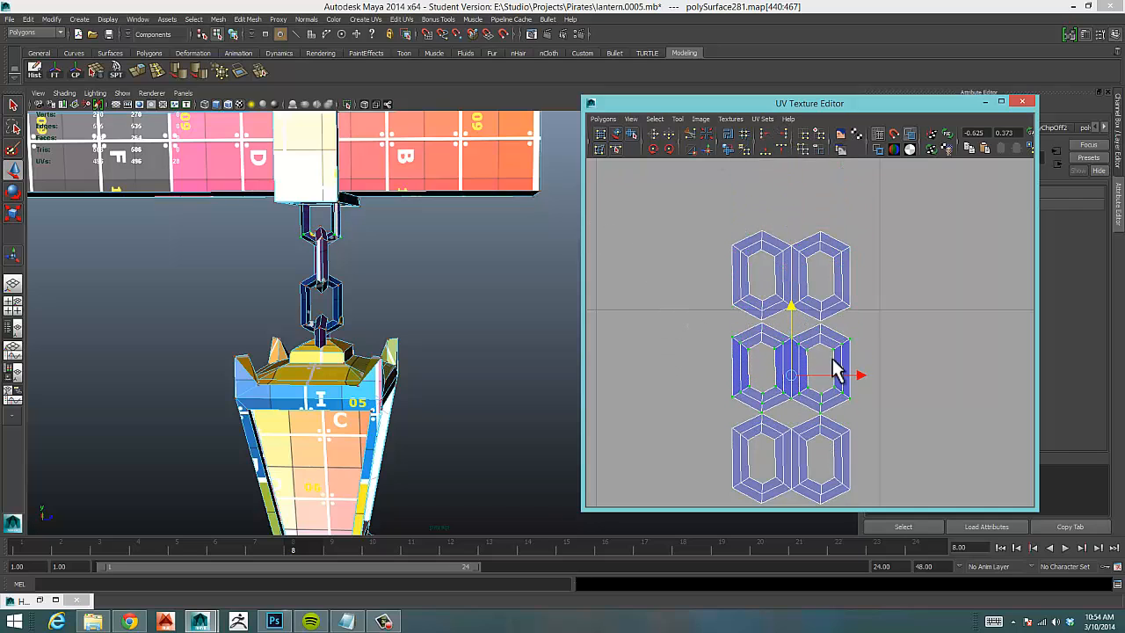
middle_drag(802, 387, 650, 387)
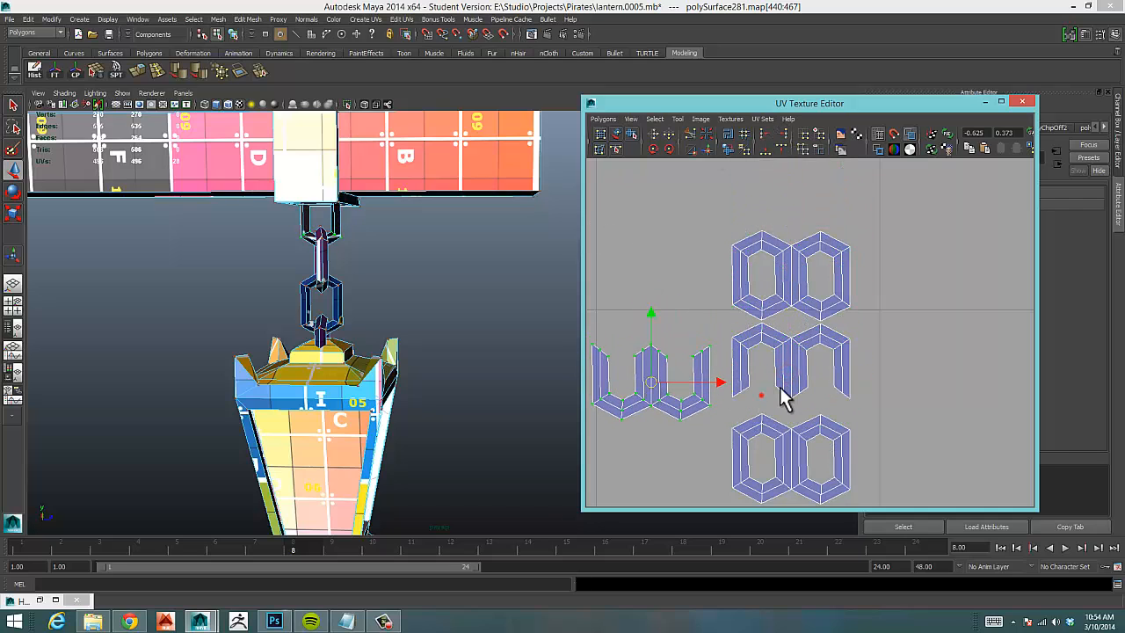
drag(781, 387, 823, 370)
ctrl+right_drag(795, 379, 844, 361)
drag(790, 359, 622, 327)
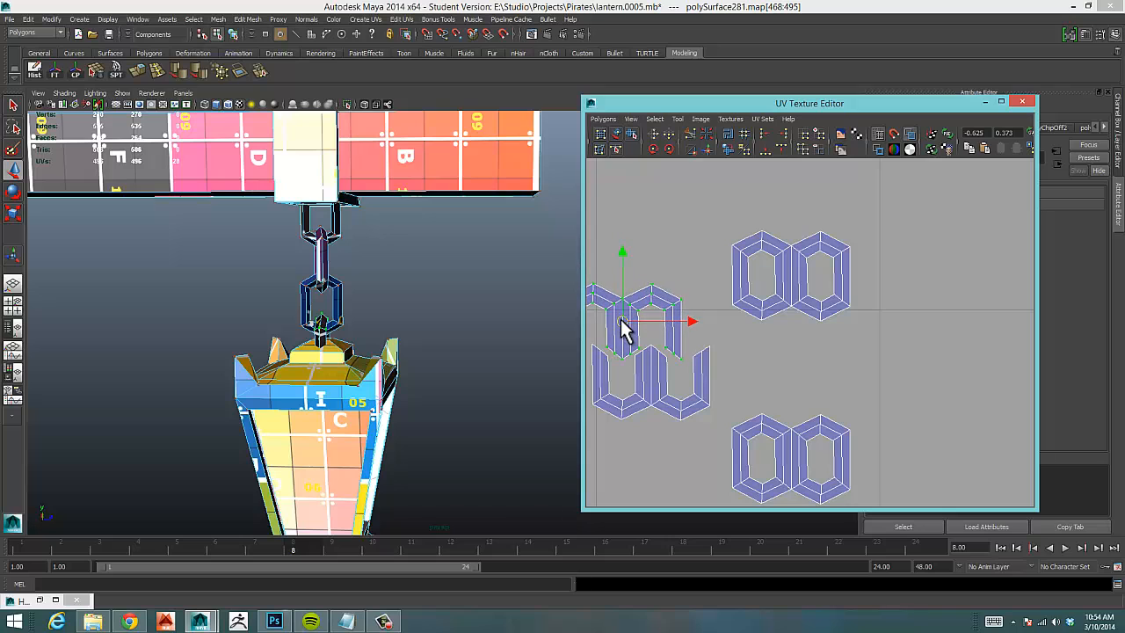
Select the upper full link's UV shell and move it next to the two open link shells.
alt+right_drag(777, 348, 811, 354)
alt+middle_drag(812, 354, 976, 328)
drag(925, 240, 1020, 293)
ctrl+right_drag(960, 263, 981, 246)
drag(956, 236, 939, 334)
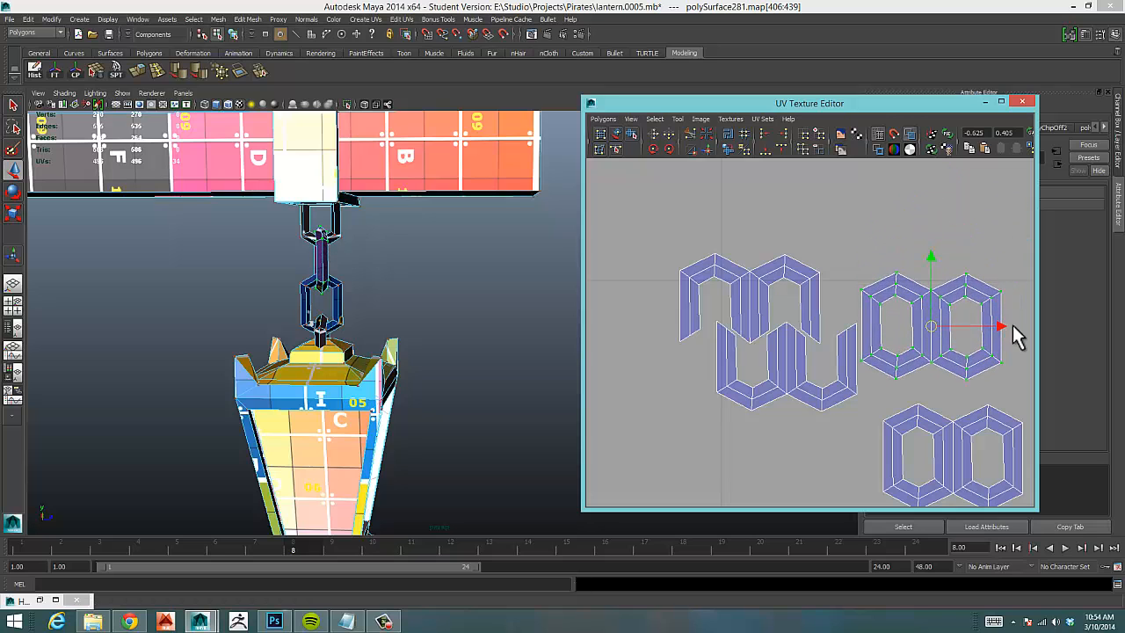
Select the whole lower link UV shell and move it to the opposite end of the link shell row.
alt+right_drag(1015, 336, 844, 352)
drag(964, 369, 964, 371)
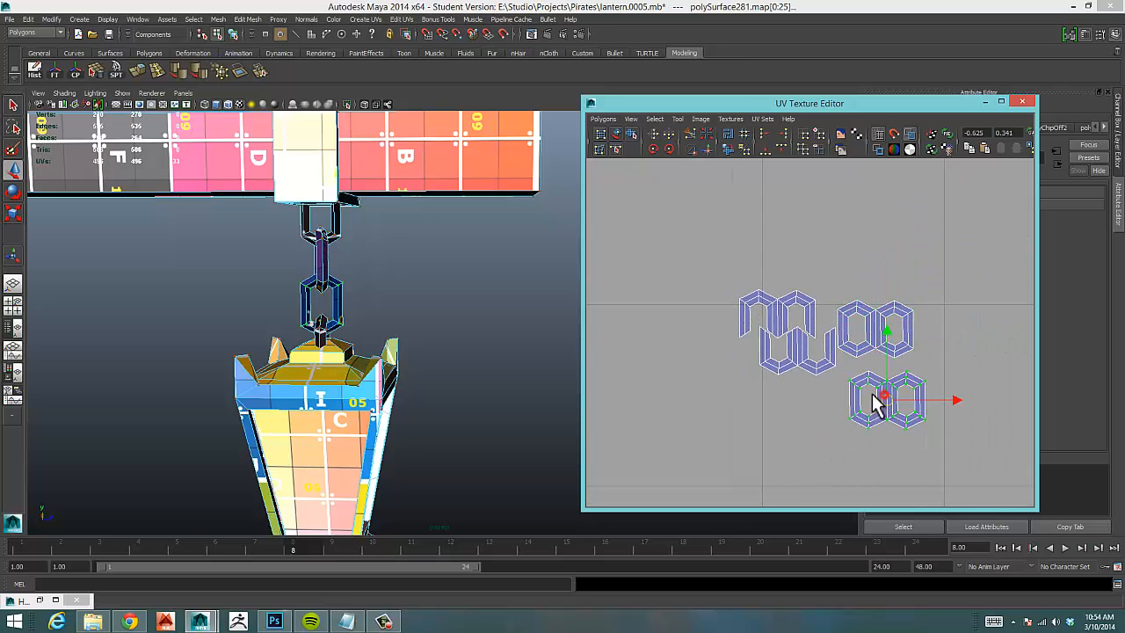
drag(879, 395, 666, 326)
key(ctrl+z)
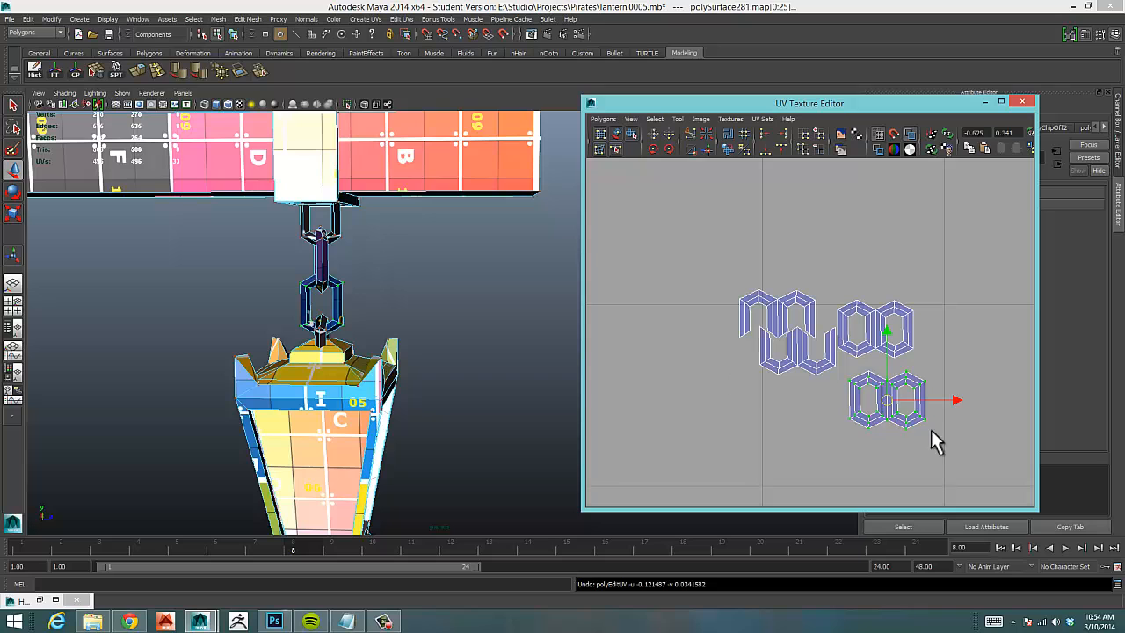
right_drag(884, 378, 876, 407)
drag(877, 406, 701, 340)
Select all the chain link UV shells and move them into the gap between the curved brace shells in the main layout.
drag(924, 381, 959, 393)
alt+right_drag(977, 390, 635, 370)
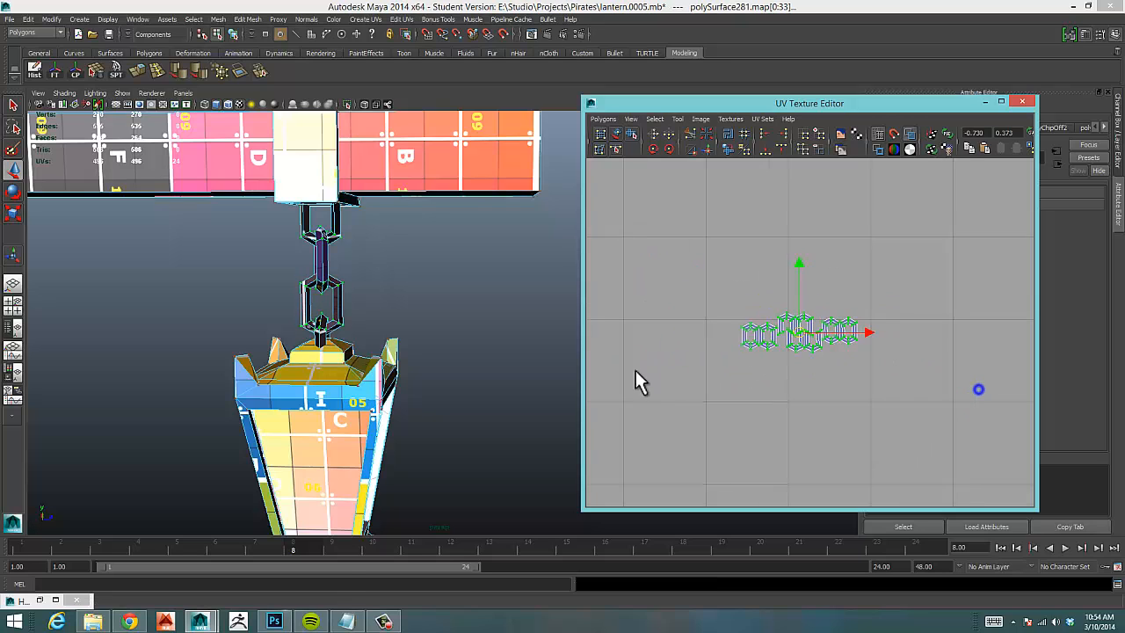
alt+right_drag(899, 356, 667, 347)
alt+right_drag(878, 333, 783, 335)
alt+middle_drag(784, 335, 685, 327)
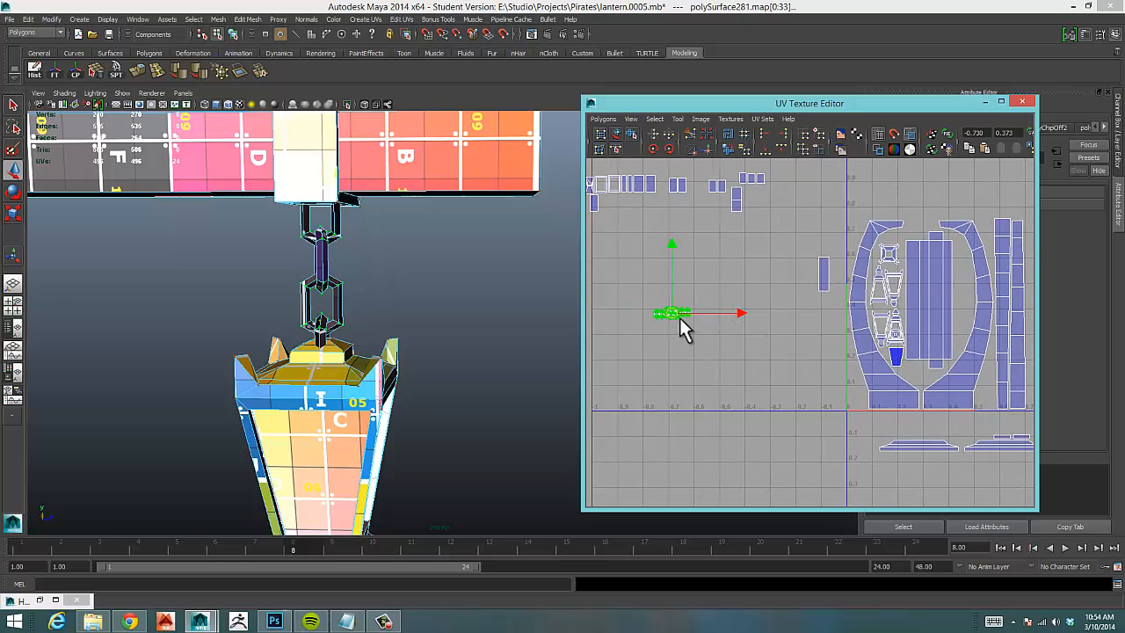
drag(671, 315, 923, 377)
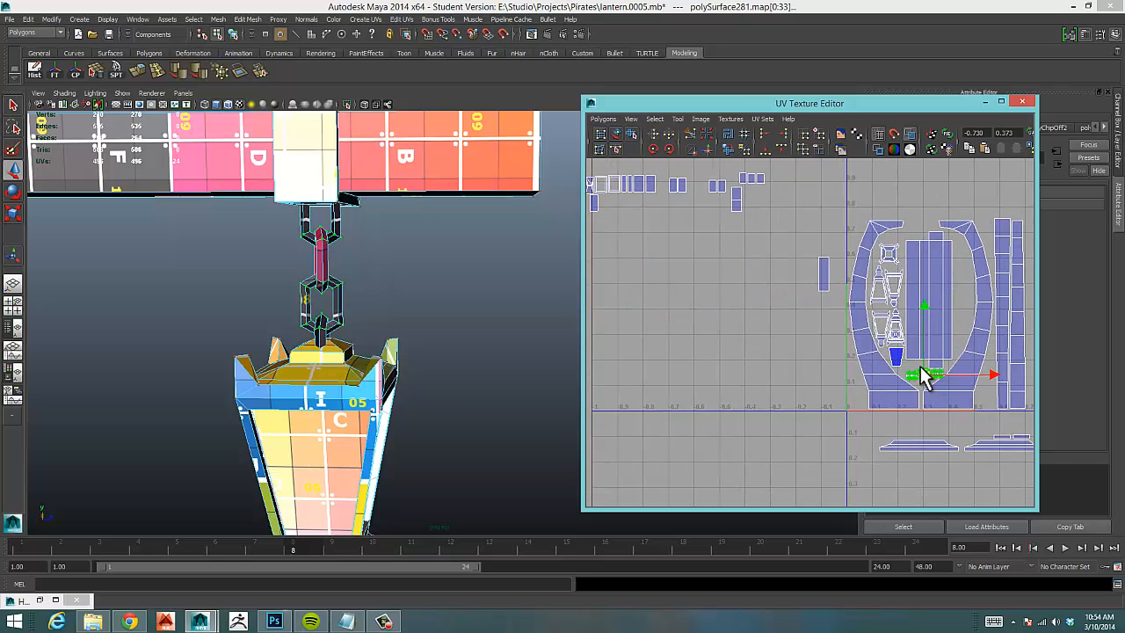
Check the chain link shells' placement and spacing among the other shells in the UV layout.
alt+right_drag(829, 372, 1063, 348)
alt+right_drag(790, 384, 932, 360)
alt+middle_drag(820, 332, 538, 283)
alt+right_drag(596, 292, 887, 312)
alt+right_drag(779, 330, 879, 332)
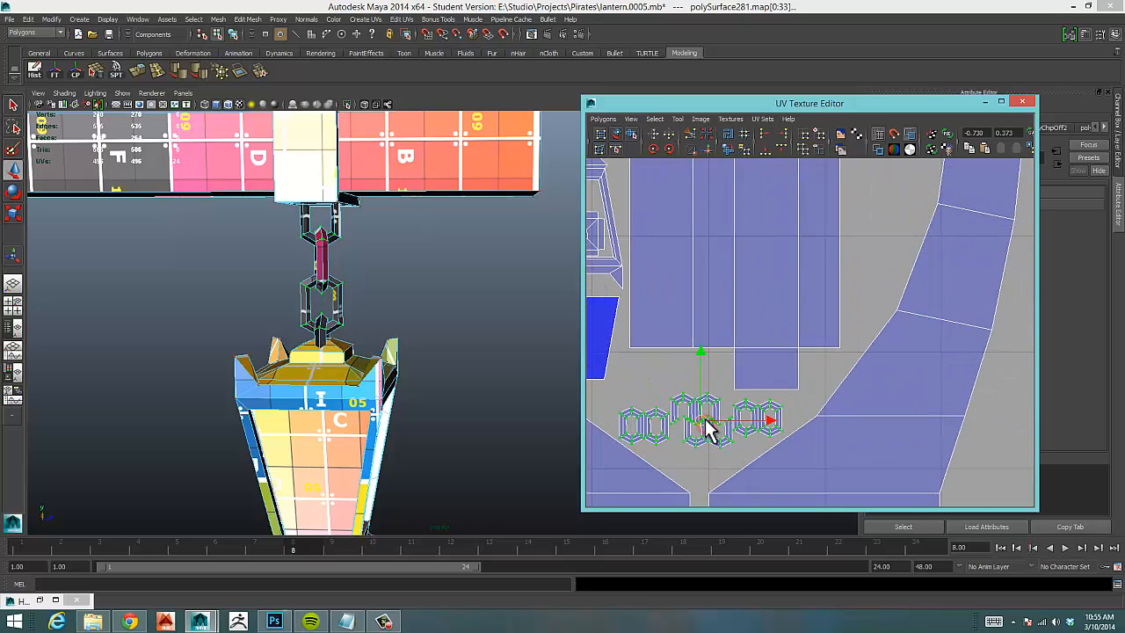
alt+right_drag(871, 374, 633, 372)
alt+right_drag(811, 358, 575, 357)
alt+right_drag(771, 347, 668, 347)
alt+right_drag(903, 331, 773, 338)
alt+right_drag(825, 337, 786, 334)
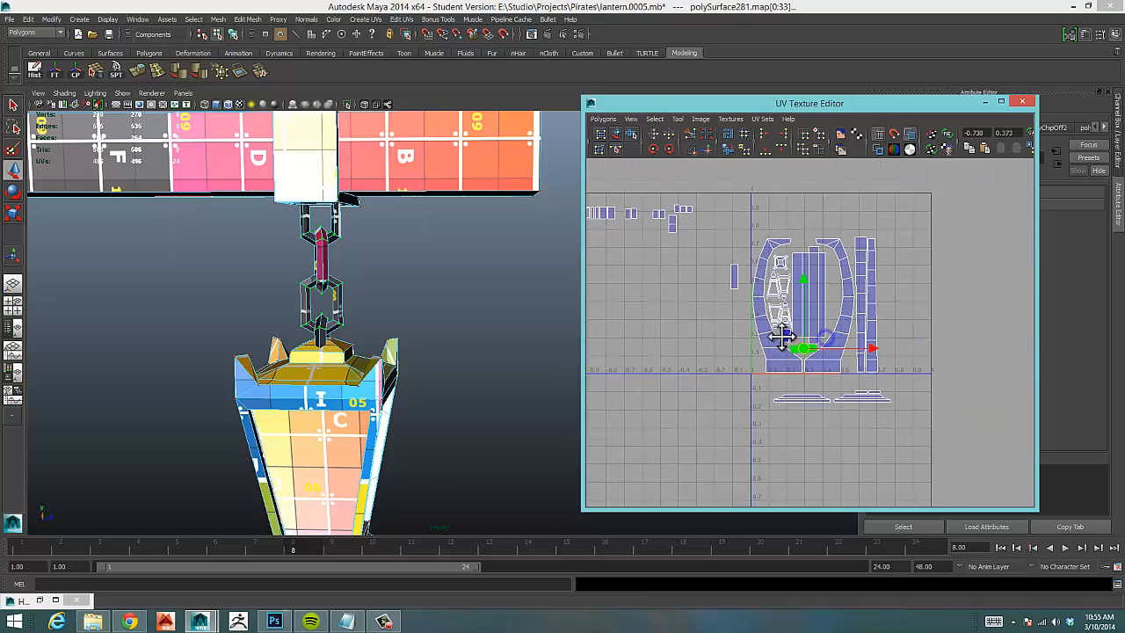
alt+middle_drag(785, 334, 878, 381)
Examine the beam bracket's underside where the top link meets it, both on the model and in its UV shell.
alt+right_drag(382, 252, 422, 356)
alt+drag(422, 356, 379, 329)
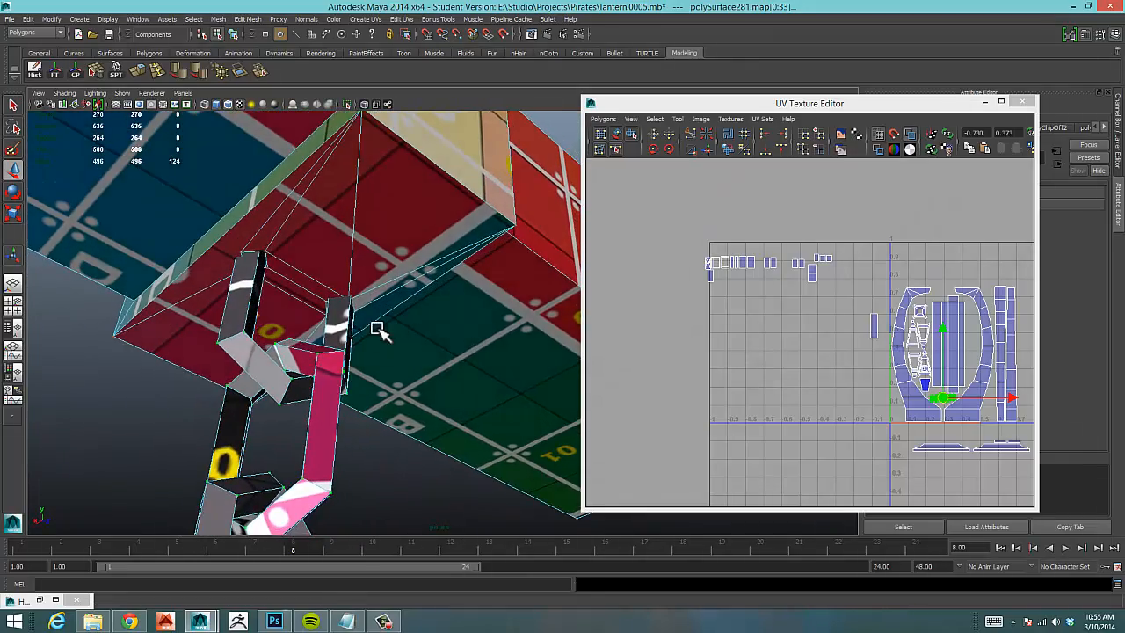
alt+right_drag(379, 330, 468, 318)
alt+drag(468, 318, 334, 305)
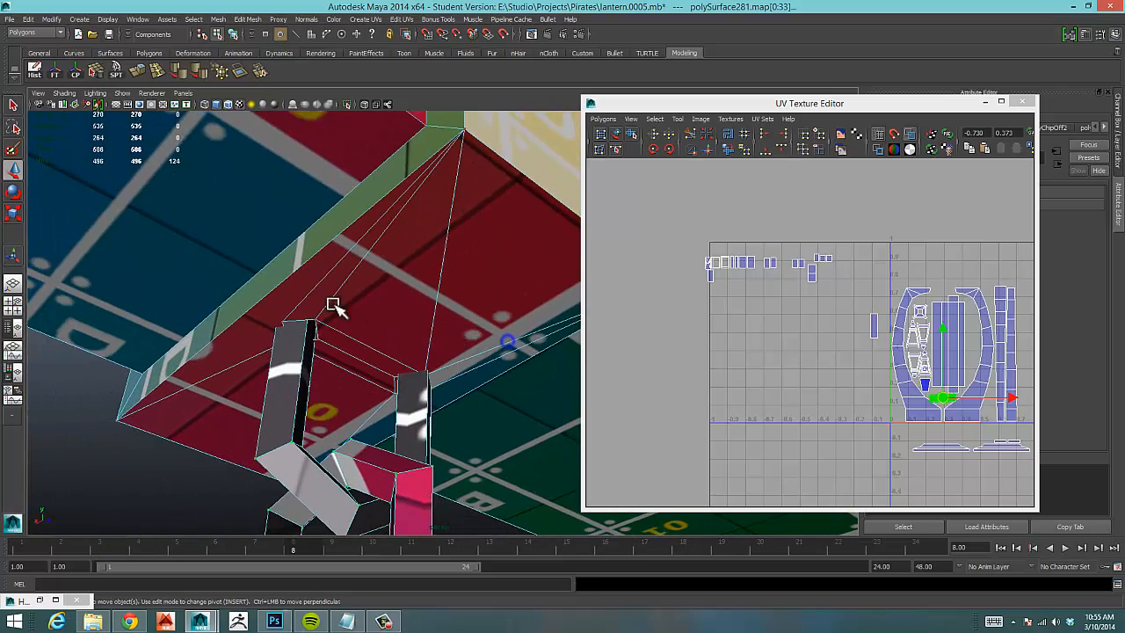
alt+drag(453, 347, 372, 301)
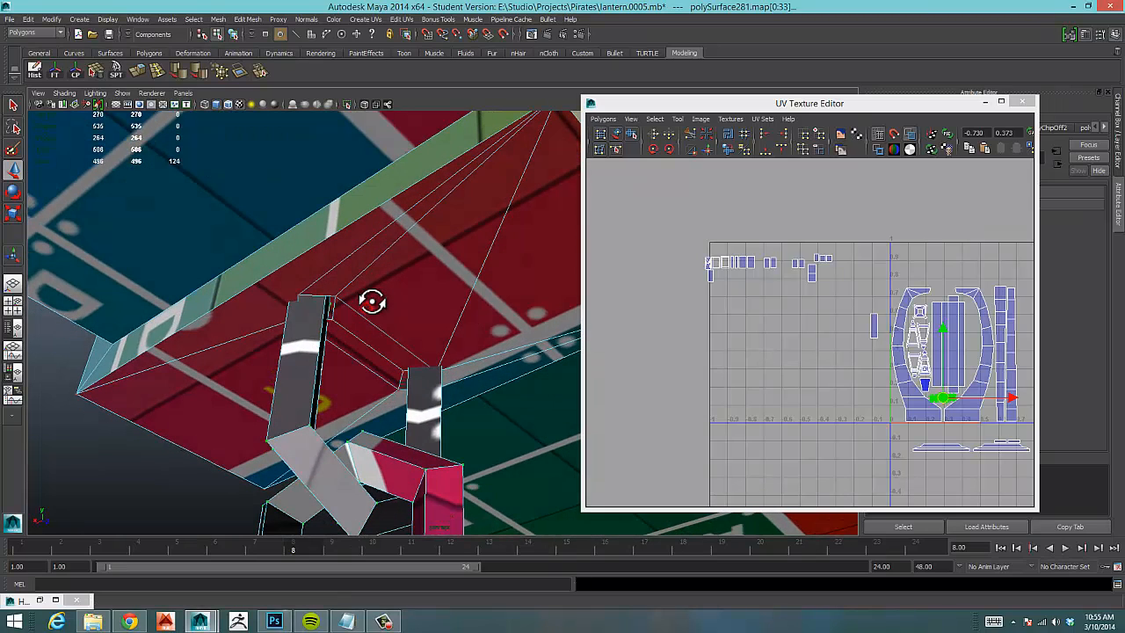
alt+right_drag(673, 261, 909, 271)
alt+middle_drag(775, 322, 934, 549)
alt+right_drag(685, 400, 836, 361)
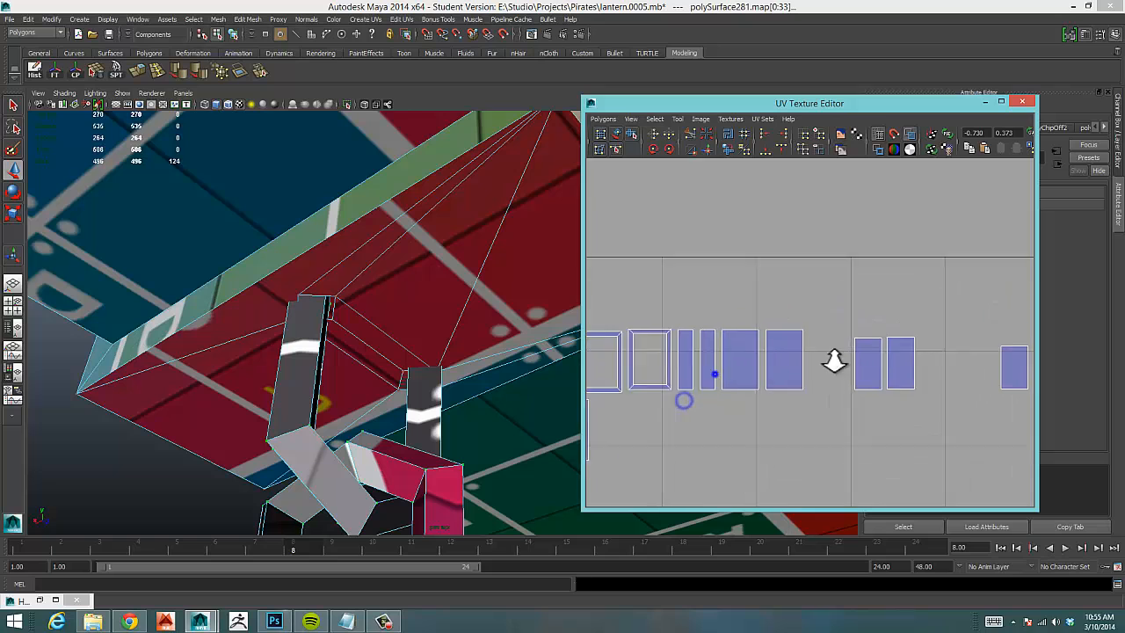
alt+middle_drag(715, 374, 977, 354)
alt+right_drag(766, 354, 988, 332)
alt+right_drag(731, 371, 879, 343)
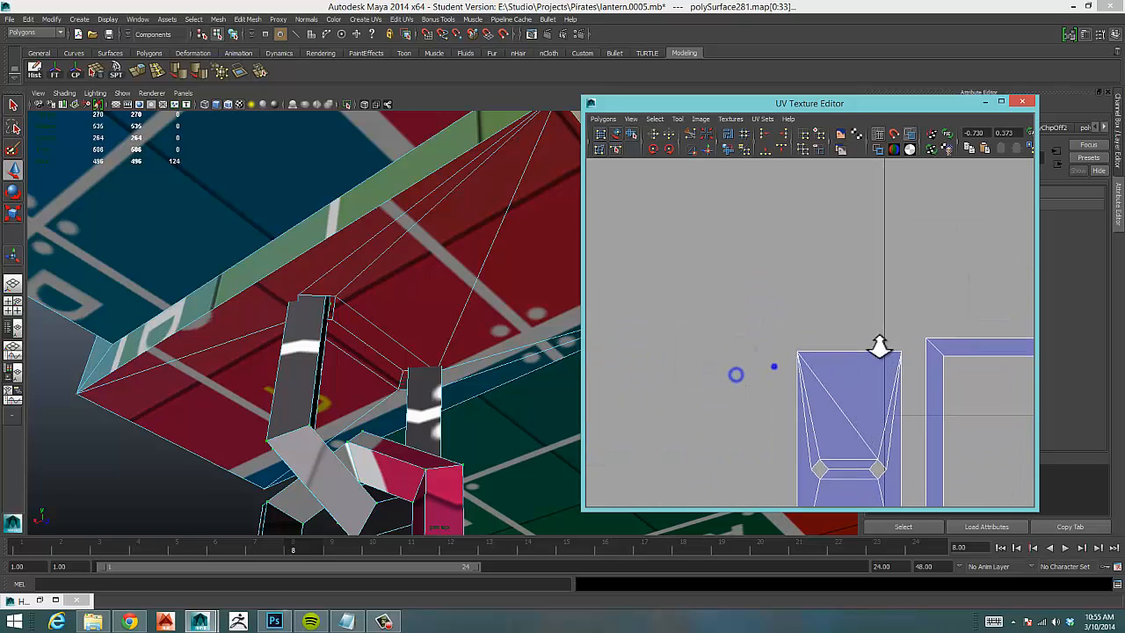
alt+middle_drag(879, 343, 846, 258)
alt+right_drag(847, 259, 884, 297)
alt+middle_drag(853, 304, 845, 249)
alt+right_drag(798, 274, 861, 292)
alt+middle_drag(859, 291, 774, 288)
alt+right_drag(906, 291, 793, 294)
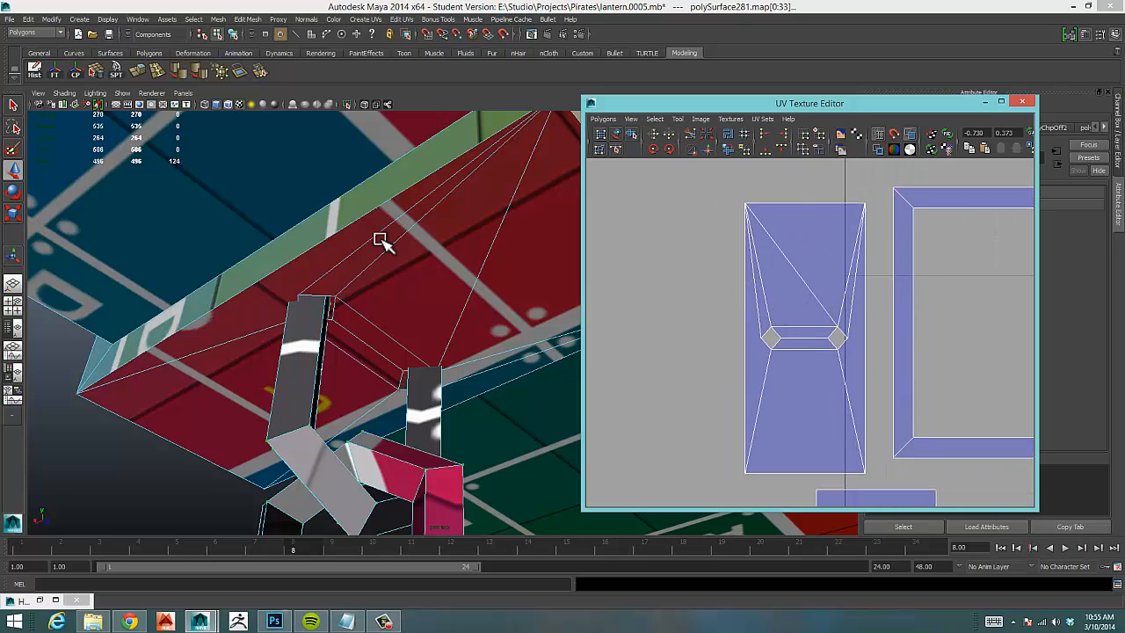
Using the Merge Vertex tool, collapse the vertices around one link hole in the bracket's underside.
alt+right_drag(379, 239, 414, 291)
alt+middle_drag(466, 273, 421, 296)
alt+right_drag(442, 287, 337, 305)
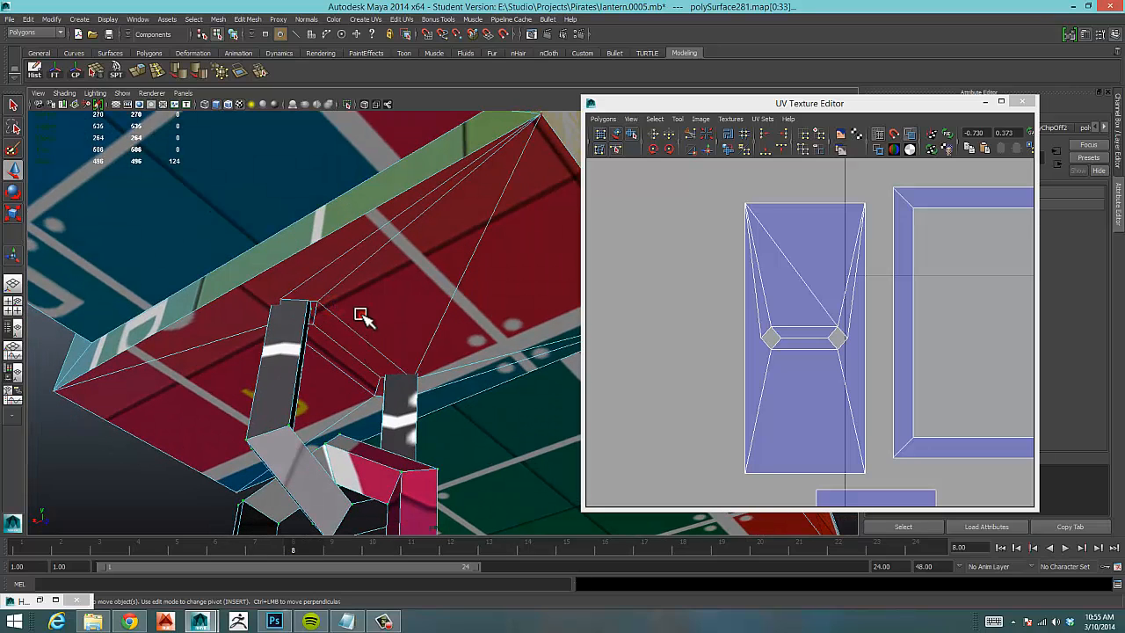
right_drag(376, 306, 390, 295)
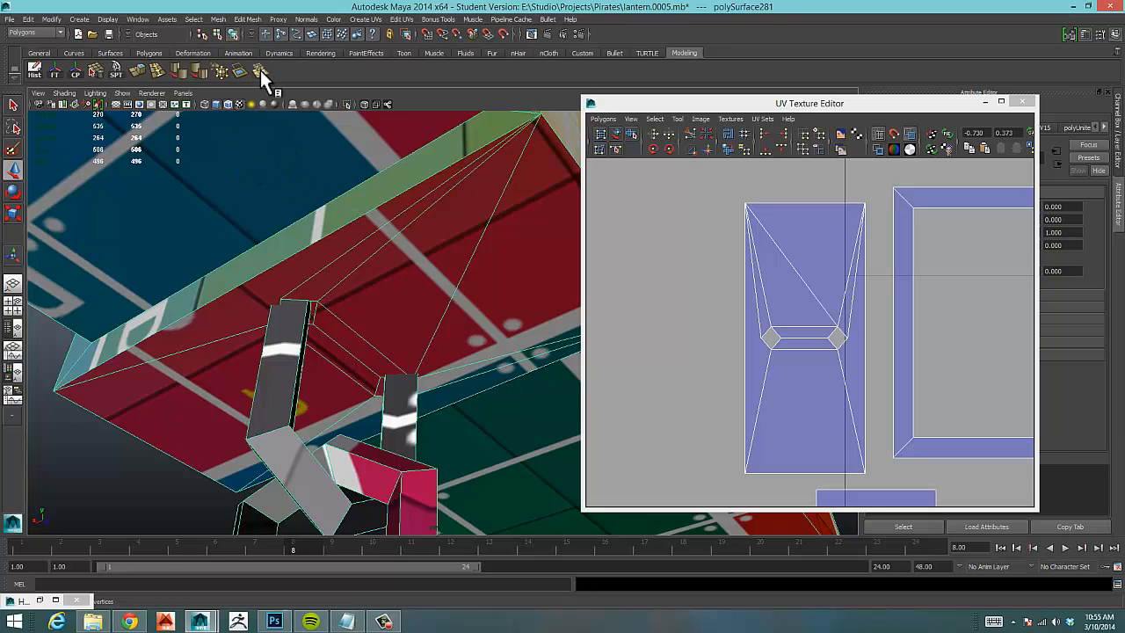
key(g)
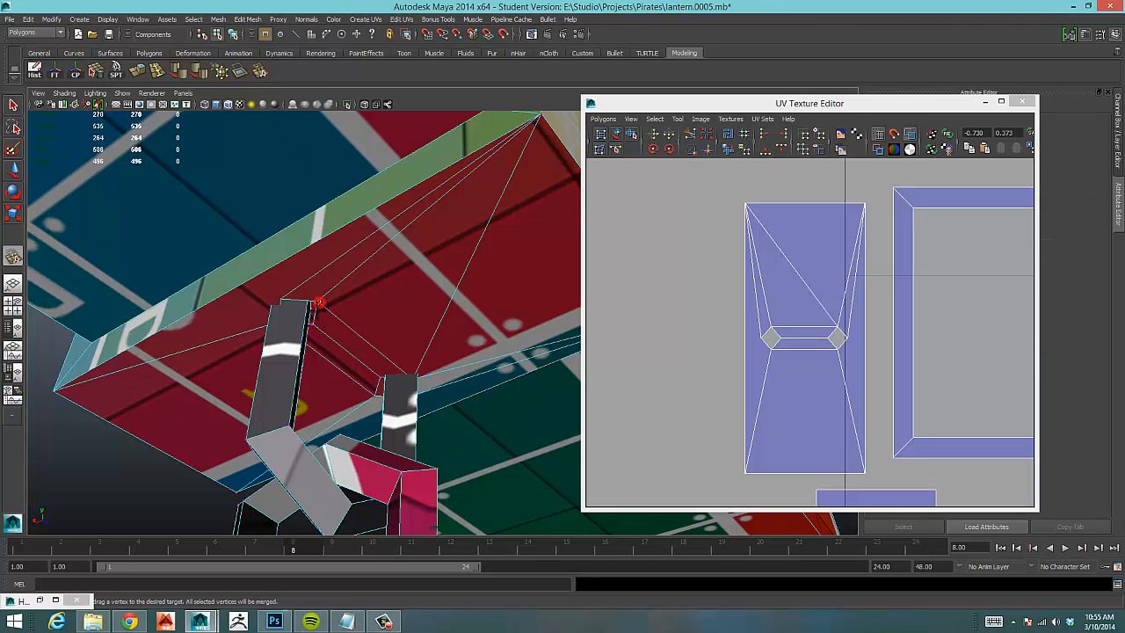
drag(315, 305, 426, 315)
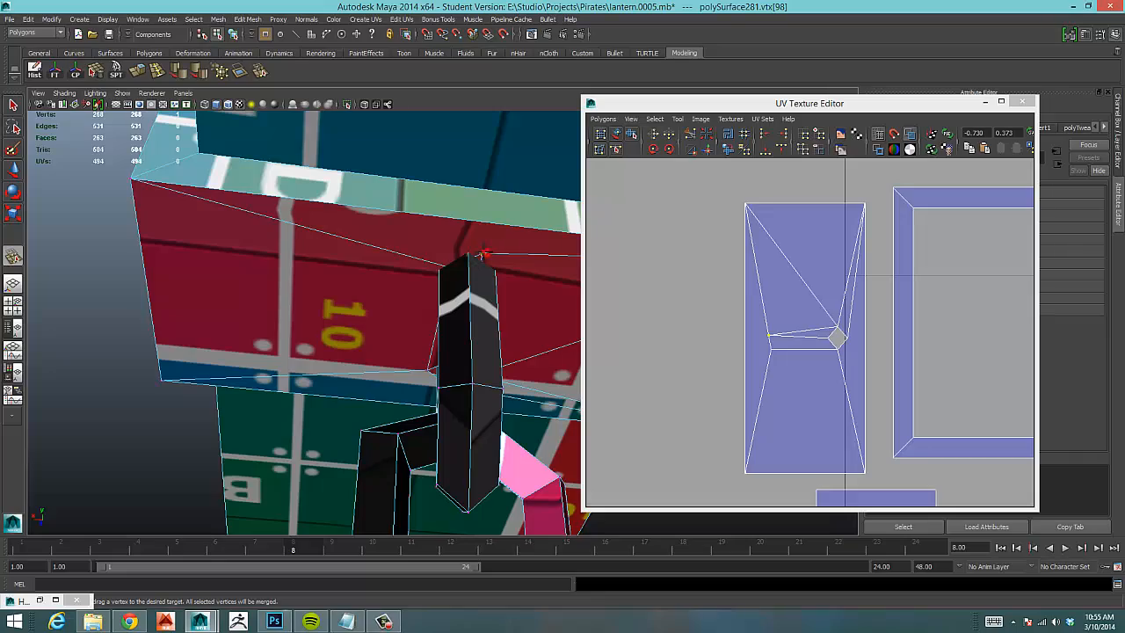
drag(482, 255, 482, 256)
Merge the vertices around the second link hole in the bracket's underside into a single point.
alt+drag(506, 345, 444, 409)
alt+drag(482, 369, 391, 315)
drag(226, 239, 326, 280)
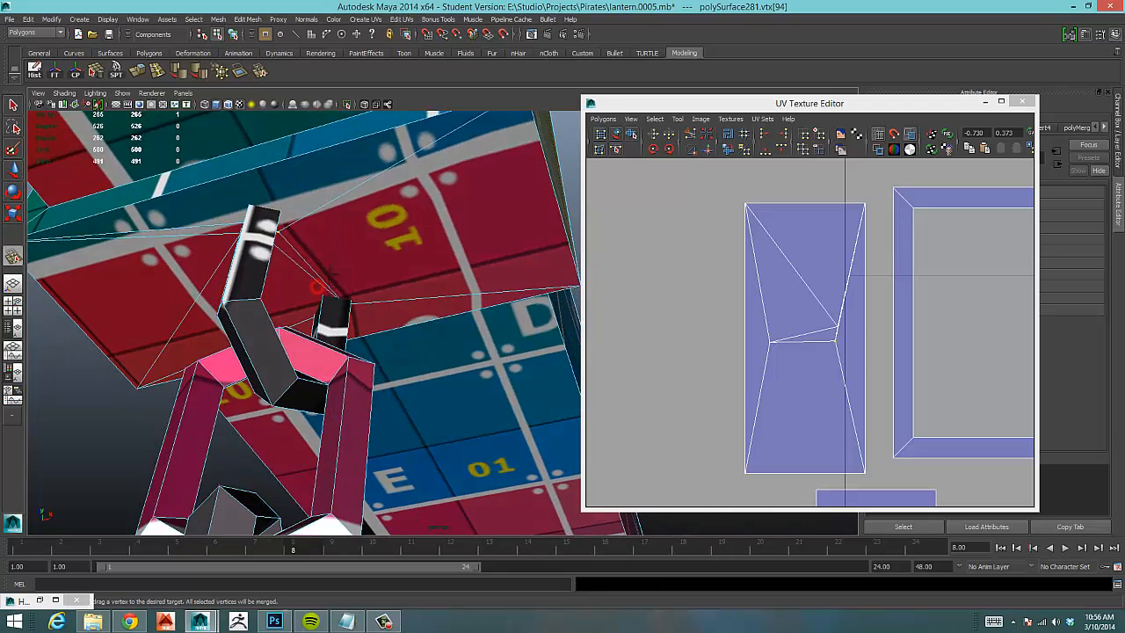
drag(277, 231, 363, 263)
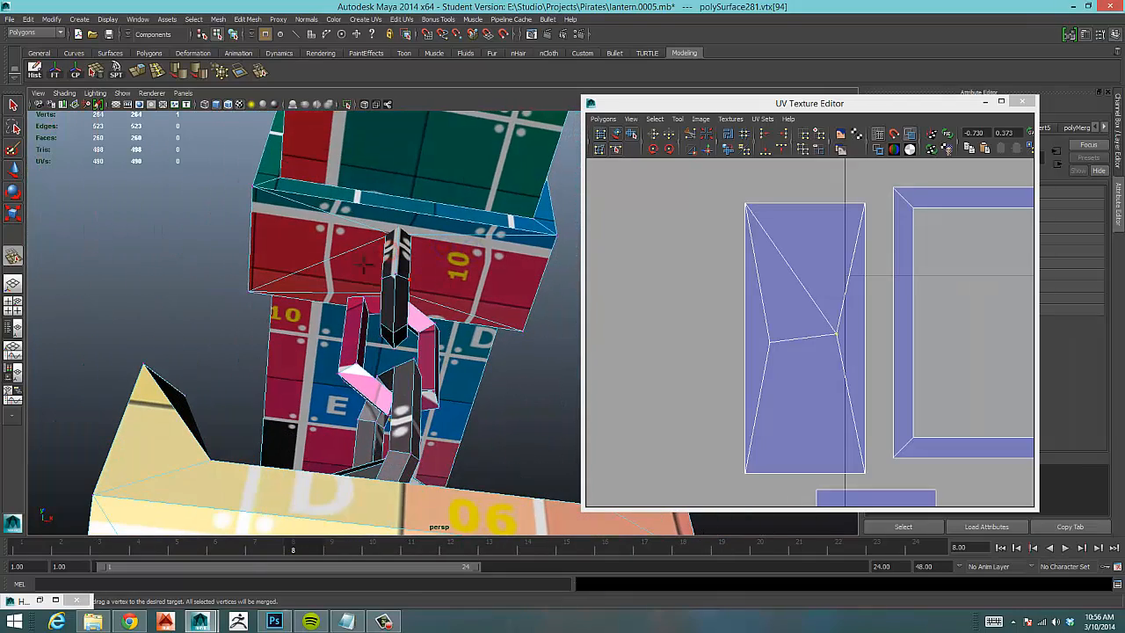
Select the leftover interior edges on the bracket's underside shell and delete them together with their vertices.
key(w)
right_drag(811, 297, 809, 269)
drag(845, 368, 847, 370)
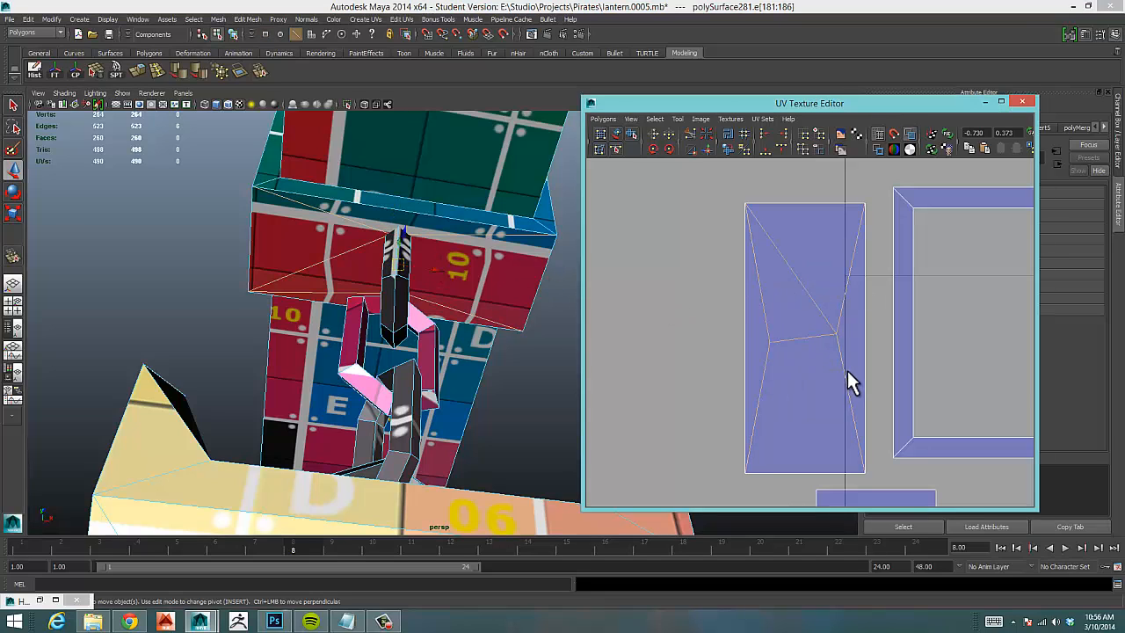
key(ctrl+Delete)
alt+drag(406, 266, 442, 325)
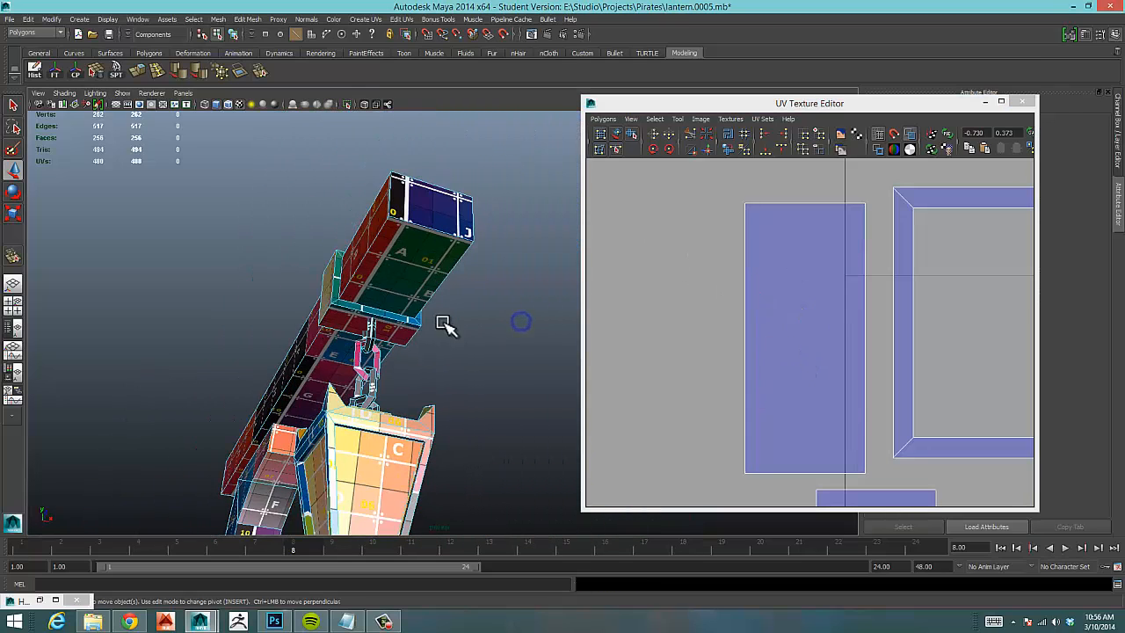
alt+middle_drag(476, 336, 354, 360)
alt+right_drag(677, 341, 519, 322)
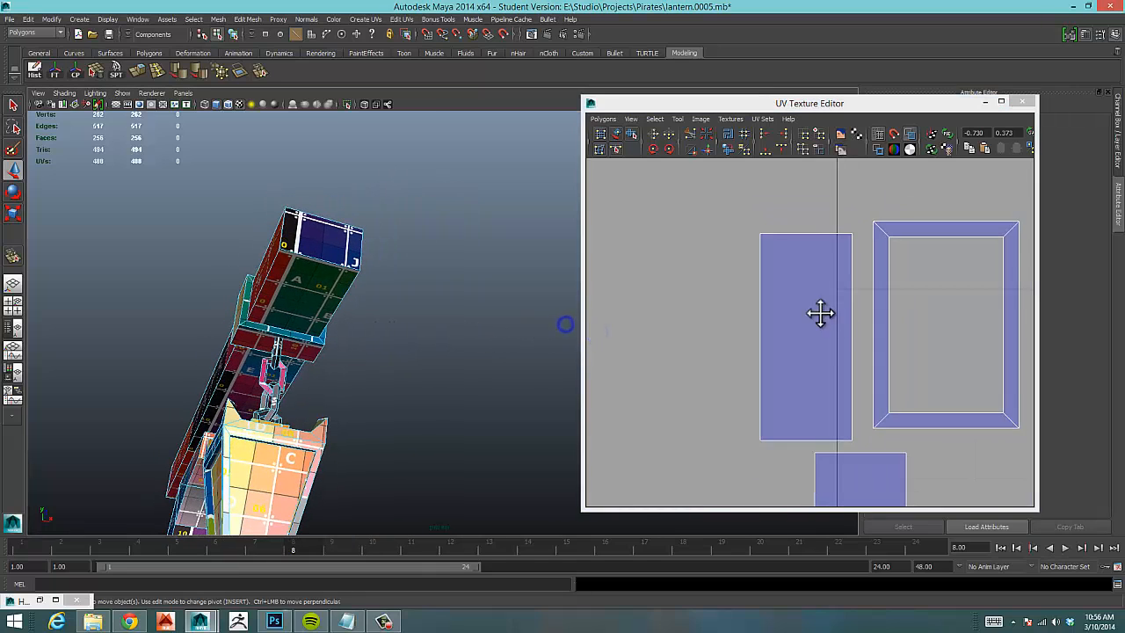
Examine the bracket's separate UV shells alongside the bracket and beam on the model.
alt+middle_drag(820, 314, 729, 329)
alt+right_drag(923, 316, 750, 320)
alt+middle_drag(751, 321, 714, 303)
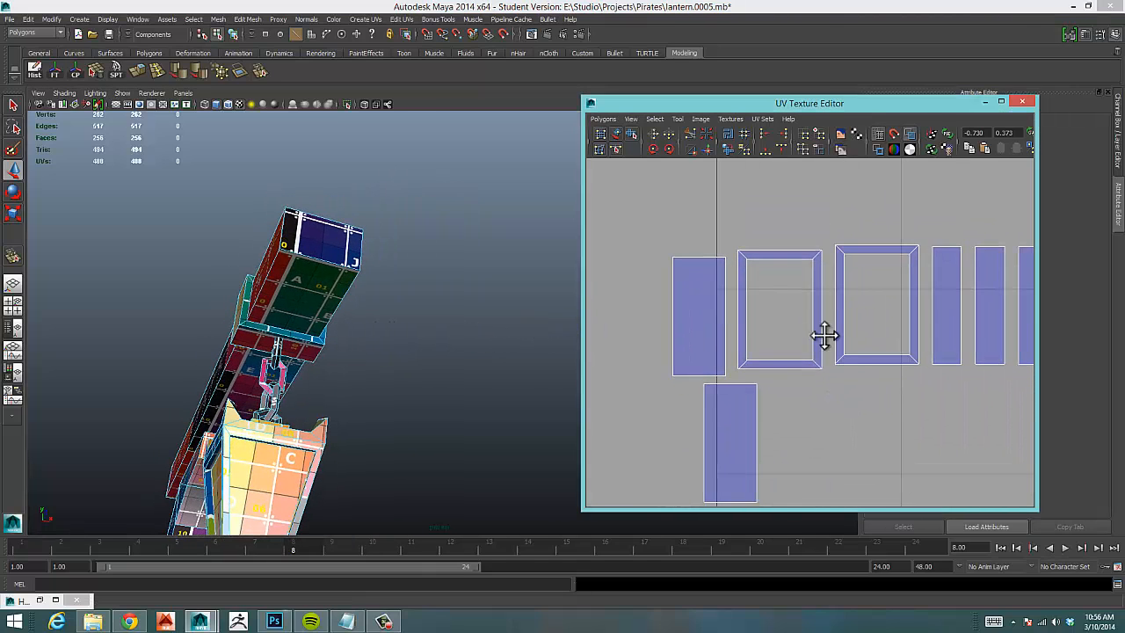
alt+middle_drag(824, 335, 709, 305)
alt+right_drag(862, 289, 723, 284)
mouse_move(722, 285)
alt+middle_down()
mouse_move(726, 299)
mouse_move(727, 286)
mouse_move(705, 286)
alt+middle_up()
alt+drag(387, 345, 307, 378)
alt+right_drag(781, 371, 719, 358)
alt+middle_drag(742, 363, 751, 345)
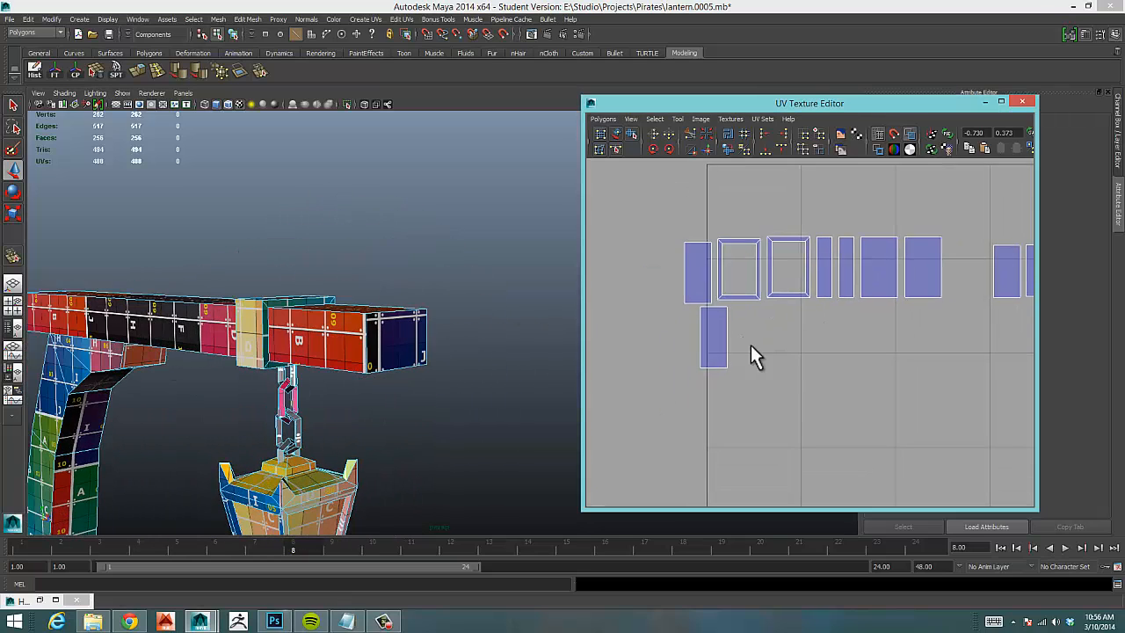
alt+right_drag(870, 331, 830, 328)
alt+middle_drag(831, 328, 822, 355)
alt+right_drag(822, 355, 785, 356)
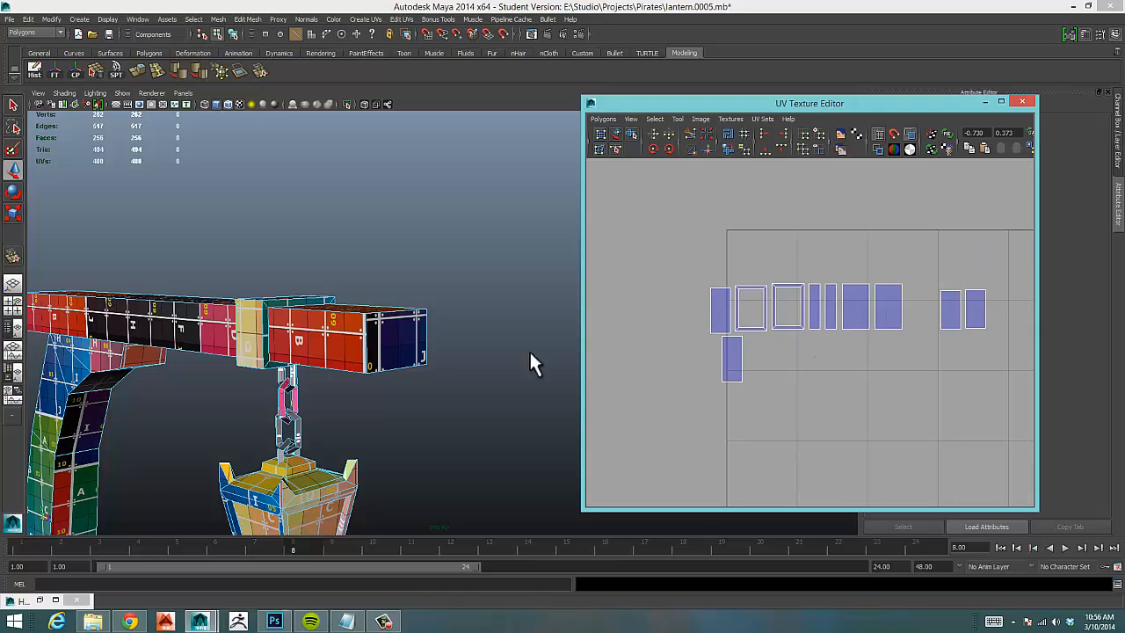
alt+drag(355, 282, 518, 324)
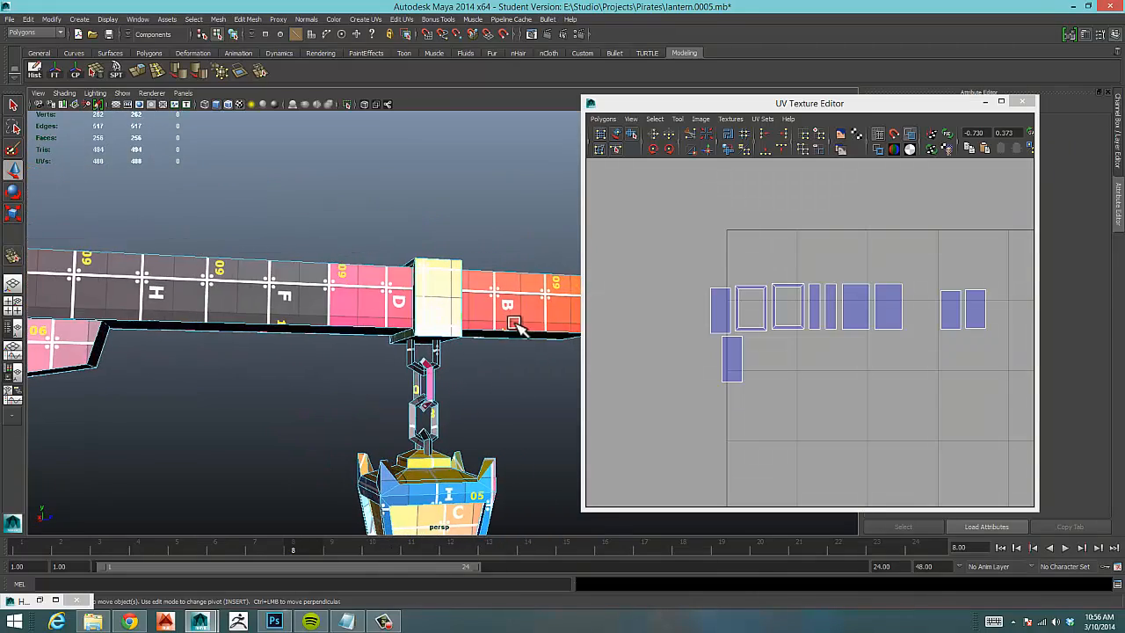
alt+right_drag(533, 322, 677, 322)
alt+right_drag(755, 322, 801, 320)
alt+middle_drag(801, 304, 775, 287)
alt+right_drag(776, 295, 785, 312)
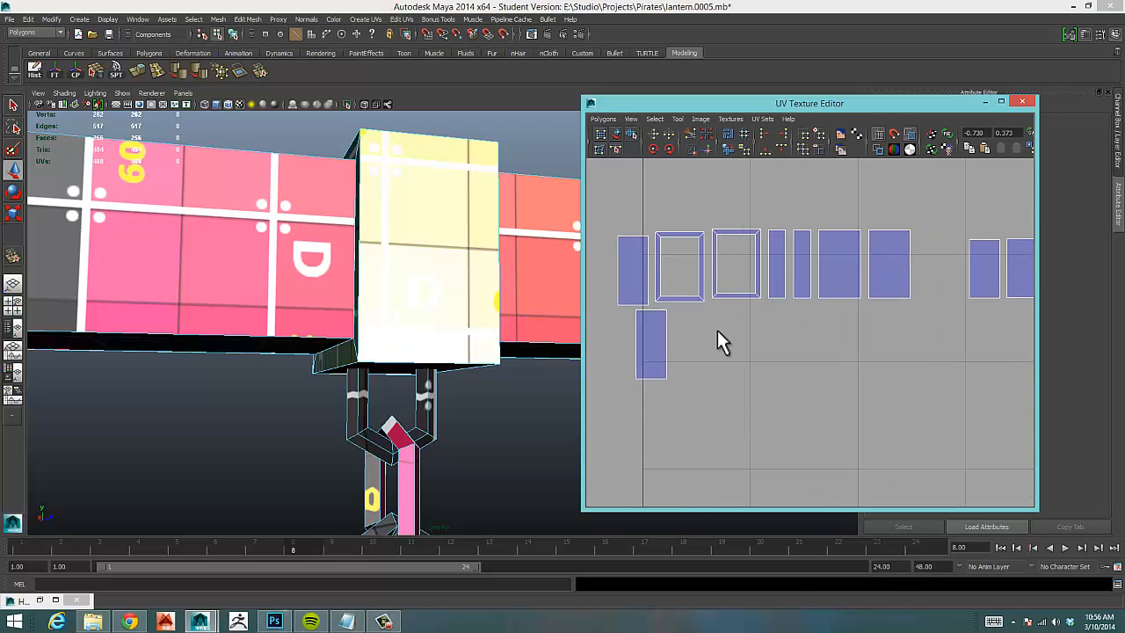
Move and sew the neighbouring bracket side shell onto the lower edge of the lowest rectangular bracket UV shell.
right_drag(641, 375, 661, 430)
click(644, 372)
alt+drag(472, 346, 394, 202)
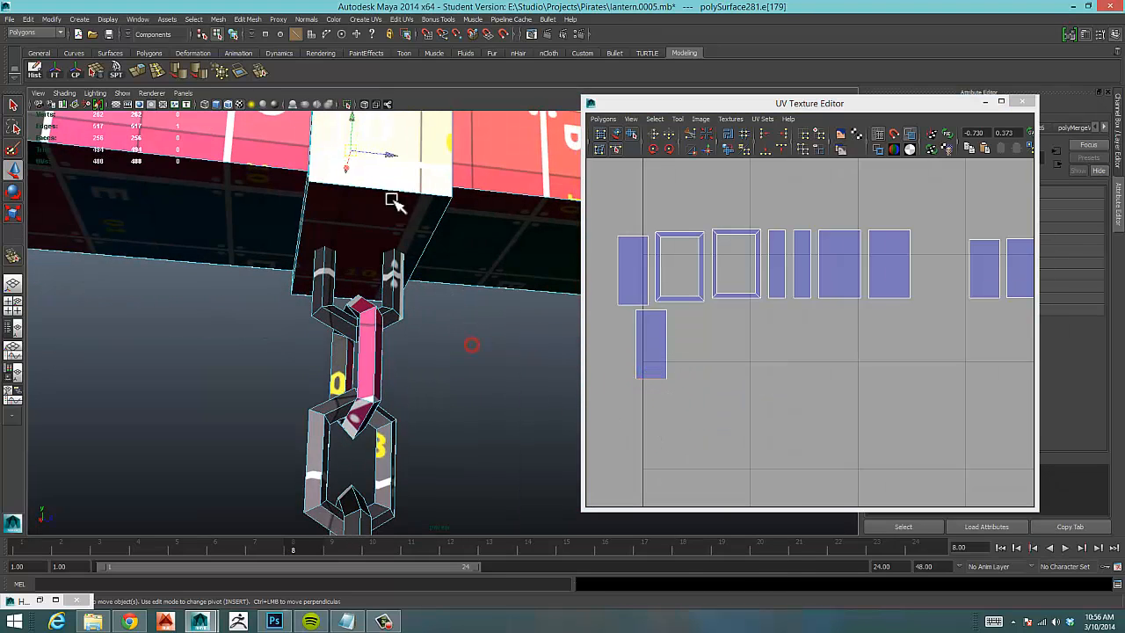
alt+drag(479, 224, 309, 318)
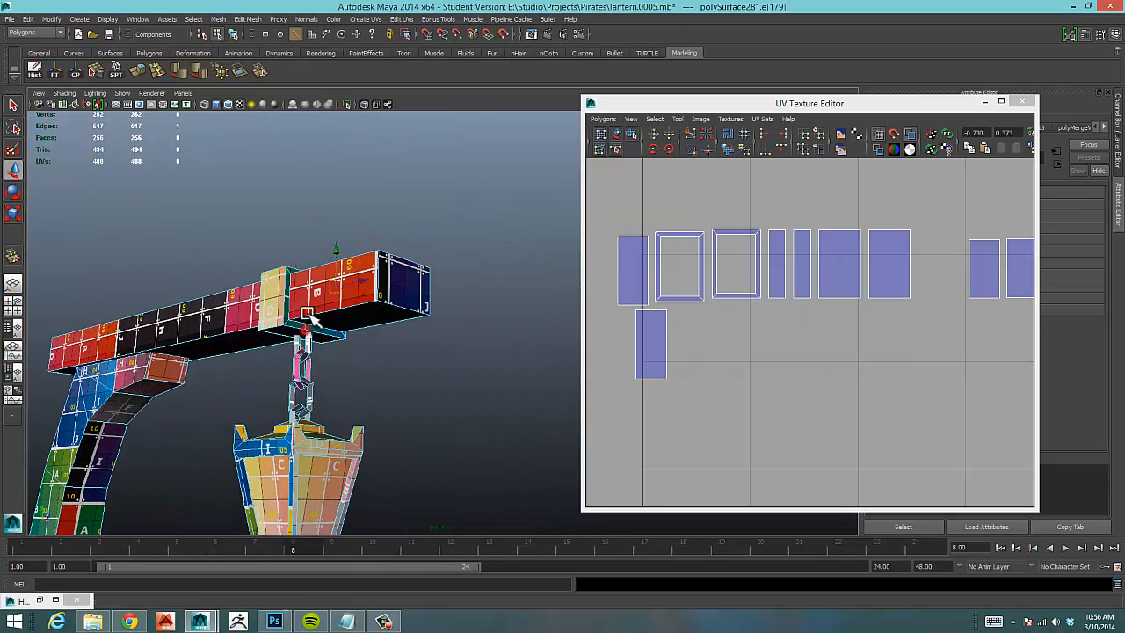
click(585, 380)
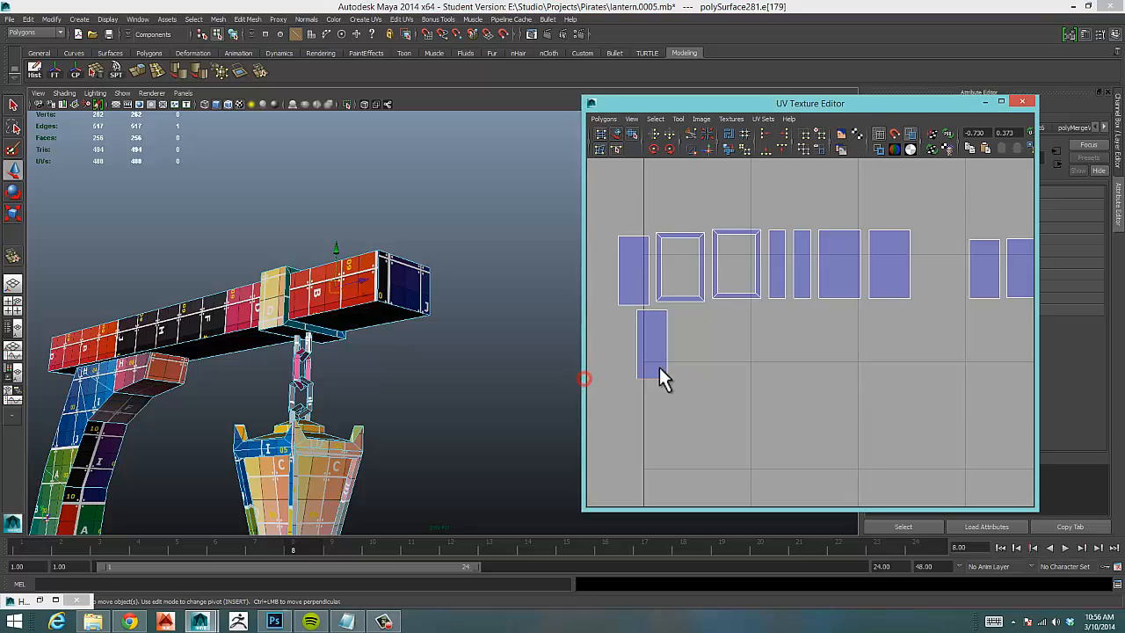
mouse_move(251, 344)
alt+mouse_down()
mouse_move(263, 331)
mouse_move(271, 342)
alt+mouse_up()
alt+right_drag(272, 342, 312, 351)
alt+drag(312, 351, 360, 220)
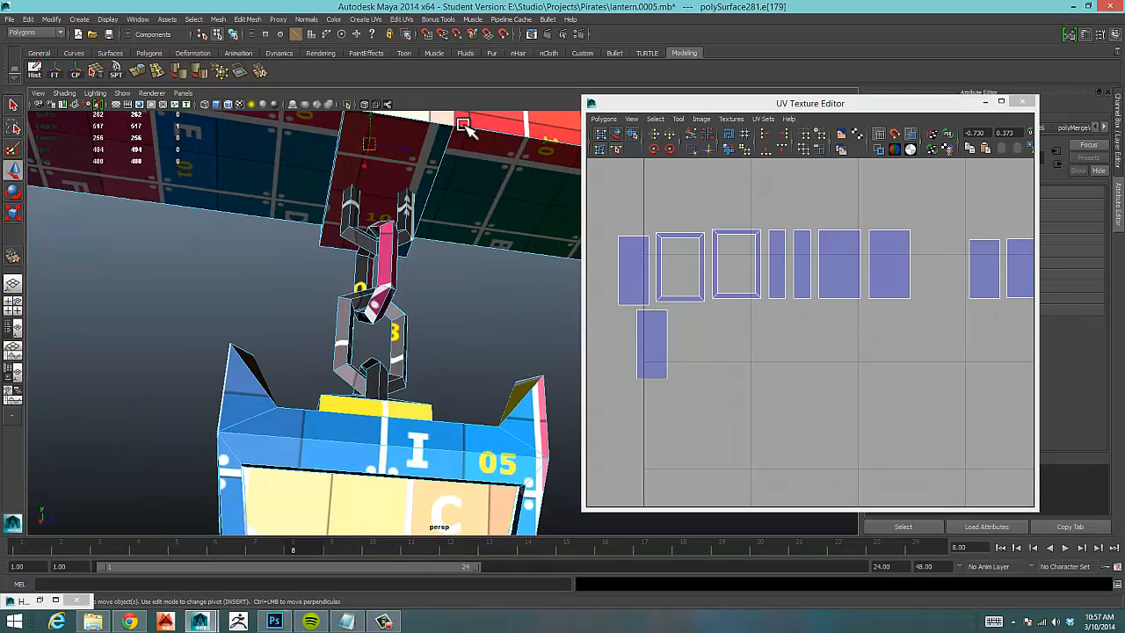
alt+middle_drag(729, 344, 765, 380)
alt+right_drag(841, 359, 796, 352)
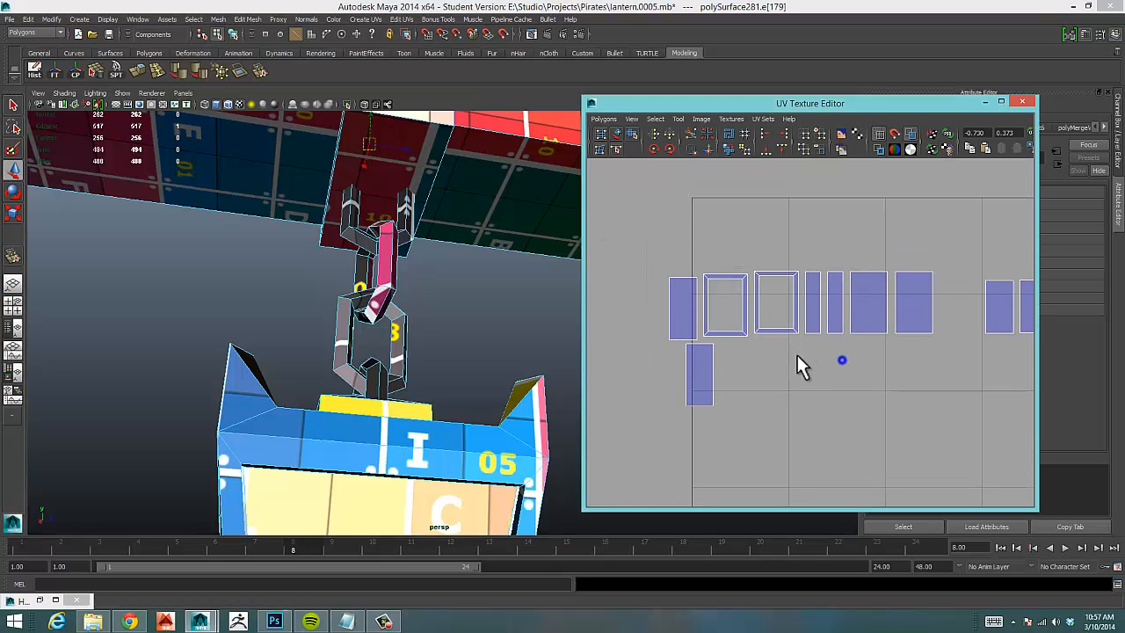
alt+middle_drag(820, 366, 825, 343)
alt+right_drag(763, 359, 679, 371)
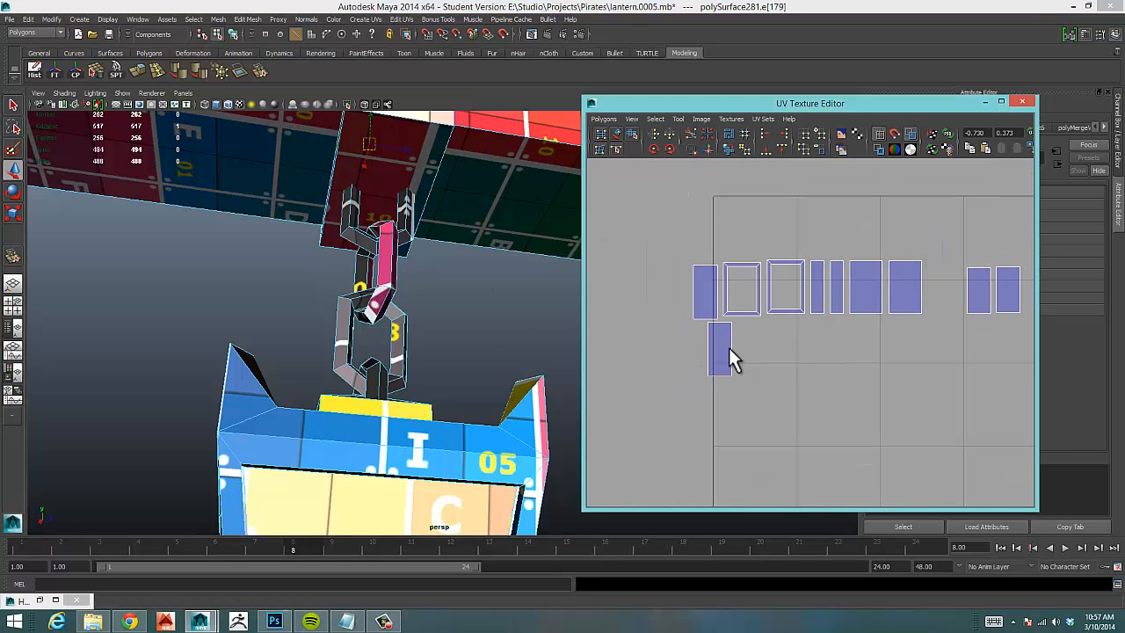
alt+middle_drag(755, 354, 745, 358)
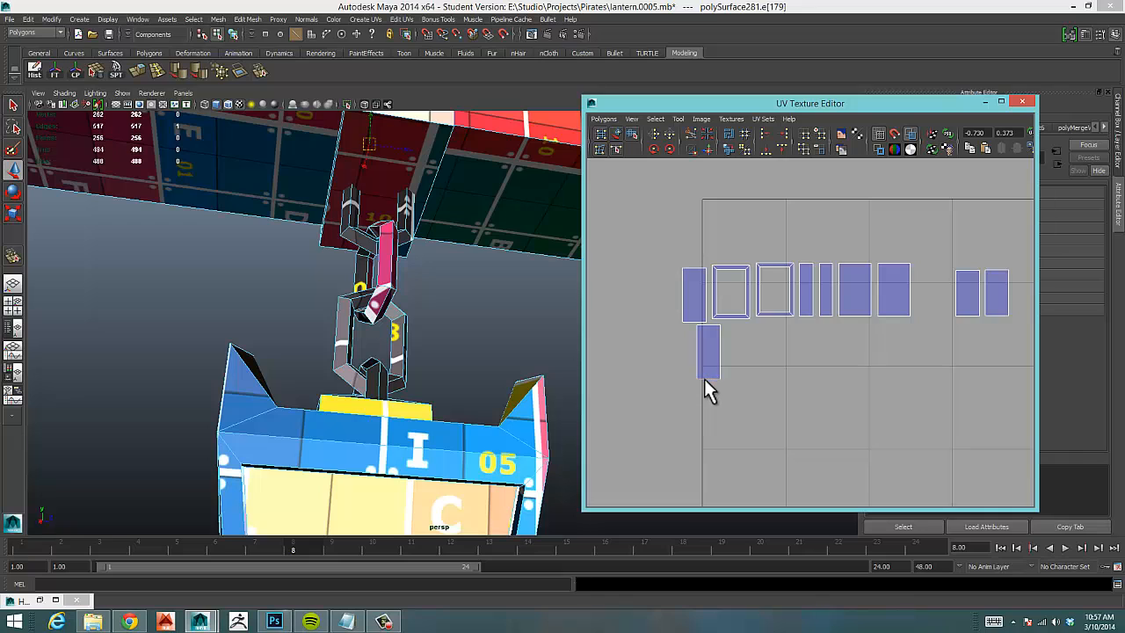
right_drag(704, 379, 715, 429)
right_drag(771, 597, 772, 595)
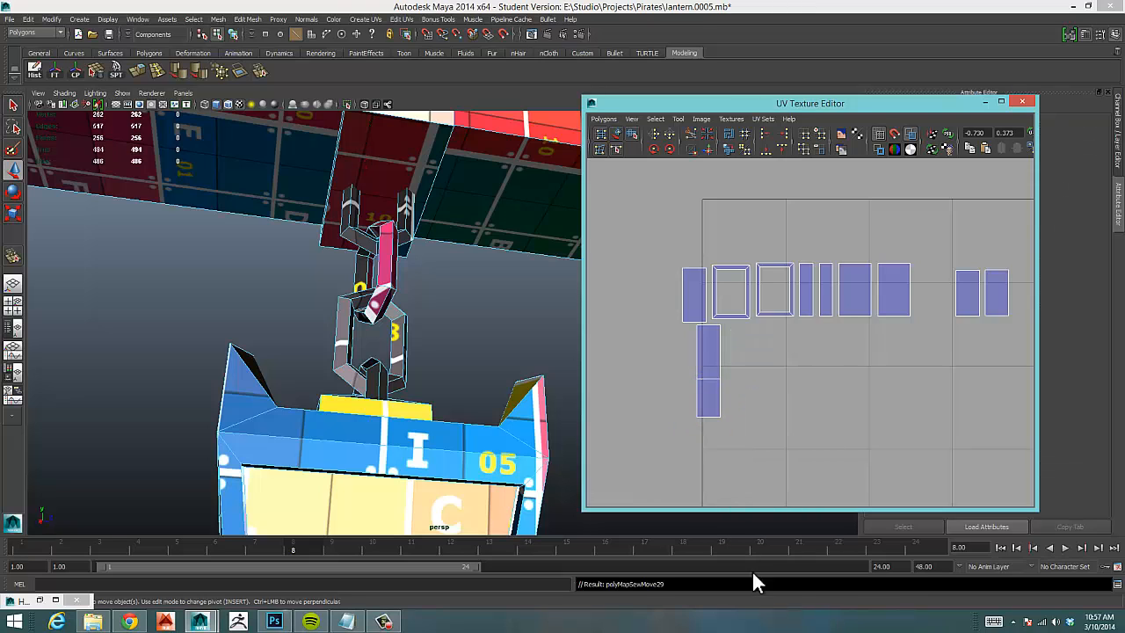
Sew the bracket's underside shell and the remaining side shell onto the end of the strip.
click(706, 411)
key(g)
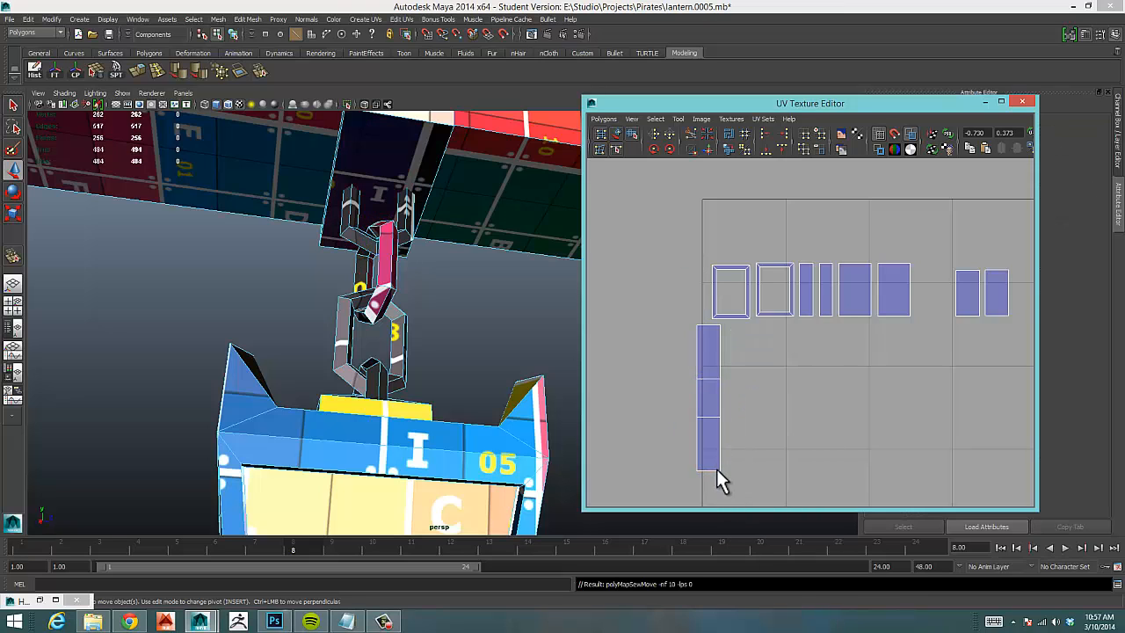
click(708, 469)
key(g)
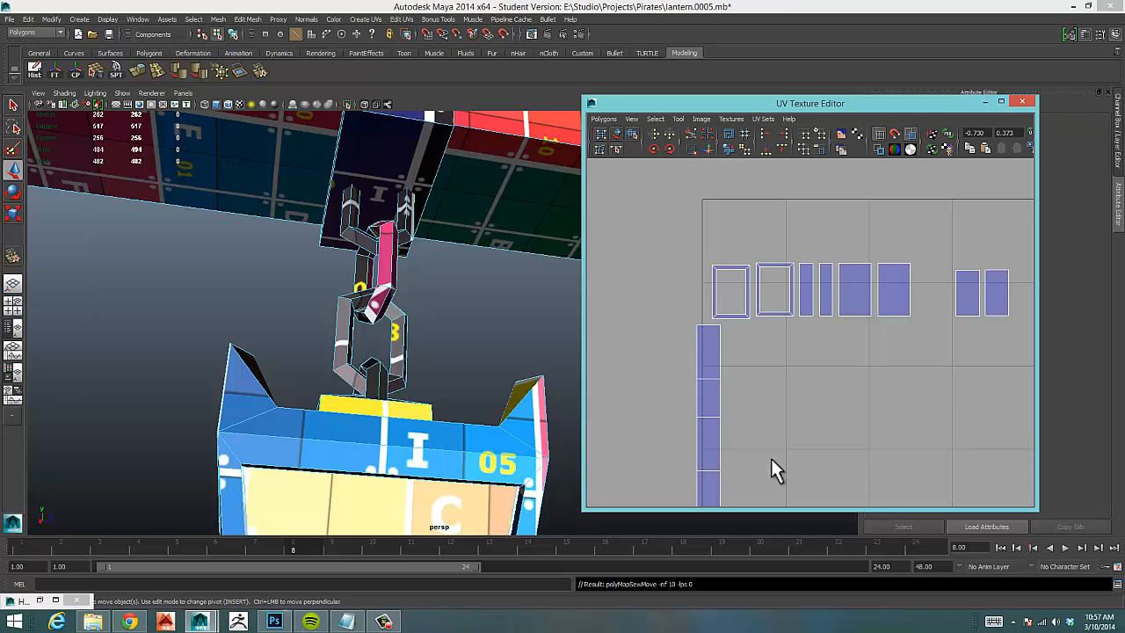
Sew the two rectangular frame shells onto opposite sides of the bracket's UV strip.
click(712, 295)
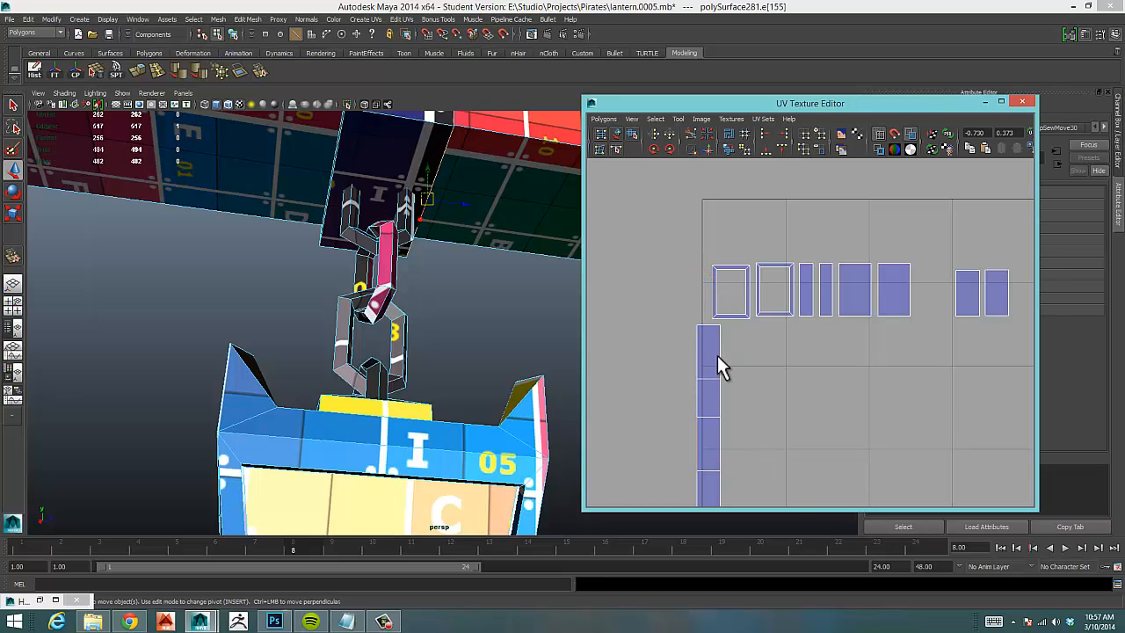
key(g)
key(g)
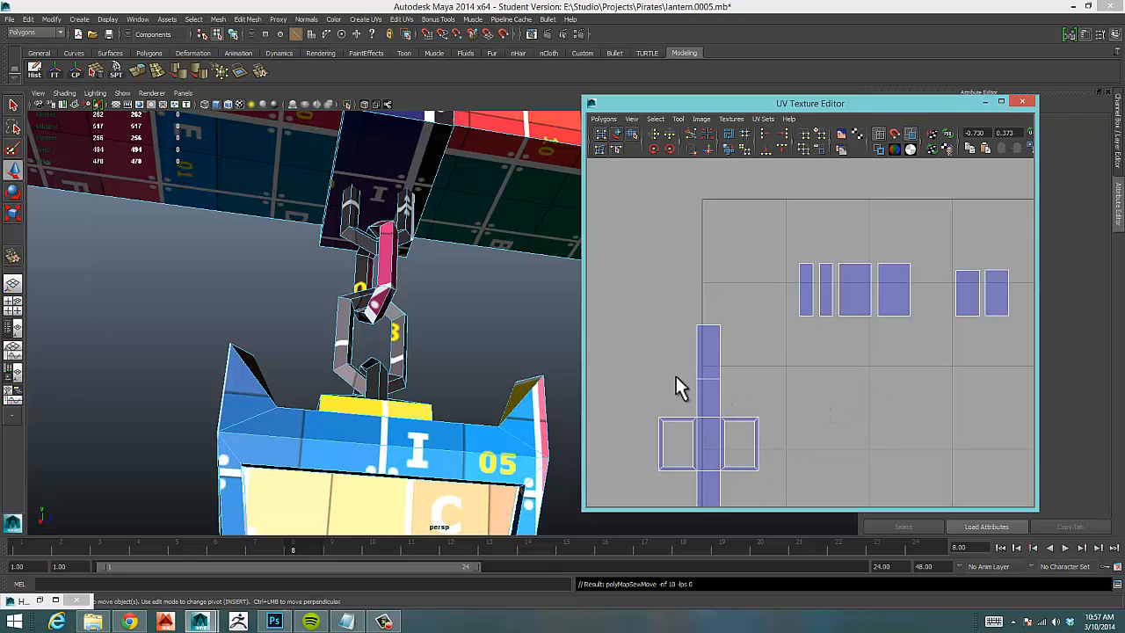
Examine the sewn bracket shell and the remaining loose shells within the whole UV layout.
alt+middle_drag(699, 347, 708, 248)
alt+right_drag(707, 248, 584, 287)
alt+drag(421, 288, 374, 323)
alt+right_drag(751, 329, 722, 318)
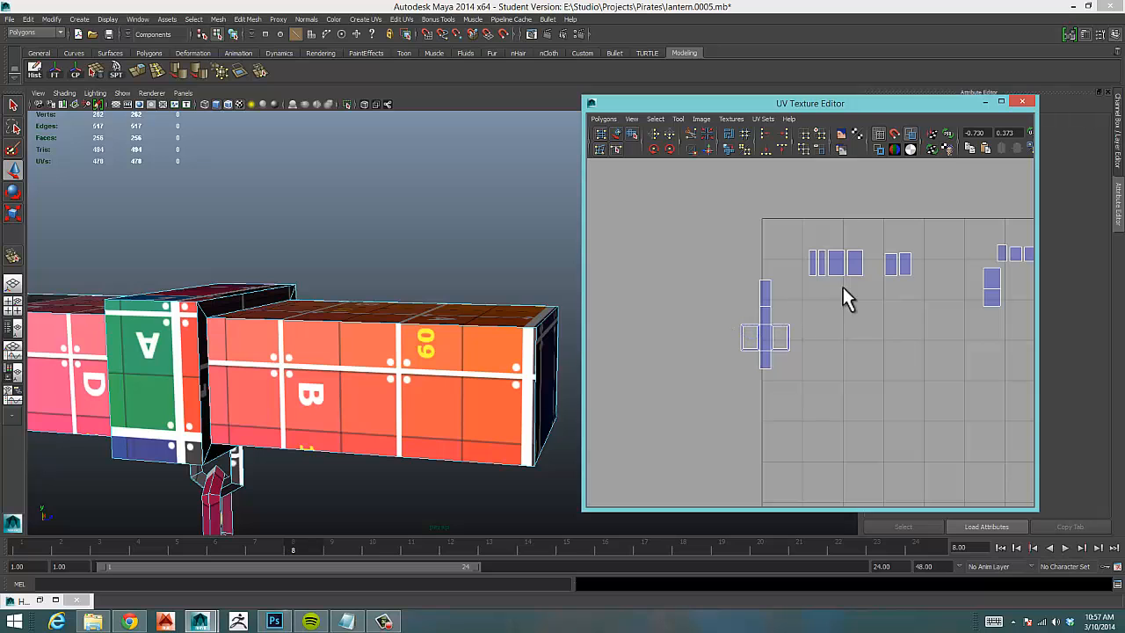
alt+middle_drag(852, 293, 740, 312)
alt+right_drag(920, 308, 850, 297)
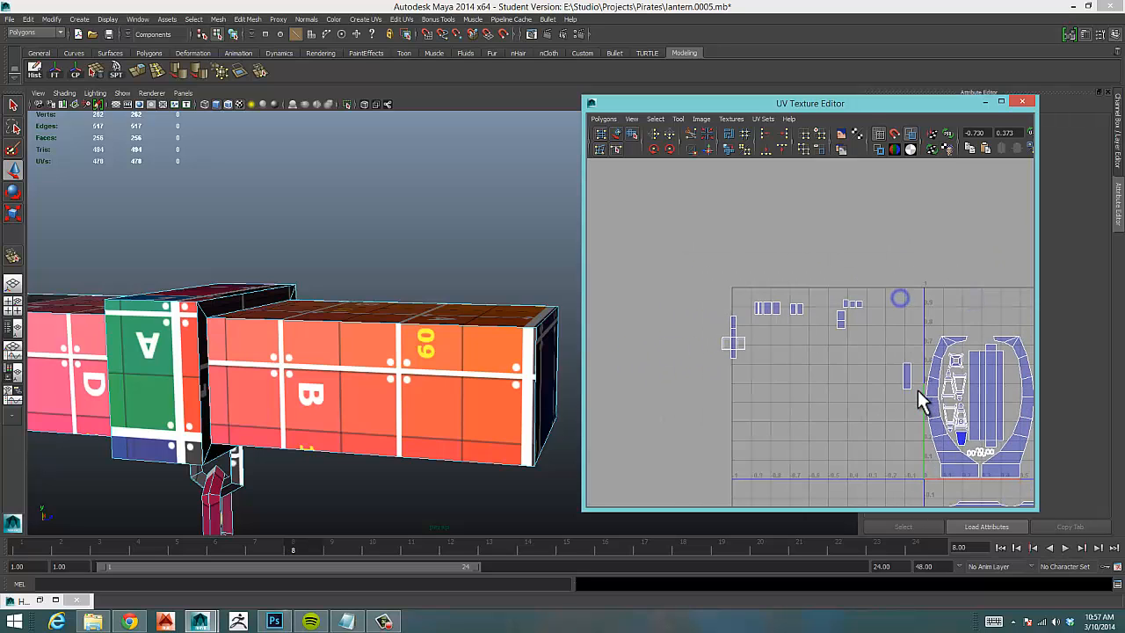
alt+middle_drag(918, 390, 868, 287)
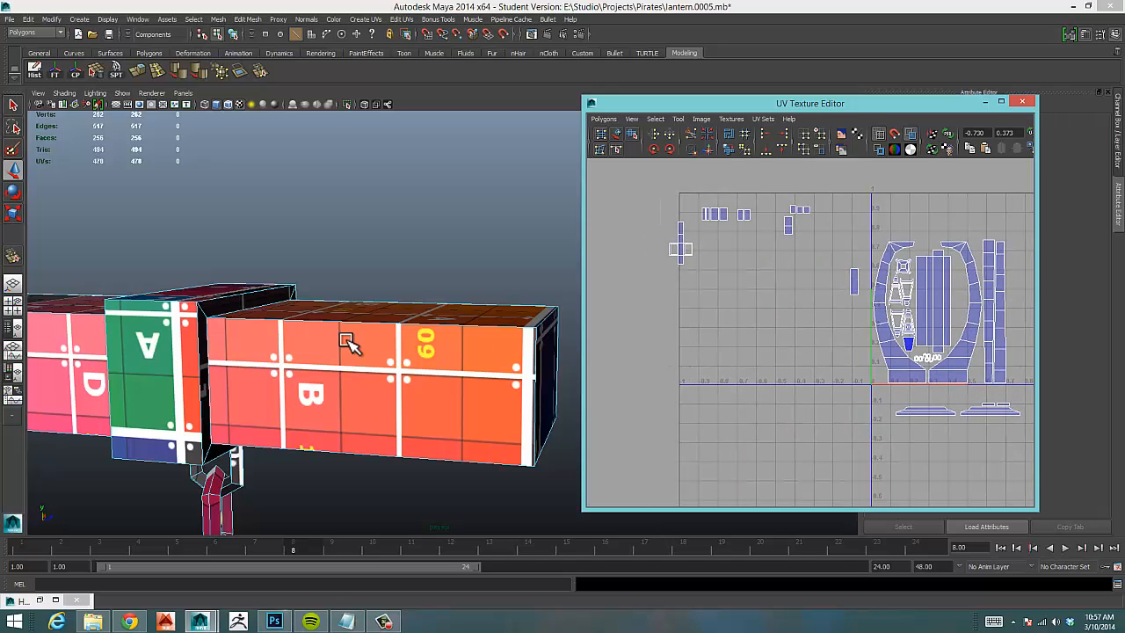
Select all faces of the bracket on the model and locate its leftover shells in the UV layout.
alt+drag(347, 341, 282, 341)
alt+drag(282, 342, 277, 303)
right_drag(266, 341, 316, 365)
click(249, 363)
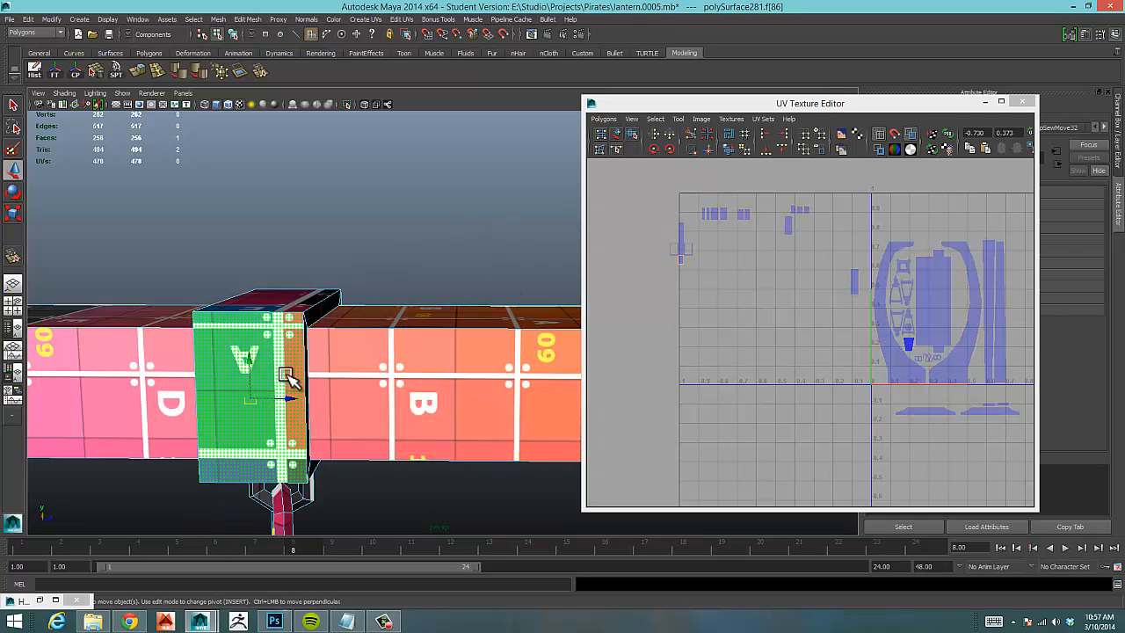
double_click(338, 349)
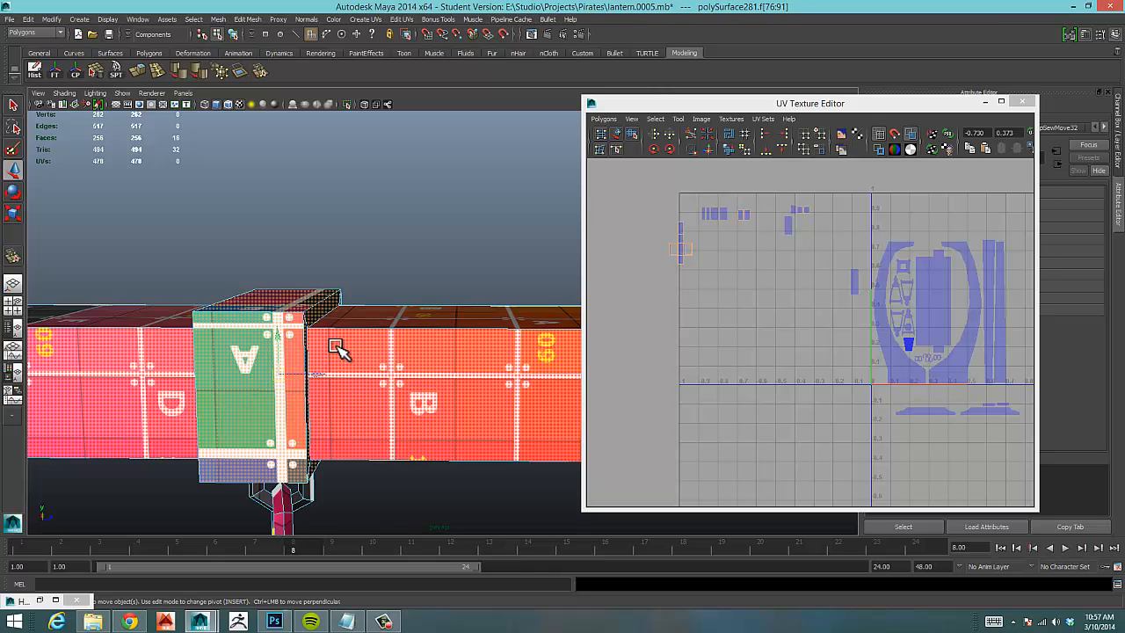
scroll(327, 343, up, 4)
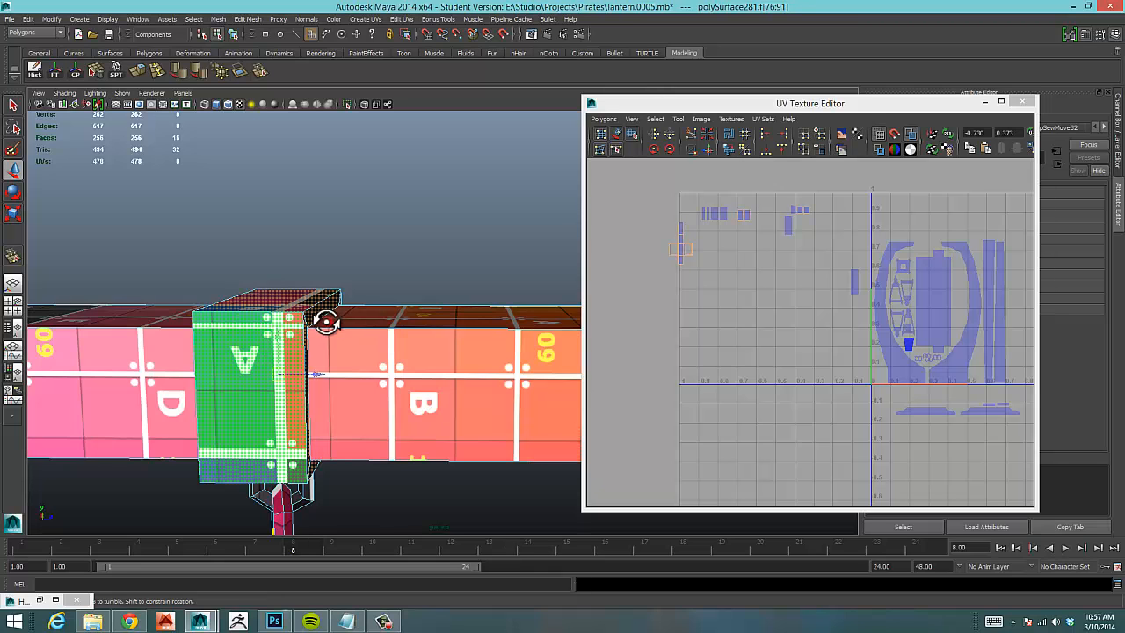
alt+drag(428, 366, 418, 336)
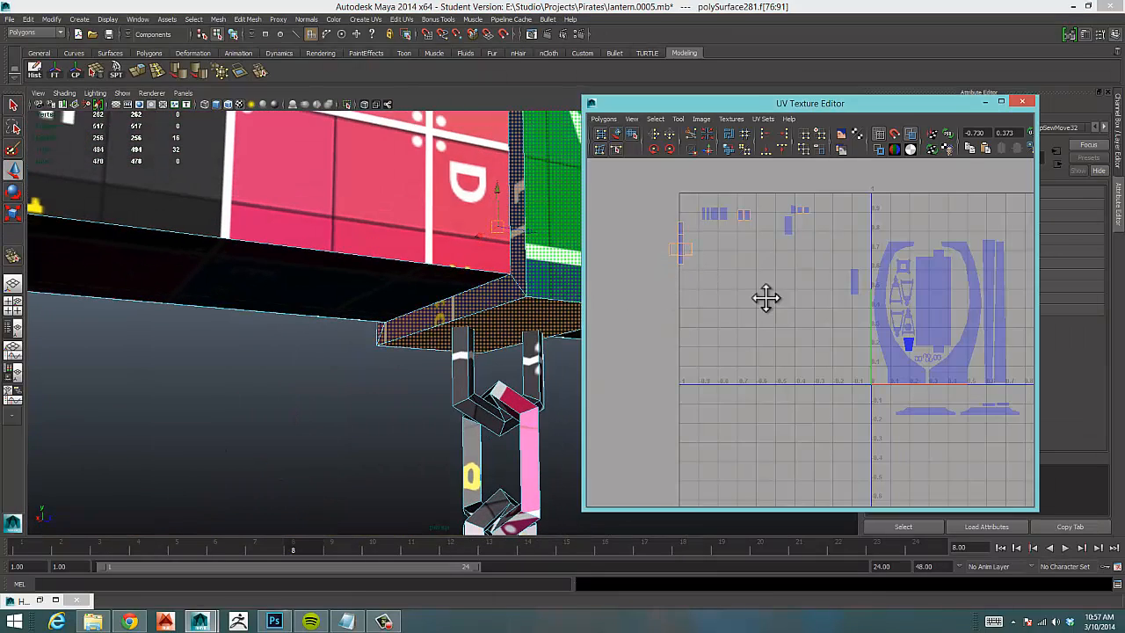
scroll(753, 339, up, 6)
scroll(864, 448, down, 6)
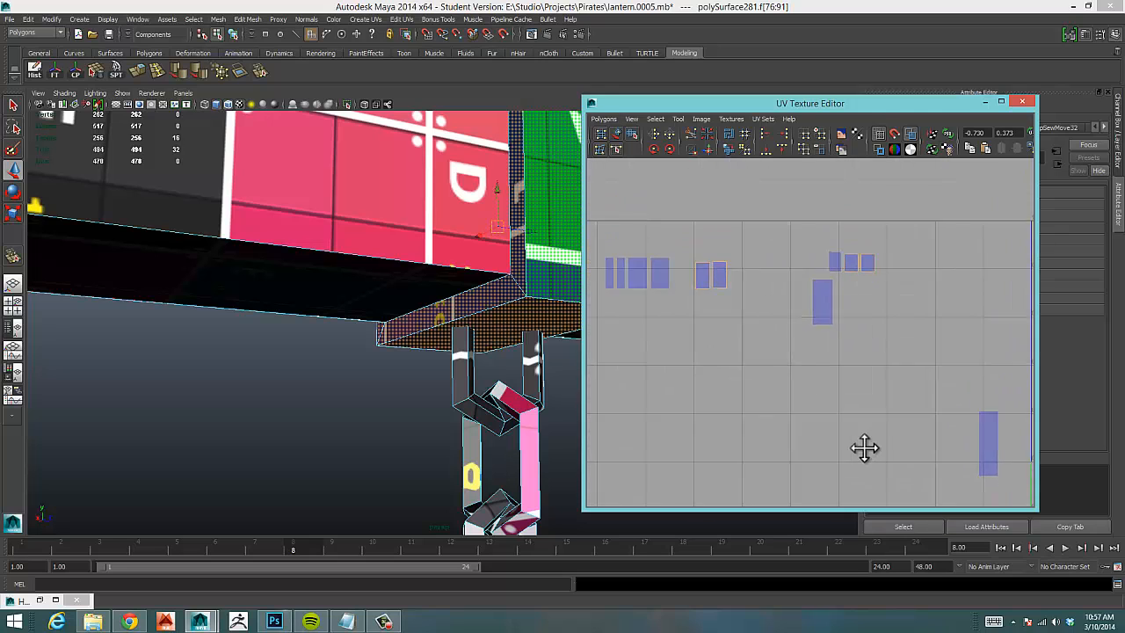
scroll(759, 402, up, 2)
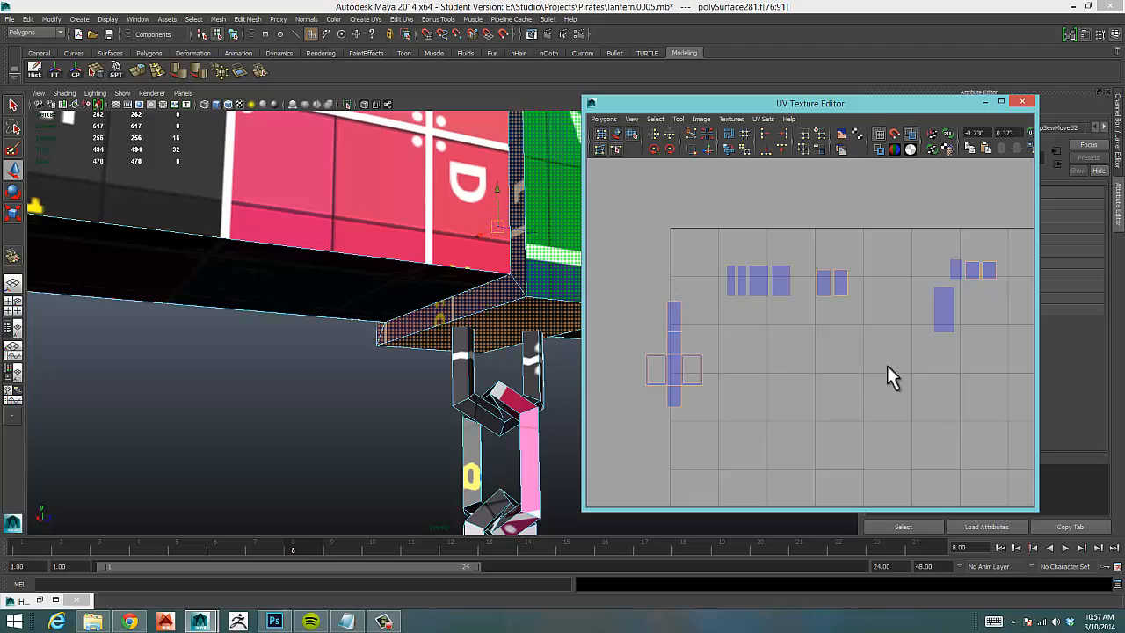
alt+middle_drag(886, 368, 861, 404)
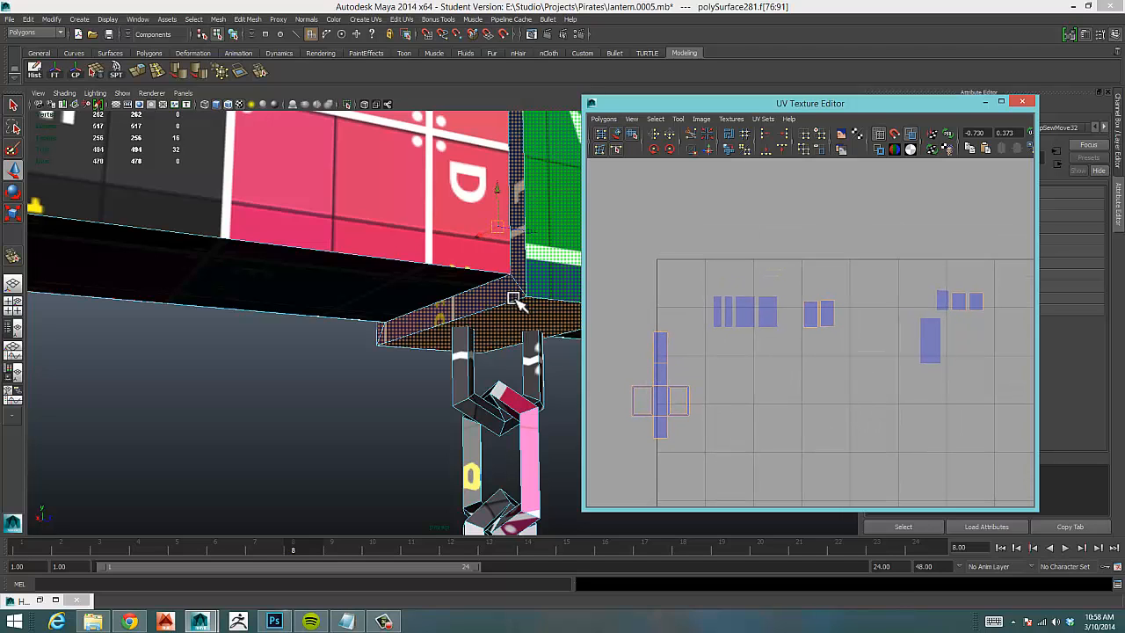
alt+middle_drag(799, 365, 780, 354)
Select the bracket's pair of leftover shells beside the group of four and delete their faces.
right_drag(804, 303, 825, 326)
drag(826, 326, 826, 327)
drag(983, 273, 940, 307)
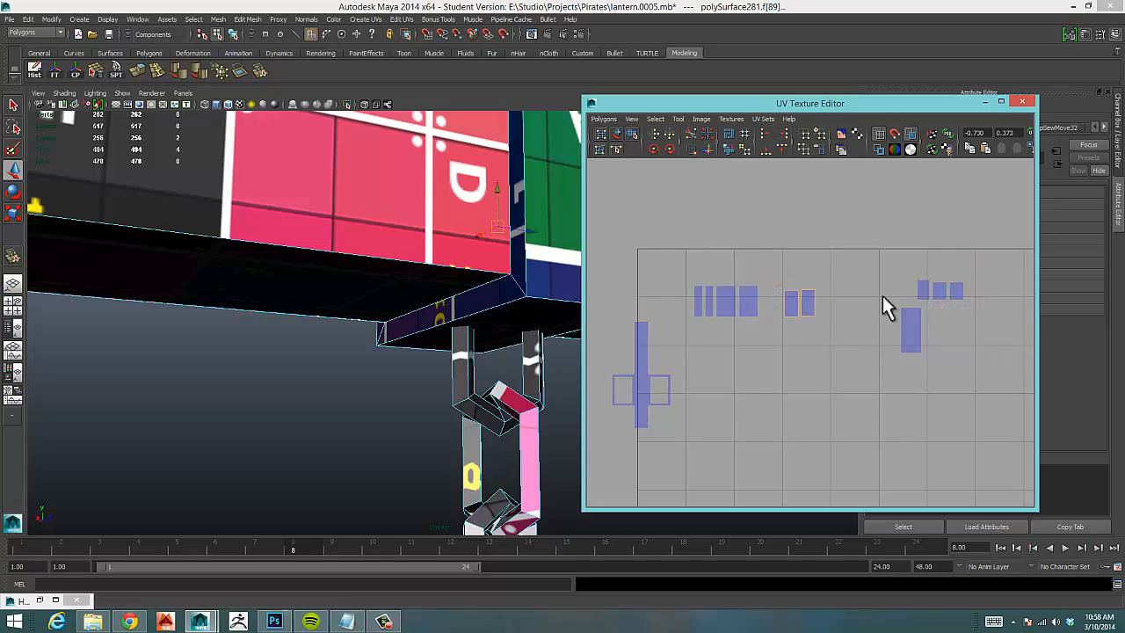
key(Delete)
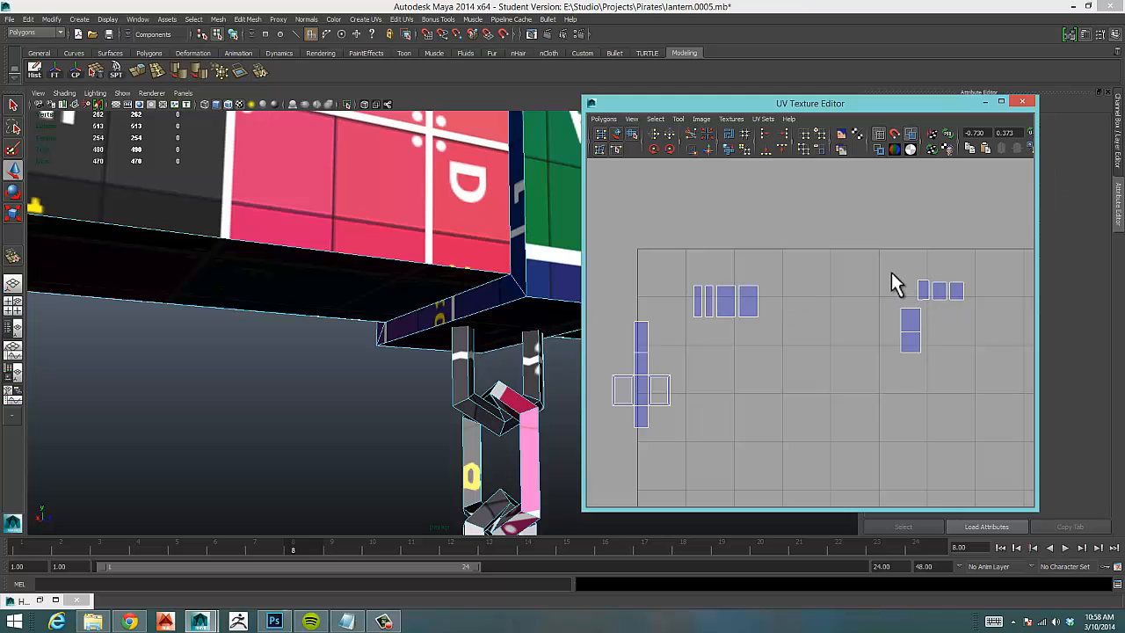
Delete the bracket's two leftover faces in the row of three small shells and inspect the bracket on the model.
right_drag(957, 289, 942, 290)
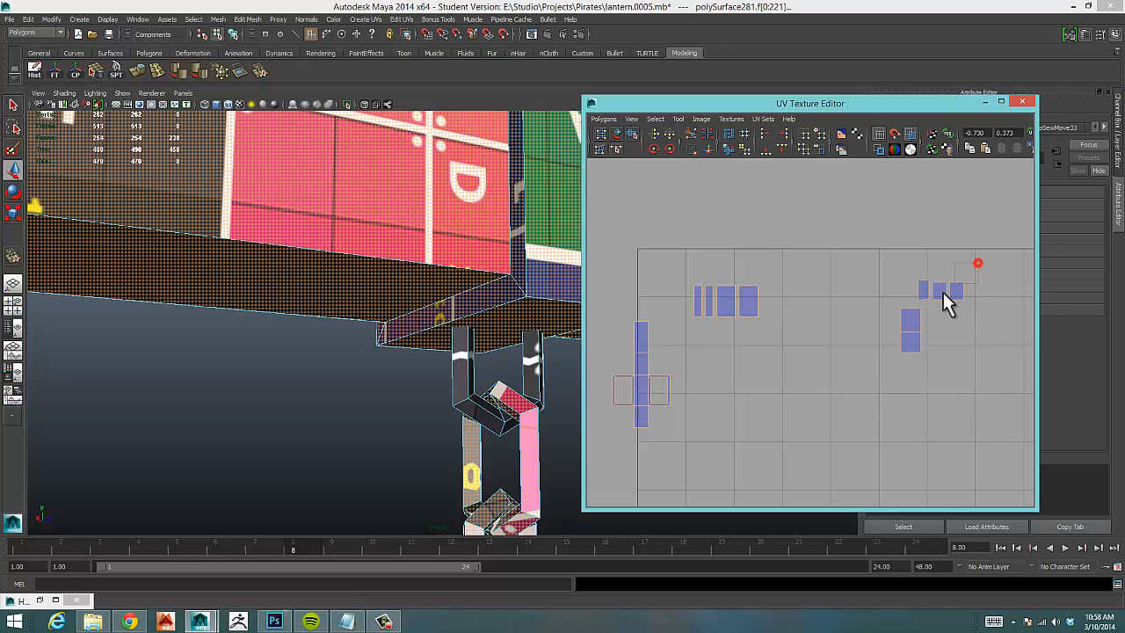
drag(931, 309, 930, 309)
key(Delete)
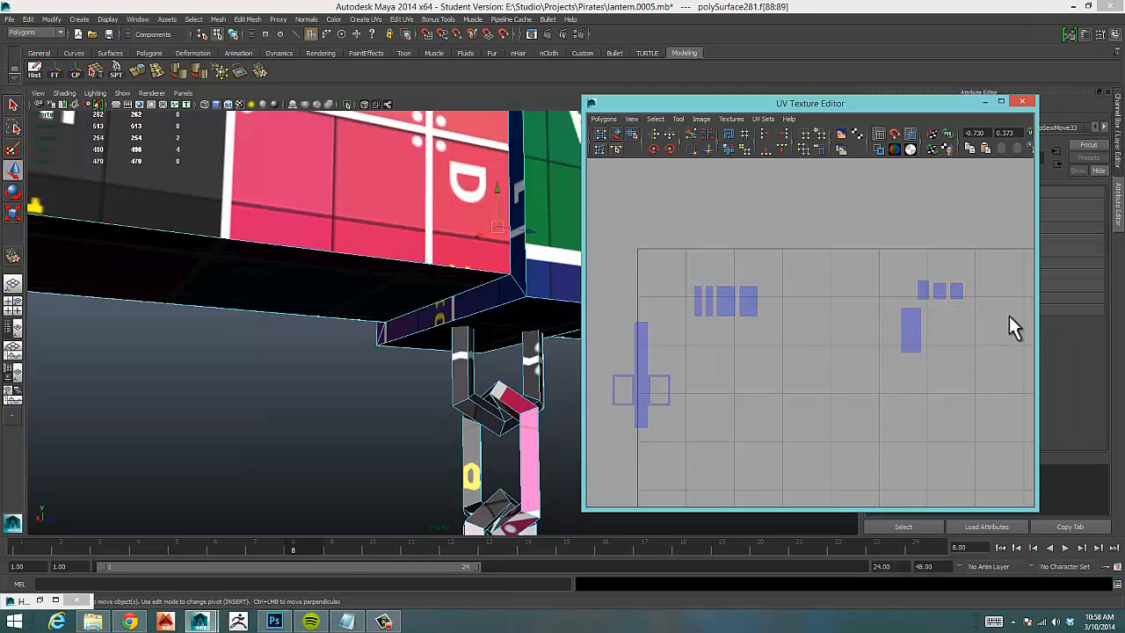
alt+middle_drag(406, 295, 389, 291)
alt+right_drag(389, 291, 268, 313)
alt+middle_drag(407, 301, 422, 281)
alt+drag(422, 281, 450, 260)
Select the bracket's whole cross-shaped UV shell and move it close to the main layout, outside the 0–1 tile.
alt+middle_drag(698, 372, 712, 314)
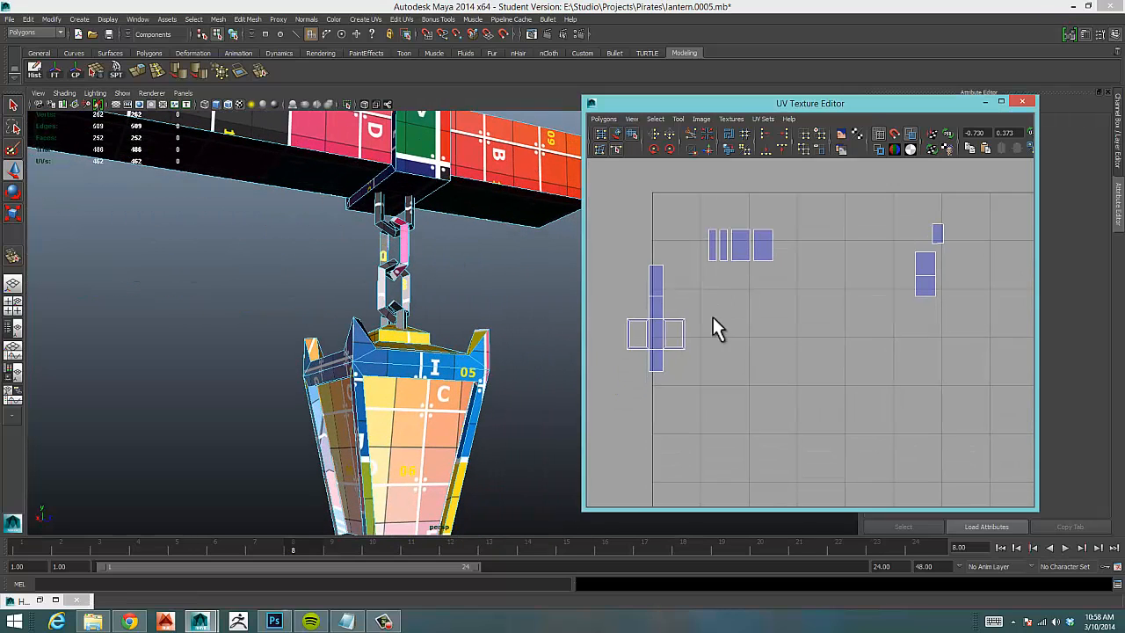
scroll(707, 320, down, 2)
right_drag(681, 331, 689, 306)
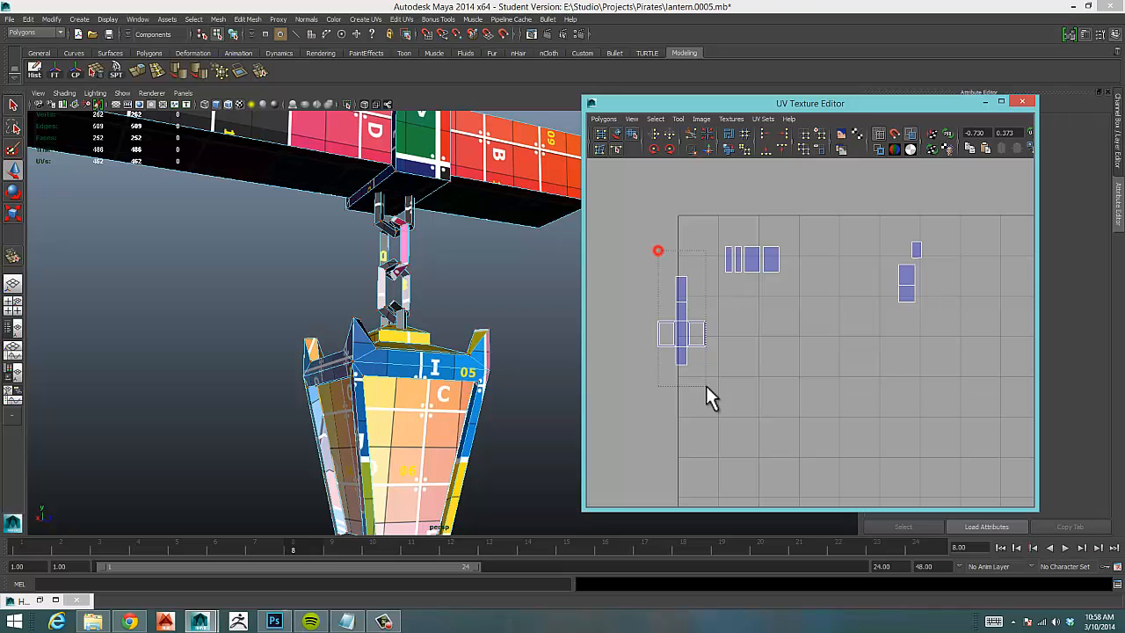
drag(707, 387, 709, 387)
right_drag(691, 333, 688, 332)
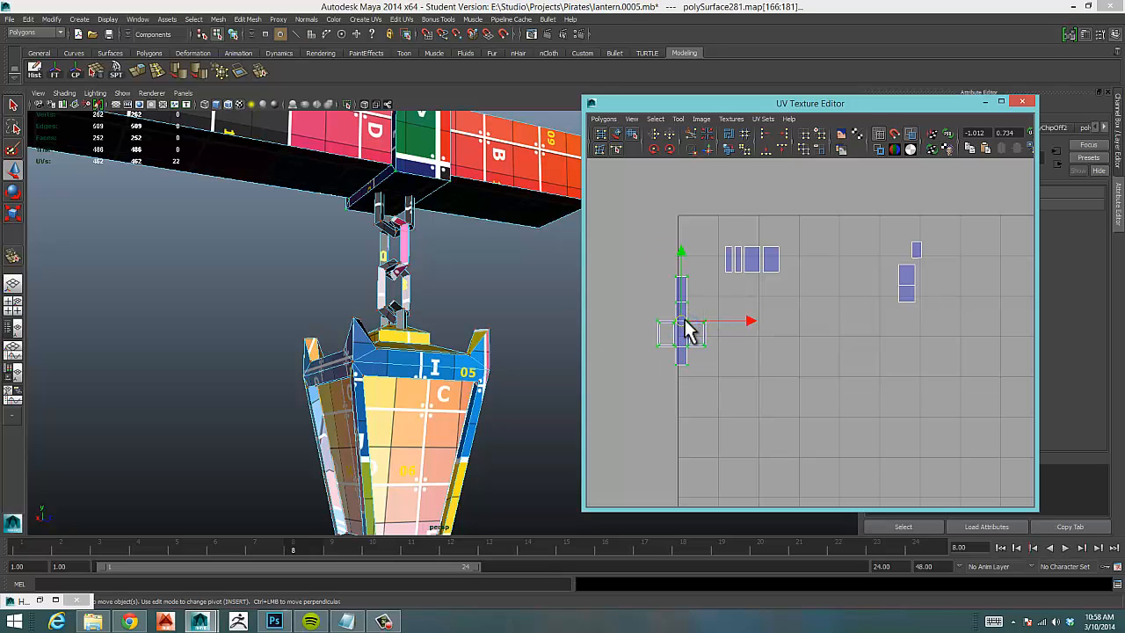
drag(685, 320, 994, 414)
alt+right_drag(994, 414, 618, 380)
alt+middle_drag(886, 388, 708, 312)
alt+right_drag(803, 313, 884, 309)
alt+middle_drag(725, 291, 741, 323)
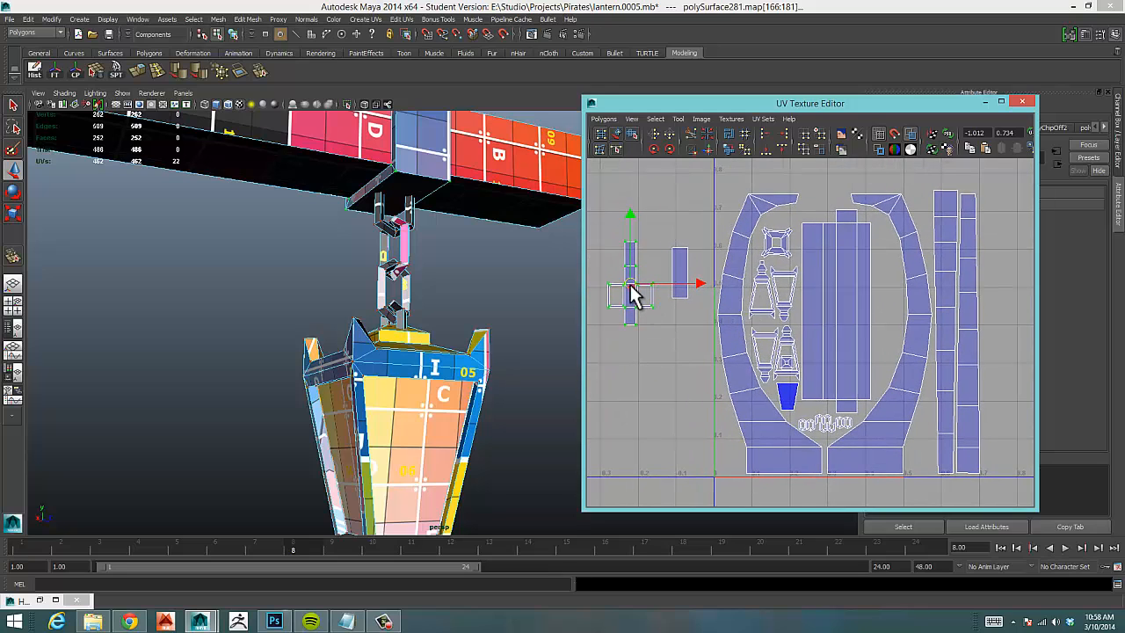
Move the bracket's cross-shaped UV shell into the gap between the beam strips and the right curved post shell.
drag(634, 294, 900, 312)
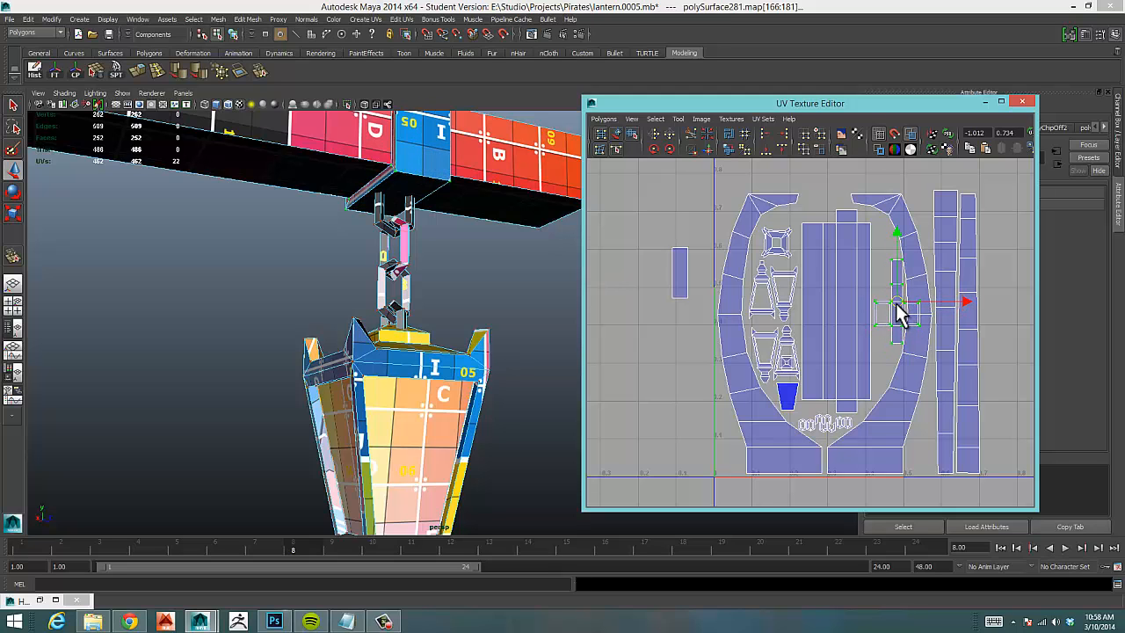
scroll(900, 316, up, 8)
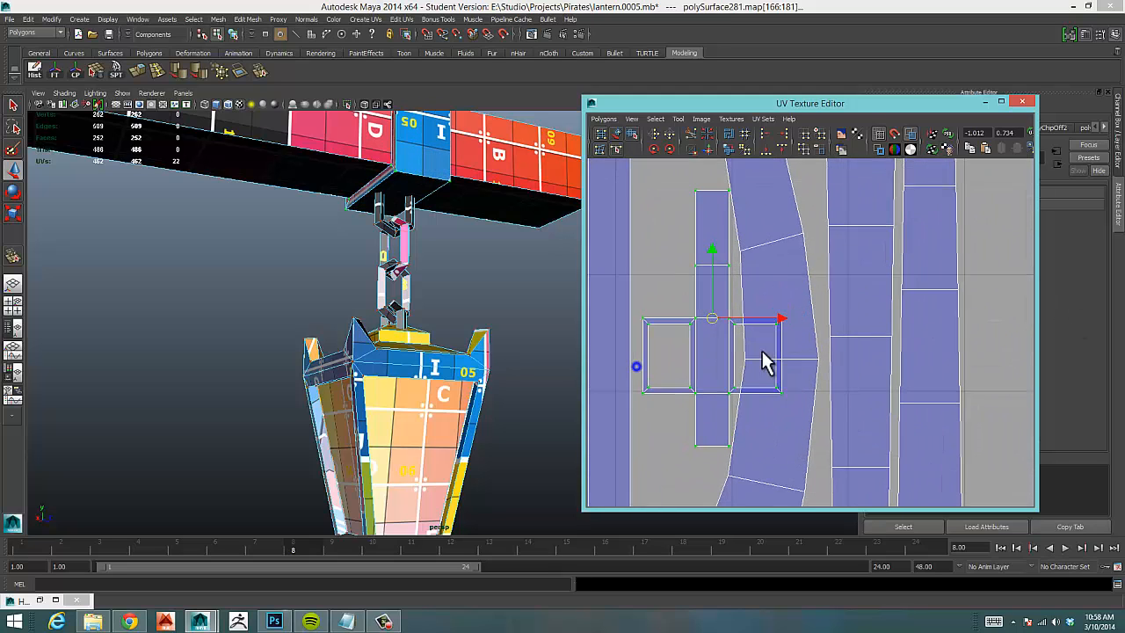
alt+middle_drag(798, 339, 873, 321)
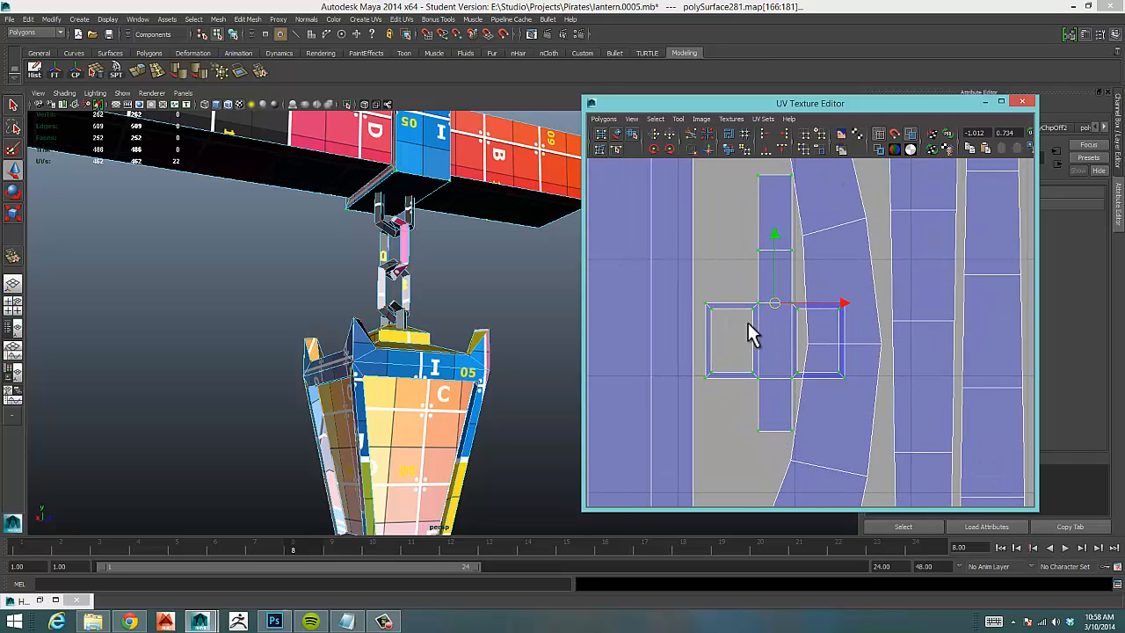
alt+middle_drag(748, 323, 726, 364)
Cut the bracket shell's UVs along the edge joining its right-hand frame to the central strip.
right_drag(753, 369, 764, 337)
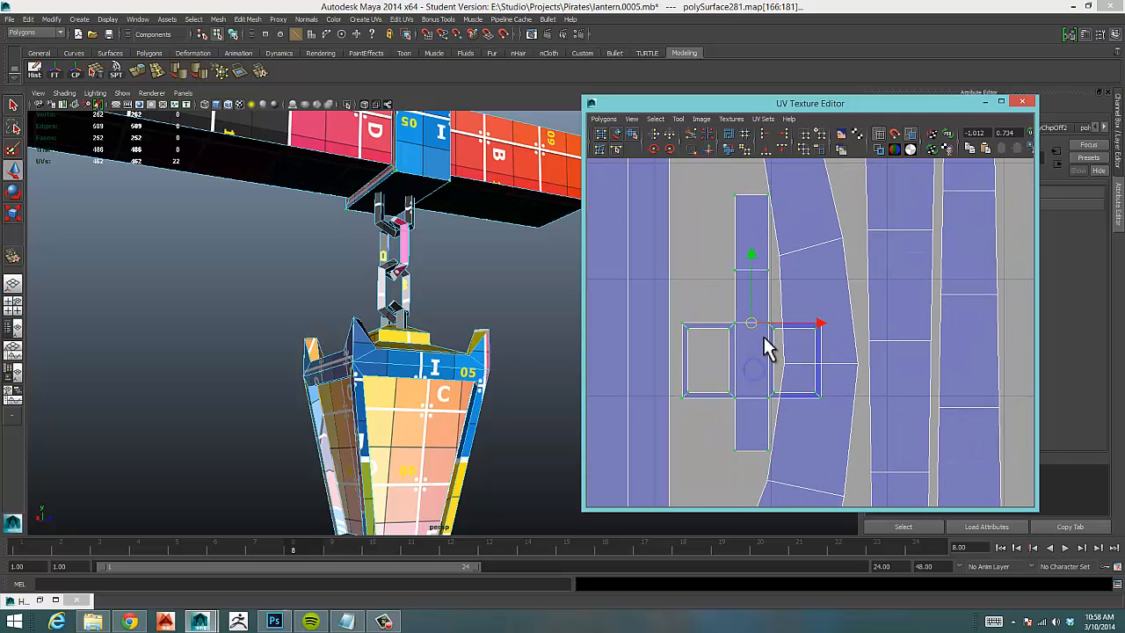
click(769, 351)
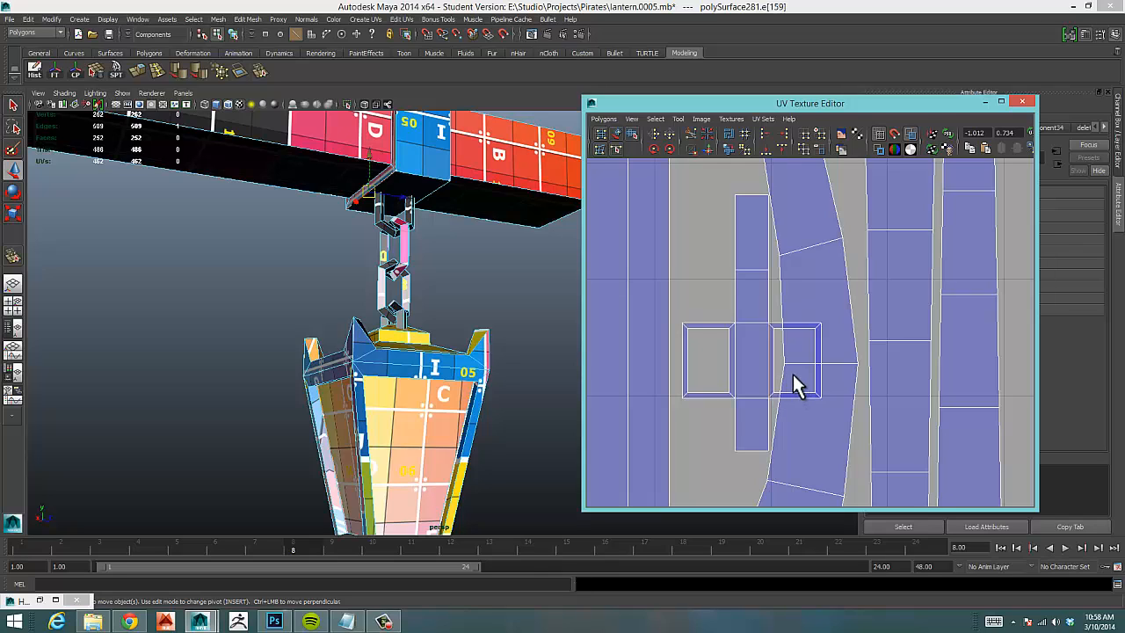
shift+right_drag(767, 350, 848, 563)
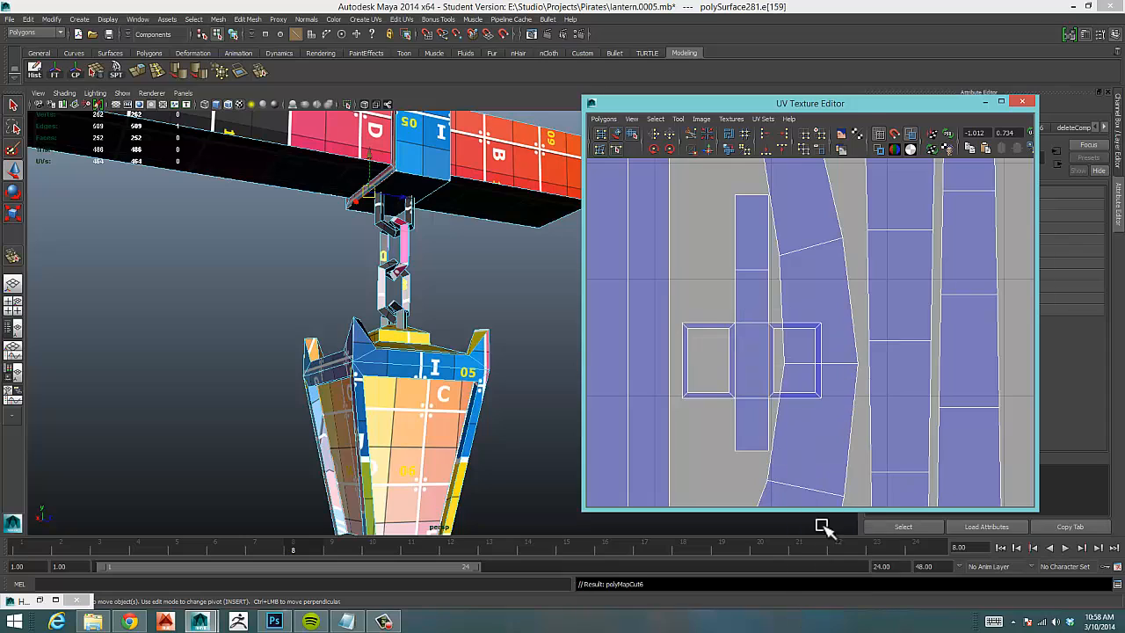
Move the detached frame shell across the strip and place it directly above the bracket's other frame.
right_drag(805, 338, 859, 321)
click(823, 330)
drag(798, 351, 694, 268)
right_drag(742, 220, 736, 186)
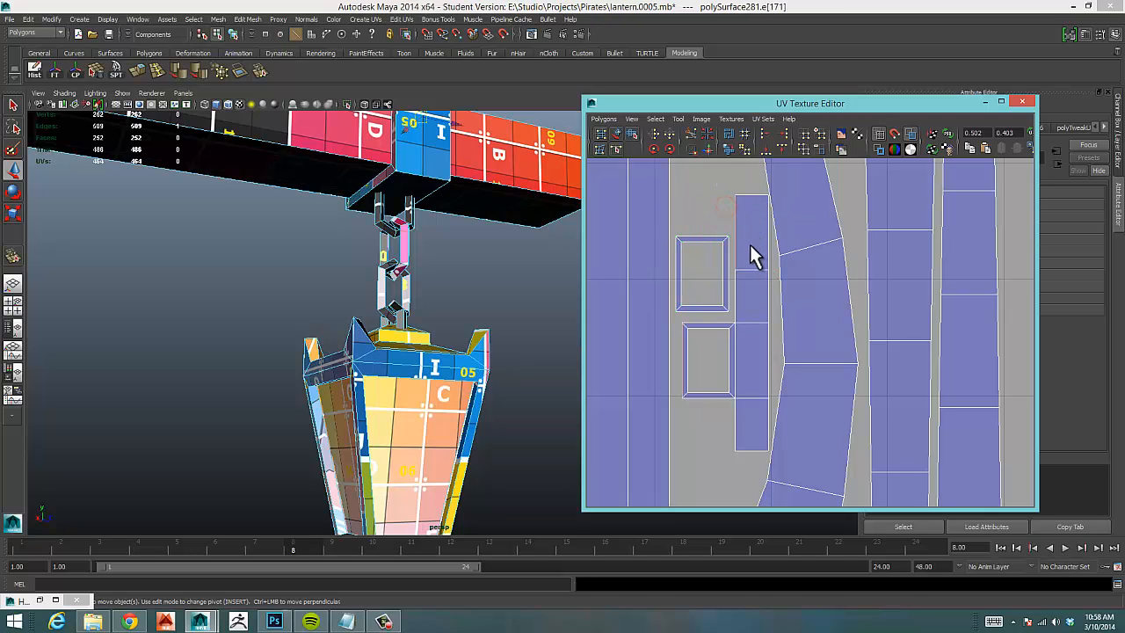
click(710, 281)
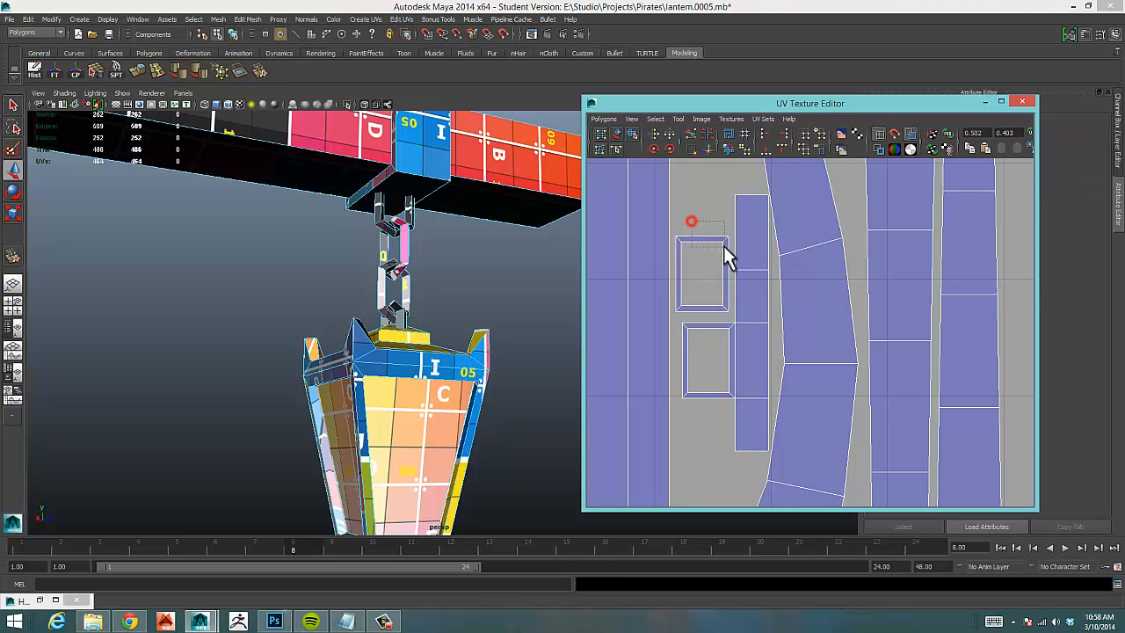
drag(723, 245, 701, 276)
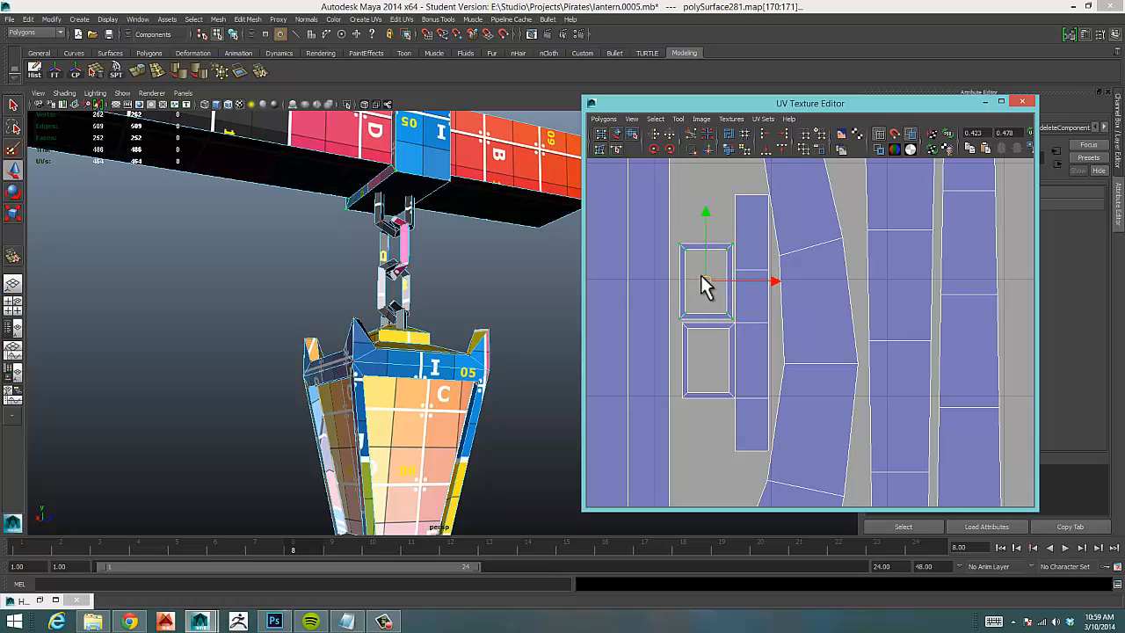
Rotate both bracket shells together by 180 degrees and fit them close beside the beam strips, inside the curved post shell.
scroll(756, 325, down, 5)
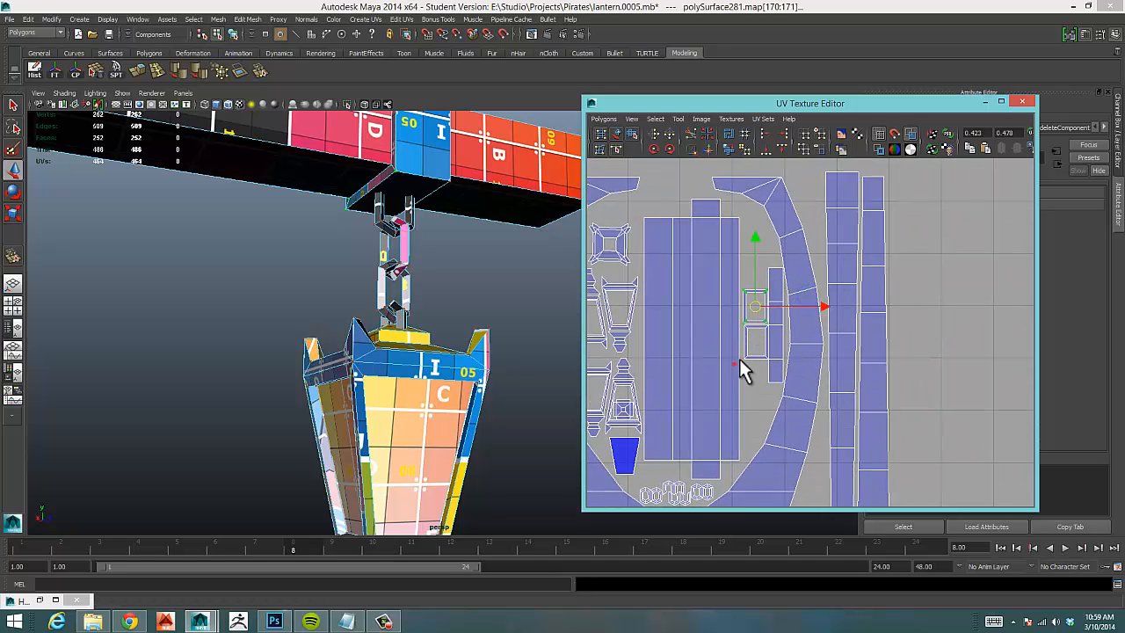
drag(739, 359, 782, 314)
drag(673, 364, 787, 299)
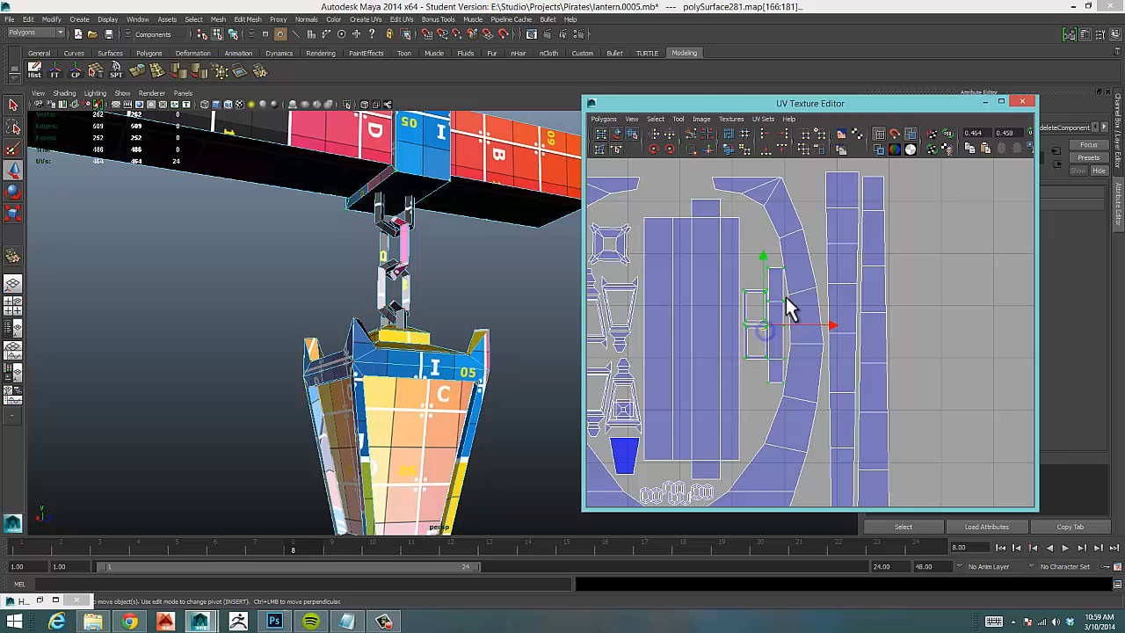
click(657, 149)
click(658, 149)
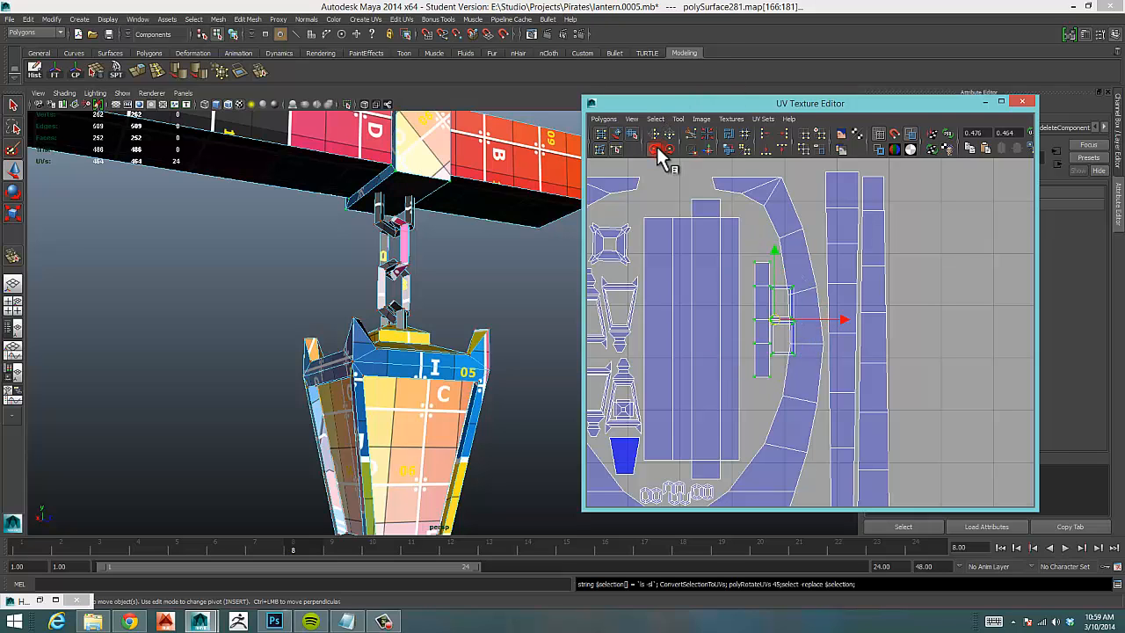
drag(778, 323, 767, 303)
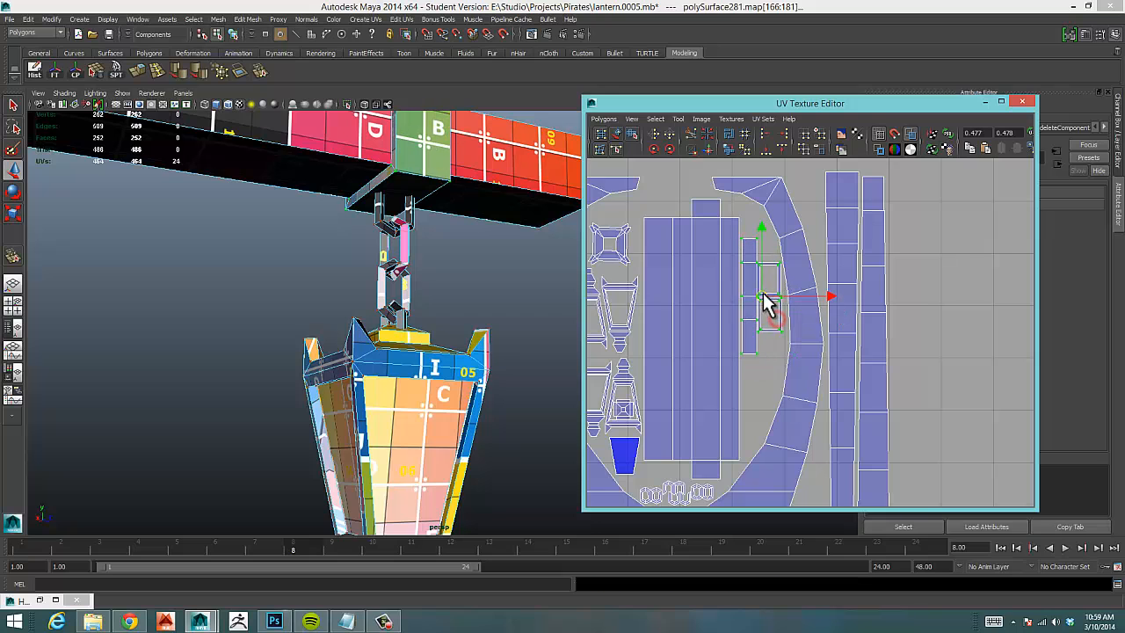
click(769, 356)
Select the vertices of the small leftover shells outside the main layout and examine where they sit on the post model.
alt+middle_drag(951, 336, 972, 266)
alt+right_drag(972, 266, 882, 284)
alt+middle_drag(808, 313, 982, 395)
alt+right_drag(893, 352, 826, 355)
alt+middle_drag(397, 344, 458, 286)
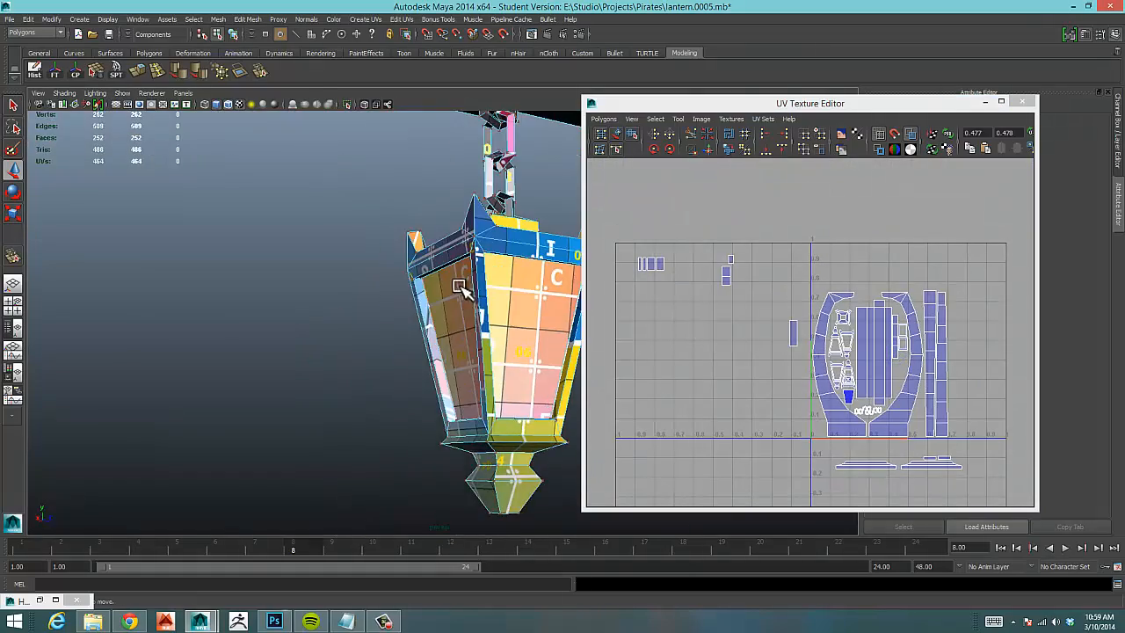
alt+right_drag(459, 287, 334, 329)
alt+drag(334, 328, 416, 313)
right_drag(659, 264, 694, 264)
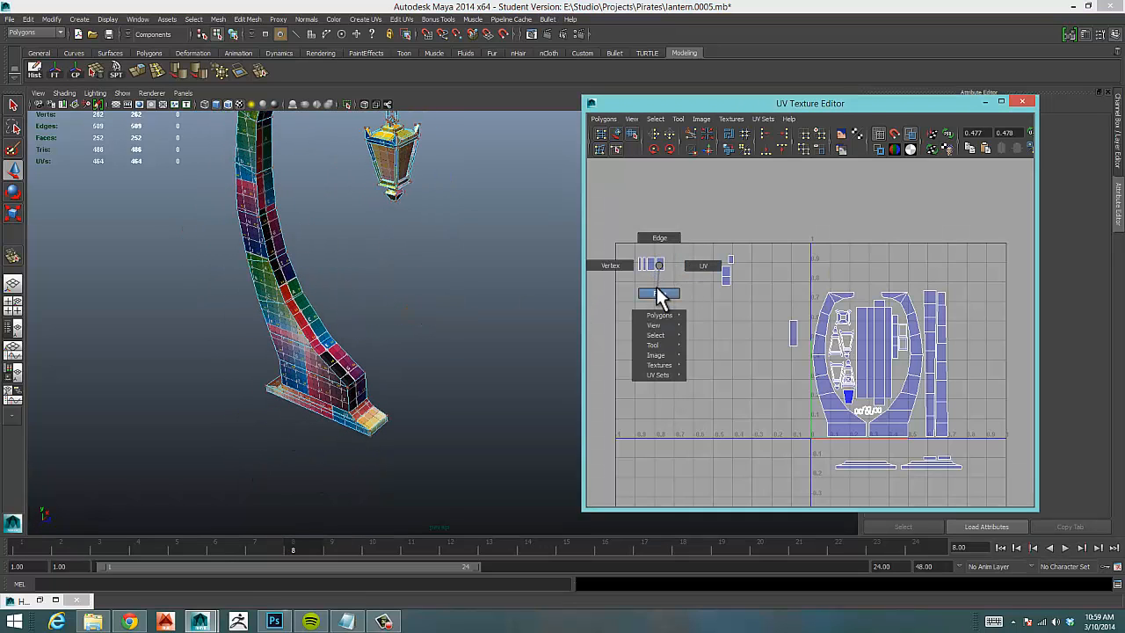
right_drag(610, 260, 610, 261)
drag(623, 219, 758, 313)
alt+drag(359, 381, 473, 322)
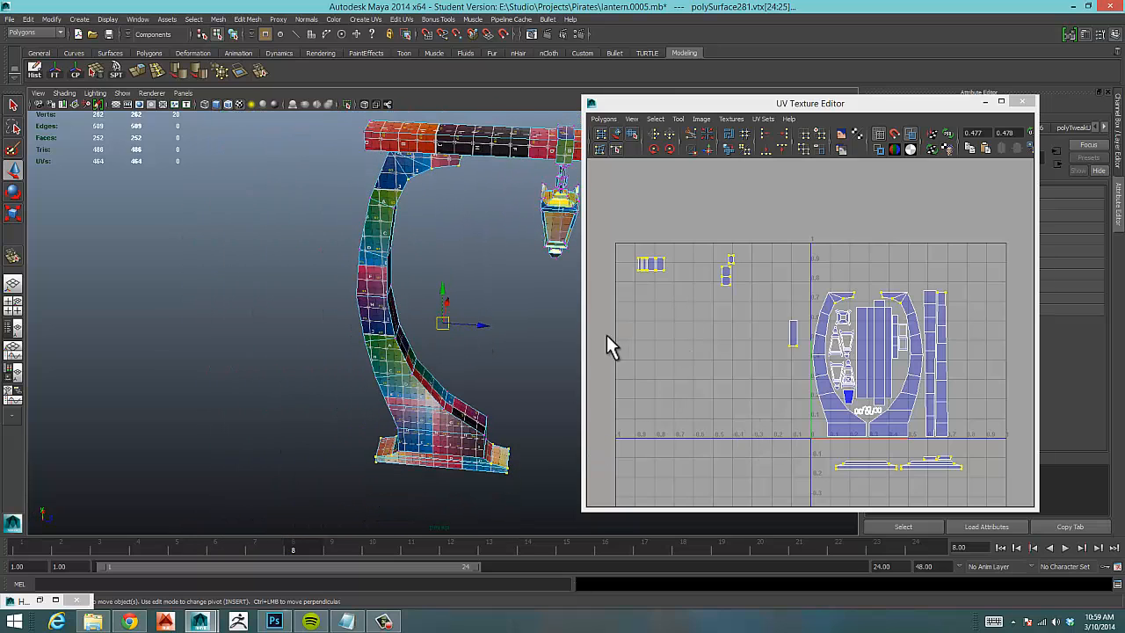
alt+drag(459, 242, 466, 185)
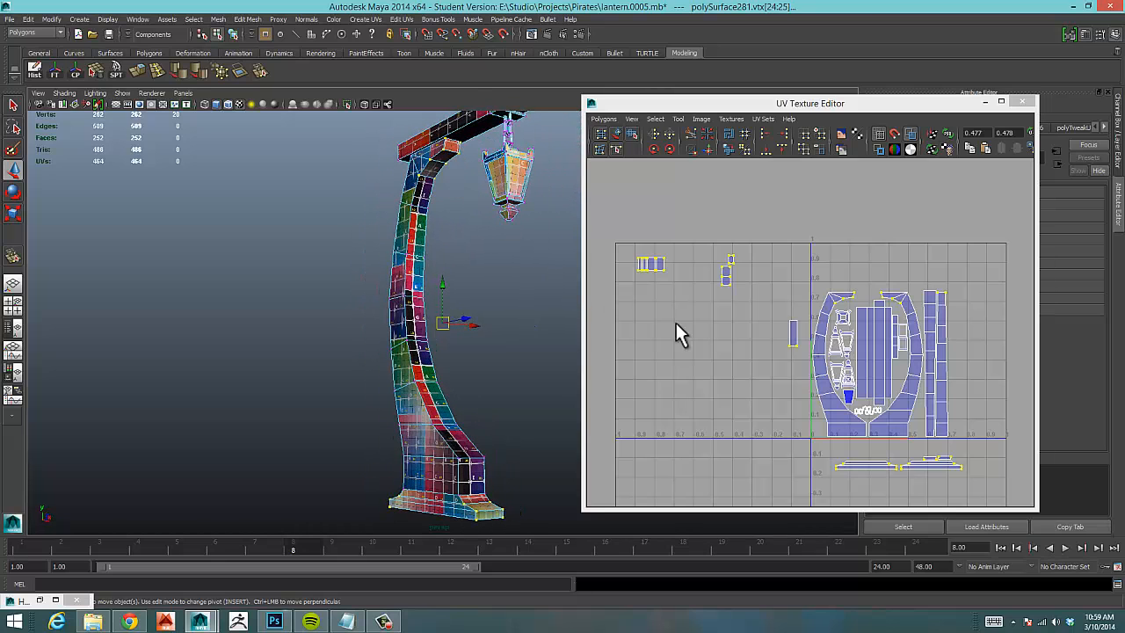
Select the bottom edge of the left long post strip and examine the post from its back up to the beam.
alt+middle_drag(927, 360, 857, 347)
alt+right_drag(858, 347, 935, 300)
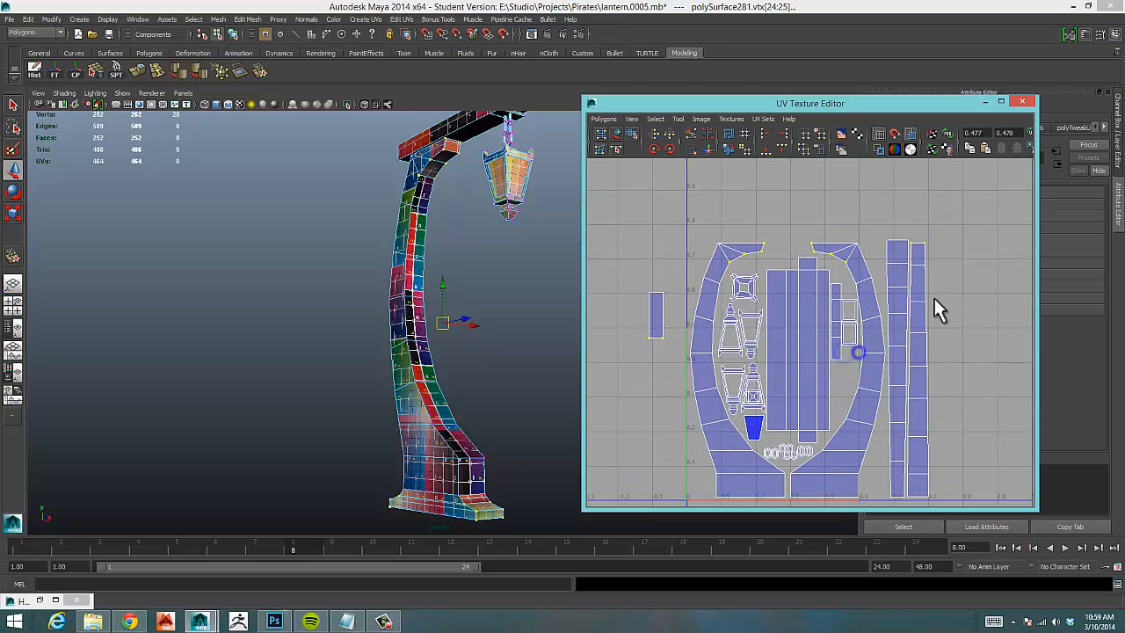
alt+middle_drag(923, 284, 911, 205)
click(887, 416)
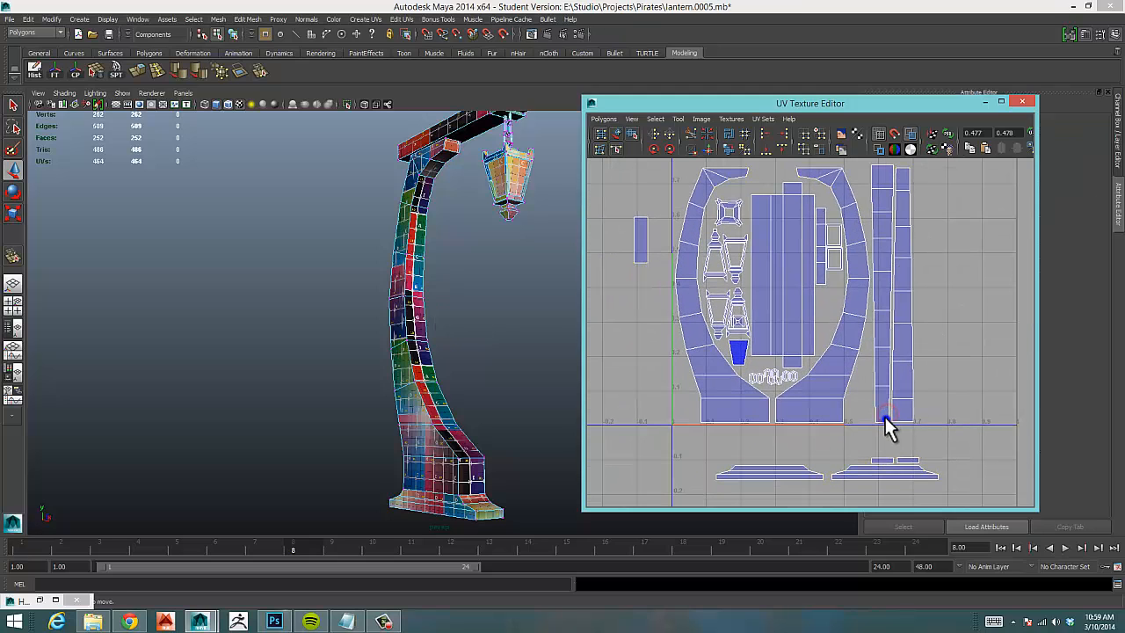
mouse_move(886, 419)
right_down()
mouse_move(899, 418)
mouse_move(884, 397)
right_up()
click(885, 429)
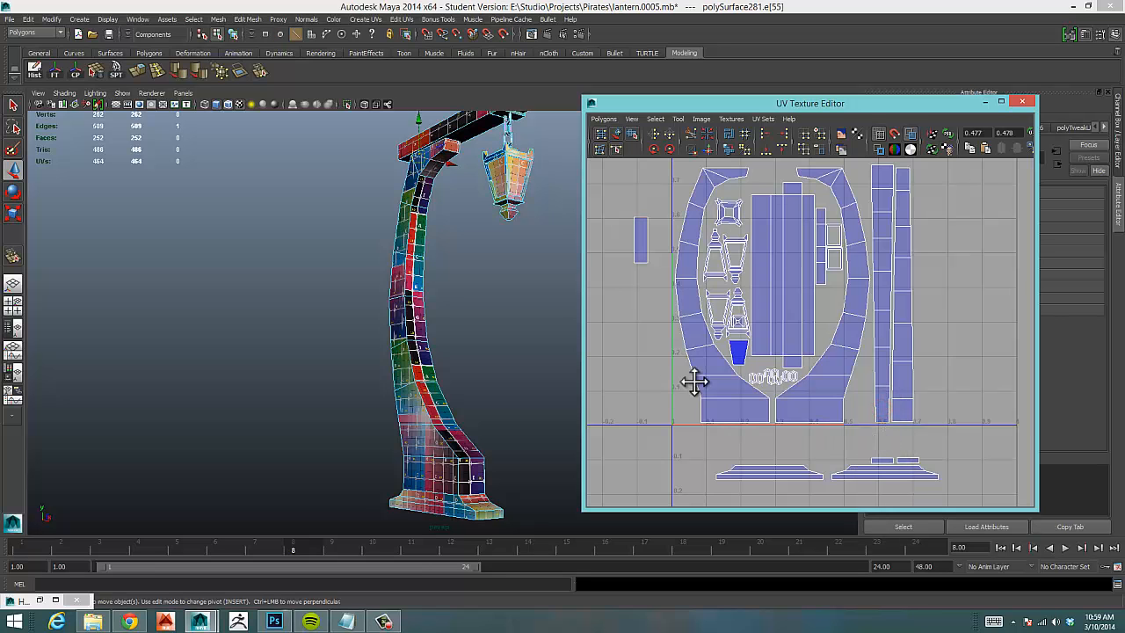
alt+middle_drag(695, 382, 824, 442)
alt+drag(417, 304, 470, 191)
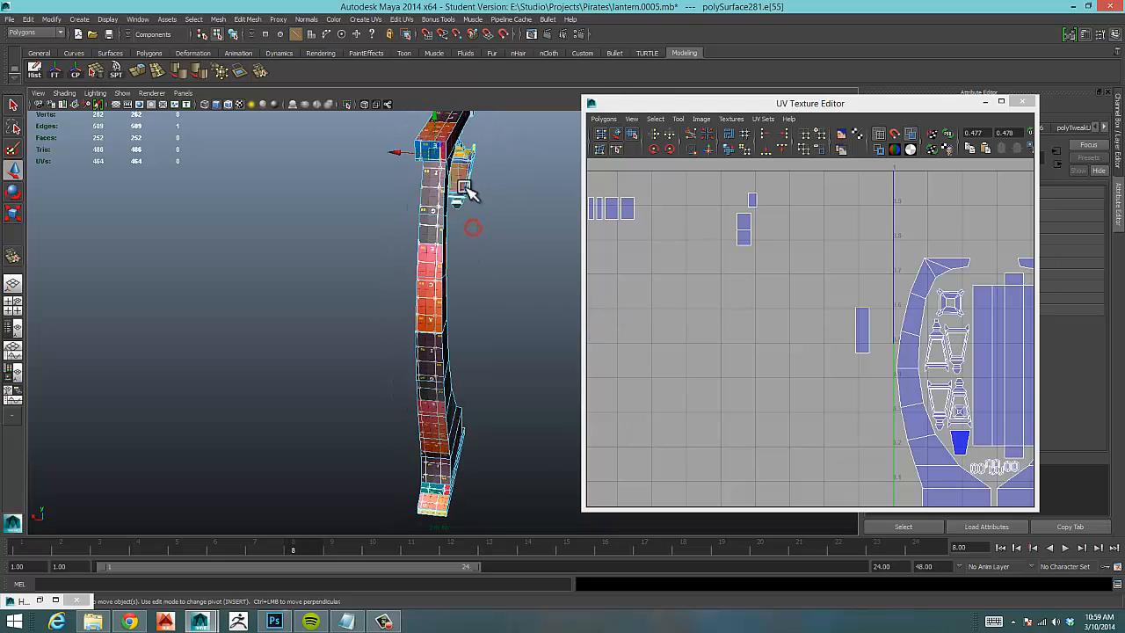
alt+middle_drag(469, 191, 505, 301)
alt+right_drag(412, 304, 606, 278)
alt+drag(500, 278, 465, 225)
alt+drag(532, 214, 415, 220)
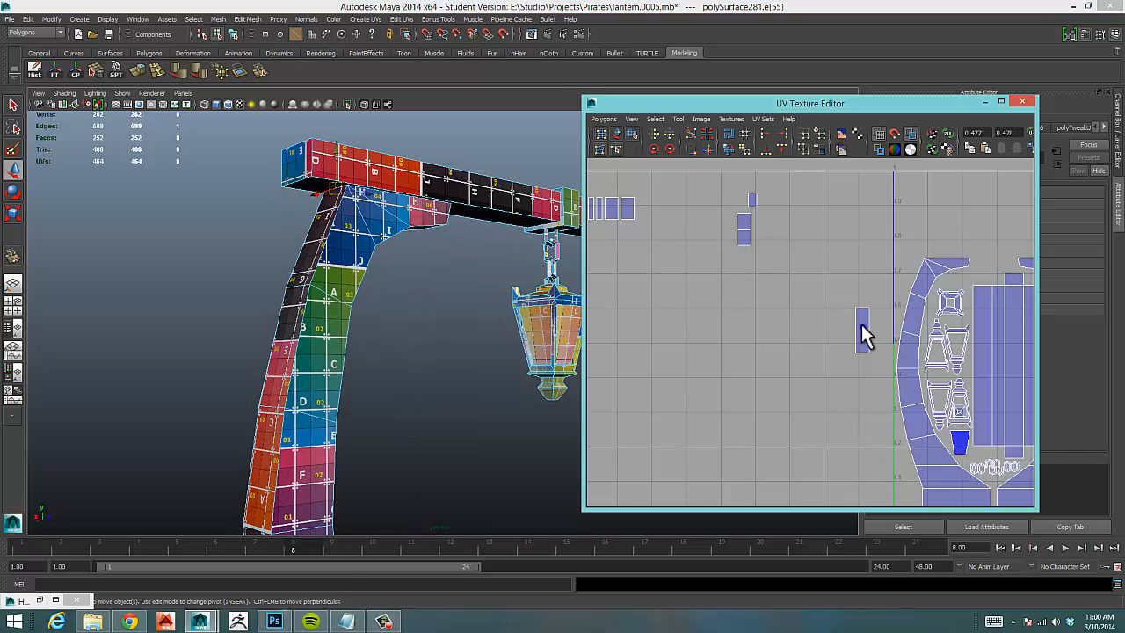
Delete the post's hidden top face, the lone tall rectangle beside the curved post shell in the UV layout.
right_drag(862, 326, 866, 351)
drag(837, 293, 877, 360)
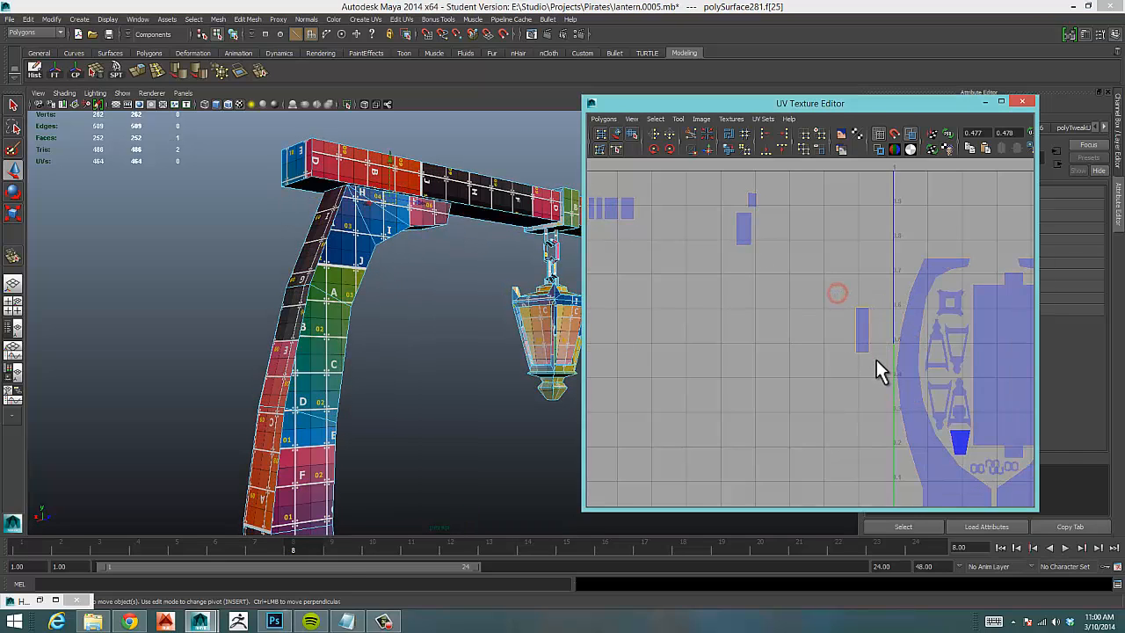
key(Delete)
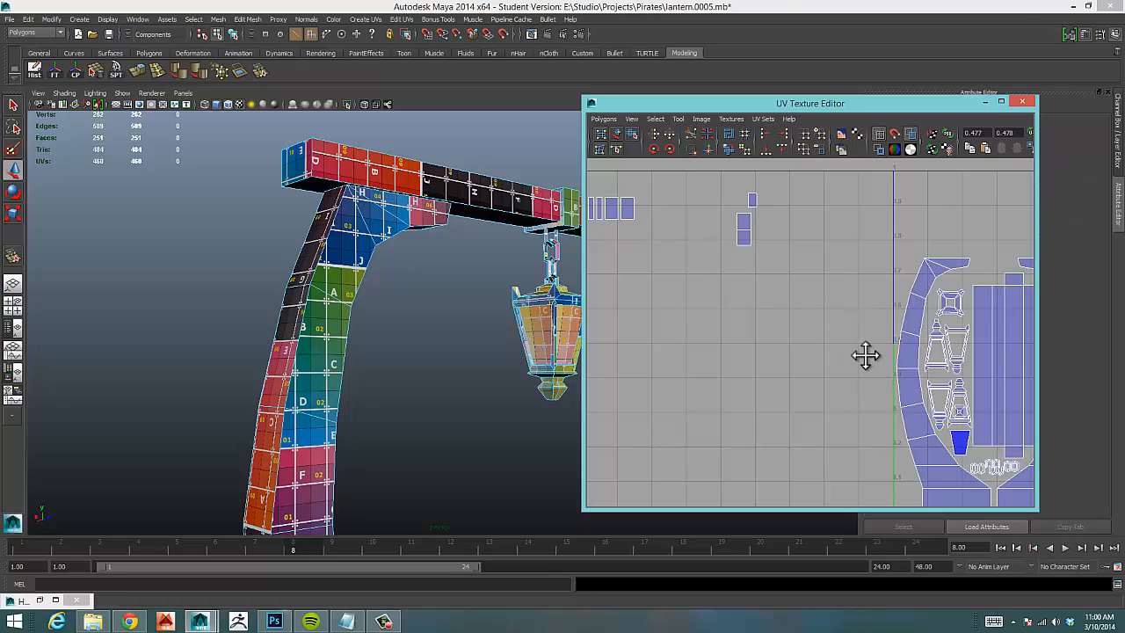
Move and sew the small two-face shell onto the top edge of the right long post strip.
alt+middle_drag(866, 357, 670, 243)
alt+right_drag(915, 300, 871, 355)
alt+middle_drag(870, 355, 825, 373)
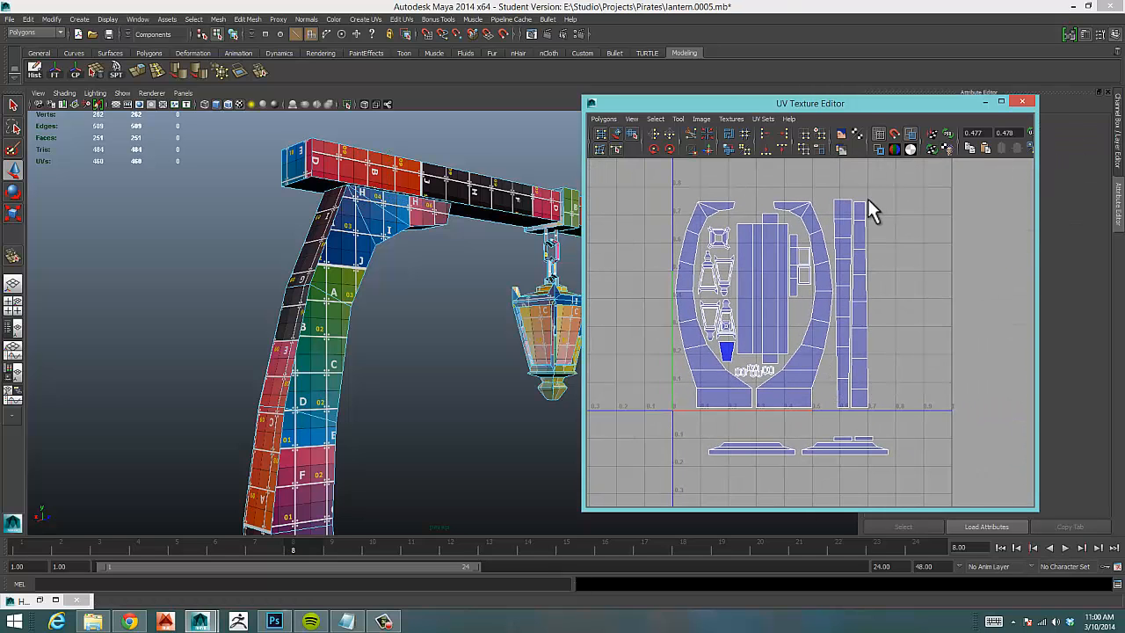
right_drag(859, 204, 858, 189)
drag(855, 189, 861, 208)
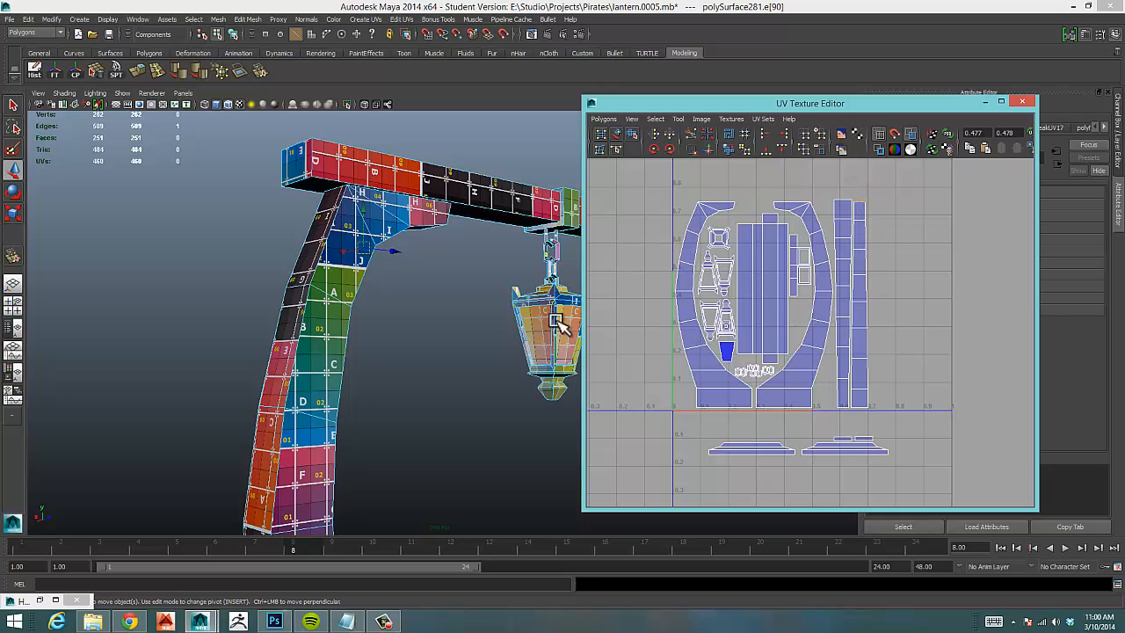
alt+drag(556, 322, 594, 274)
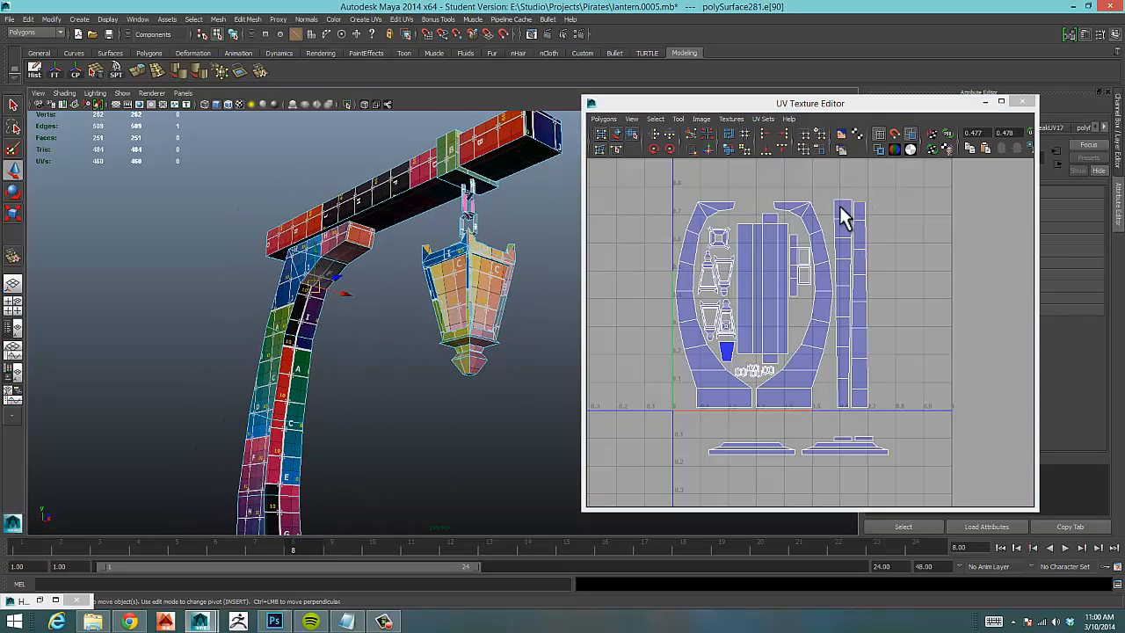
right_drag(856, 205, 920, 514)
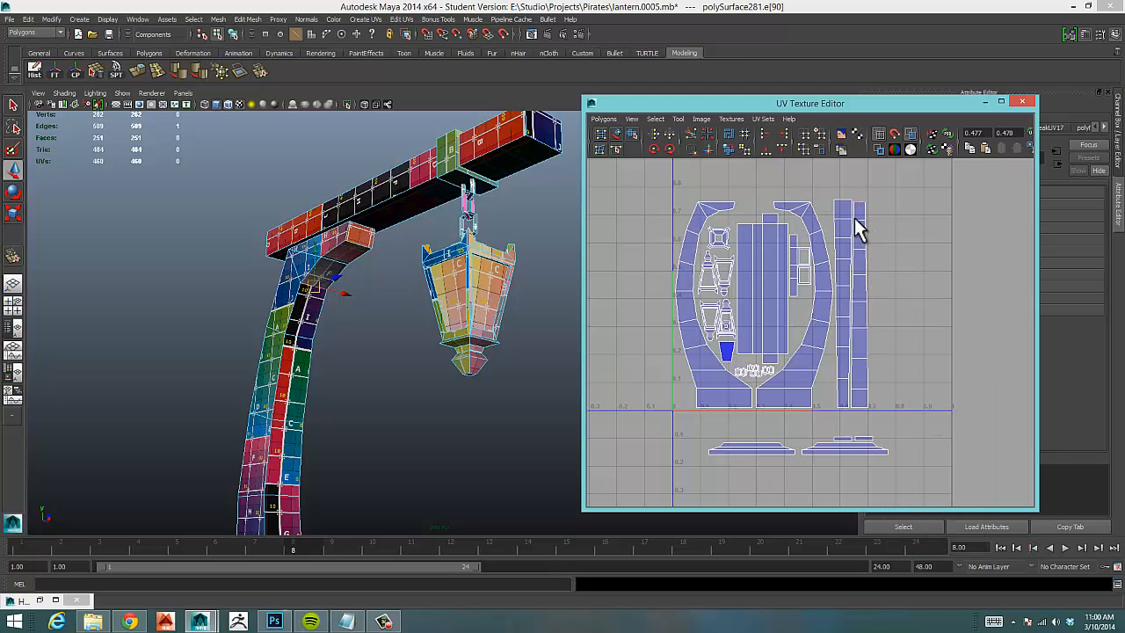
alt+middle_drag(729, 226, 973, 344)
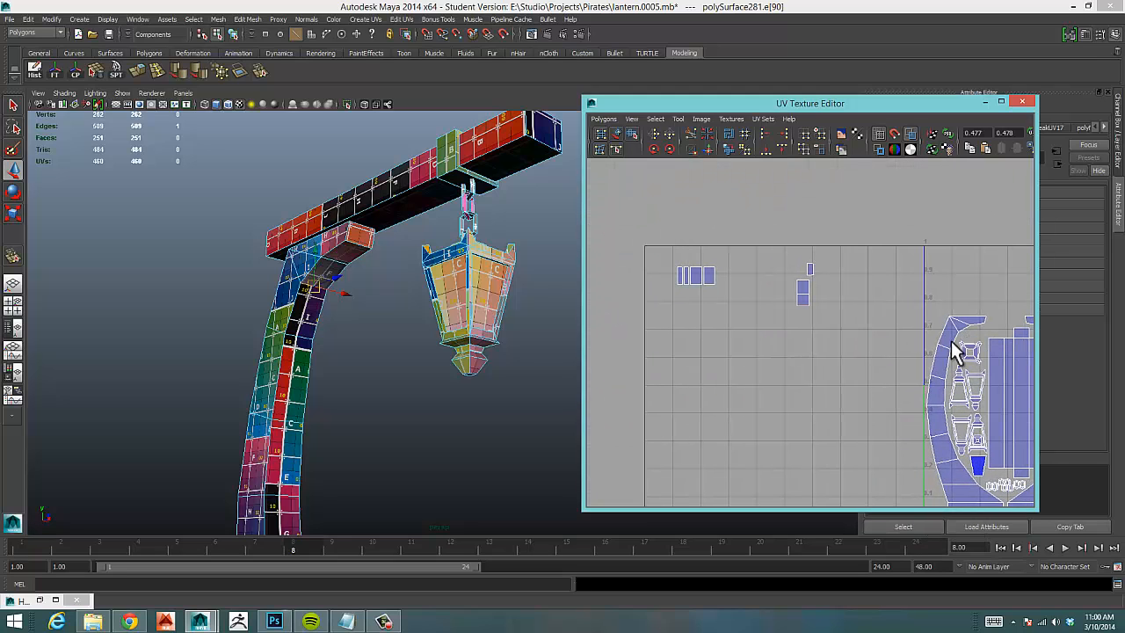
alt+middle_drag(829, 334, 659, 349)
alt+right_drag(659, 349, 882, 326)
alt+middle_drag(882, 326, 542, 307)
alt+right_drag(707, 298, 767, 302)
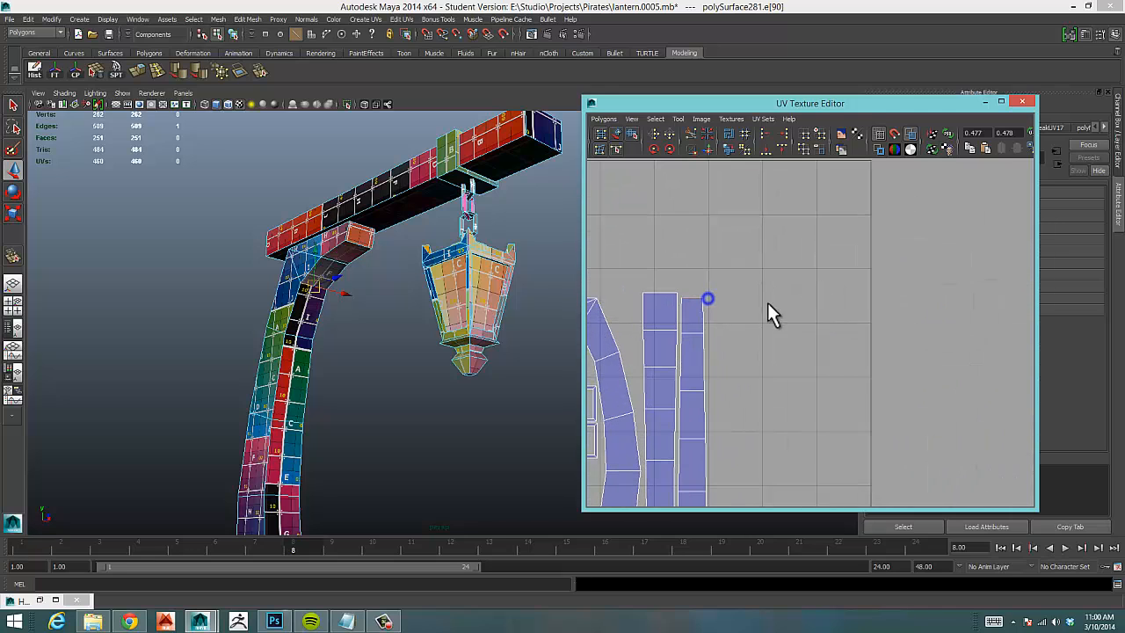
right_click(691, 299)
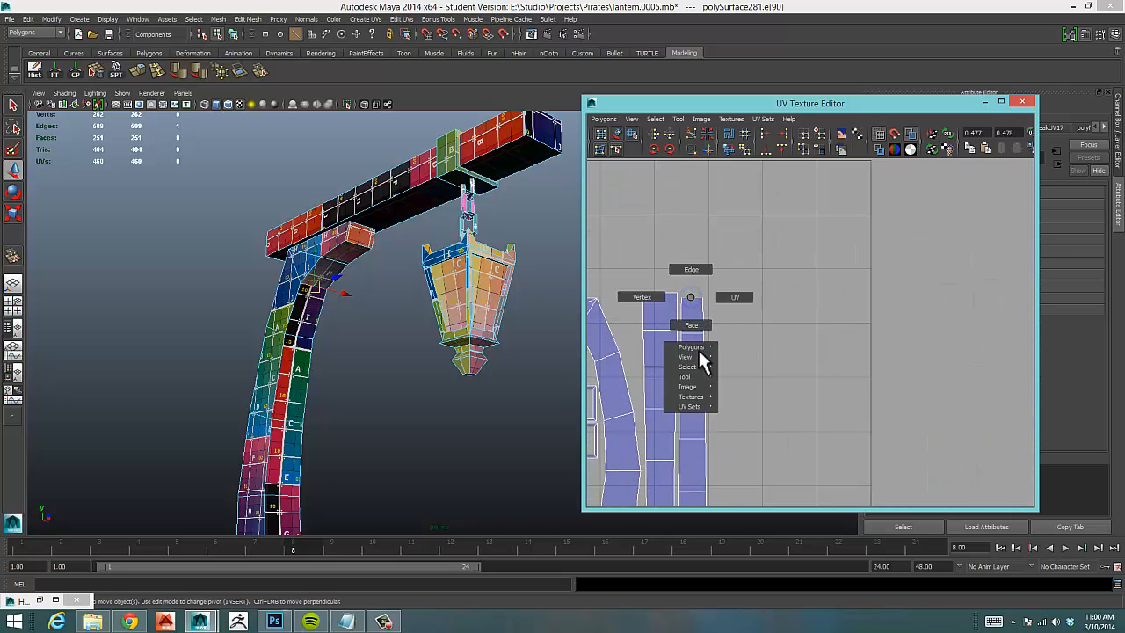
right_drag(697, 348, 770, 601)
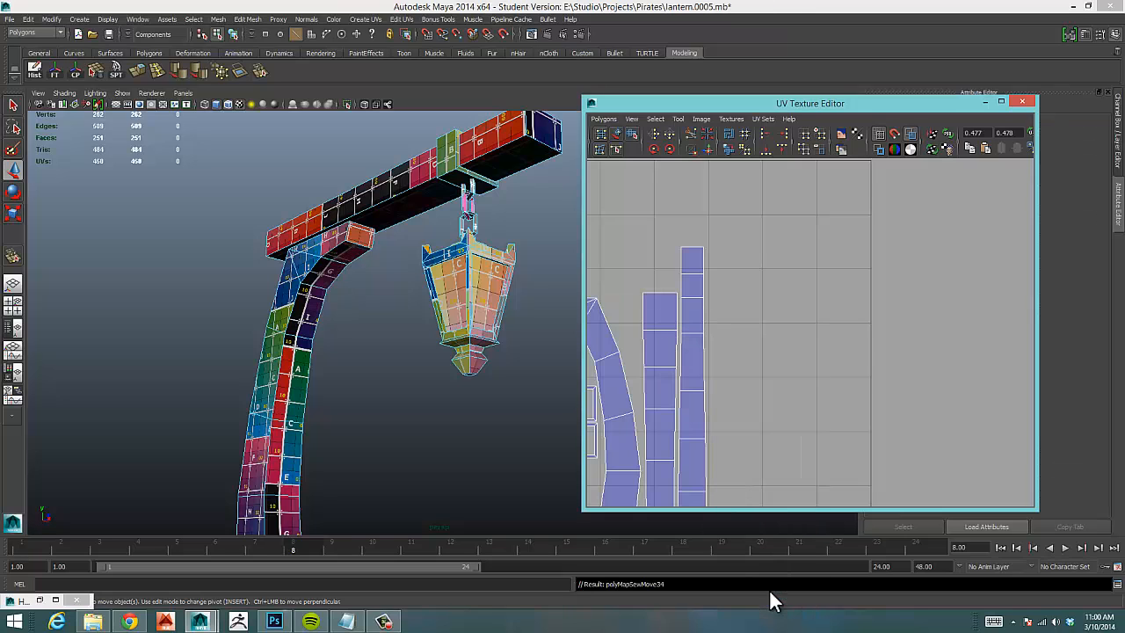
Move and sew the small end-face shell onto the new top edge of the extended post strip.
click(690, 237)
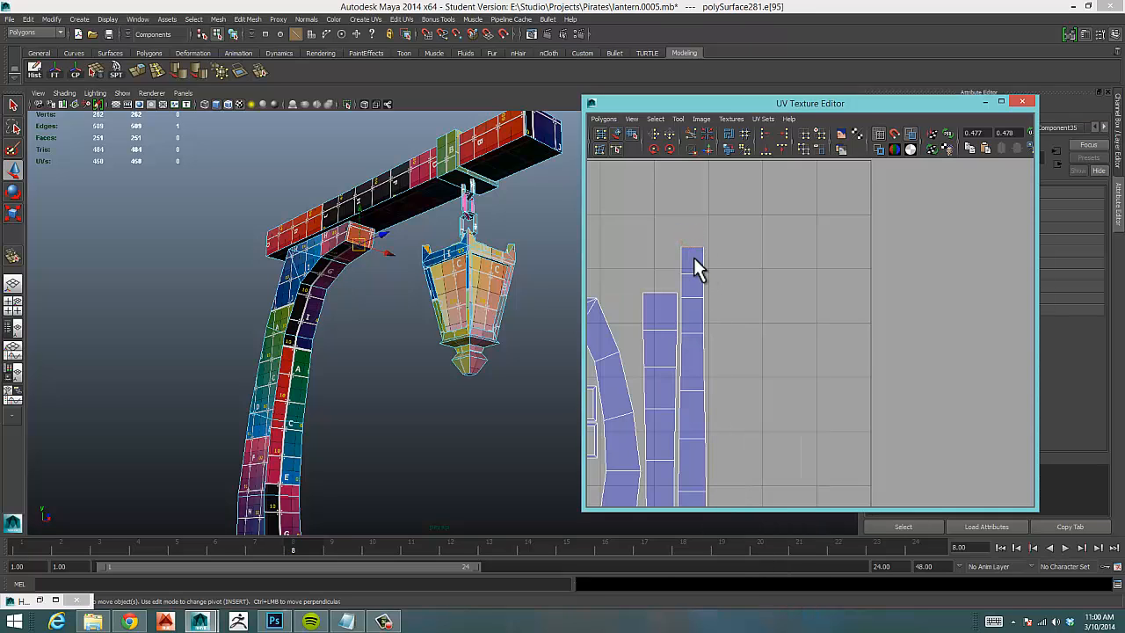
right_drag(693, 258, 770, 554)
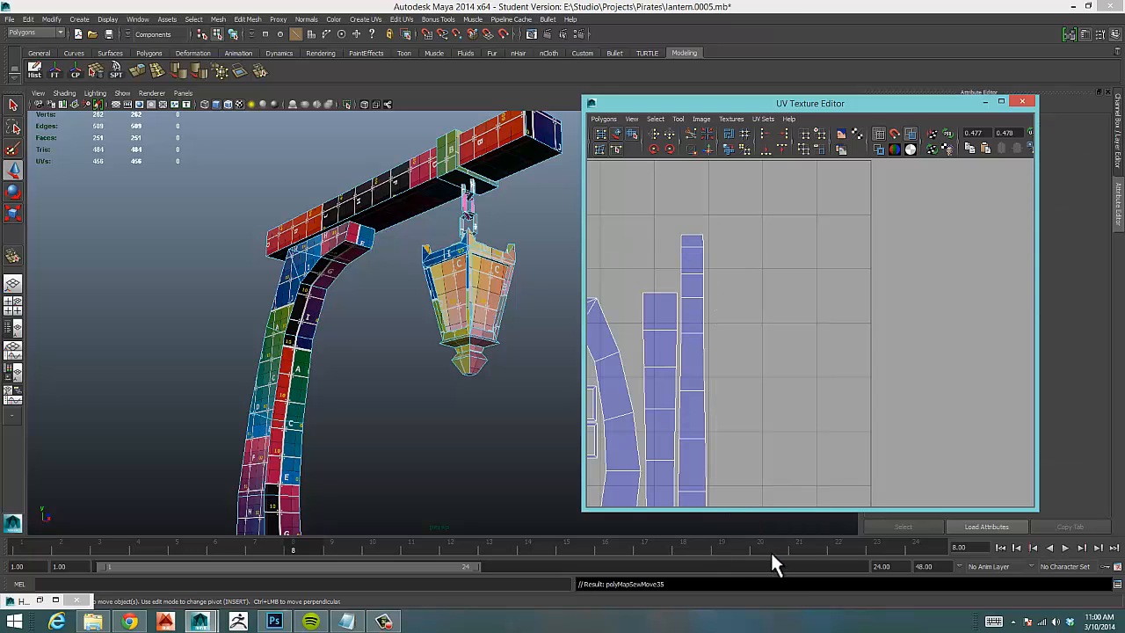
Select all UVs of the right long post strip in the UV layout.
alt+middle_drag(761, 362, 774, 273)
mouse_move(774, 272)
alt+right_down()
mouse_move(757, 293)
mouse_move(781, 284)
alt+right_up()
drag(762, 280, 776, 294)
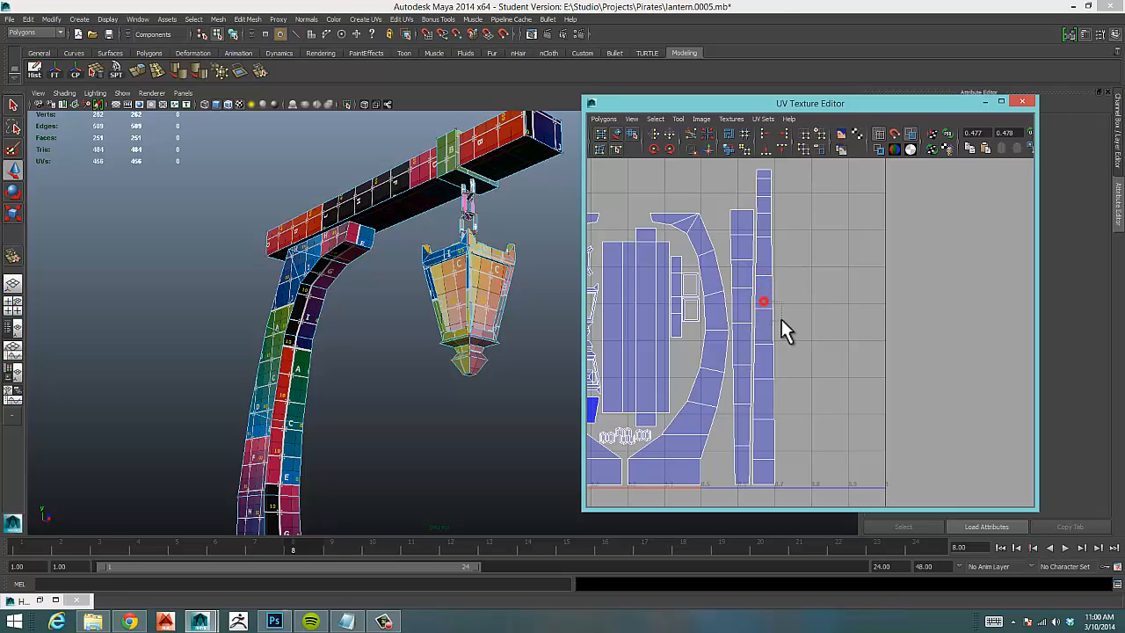
right_drag(779, 320, 819, 304)
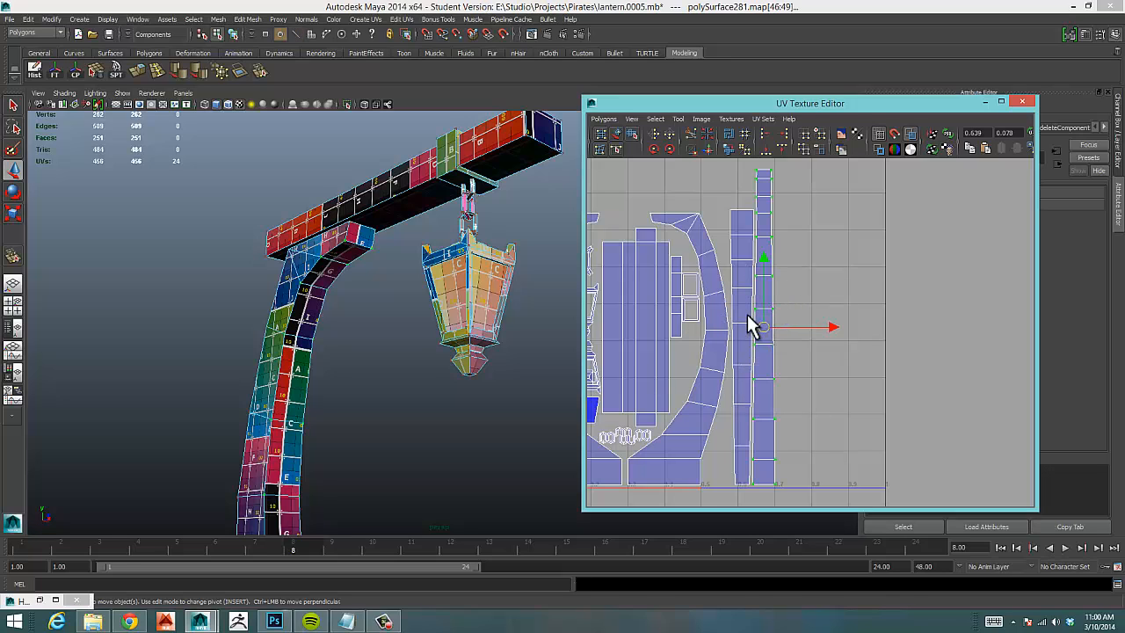
key(e)
key(r)
drag(764, 322, 765, 323)
key(ctrl+z)
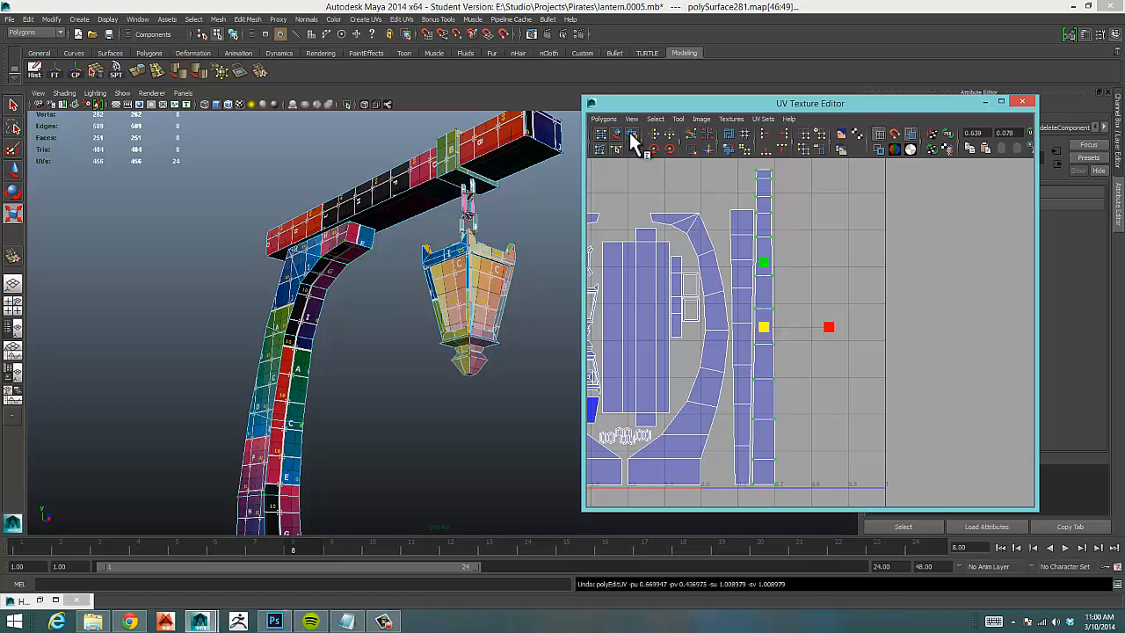
Unfold the right long post strip with the Smooth UV tool, then clear the selection.
click(631, 134)
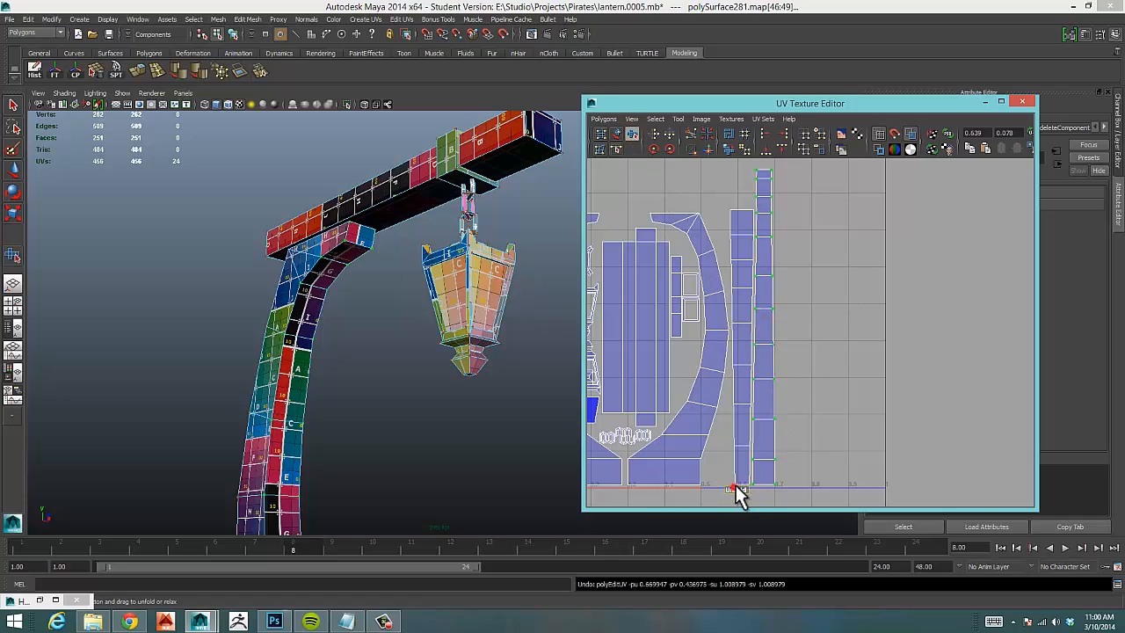
drag(737, 492, 855, 480)
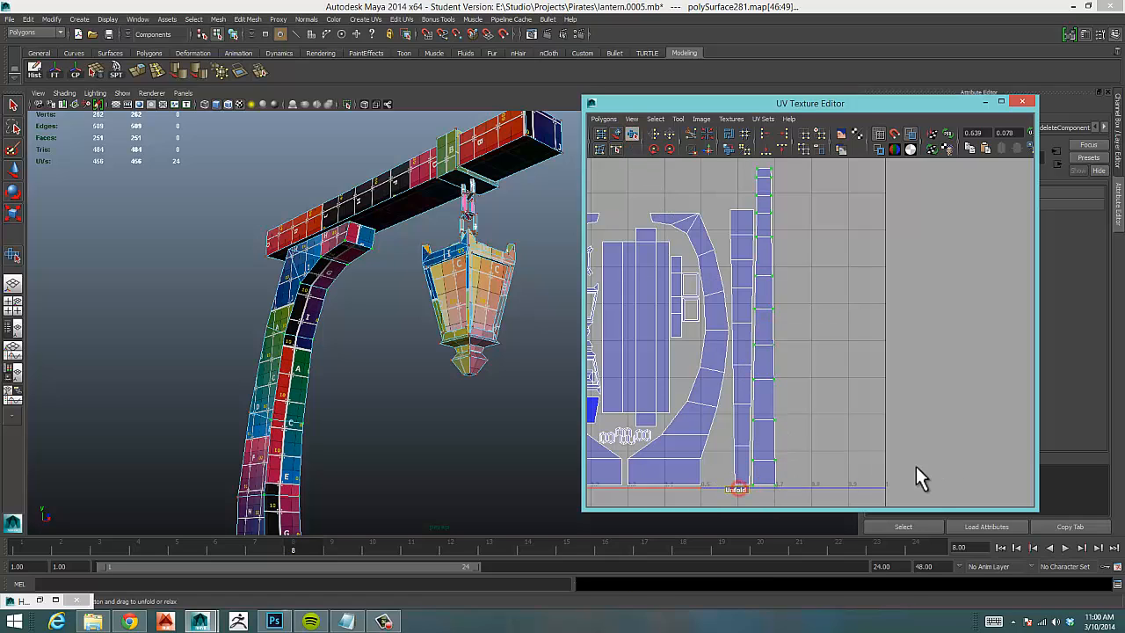
click(834, 390)
Try to select the UVs of the small rectangular shells lying apart from the main layout.
alt+middle_drag(515, 337, 422, 298)
alt+right_drag(494, 298, 379, 293)
alt+middle_drag(650, 294, 869, 306)
alt+right_drag(871, 306, 769, 296)
alt+middle_drag(763, 298, 778, 258)
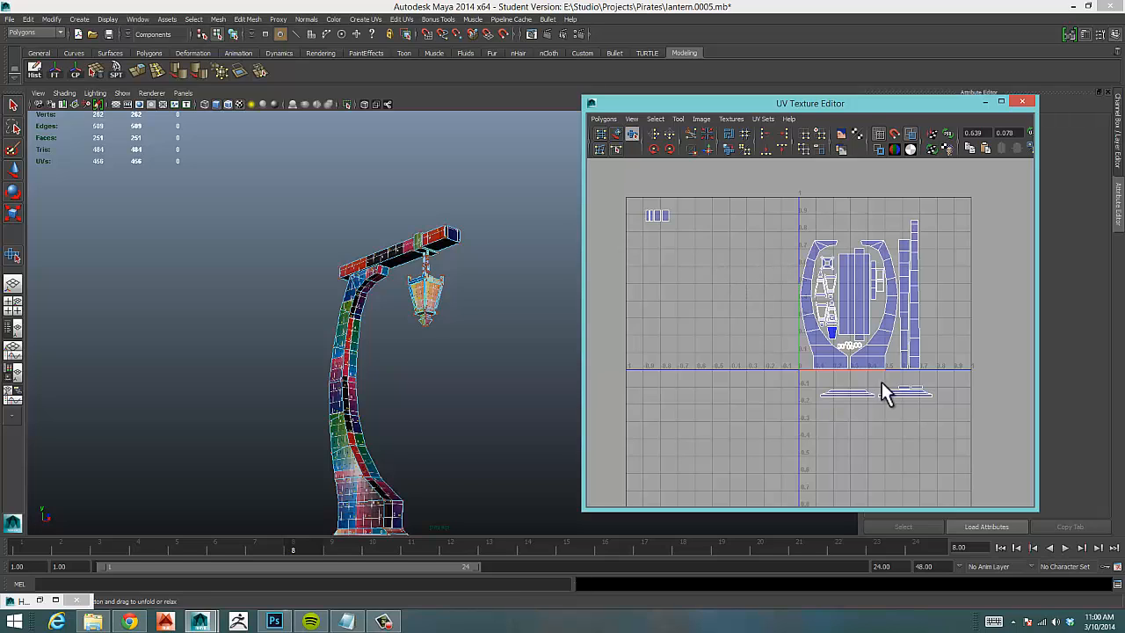
drag(639, 205, 703, 251)
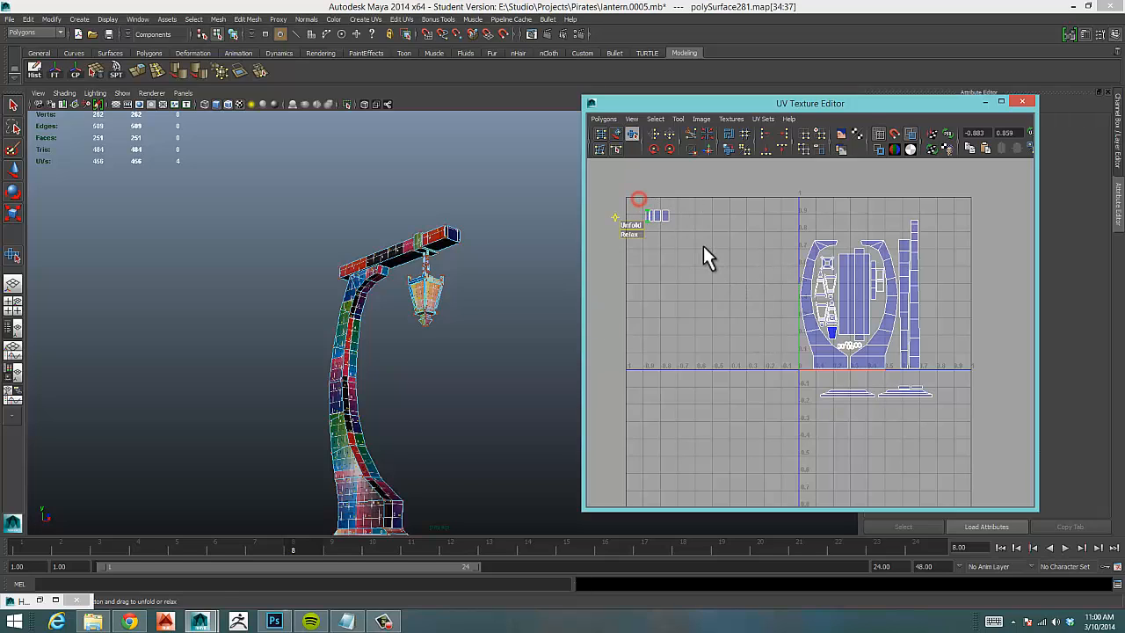
right_drag(658, 216, 685, 210)
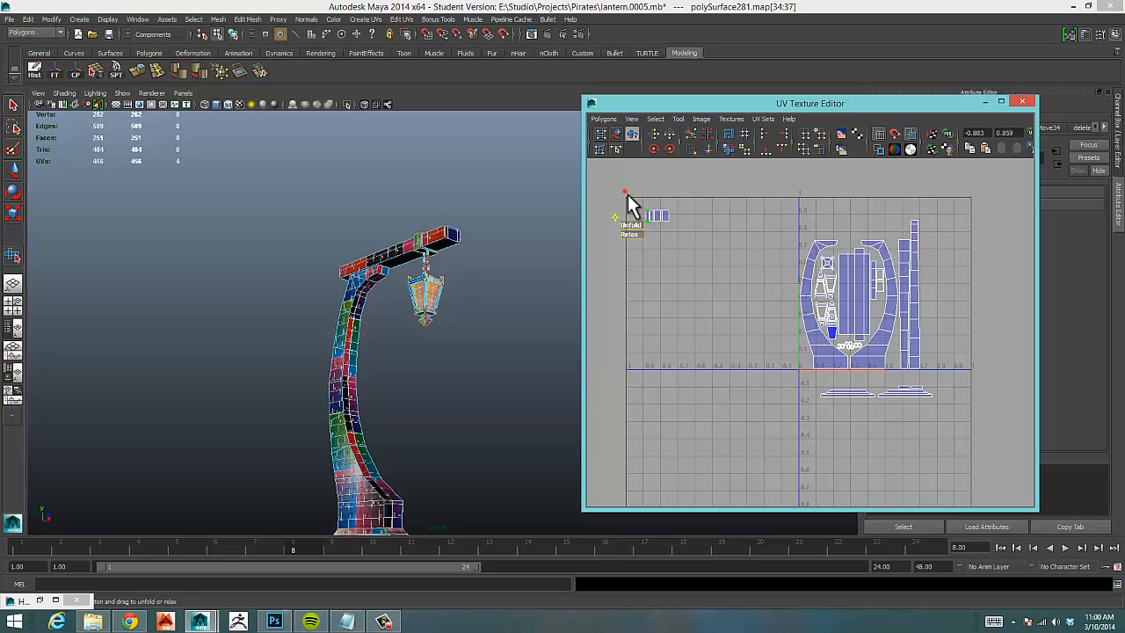
drag(625, 191, 695, 234)
right_drag(658, 208, 690, 206)
drag(690, 198, 663, 220)
mouse_move(663, 227)
right_down()
mouse_move(668, 244)
mouse_move(683, 235)
right_up()
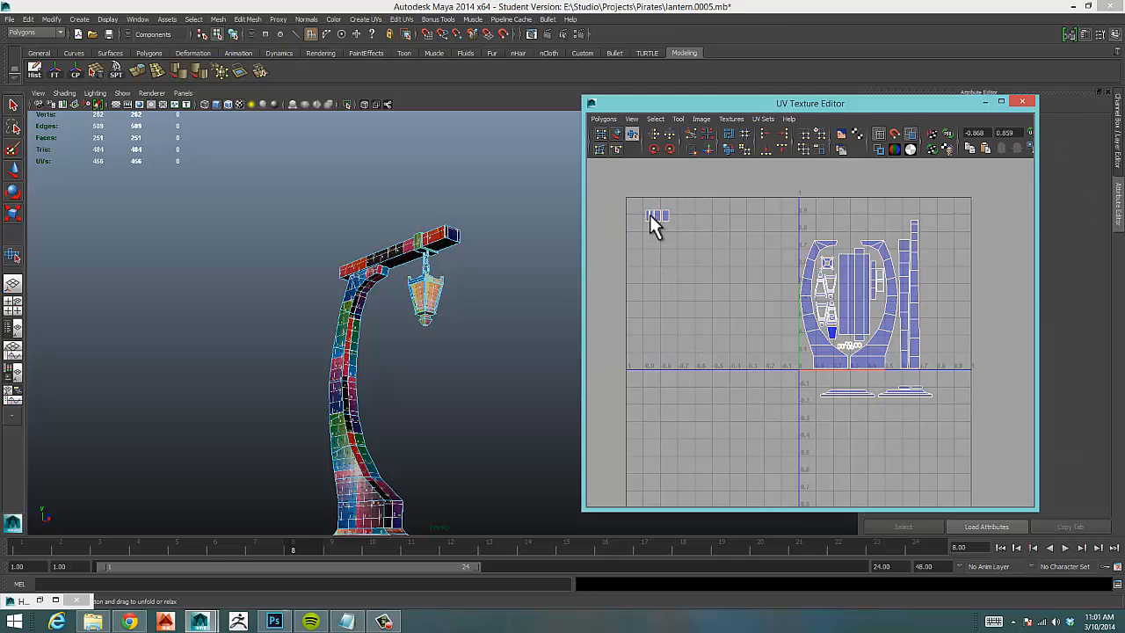
Select the faces of the small separate rectangular shells and examine where they sit on the post's base.
alt+middle_drag(653, 228, 865, 312)
scroll(660, 233, up, 3)
right_drag(737, 253, 741, 273)
drag(772, 236, 704, 273)
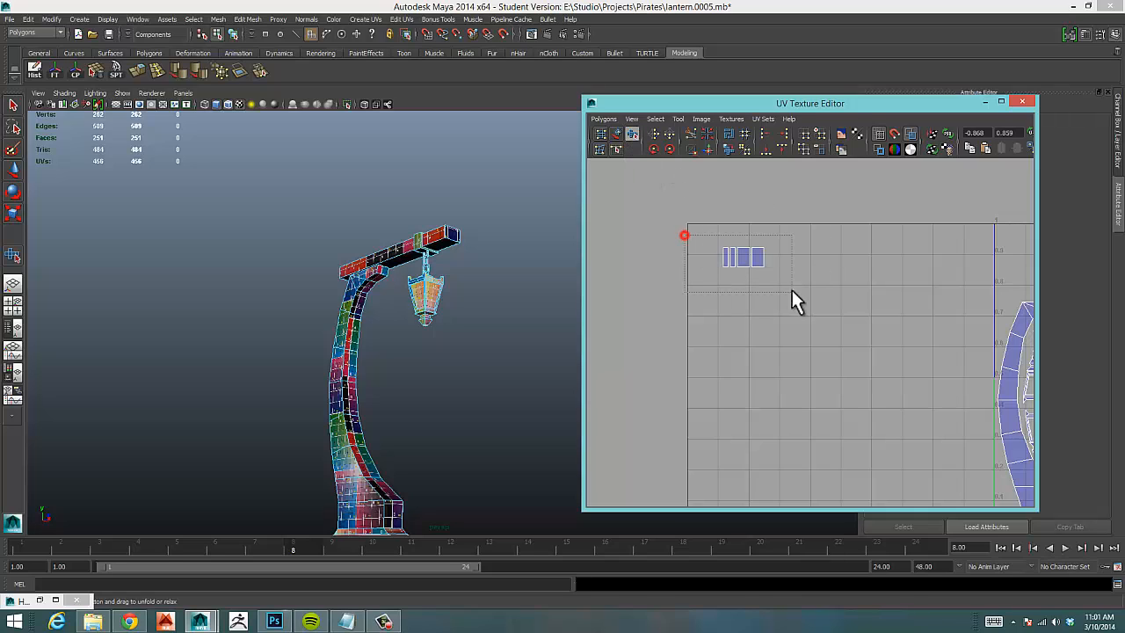
drag(706, 240, 837, 299)
drag(769, 270, 763, 261)
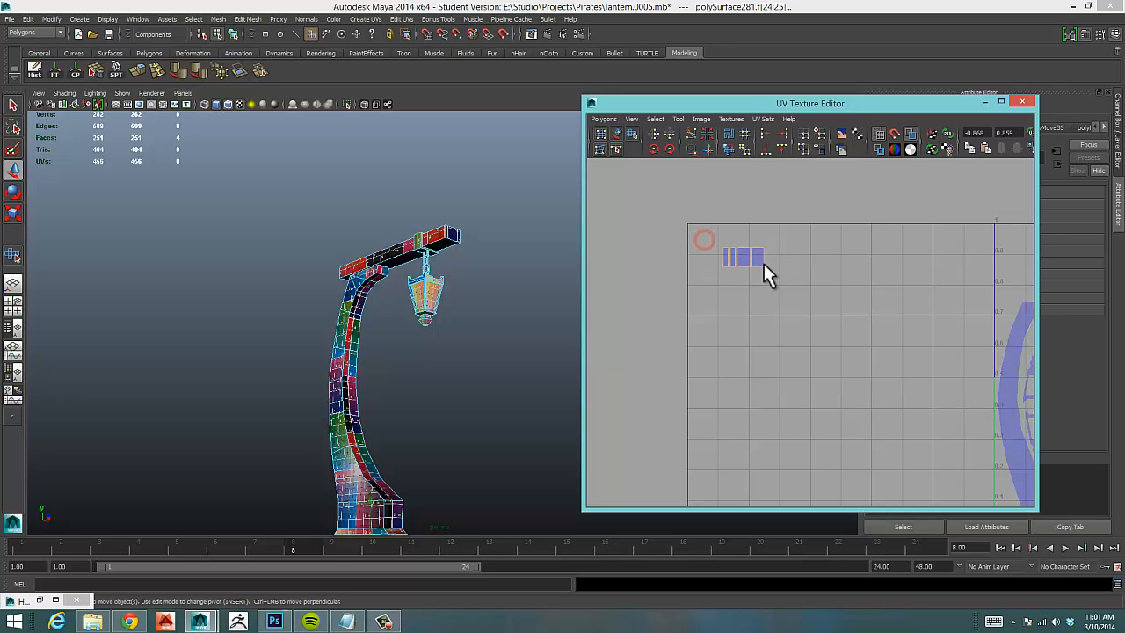
alt+drag(552, 379, 363, 367)
alt+middle_drag(422, 224, 432, 209)
alt+drag(432, 209, 466, 300)
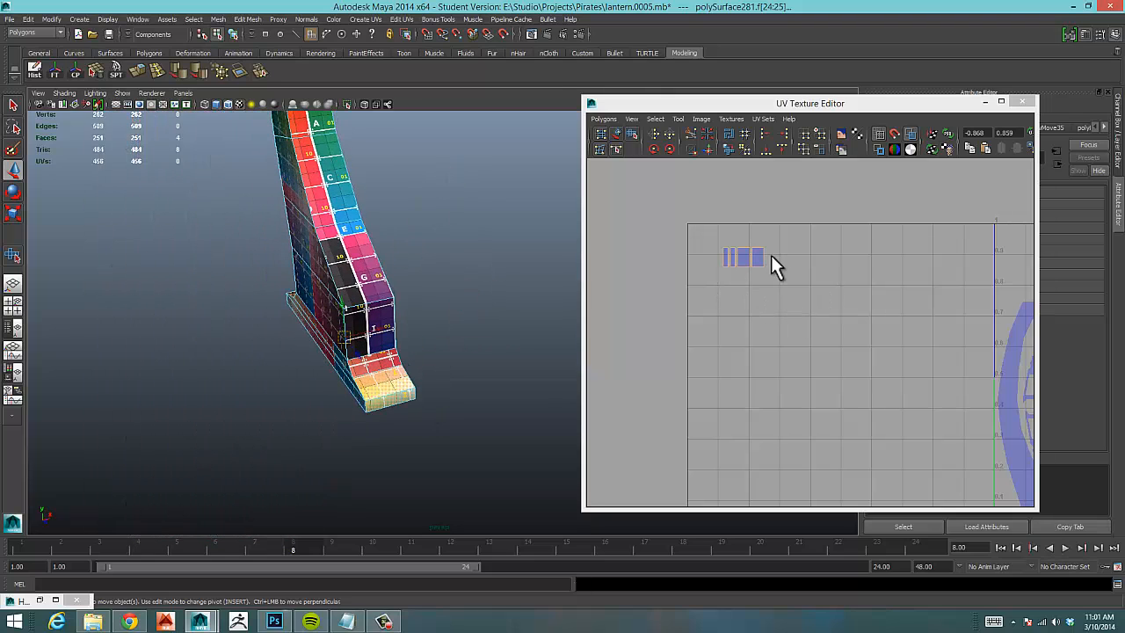
Select all UVs of the small separate rectangular shells and move them just below the right stepped base shell.
right_drag(748, 256, 703, 238)
drag(696, 240, 855, 464)
alt+right_drag(742, 431, 654, 400)
alt+middle_drag(764, 365, 616, 240)
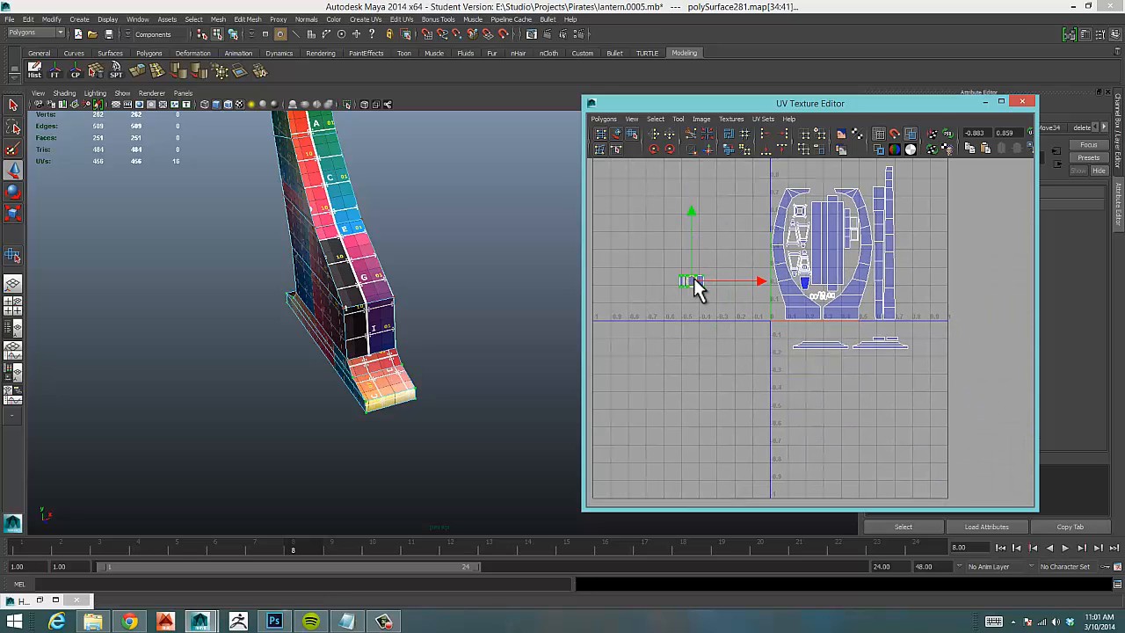
drag(694, 287, 879, 365)
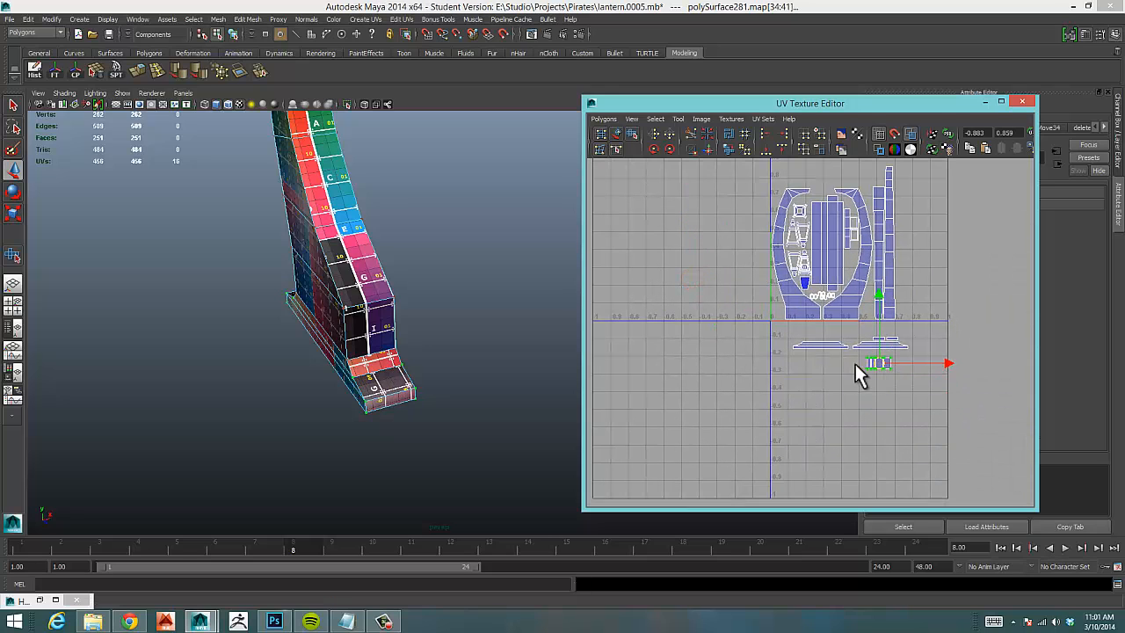
Move and sew a narrow face shell onto each side of the rightmost wide rectangle below the stepped base shells.
alt+right_drag(808, 369, 892, 369)
alt+right_drag(884, 375, 1002, 366)
alt+right_drag(836, 382, 920, 379)
alt+middle_drag(916, 377, 749, 335)
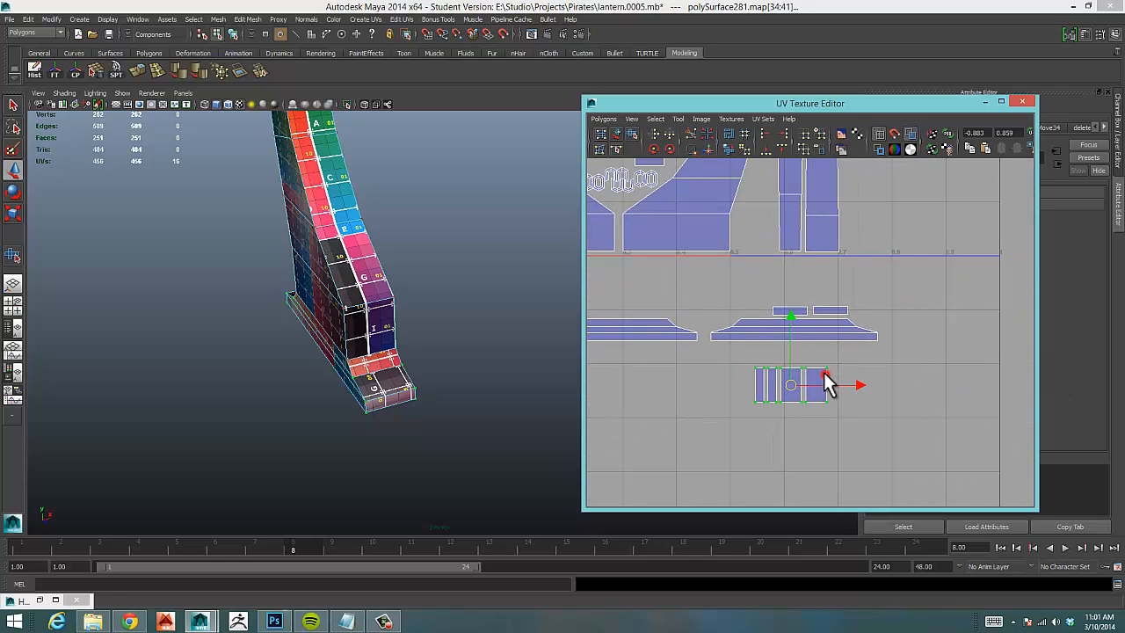
right_drag(826, 384, 905, 594)
click(817, 382)
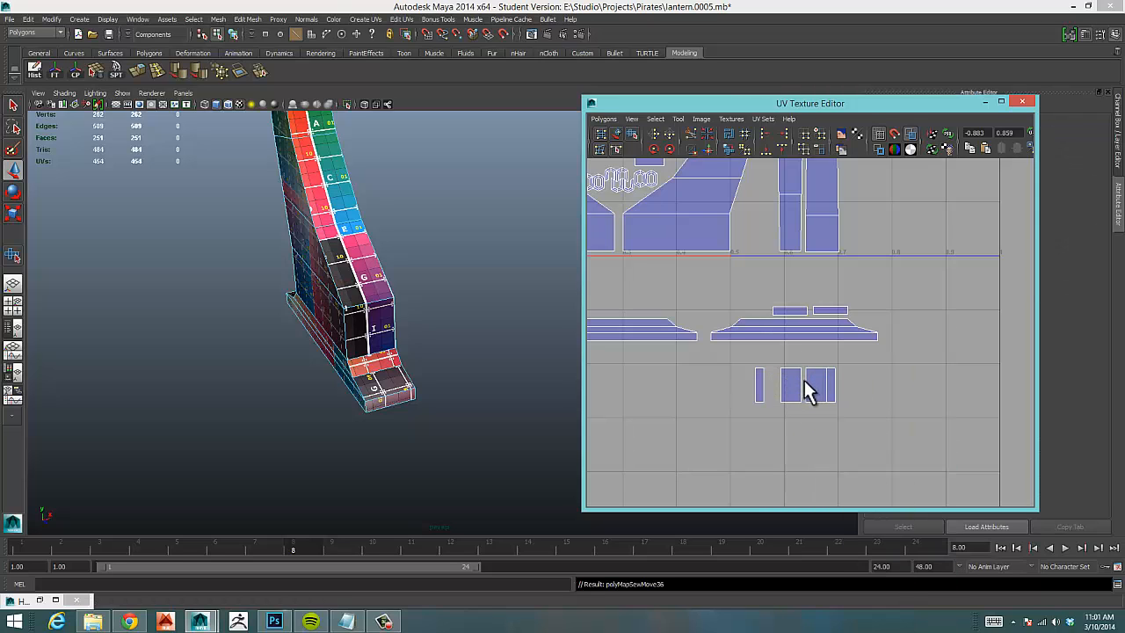
click(807, 385)
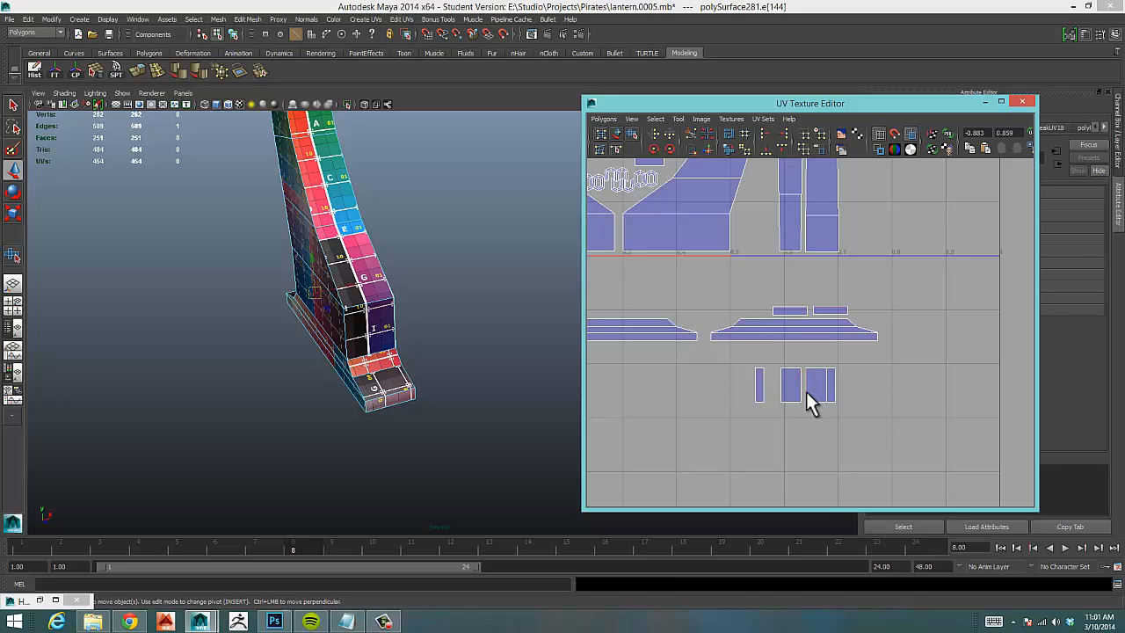
key(g)
Move and sew the lone narrow rectangle onto the other wide base rectangle, and shift that shell clear of its neighbour.
click(757, 385)
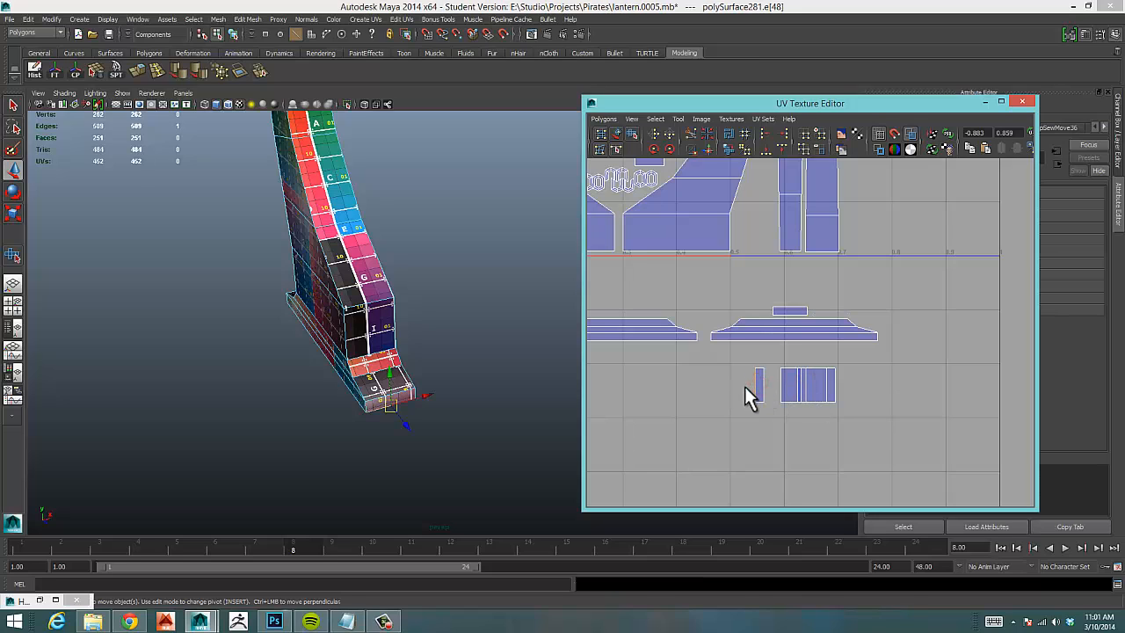
key(g)
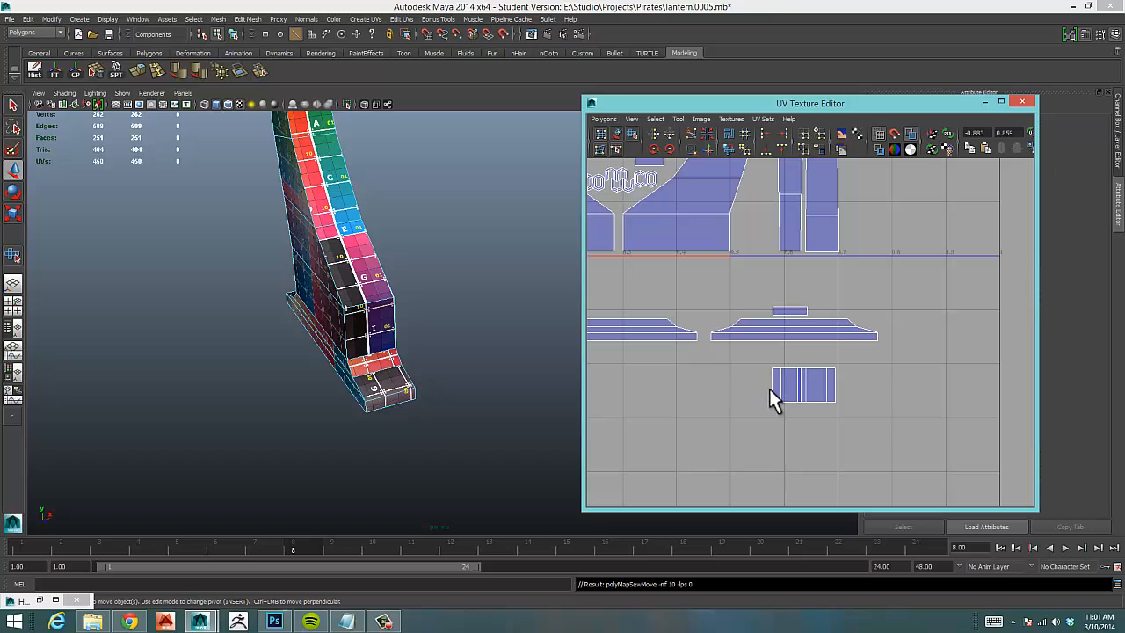
right_drag(778, 388, 816, 387)
drag(769, 394, 782, 403)
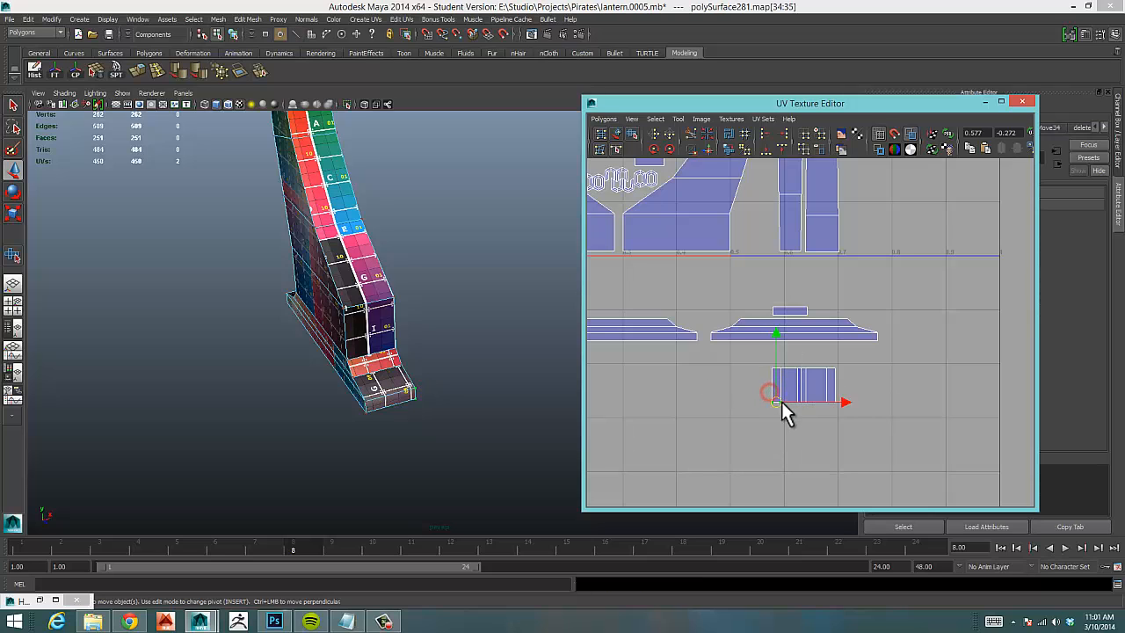
ctrl+right_drag(782, 404, 806, 387)
drag(786, 394, 740, 394)
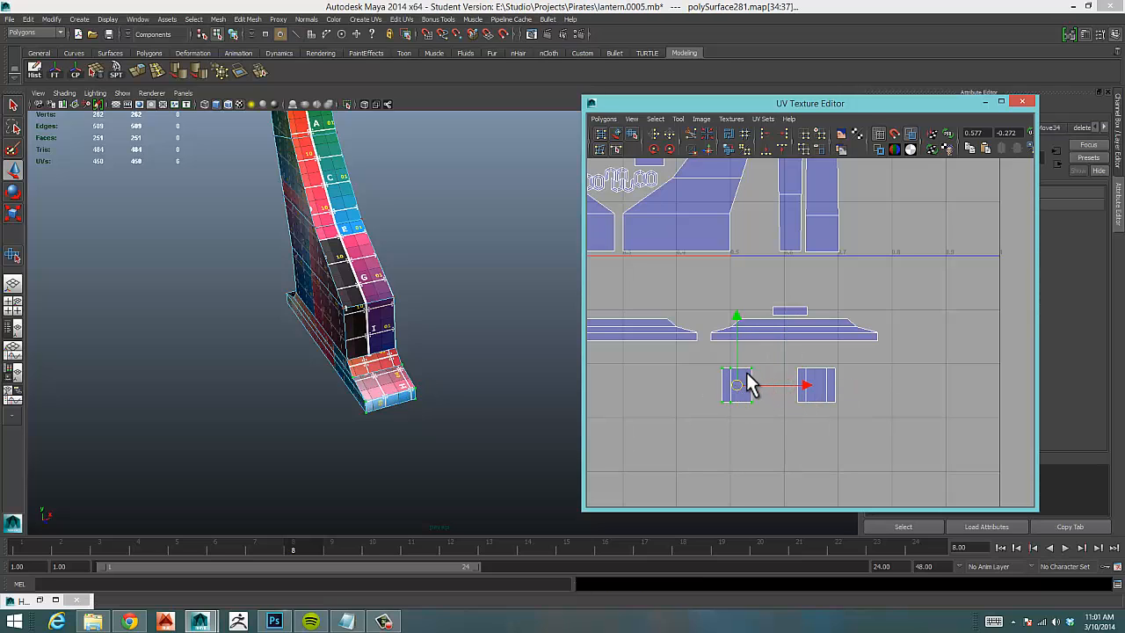
Move and sew the last narrow rectangle above the stepped base shell onto the right edge of the separated base shell.
right_drag(747, 378, 761, 433)
click(746, 376)
right_drag(824, 550, 823, 591)
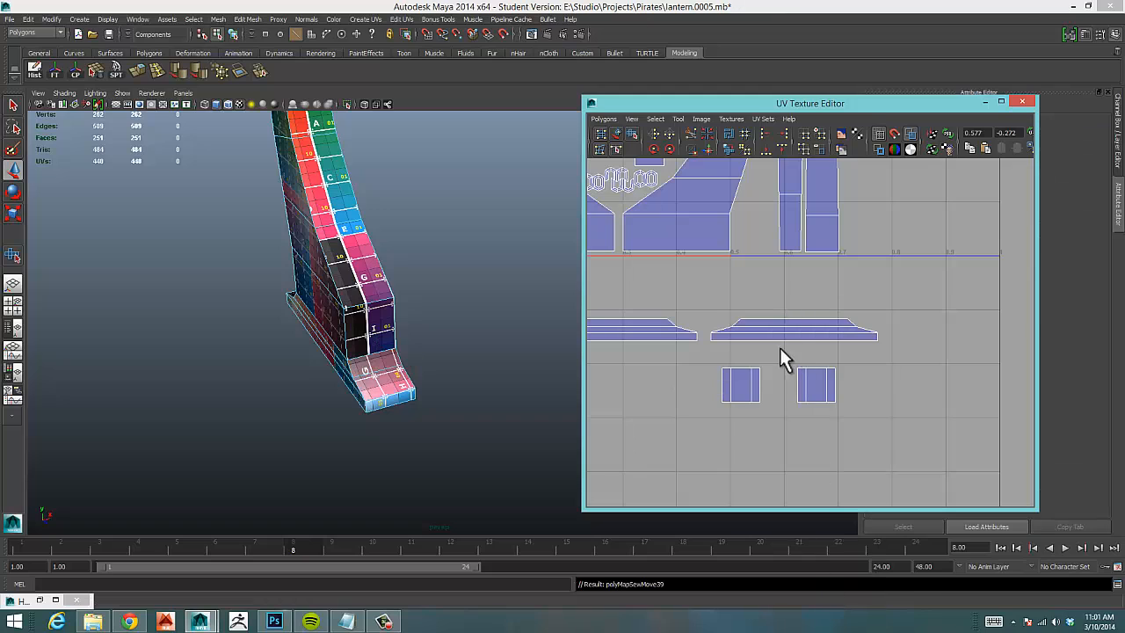
click(768, 364)
Select the whole right long post strip as a shell in the UV layout.
alt+middle_drag(738, 354, 778, 370)
alt+right_drag(908, 374, 740, 364)
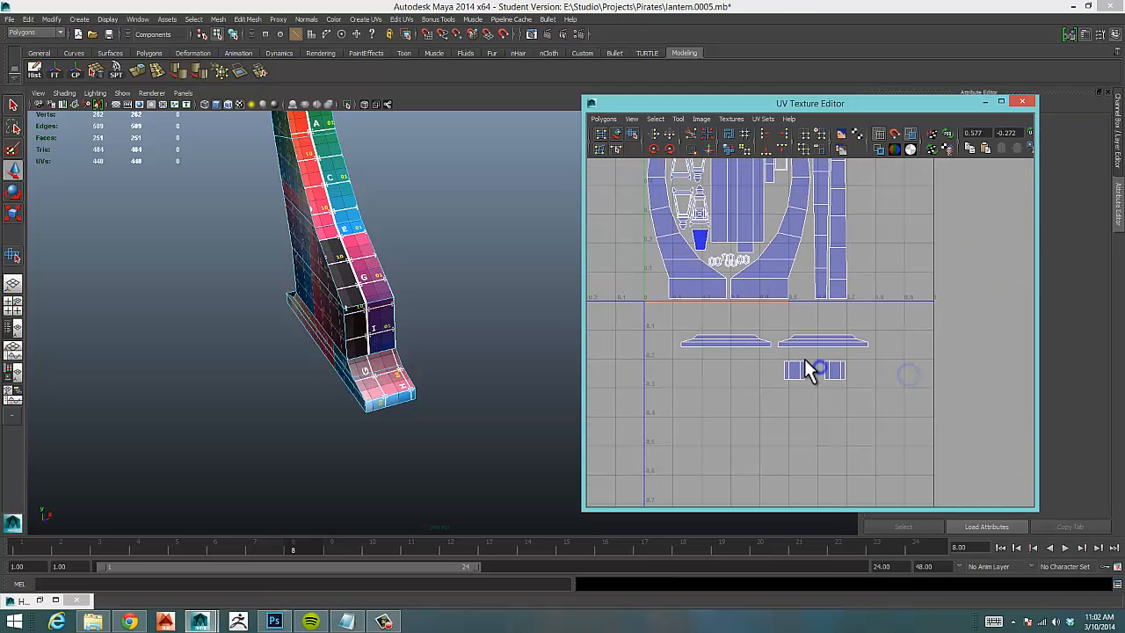
alt+middle_drag(813, 347, 824, 470)
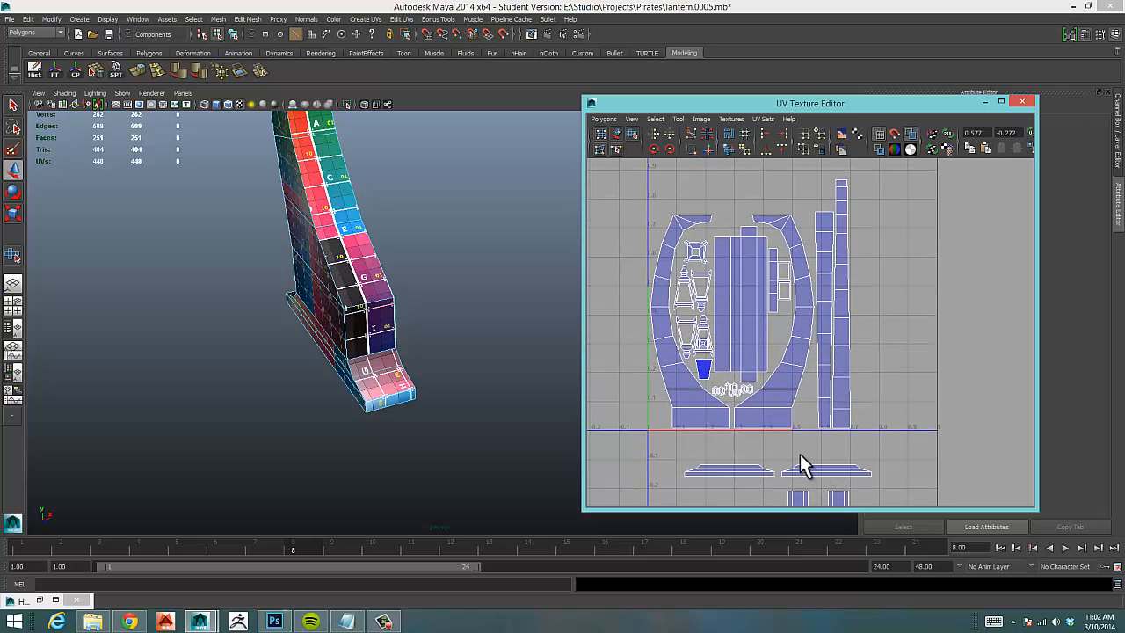
alt+middle_drag(728, 243, 714, 267)
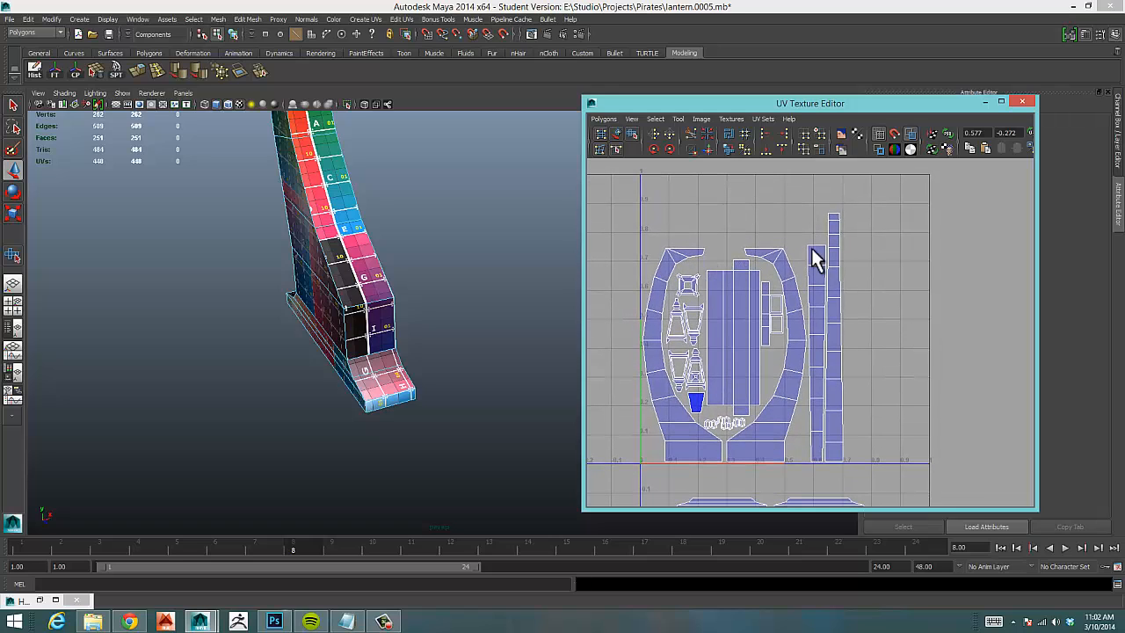
mouse_move(829, 211)
right_down()
mouse_move(862, 233)
mouse_move(840, 211)
right_up()
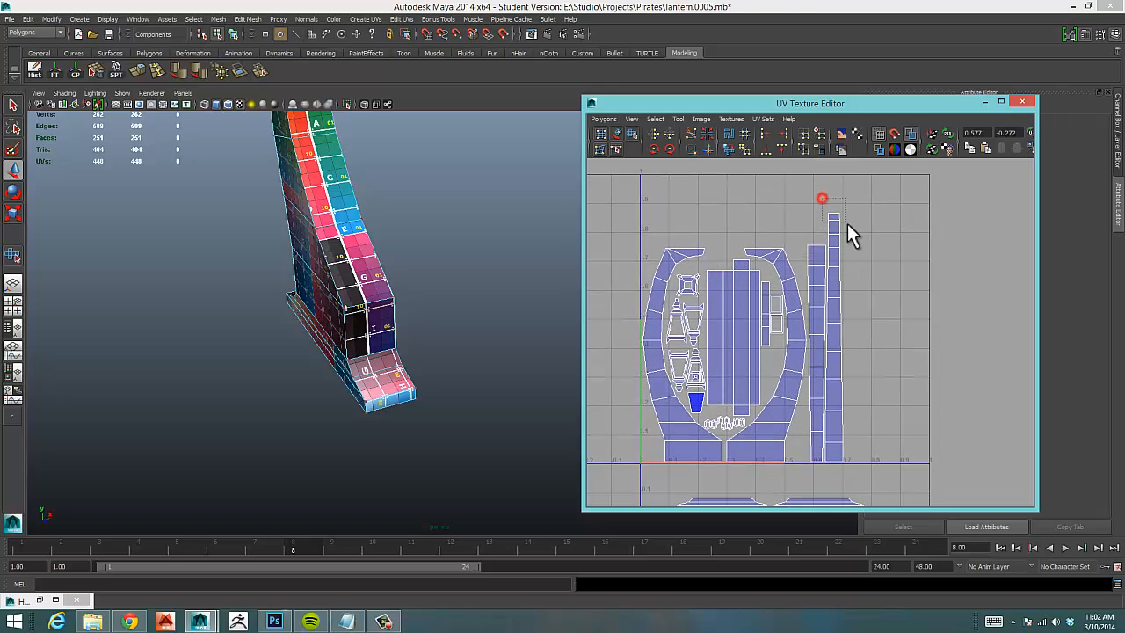
drag(847, 233, 855, 234)
right_drag(857, 234, 834, 207)
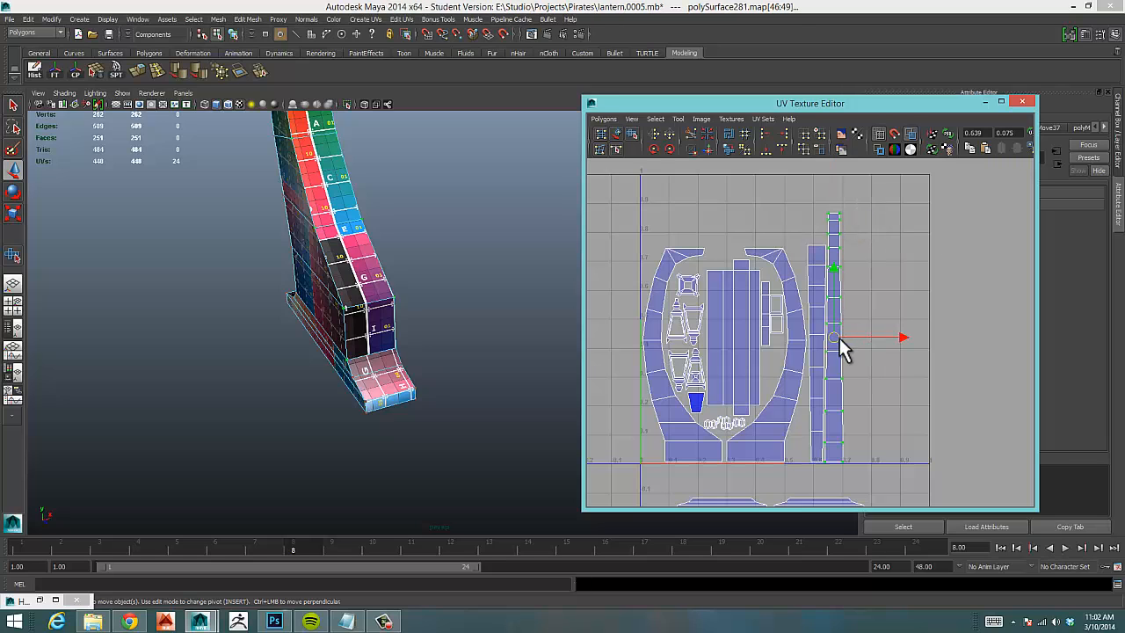
Try to rotate the long post strip to horizontal and place it above the curved post shells, and undo the move.
click(653, 150)
click(653, 151)
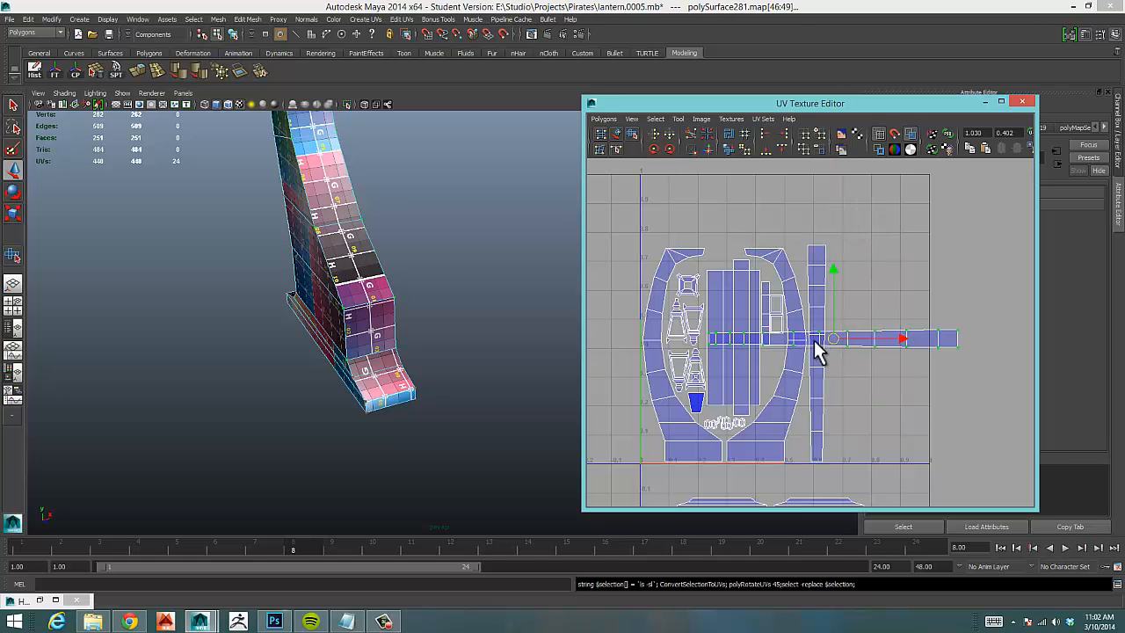
drag(835, 343, 770, 241)
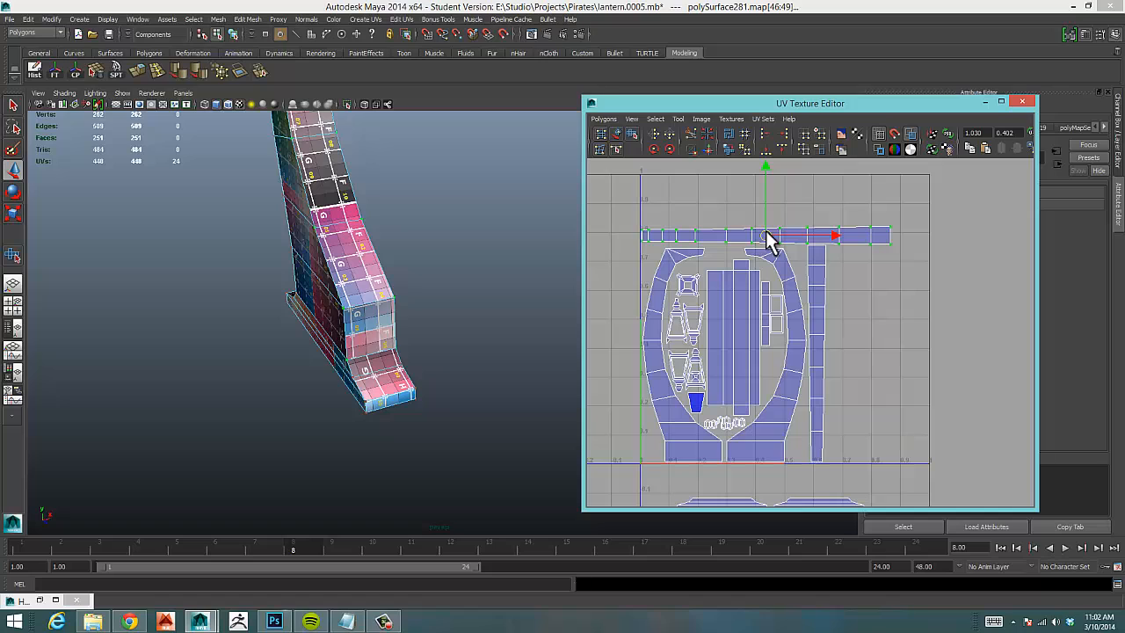
key(ctrl+z)
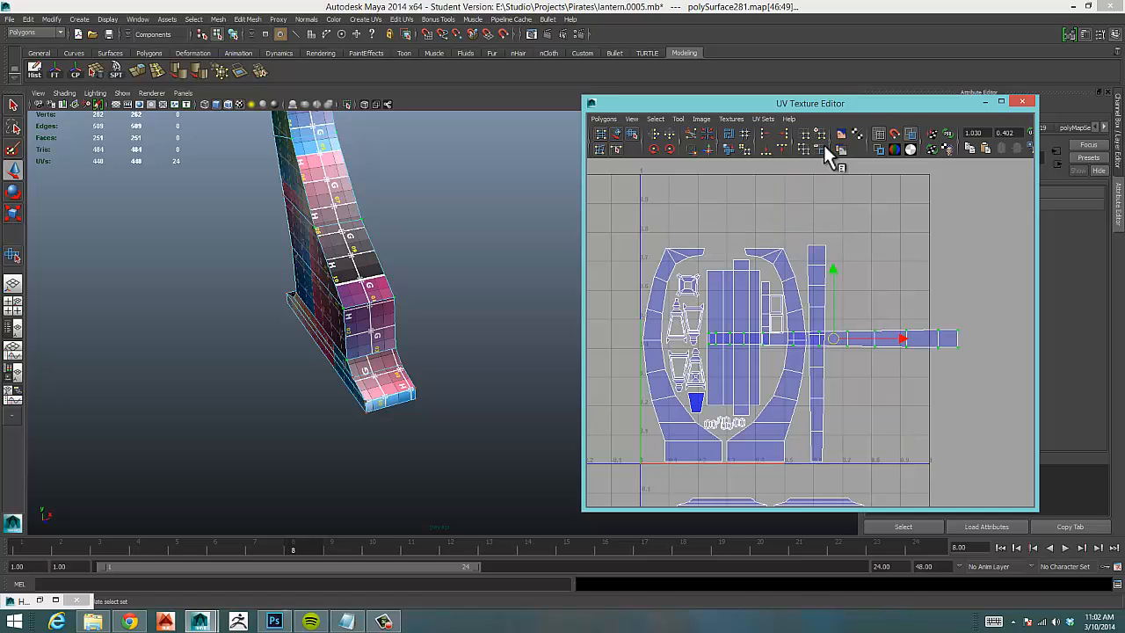
Rotate the long post strip in 45-degree increments back to its upright orientation beside the other strip.
click(653, 147)
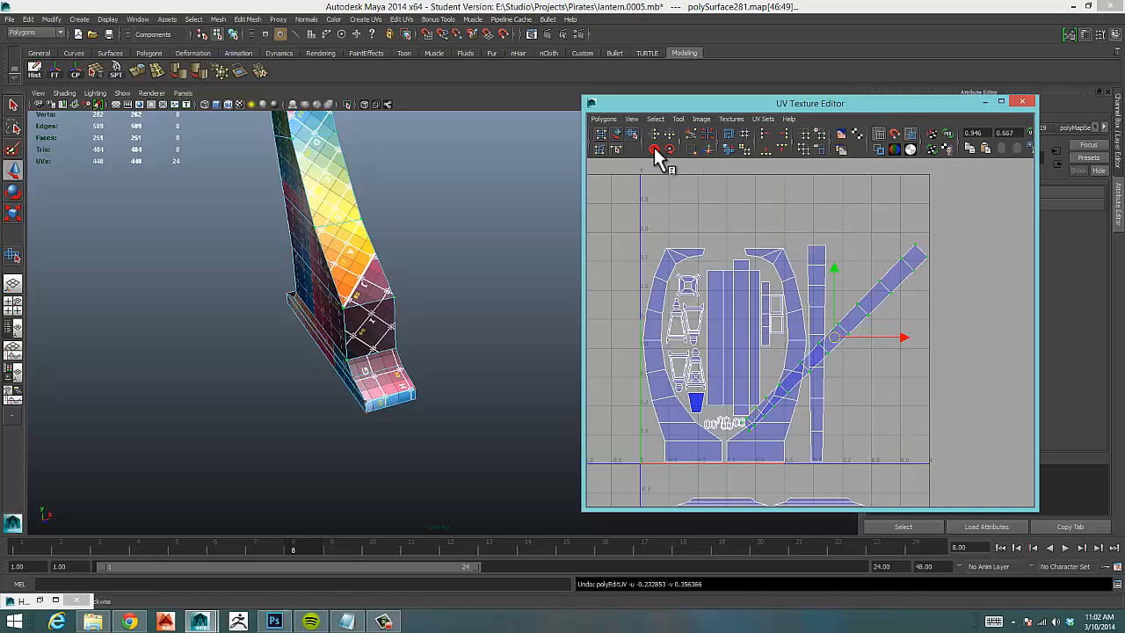
click(653, 146)
click(653, 147)
click(653, 147)
click(653, 147)
click(653, 147)
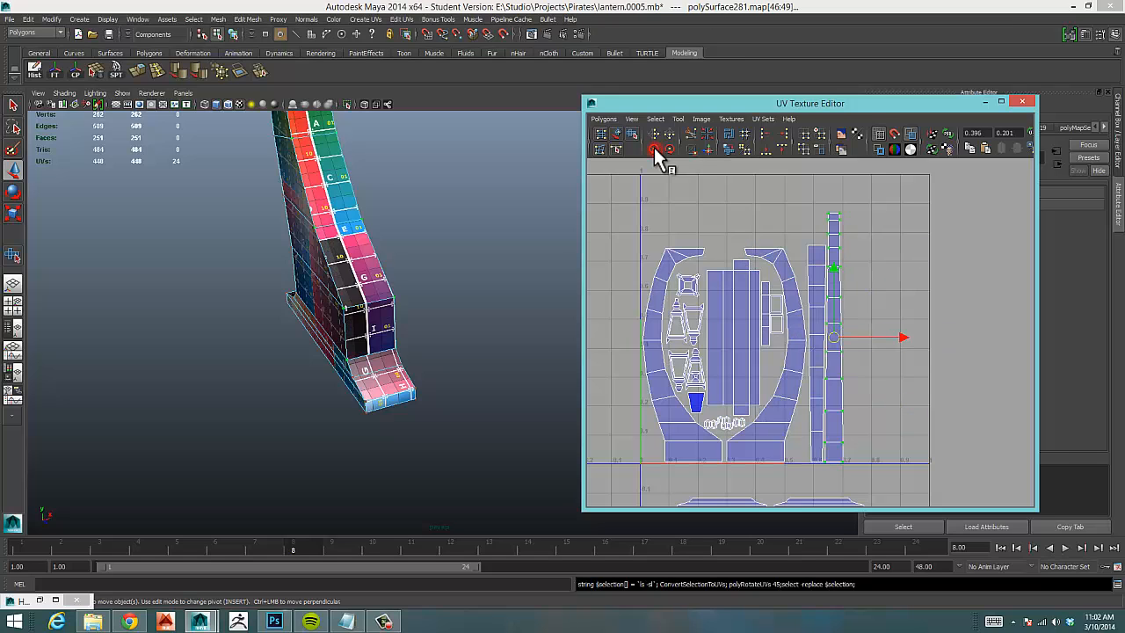
click(653, 147)
click(670, 147)
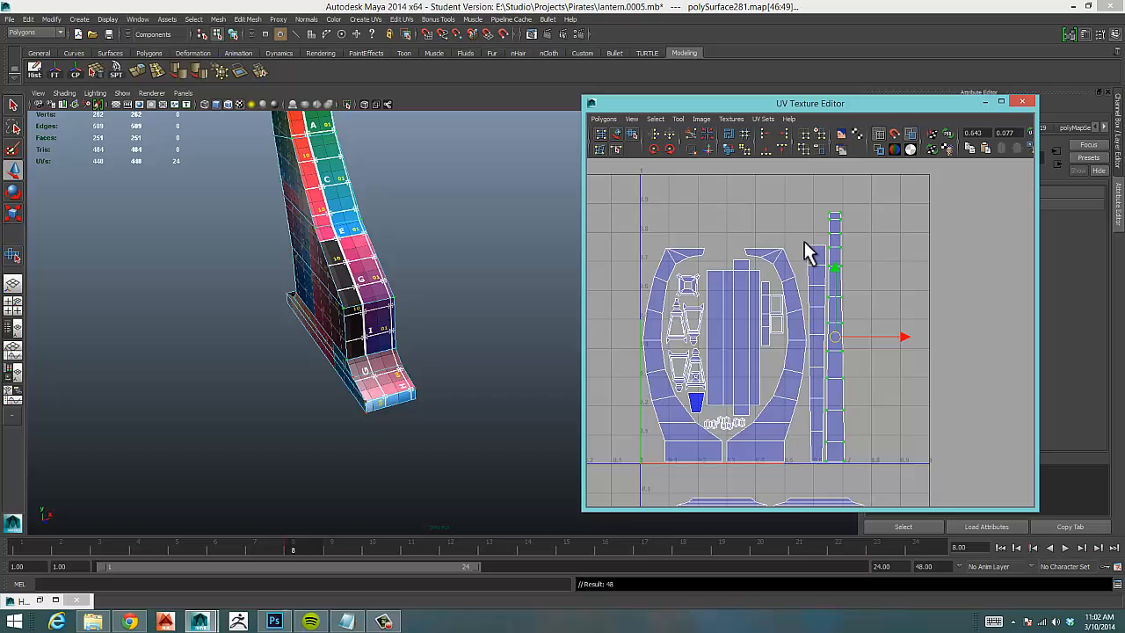
Scale the right long post strip down slightly and uniformly about its centre.
key(e)
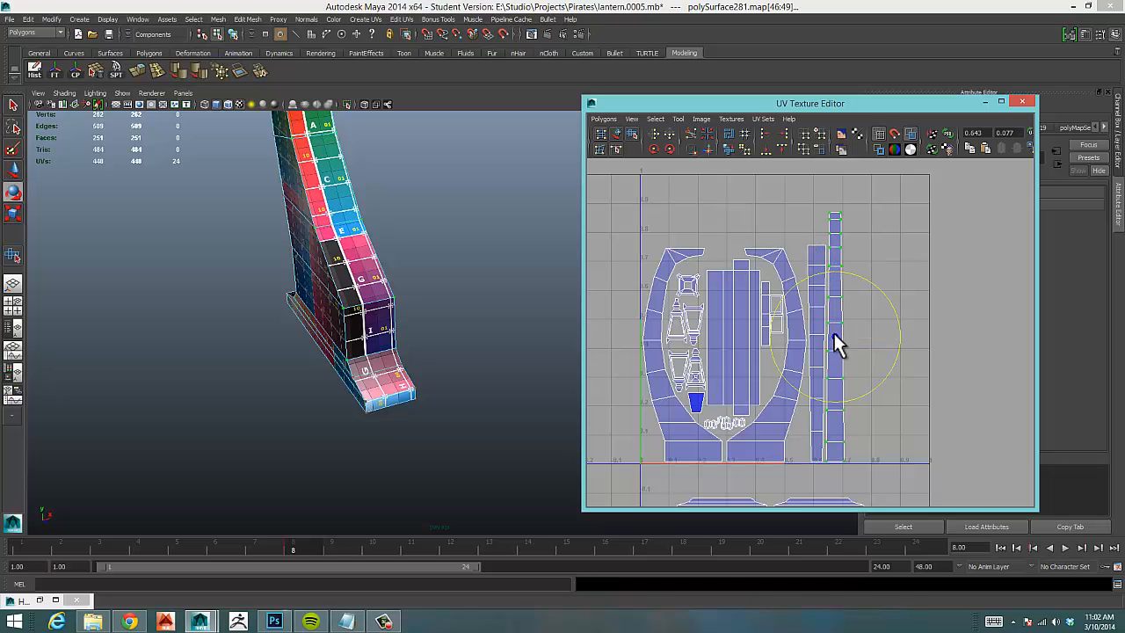
key(r)
drag(835, 338, 828, 338)
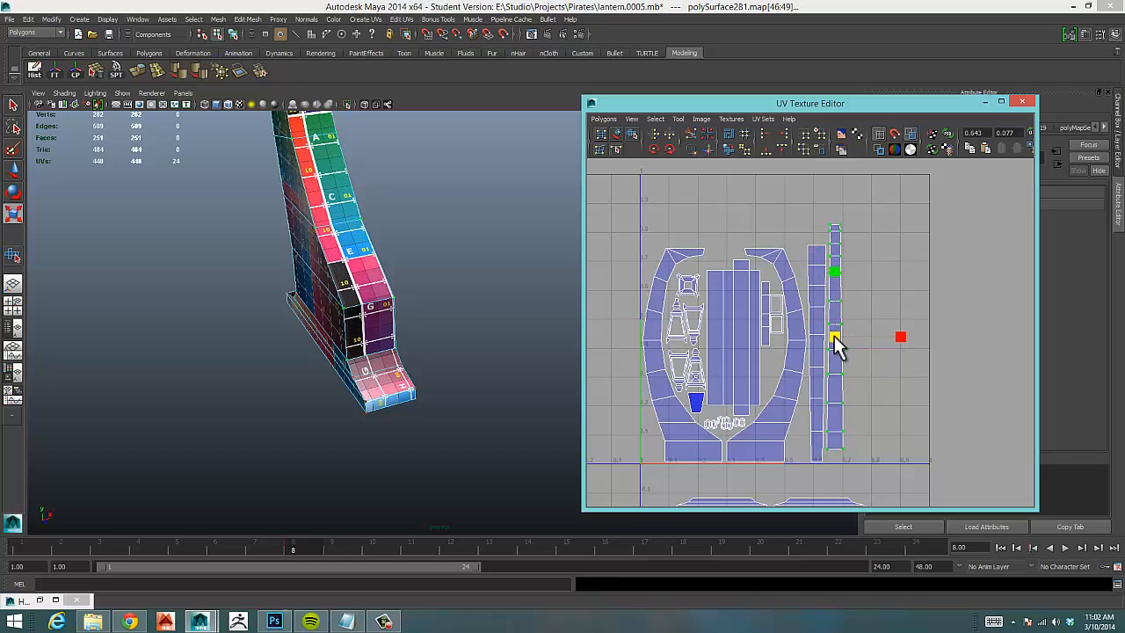
Move the scaled long post strip straight down so its lower end lines up with the neighbouring strip.
key(w)
drag(836, 279, 836, 293)
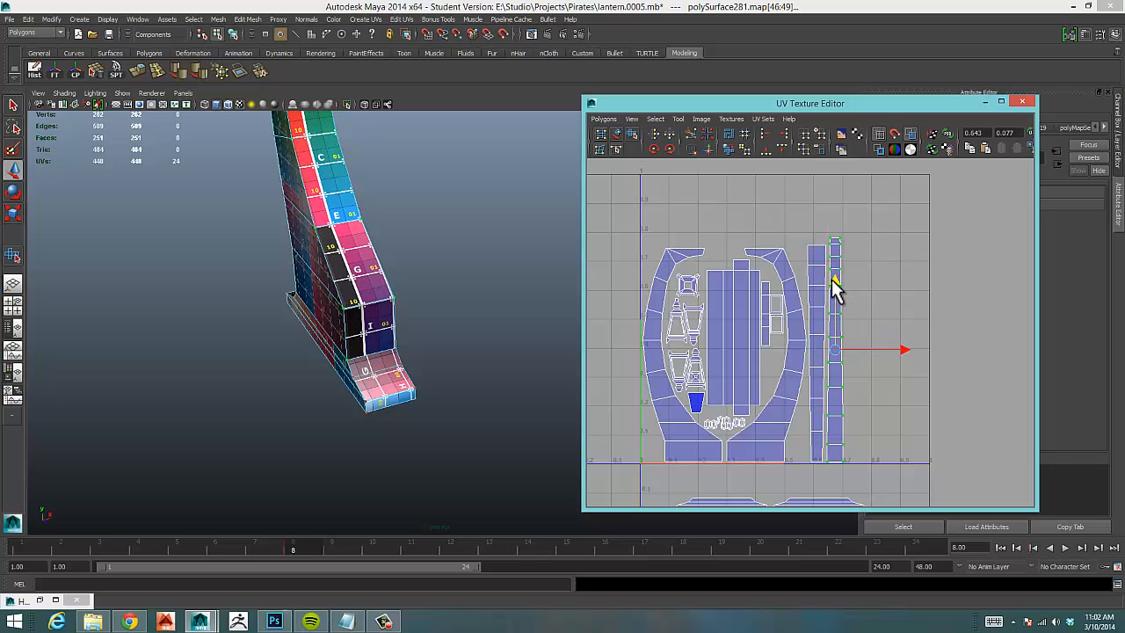
Select the two long, thin base shells below the UV square and place them as a row above the curved post shells.
alt+middle_drag(859, 331, 865, 234)
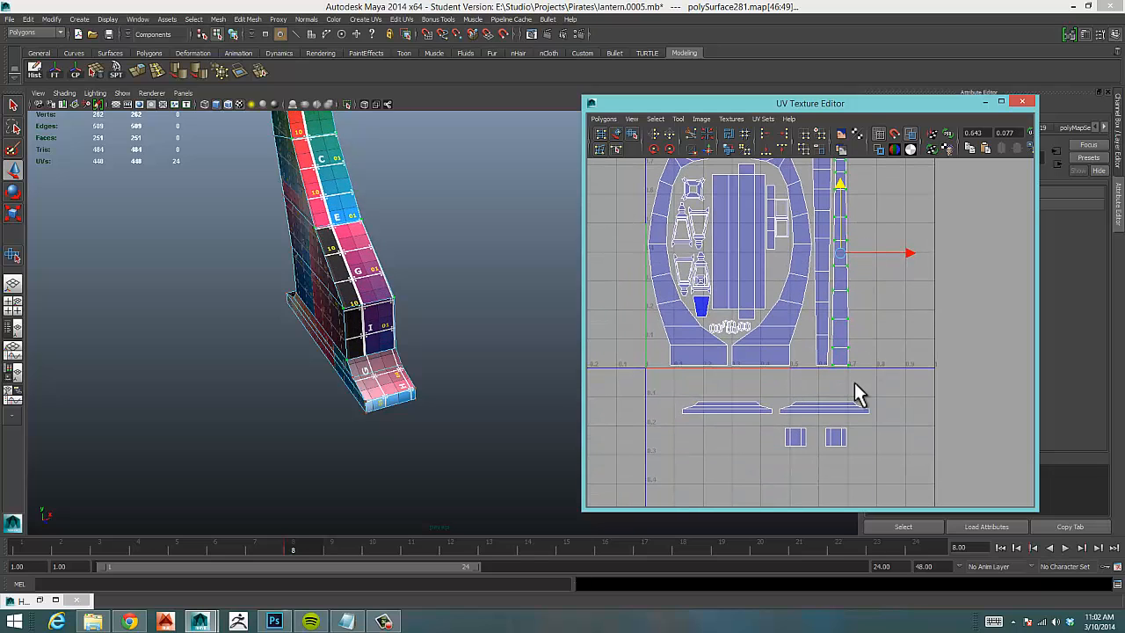
drag(785, 404, 796, 412)
ctrl+right_drag(796, 412, 830, 396)
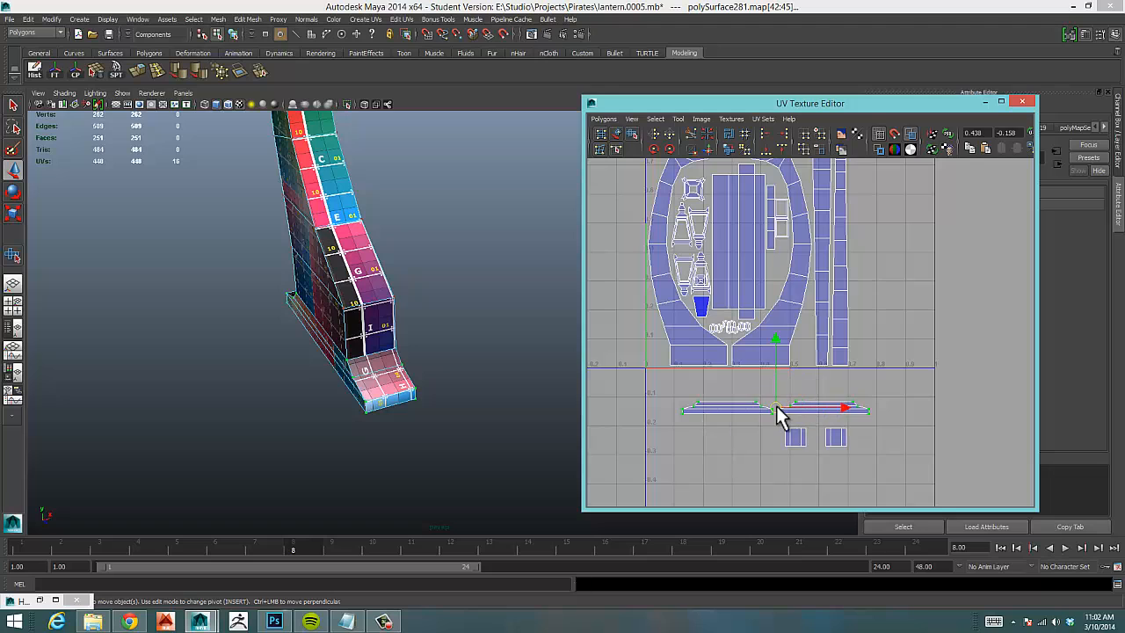
drag(776, 408, 709, 195)
alt+middle_drag(710, 203, 740, 317)
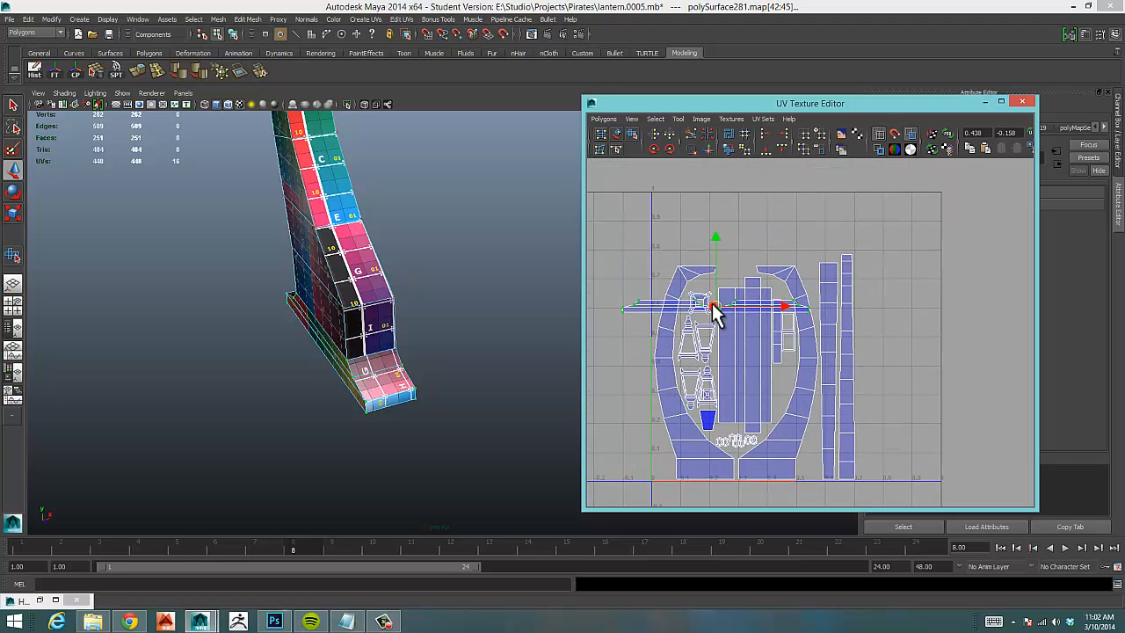
drag(711, 306, 742, 254)
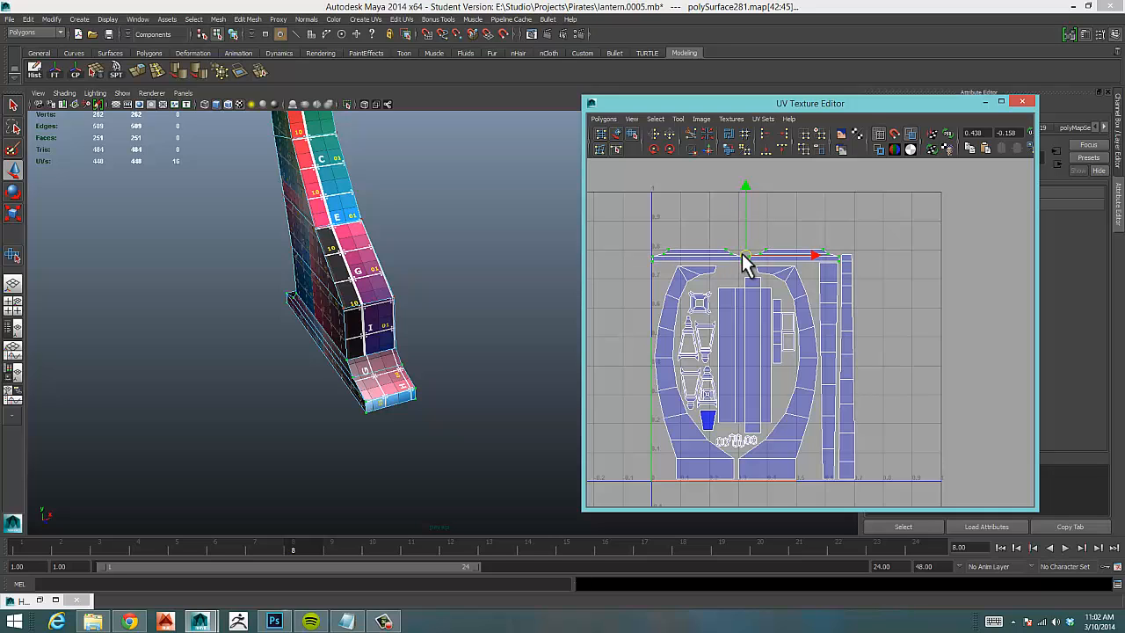
Move the right small square base shell into the gap above the beam strips, between the tips of the curved post shells.
alt+right_drag(732, 257, 891, 255)
alt+middle_drag(785, 250, 879, 145)
alt+right_drag(879, 145, 909, 321)
alt+middle_drag(909, 321, 850, 471)
alt+middle_drag(867, 323, 799, 160)
alt+right_drag(881, 247, 791, 274)
alt+middle_drag(809, 370, 792, 319)
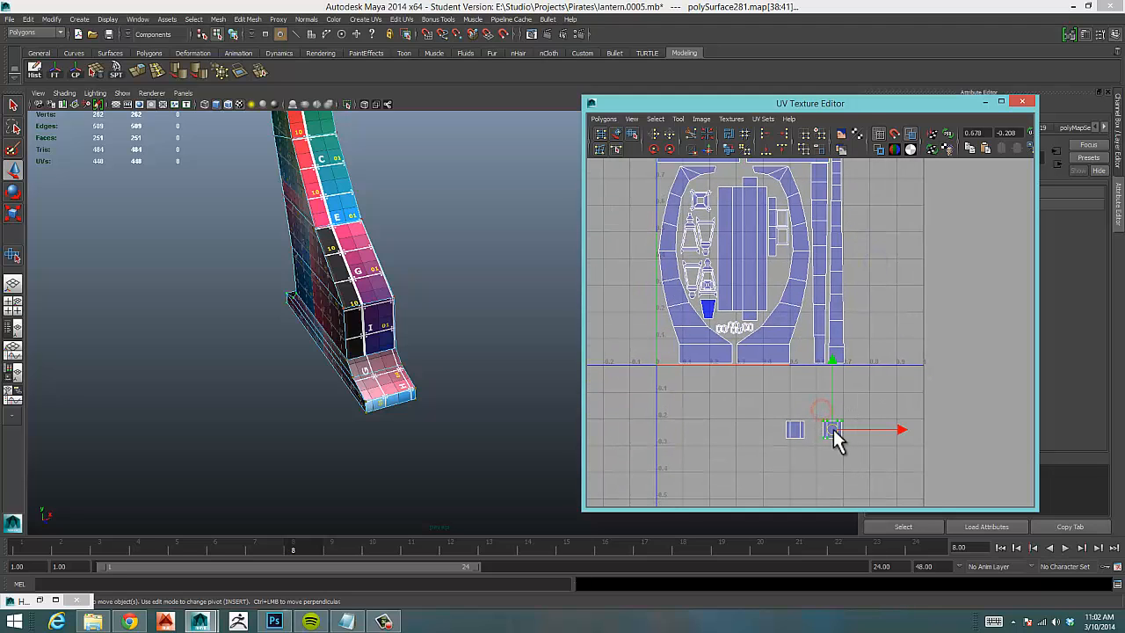
drag(833, 435, 773, 264)
alt+right_drag(698, 278, 805, 273)
alt+middle_drag(805, 273, 852, 399)
mouse_move(809, 321)
alt+middle_down()
mouse_move(864, 406)
mouse_move(856, 427)
alt+middle_up()
drag(852, 425, 724, 199)
Move the remaining small square base shell inside the right curved post shell, below the small rectangular shells, and clear the selection.
mouse_move(789, 229)
alt+middle_down()
mouse_move(800, 229)
mouse_move(794, 218)
alt+middle_up()
alt+right_drag(920, 260, 904, 452)
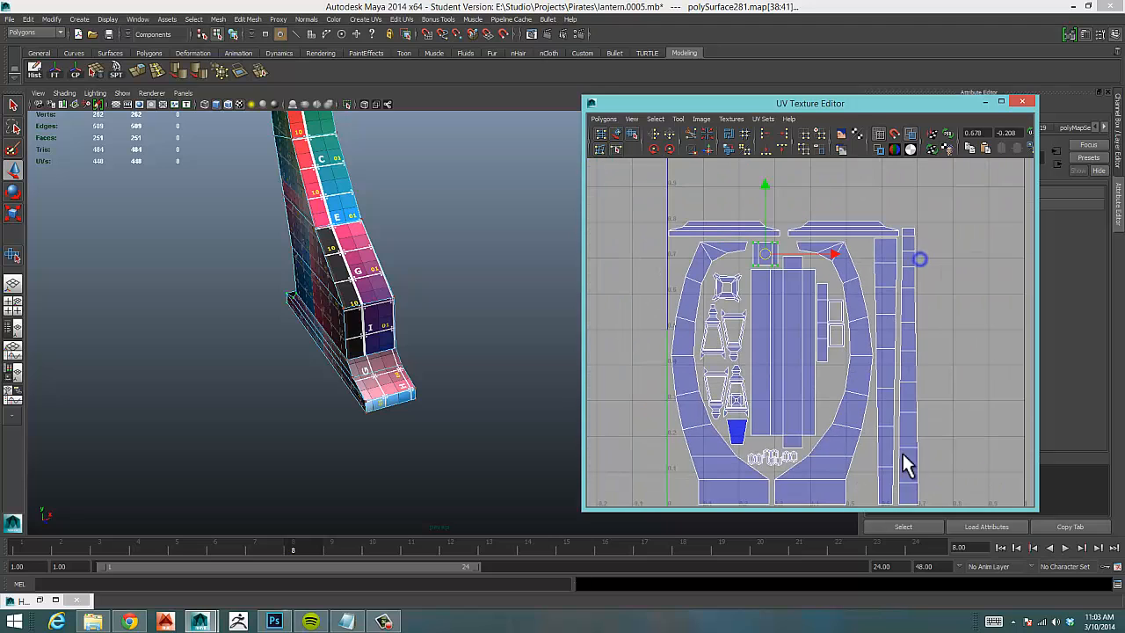
alt+middle_drag(903, 421, 828, 240)
drag(742, 444, 760, 198)
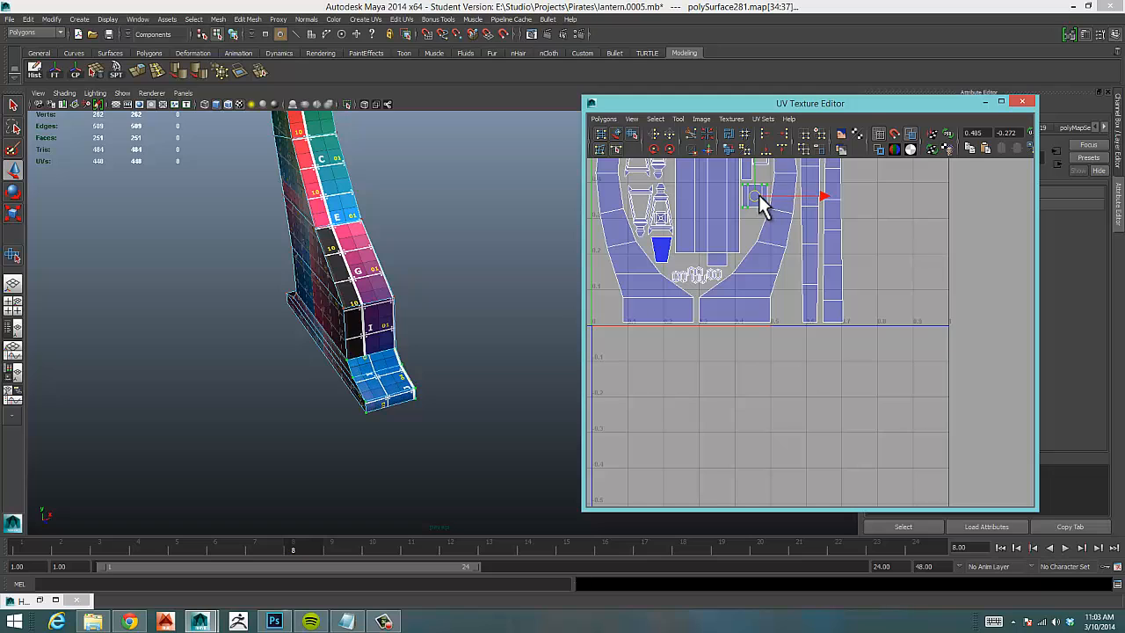
alt+right_drag(904, 245, 639, 299)
alt+middle_drag(639, 298, 728, 339)
click(645, 343)
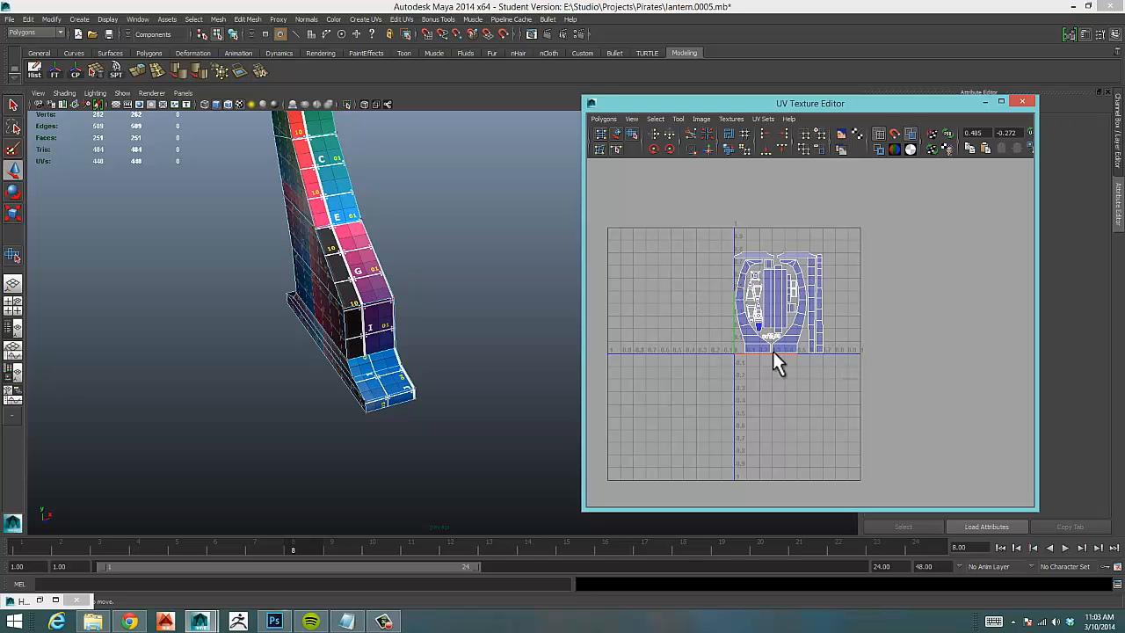
Select all UV shells, centre them in the 0-1 square and scale them up uniformly to fill its height.
alt+right_drag(774, 284, 854, 329)
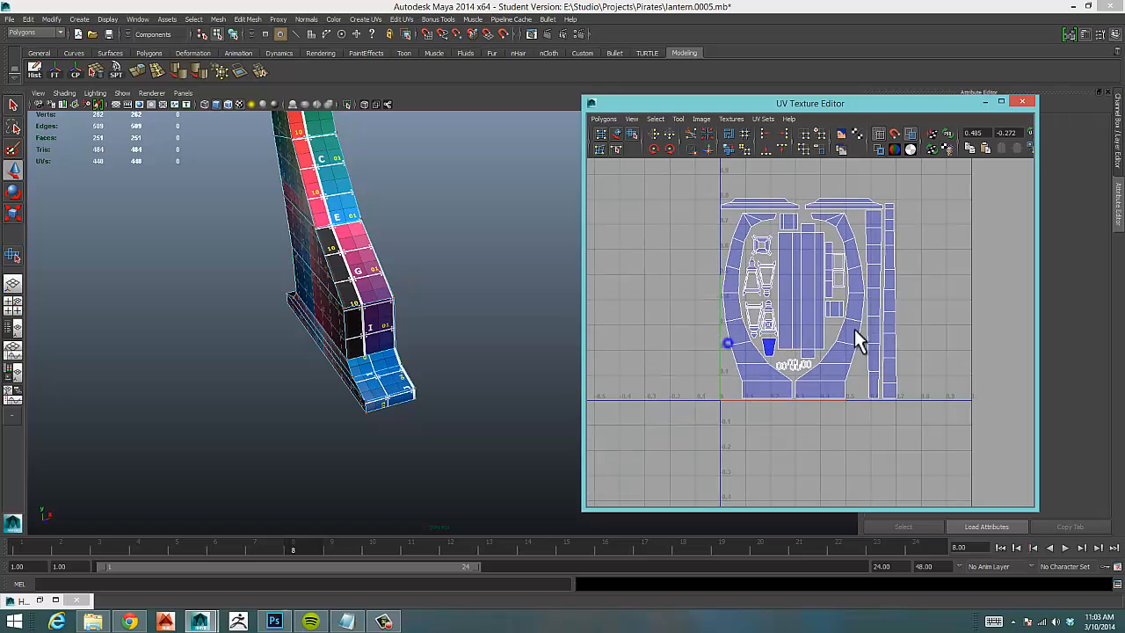
alt+middle_drag(857, 321, 851, 358)
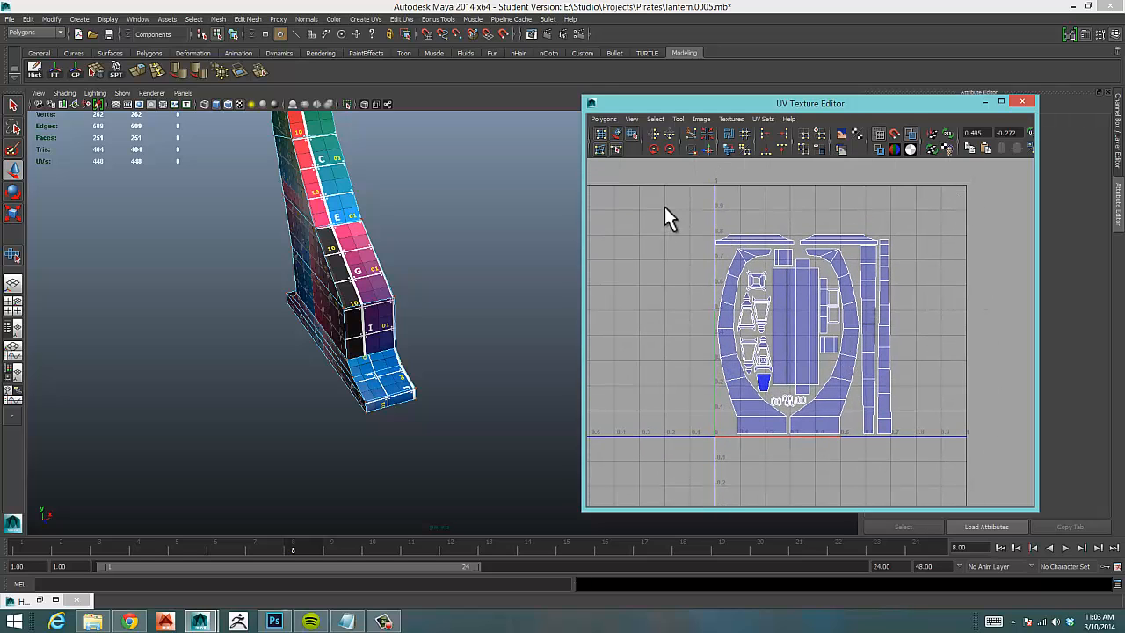
drag(791, 382, 954, 459)
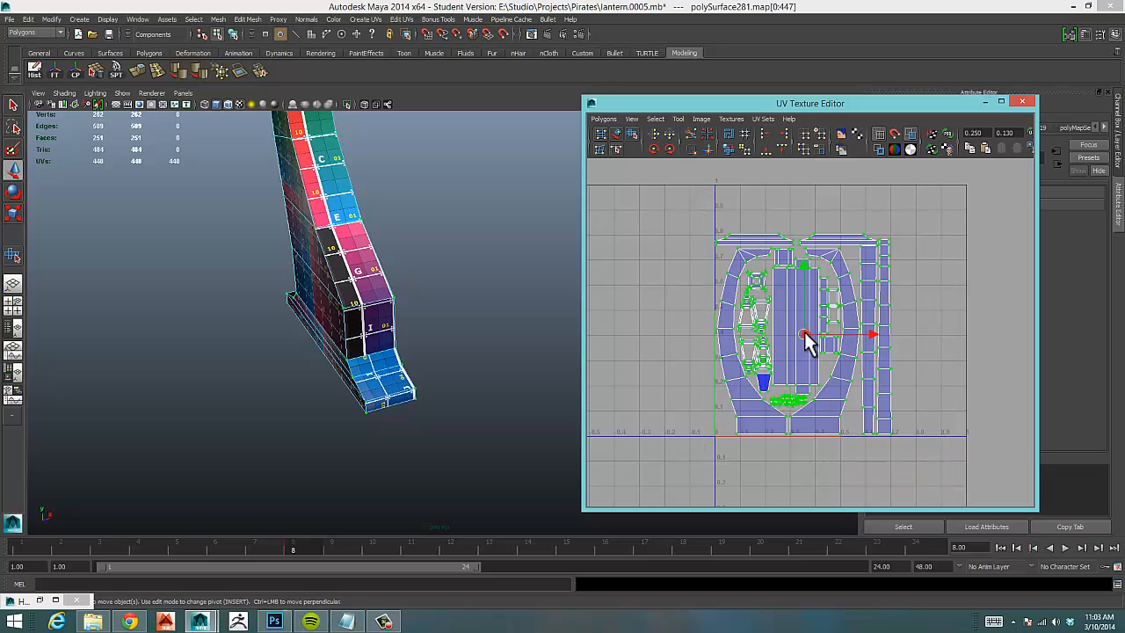
drag(805, 332, 861, 314)
key(r)
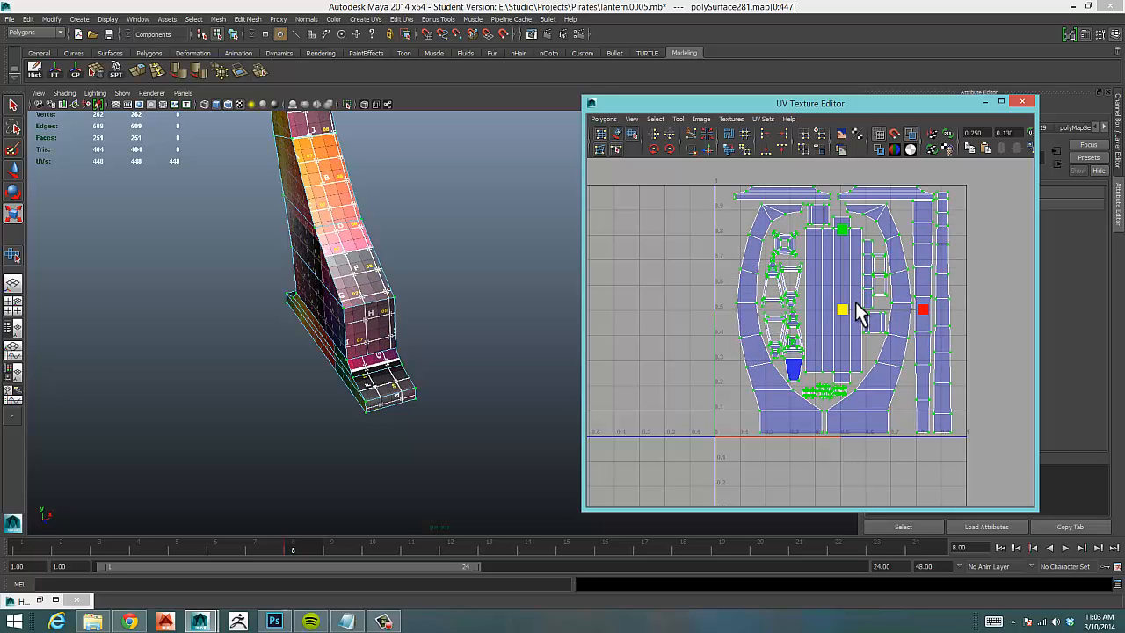
drag(855, 306, 856, 305)
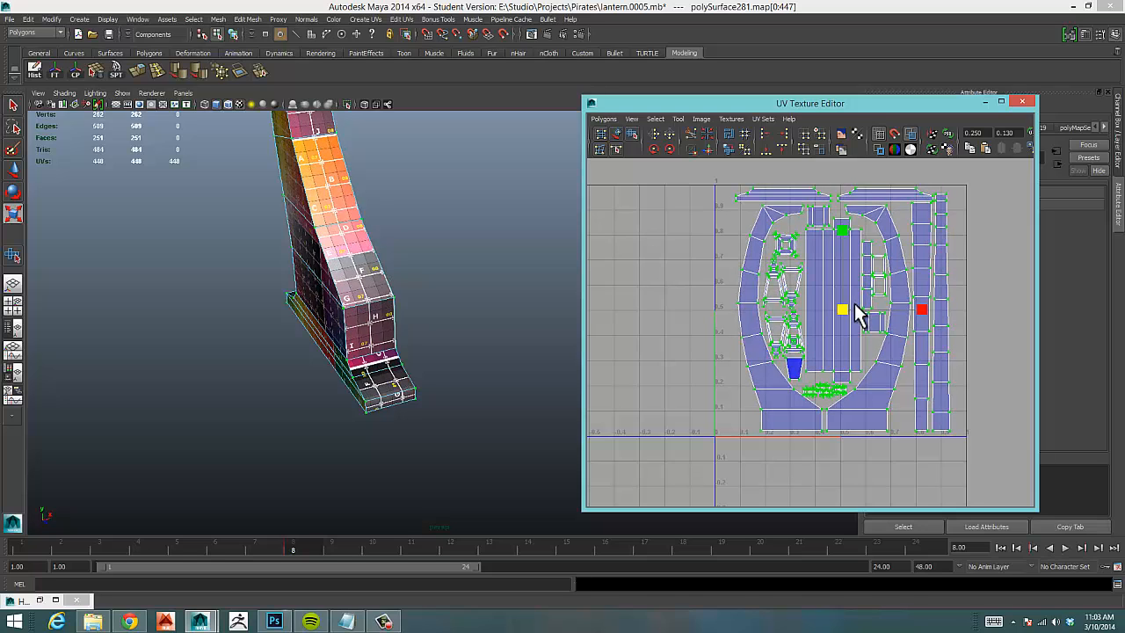
Stretch all UV shells horizontally so the layout spans nearly the full width of the 0-1 square.
key(e)
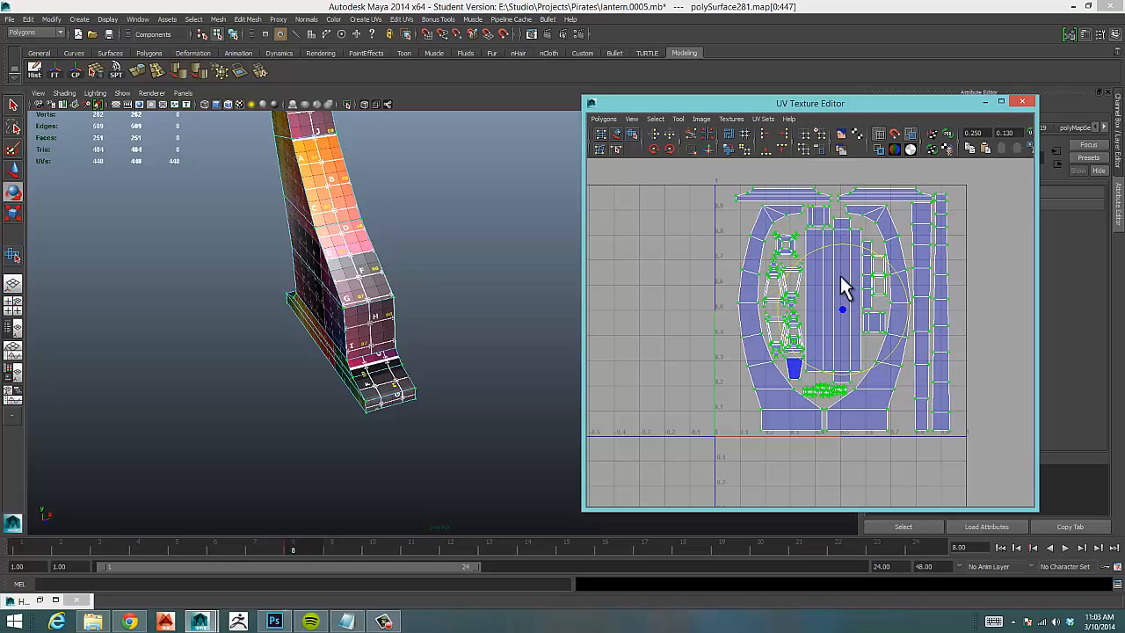
key(r)
key(w)
key(e)
key(r)
drag(907, 307, 918, 308)
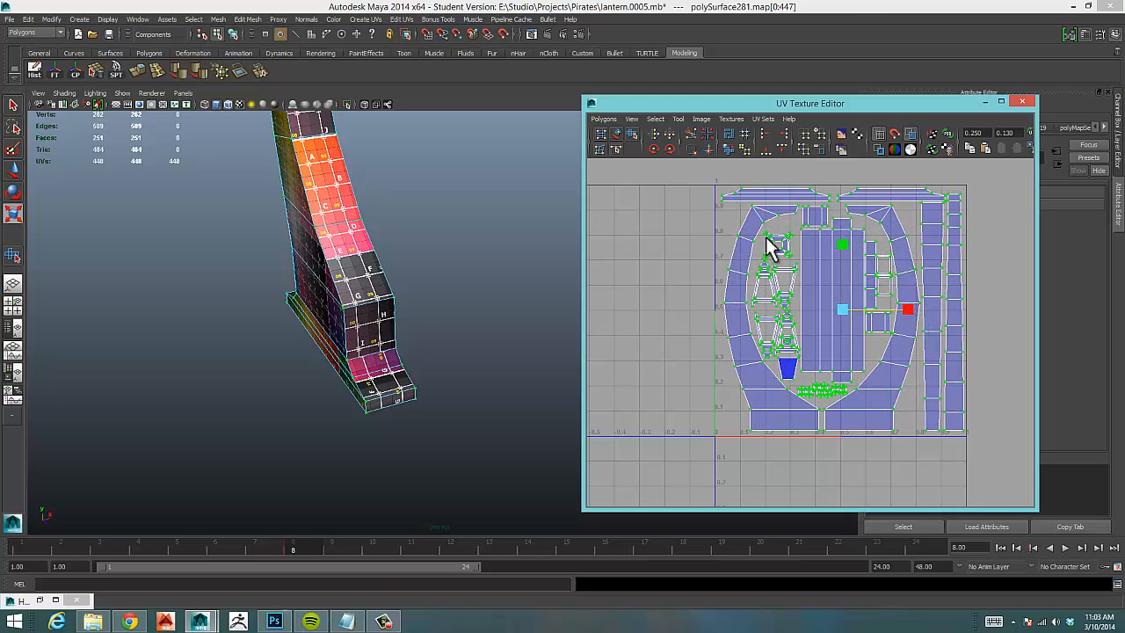
Nudge the whole UV layout down slightly to even out its margins at the lower and upper edges of the 0-1 square.
key(w)
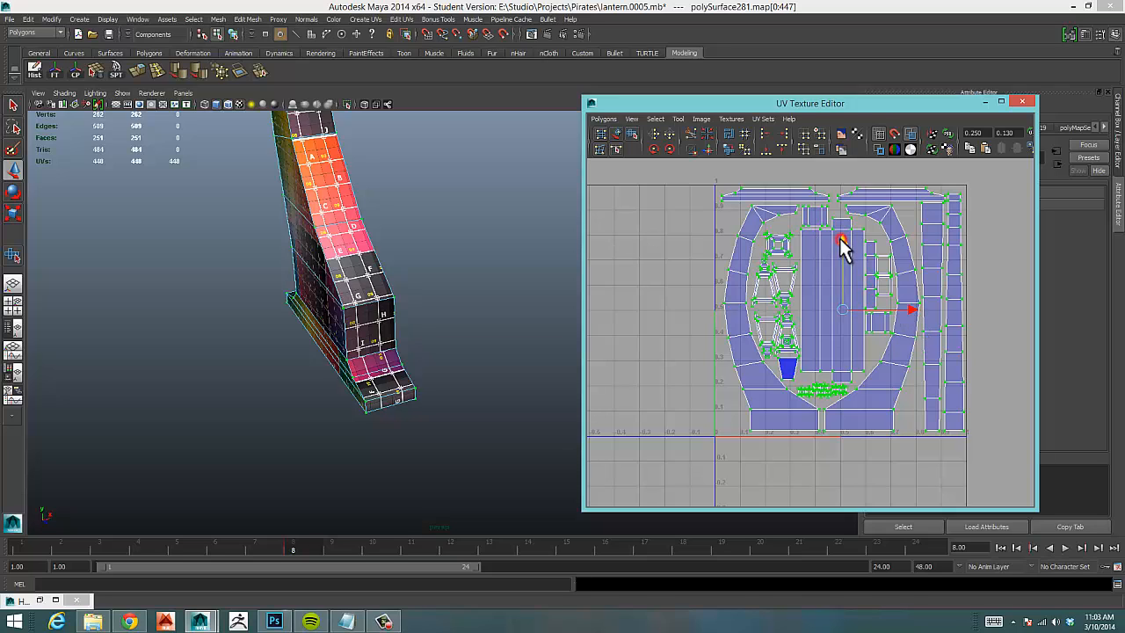
drag(841, 238, 841, 240)
alt+right_drag(733, 371, 1072, 379)
alt+middle_drag(844, 369, 871, 204)
alt+middle_drag(844, 344, 845, 237)
alt+right_drag(640, 361, 876, 366)
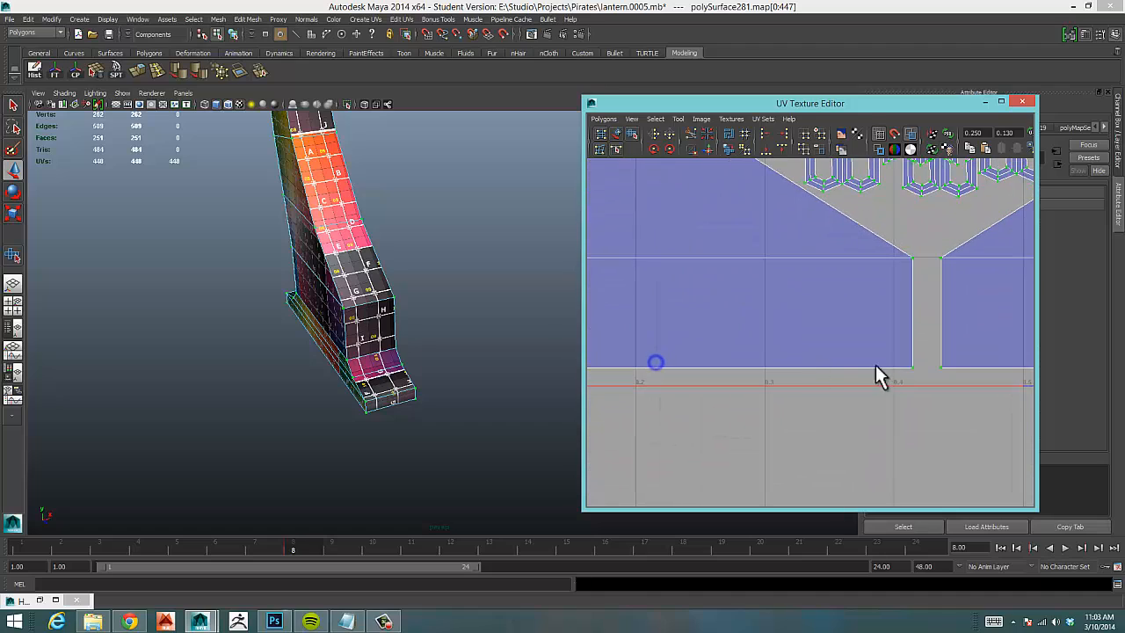
alt+middle_drag(907, 333, 836, 434)
alt+right_drag(992, 331, 870, 175)
alt+right_drag(903, 248, 826, 244)
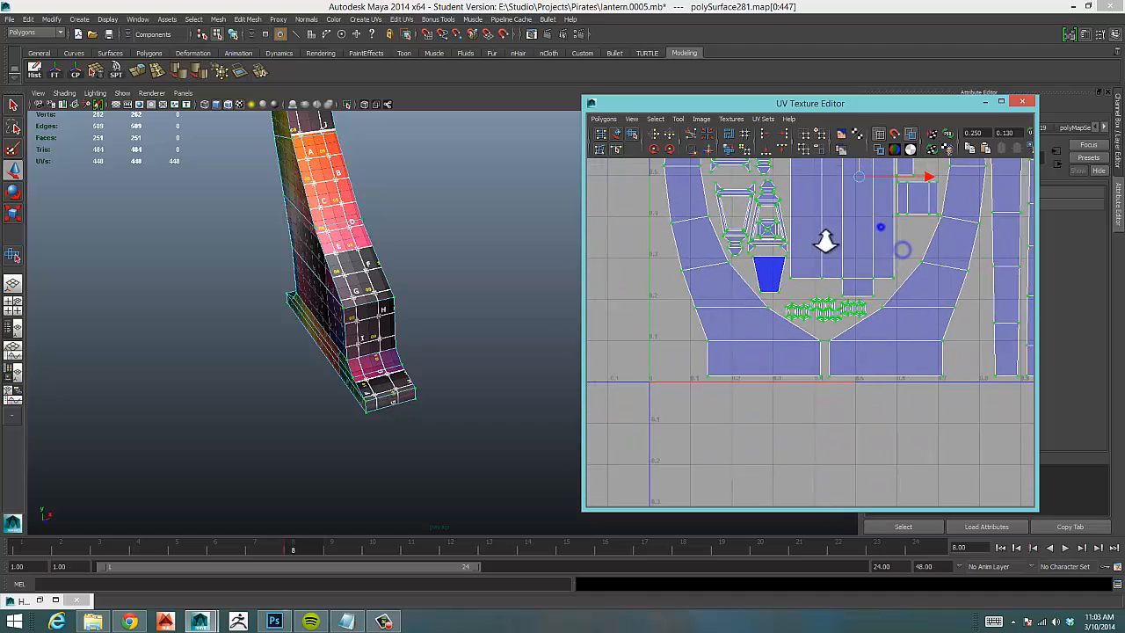
alt+middle_drag(881, 227, 740, 461)
alt+middle_drag(809, 239, 804, 308)
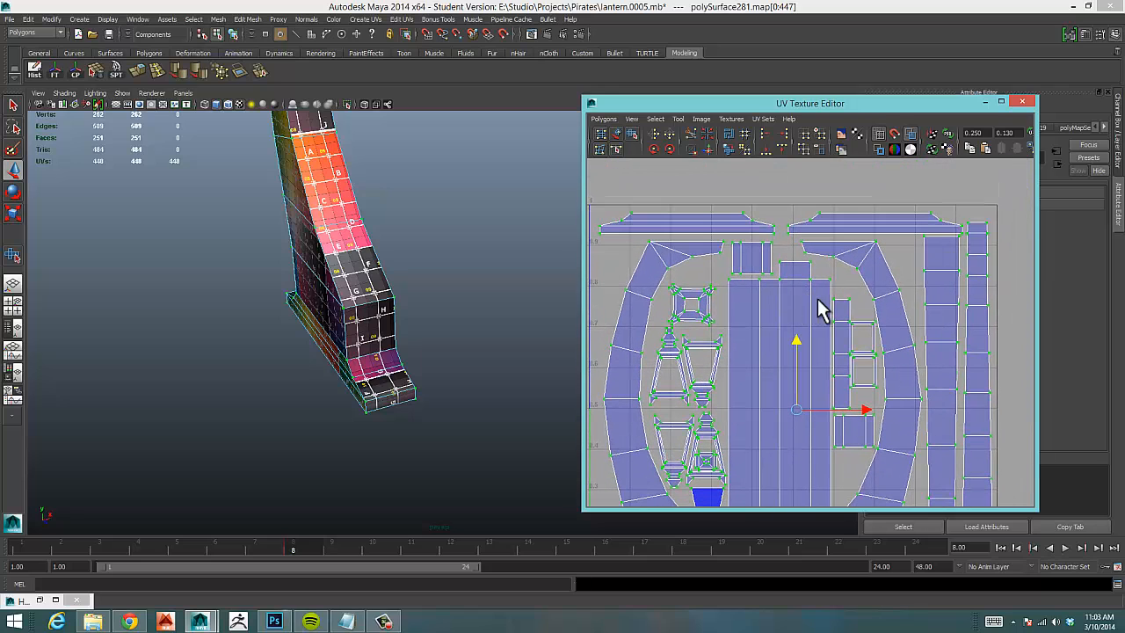
Scale the whole UV layout up slightly and uniformly towards the borders of the 0-1 square.
key(e)
key(r)
drag(794, 412, 796, 416)
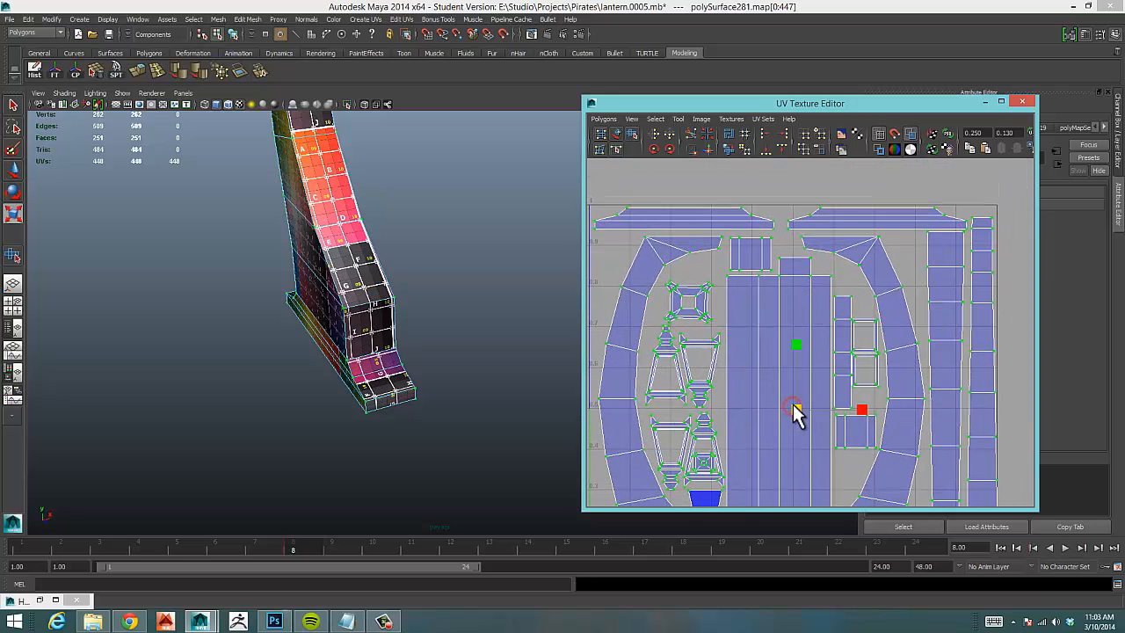
Shift the whole UV layout horizontally until it sits within the 0-1 square, and clear the selection.
alt+middle_drag(829, 422, 876, 246)
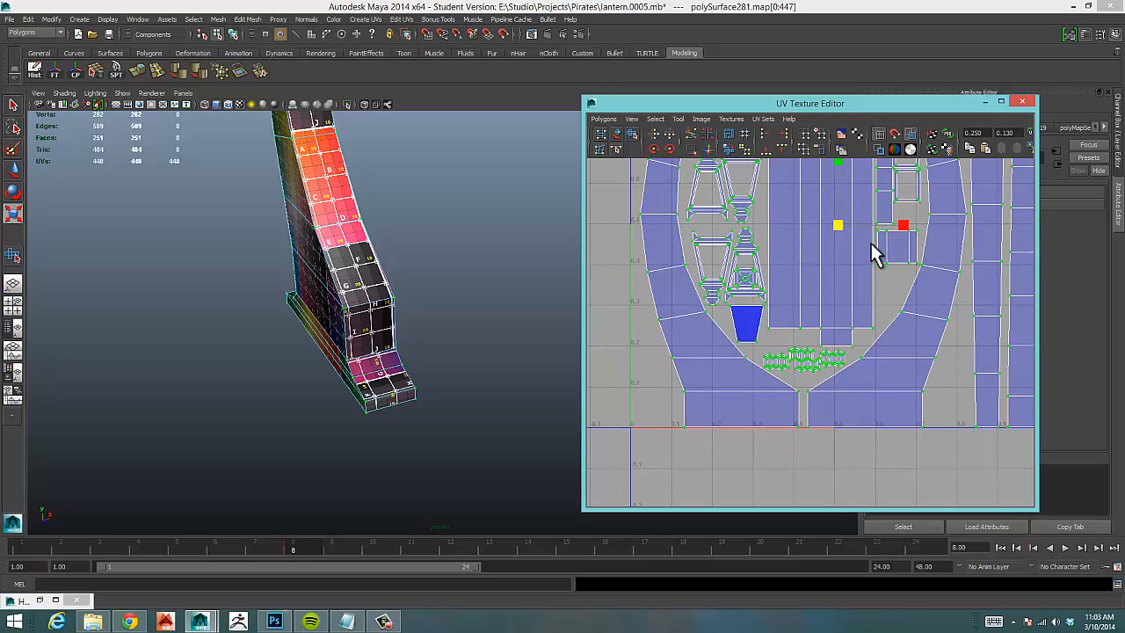
alt+right_drag(876, 246, 956, 325)
key(w)
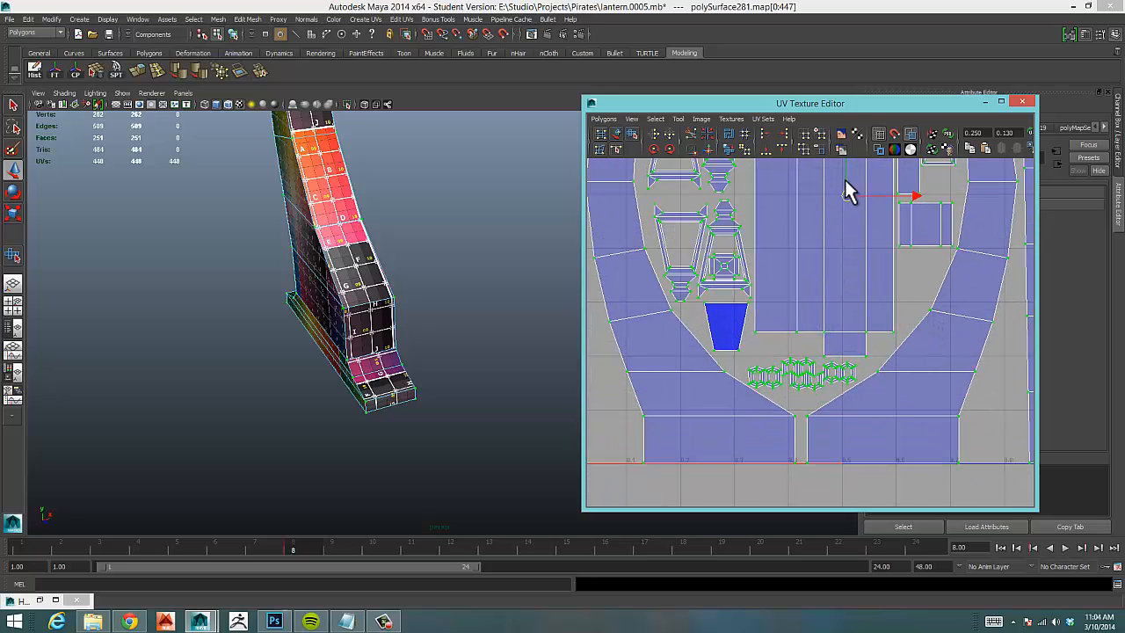
alt+right_drag(884, 296, 762, 318)
alt+middle_drag(761, 318, 747, 336)
drag(865, 296, 859, 294)
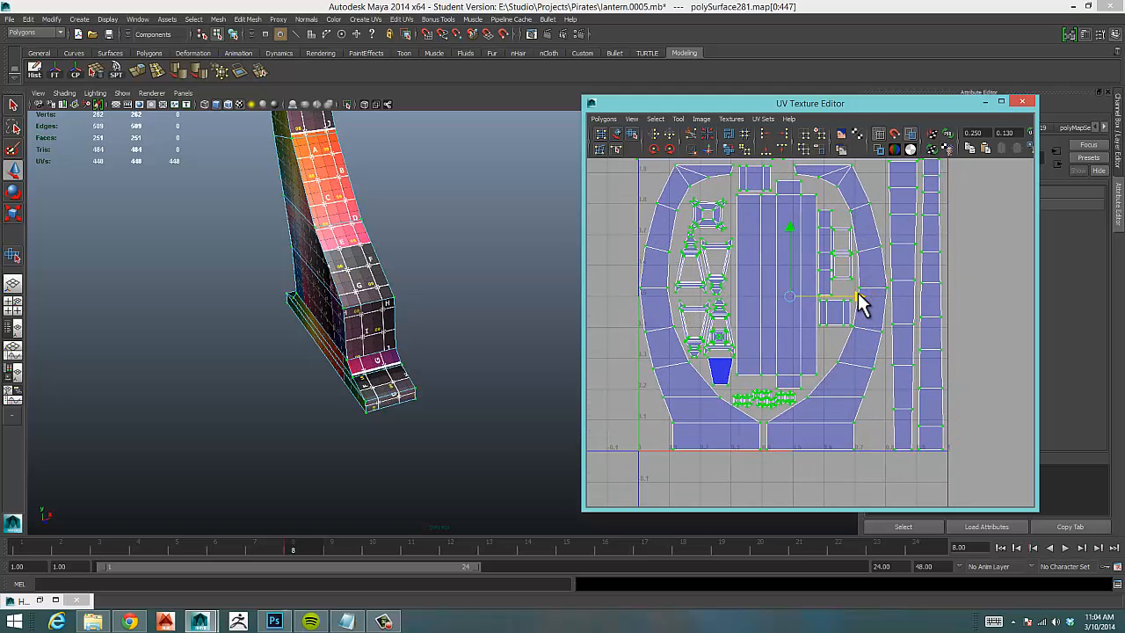
drag(859, 295, 861, 294)
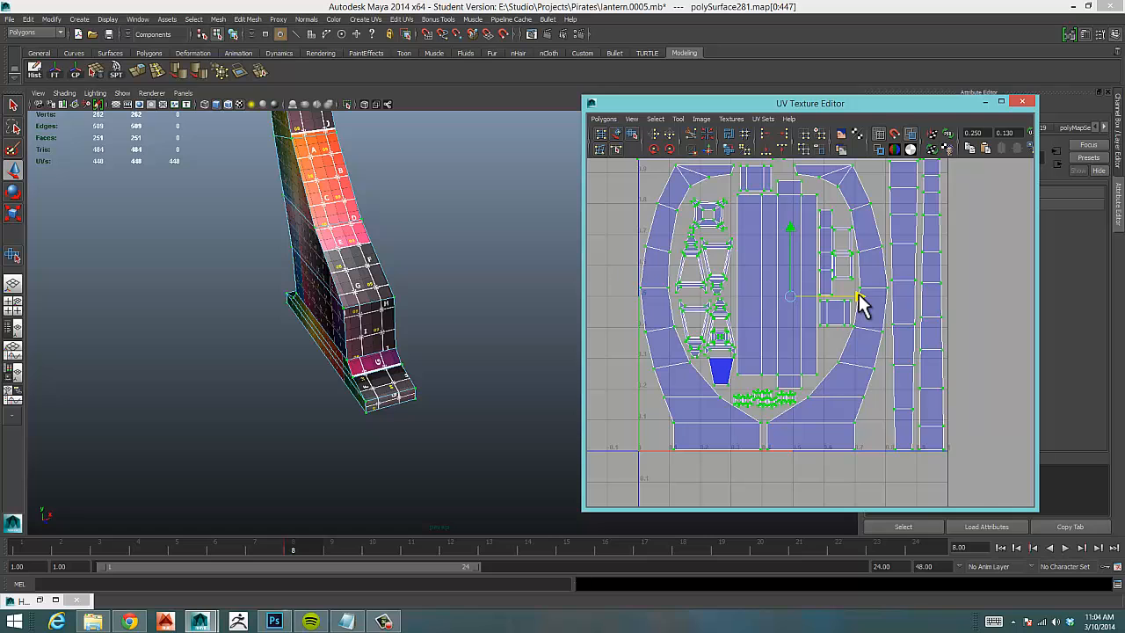
alt+middle_drag(861, 303, 866, 387)
click(1018, 301)
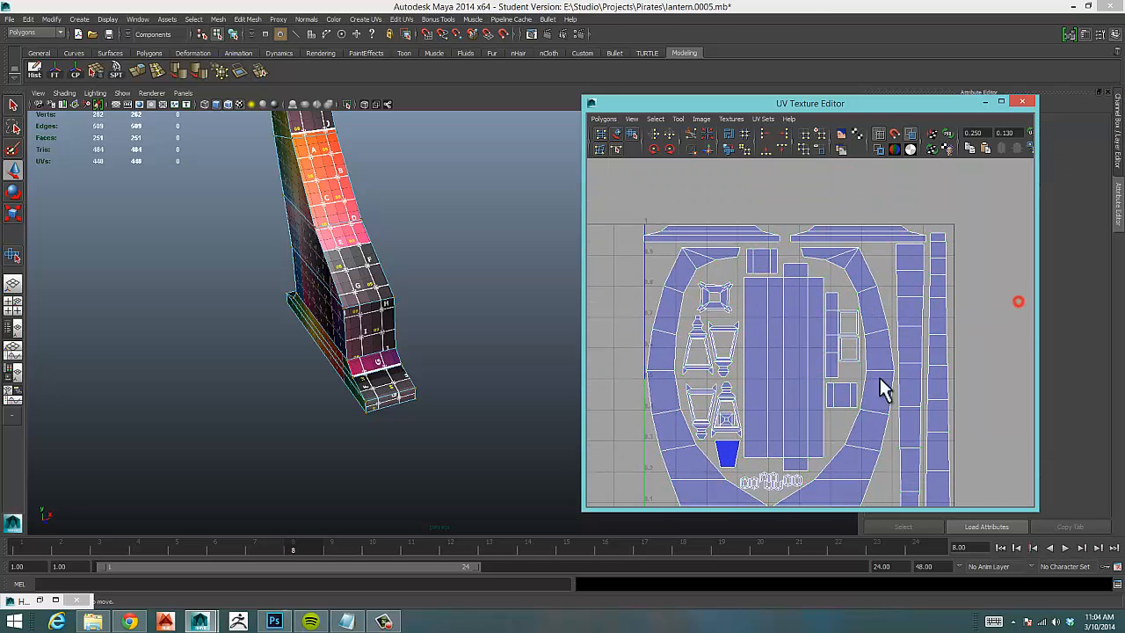
alt+middle_drag(827, 340, 839, 300)
alt+right_drag(966, 319, 858, 307)
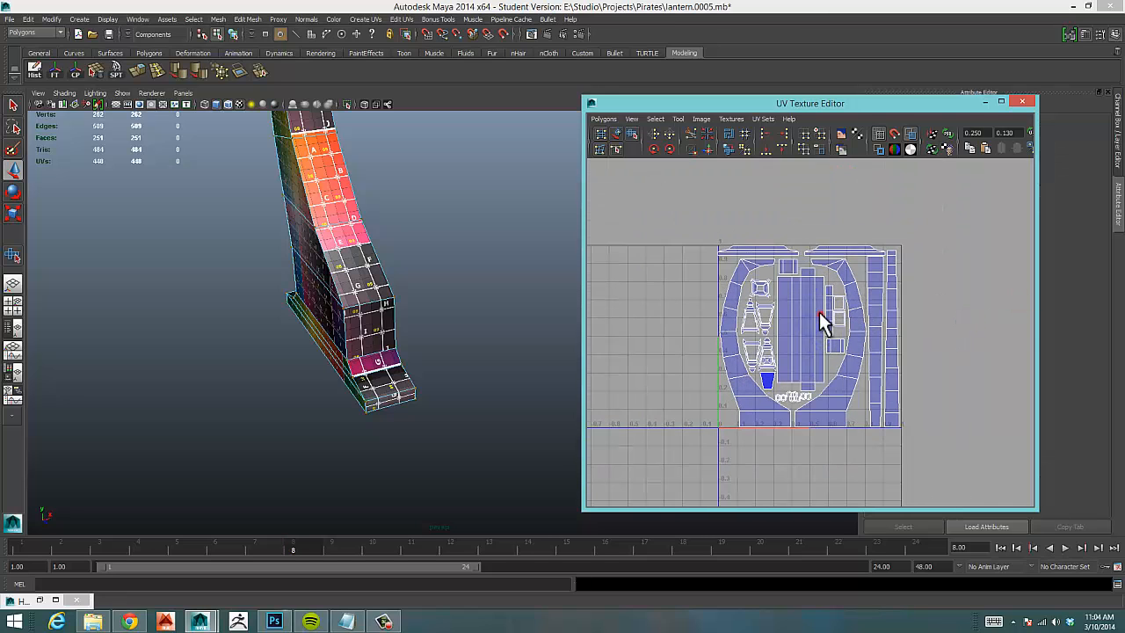
Return to object mode and select the entire lantern post model.
mouse_move(518, 356)
alt+mouse_down()
mouse_move(432, 294)
mouse_move(533, 366)
mouse_move(224, 387)
mouse_move(339, 334)
mouse_move(413, 343)
alt+mouse_up()
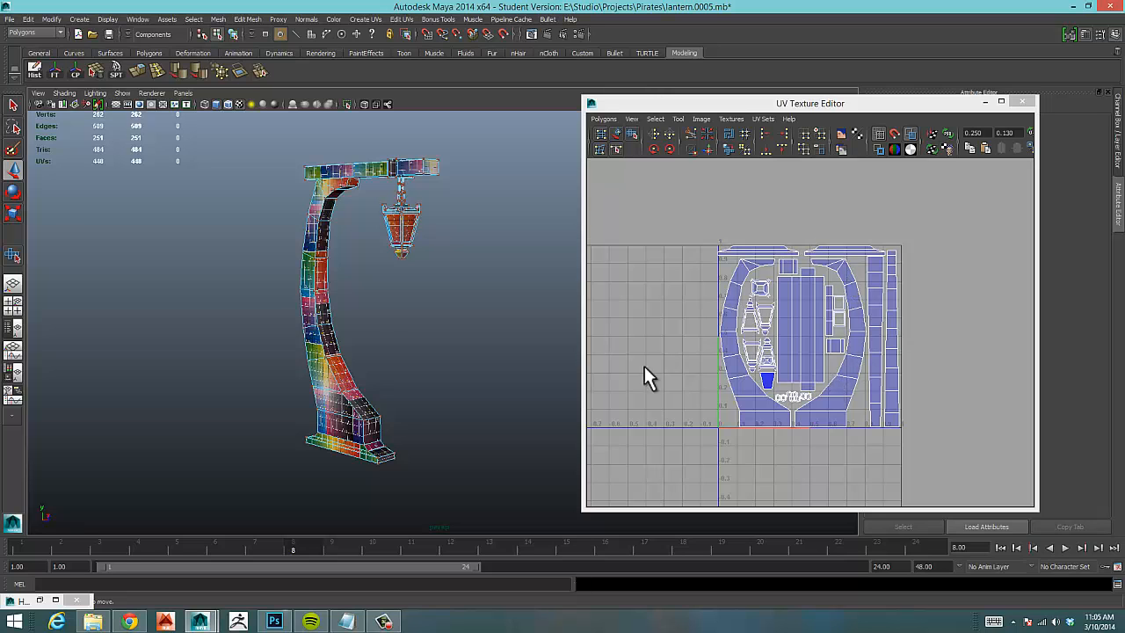
mouse_move(344, 328)
alt+mouse_down()
mouse_move(289, 334)
mouse_move(360, 326)
alt+mouse_up()
right_drag(318, 337, 329, 326)
click(325, 339)
alt+drag(470, 359, 446, 350)
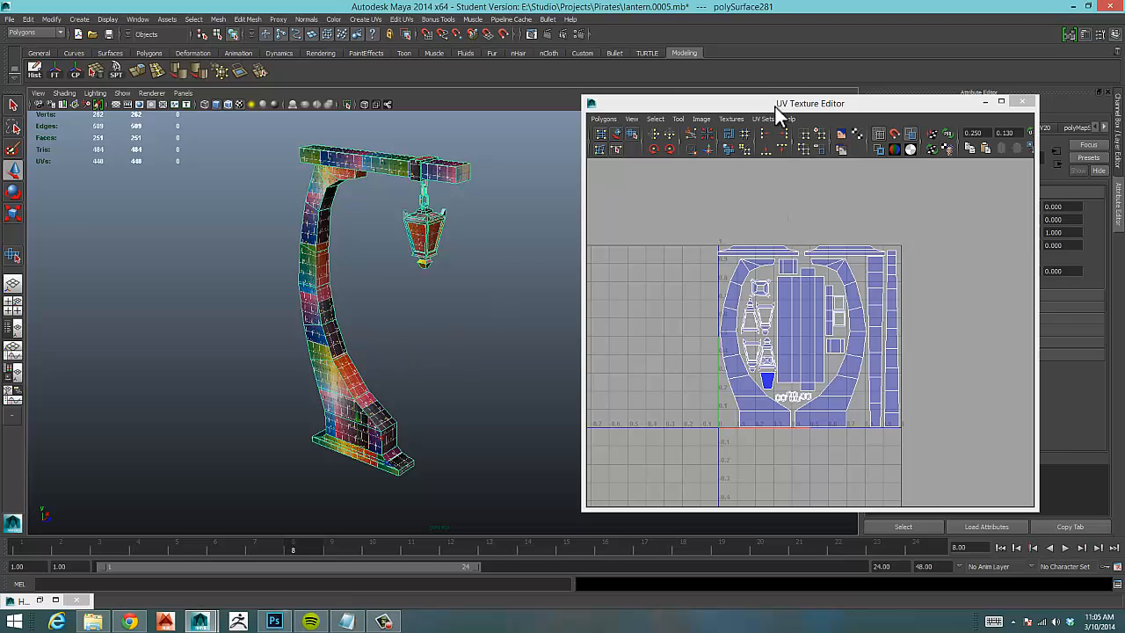
Move the UV layout window aside and examine the checker texture across the whole lantern post model.
drag(779, 103, 707, 85)
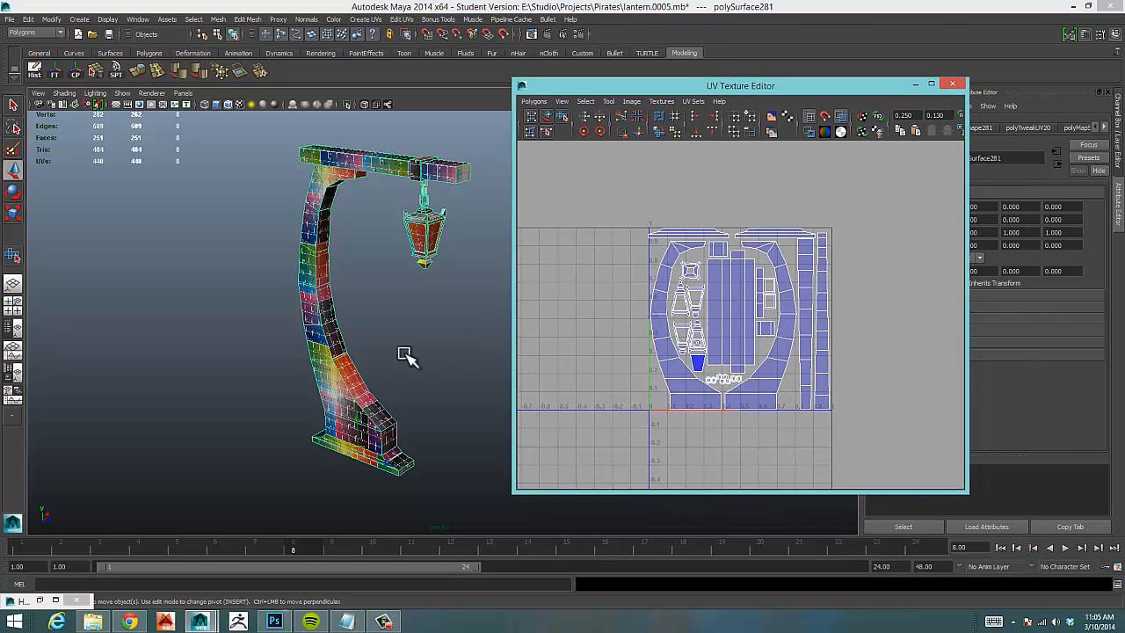
mouse_move(405, 355)
alt+mouse_down()
mouse_move(367, 360)
mouse_move(344, 392)
mouse_move(372, 351)
mouse_move(415, 337)
alt+mouse_up()
mouse_move(415, 336)
alt+middle_down()
mouse_move(427, 340)
mouse_move(403, 344)
alt+middle_up()
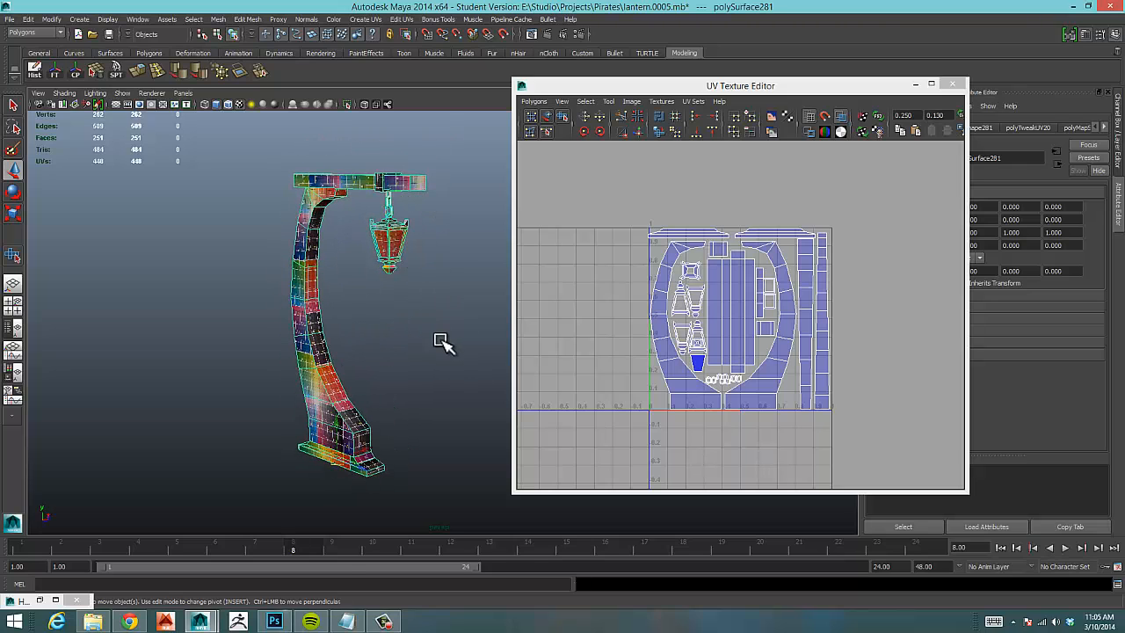
scroll(442, 341, down, 2)
scroll(407, 343, up, 2)
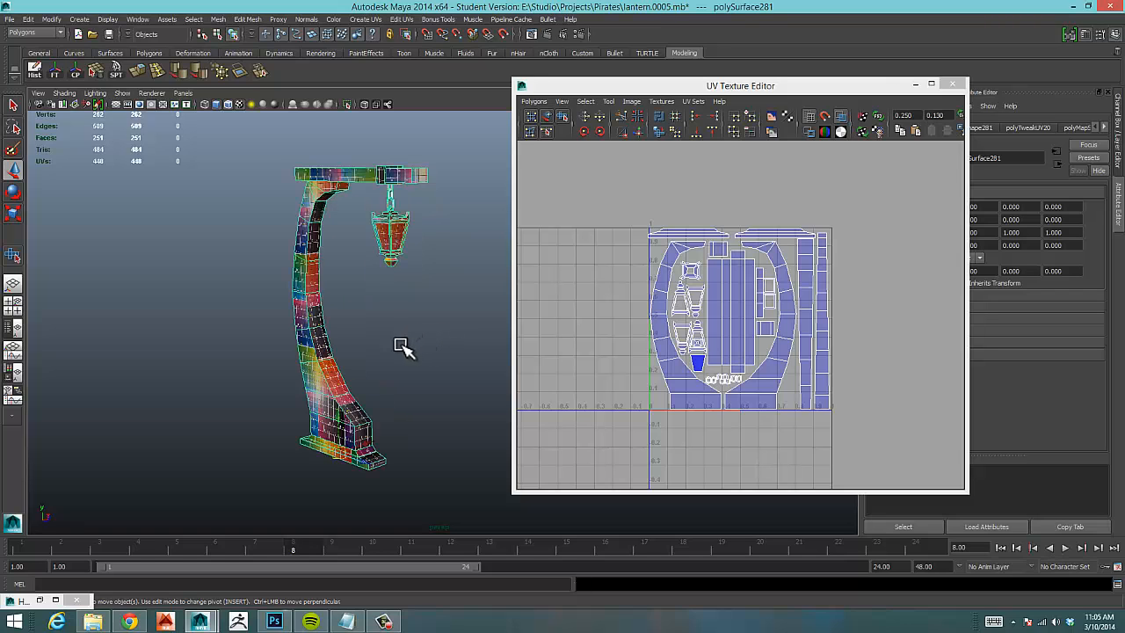
alt+middle_drag(442, 311, 421, 322)
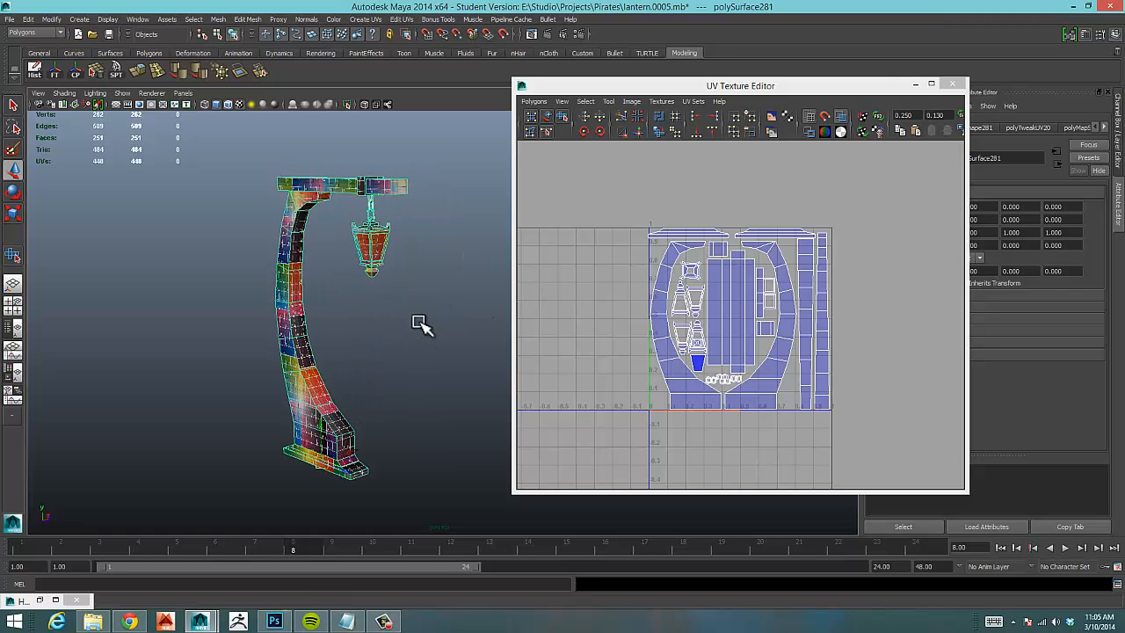
mouse_move(410, 322)
alt+right_down()
mouse_move(449, 315)
mouse_move(431, 319)
alt+right_up()
alt+middle_drag(408, 317, 425, 315)
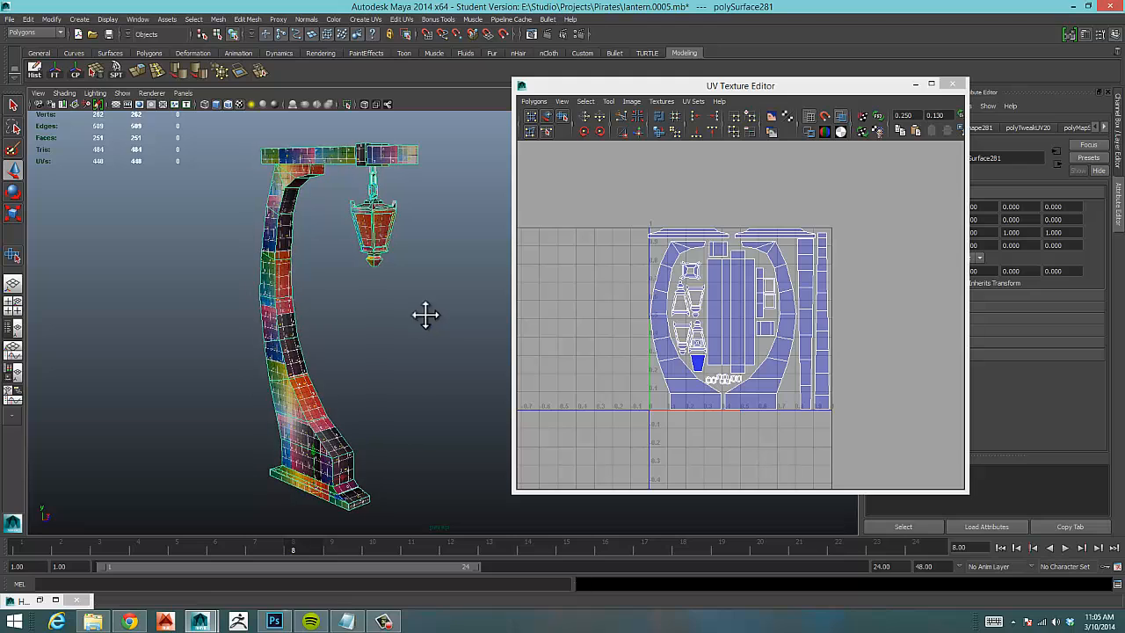
mouse_move(394, 320)
alt+right_down()
mouse_move(426, 315)
mouse_move(402, 314)
alt+right_up()
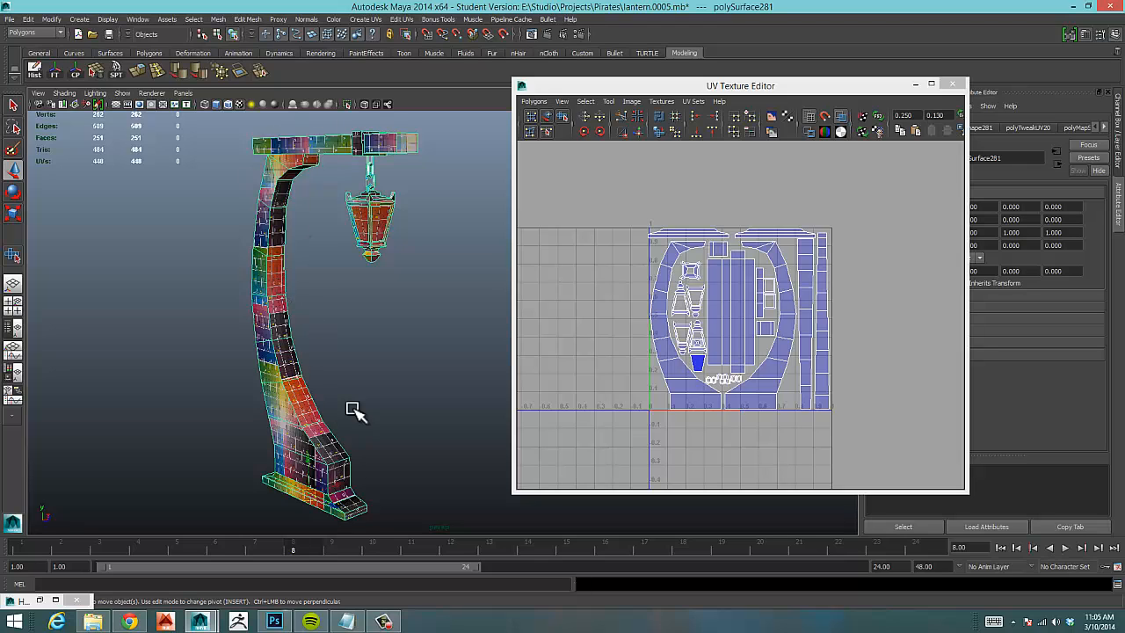
Save the lantern scene with its finished UV layout and close the UV Texture Editor.
alt+drag(432, 288, 411, 235)
key(ctrl+s)
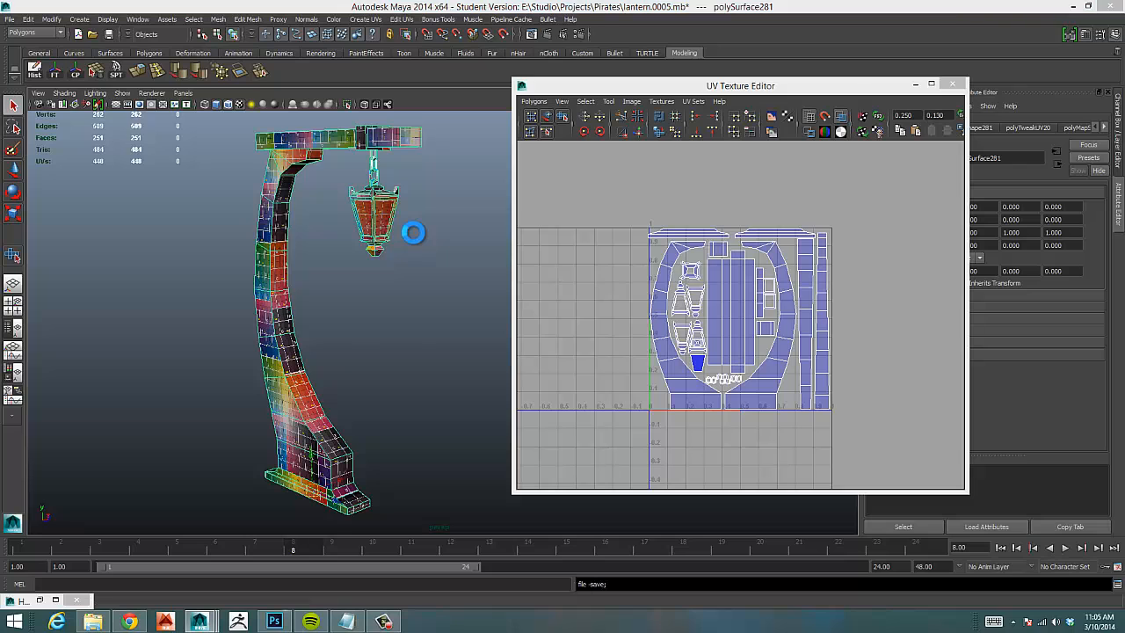
click(542, 314)
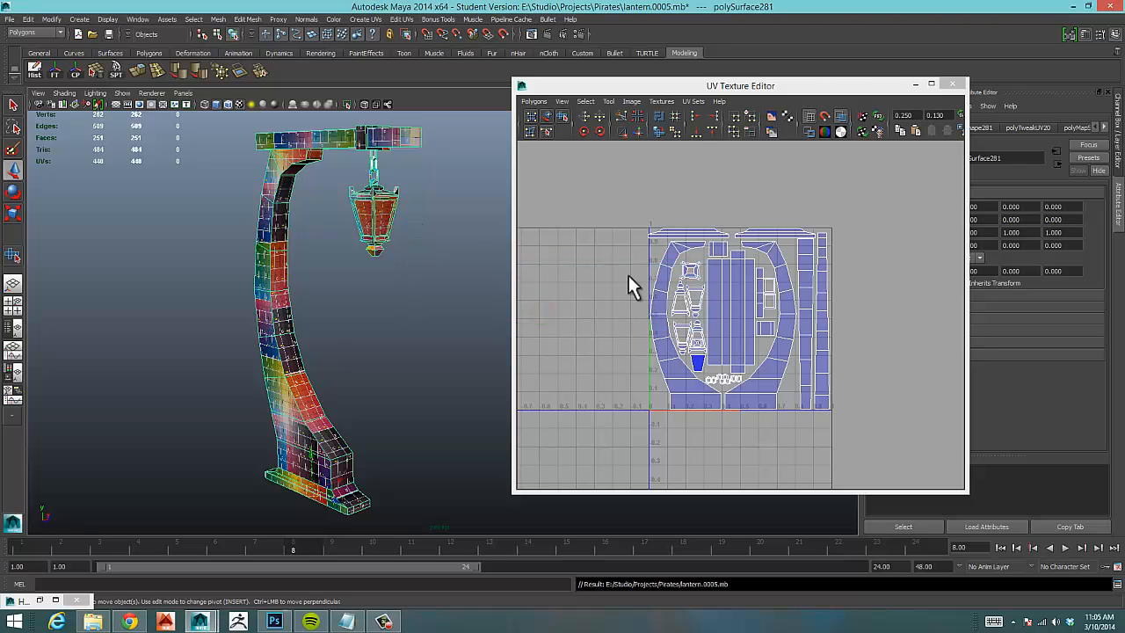
drag(657, 91, 592, 95)
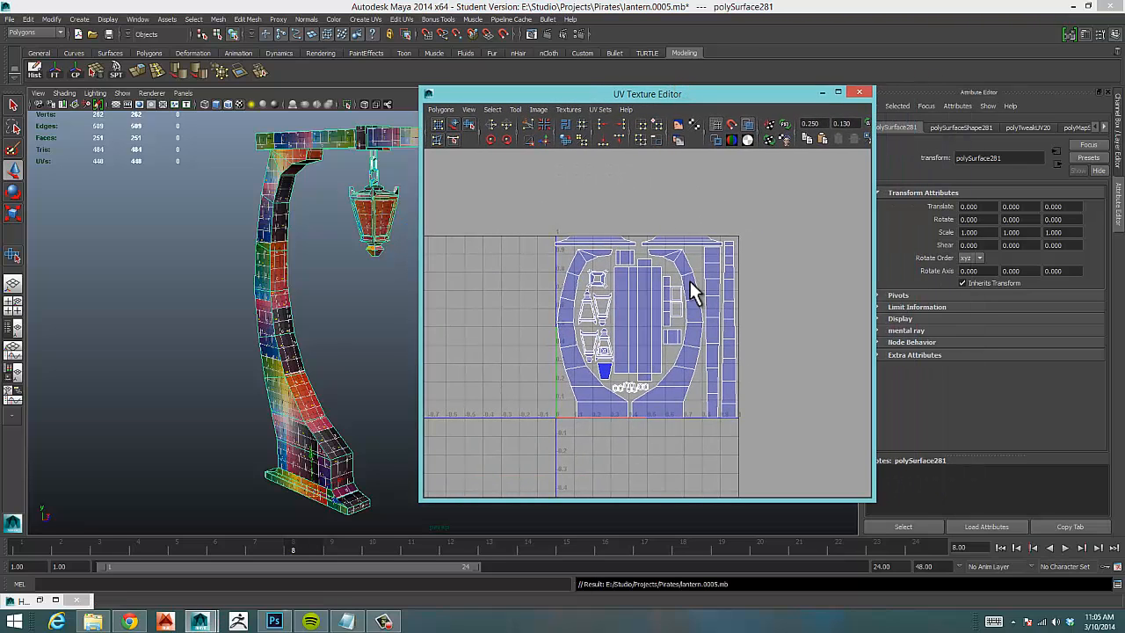
drag(745, 99, 721, 107)
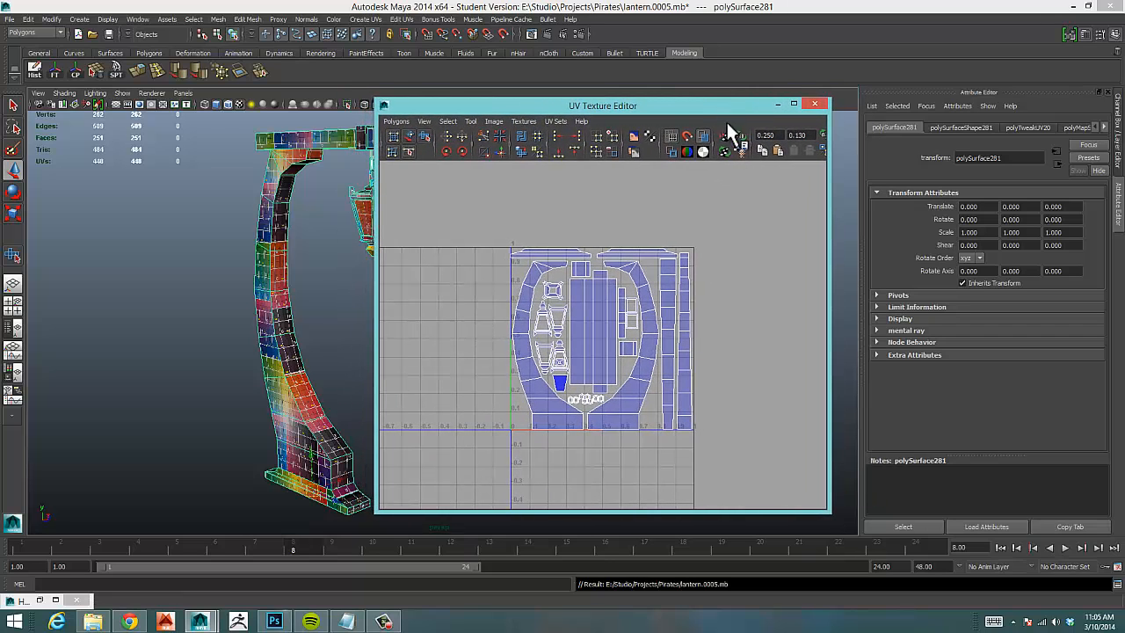
click(816, 107)
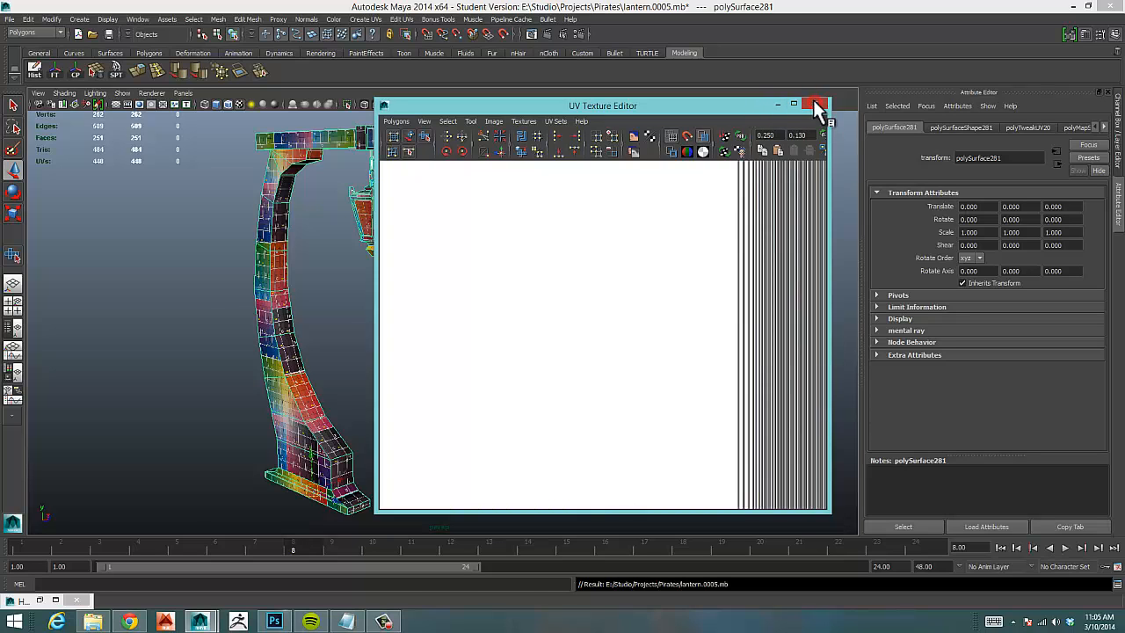
click(383, 622)
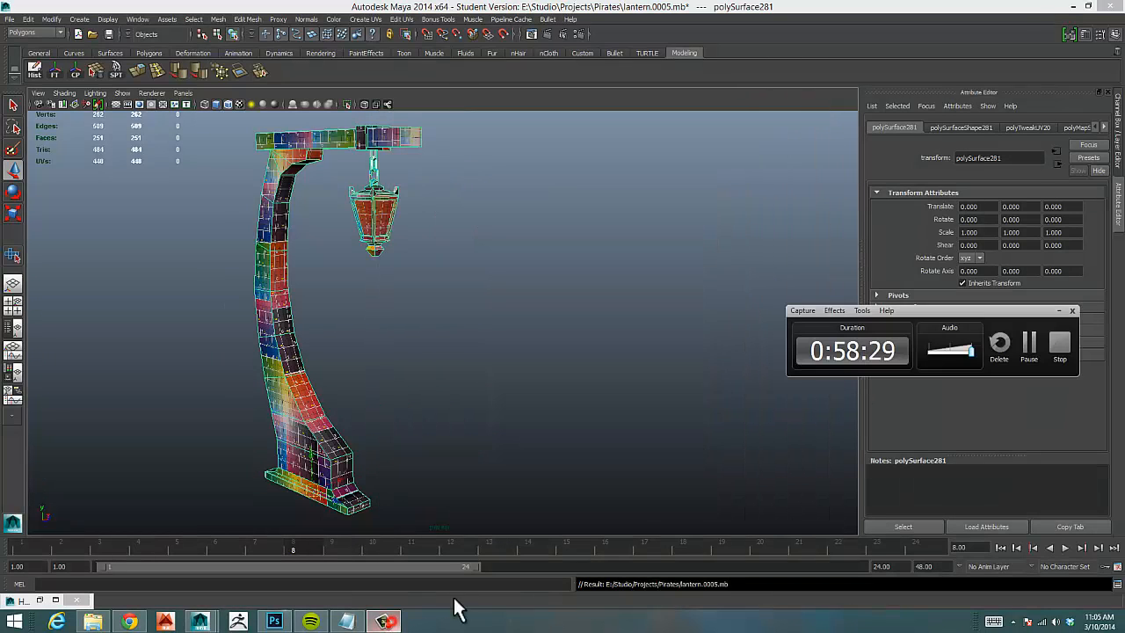